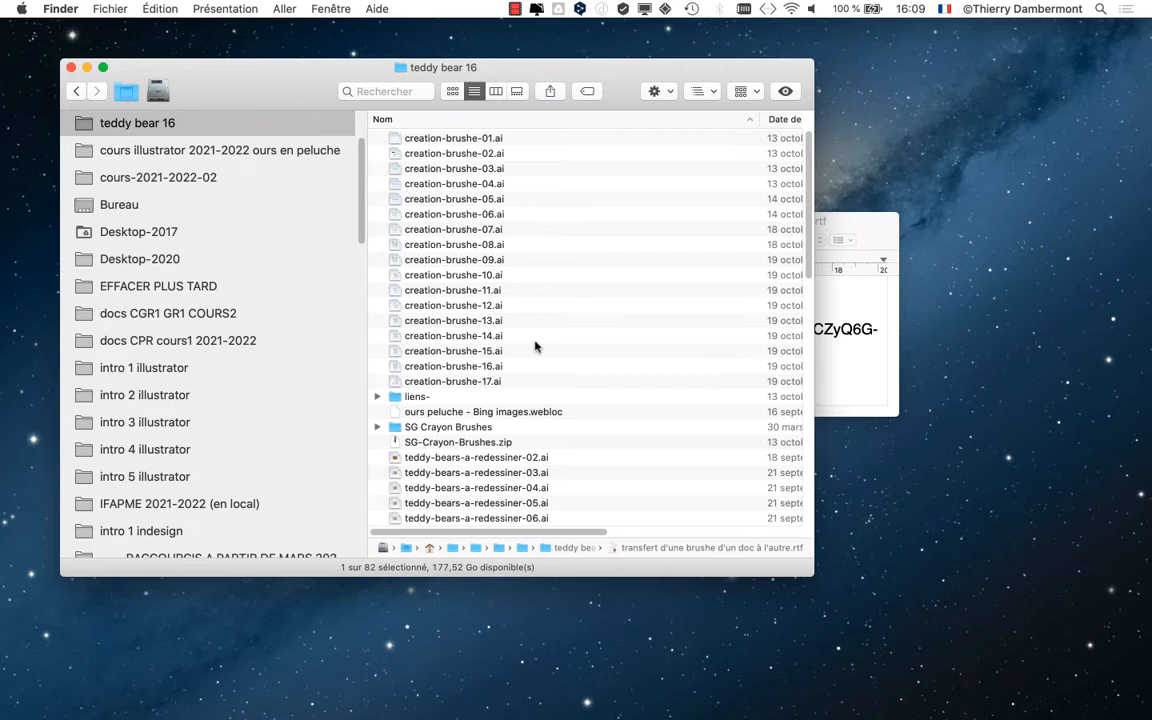
Open the file creation-brushe-17.ai from the teddy bear 16 folder in Illustrator
scroll(535, 346, "down", 1)
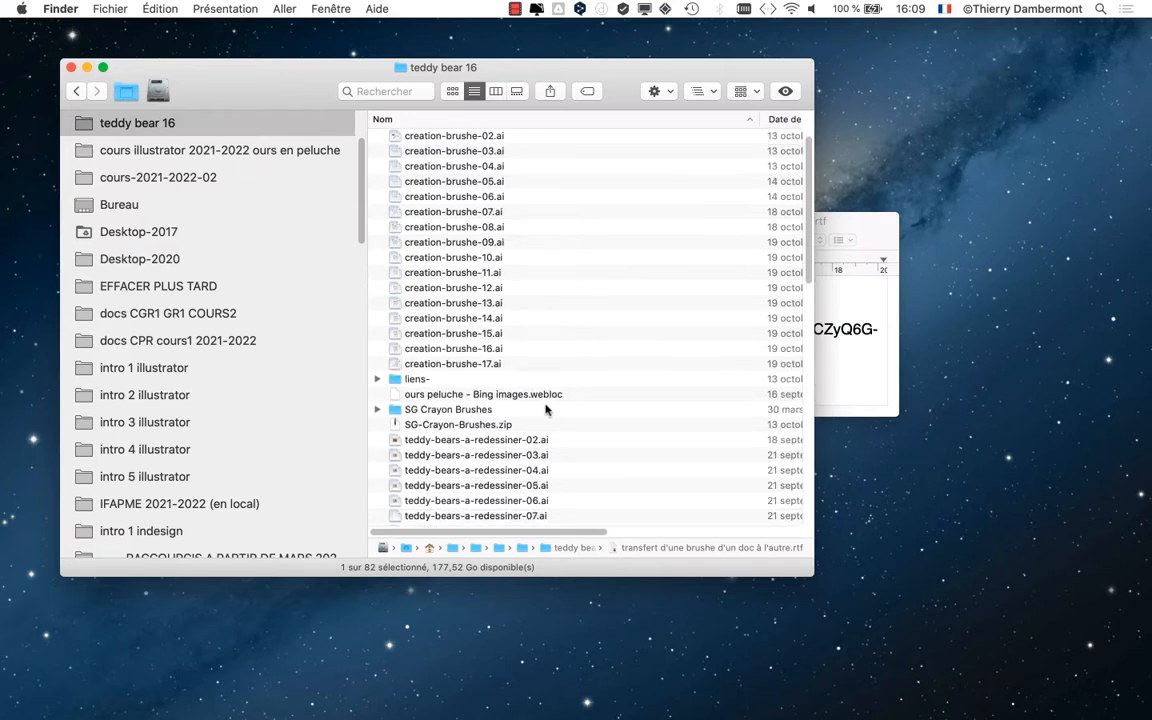
scroll(547, 407, "down", 1)
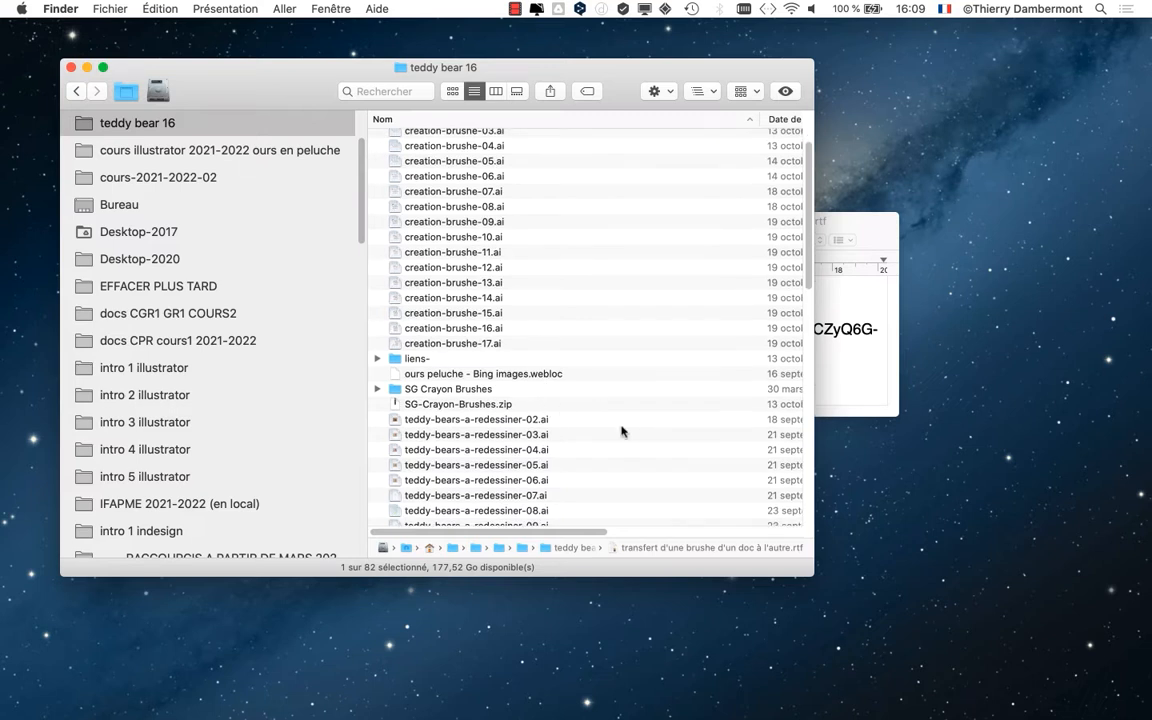
scroll(621, 431, "down", 4)
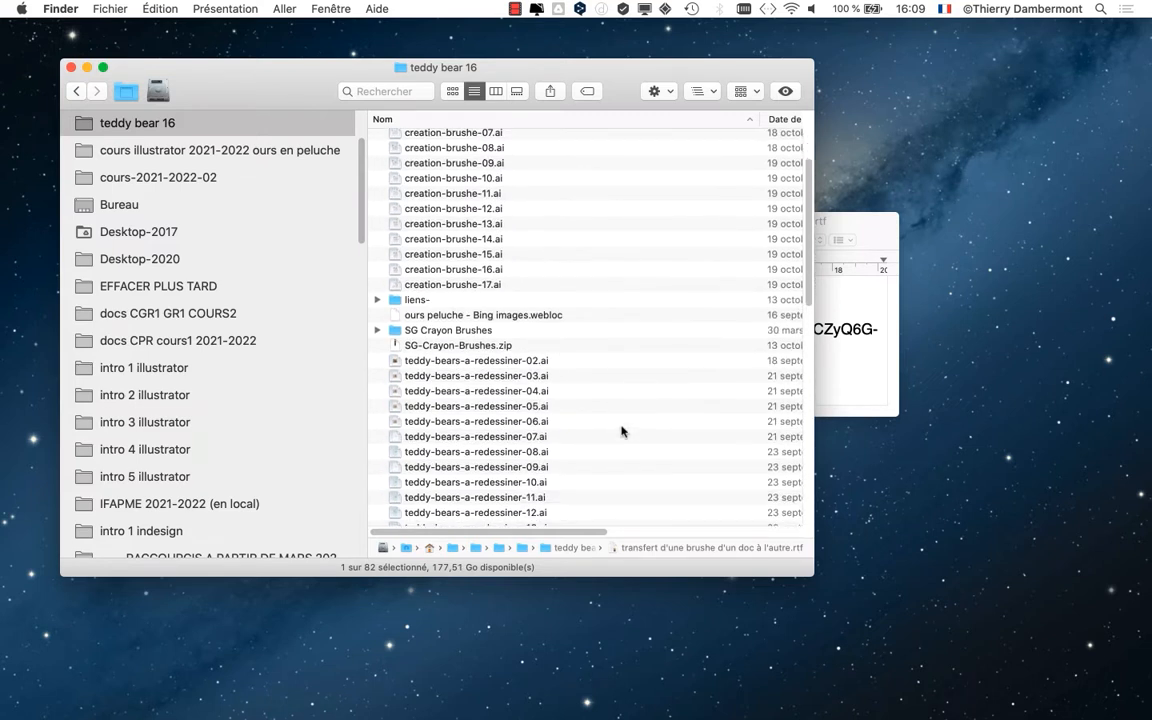
scroll(621, 431, "down", 1)
left_click(455, 262)
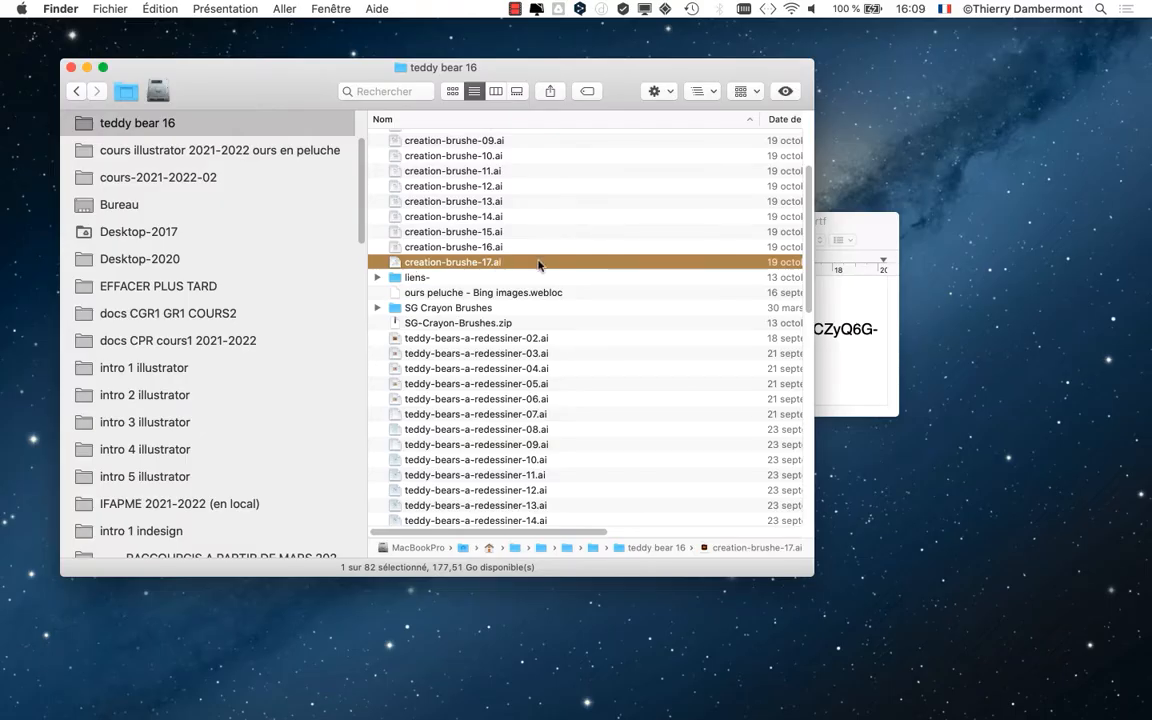
double_click(538, 263)
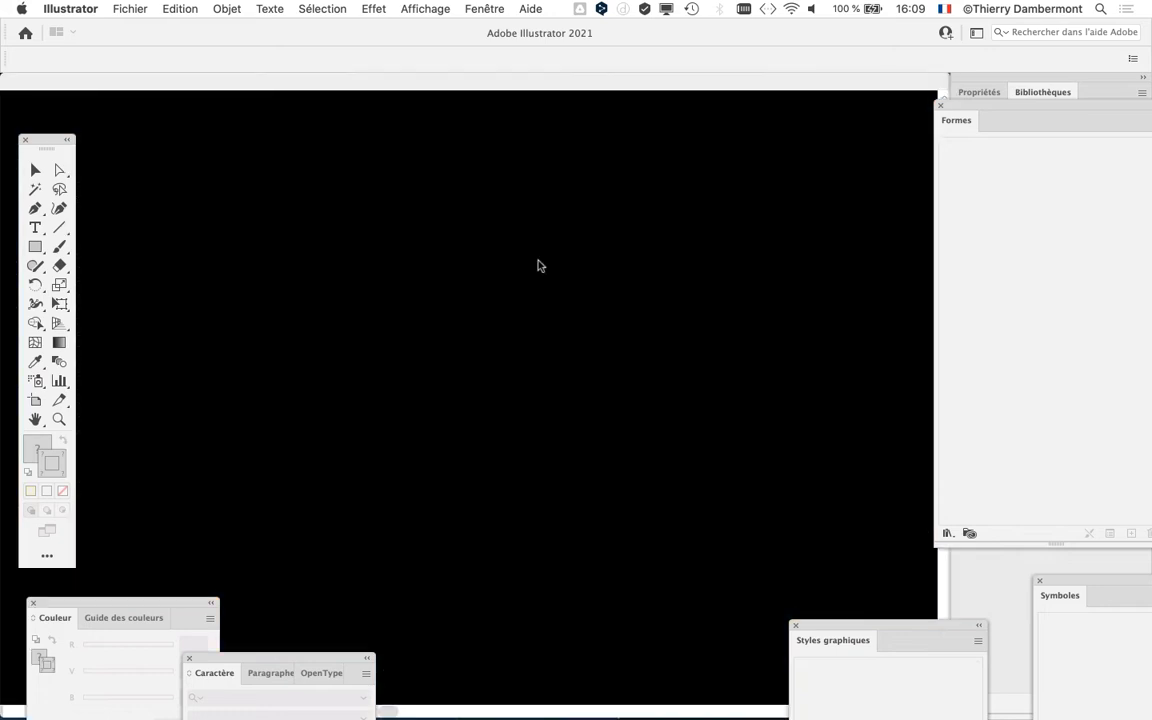
Delete the stray leaf brush strokes at the lower corner of the first artboard and on the canvas below the two artboards
key("super+minus")
key("super+minus")
key("super+minus")
key("super+minus")
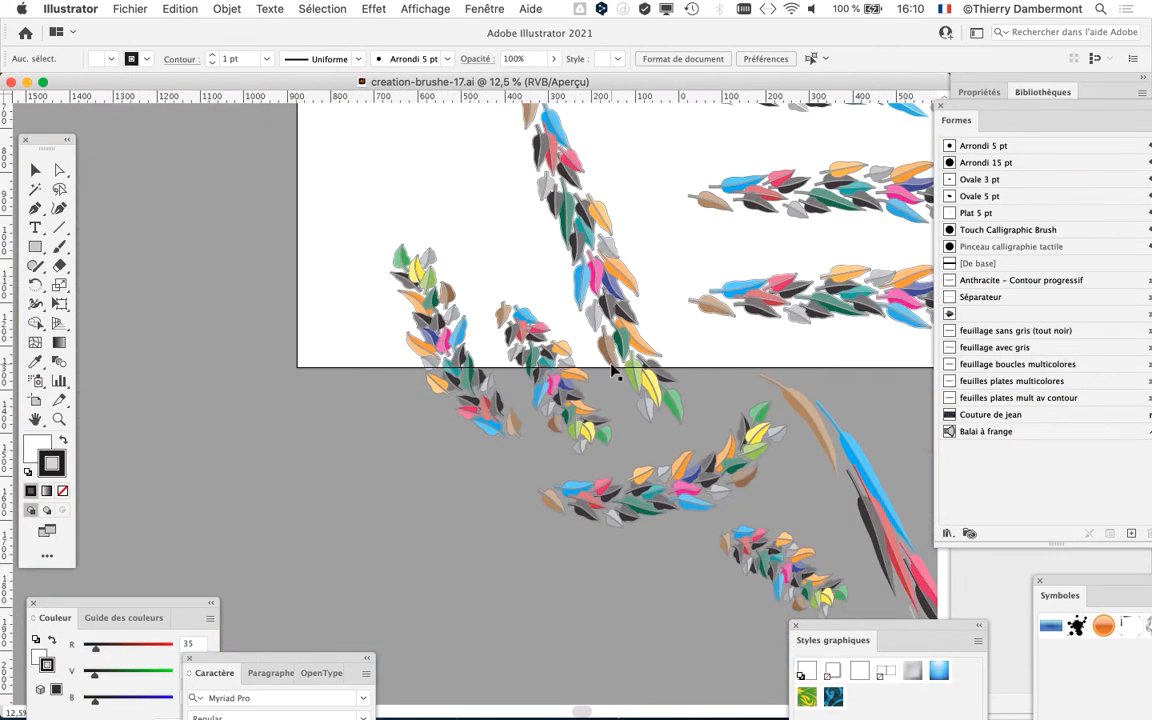
key("super+minus")
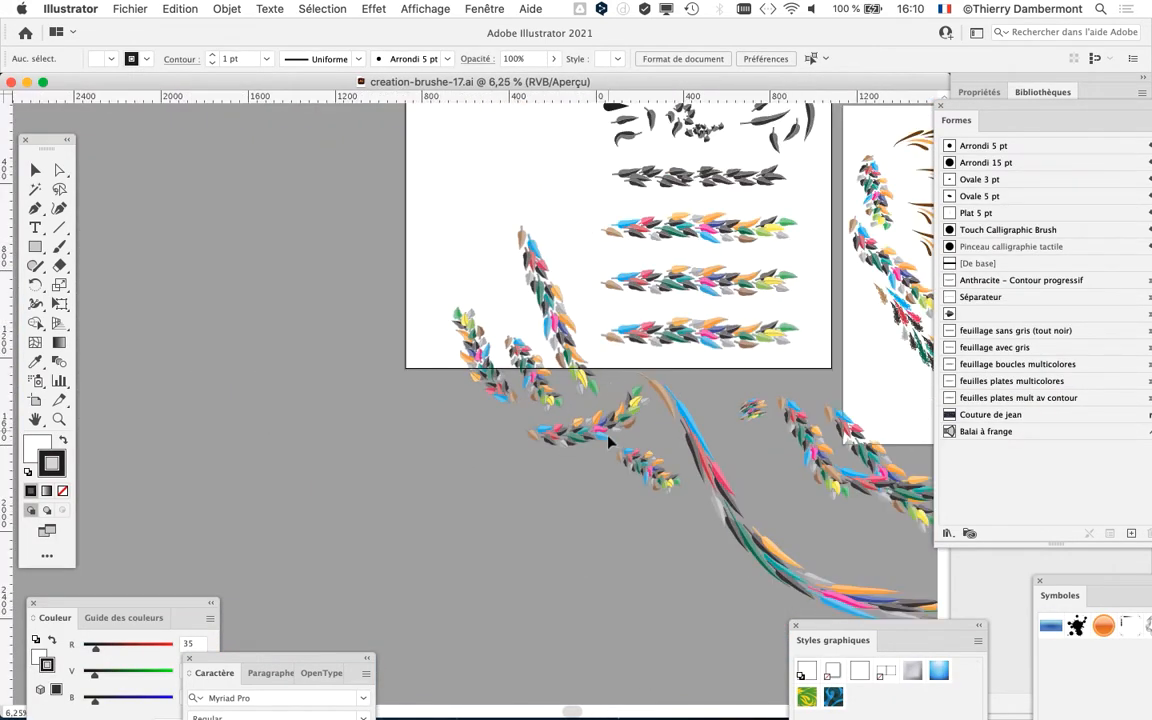
scroll(546, 391, "right", 5)
scroll(401, 303, "up", 3)
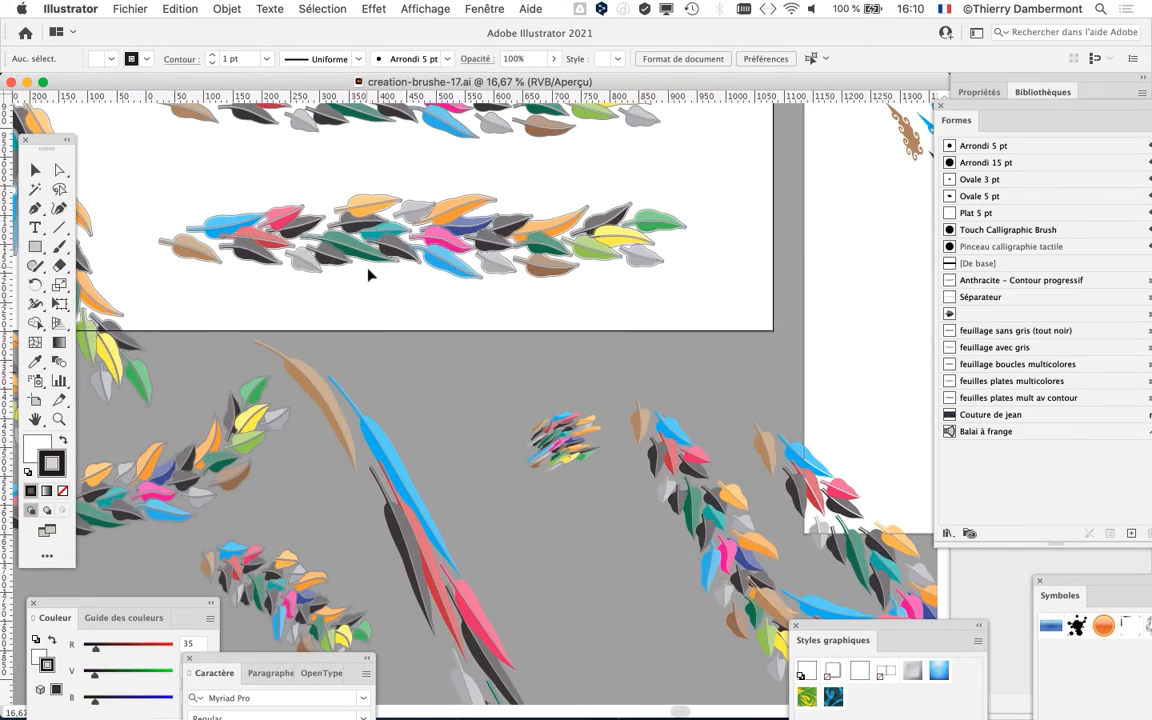
scroll(383, 260, "down", 2)
scroll(367, 347, "left", 3)
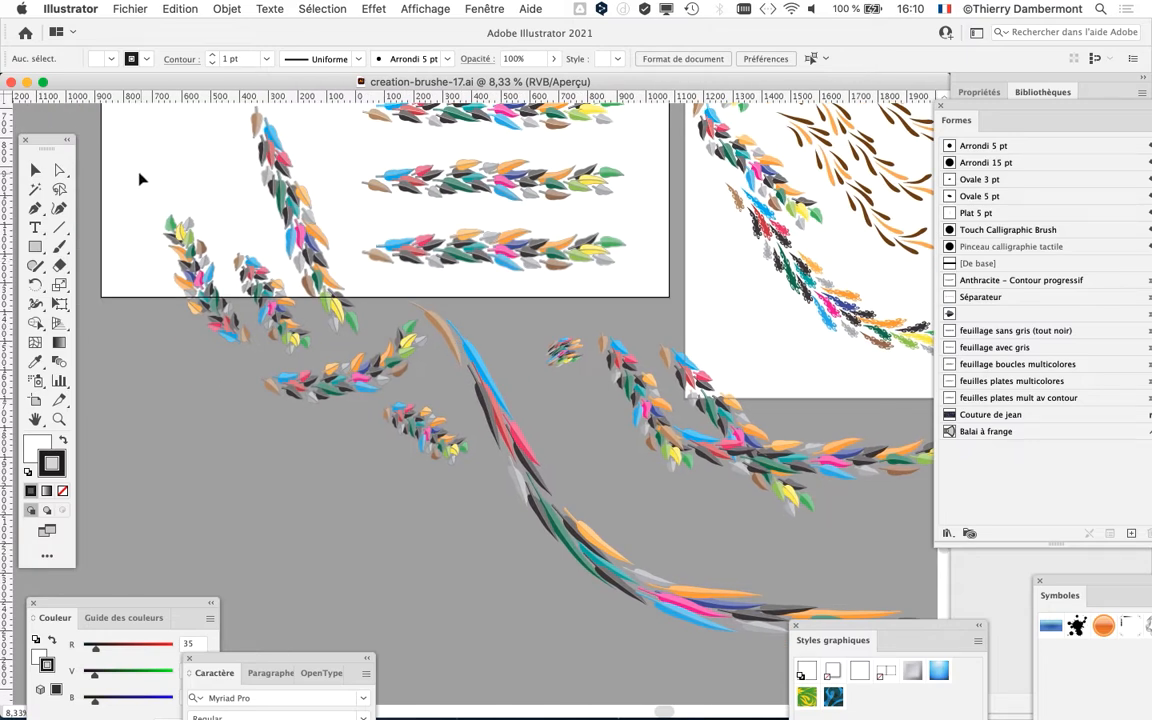
mouse_move(139, 173)
left_mouse_down()
mouse_move(221, 216)
mouse_move(333, 304)
left_mouse_up()
key("Delete")
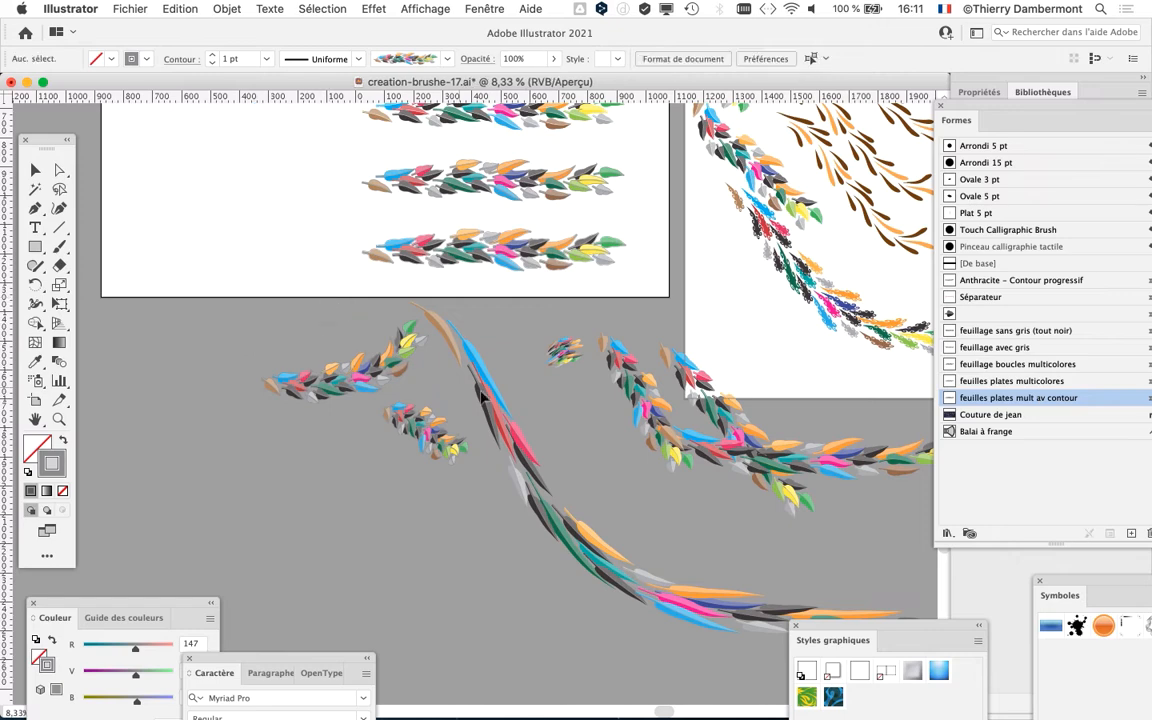
key("ctrl+a")
key("Delete")
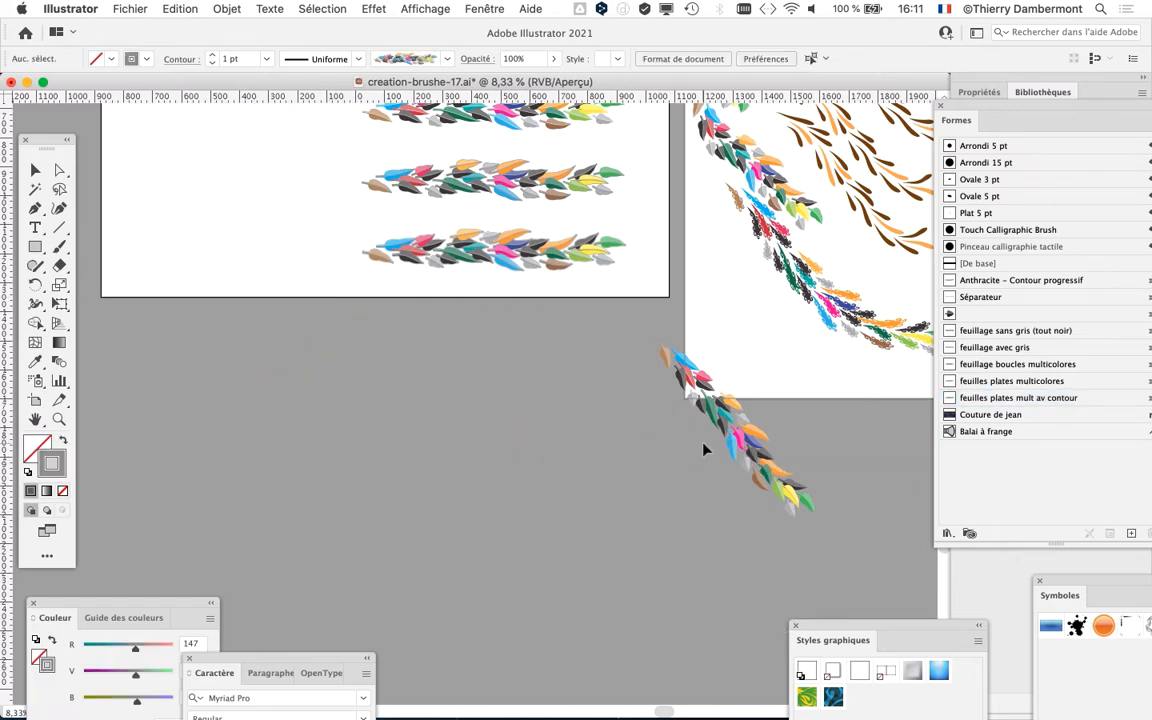
left_click(797, 486)
key("Delete")
Examine the outlines and veins of the multicoloured leaf garlands on the first artboard
left_click_drag(488, 392, 450, 539)
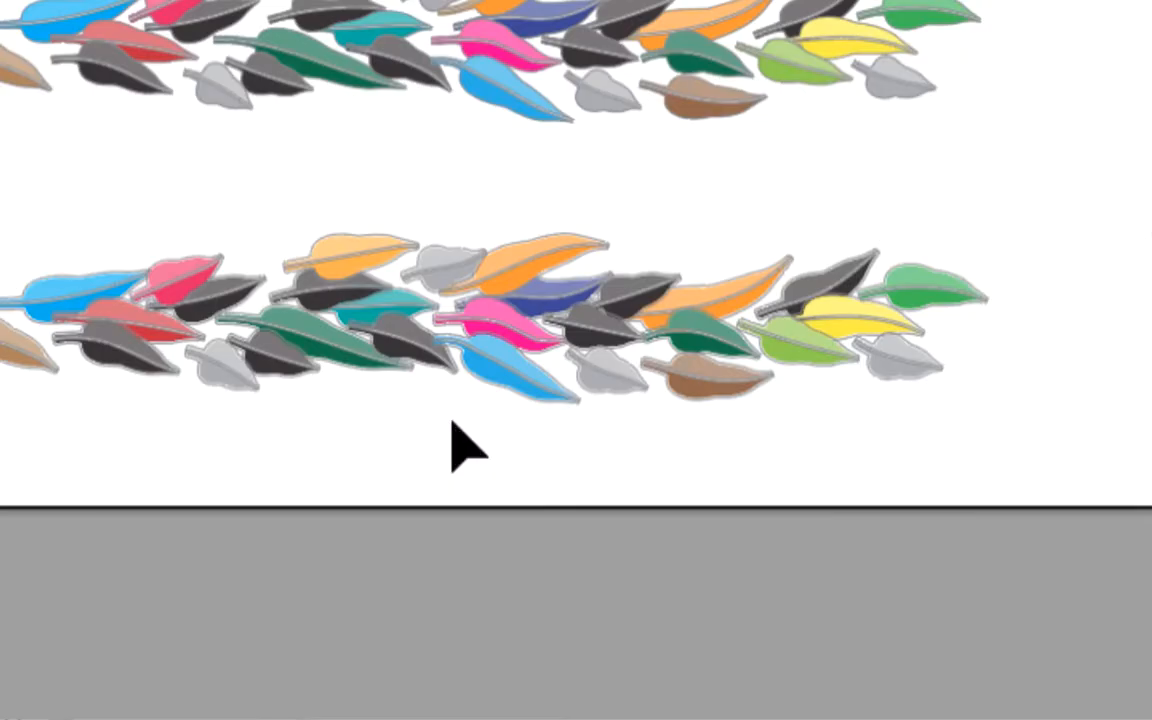
scroll(450, 415, "up", 2)
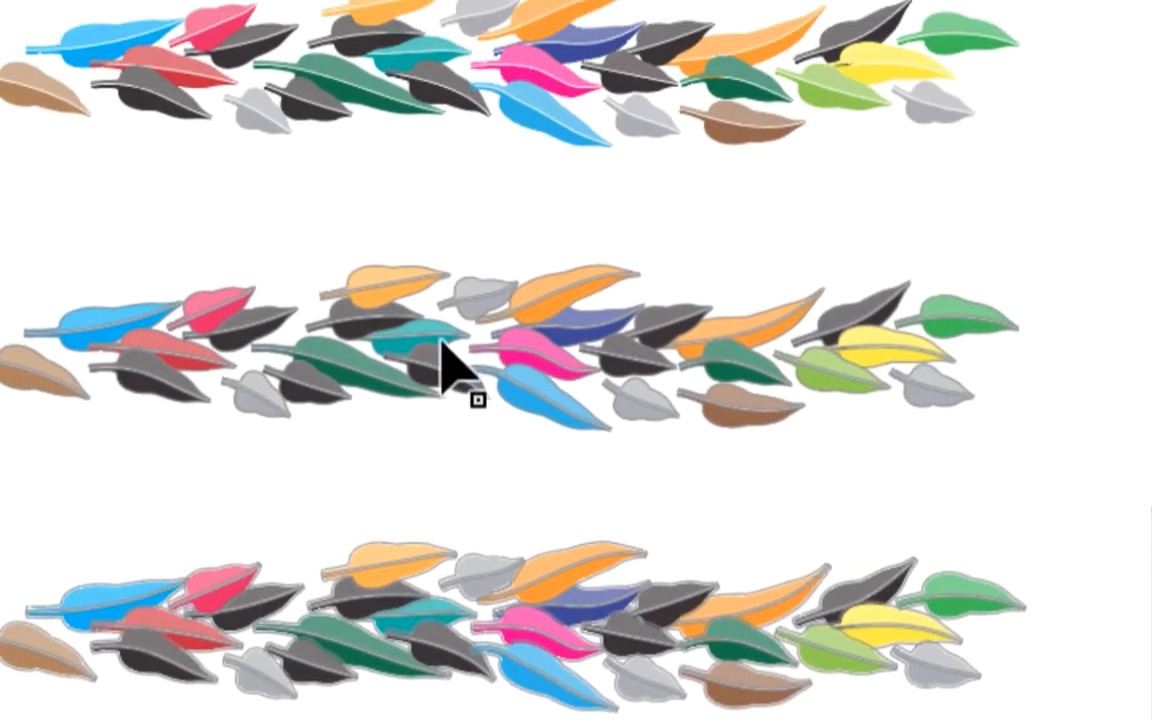
scroll(444, 340, "up", 3)
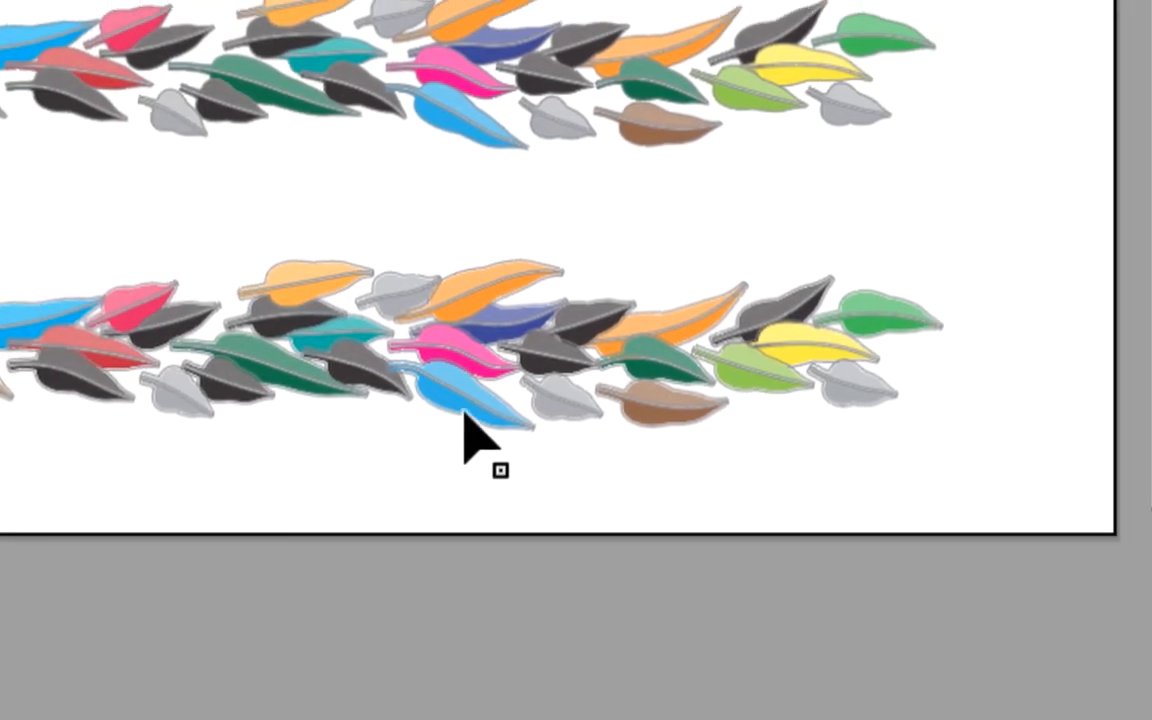
left_click(129, 400)
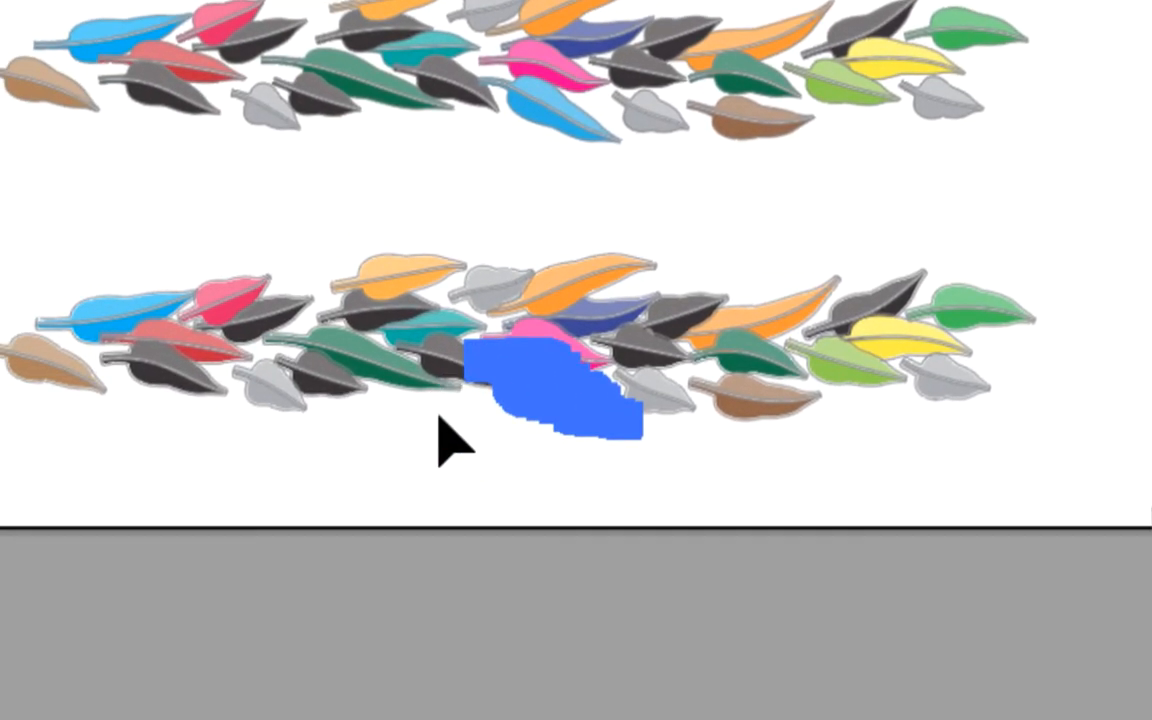
left_click(414, 490)
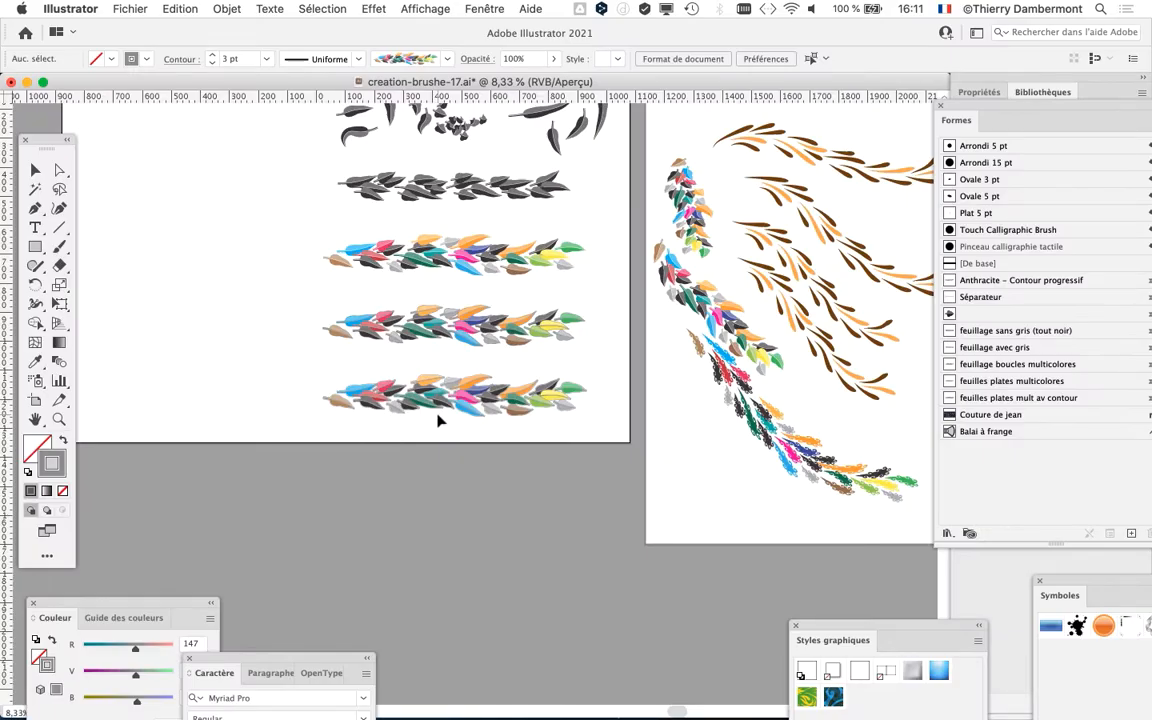
Move the Formes panel over the canvas so that its brush list shows at full width
scroll(305, 449, "down", 1)
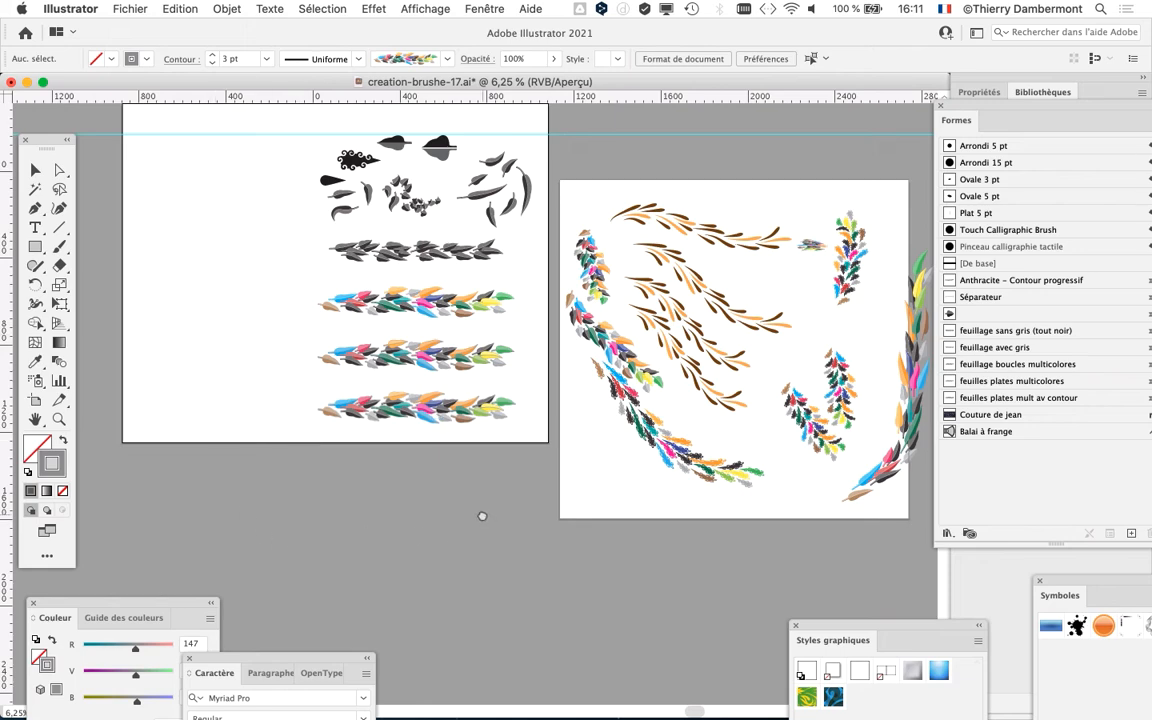
left_click_drag(482, 516, 485, 438)
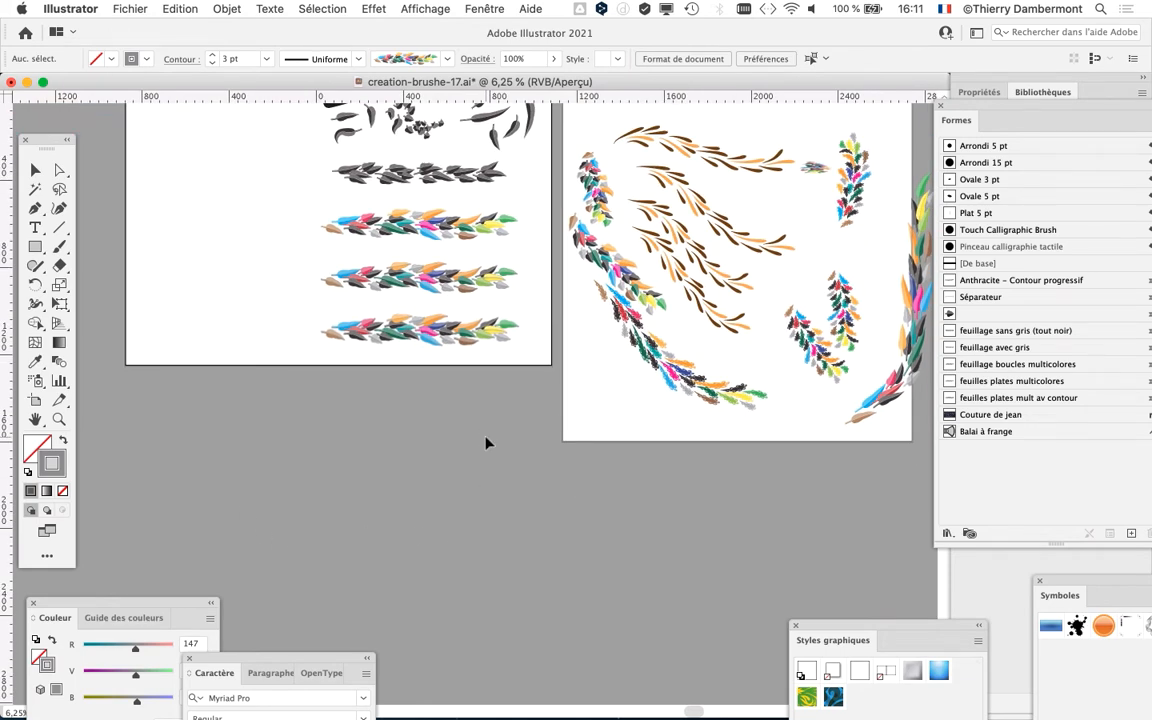
left_click_drag(958, 121, 706, 145)
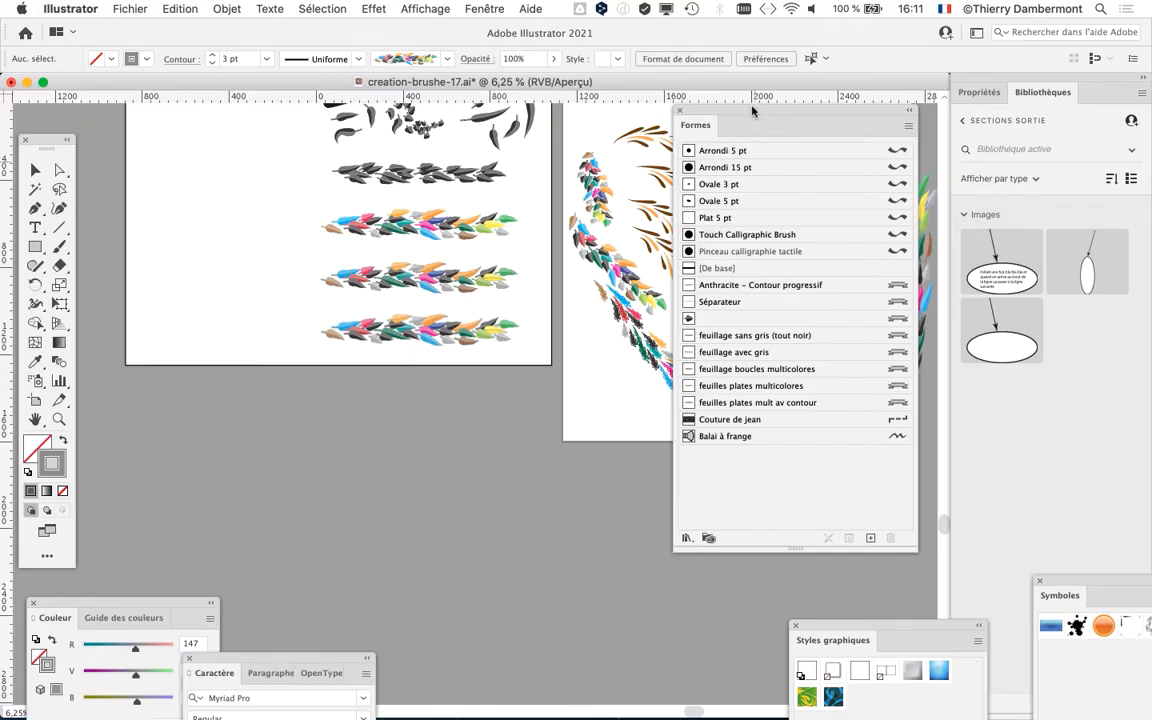
left_click_drag(752, 110, 829, 105)
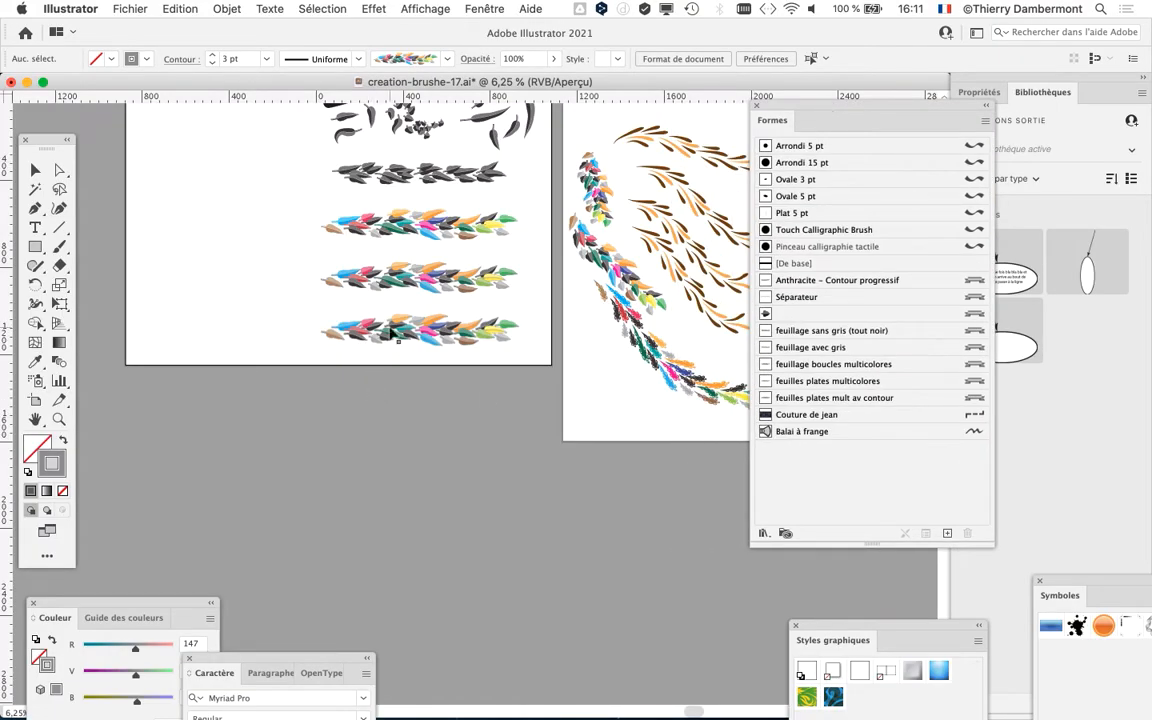
Extend the lower edge of Plan de travail 1 downward to a height of about 2179 mm and return to the Selection tool
scroll(388, 330, "up", 2)
scroll(388, 330, "down", 1)
scroll(425, 348, "up", 3)
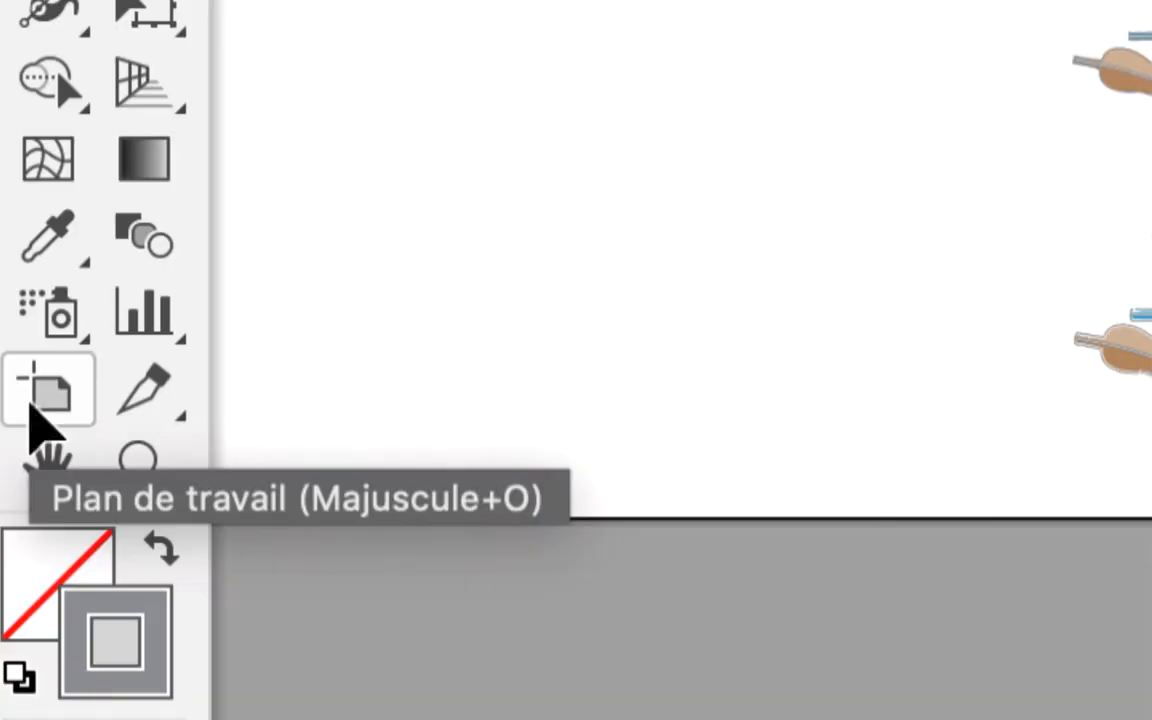
left_click(35, 420)
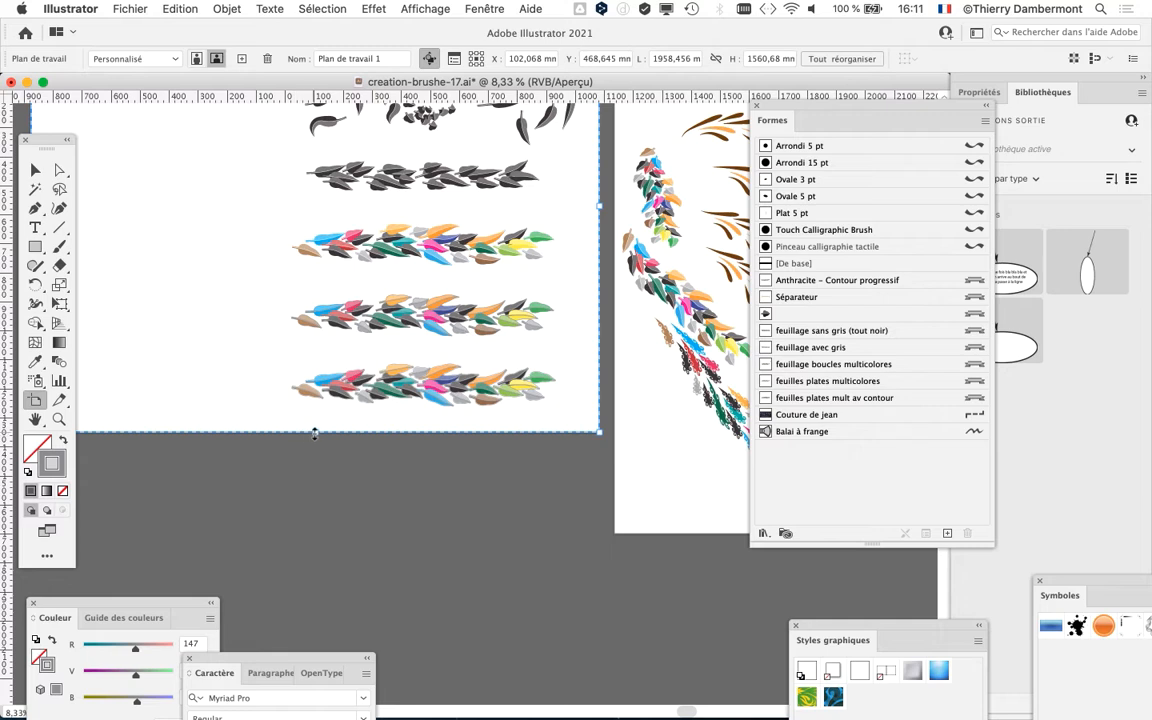
left_click_drag(303, 437, 314, 610)
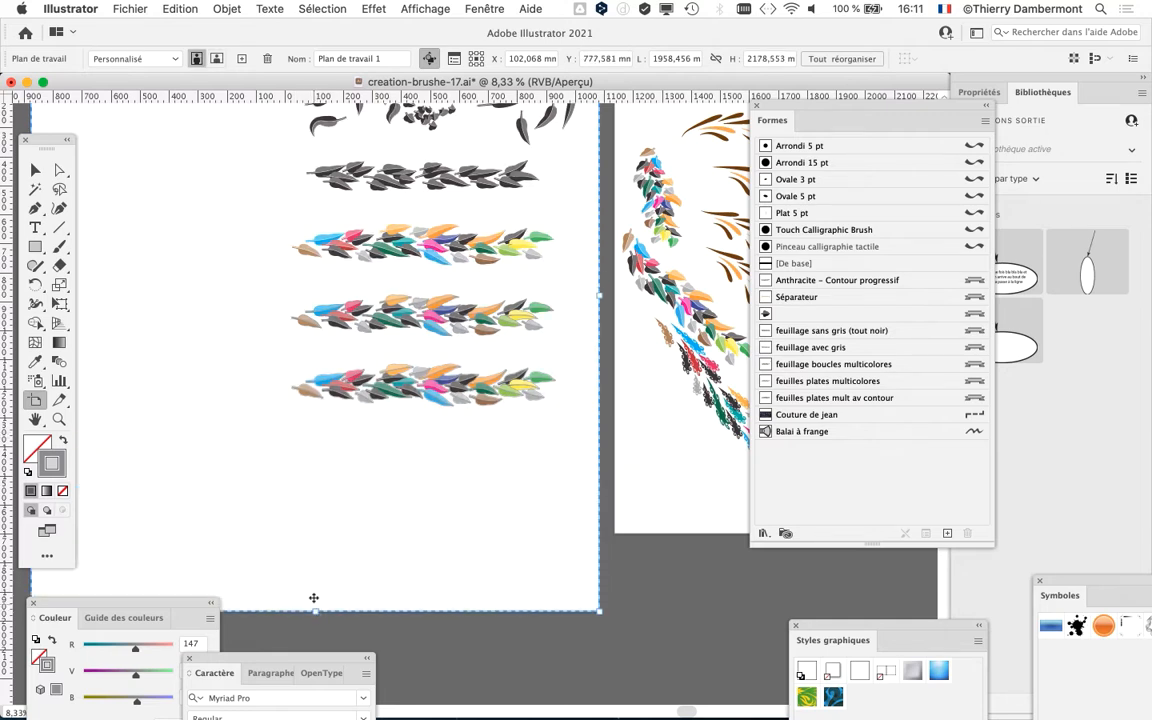
scroll(338, 446, "down", 1)
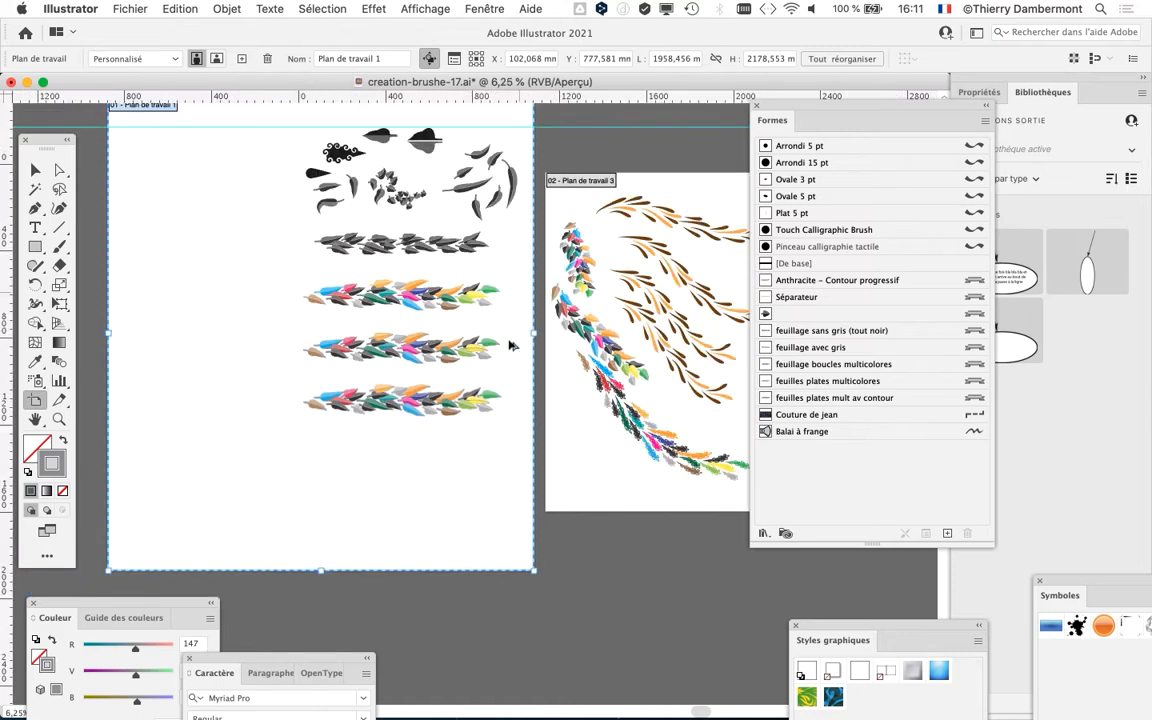
scroll(436, 393, "down", 1)
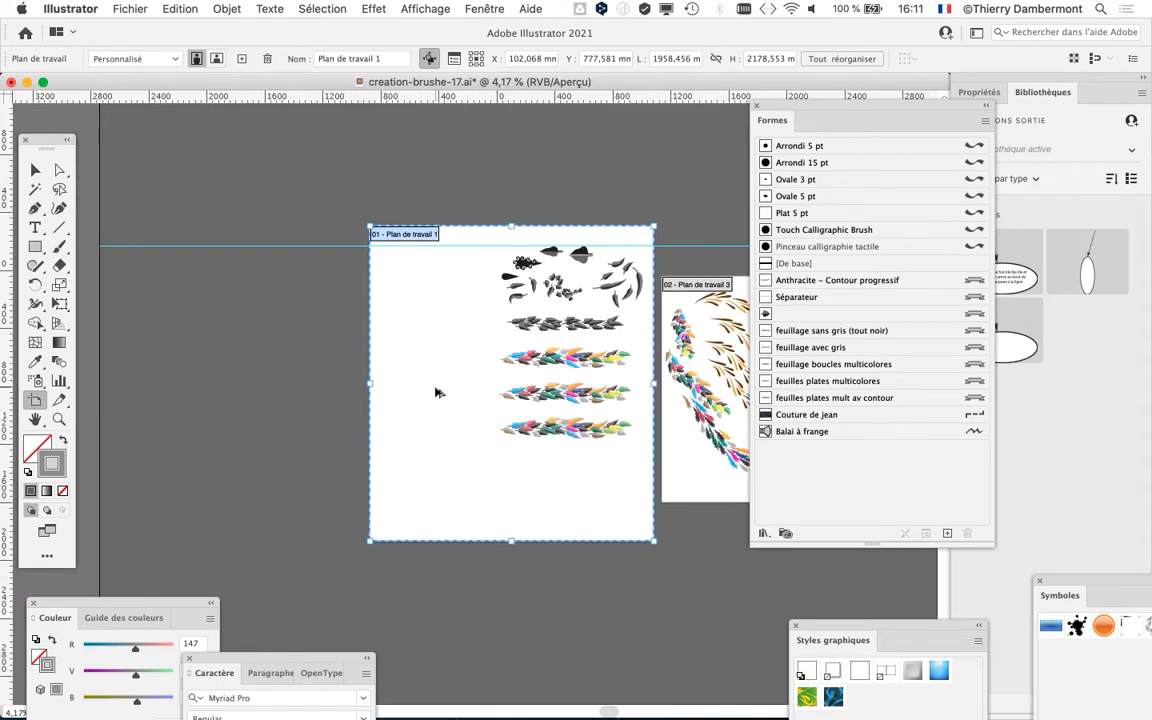
left_click_drag(41, 143, 206, 143)
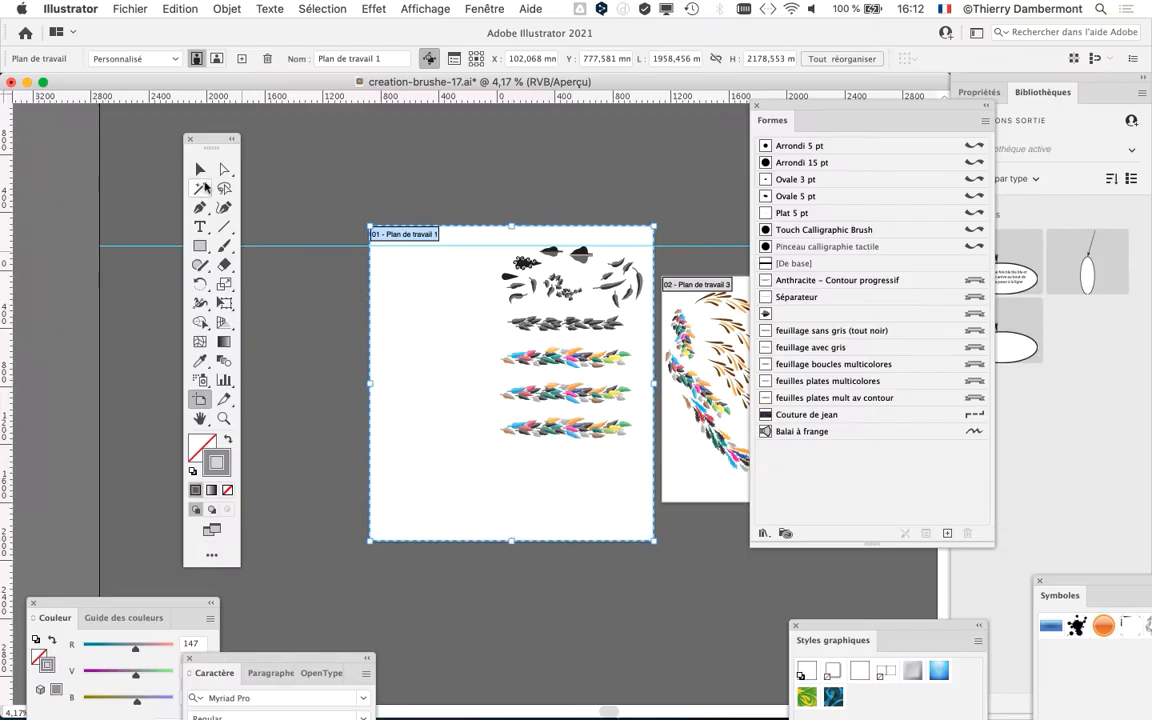
left_click(200, 170)
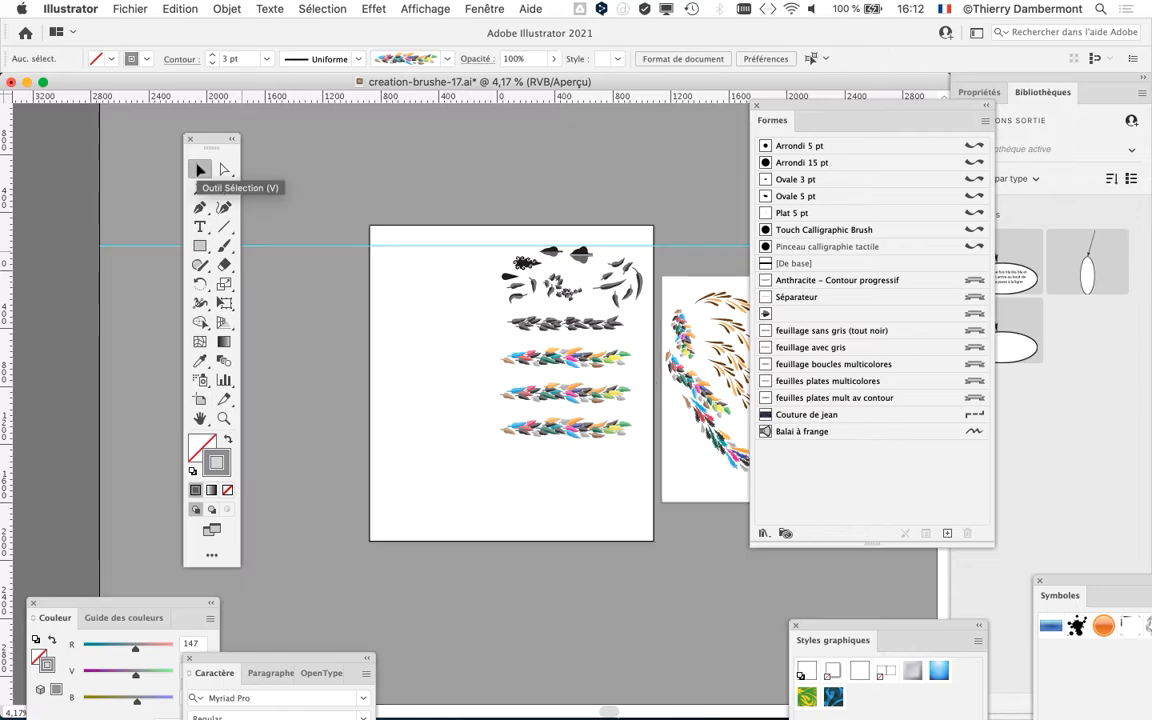
Move the Tools panel clear of the artwork on the first artboard, beside the first multicoloured garland
left_click_drag(477, 365, 356, 244)
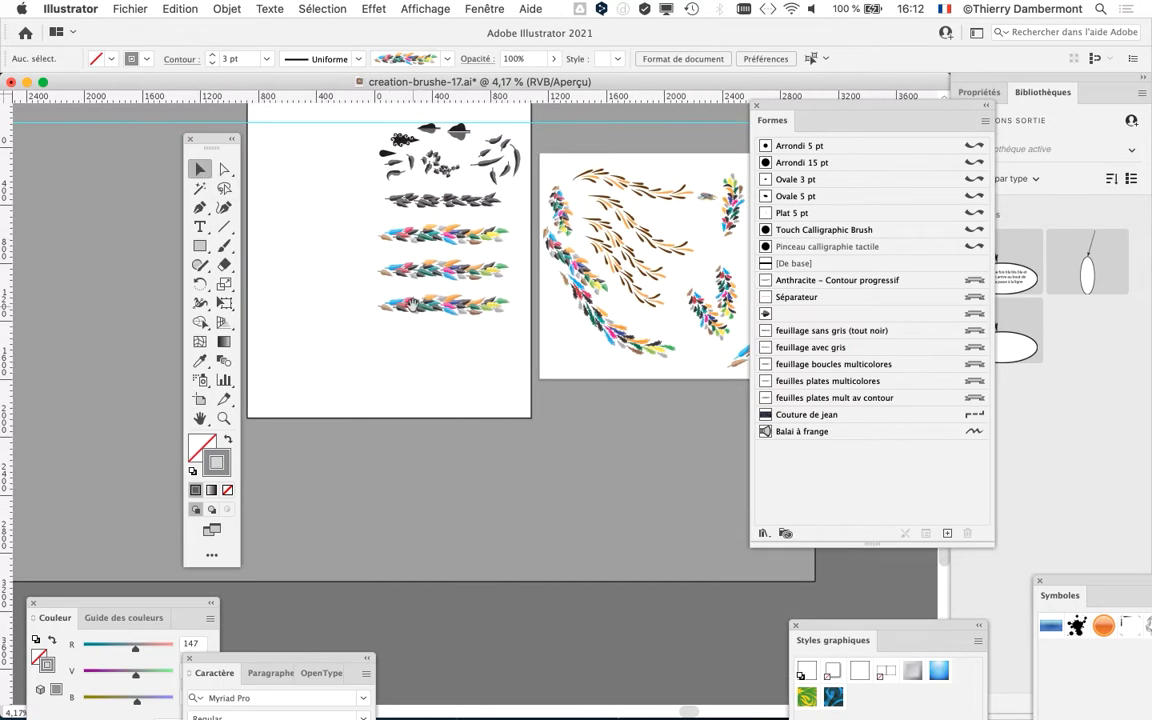
left_click_drag(413, 305, 457, 401)
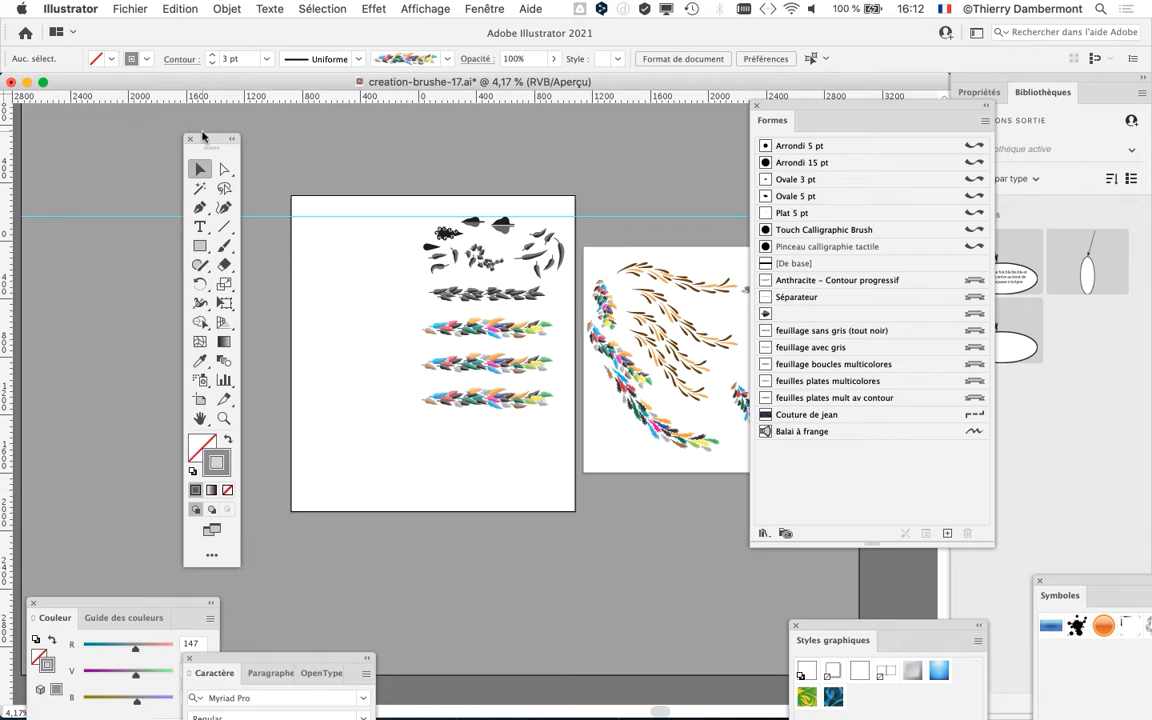
left_click_drag(207, 138, 87, 129)
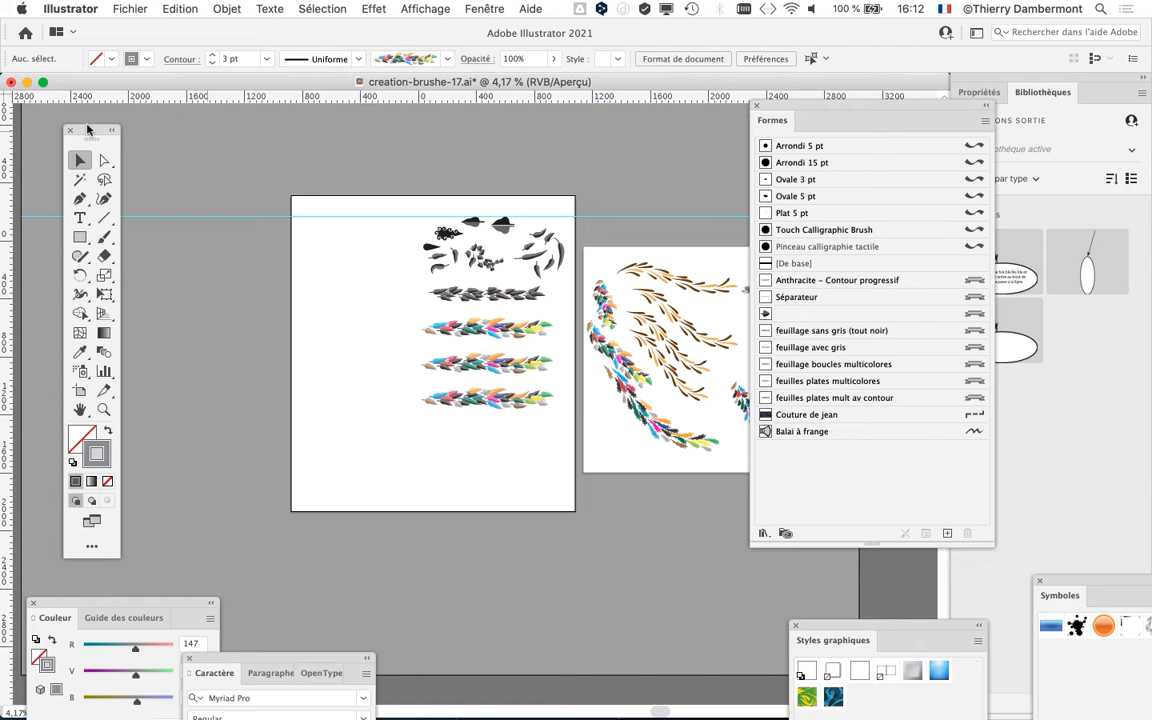
scroll(455, 326, "up", 4)
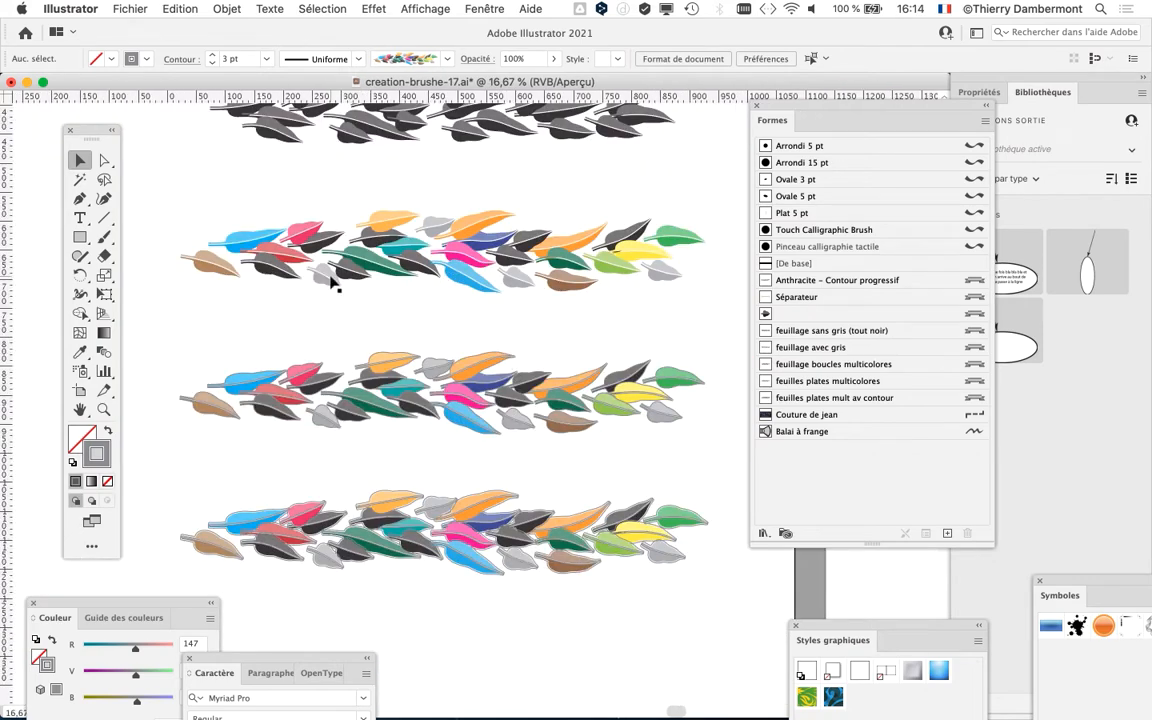
scroll(227, 260, "up", 2)
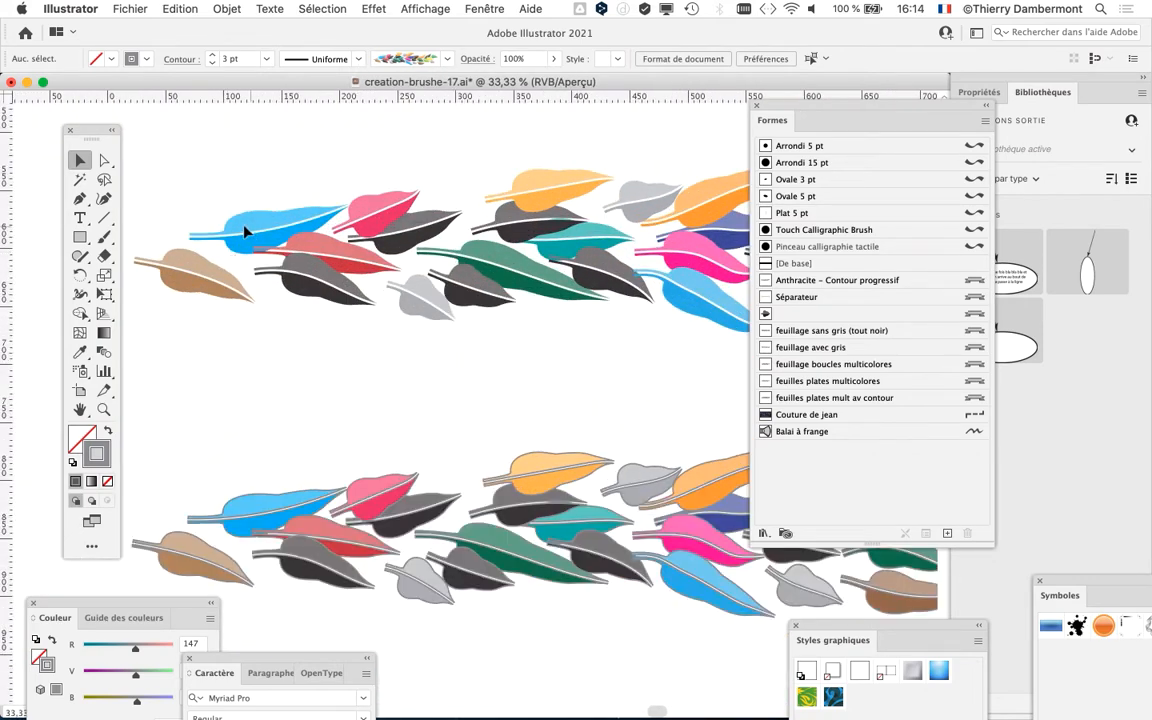
left_click_drag(95, 138, 67, 128)
Select the blue, brown and dark grey leaves of the first multicoloured garland one after another to examine their paths
left_click(255, 238)
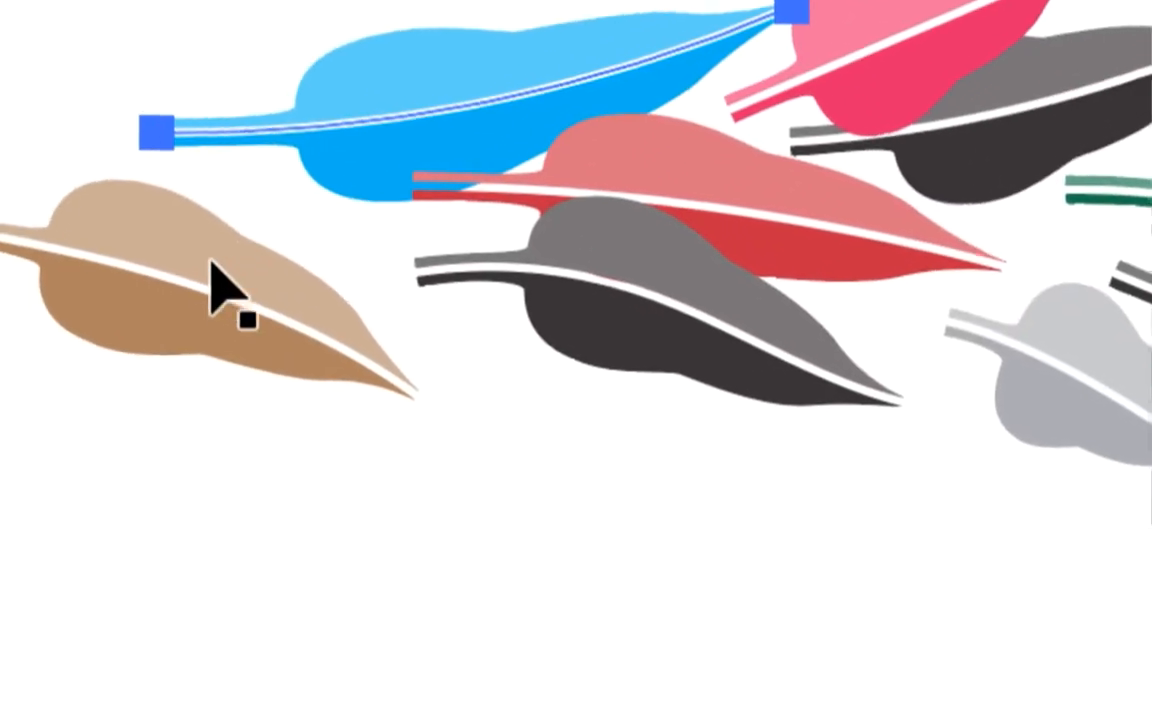
left_click(193, 280)
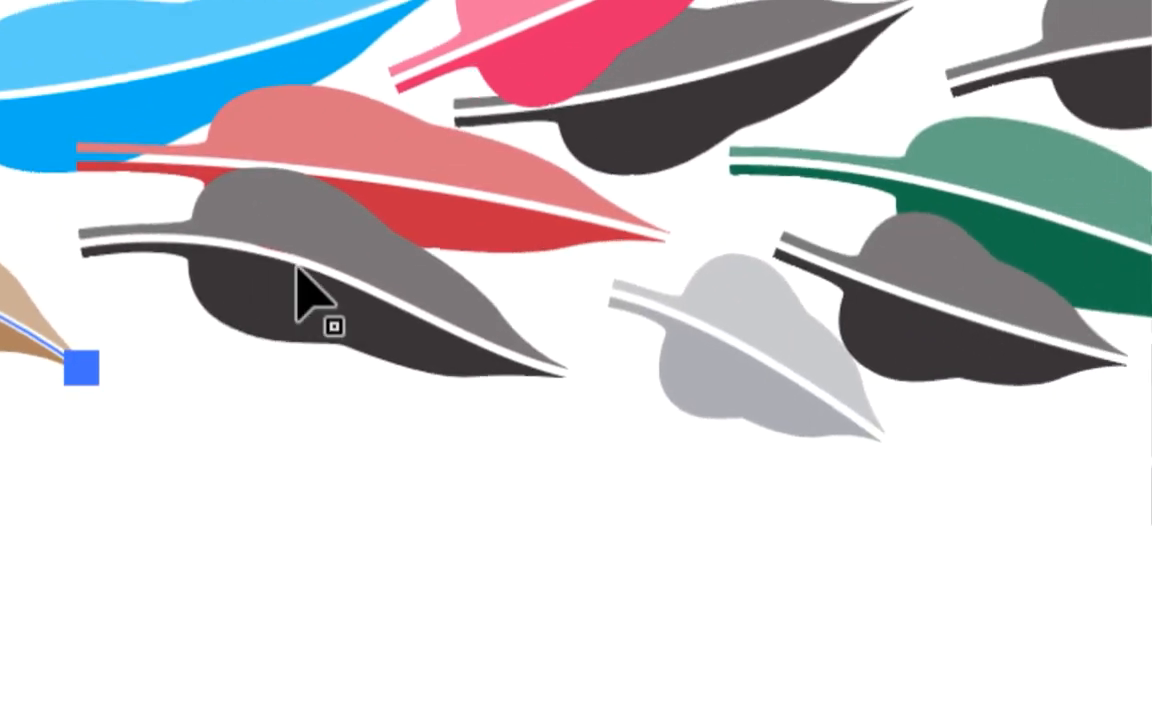
left_click(629, 287)
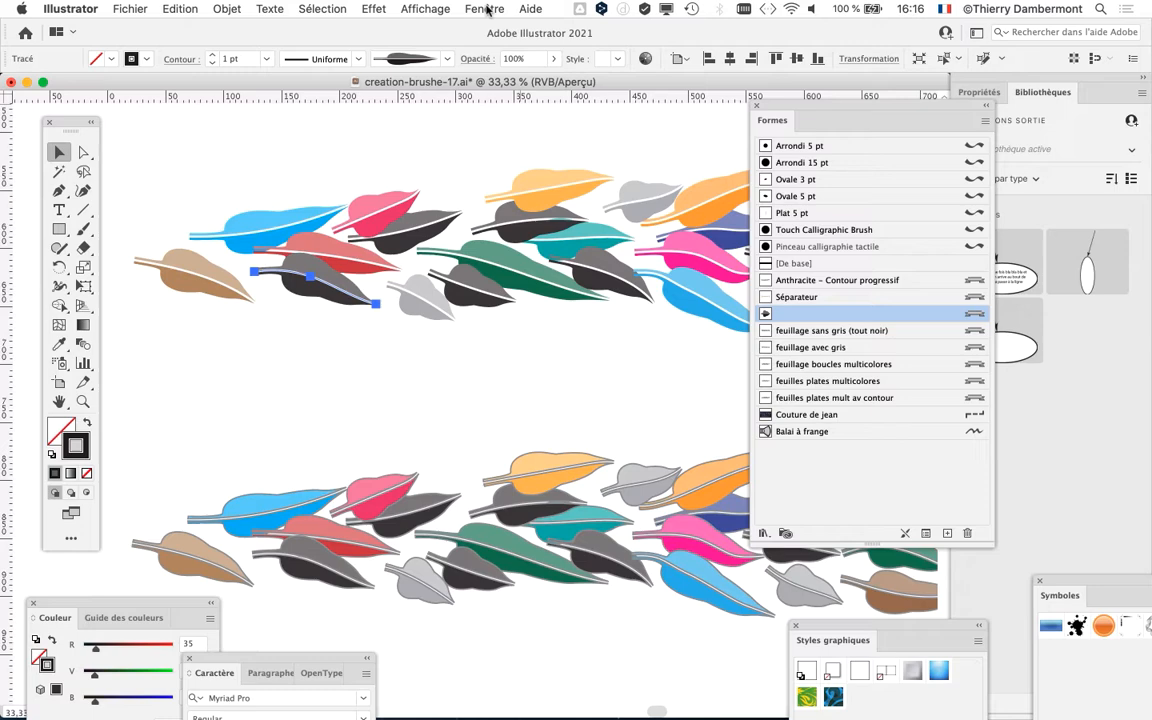
Select the dark grey, light blue and pink leaves in the middle of the first multicoloured garland to examine their paths
left_click(485, 8)
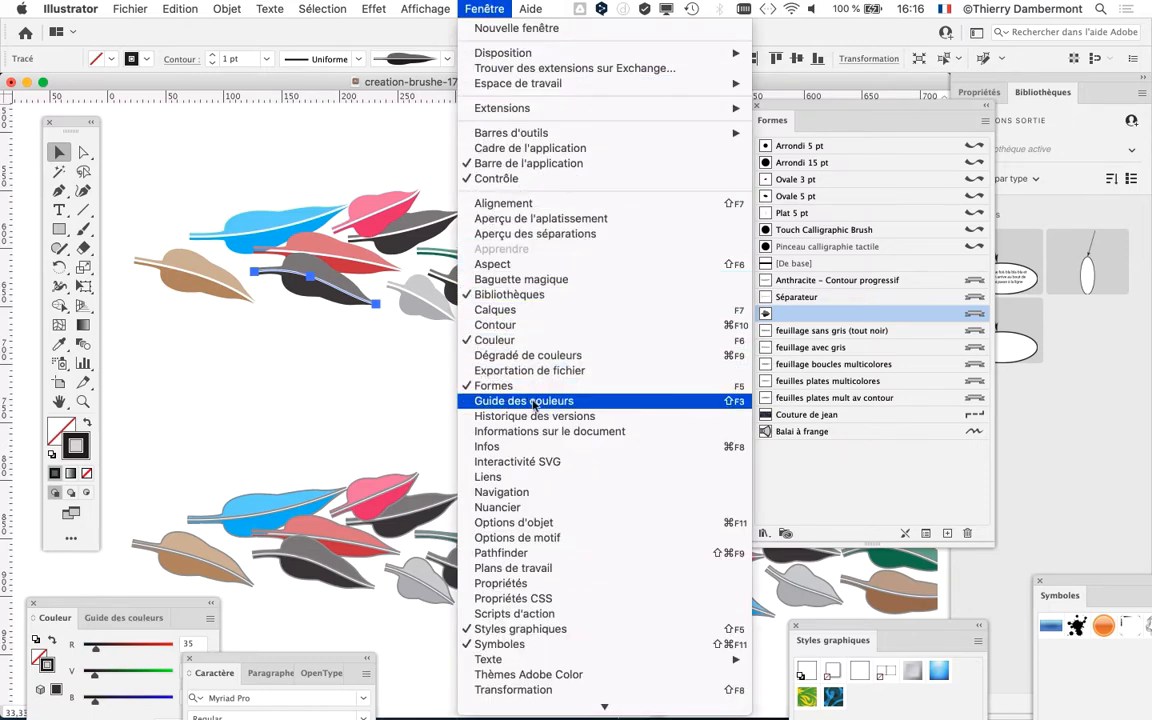
left_click(809, 415)
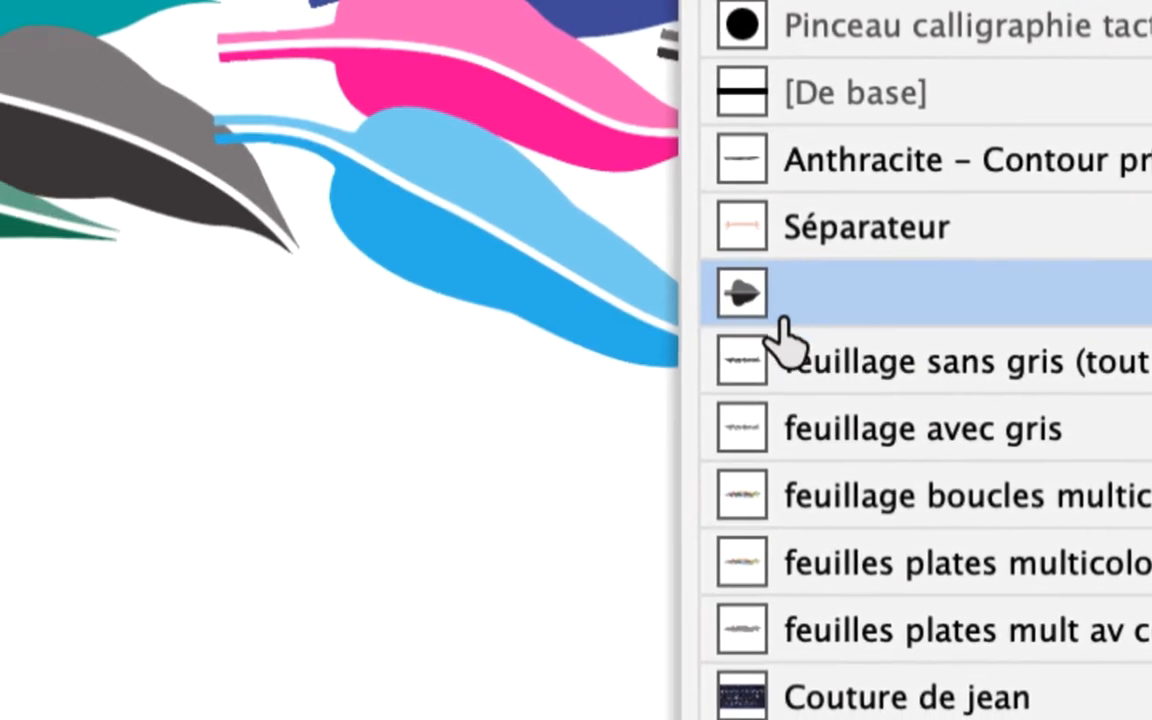
left_click(134, 172)
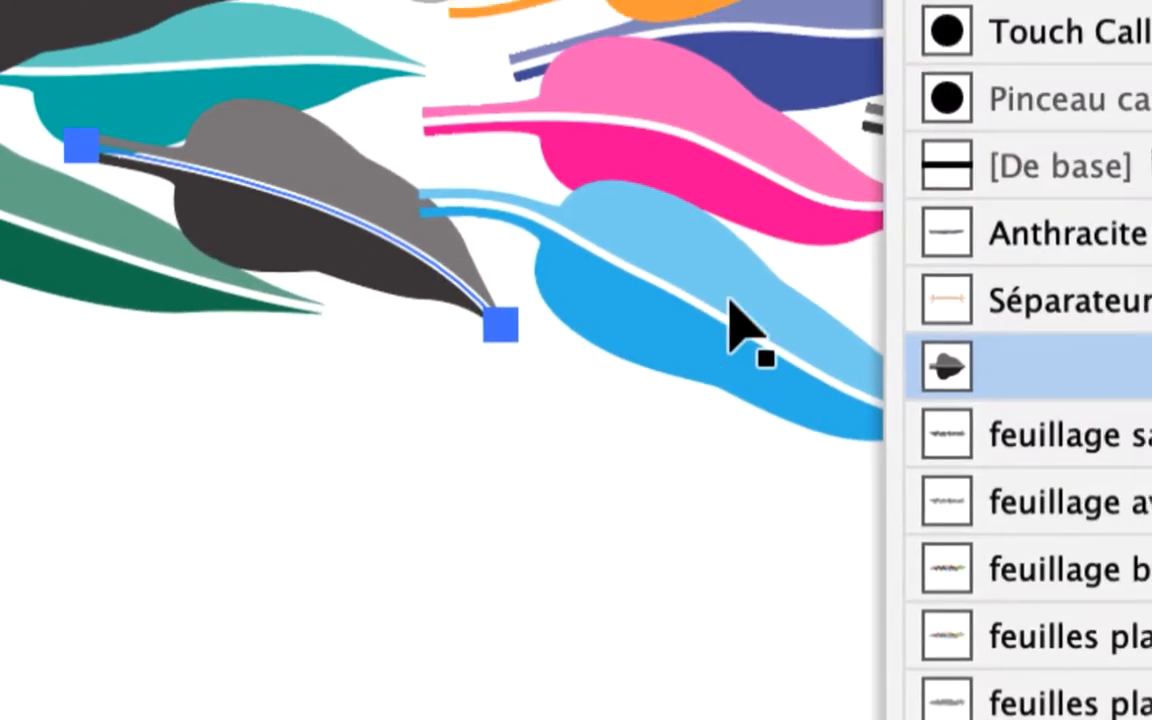
left_click(740, 325)
left_click(650, 140)
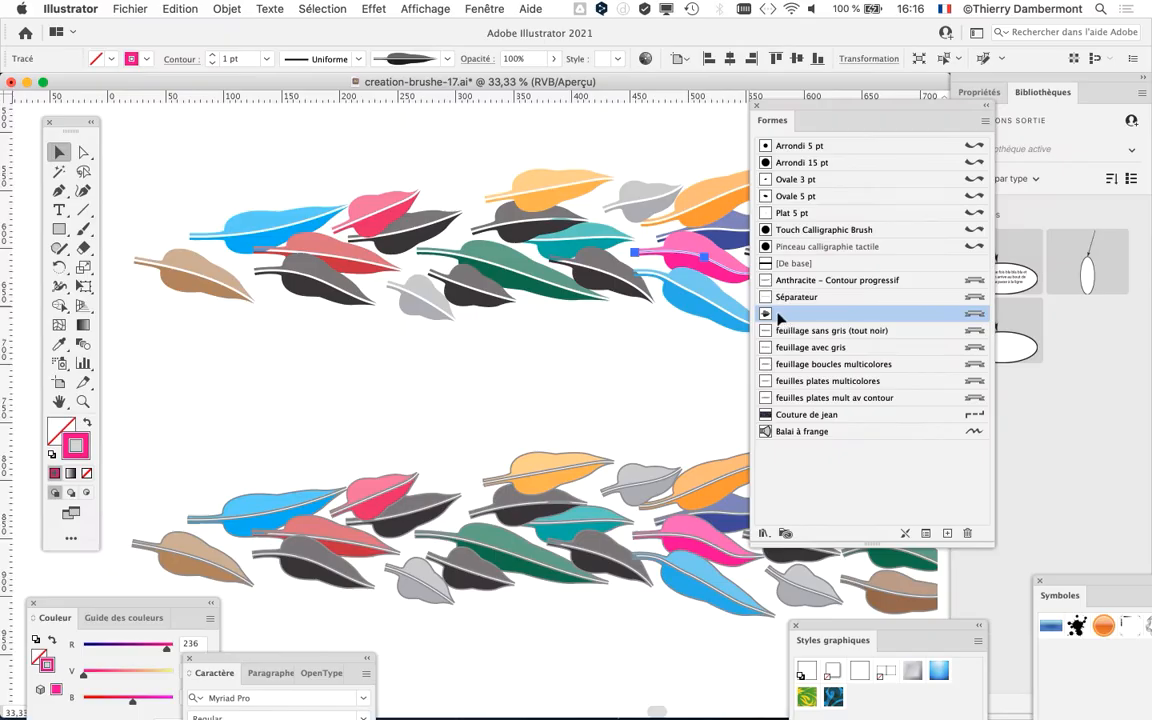
Go to the wide black-and-grey leaf near the guide and select its two halves in turn to examine their outlines
mouse_move(438, 262)
left_mouse_down()
mouse_move(505, 550)
mouse_move(530, 509)
left_mouse_up()
left_click_drag(514, 304, 584, 587)
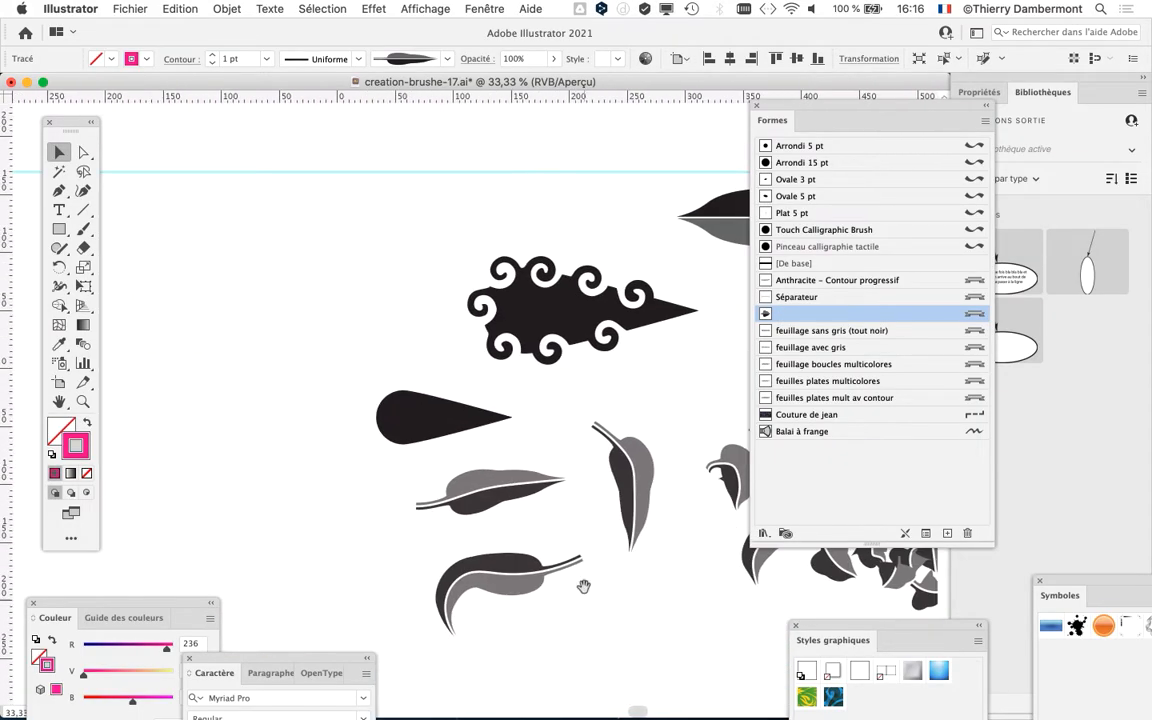
left_click_drag(613, 385, 231, 483)
left_click_drag(568, 439, 390, 411)
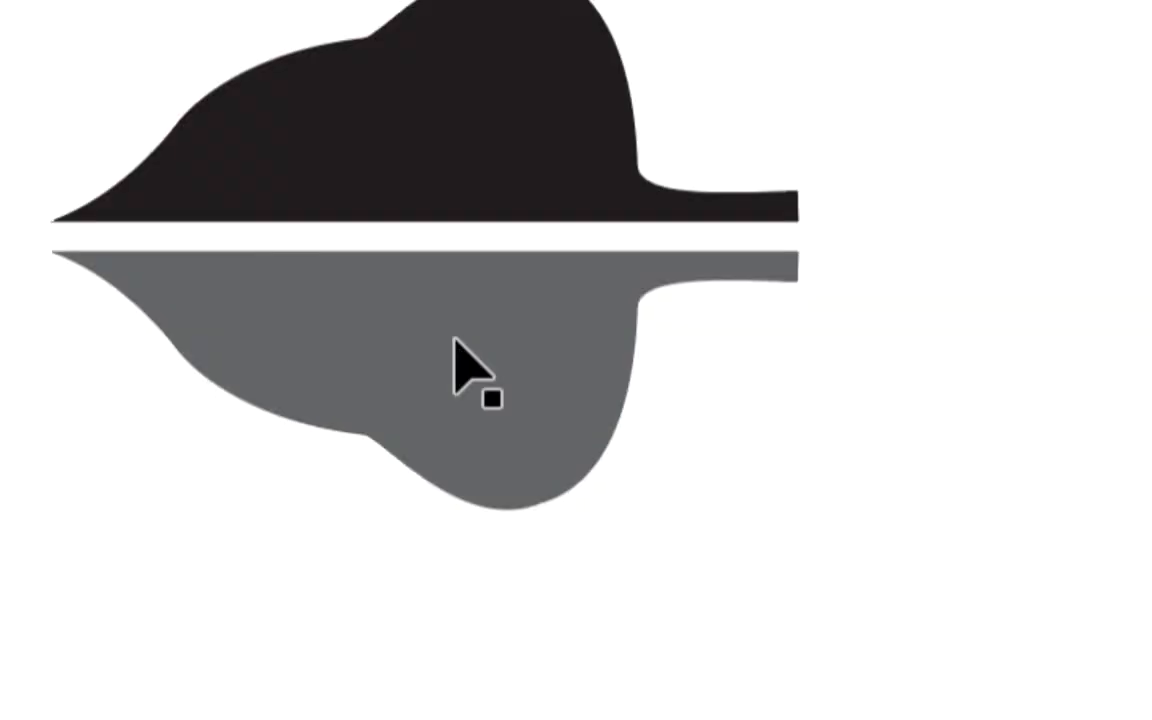
left_click(455, 340)
left_click(435, 197)
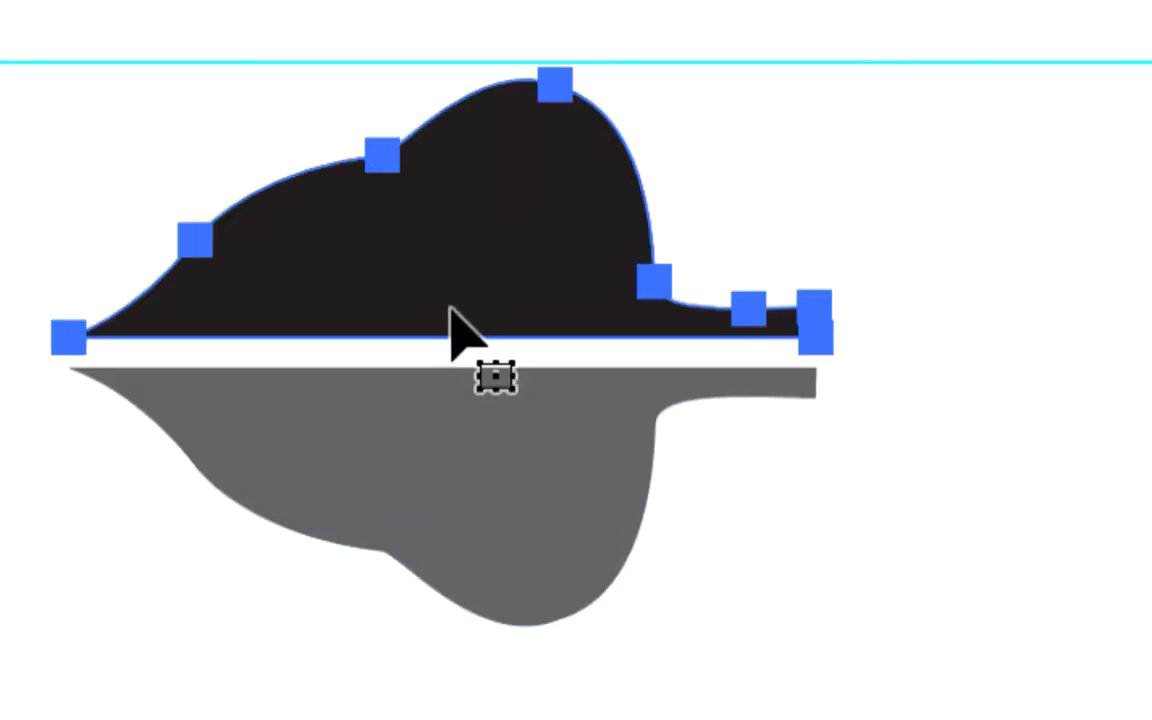
left_click(355, 270)
Examine the black and grey halves of the narrower leaf, and compare them with those of the wide leaf
left_click_drag(325, 322, 540, 334)
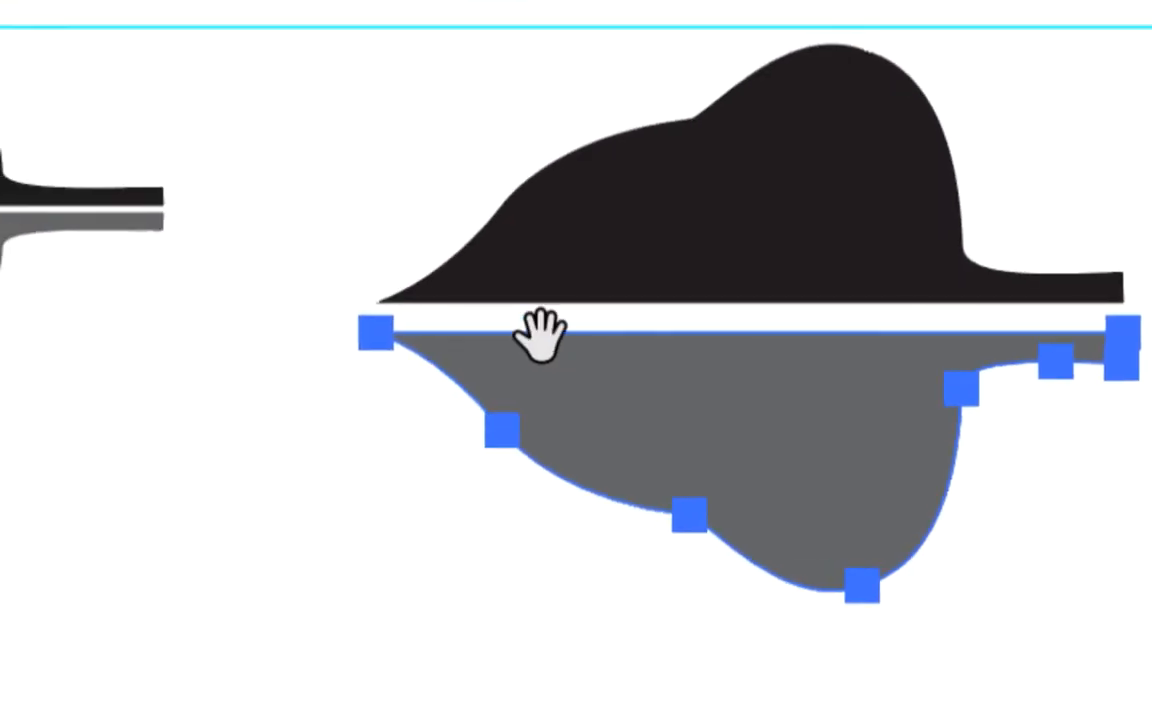
left_click(391, 296)
left_click(385, 325)
left_click(431, 187)
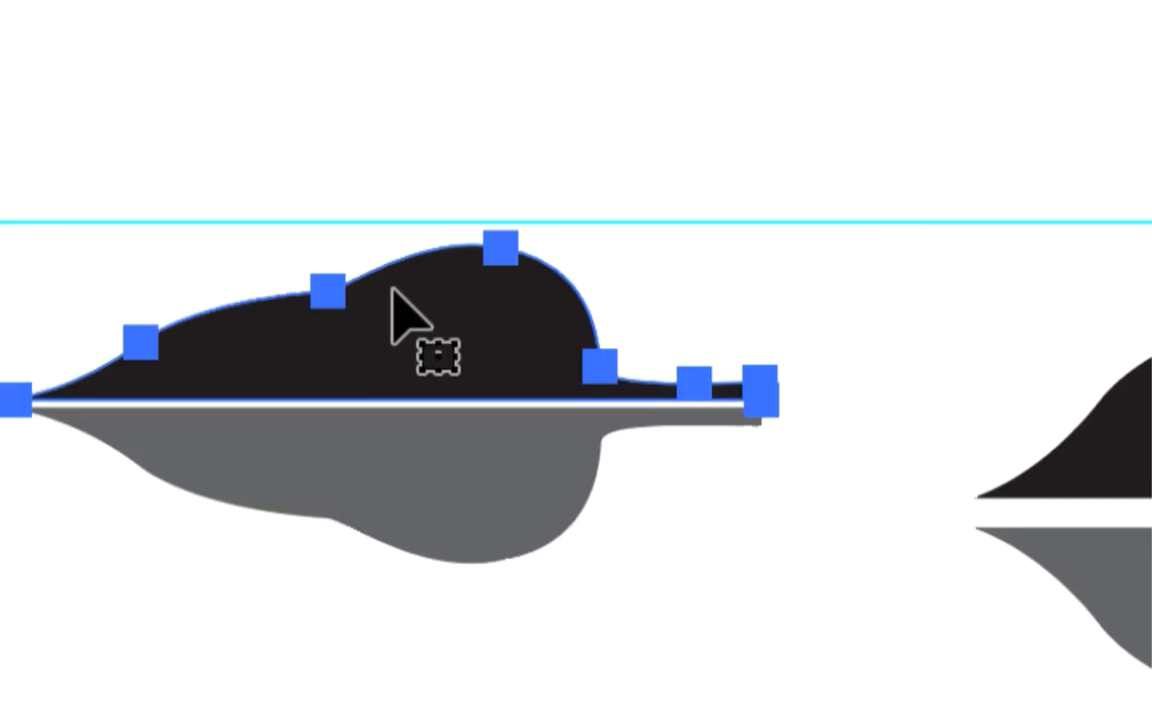
left_click(414, 362)
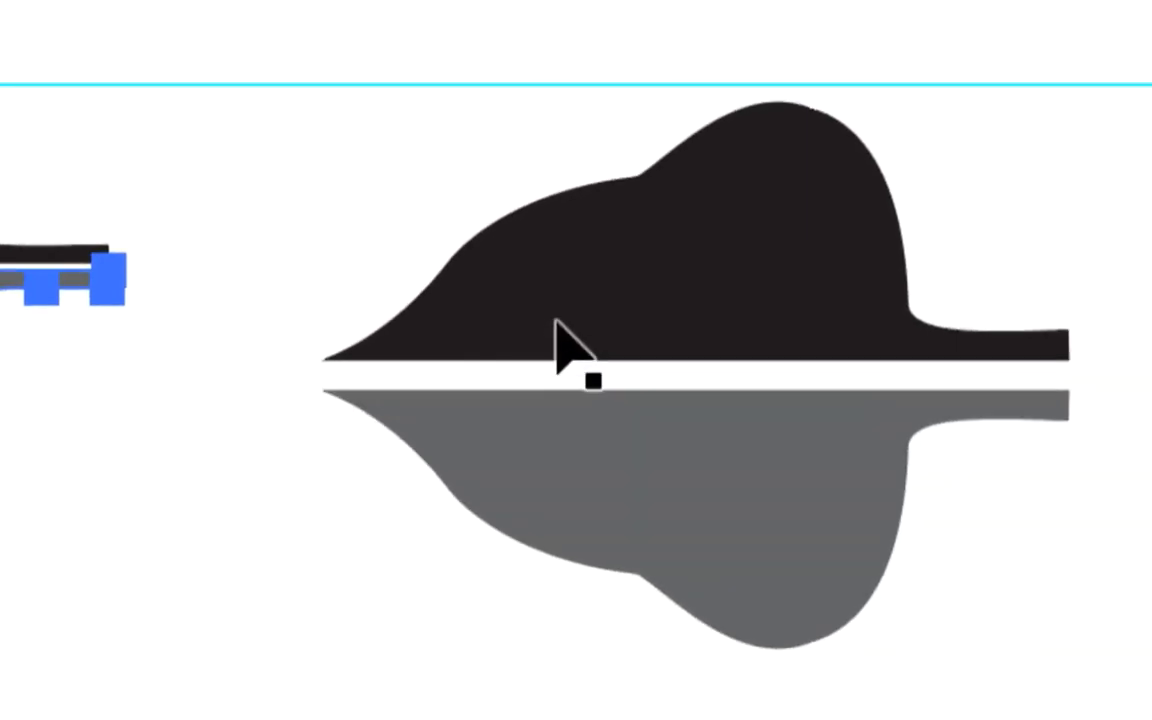
left_click(560, 333)
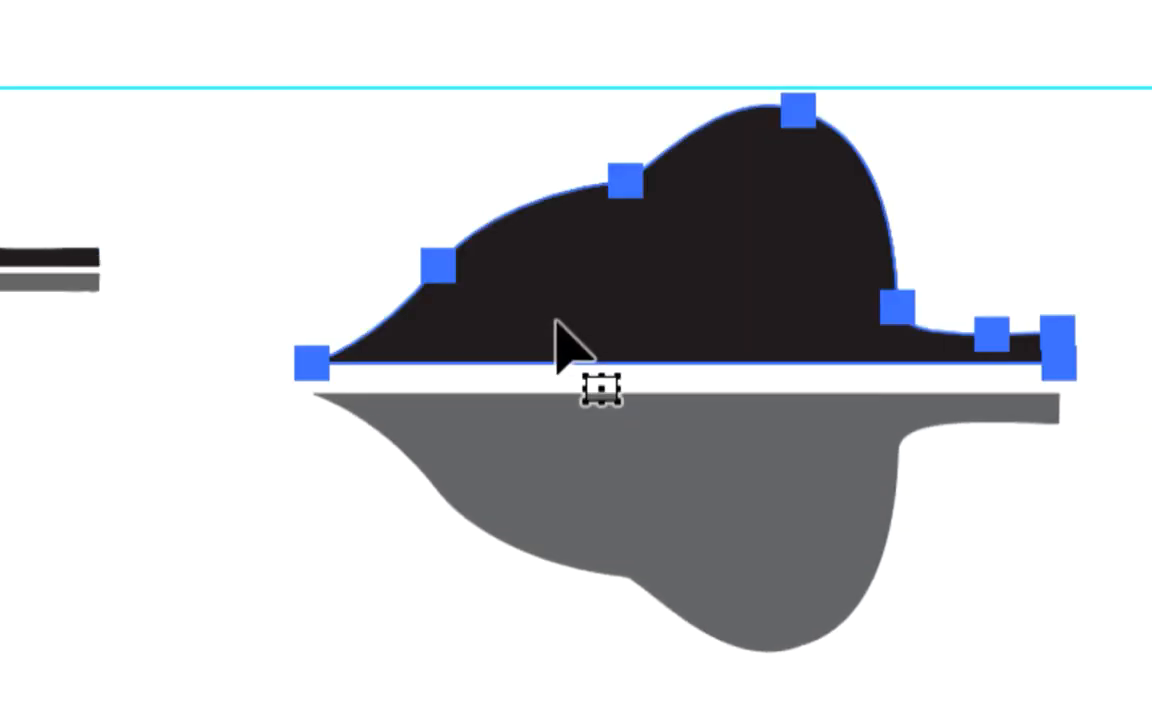
left_click(564, 405)
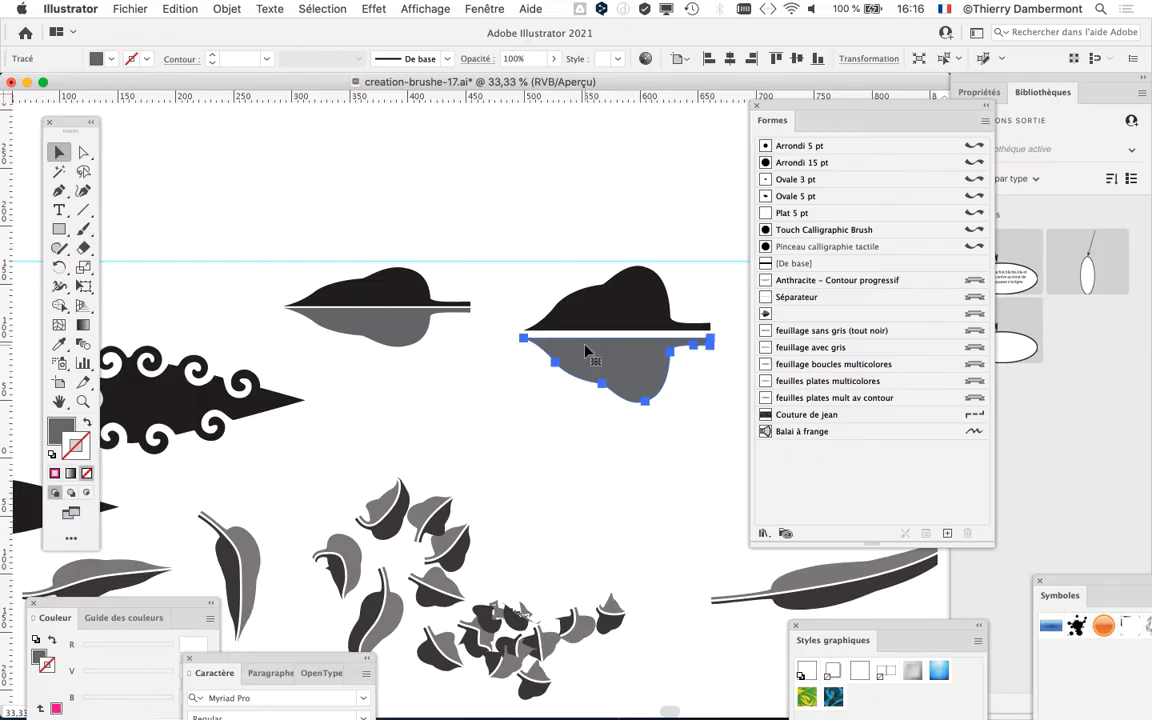
Look over the multicoloured leaf garlands and compare the versions with and without outlines
left_click_drag(589, 457, 541, 329)
scroll(568, 236, "down", 10)
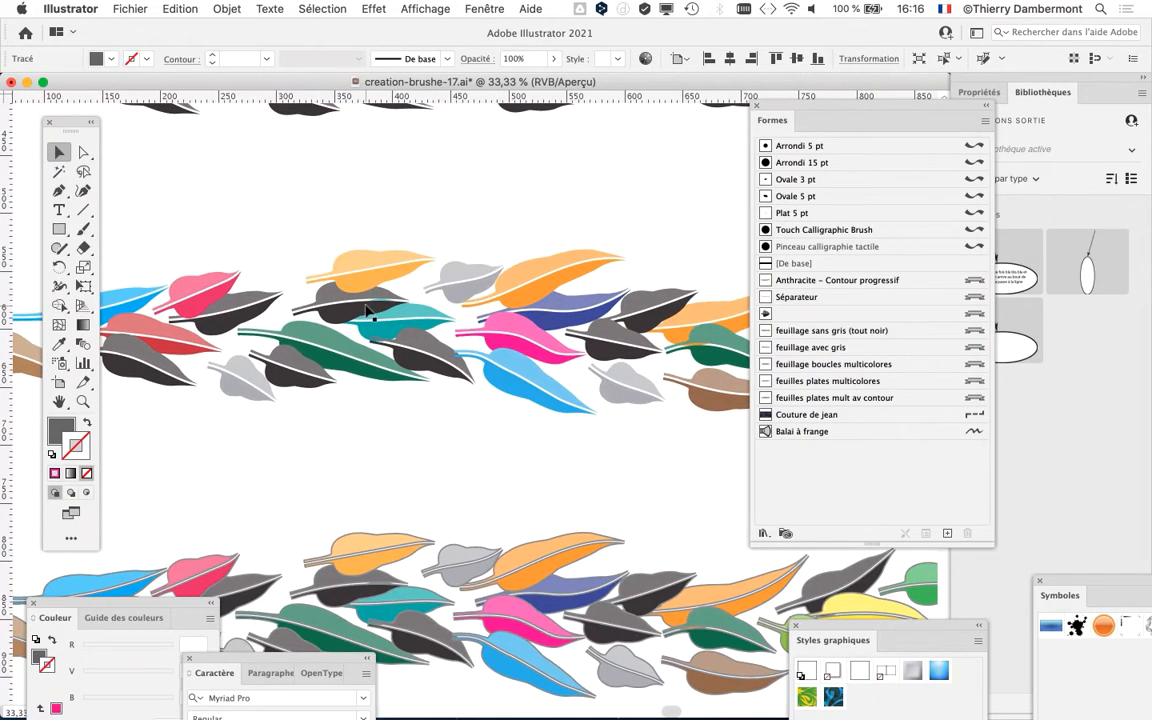
left_click_drag(445, 430, 445, 352)
left_click_drag(350, 213, 300, 313)
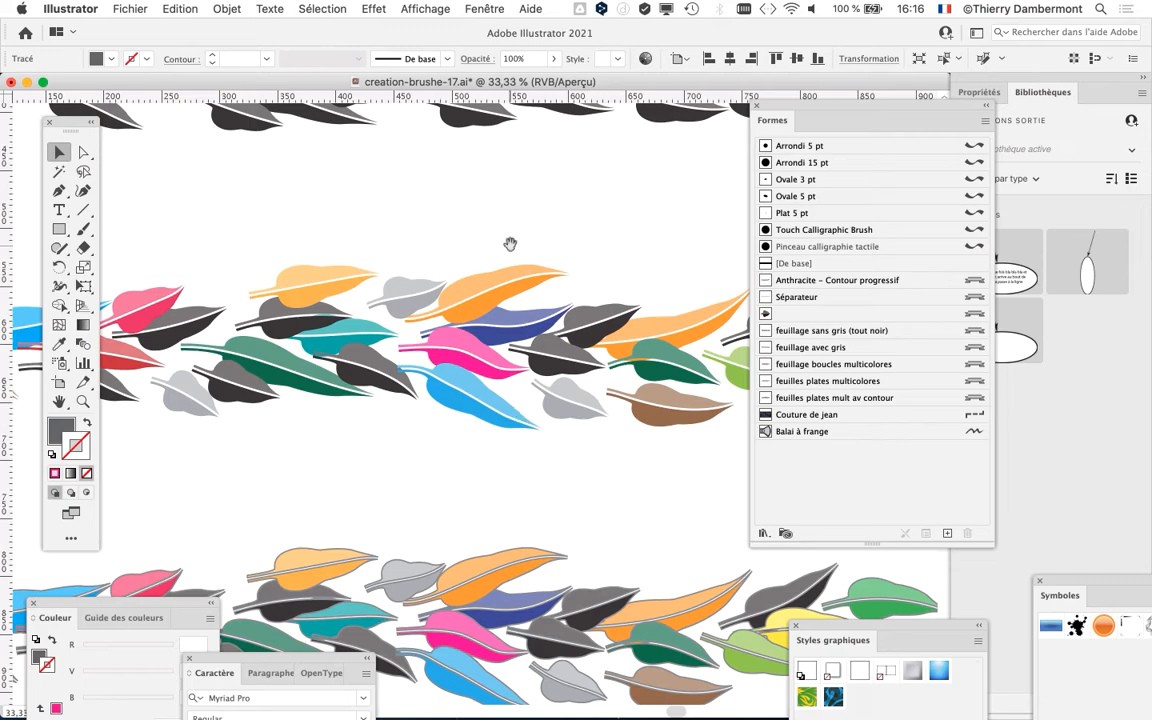
scroll(460, 220, "up", 10)
scroll(492, 440, "down", 10)
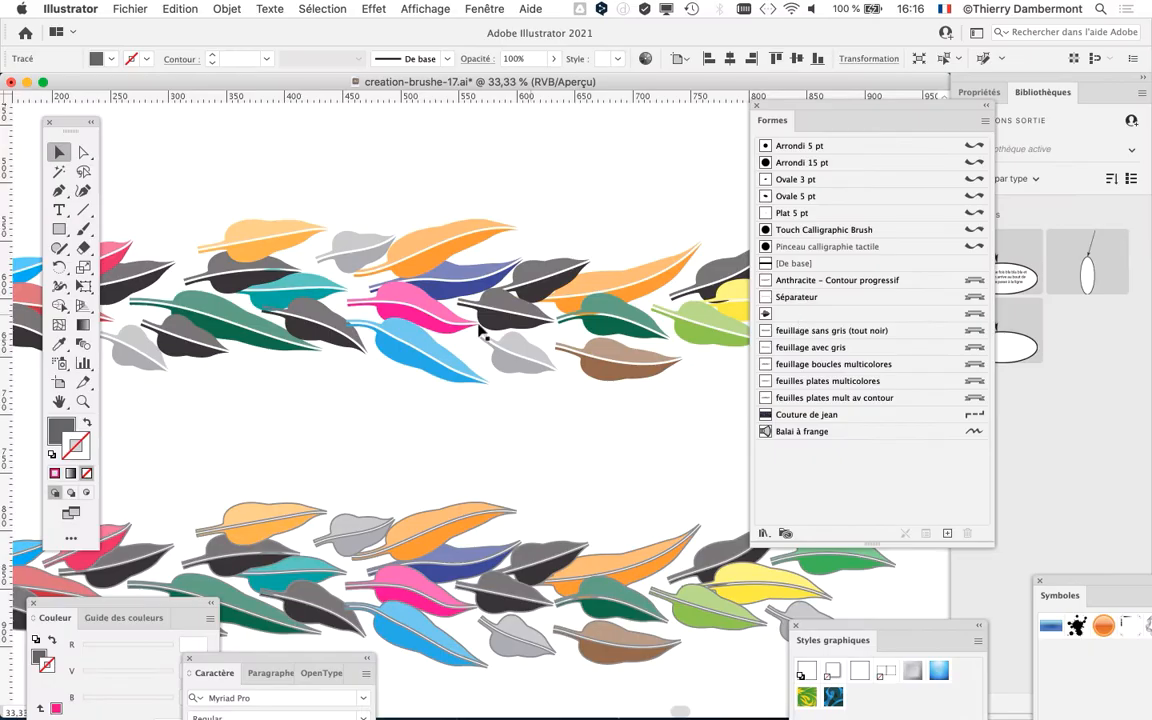
key("super+minus")
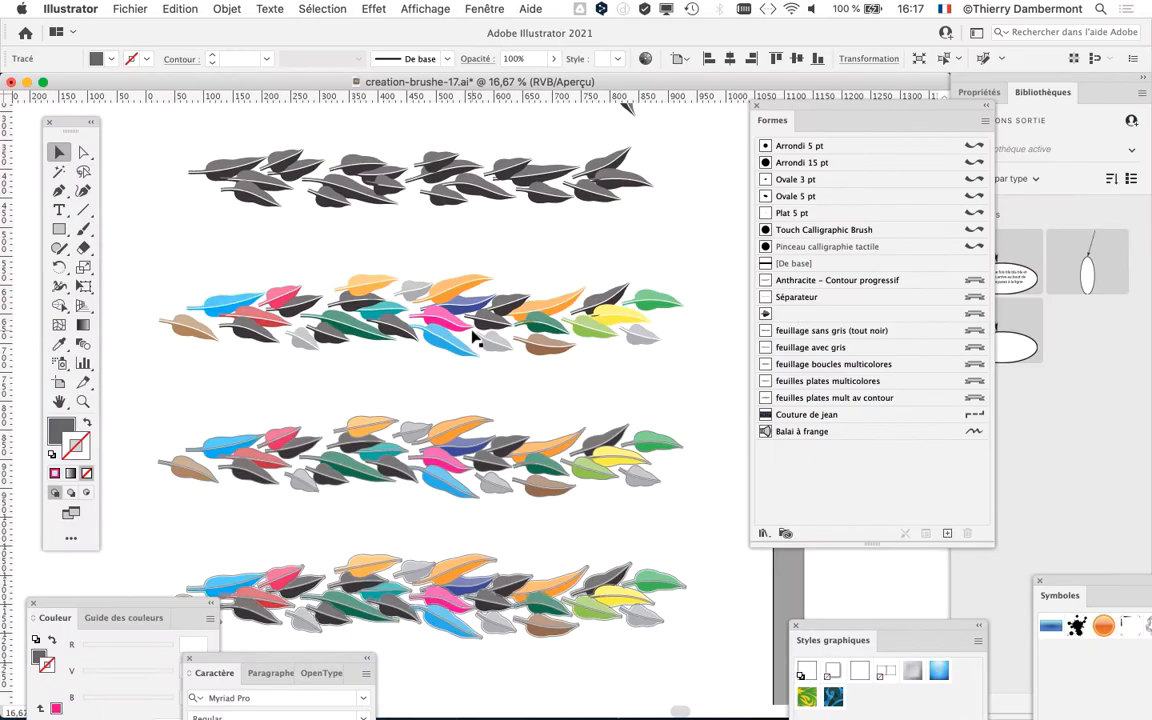
Move the Formes panel aside and duplicate both halves of the wide black-and-grey leaf above the loose grey leaves, across the guide
scroll(472, 338, "up", 10)
key("super+plus")
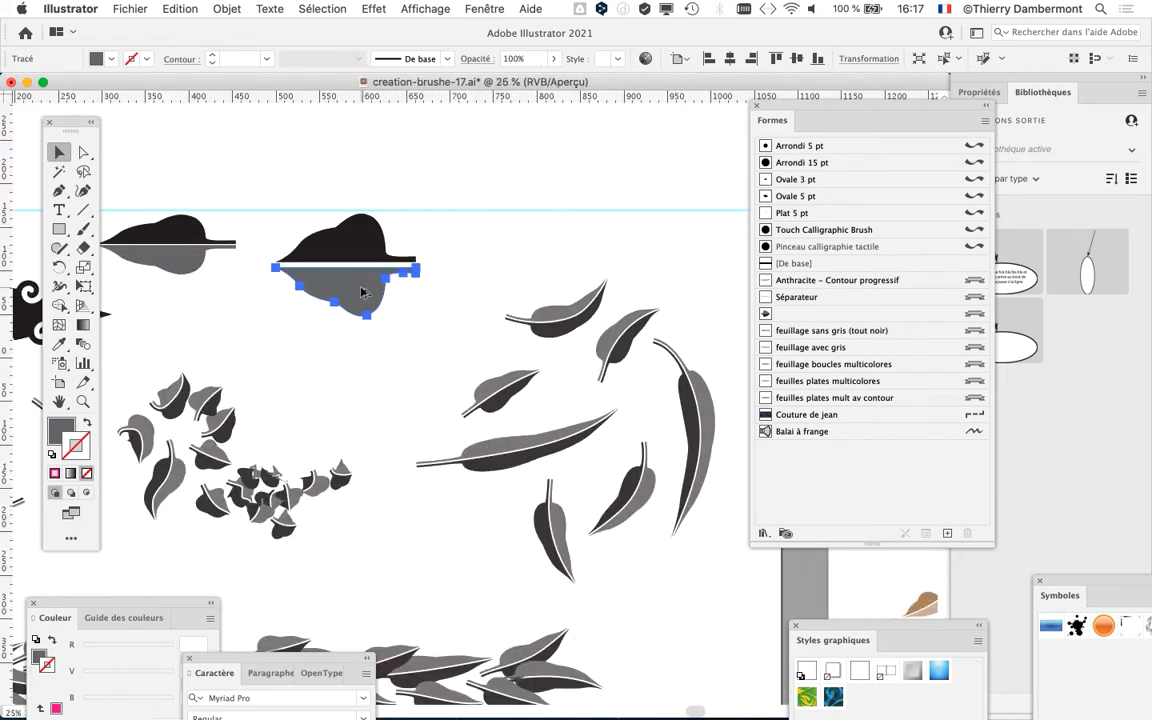
scroll(361, 292, "up", 2)
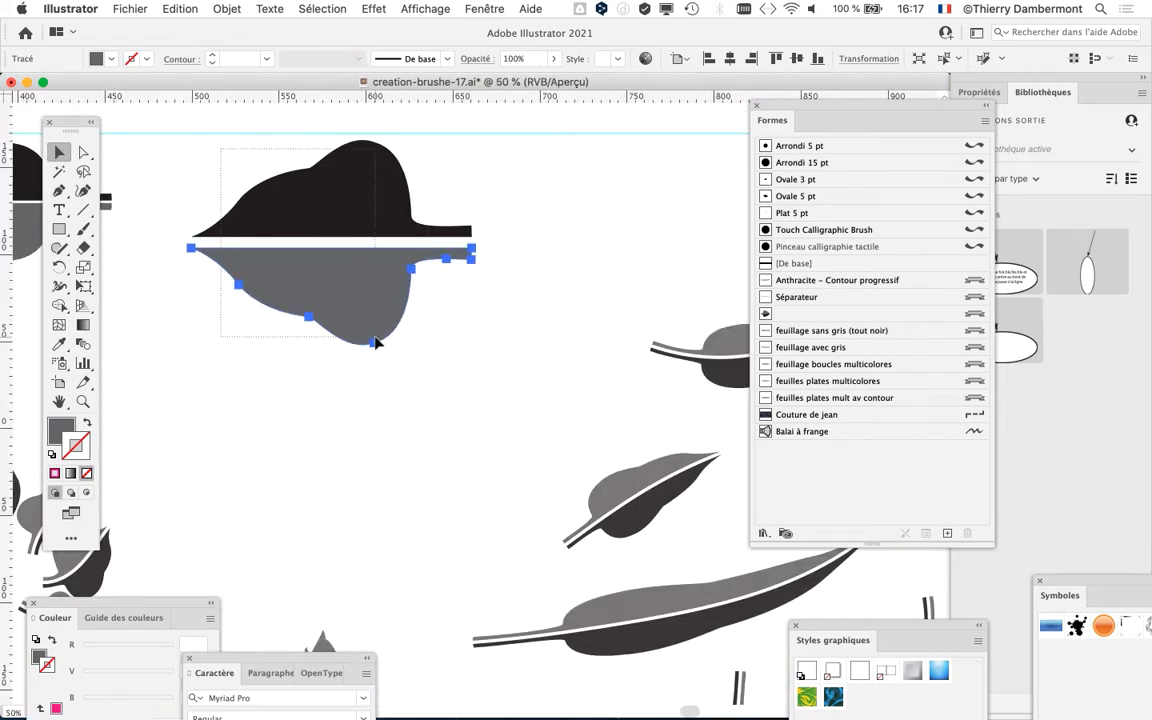
left_click(192, 174)
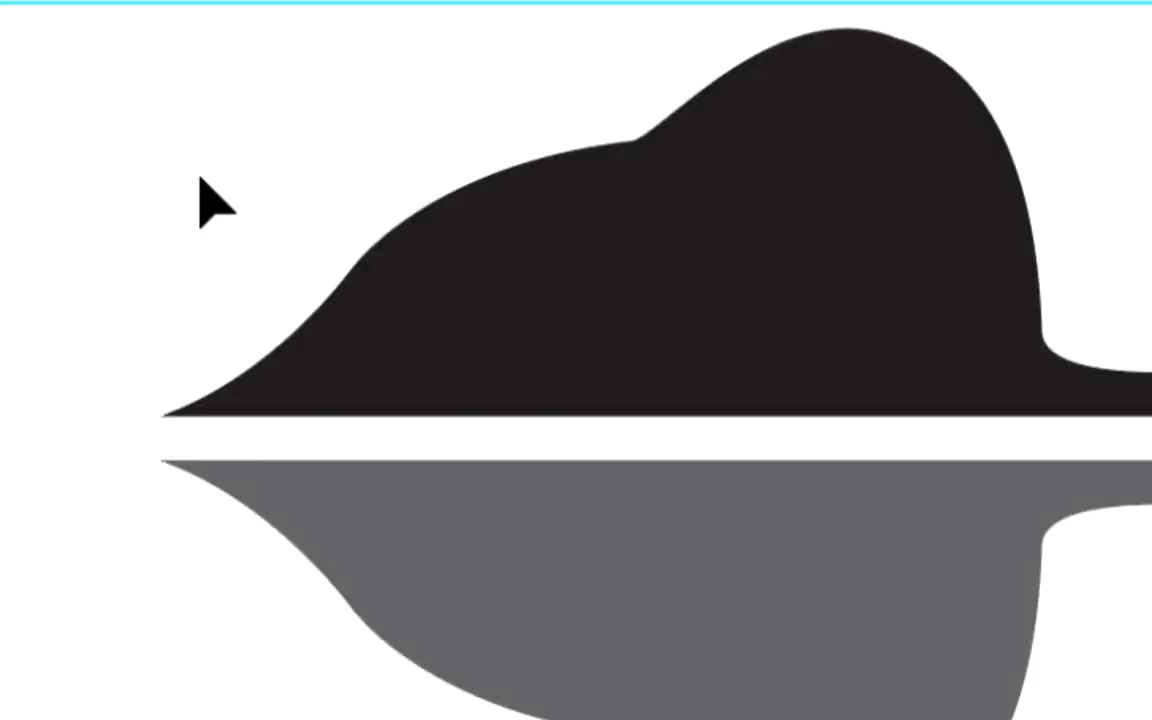
left_click_drag(200, 178, 521, 599)
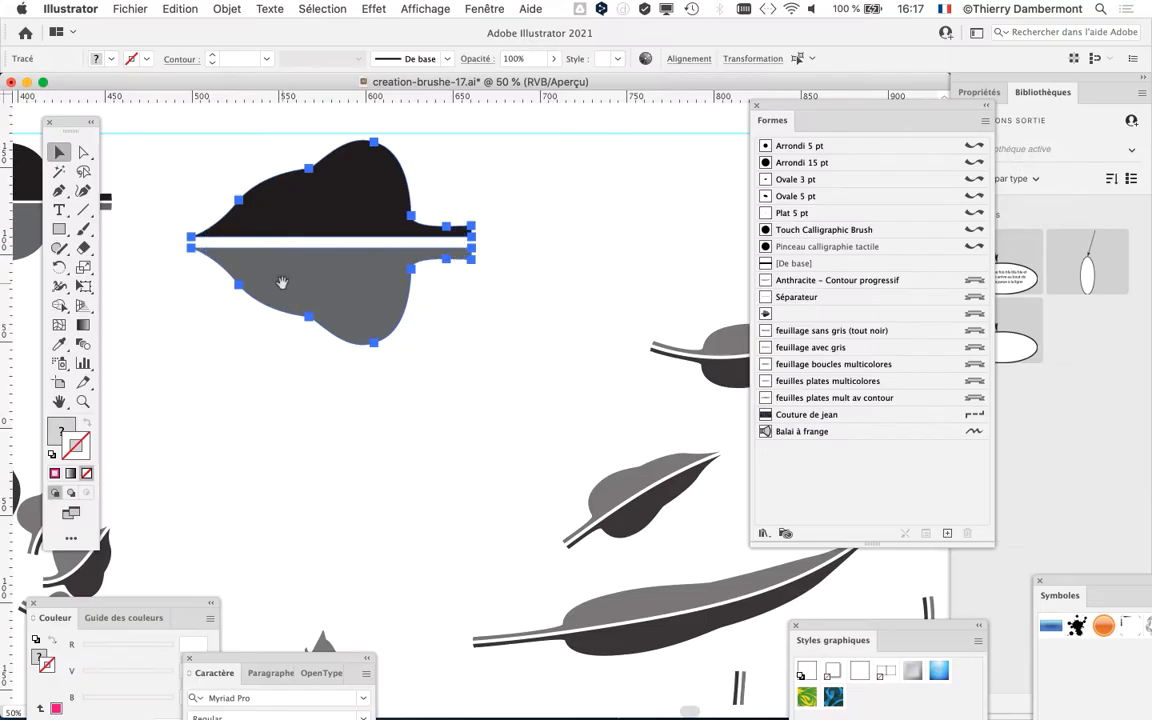
scroll(265, 262, "right", 3)
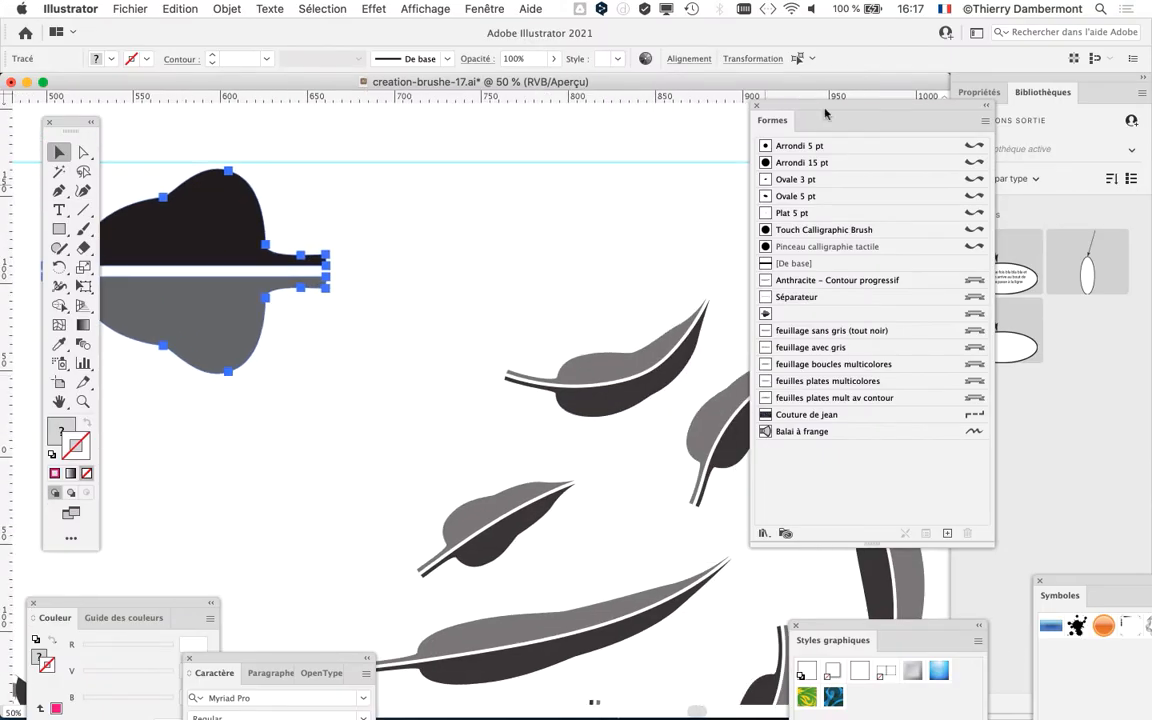
left_click_drag(797, 103, 860, 129)
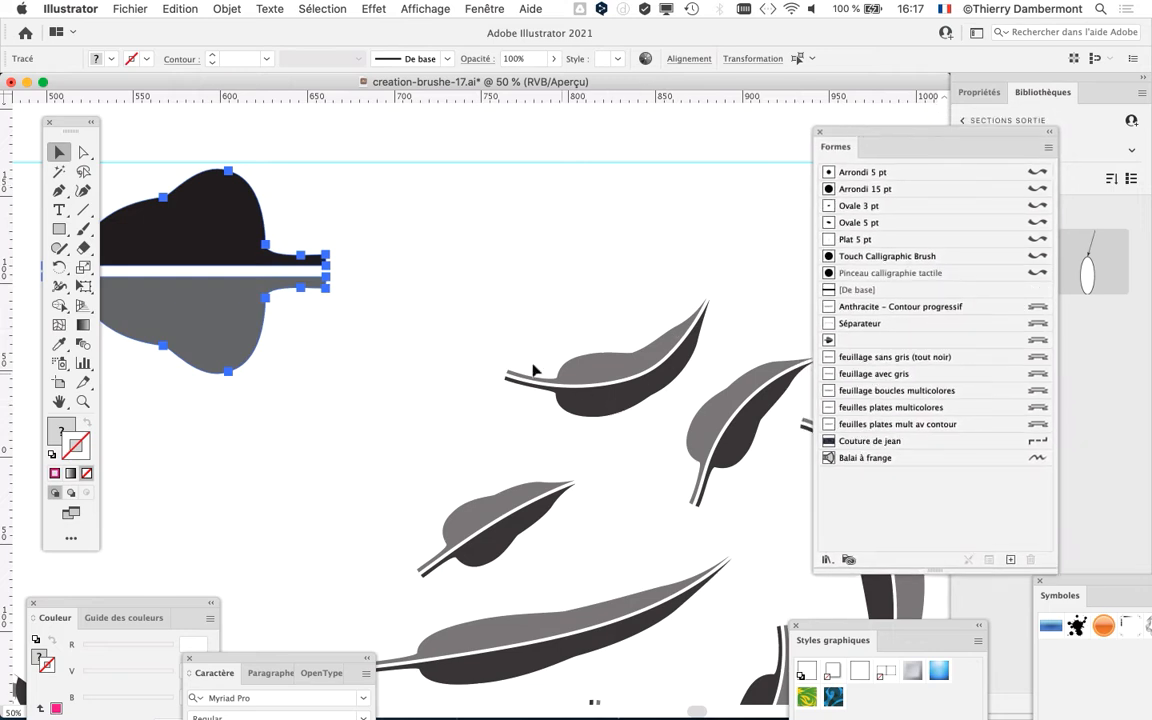
left_click_drag(210, 240, 551, 188)
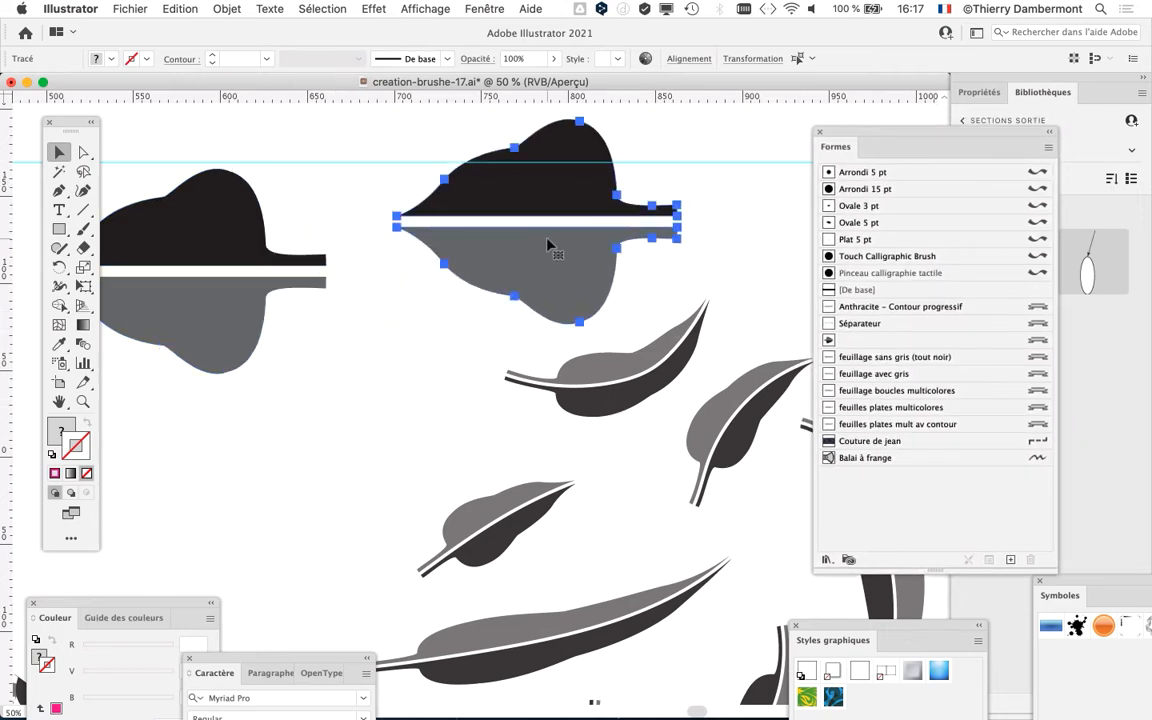
left_click_drag(501, 303, 388, 363)
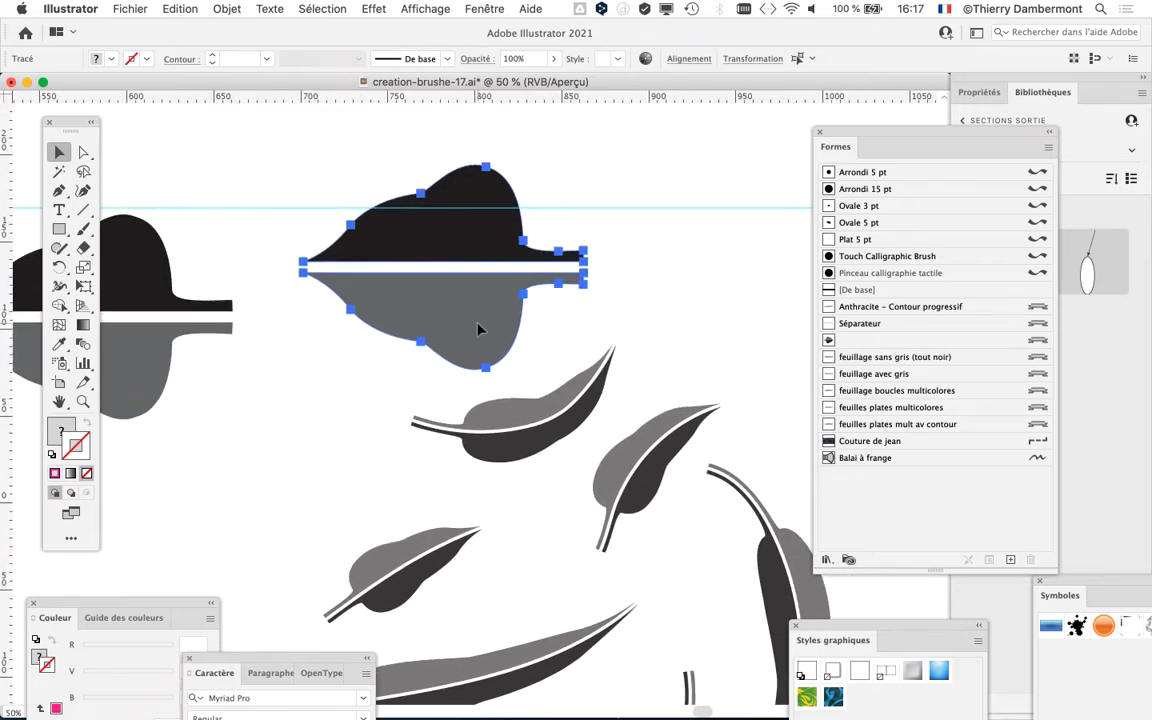
left_click_drag(429, 290, 406, 274)
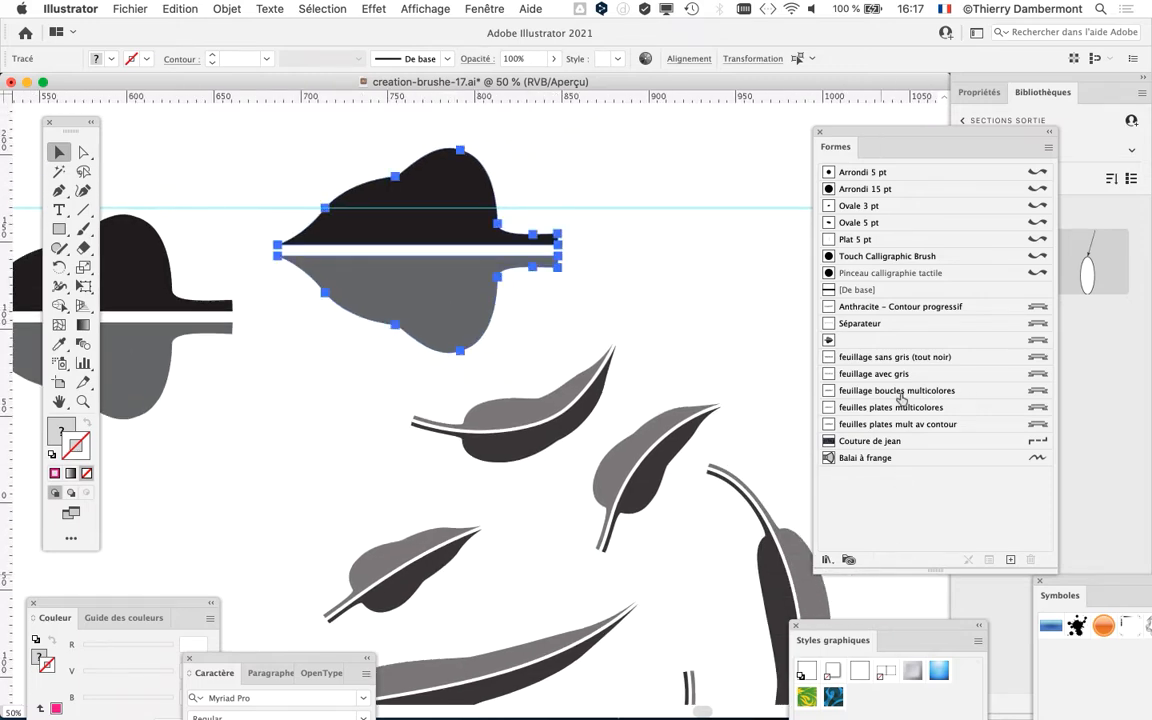
Show the Calques panel, place it beside the duplicated leaf and enlarge it to list more objects
left_click(478, 9)
left_click(496, 310)
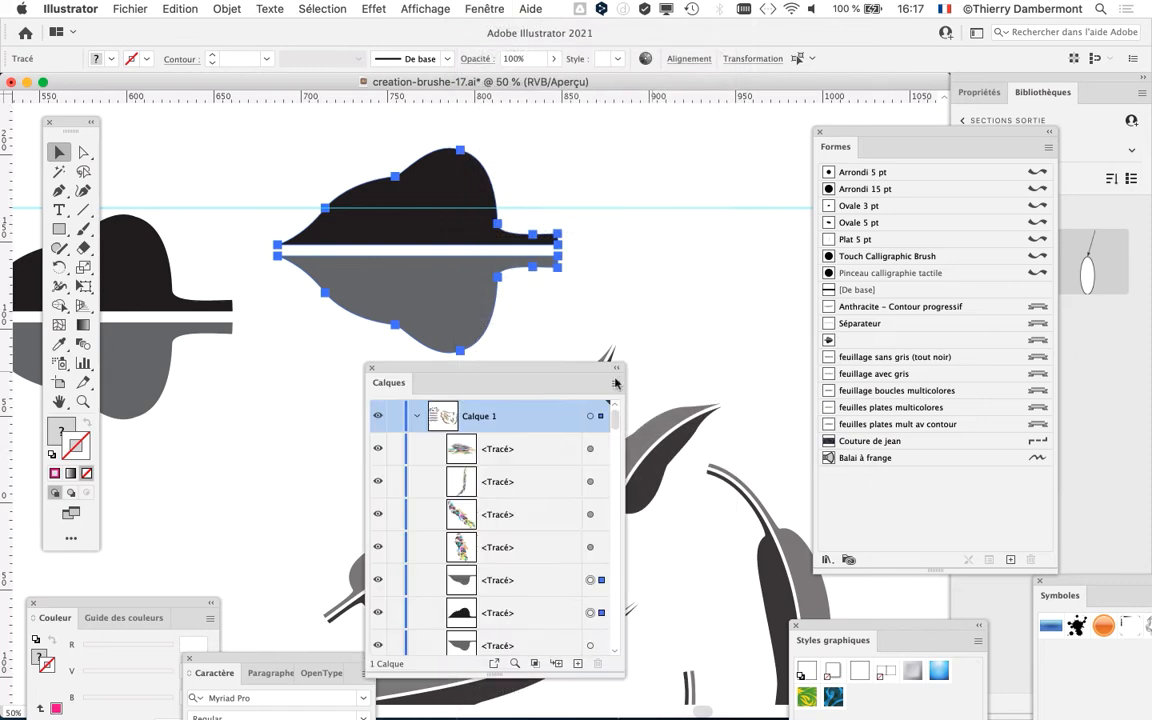
left_click_drag(500, 377, 722, 140)
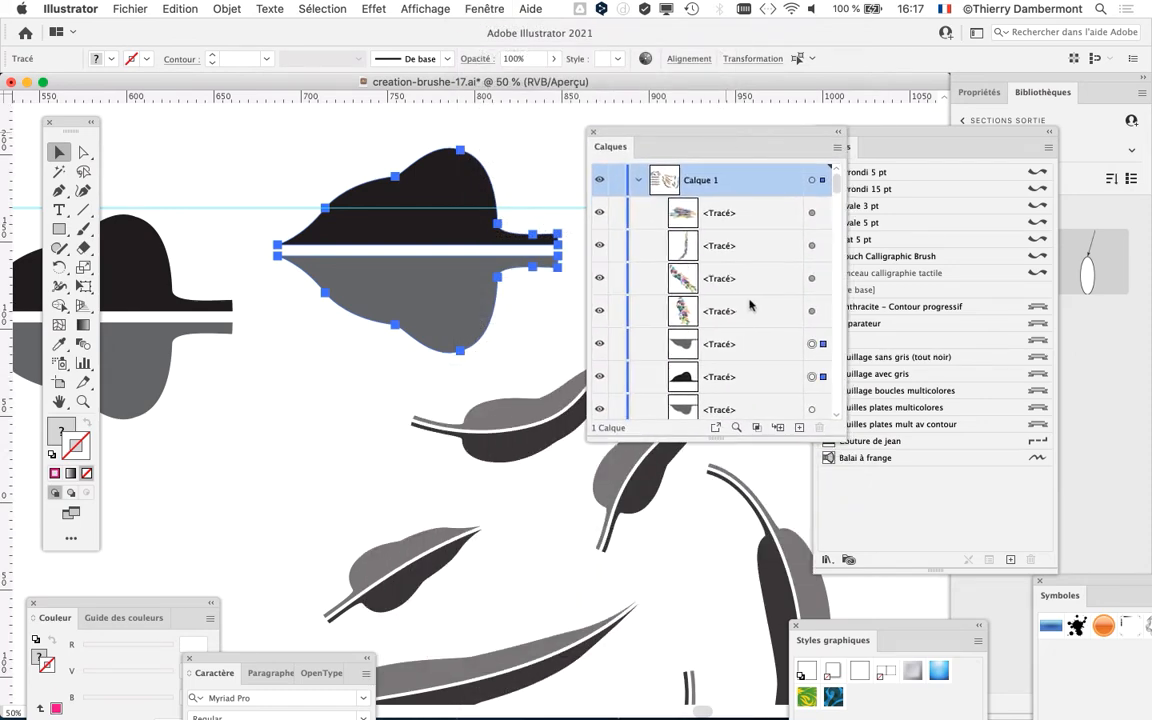
left_click_drag(842, 435, 888, 560)
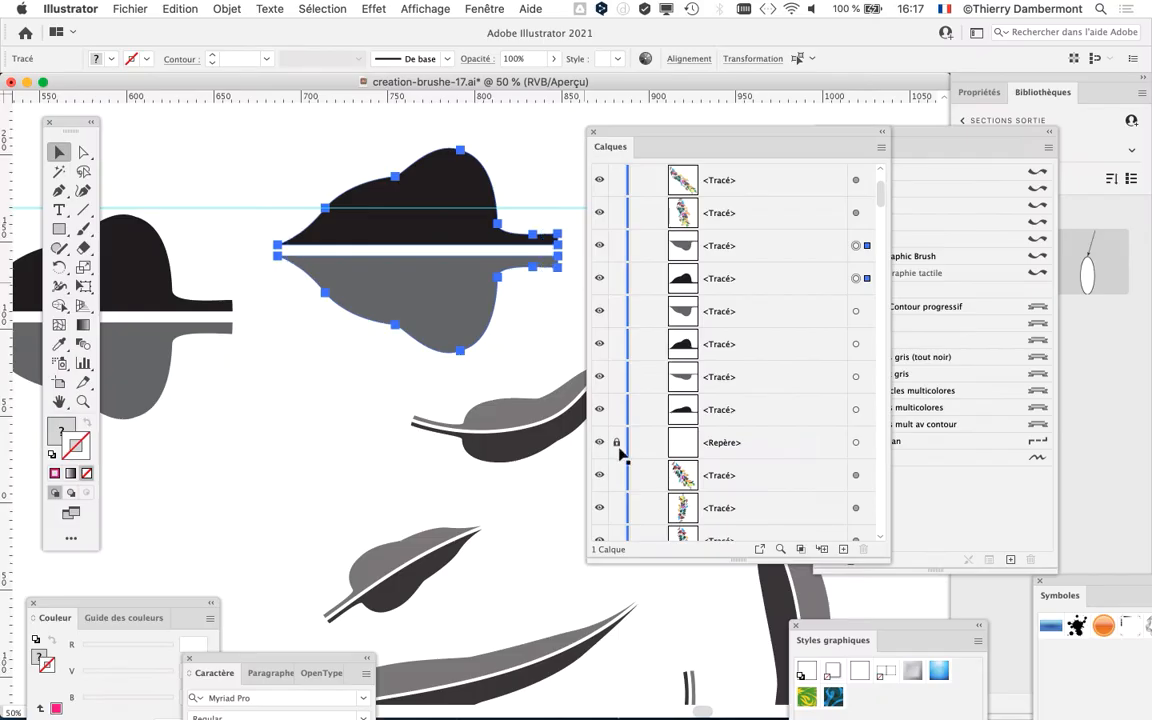
Hide the locked guide <Repère> in Calque 1 and close the Calques panel
scroll(633, 440, "up", 3)
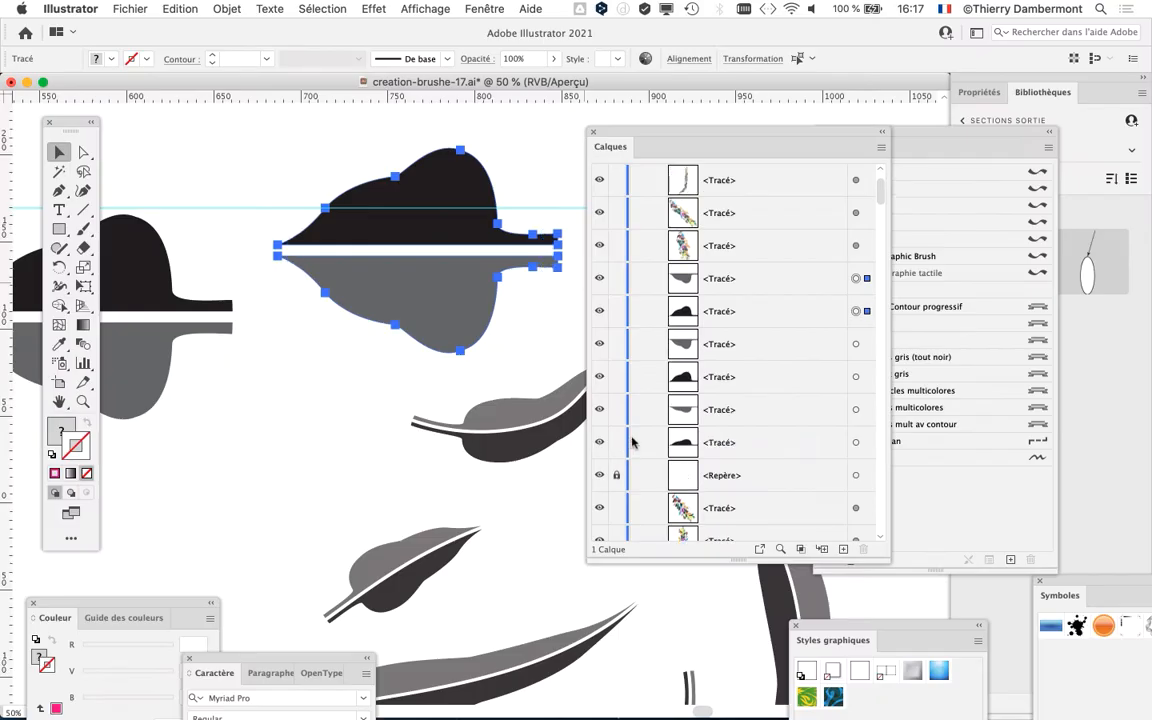
left_click(638, 181)
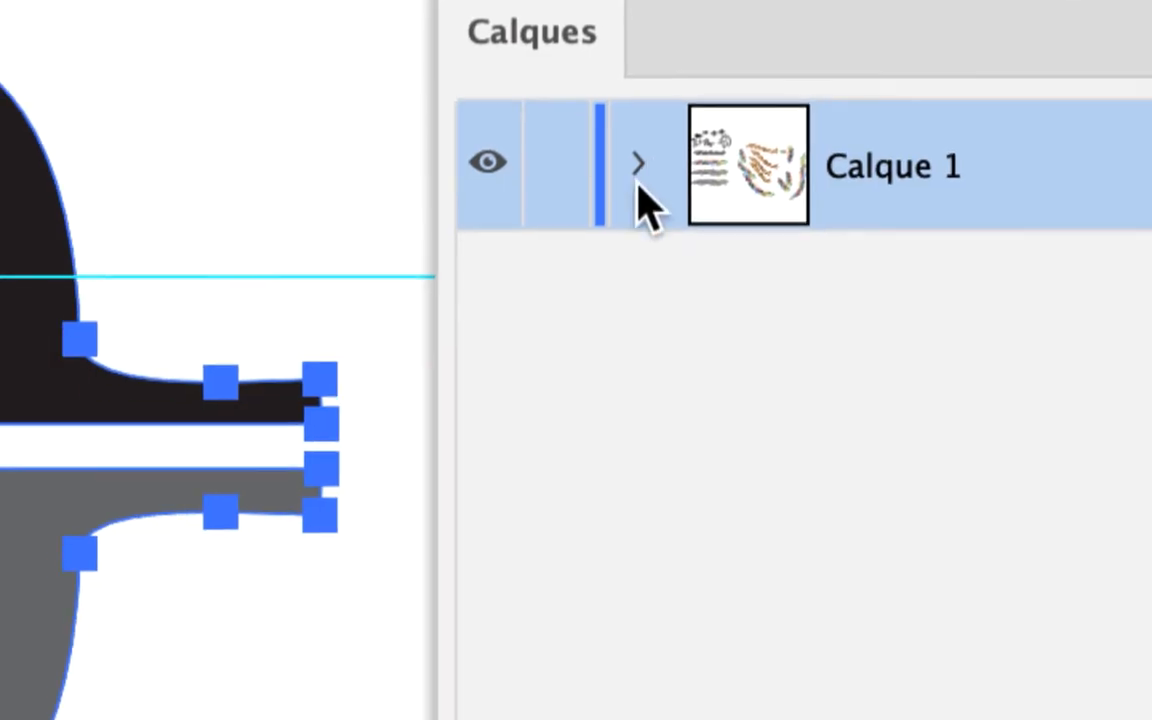
left_click(638, 183)
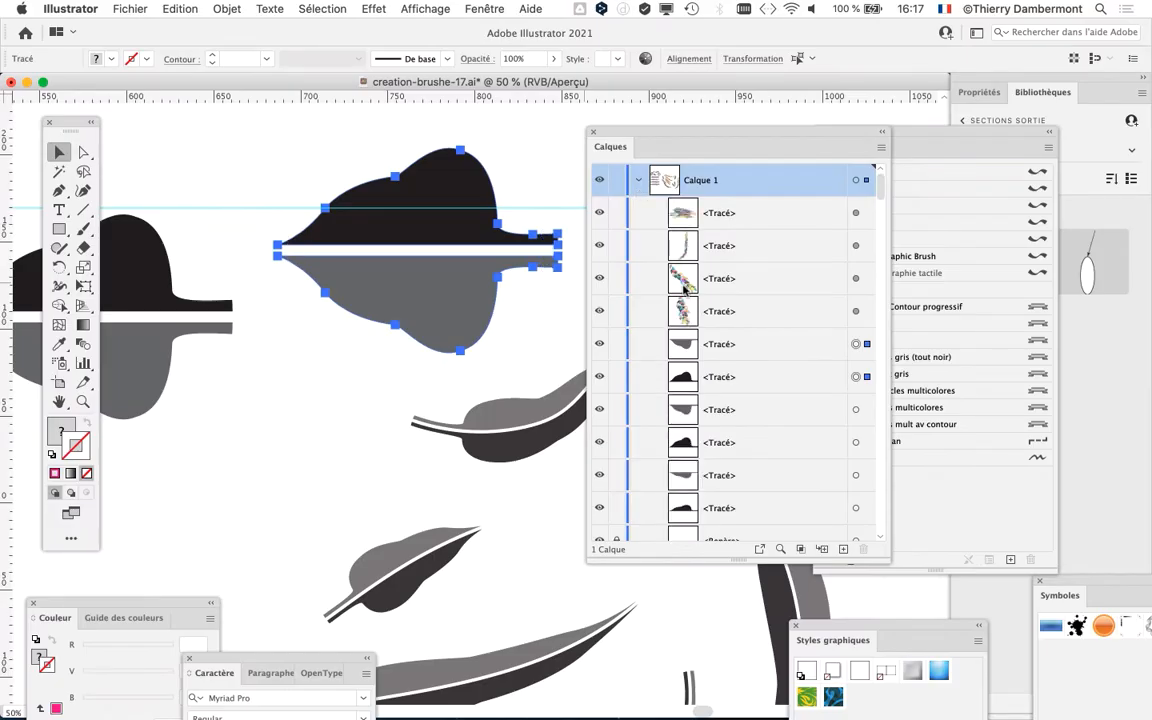
scroll(698, 333, "down", 5)
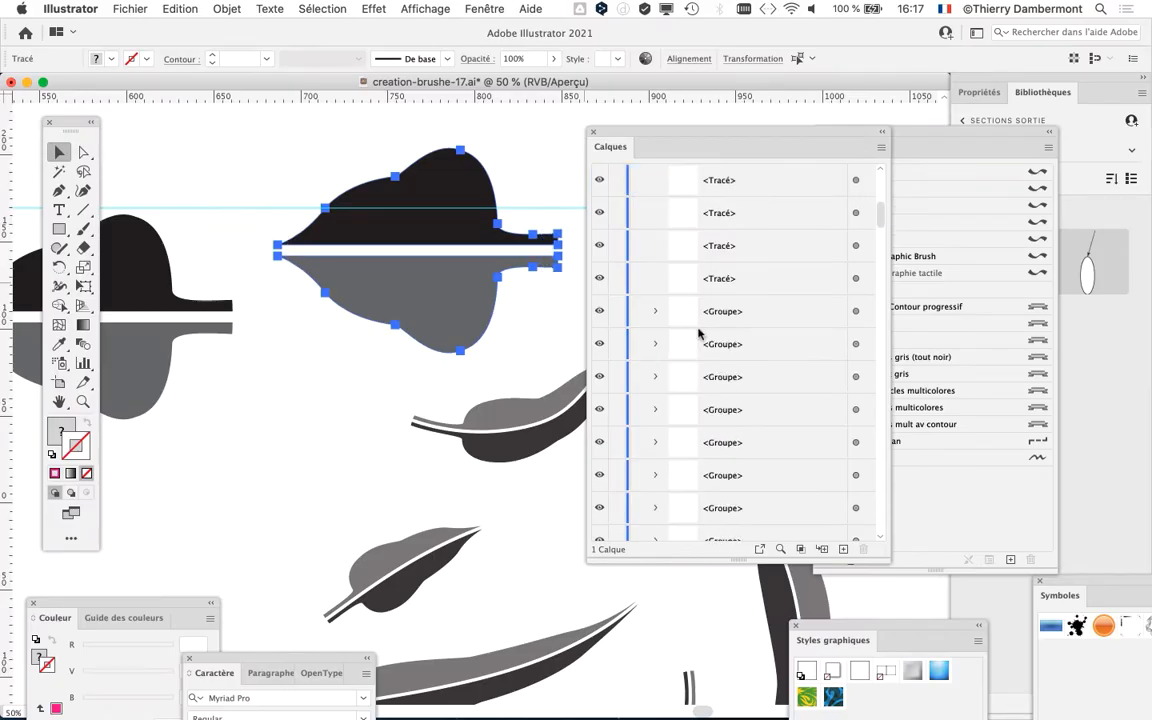
scroll(698, 332, "up", 5)
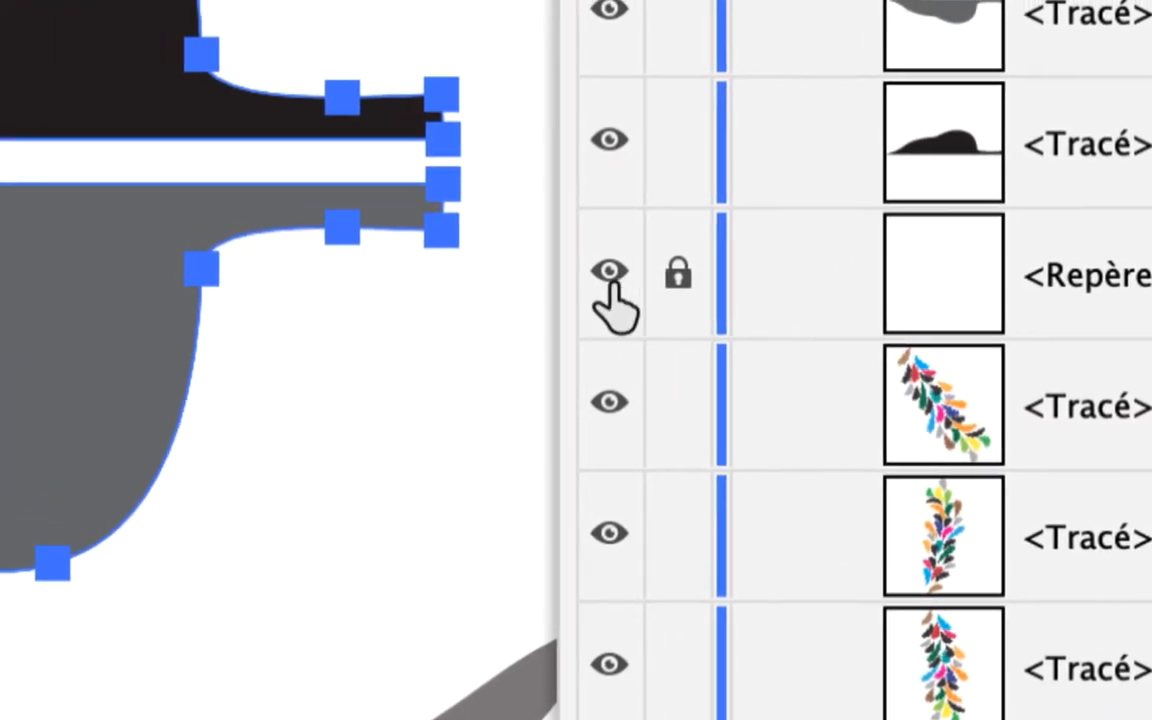
left_click(404, 215)
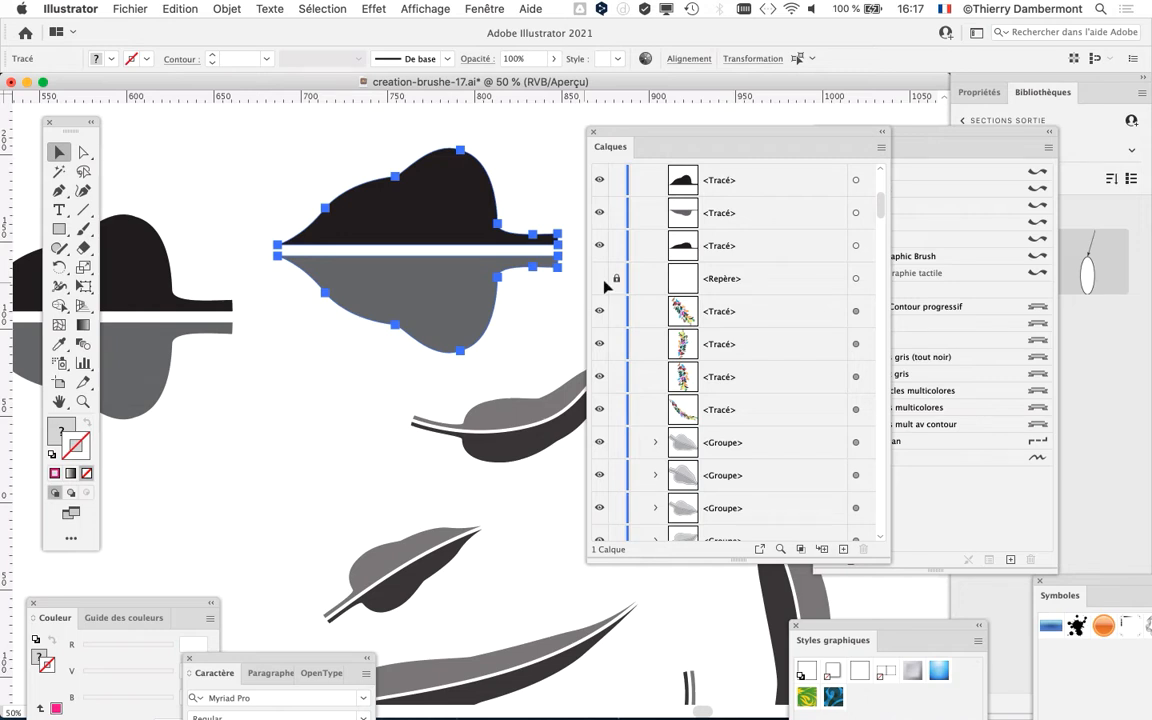
left_click(593, 132)
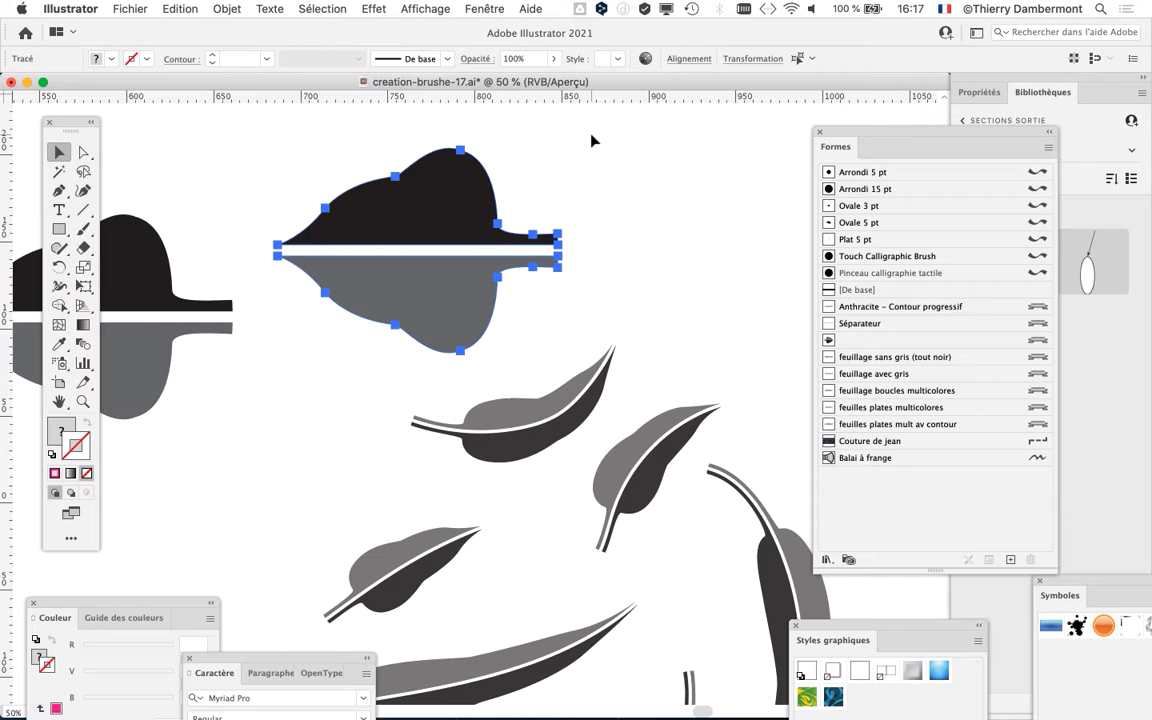
Move the three nearest loose grey leaves away from the duplicated two-tone leaf, and shift both halves of the duplicate into the cleared space
left_click_drag(612, 285, 697, 311)
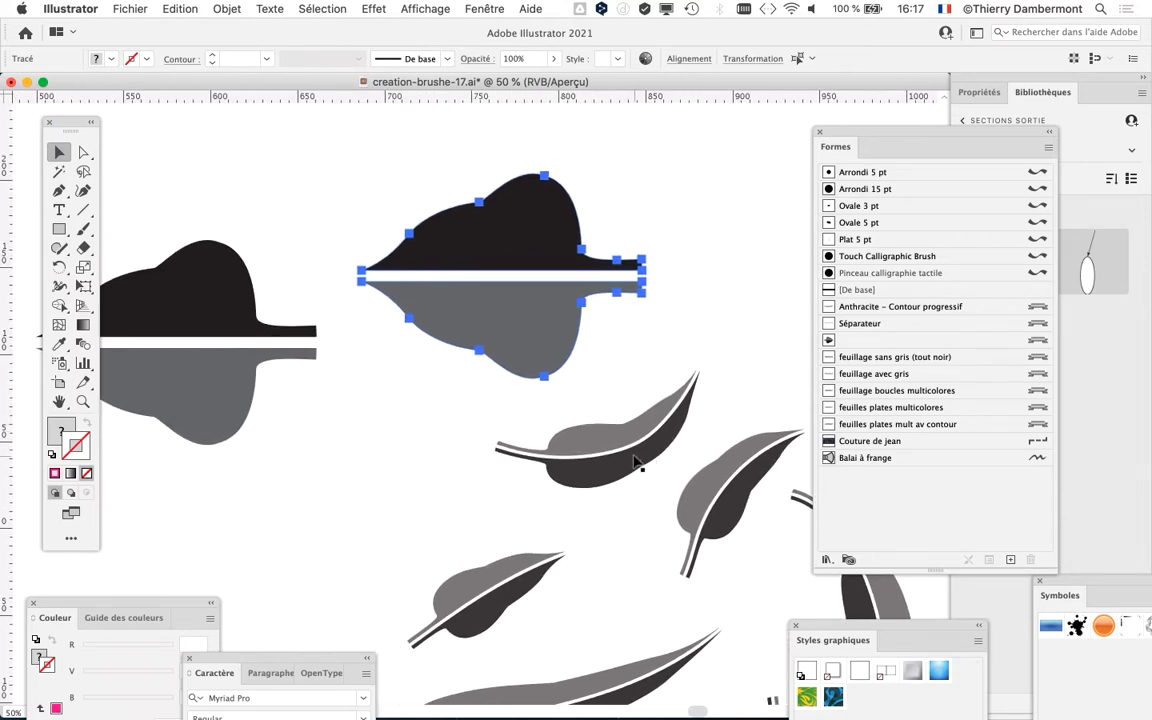
left_click_drag(635, 456, 307, 614)
left_click_drag(494, 598, 484, 609)
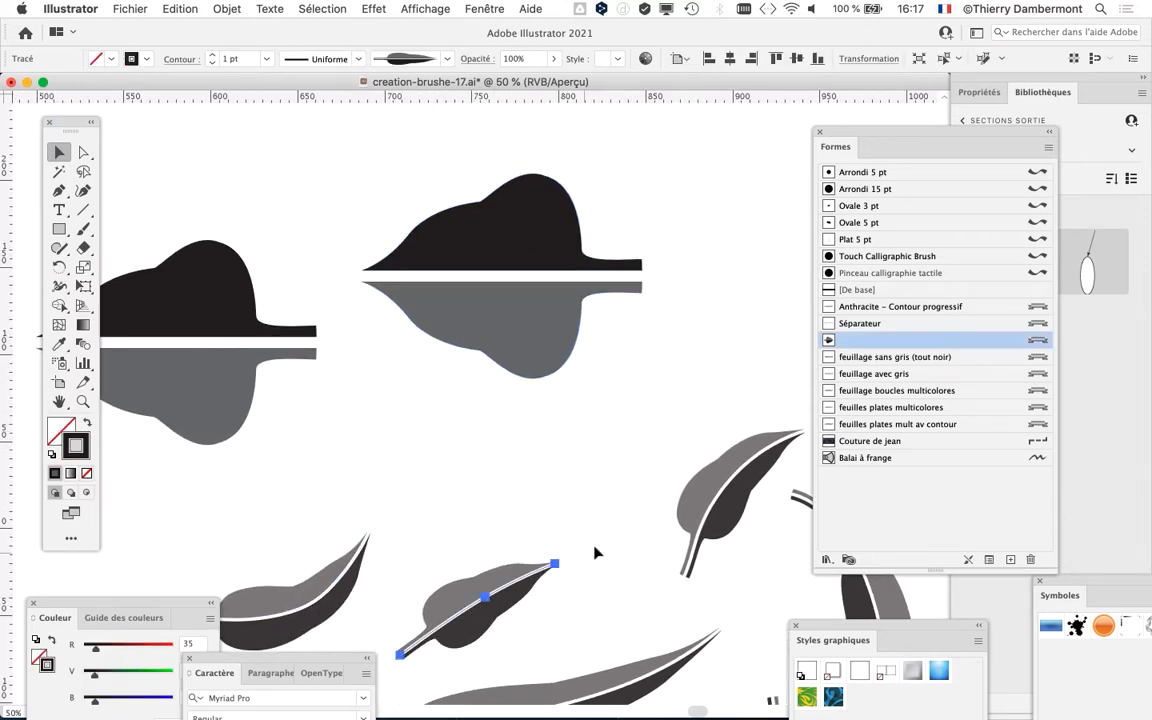
left_click_drag(727, 488, 706, 583)
left_click_drag(478, 207, 595, 434)
left_click_drag(541, 373, 594, 416)
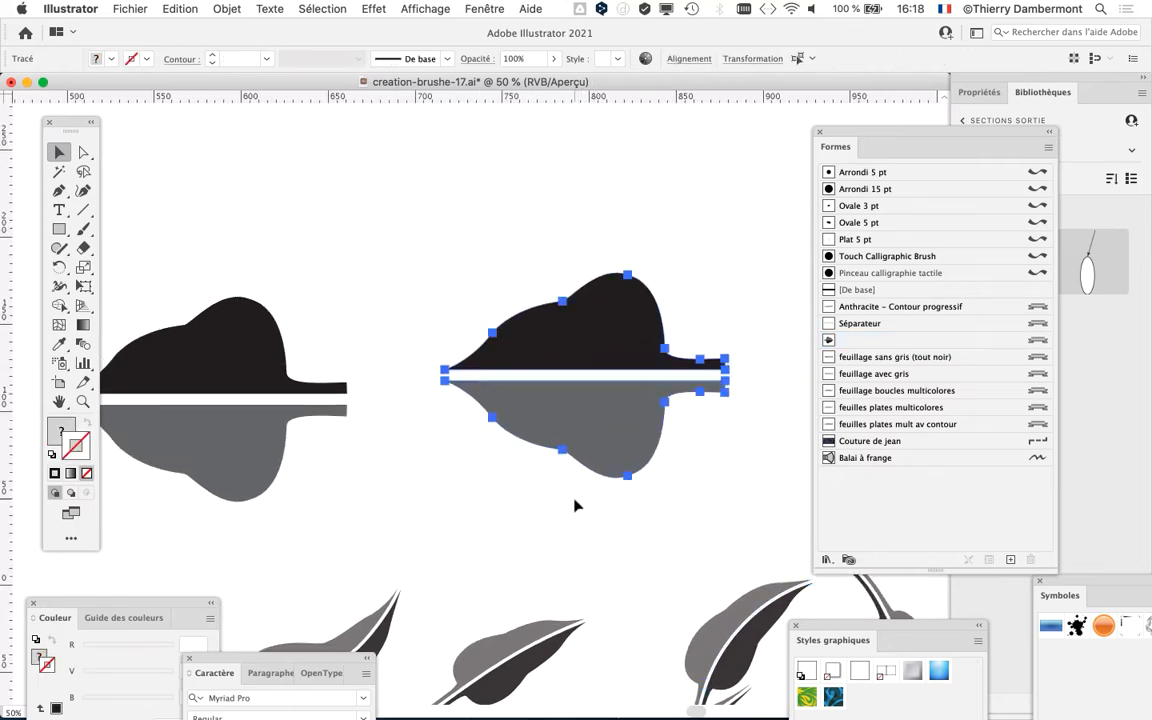
Select both halves of the duplicated leaf and look up the Afficher le cadre de sélection display option
left_click(575, 505)
left_click(589, 420)
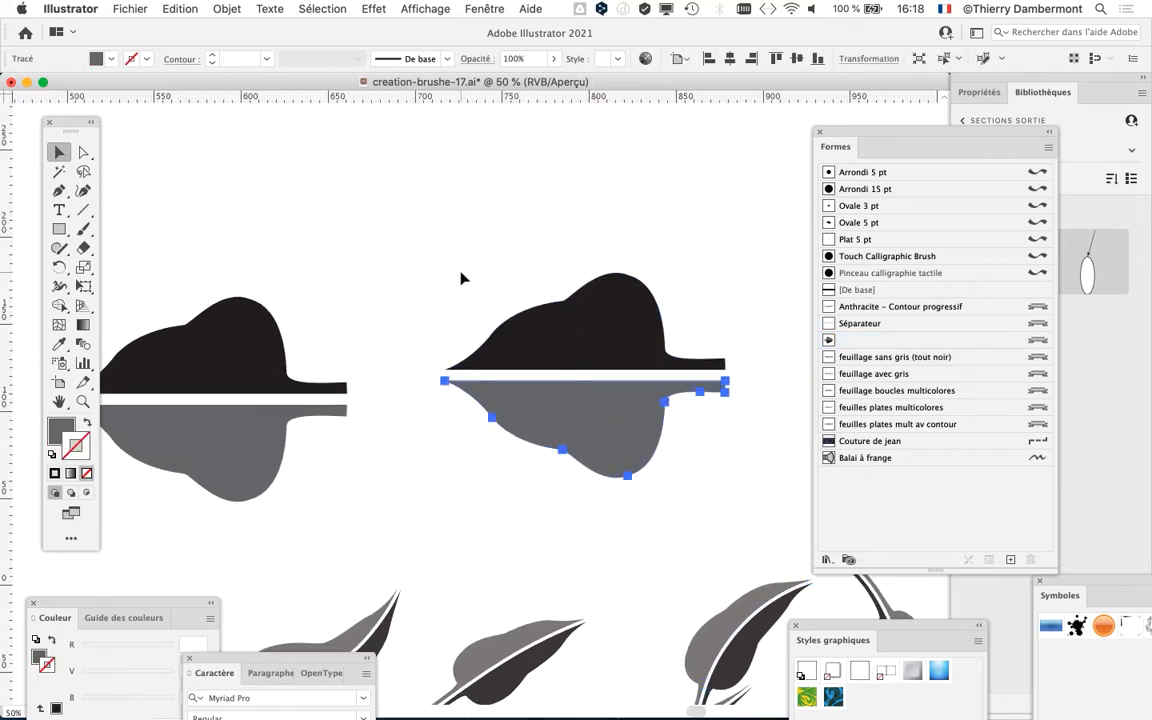
left_click_drag(462, 278, 607, 514)
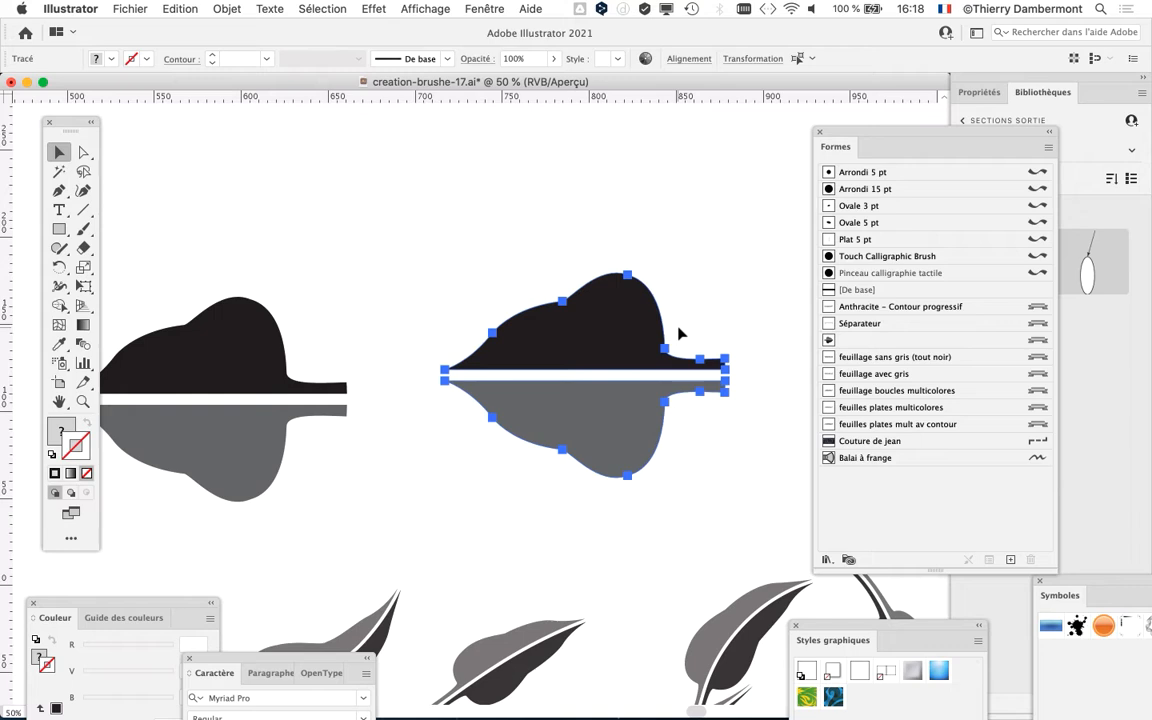
left_click(424, 8)
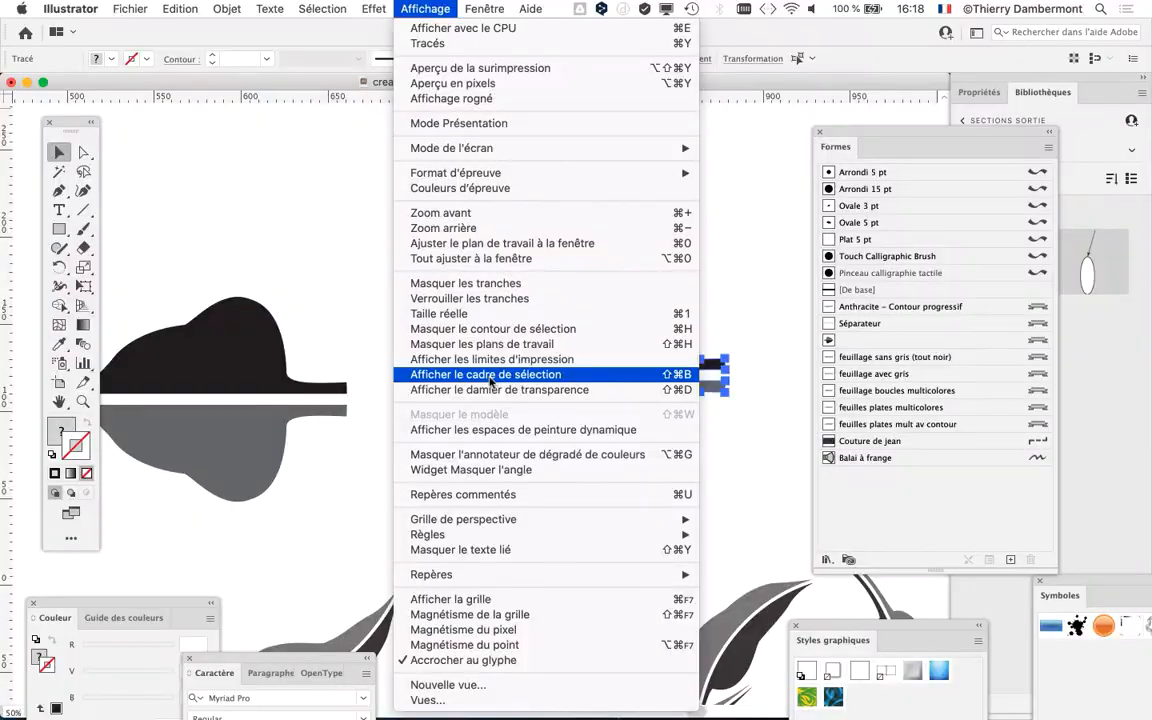
left_click(488, 377)
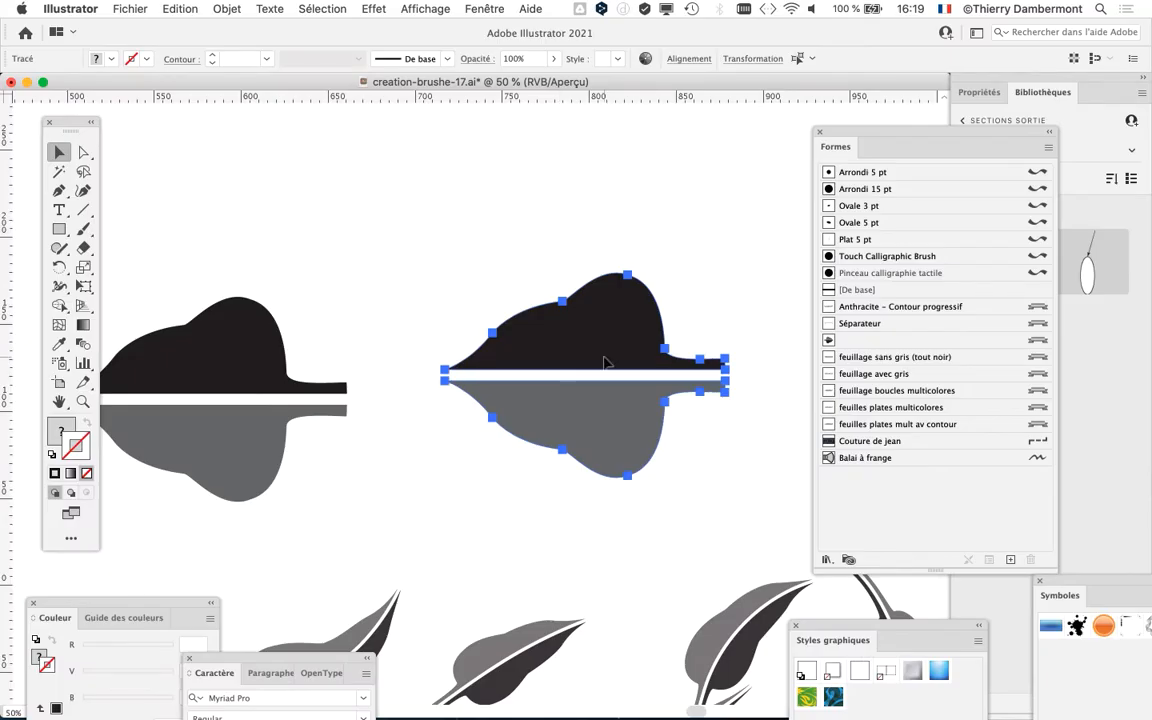
Bring the toolbox closer and stretch both halves of the duplicated leaf vertically with Free Transform, to about 1.7 times the height
left_click_drag(63, 128, 270, 150)
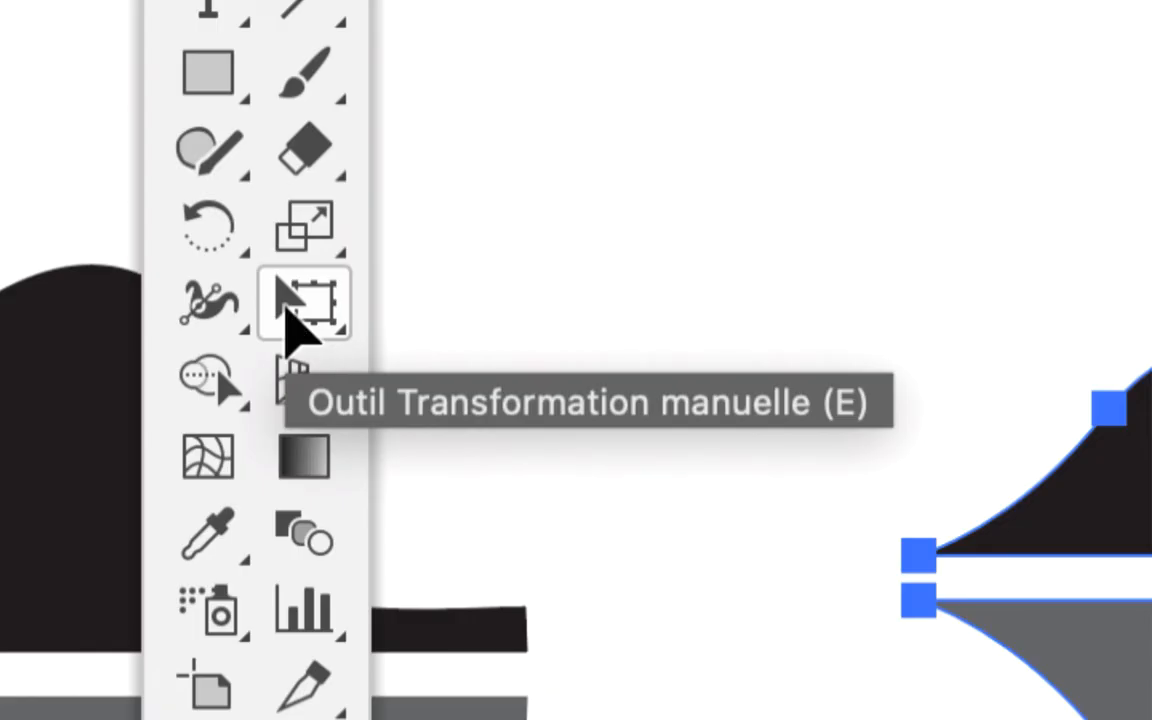
left_click(295, 318)
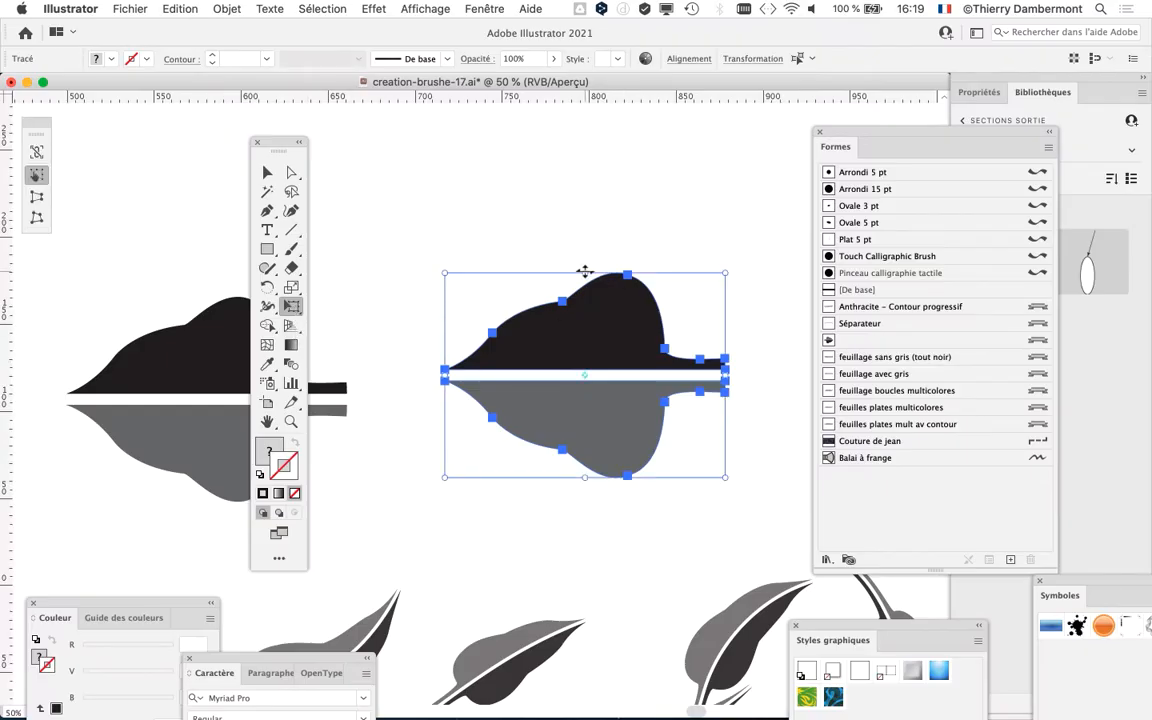
left_click_drag(585, 272, 585, 272)
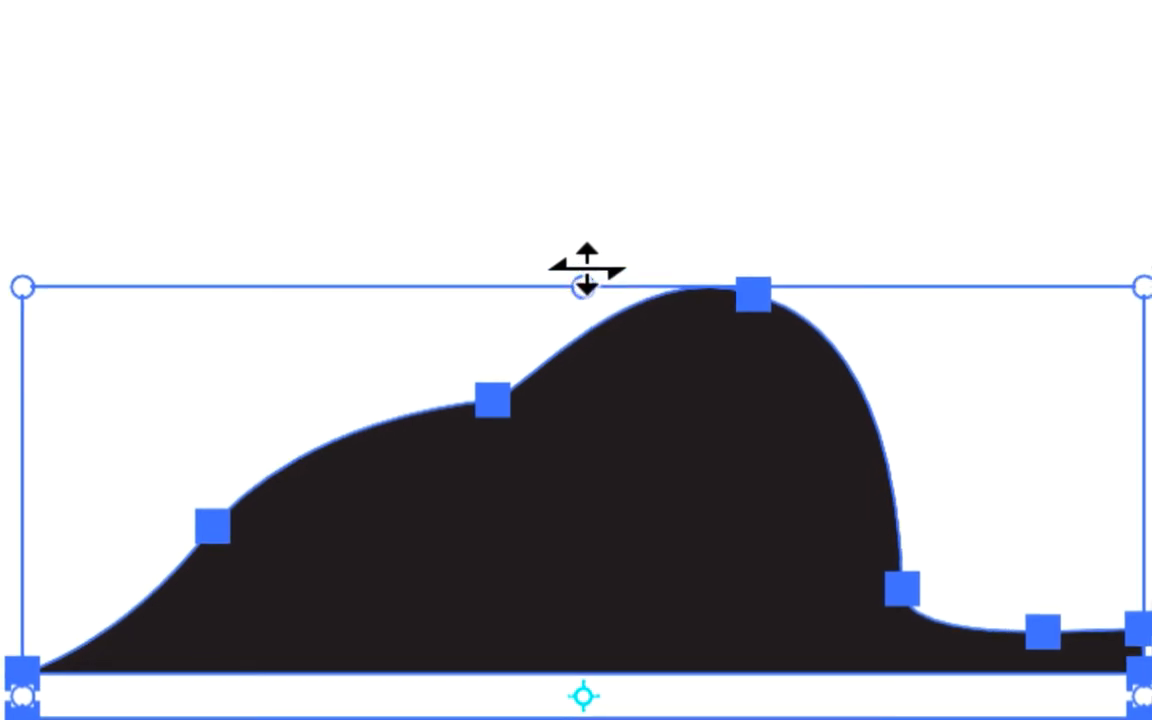
left_click_drag(586, 272, 577, 719)
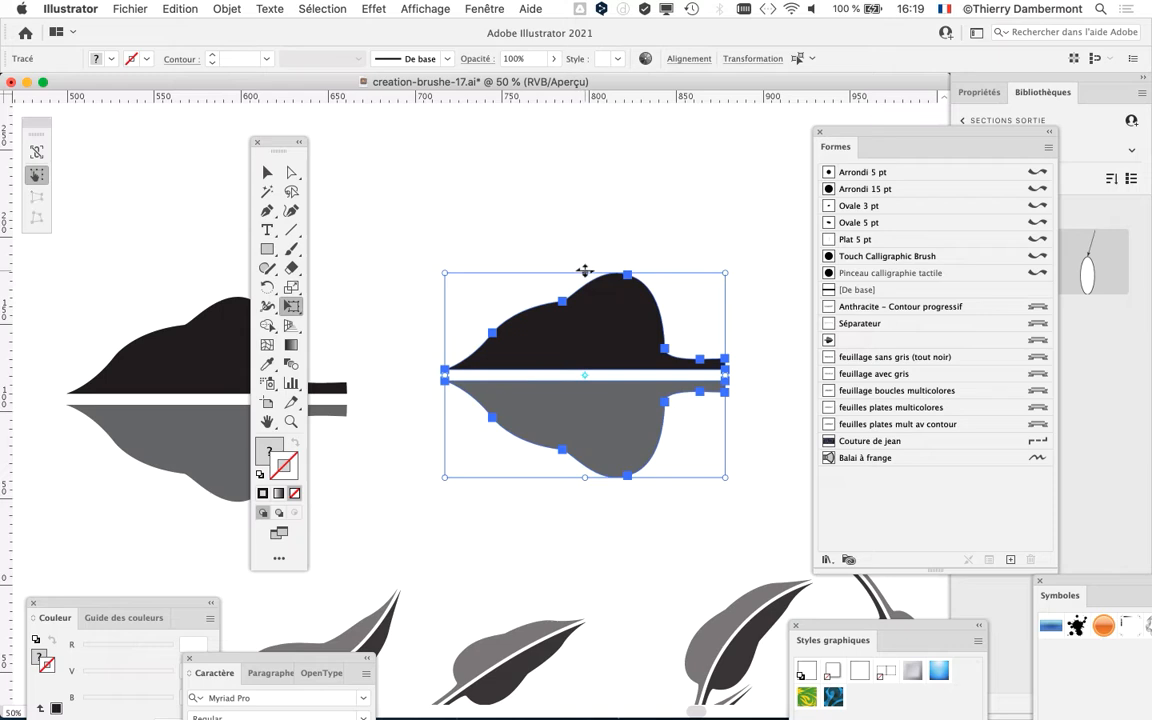
left_click_drag(582, 268, 600, 137)
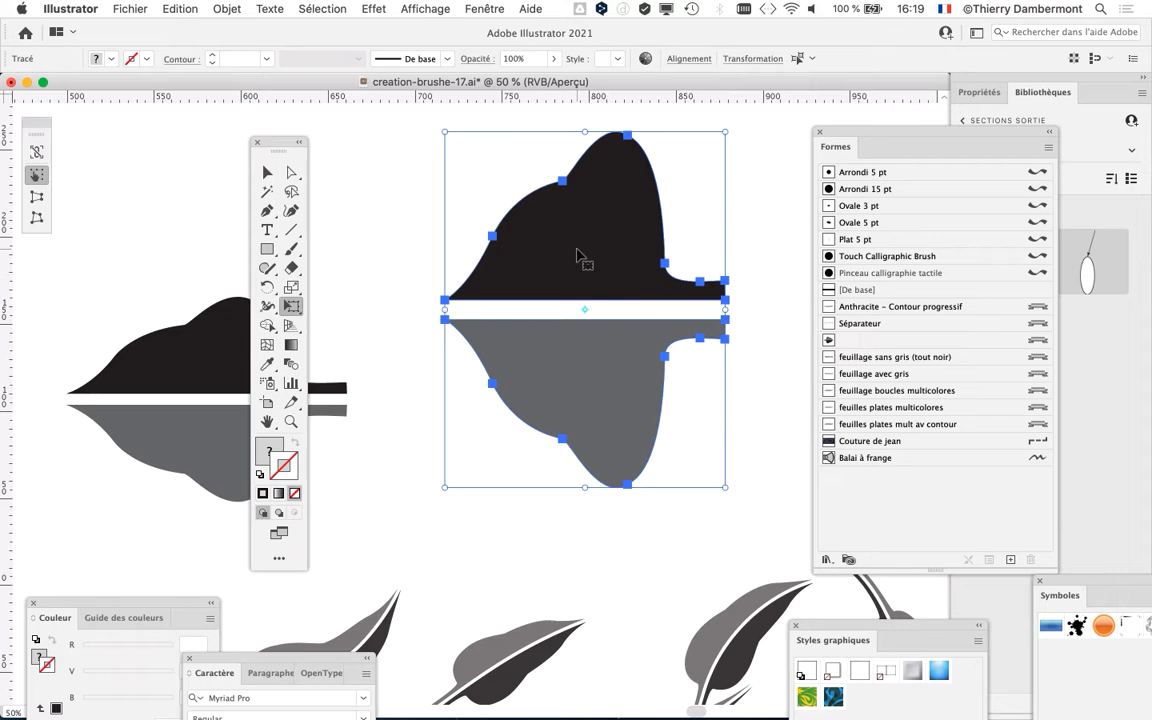
Rearrange the toolbox and the Formes panel so that neither crowds the stretched leaf
left_click_drag(280, 141, 83, 168)
left_click_drag(344, 244, 381, 243)
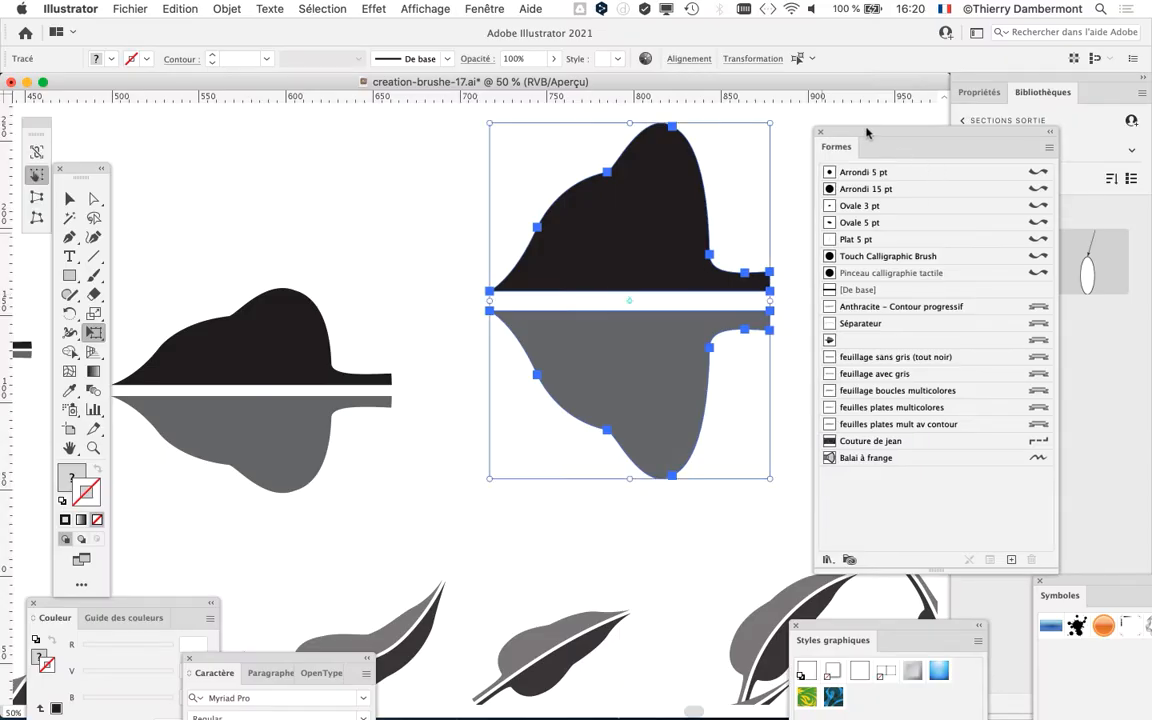
left_click_drag(866, 133, 918, 133)
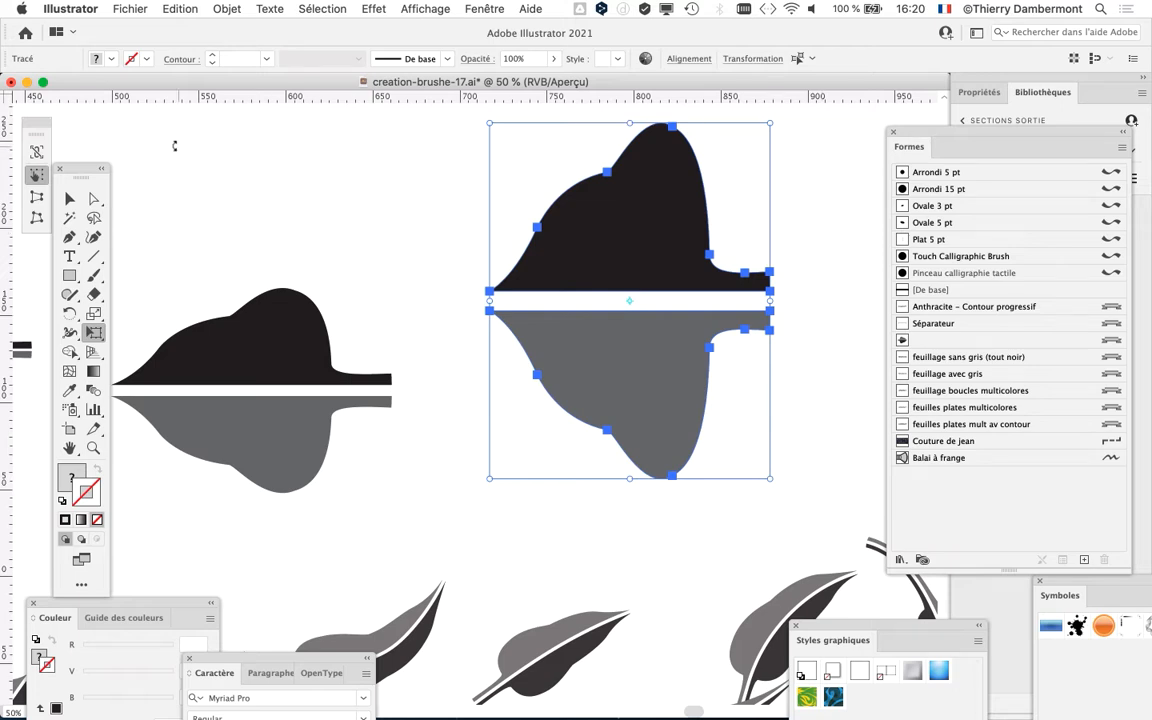
left_click_drag(93, 165, 262, 123)
left_click_drag(150, 125, 128, 128)
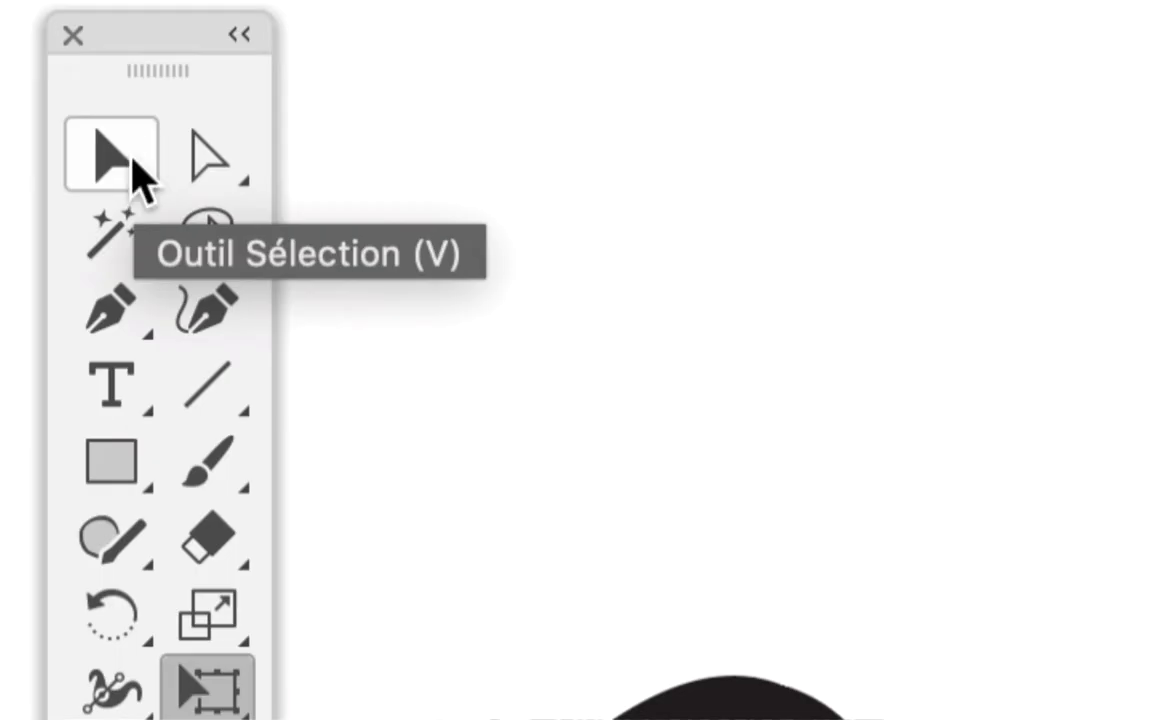
Select only the black half of the stretched leaf and nudge it vertically to narrow the white gap above the grey half
left_click(131, 160)
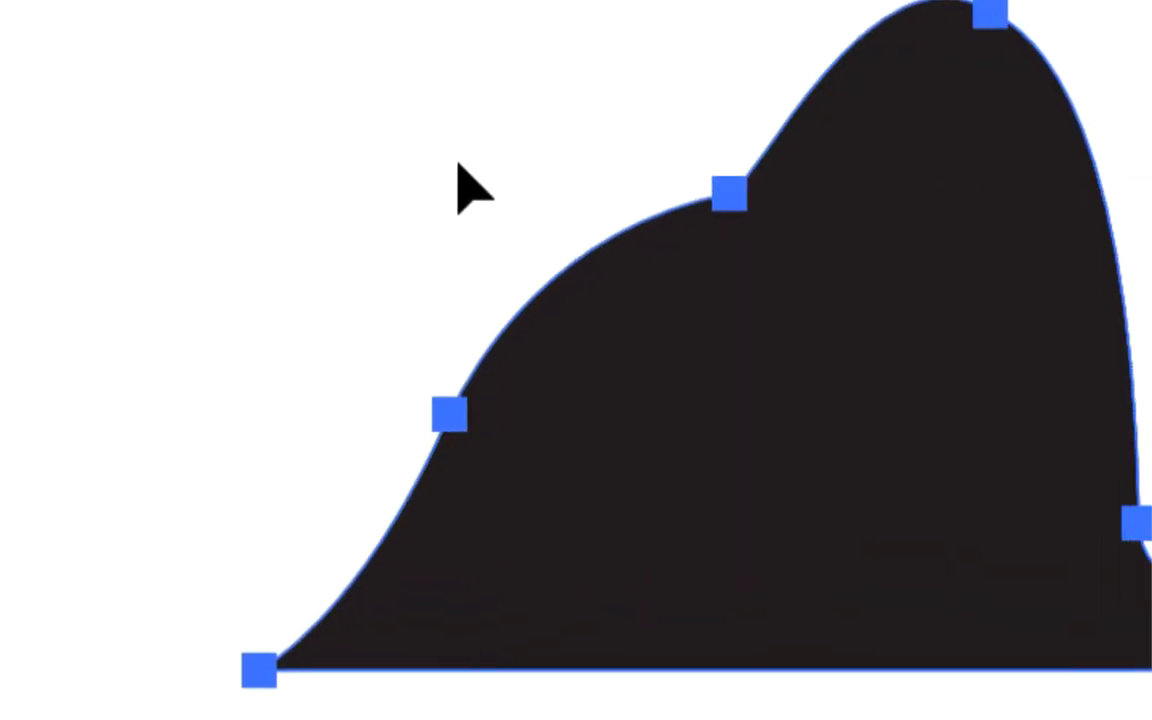
left_click(468, 158)
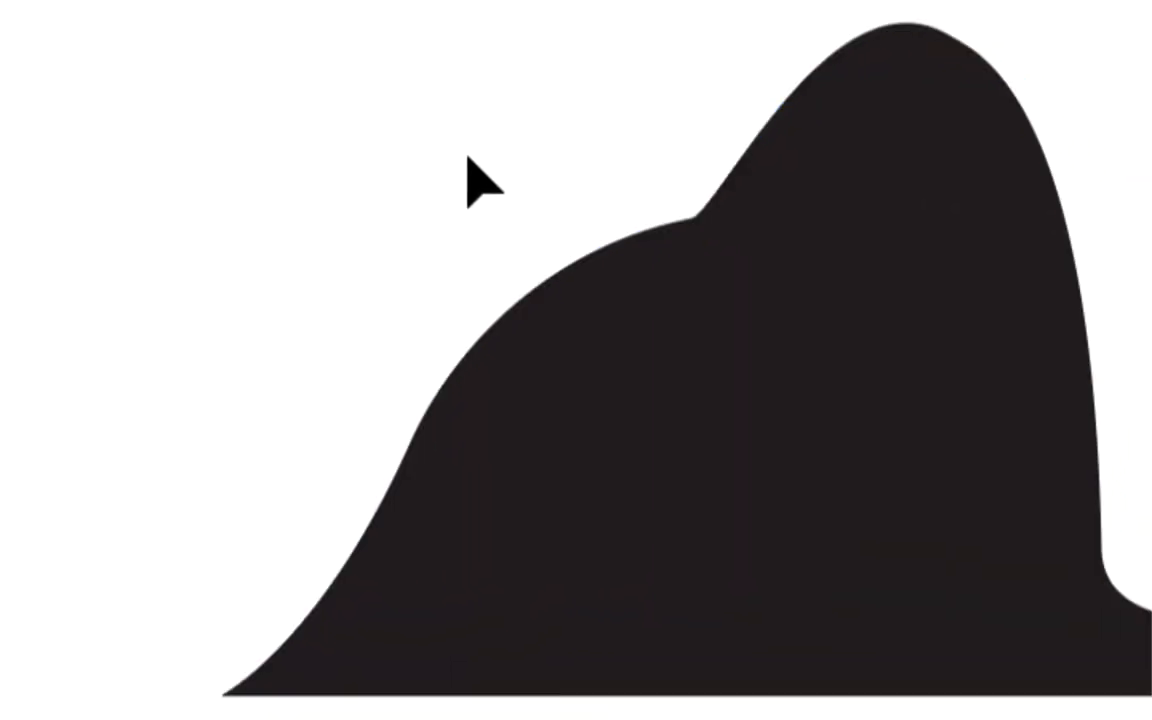
left_click(609, 380)
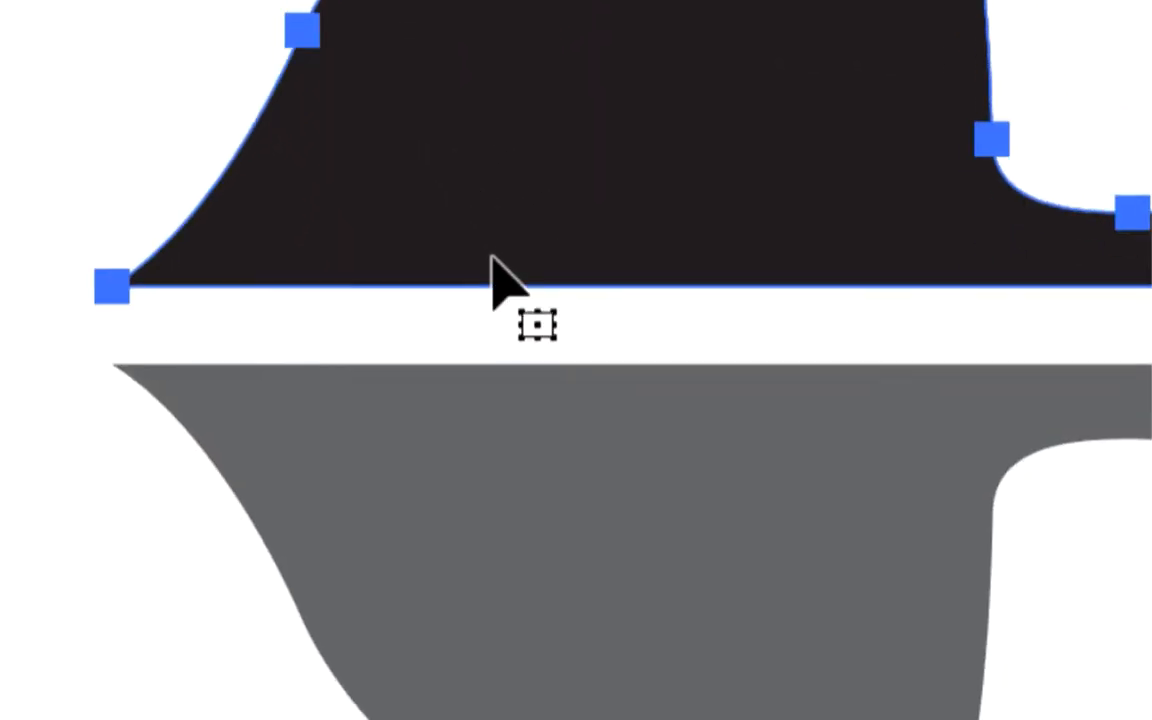
left_click(468, 713)
left_click(425, 404)
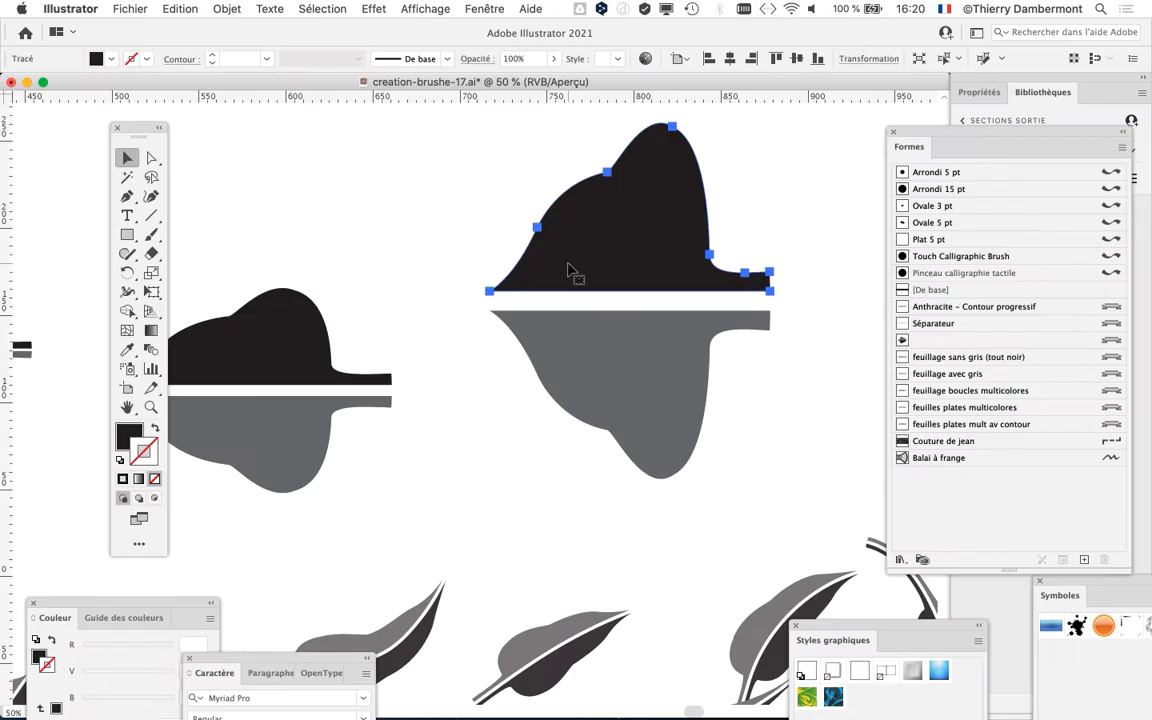
key("Down")
key("Down")
key("Down")
key("Down")
key("Down")
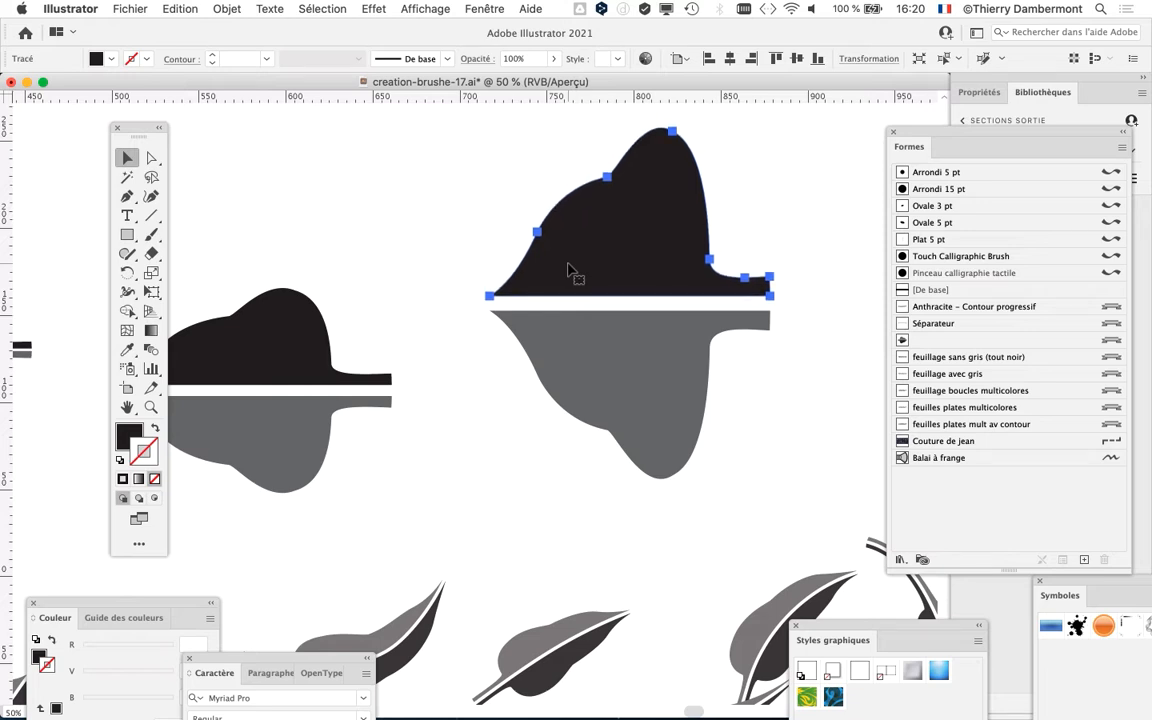
key("shift+Down")
key("shift+Up")
key("shift+Up")
key("shift+Up")
key("shift+Up")
key("shift+Up")
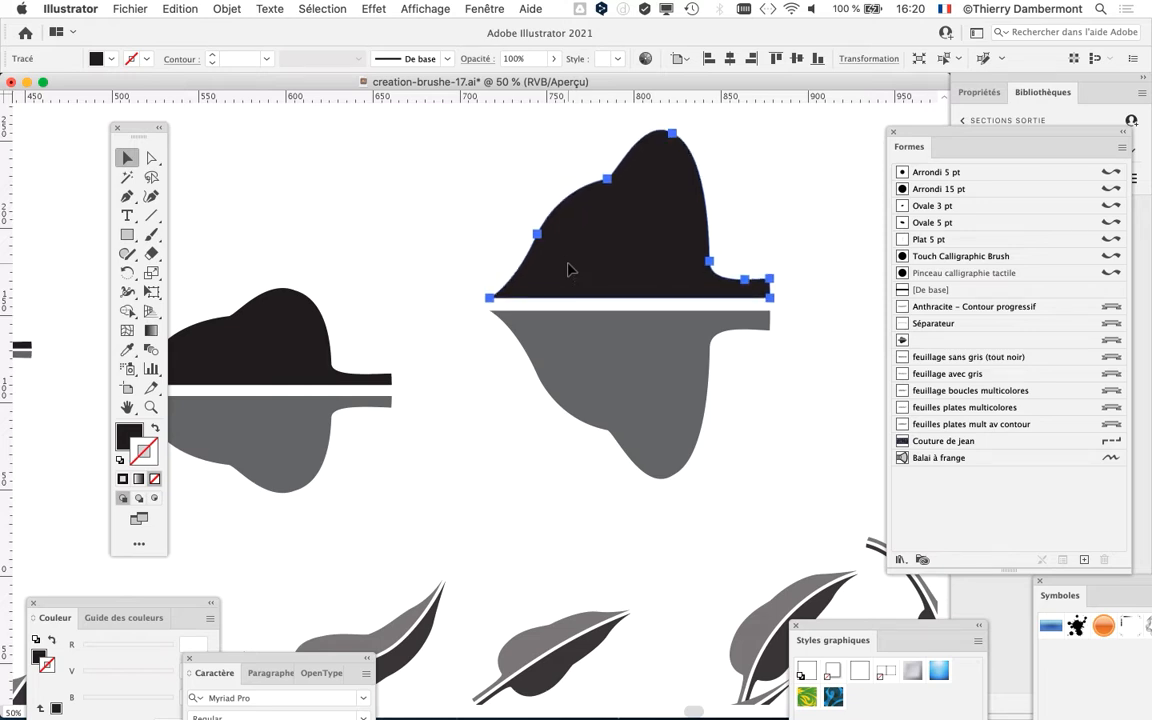
key("shift+Down")
key("shift+Down")
key("shift+Down")
key("shift+Down")
key("shift+Down")
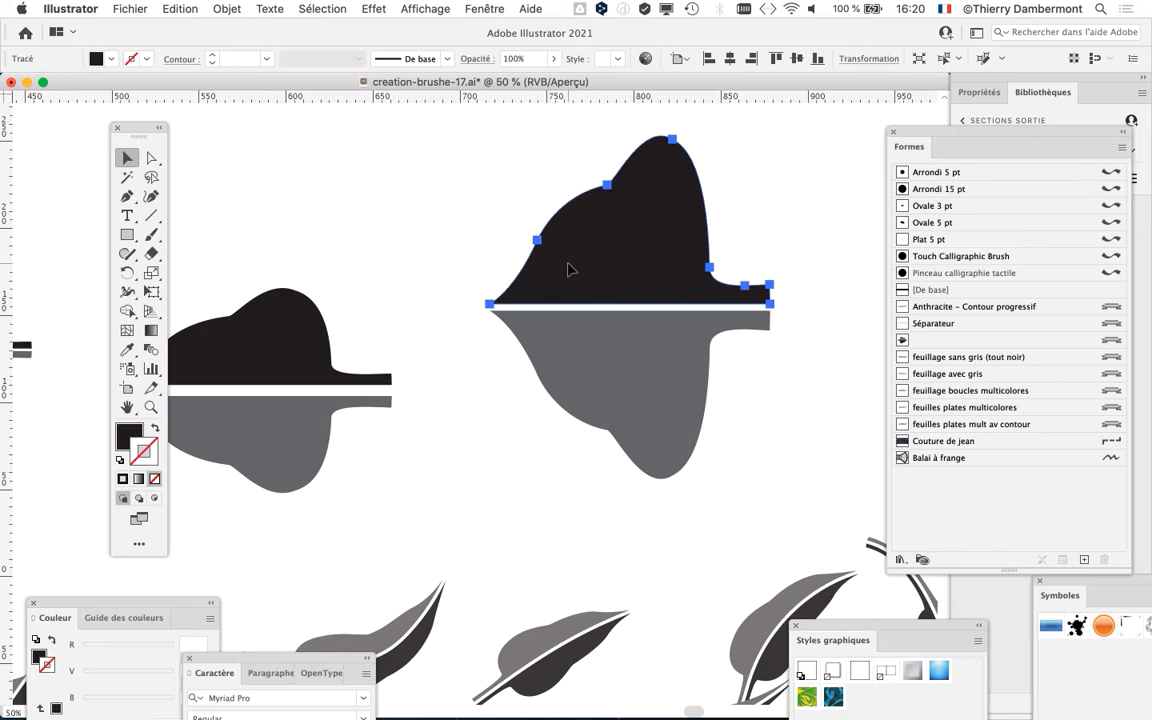
key("shift+Up")
key("shift+Up")
key("shift+Up")
key("shift+Down")
key("shift+Down")
key("shift+Down")
key("shift+Up")
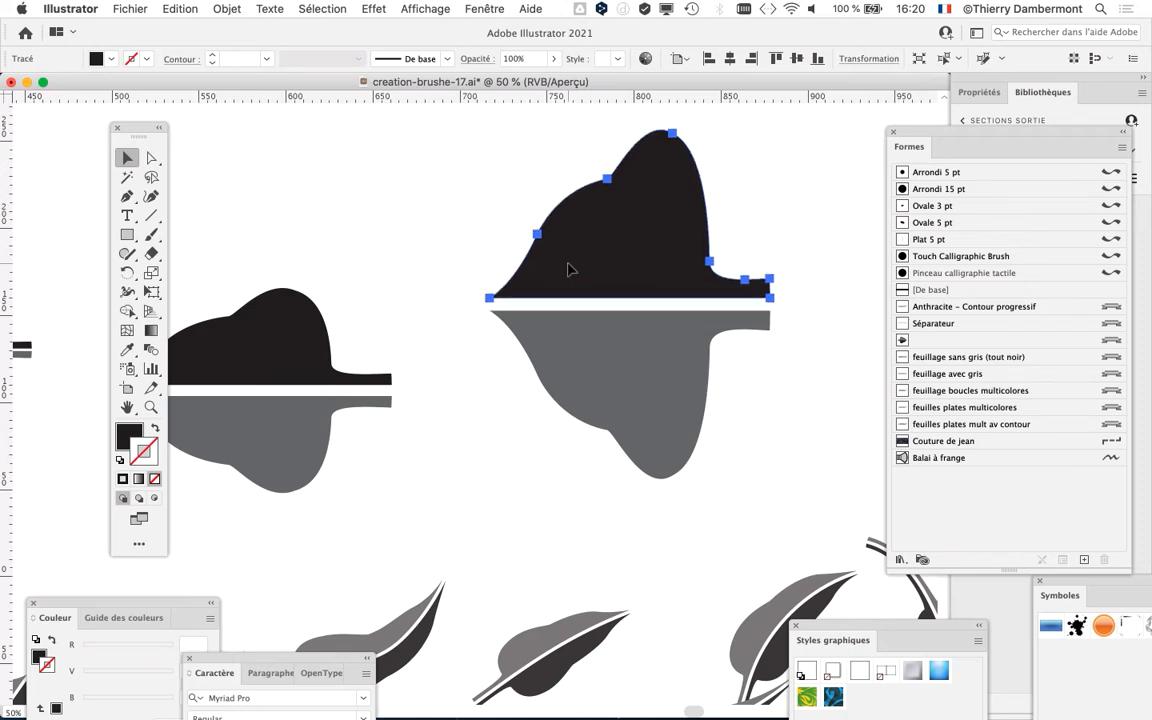
Show the on-screen keyboard viewer, point out the modifier and arrow keys used for nudging objects, and close the viewer
left_click(944, 8)
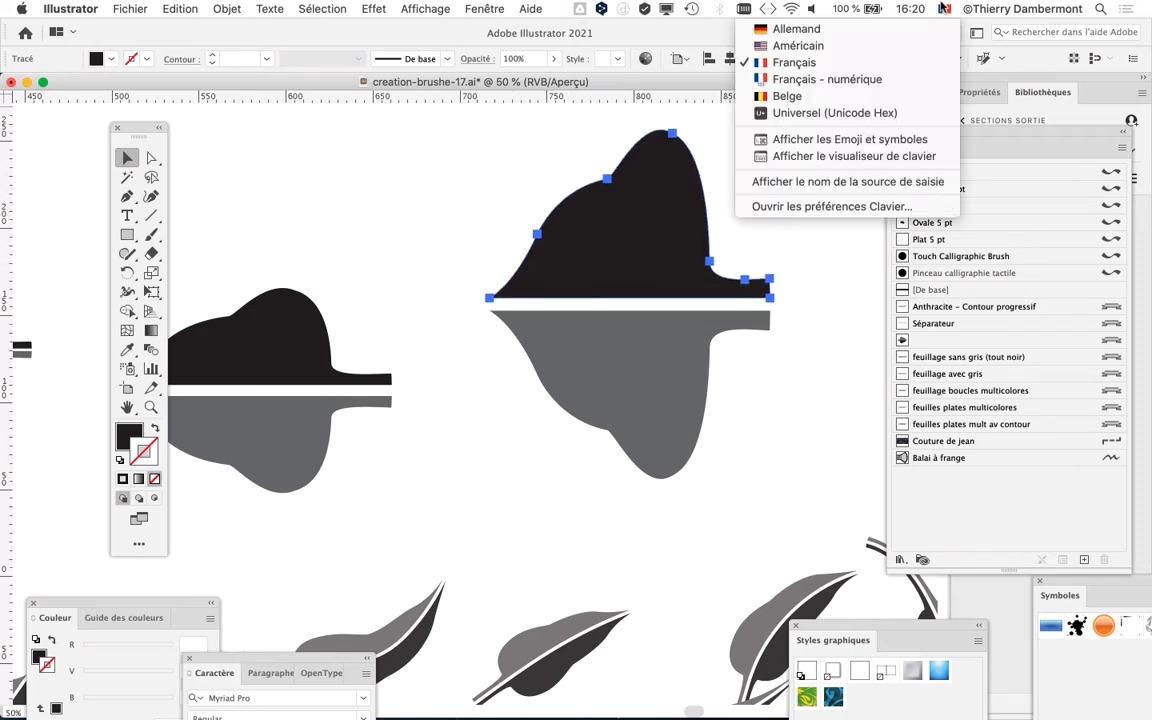
left_click(850, 156)
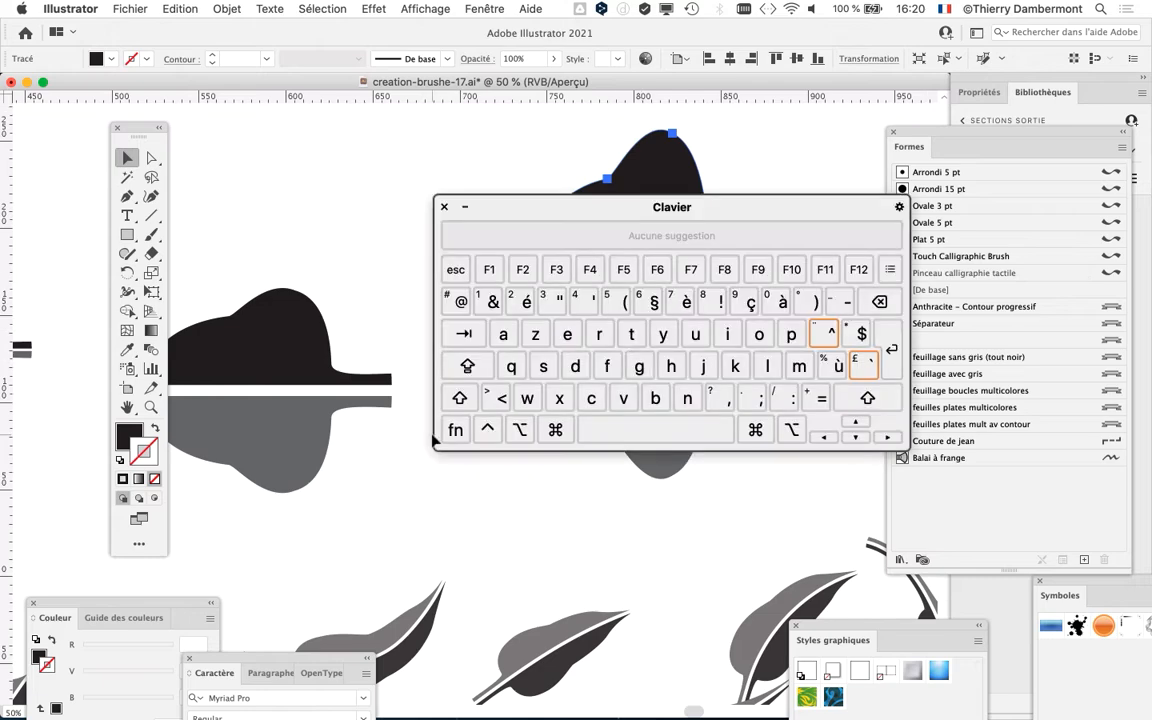
key("super+alt")
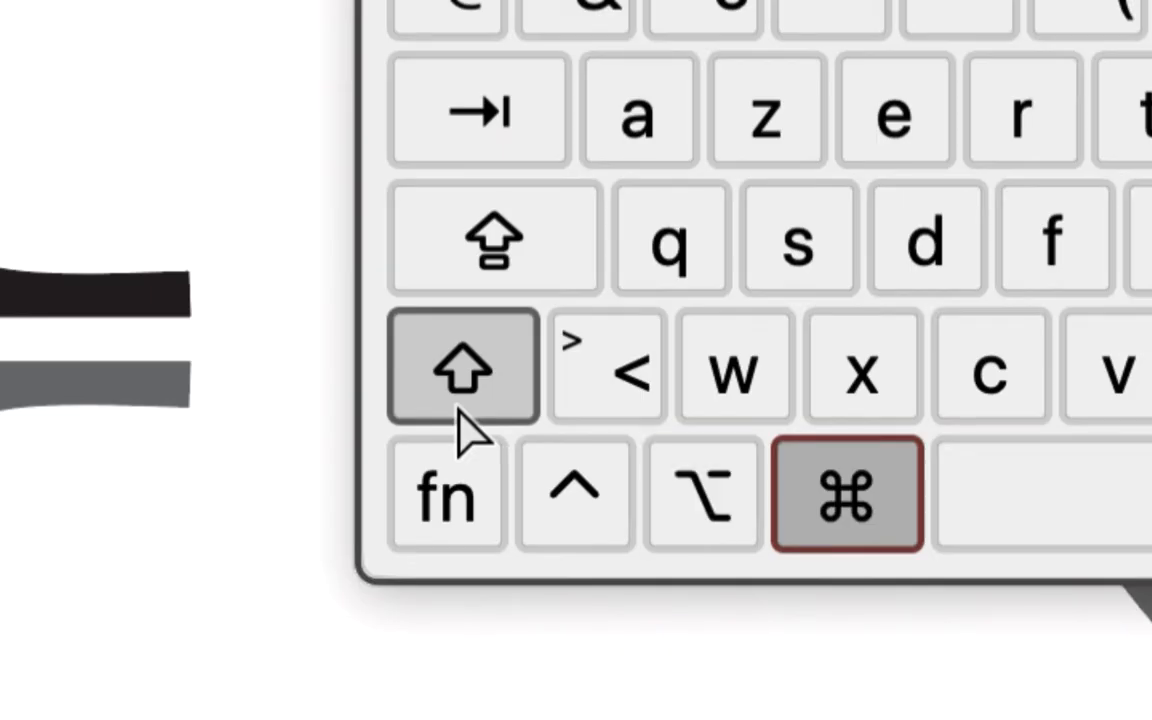
left_click(458, 399)
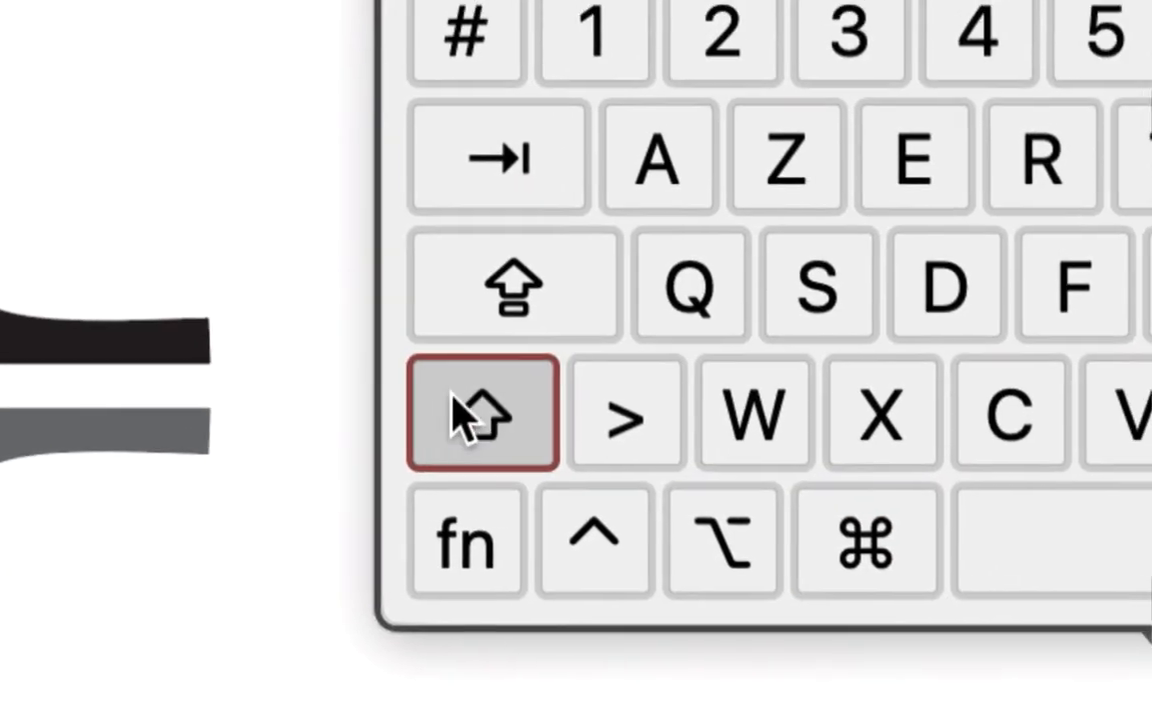
left_click(625, 415)
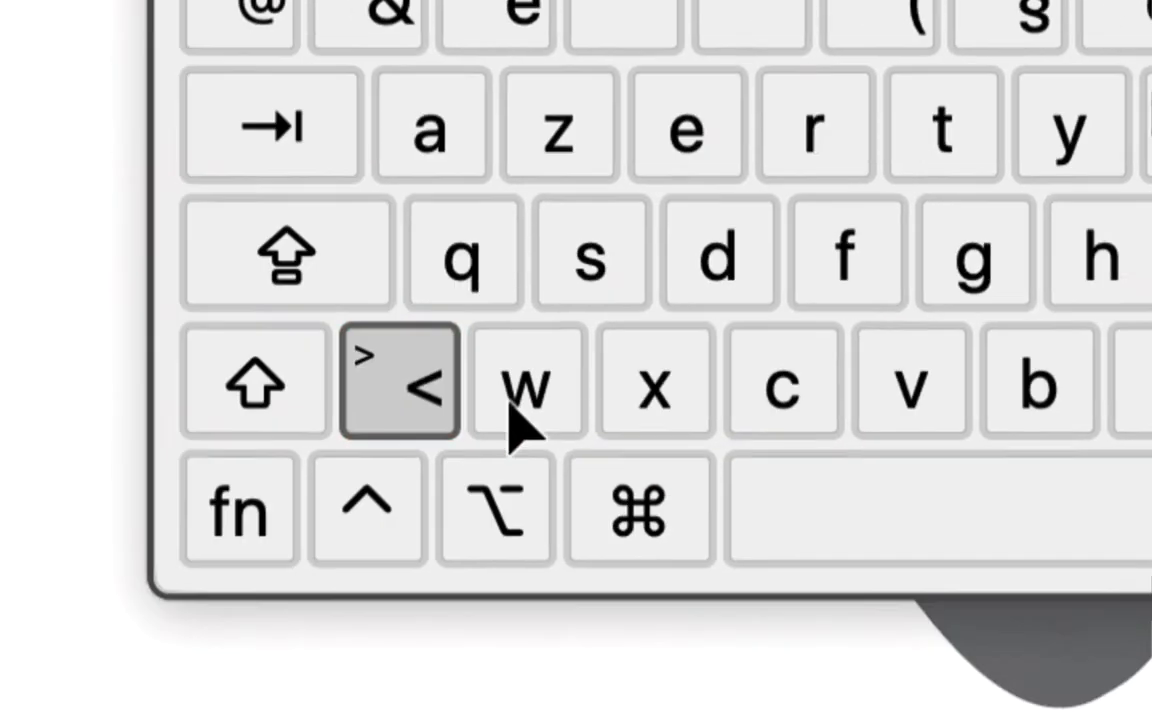
left_click(609, 393)
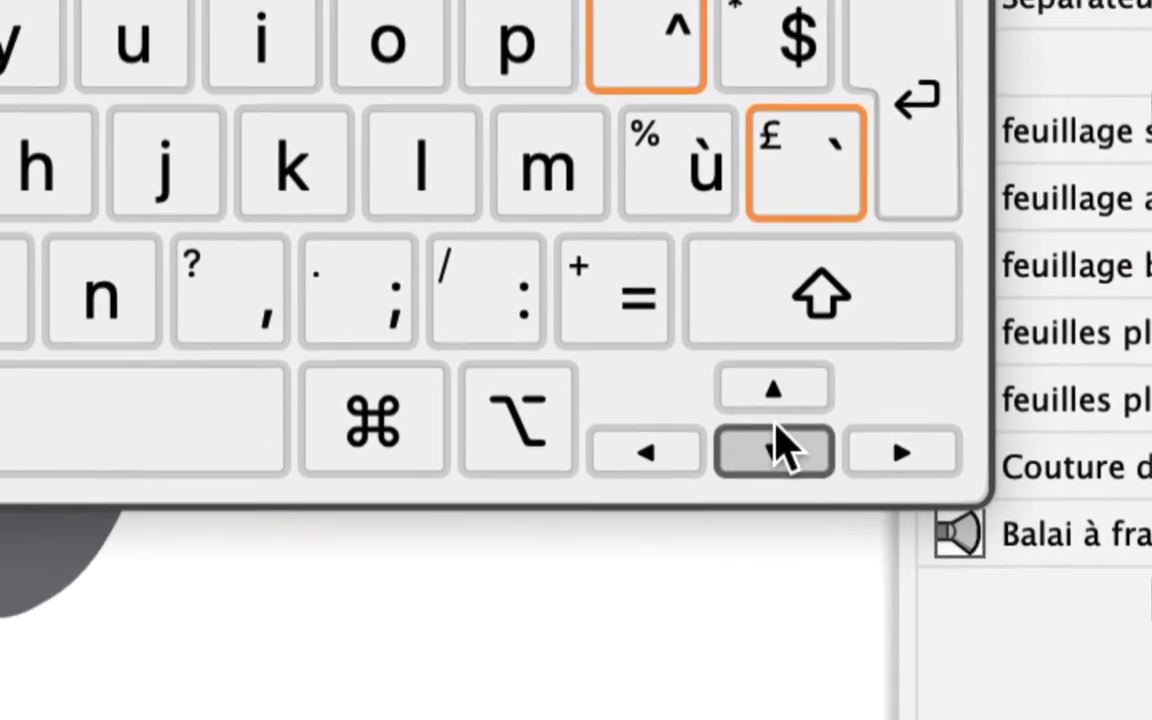
left_click(775, 400)
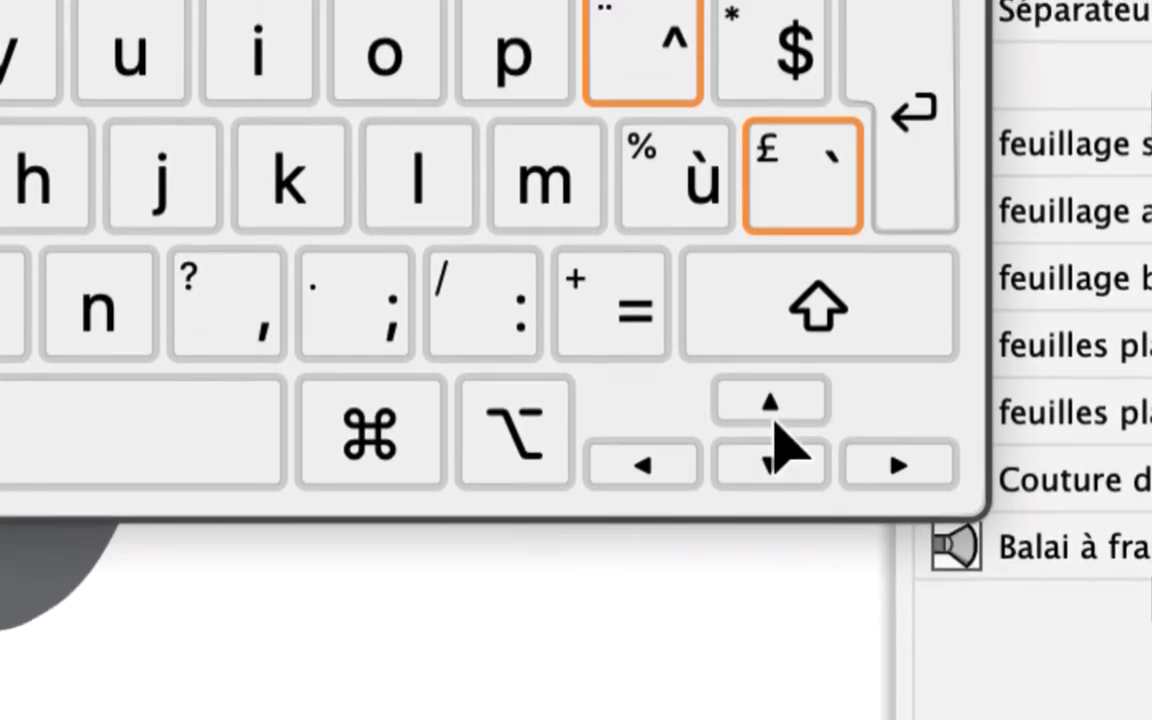
left_click(773, 448, "alt")
left_click(772, 414, "alt")
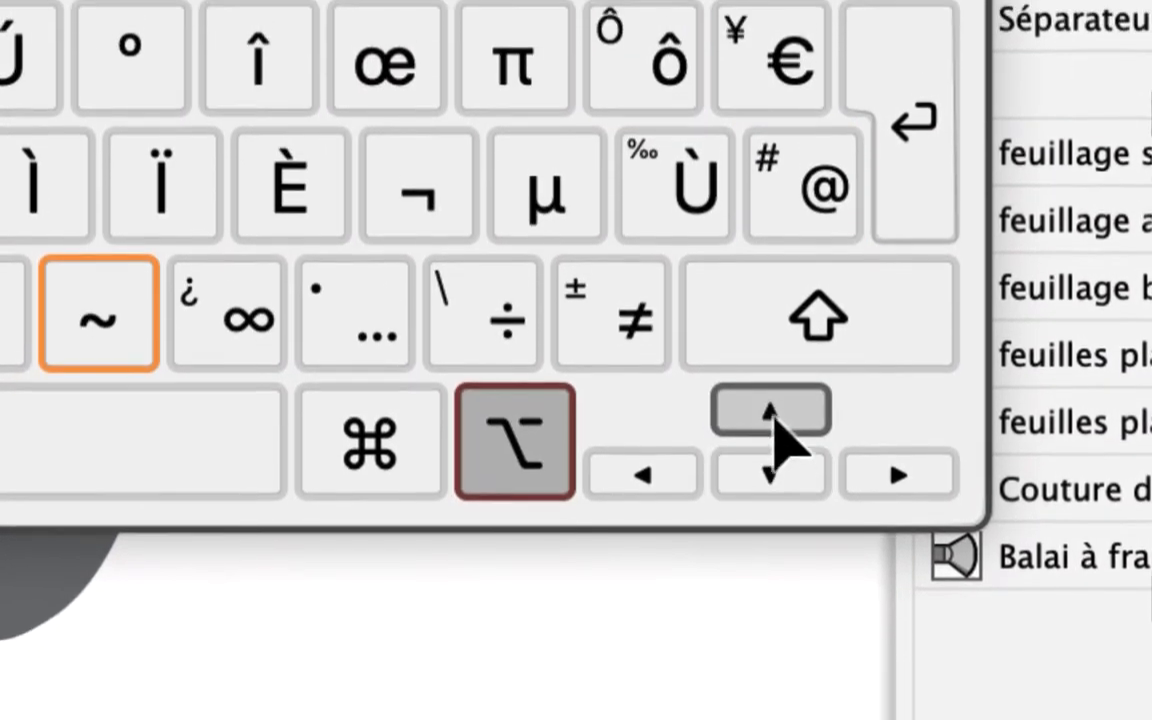
left_click(775, 450)
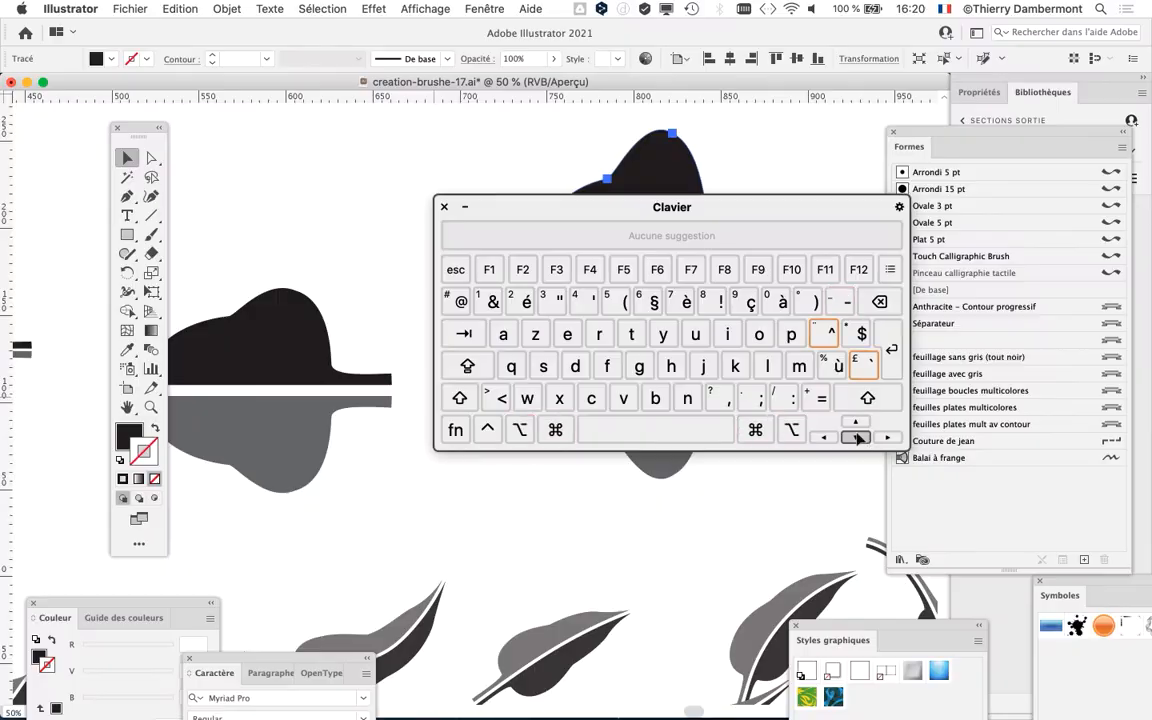
left_click(441, 207)
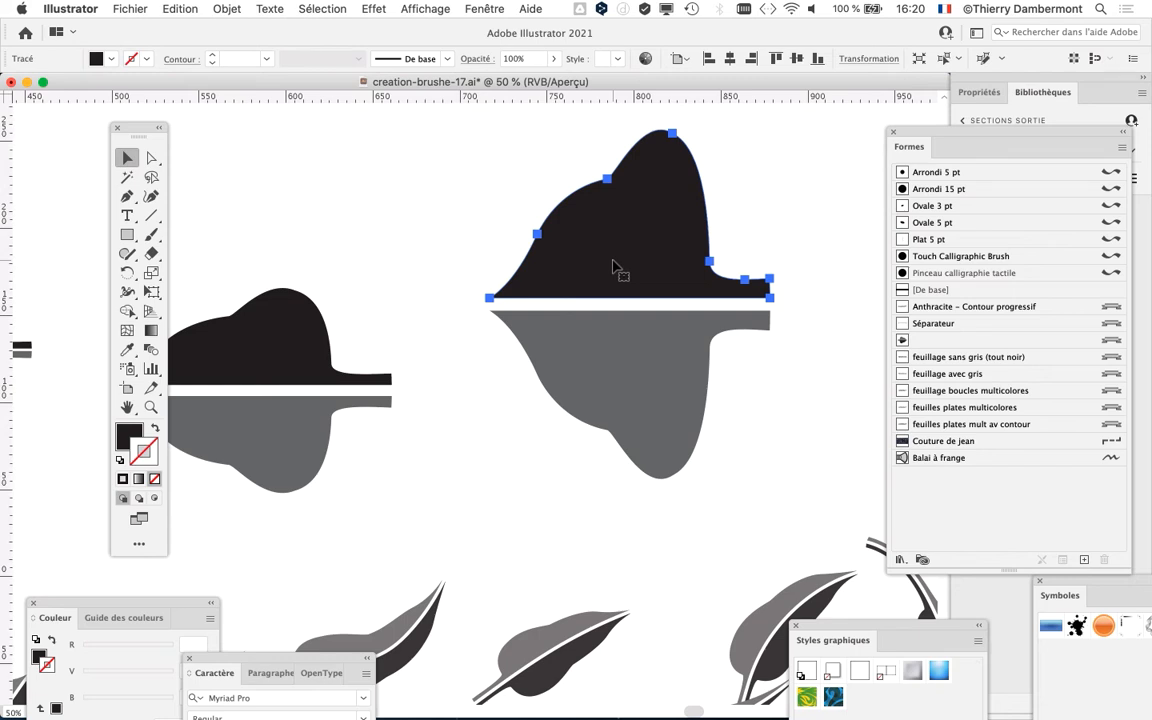
Bring the Formes panel closer to the stretched two-tone leaf
scroll(398, 224, "right", 5)
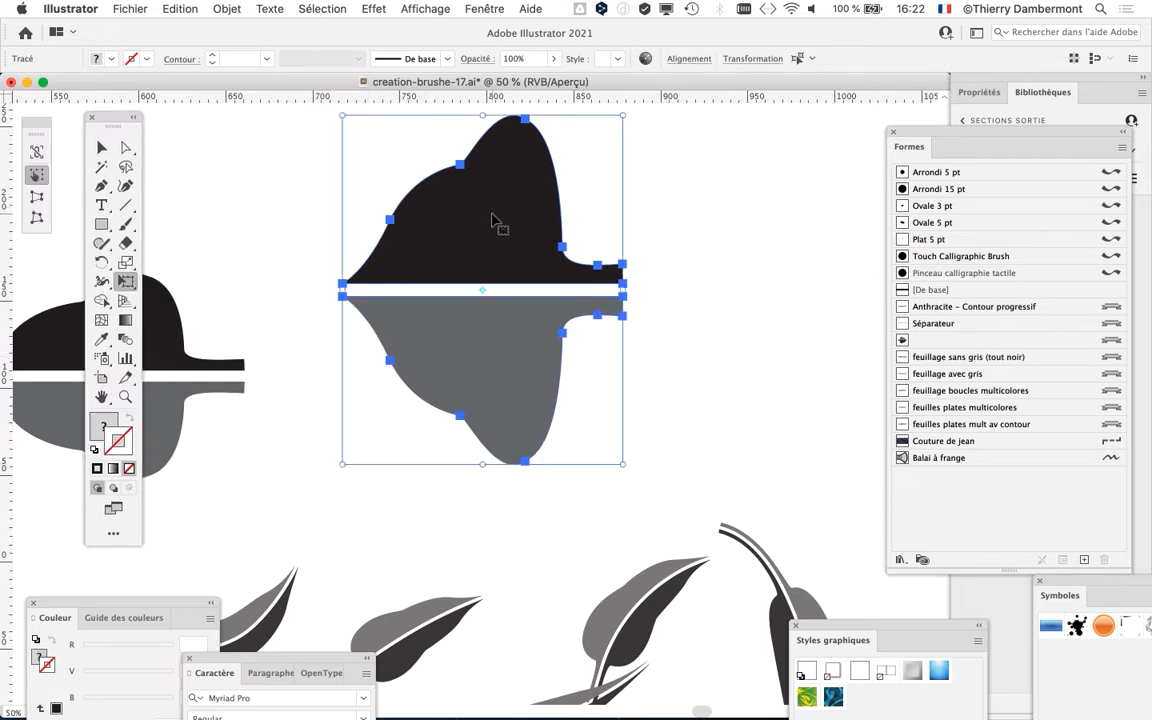
left_click_drag(926, 136, 745, 131)
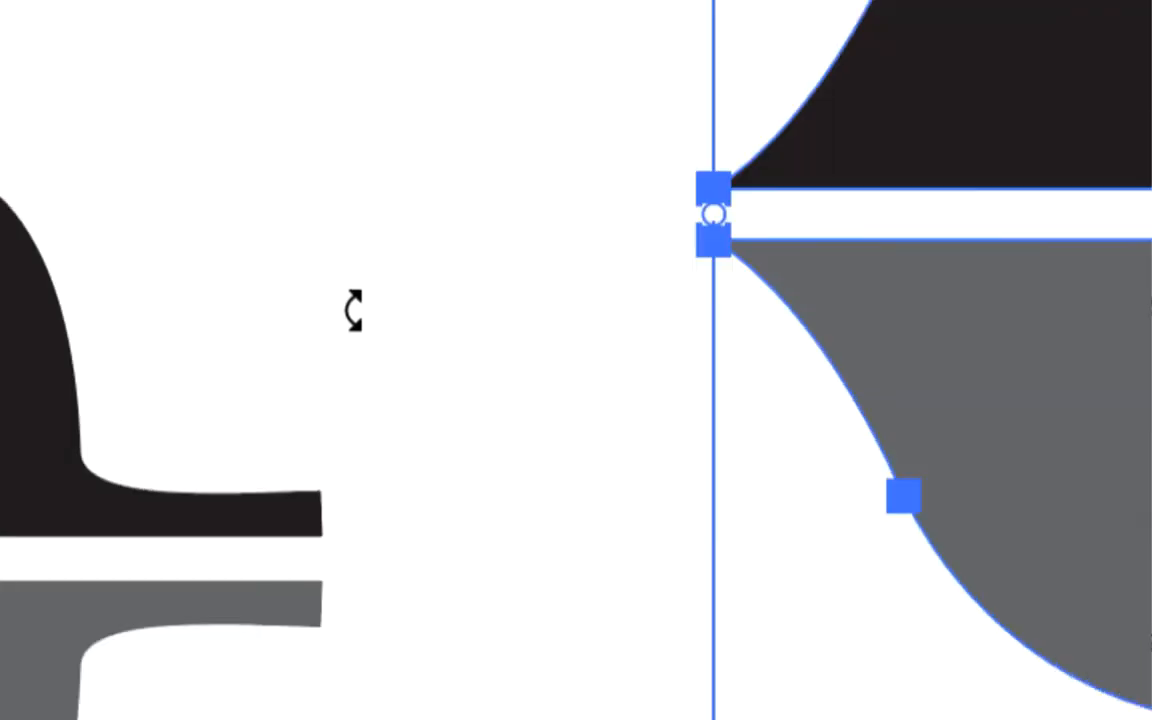
Replace the unnamed leaf art brush with the stretched two-tone leaf, keep its existing options, and apply the change to existing strokes
left_click(237, 180)
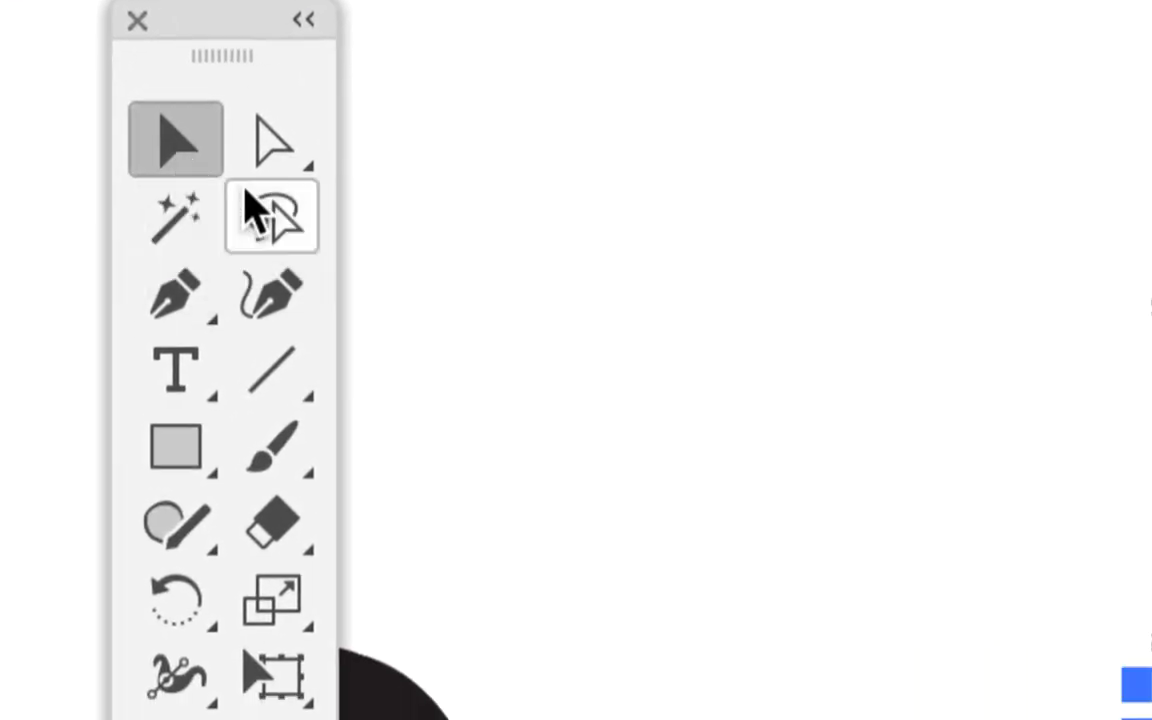
left_click(258, 210)
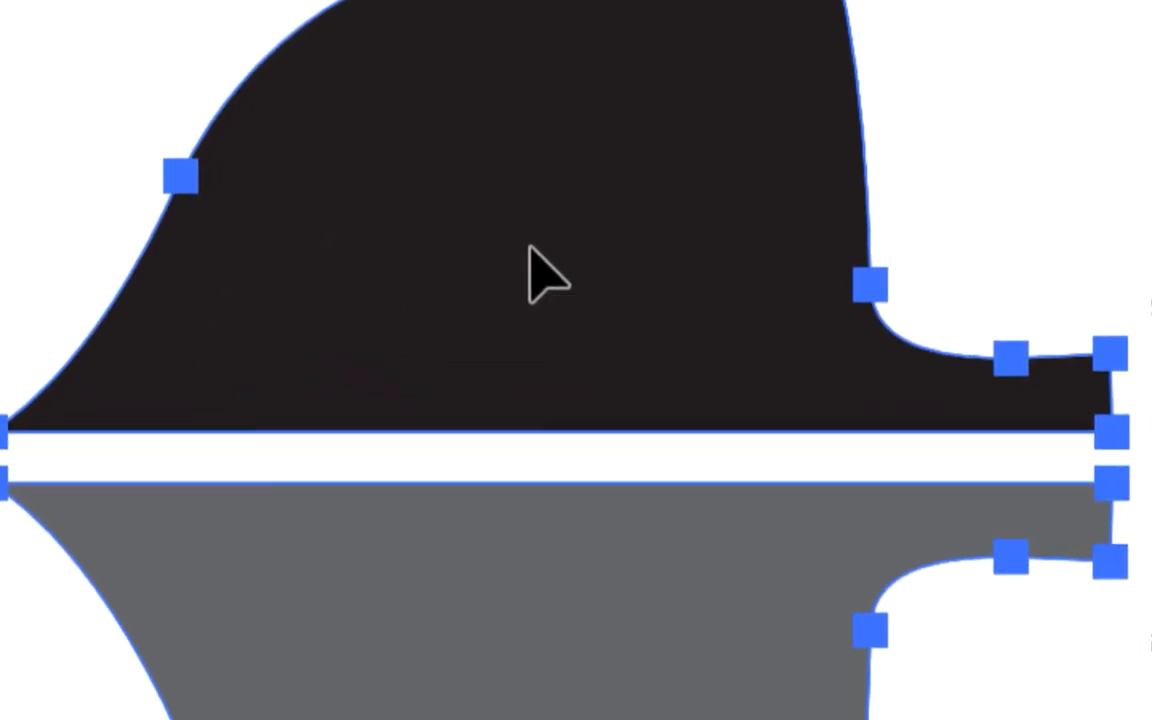
mouse_move(530, 246)
left_mouse_down()
mouse_move(730, 317)
mouse_move(956, 421)
left_mouse_up()
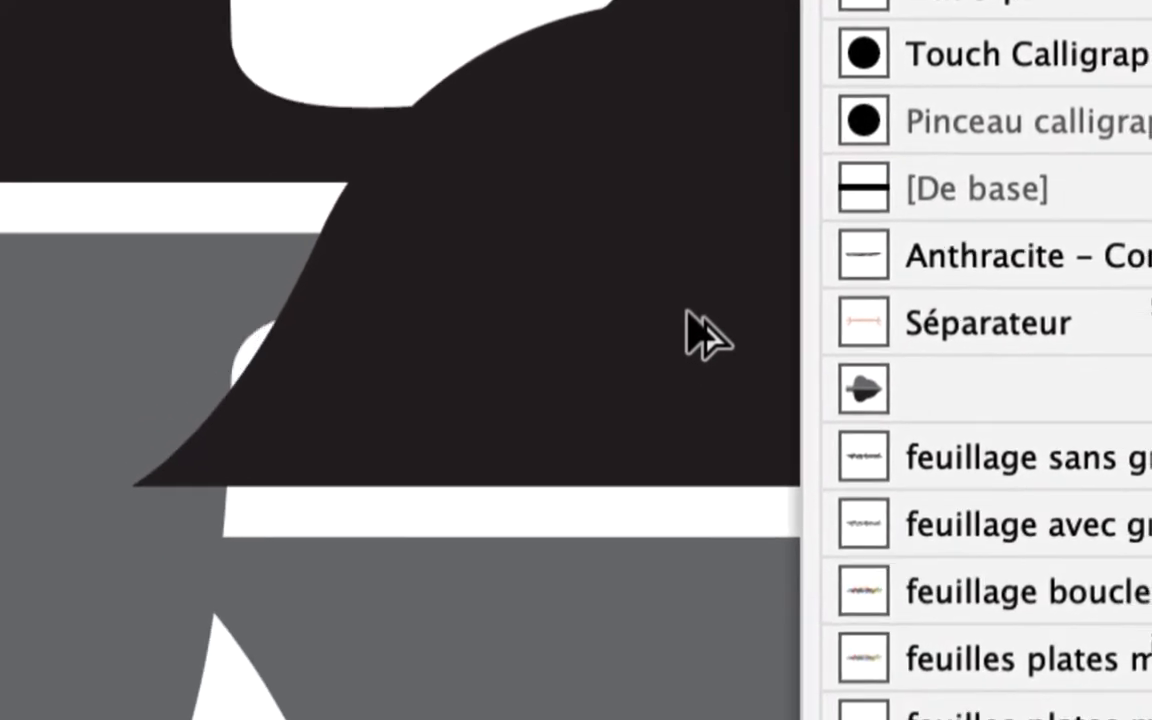
mouse_move(688, 313)
left_mouse_down()
mouse_move(862, 385)
mouse_move(965, 395)
mouse_move(950, 389)
left_mouse_up()
left_click_drag(740, 322, 745, 322)
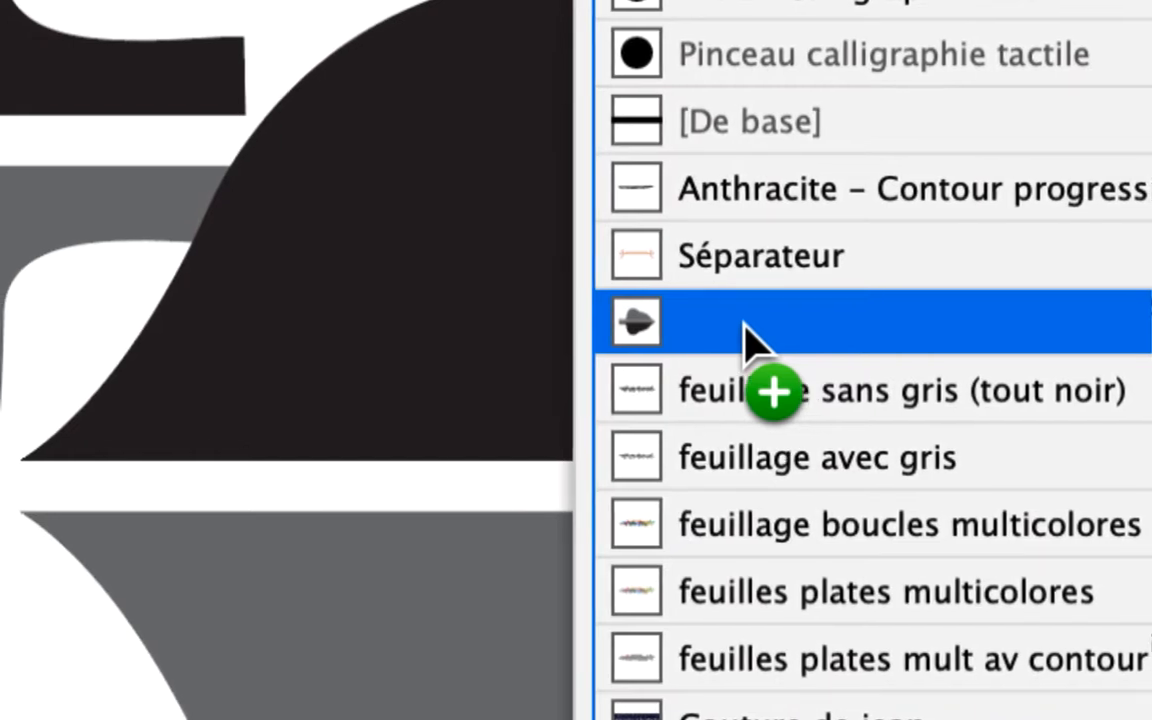
left_click_drag(744, 323, 743, 327)
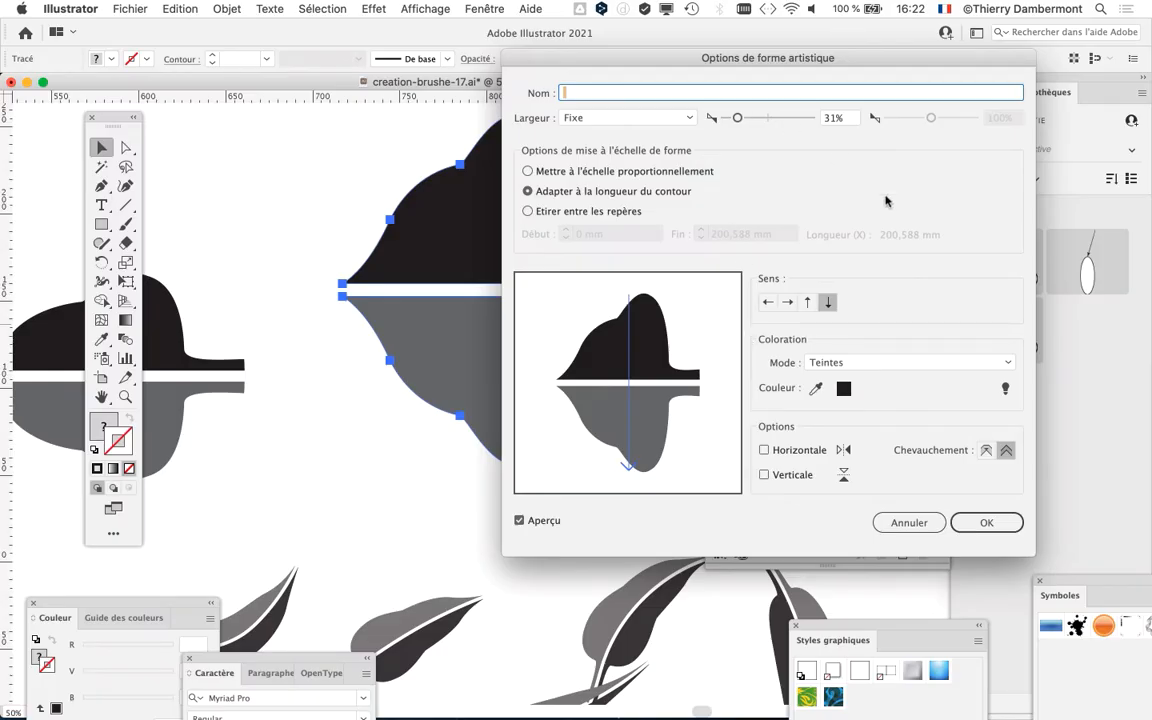
left_click(987, 523)
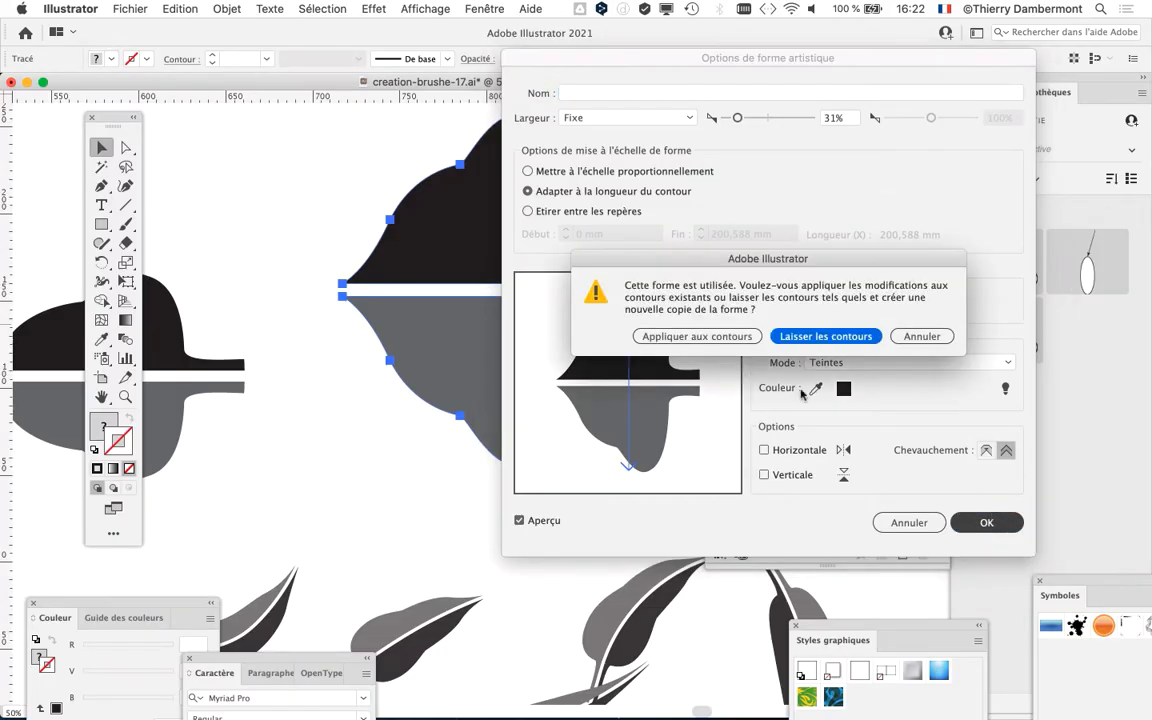
left_click(681, 340)
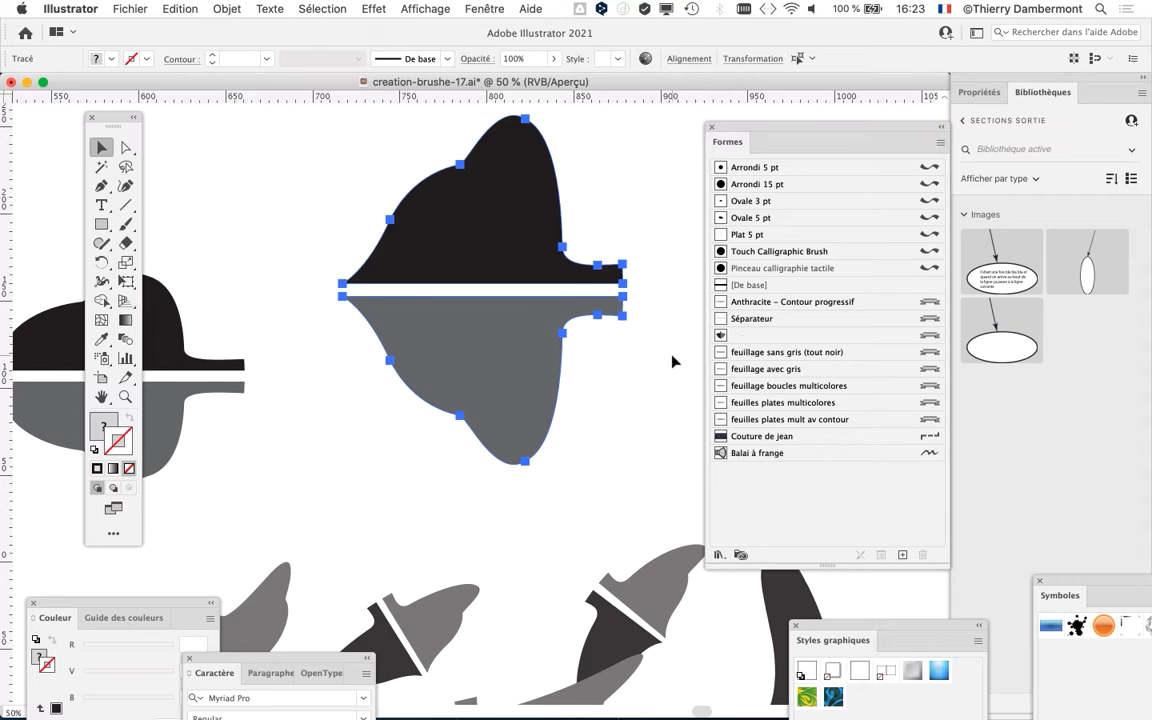
Examine how the separate leaves and the grey and multicoloured garlands are drawn with the replaced leaf brush
scroll(602, 371, "down", 2)
left_click_drag(560, 547, 564, 278)
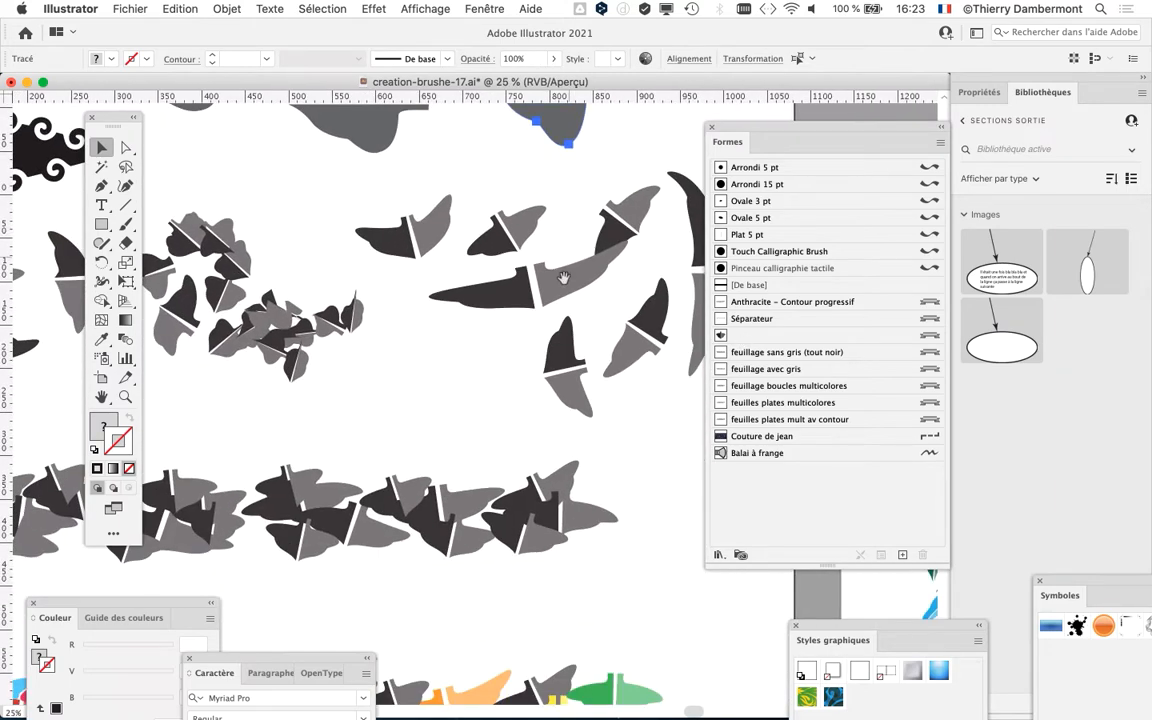
scroll(564, 278, "down", 10)
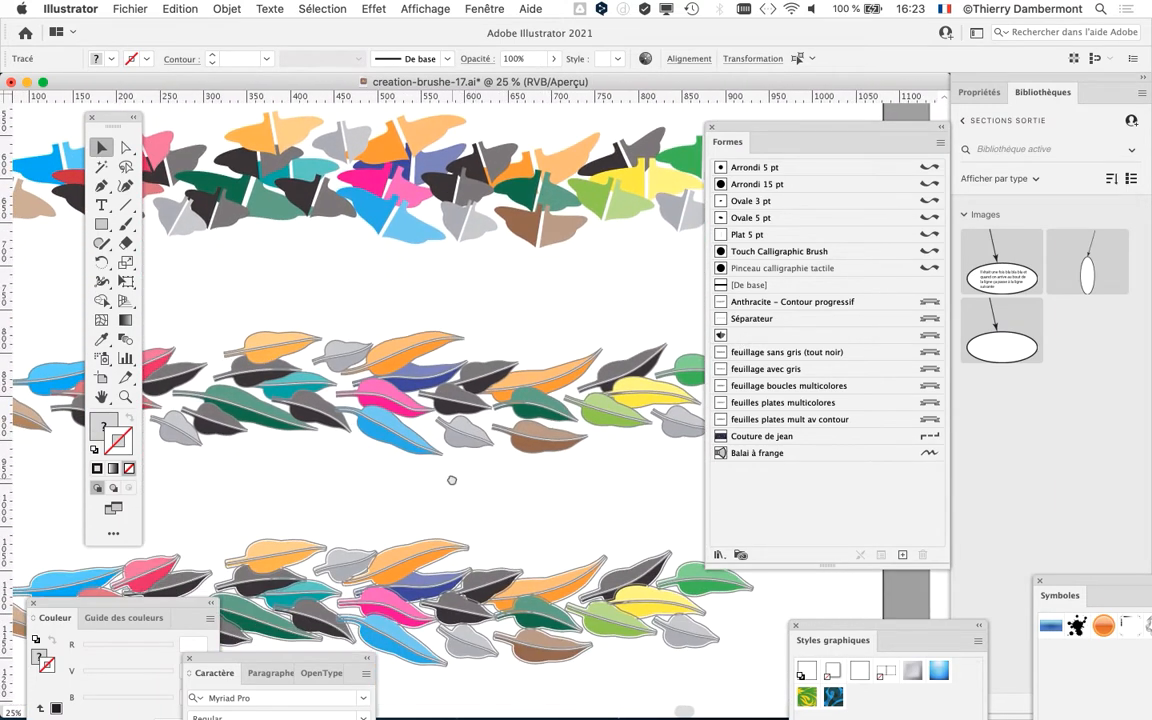
left_click_drag(452, 480, 463, 427)
left_click_drag(551, 452, 552, 540)
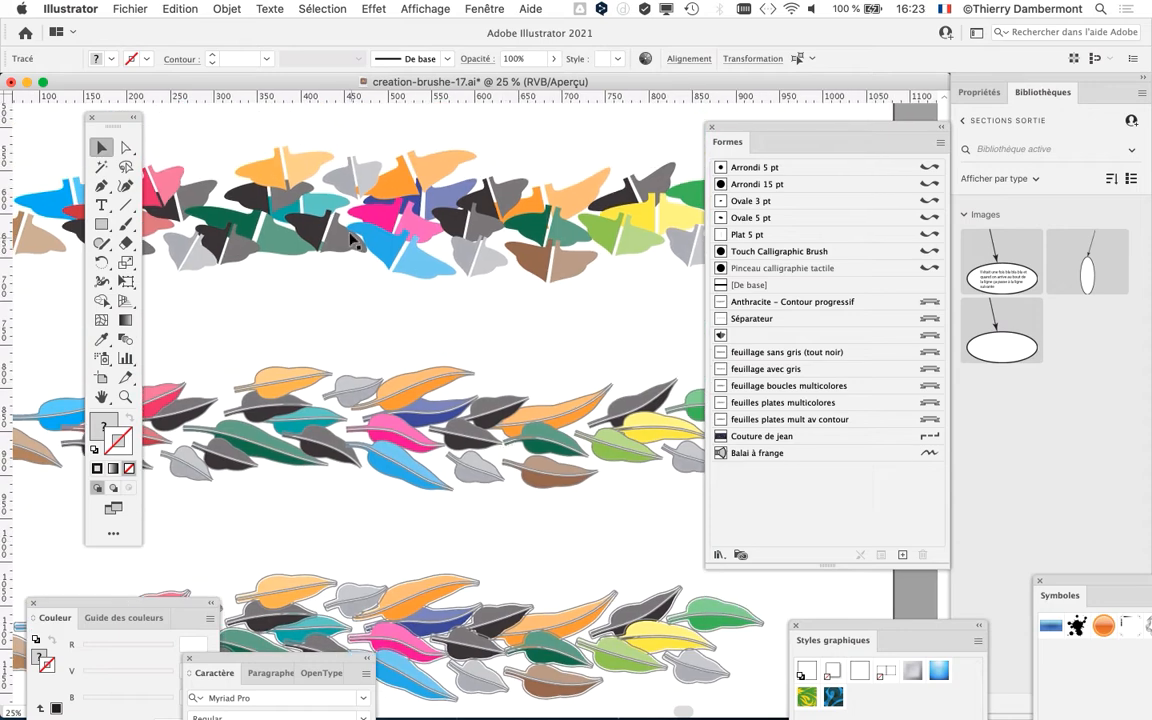
scroll(380, 220, "up", 2)
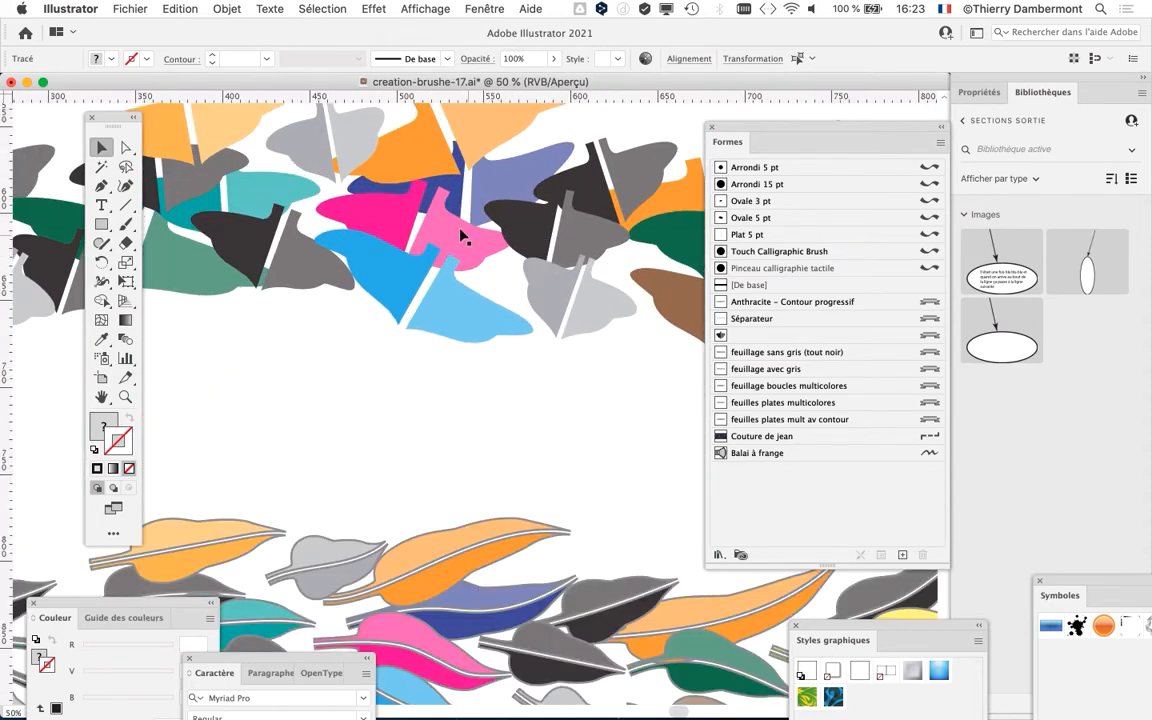
left_click_drag(413, 204, 463, 342)
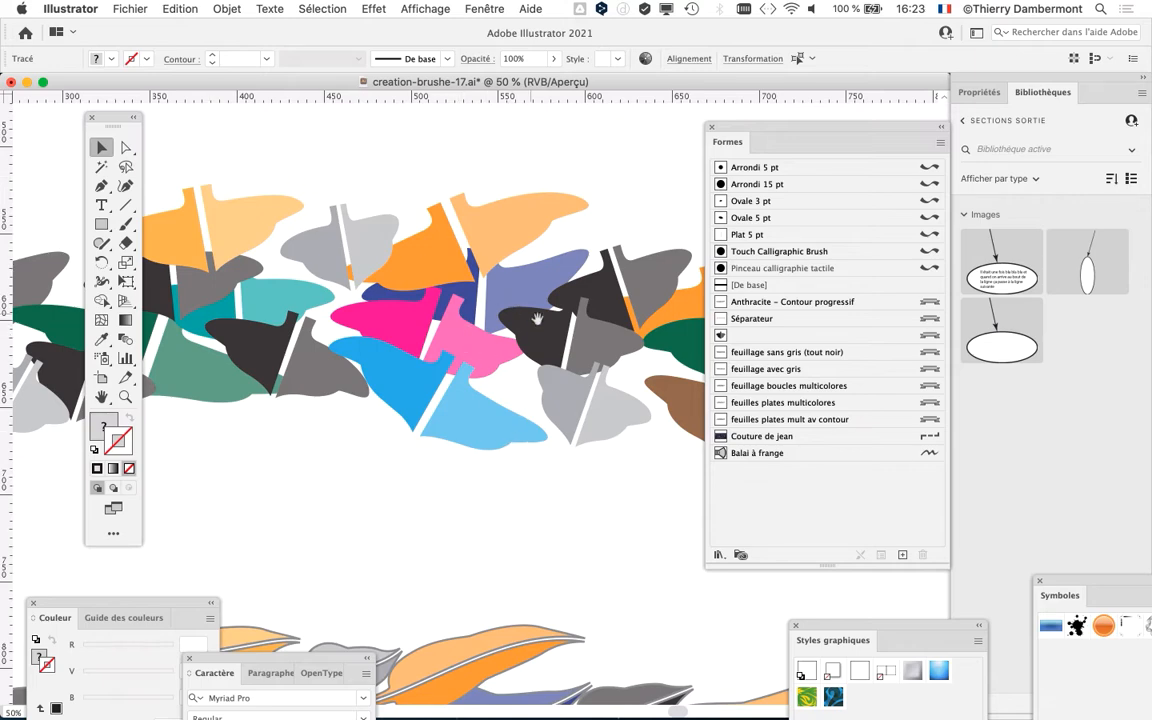
left_click_drag(537, 318, 396, 368)
Clear the Formes panel off the multicoloured garland and compare all the garlands with the leaf models above them
left_click_drag(771, 129, 855, 116)
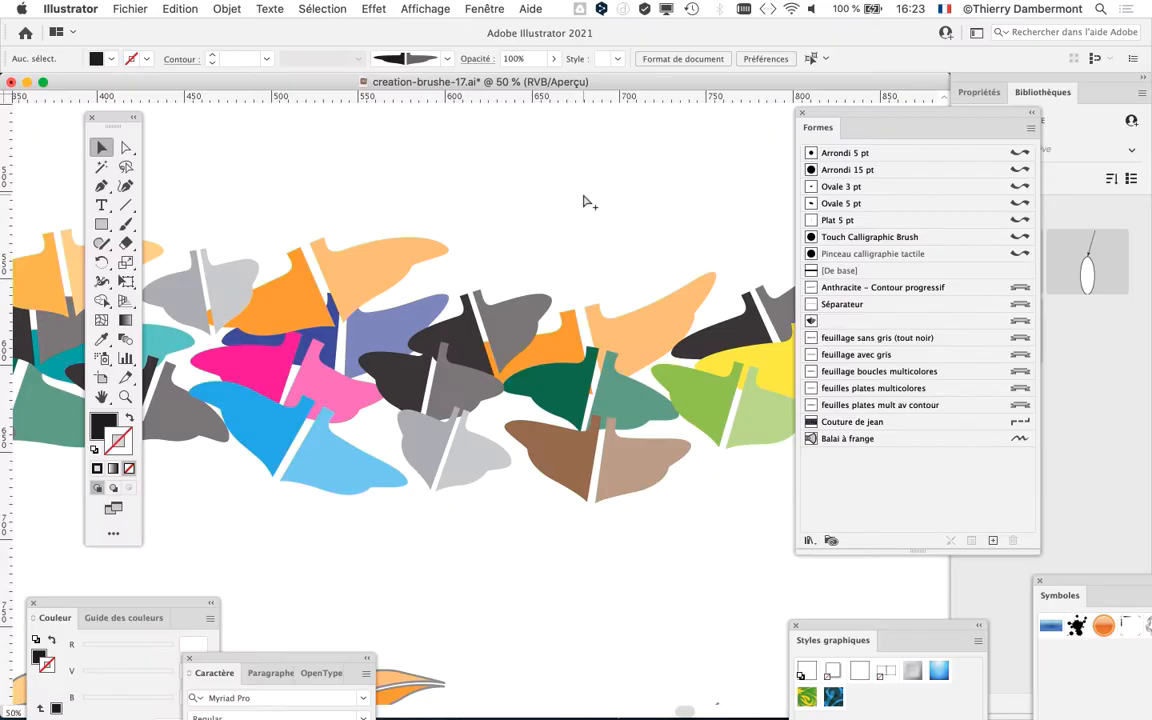
key("super+minus")
key("super+minus")
key("super+minus")
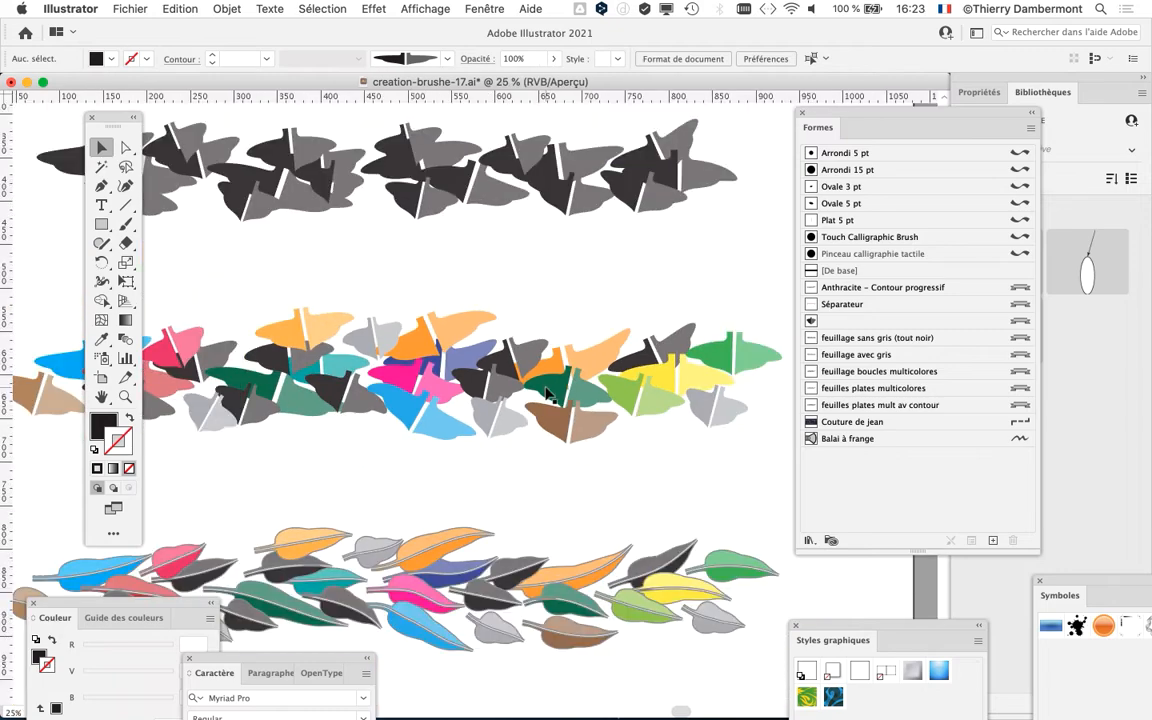
key("super+minus")
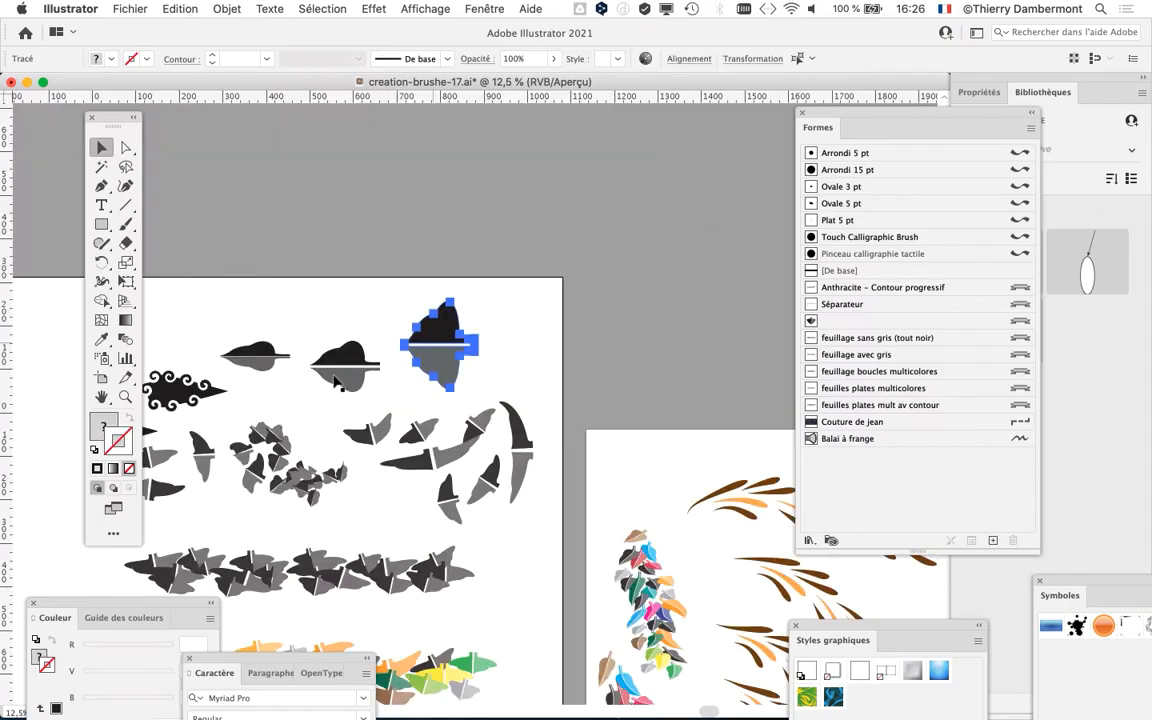
scroll(354, 581, "down", 5)
scroll(354, 581, "left", 5)
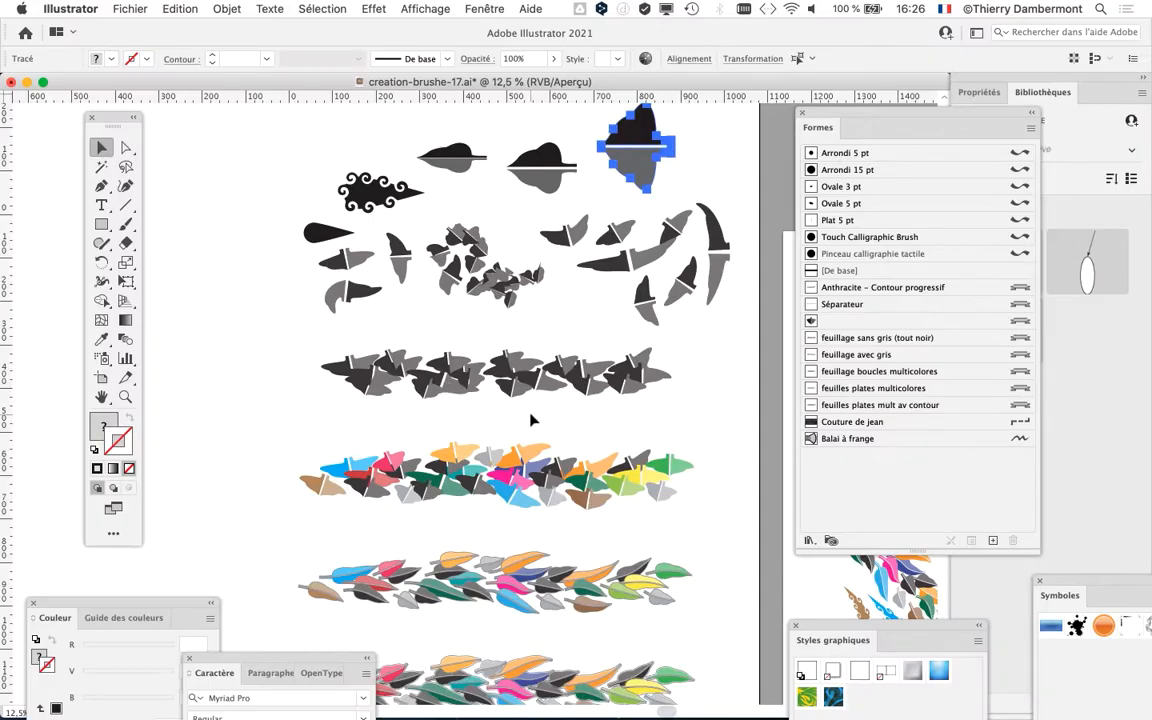
left_click_drag(514, 411, 376, 421)
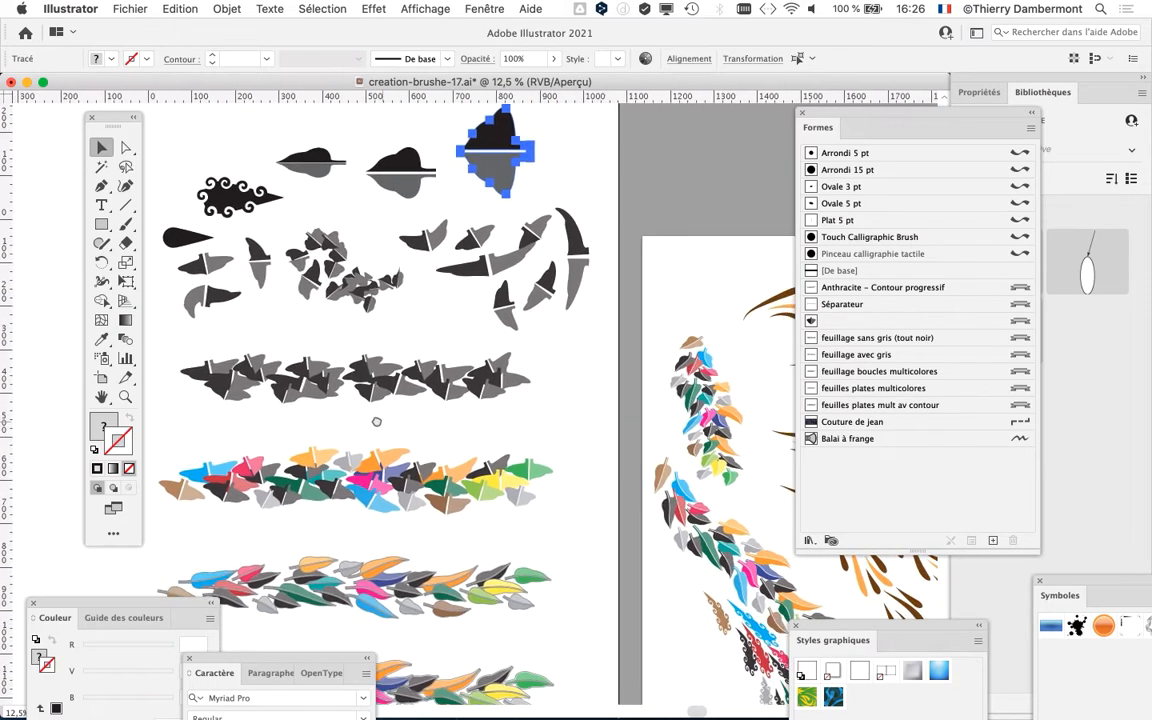
Move the toolbox aside, bring the Formes panel next to the leaf models, and display its brushes as thumbnails
left_click_drag(110, 118, 81, 121)
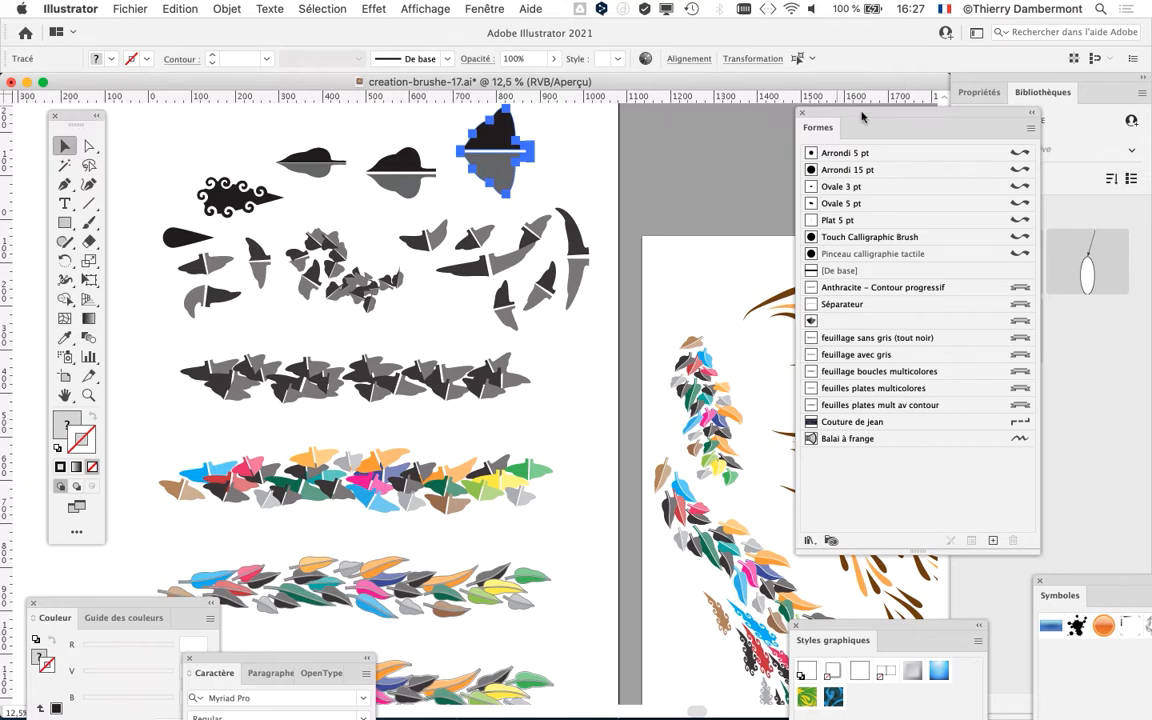
left_click_drag(865, 124, 645, 130)
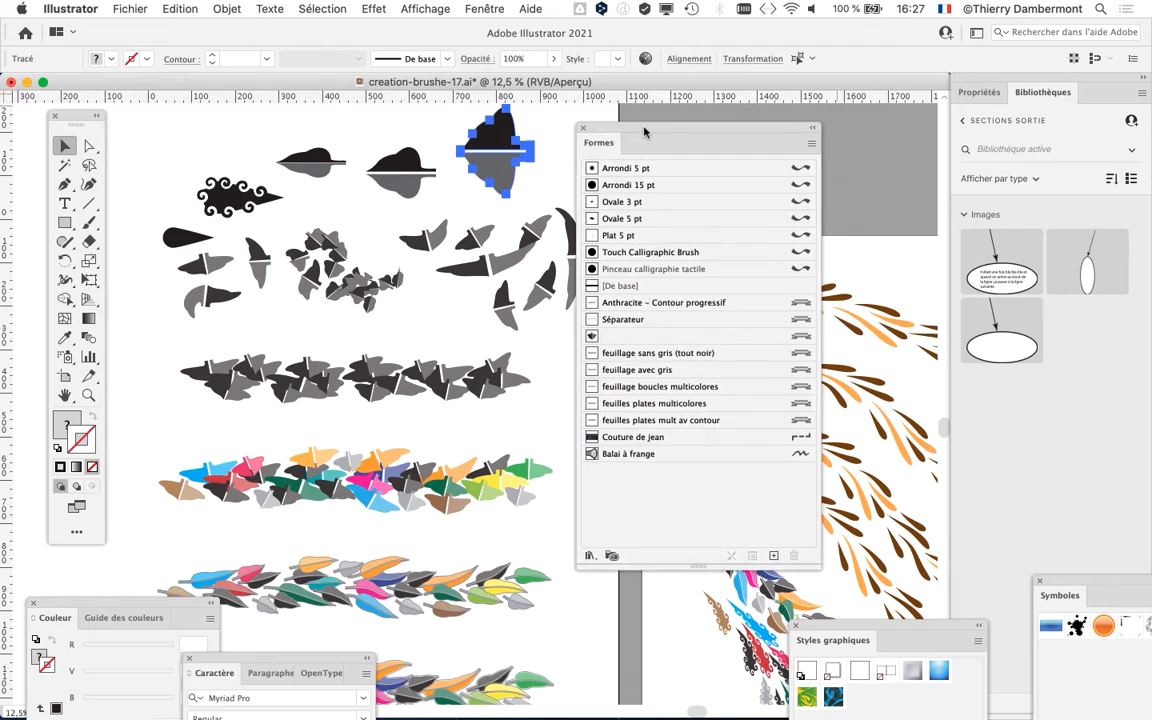
left_click(811, 144)
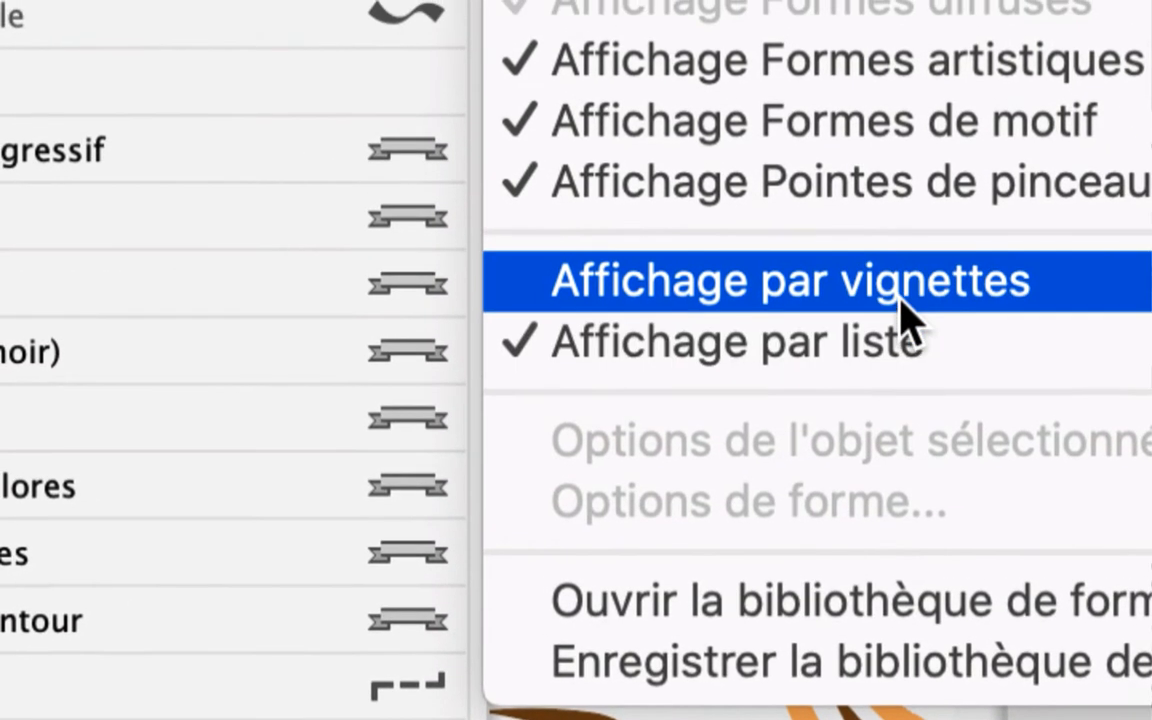
left_click(905, 255)
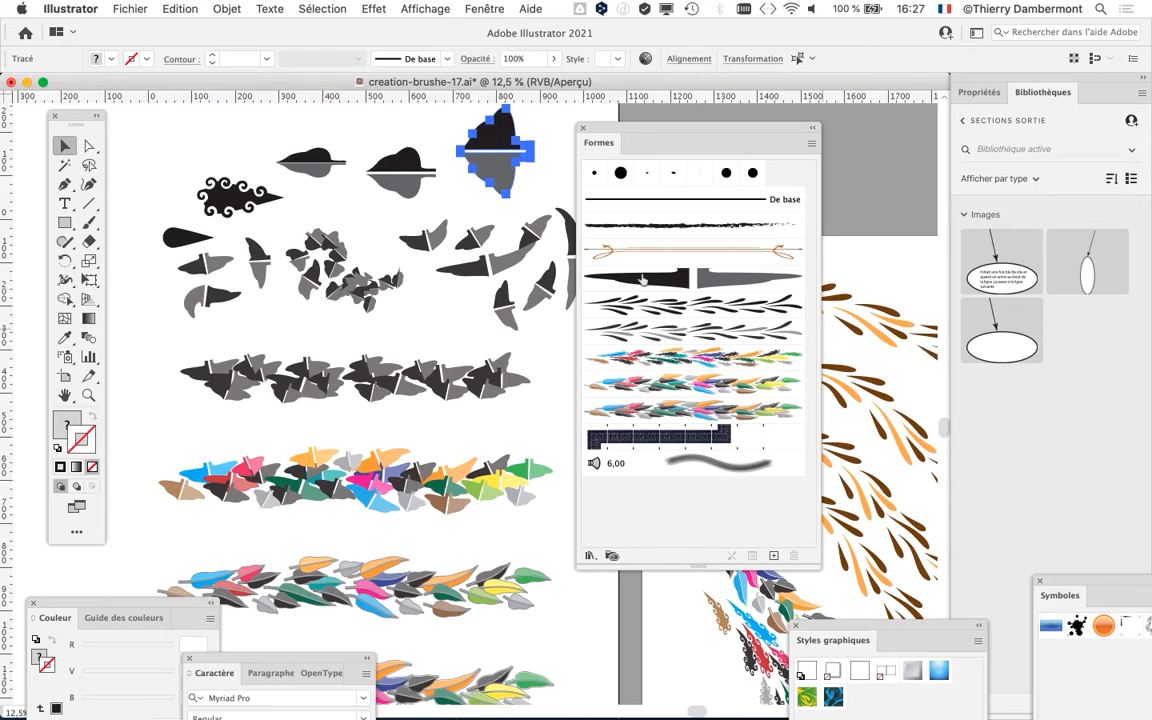
Point out the leaf brush's orientation against its model, move the Formes panel off the artwork, and deselect the stretched leaf
left_click_drag(520, 147, 632, 274)
left_click_drag(628, 128, 773, 136)
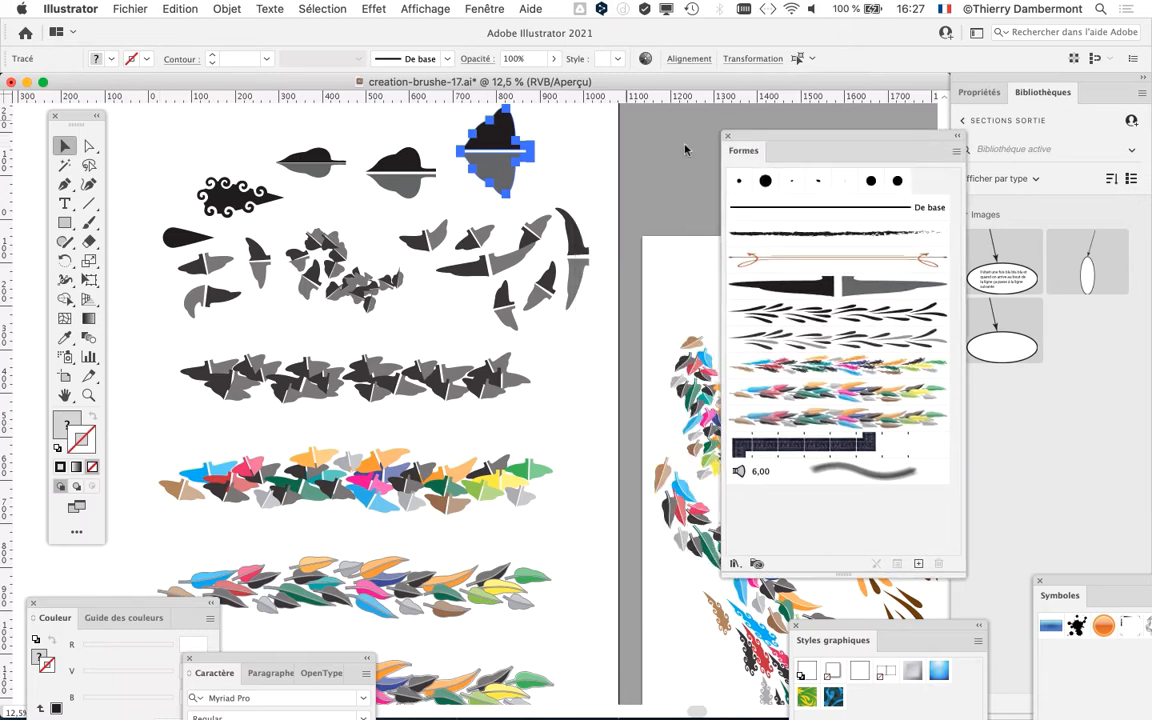
left_click_drag(576, 160, 547, 220)
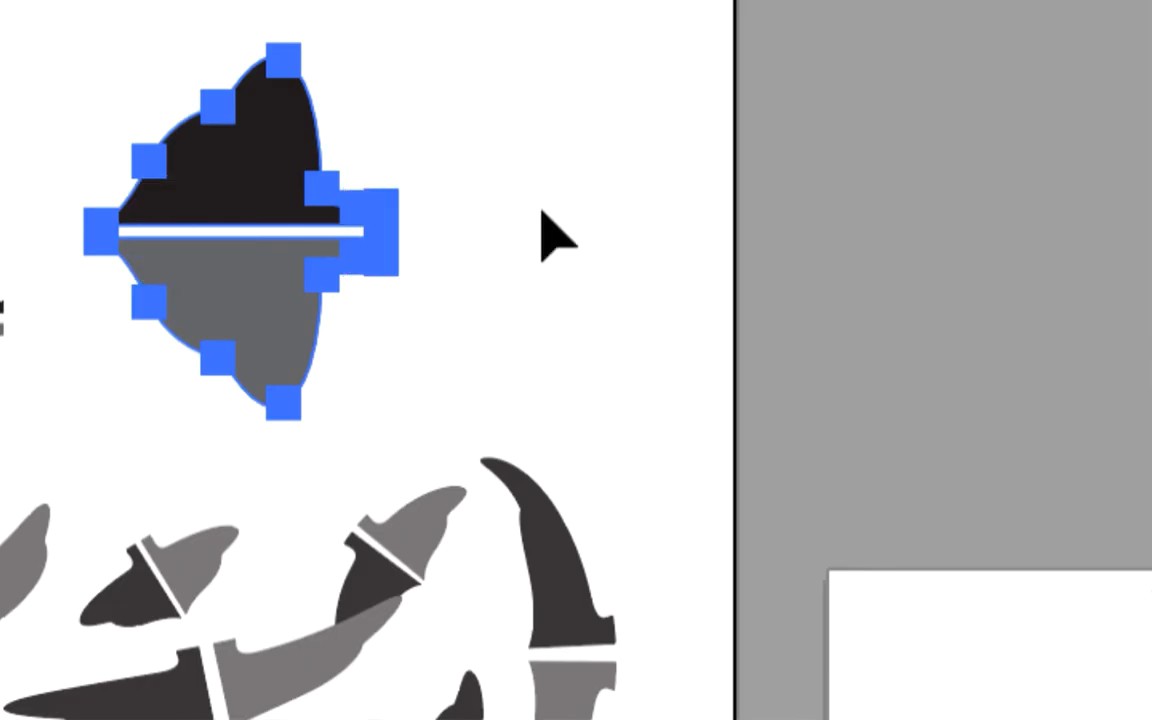
left_click(538, 207)
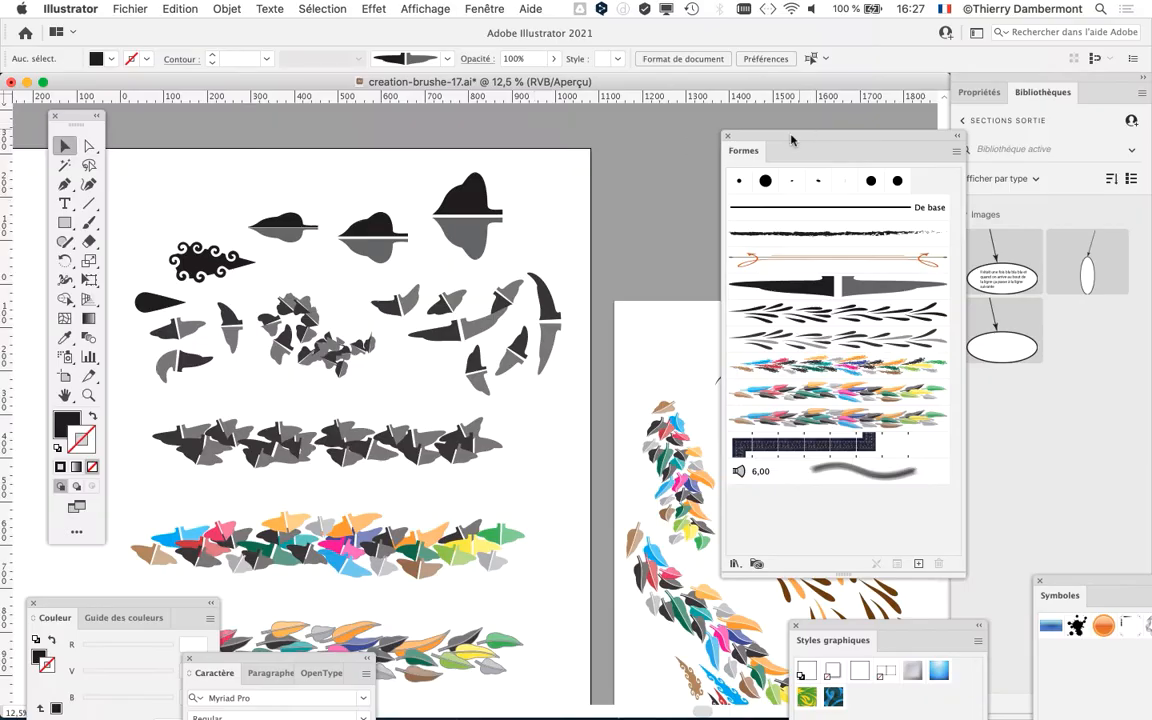
left_click_drag(791, 140, 824, 121)
Set the two-tone leaf art brush's direction to right-to-left and apply the change to existing strokes
scroll(308, 468, "up", 2)
scroll(308, 468, "up", 1)
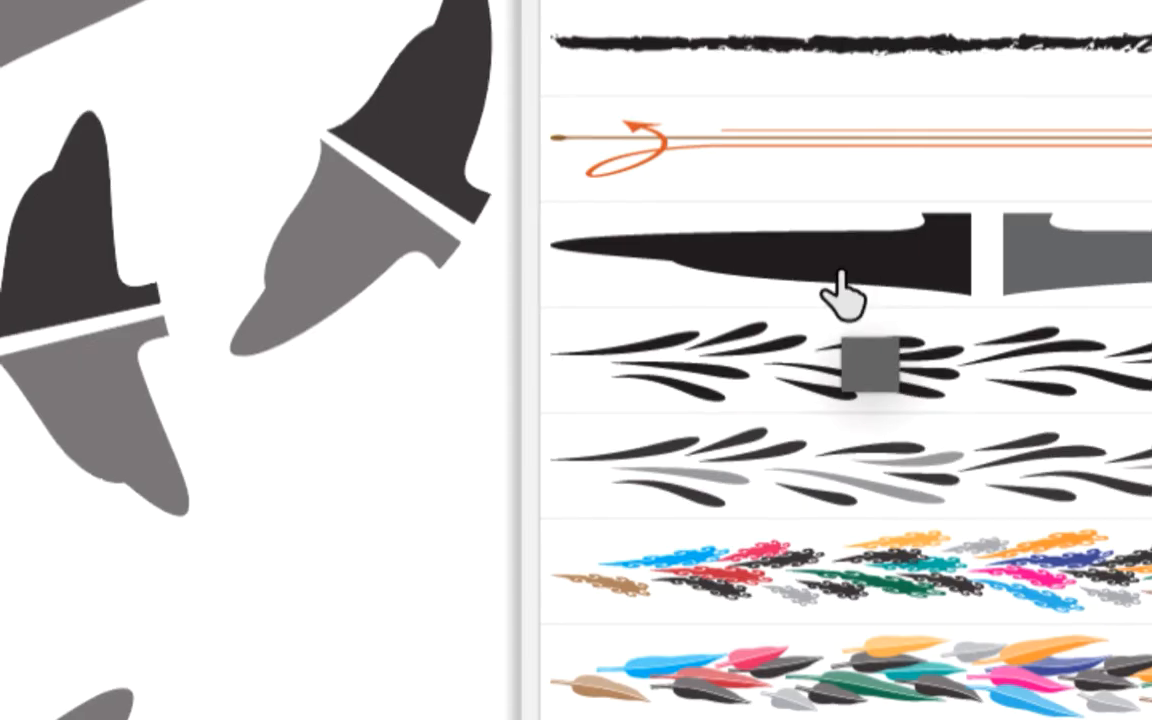
left_click(840, 274)
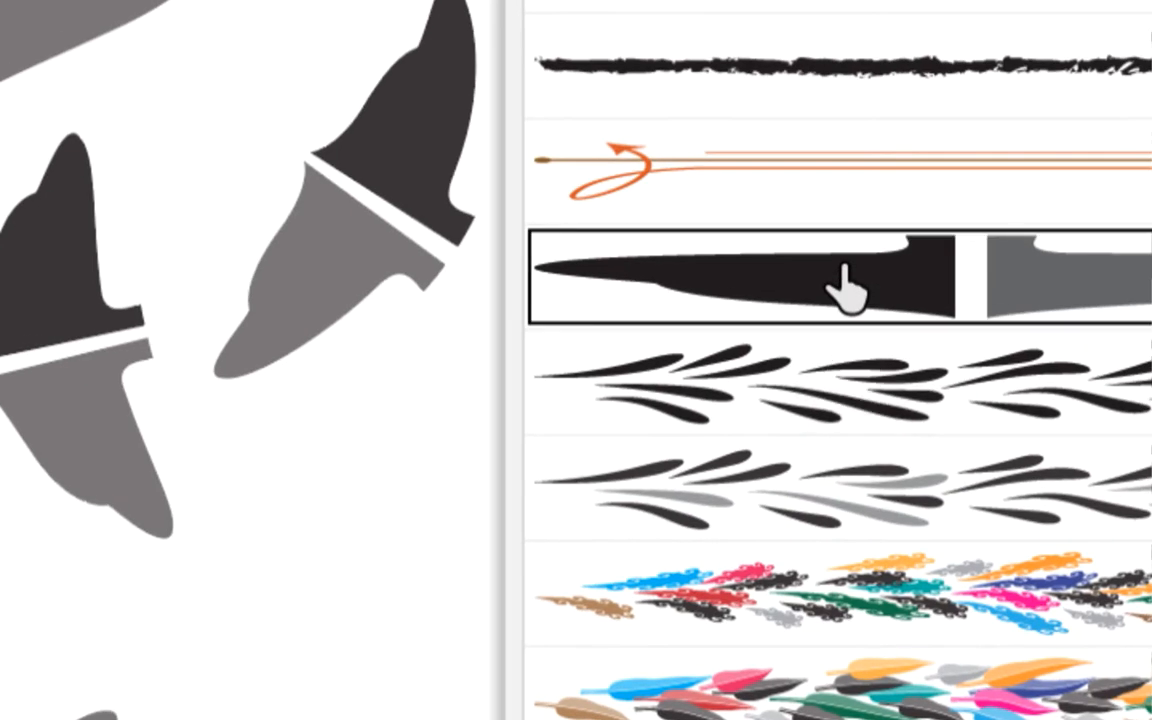
double_click(848, 285)
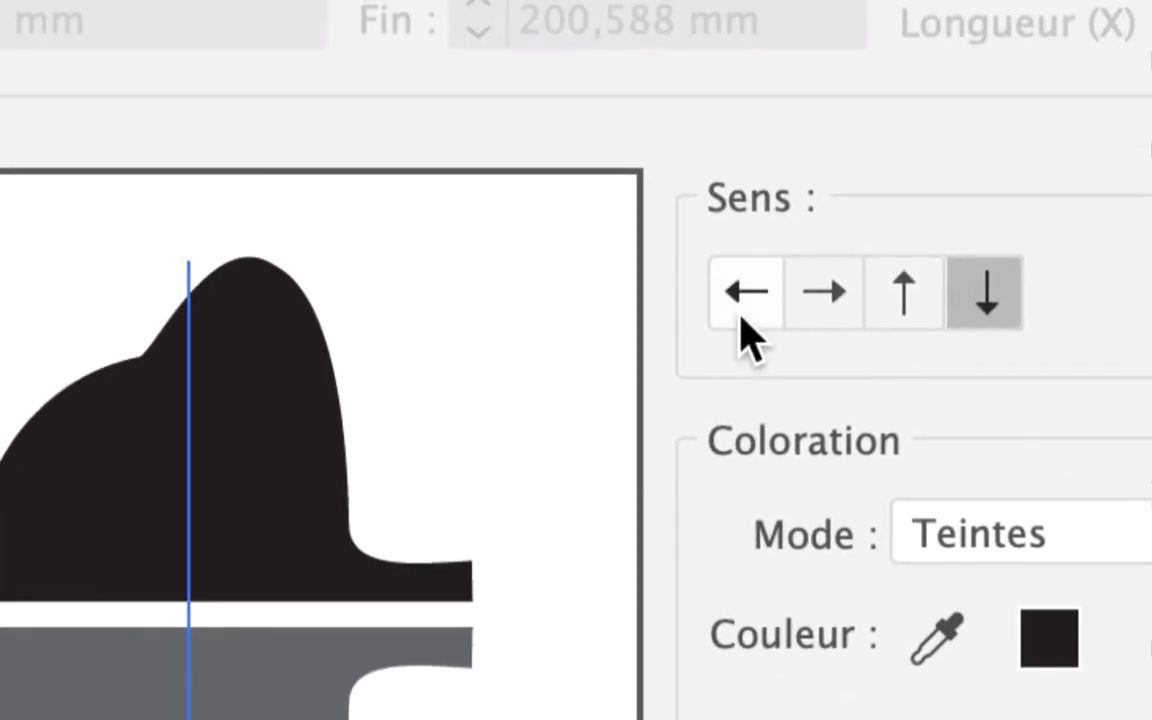
left_click(742, 300)
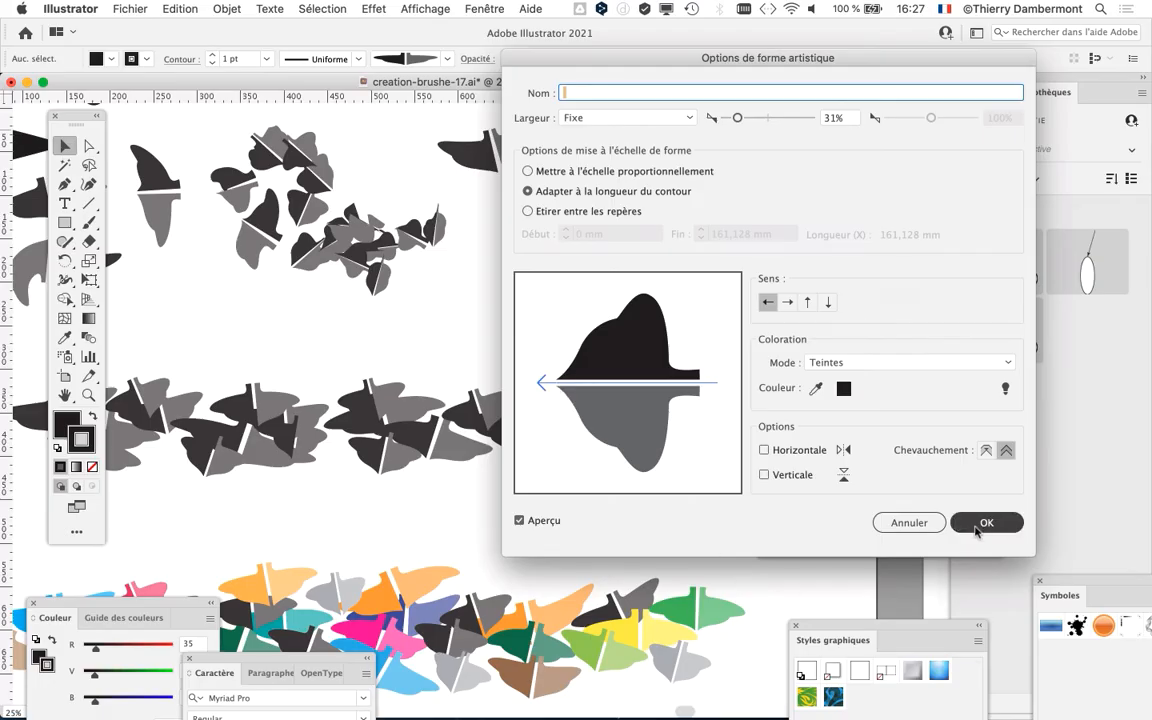
left_click(977, 525)
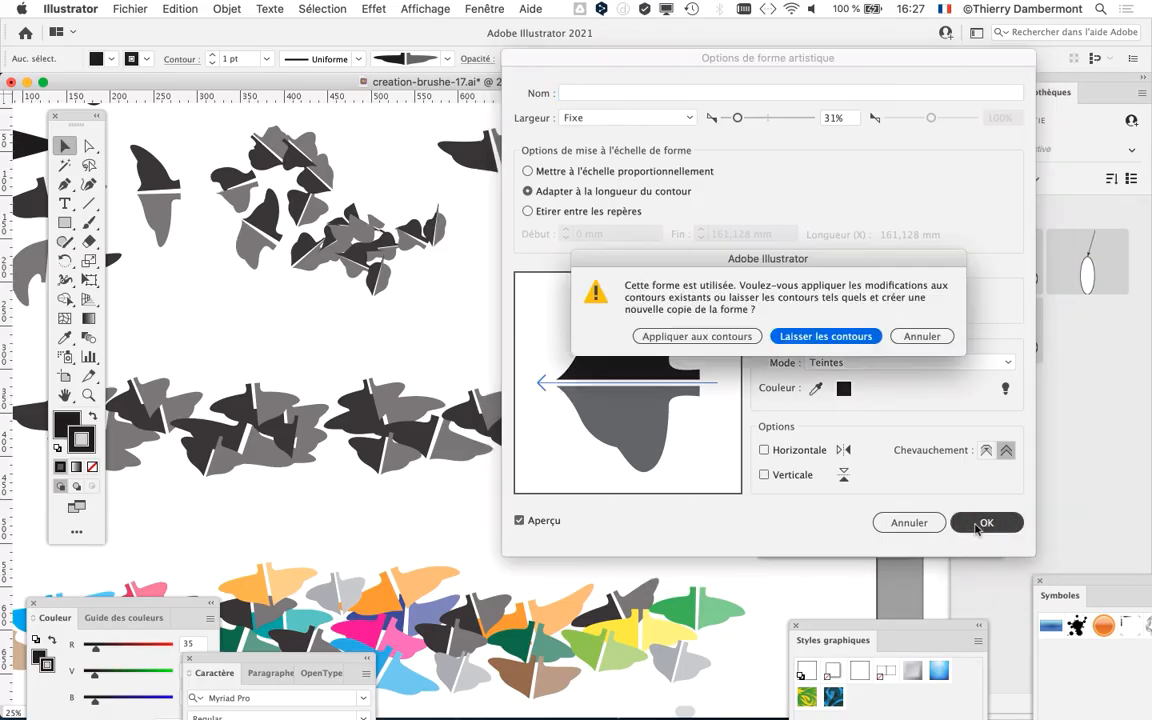
left_click(688, 337)
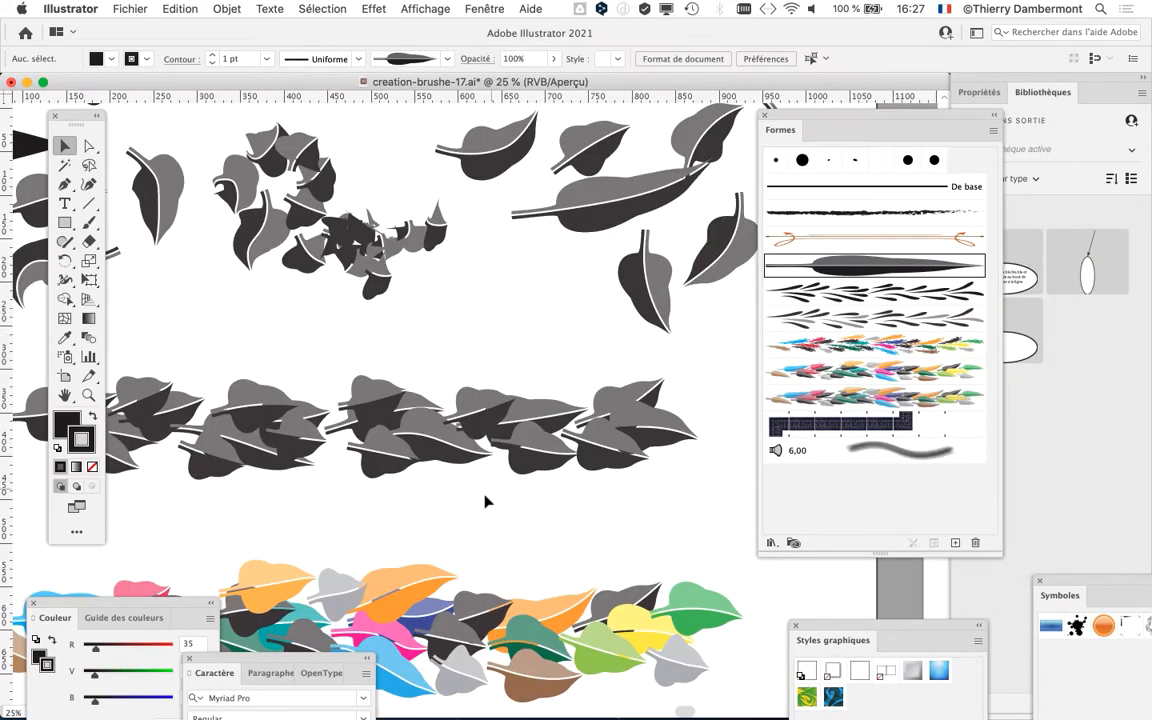
Examine the leaf garlands with the Formes panel moved clear, and display the artwork in outline mode to inspect the leaf contours
scroll(484, 500, "down", 10)
scroll(484, 500, "left", 5)
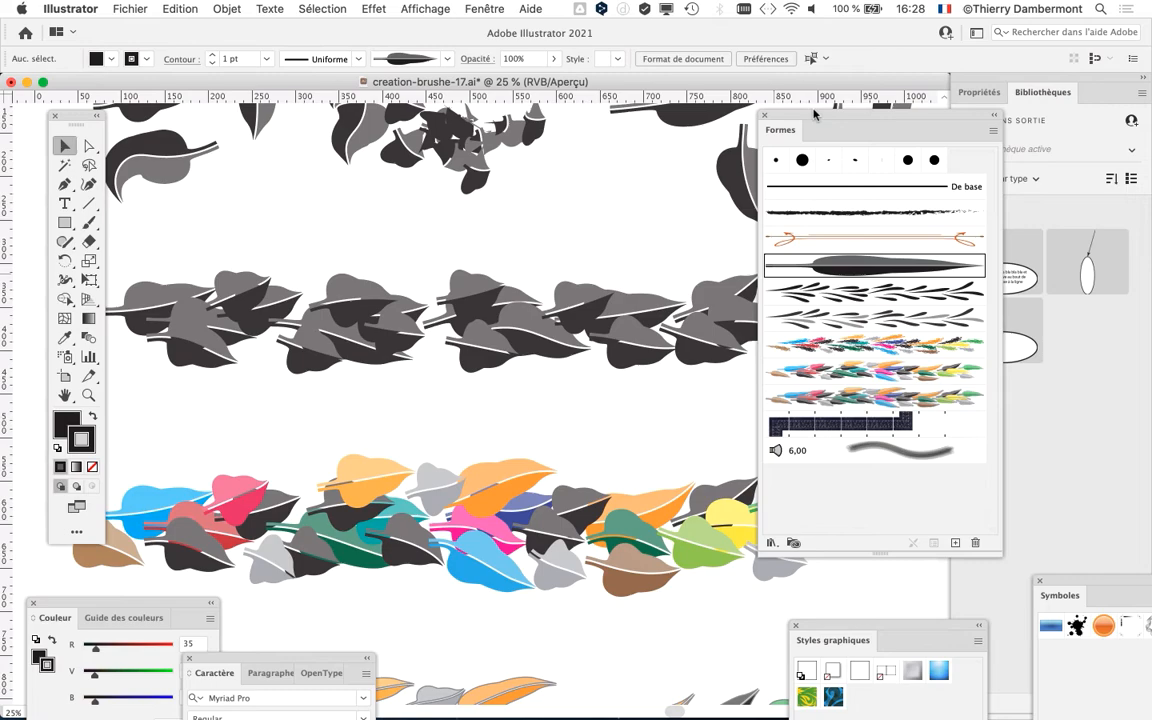
left_click_drag(814, 115, 902, 111)
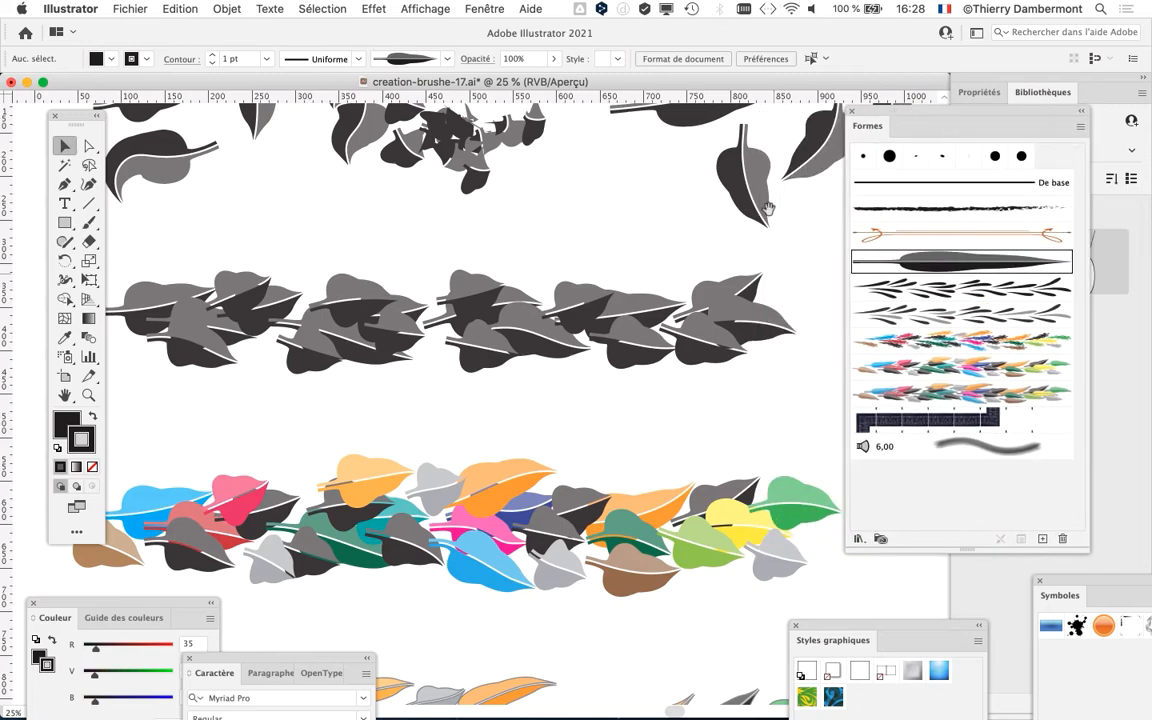
scroll(625, 188, "down", 5)
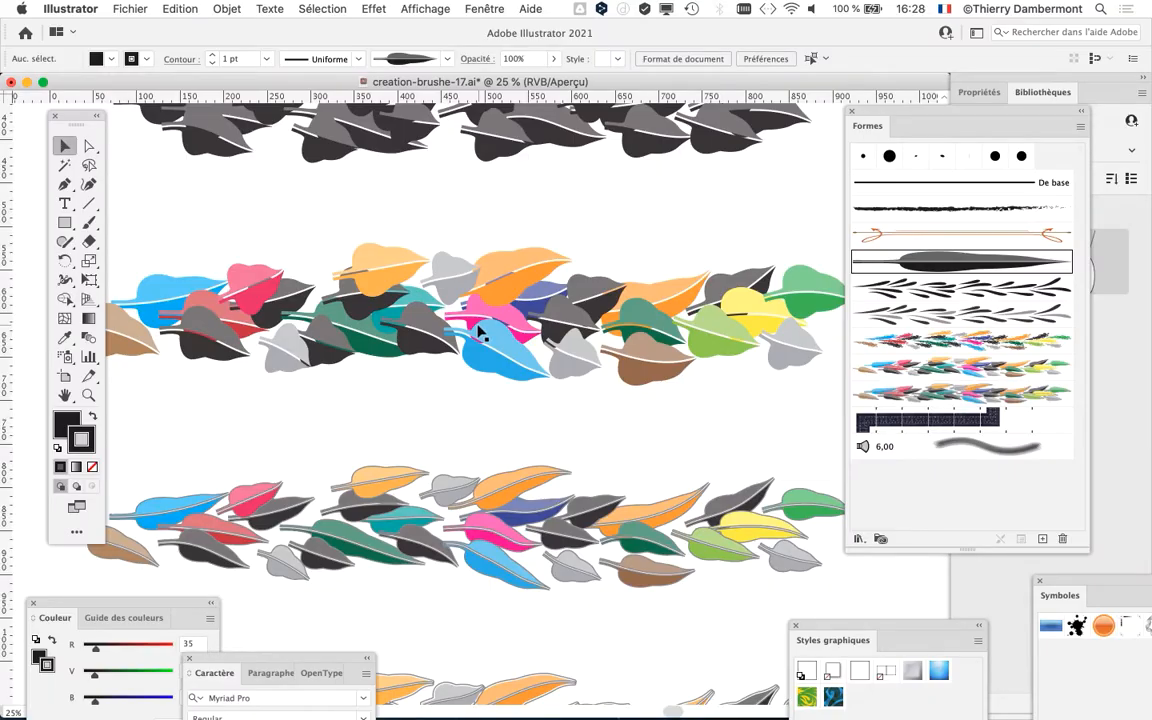
scroll(500, 380, "down", 4)
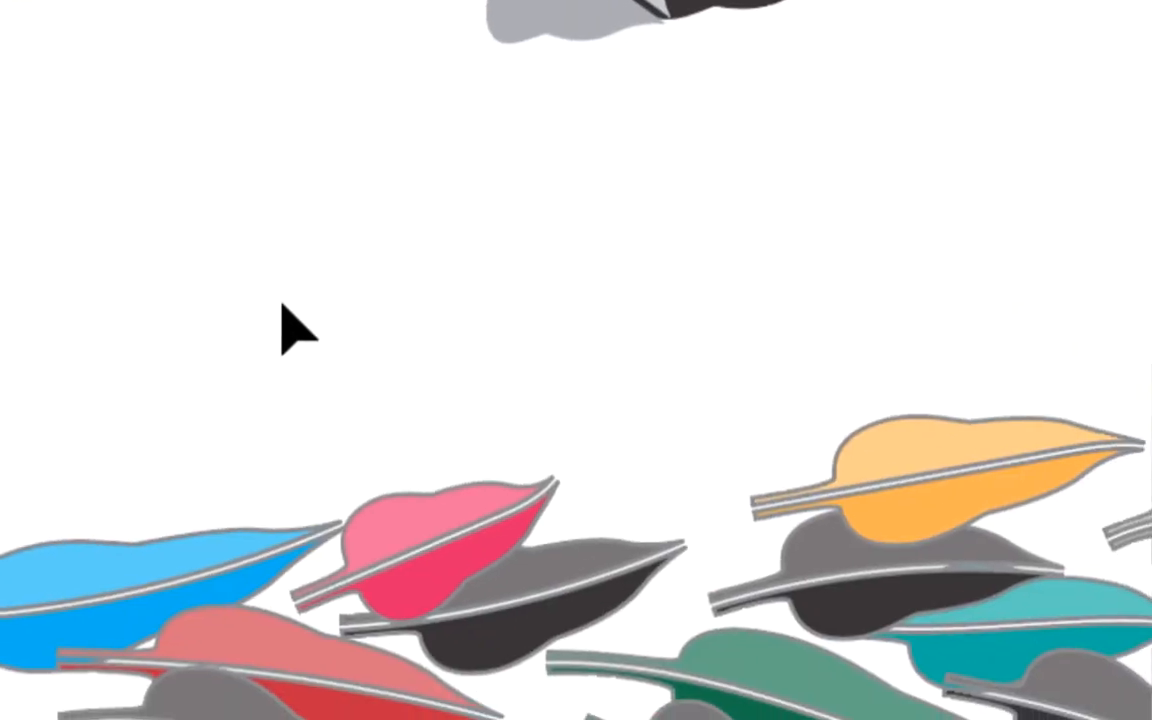
key("ctrl+y")
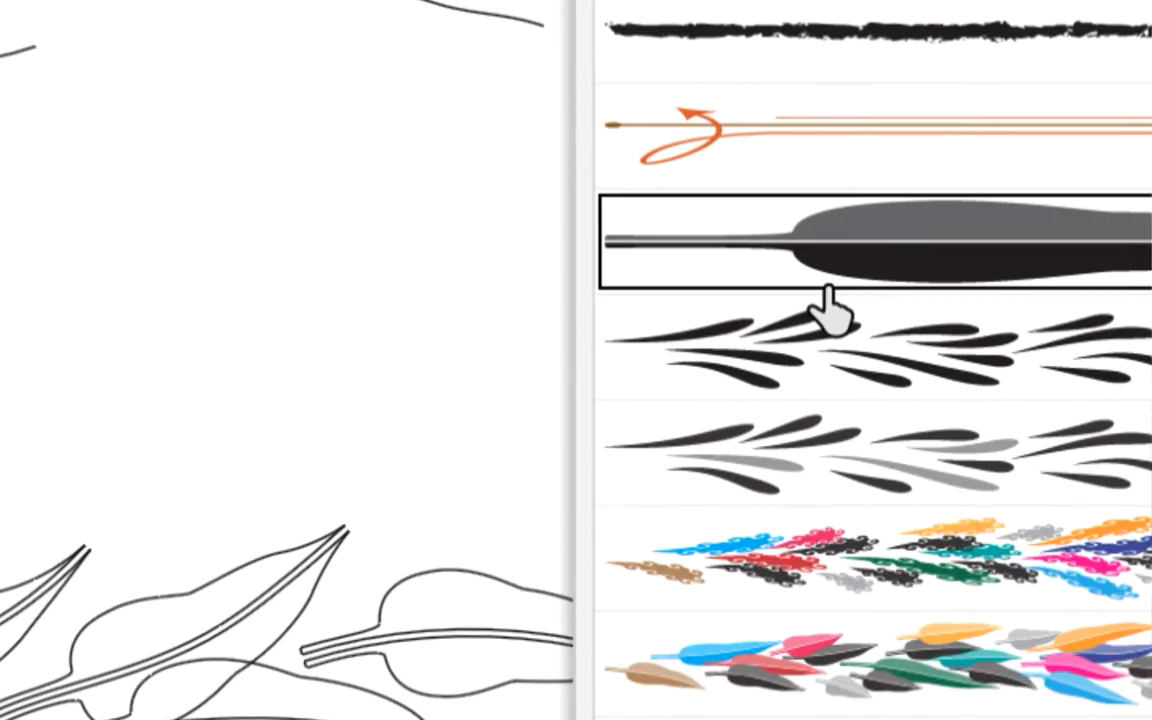
Compare the paths of the upper and lower garlands in outline mode, and return the artwork to preview to examine the coloured leaves
left_click(830, 309)
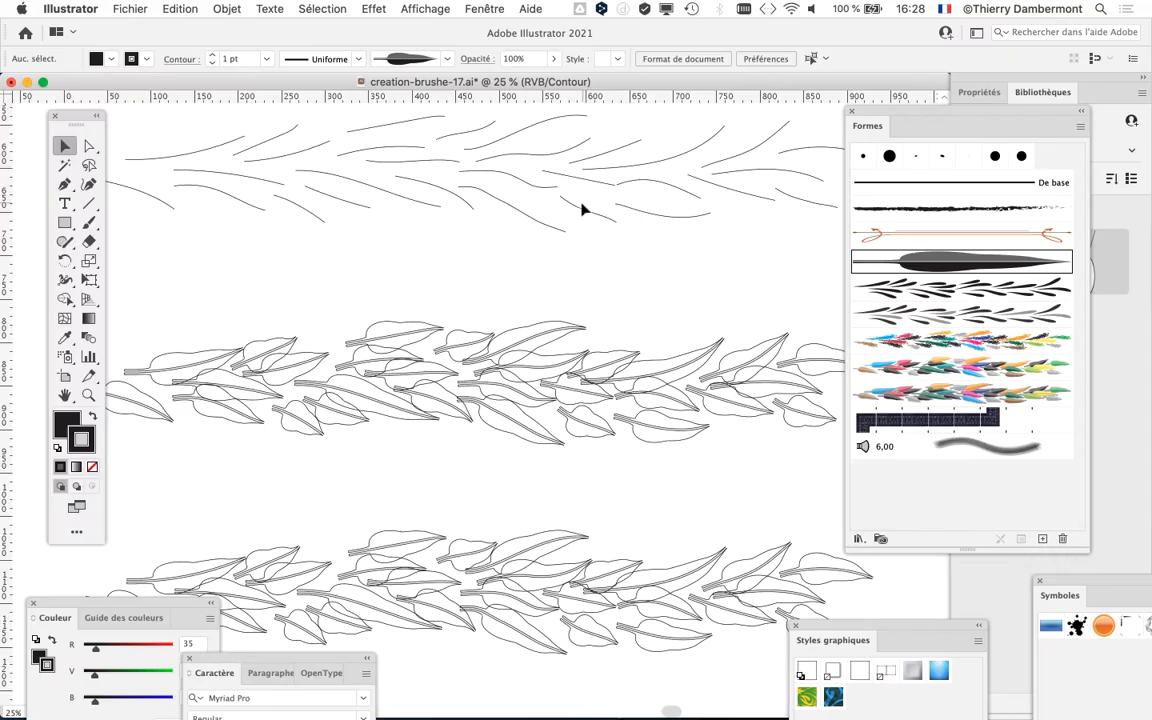
scroll(582, 205, "down", 1)
left_click_drag(573, 247, 532, 430)
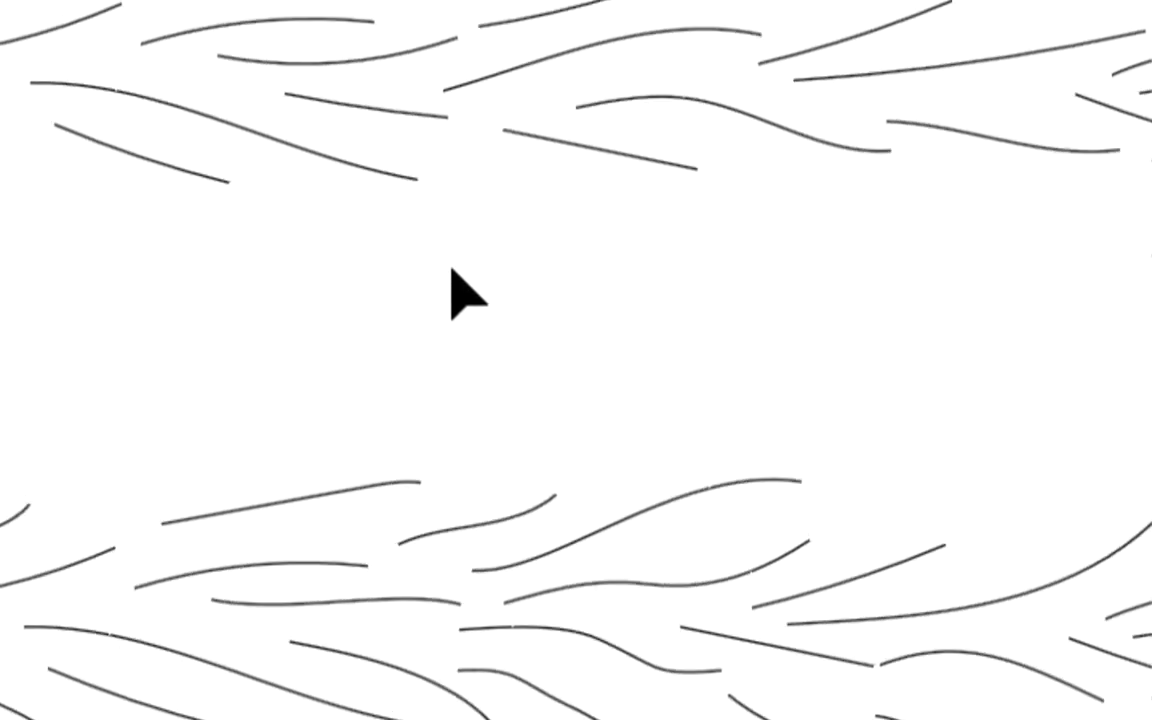
scroll(454, 277, "down", 5)
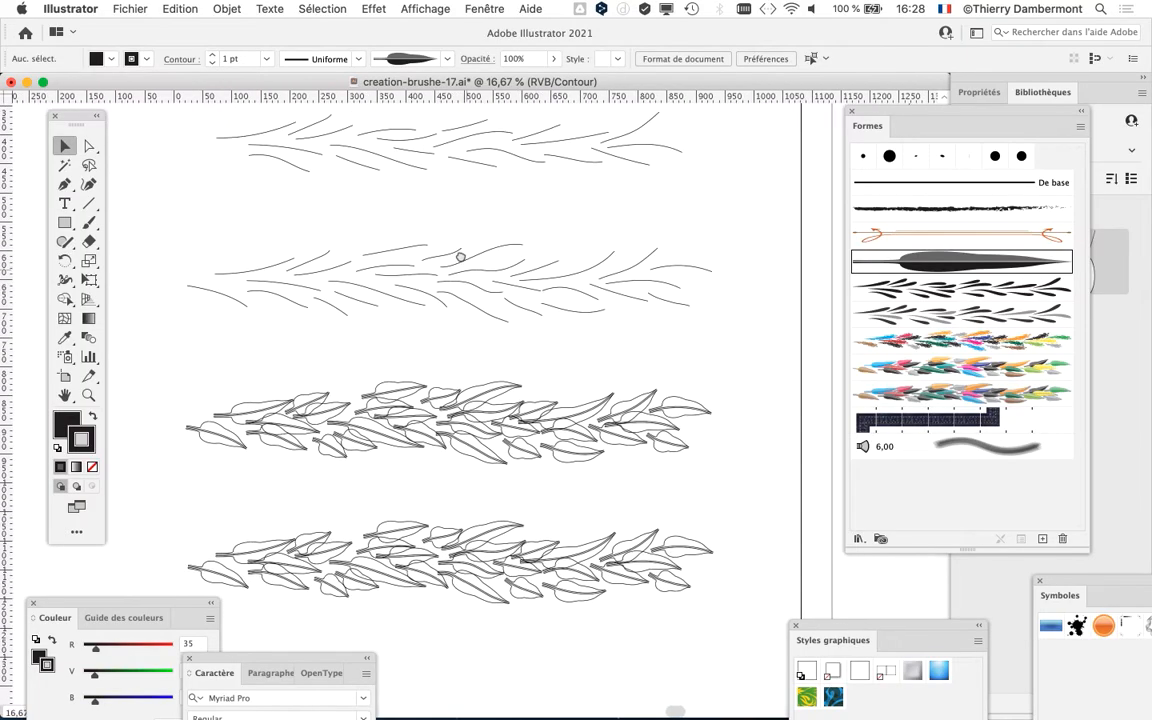
scroll(435, 342, "down", 3)
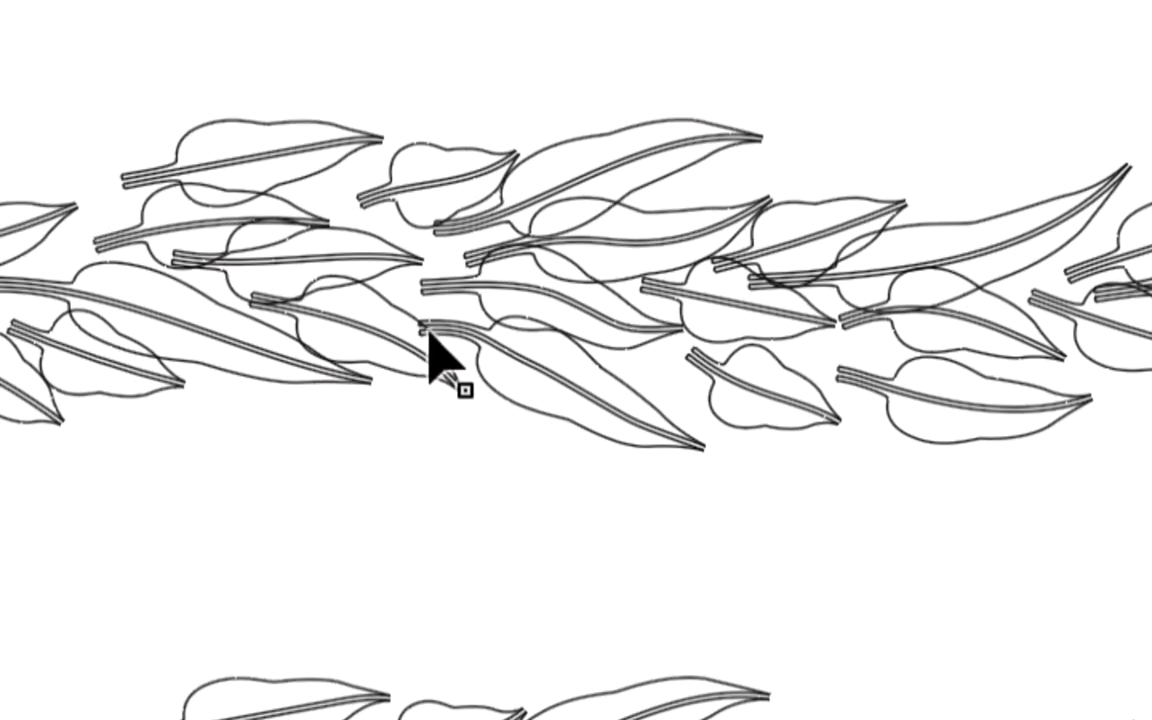
scroll(435, 342, "down", 5)
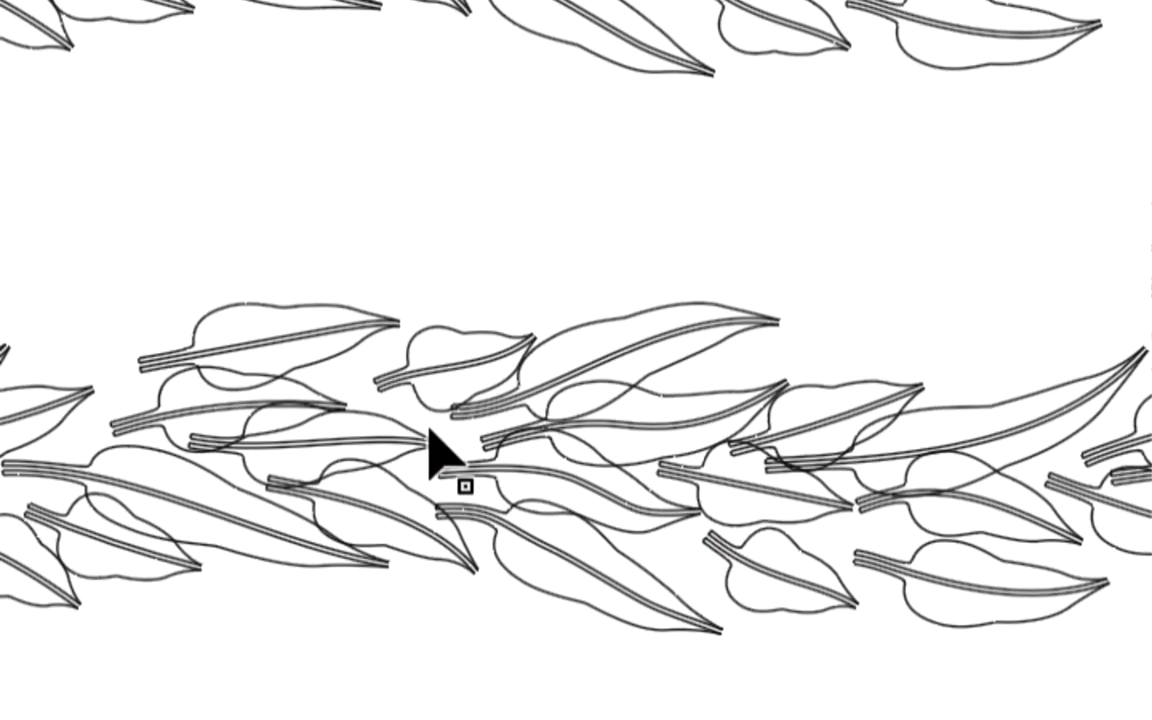
scroll(429, 431, "up", 5)
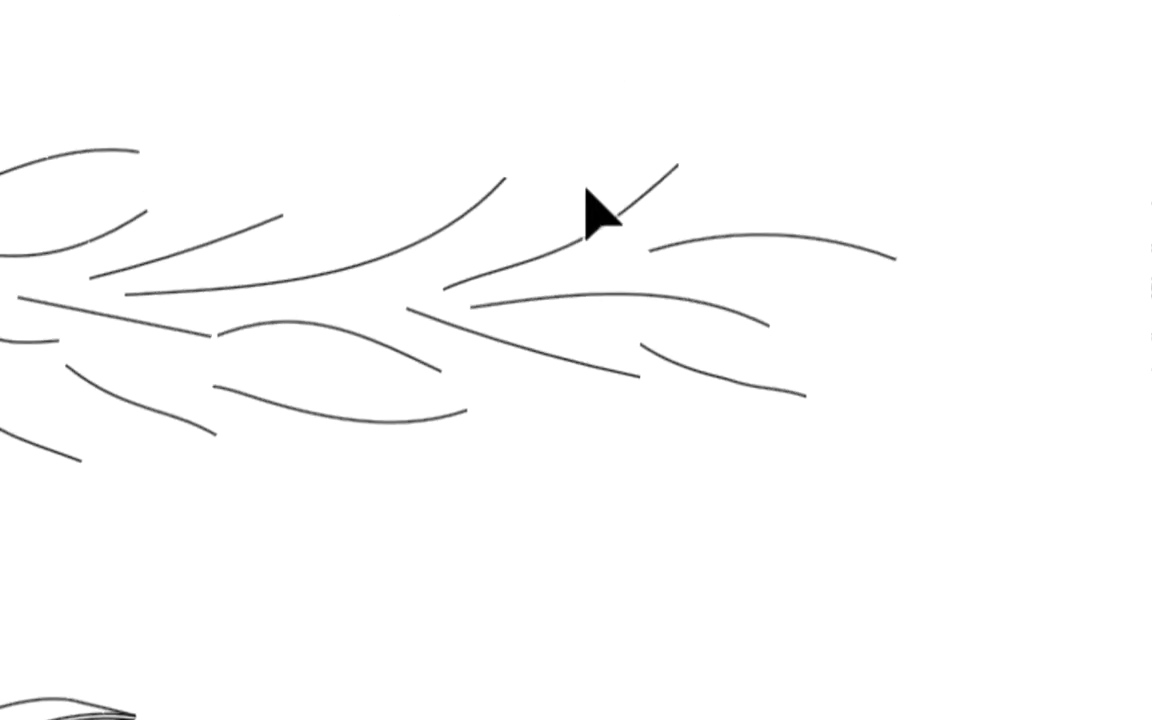
scroll(589, 186, "up", 2)
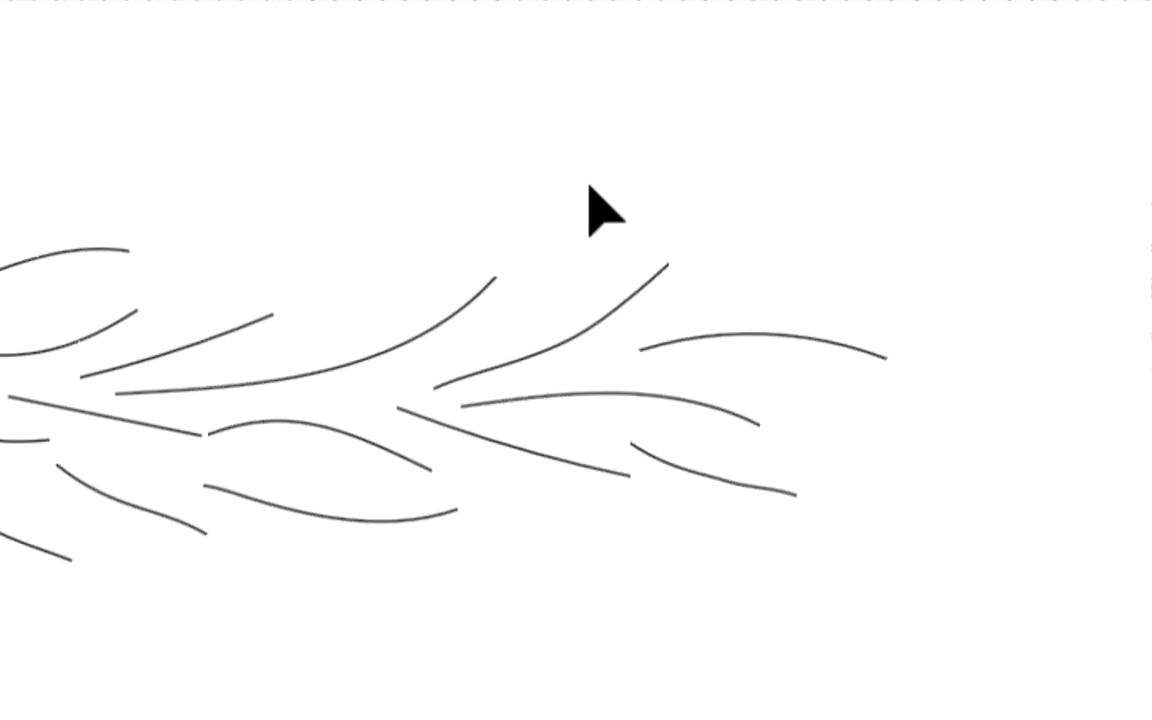
scroll(589, 186, "up", 1)
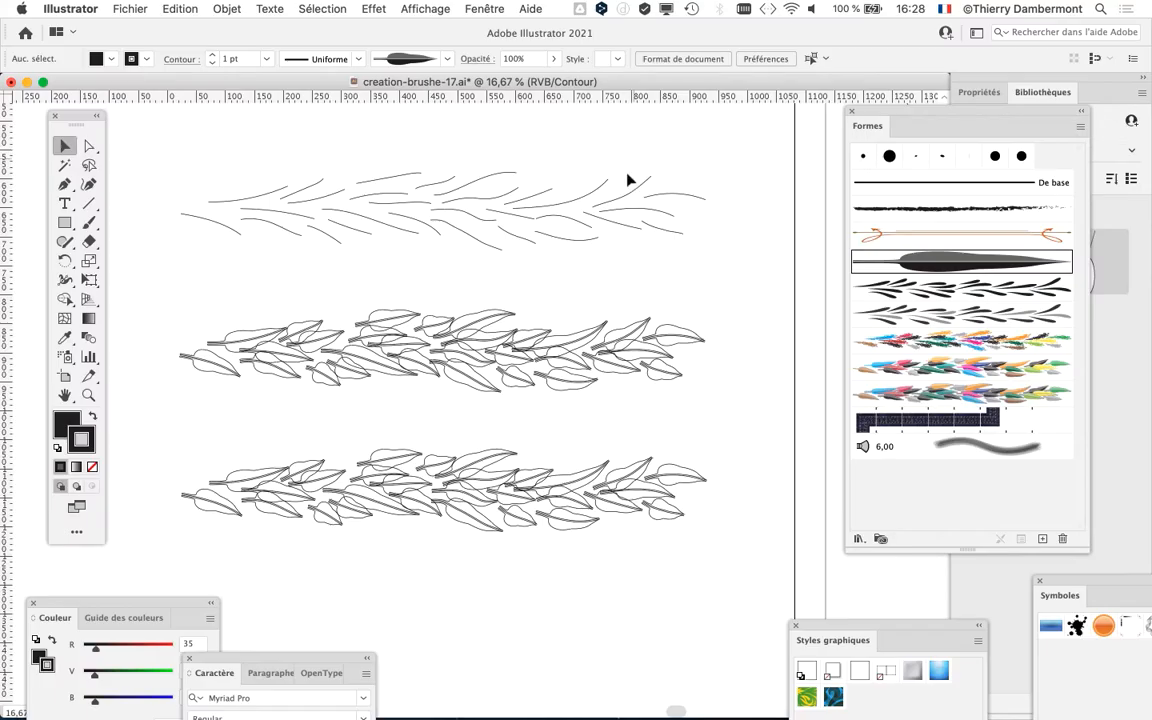
scroll(627, 180, "up", 3)
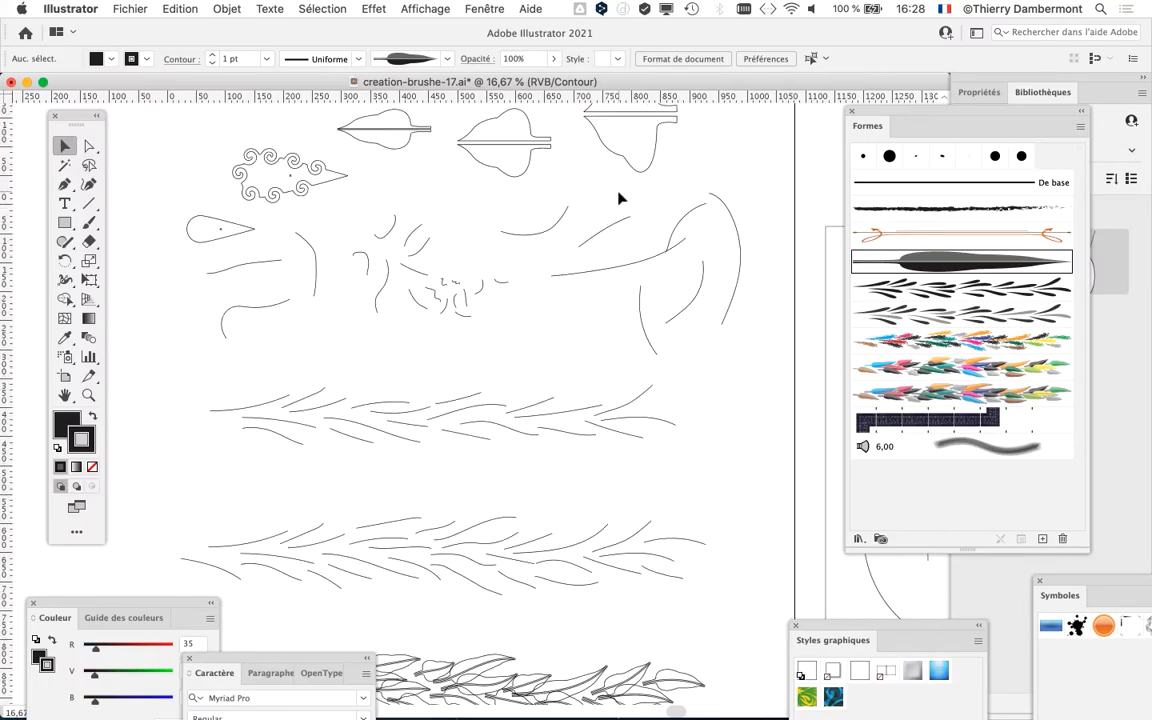
scroll(619, 200, "down", 2)
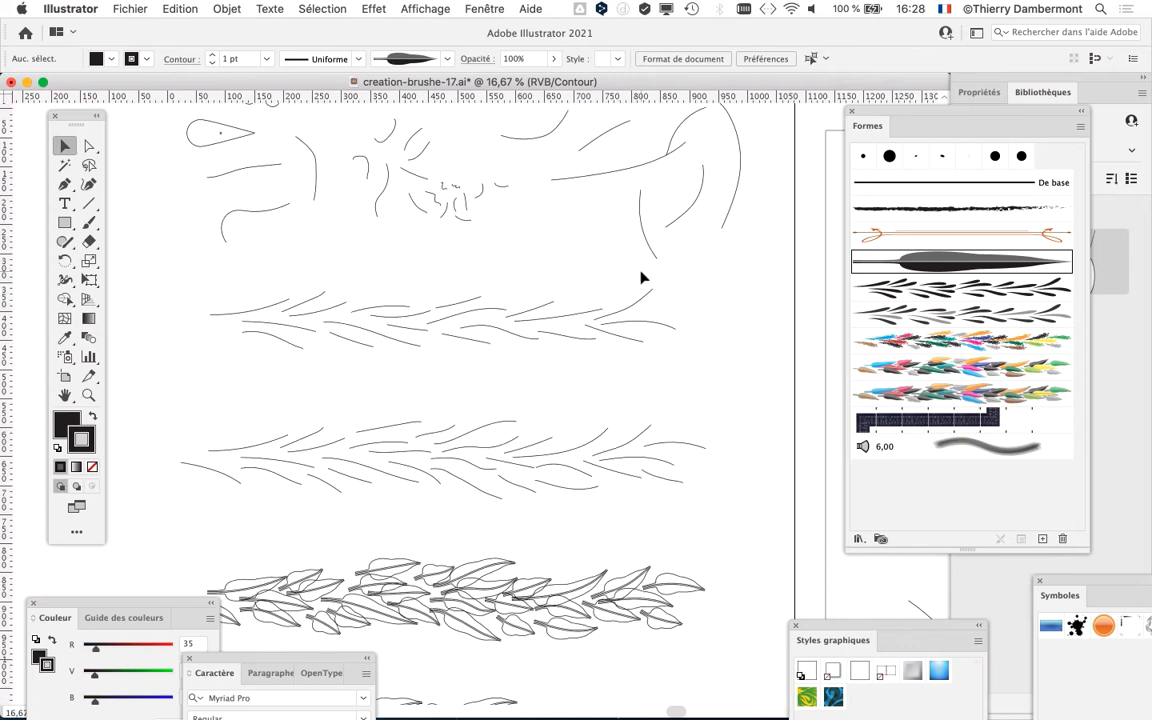
key("super+y")
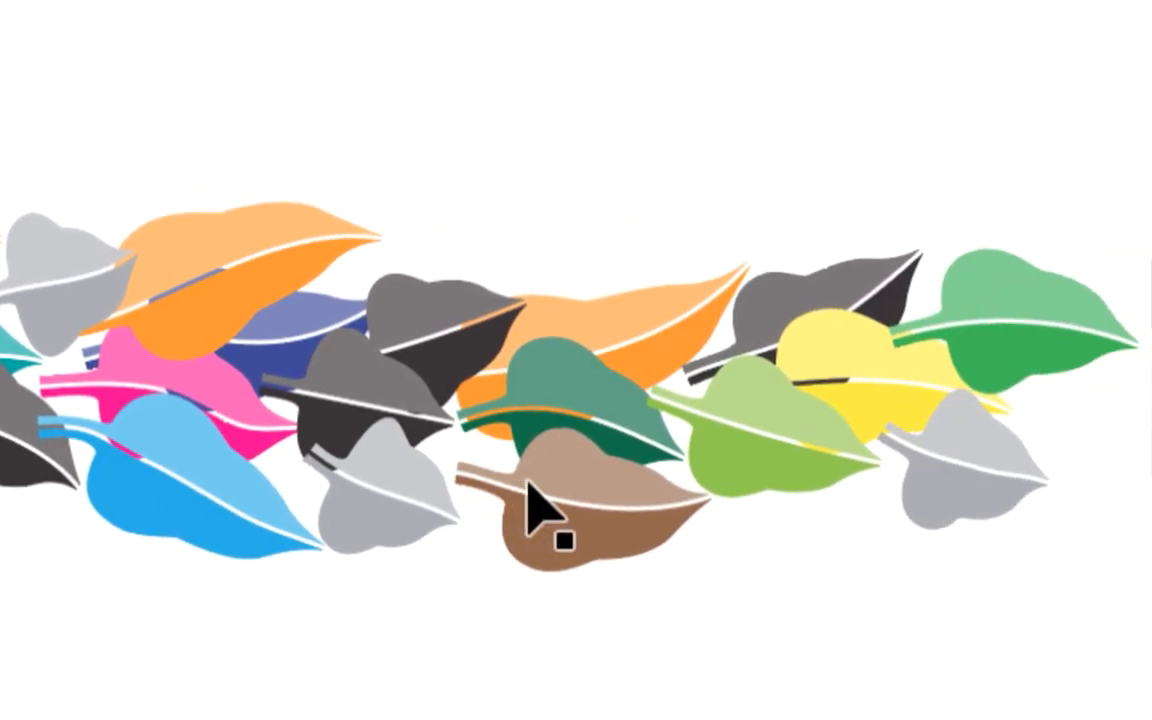
scroll(580, 477, "left", 1)
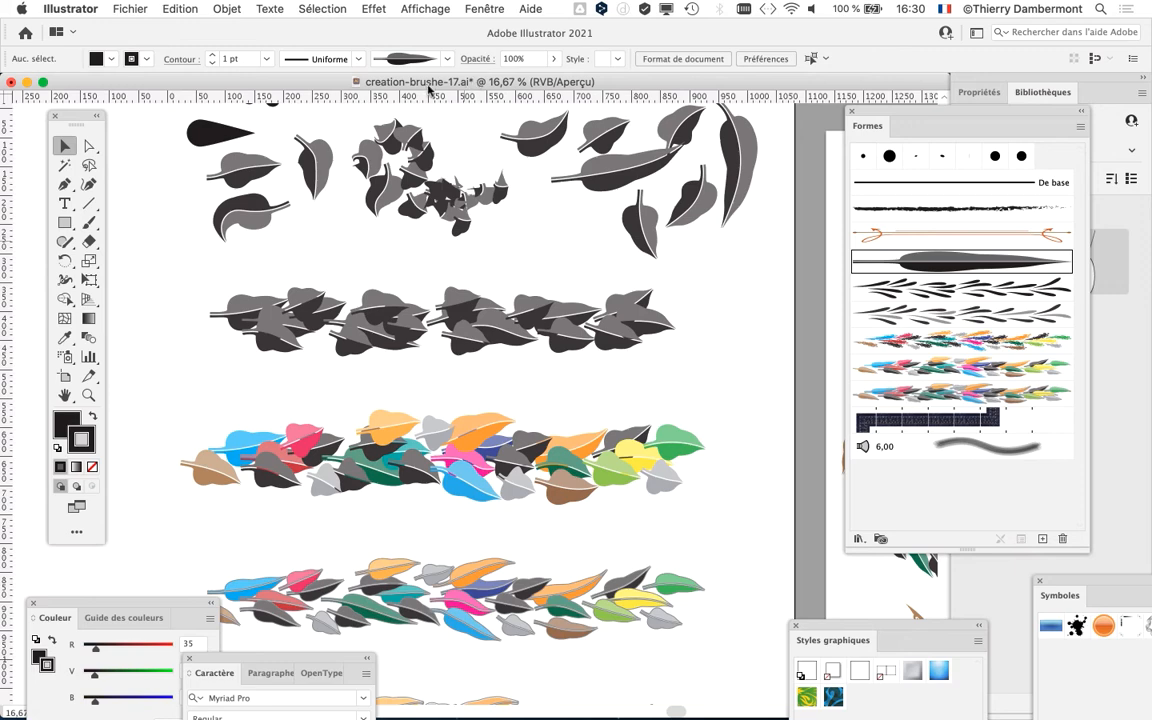
Save the document as creation-brushe-18.ai in the teddy bear 16 folder, keeping the default Illustrator 2020 options
left_click(130, 9)
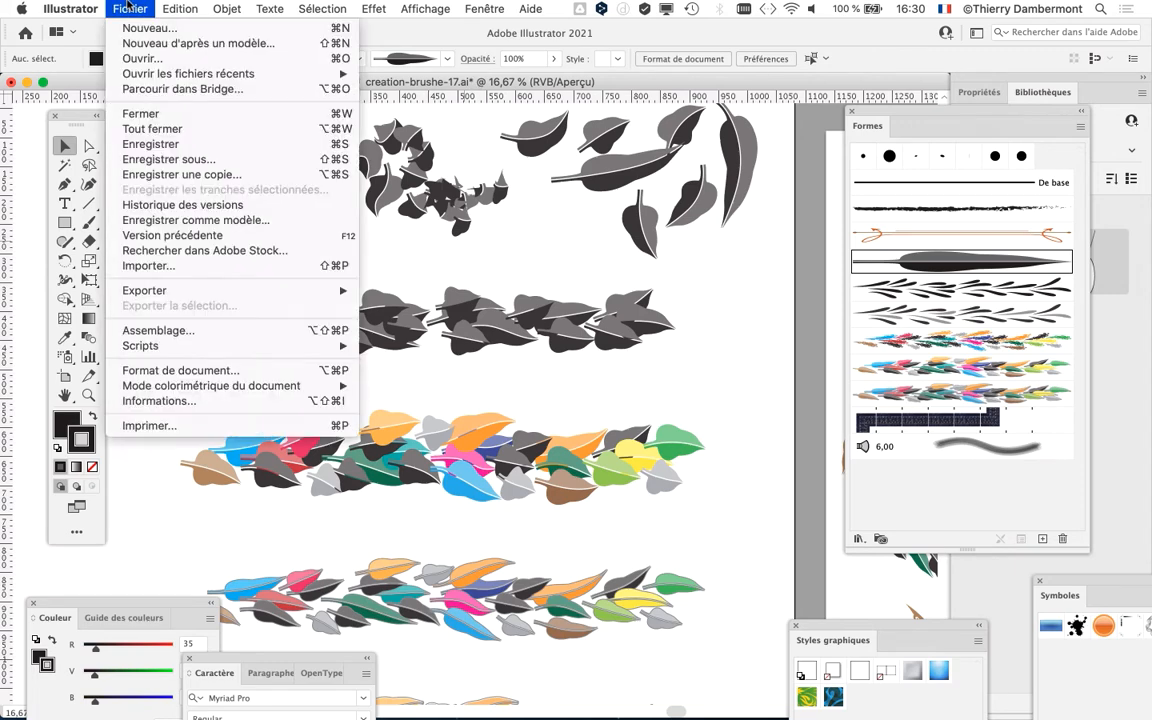
left_click(198, 158)
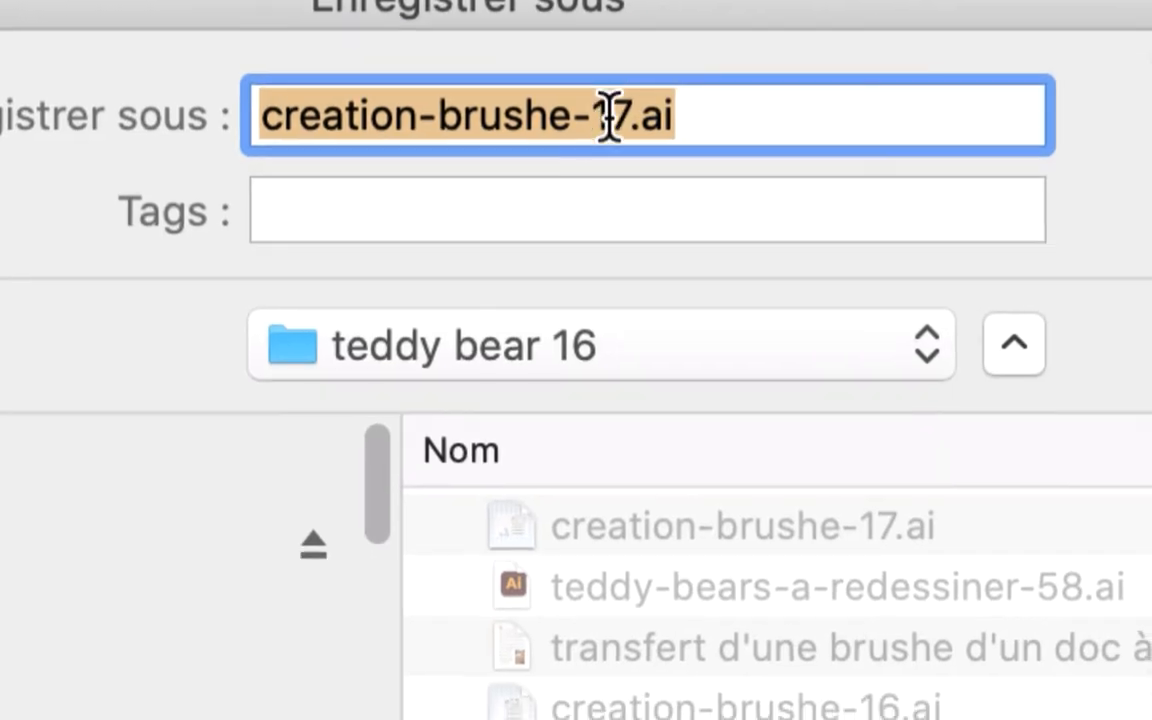
left_click(610, 118)
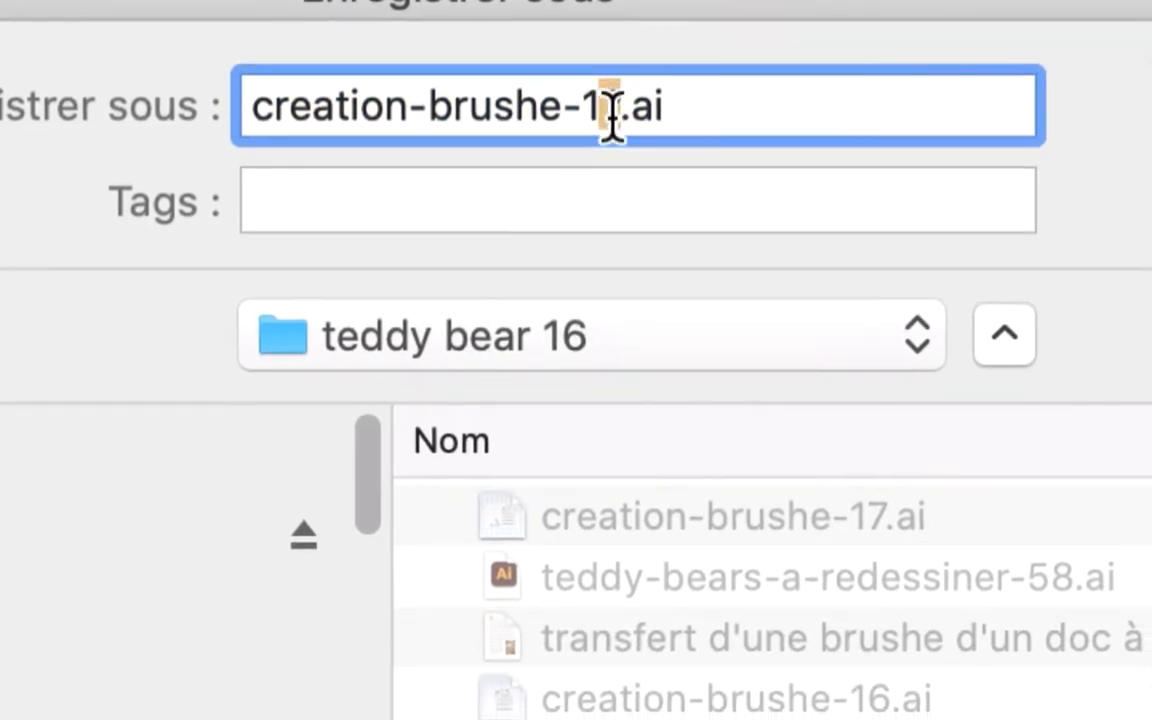
left_click_drag(613, 118, 625, 150)
type("8")
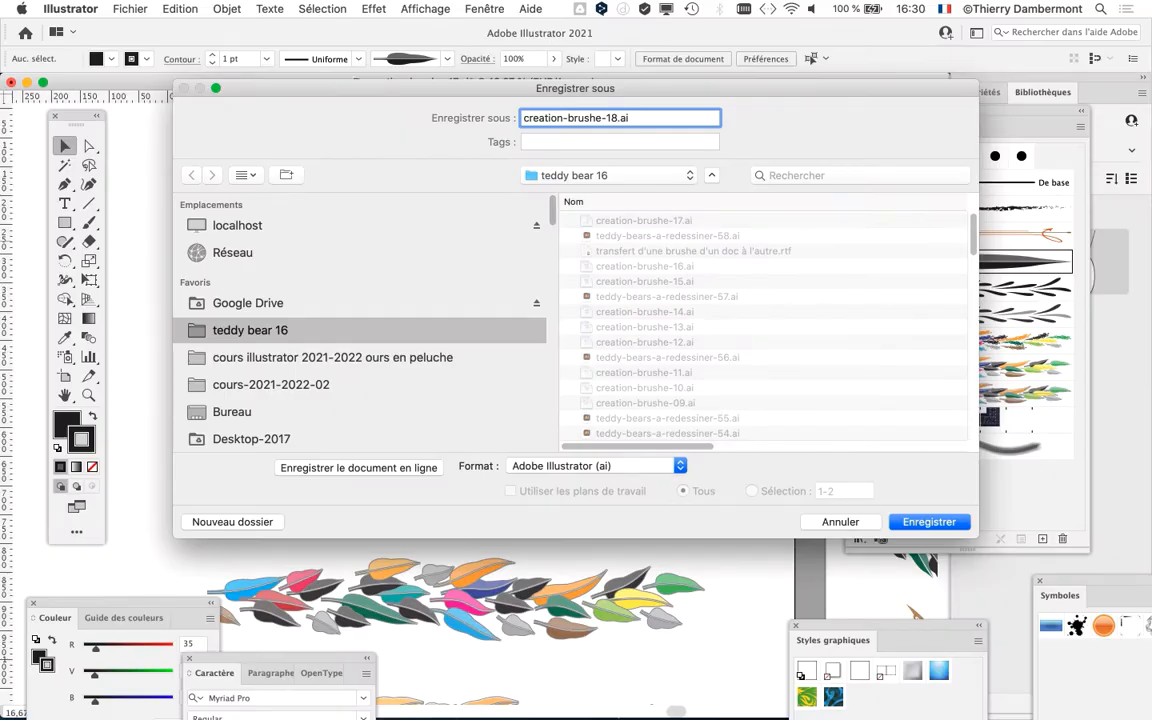
key("Return")
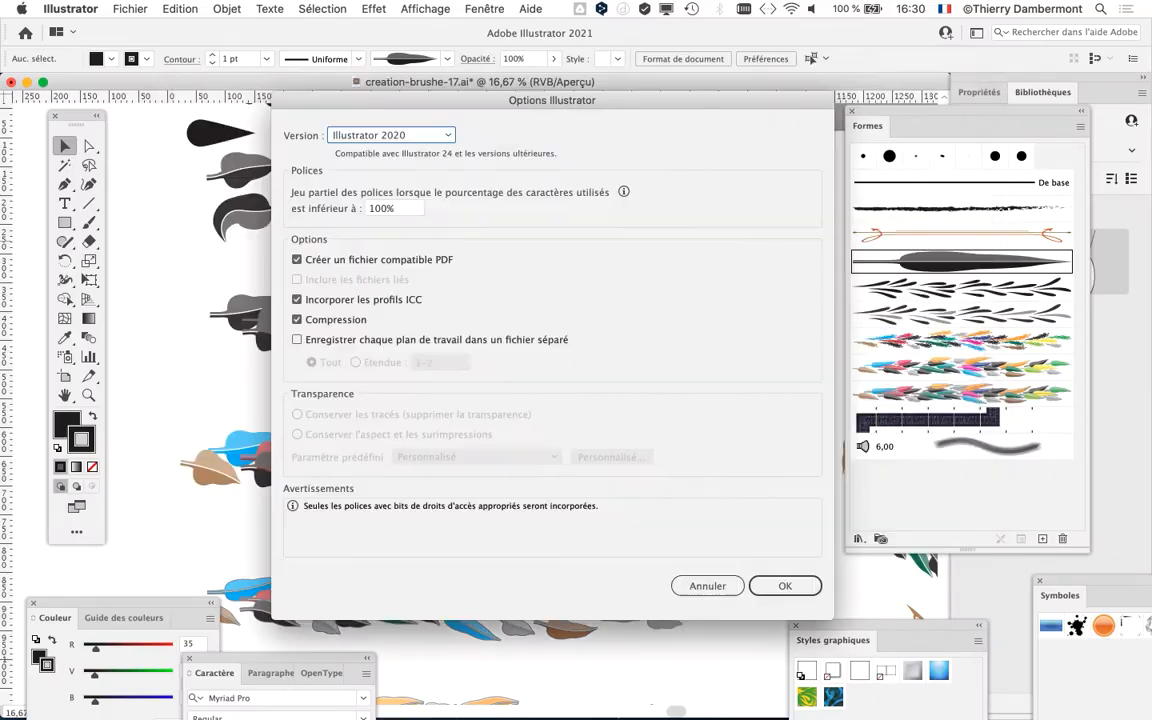
key("Return")
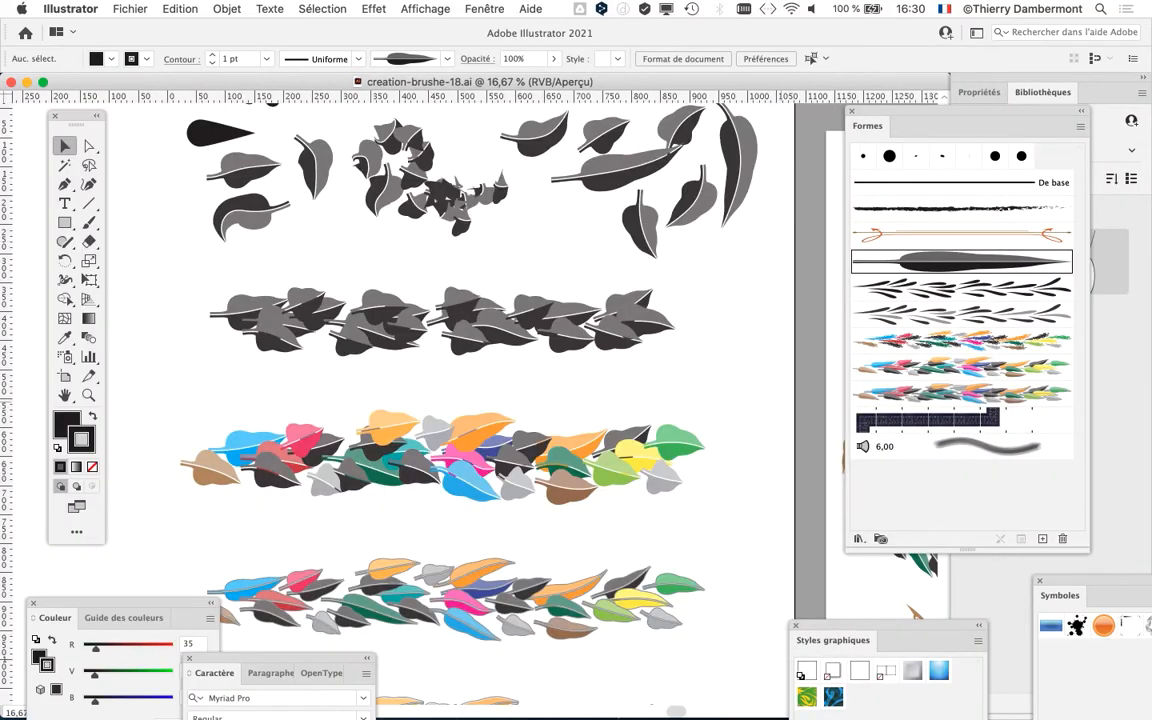
Set the fill colour to none and bring the grey leaf garland into close view at 50 %
key("slash")
key("super+equal")
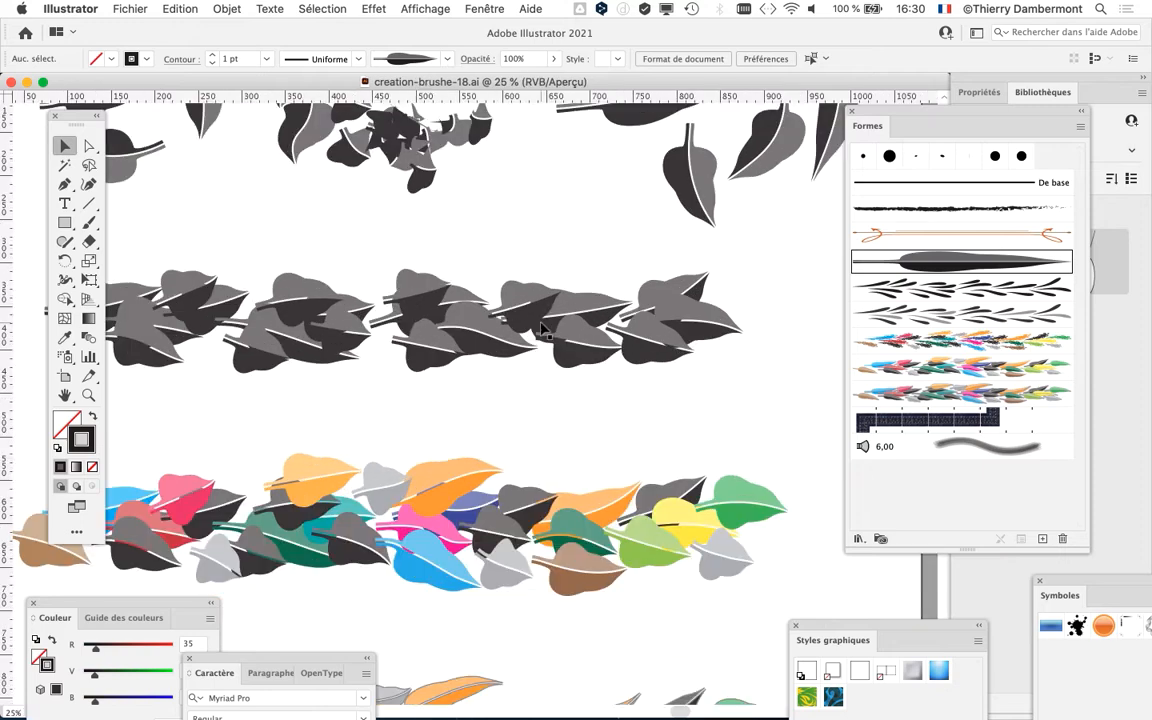
key("super+equal")
key("super+equal")
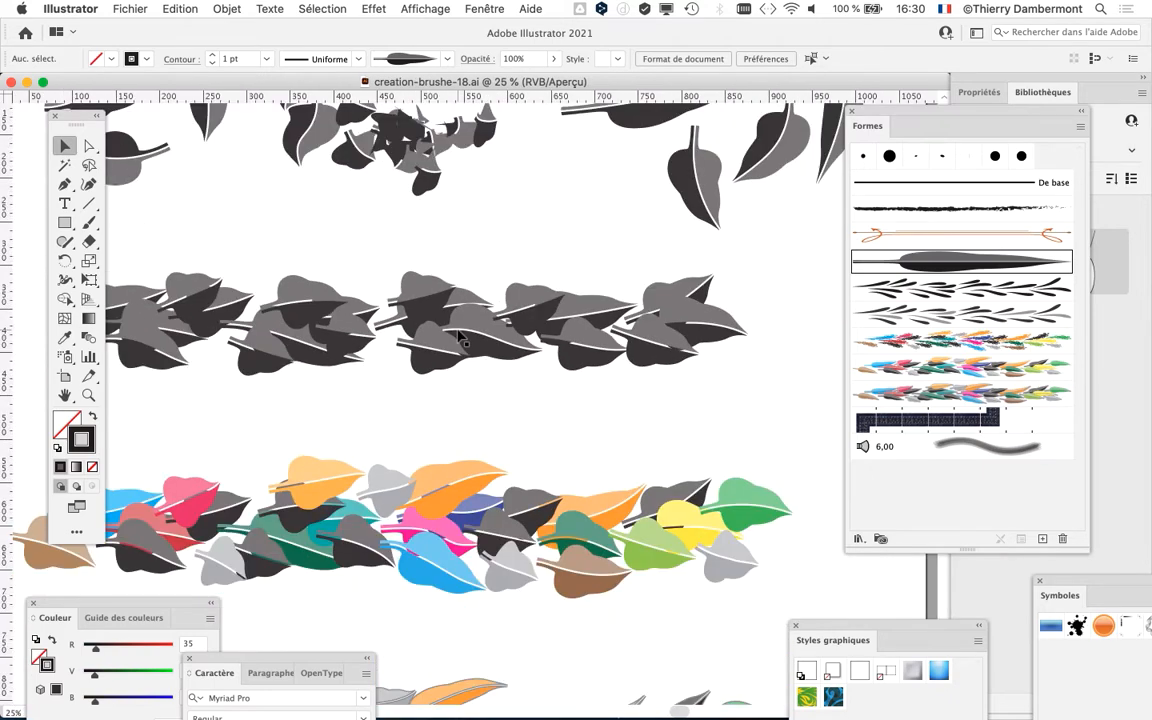
scroll(458, 336, "right", 5)
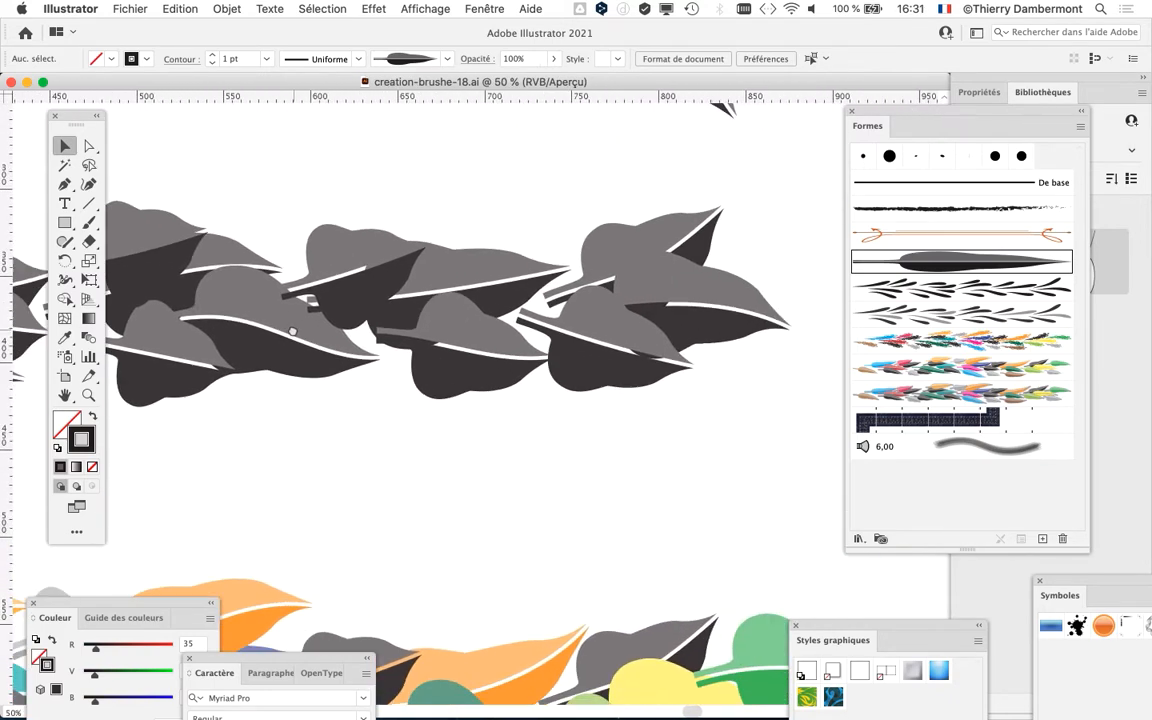
Shift the toolbox slightly and display the Nuancier swatches panel beside the grey leaf garland
left_click_drag(84, 113, 102, 113)
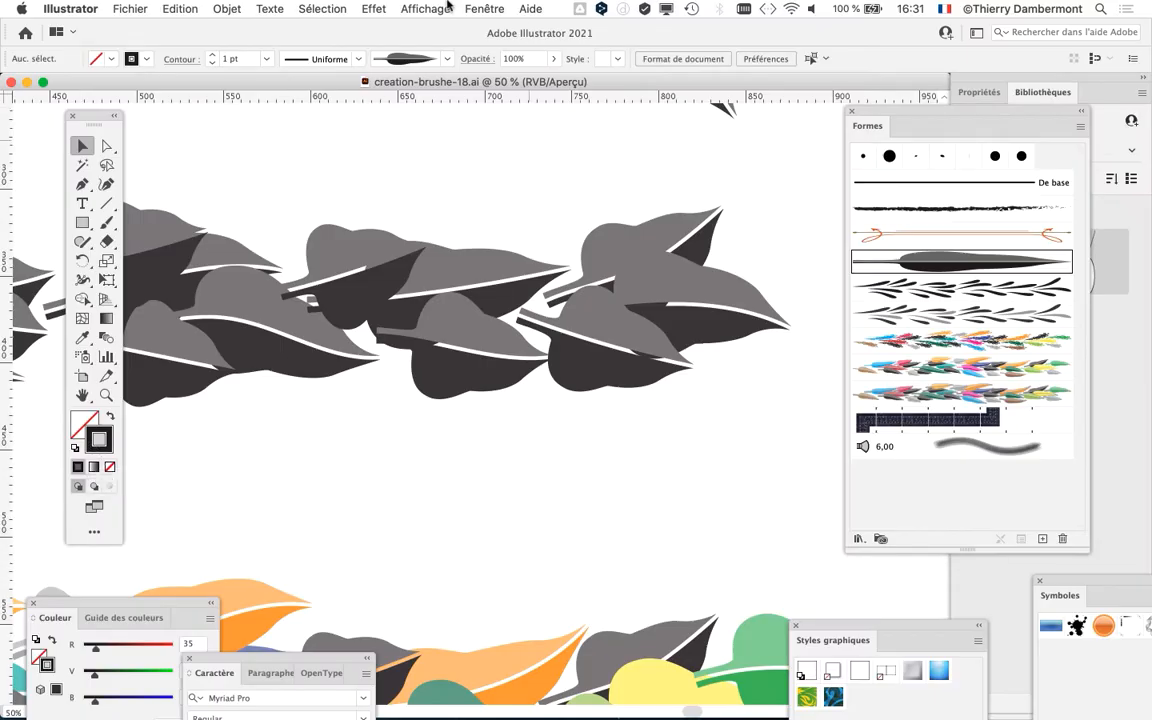
left_click(483, 8)
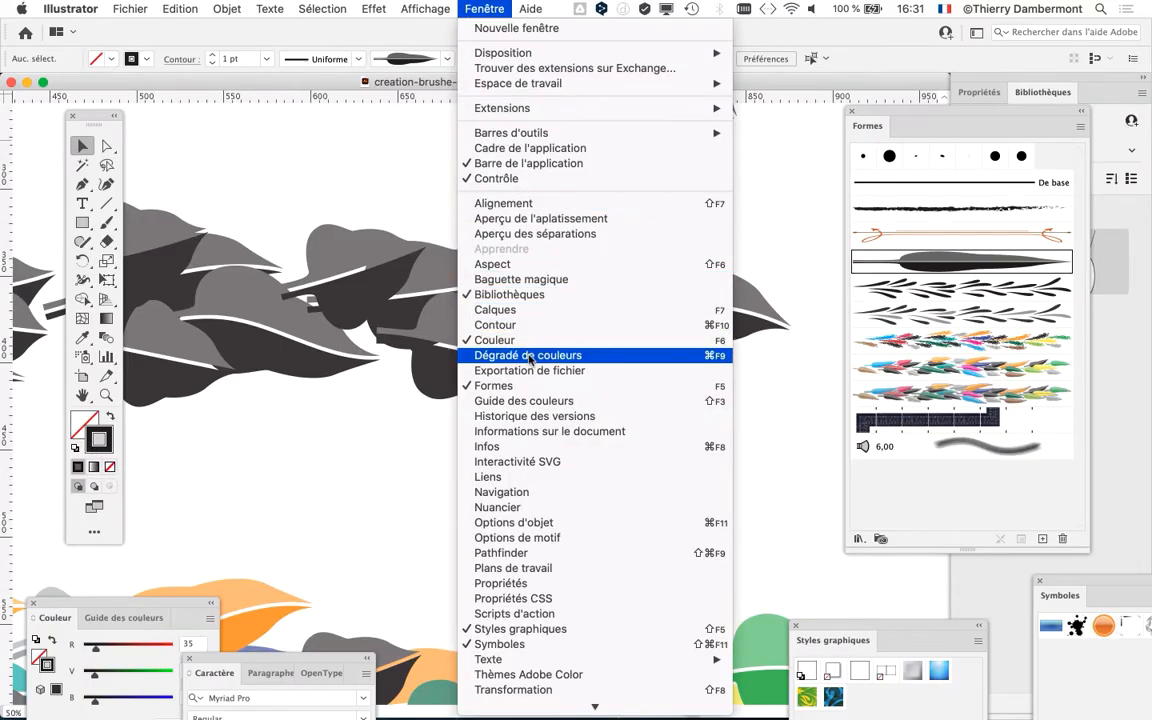
left_click(540, 508)
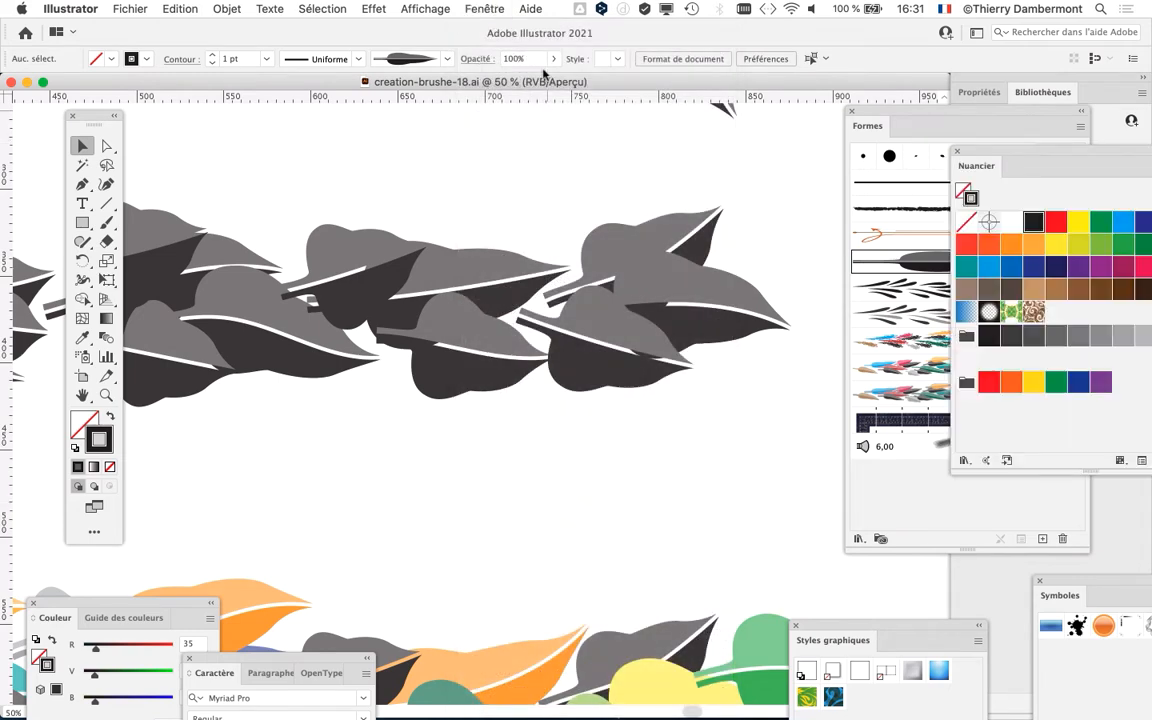
left_click(484, 9)
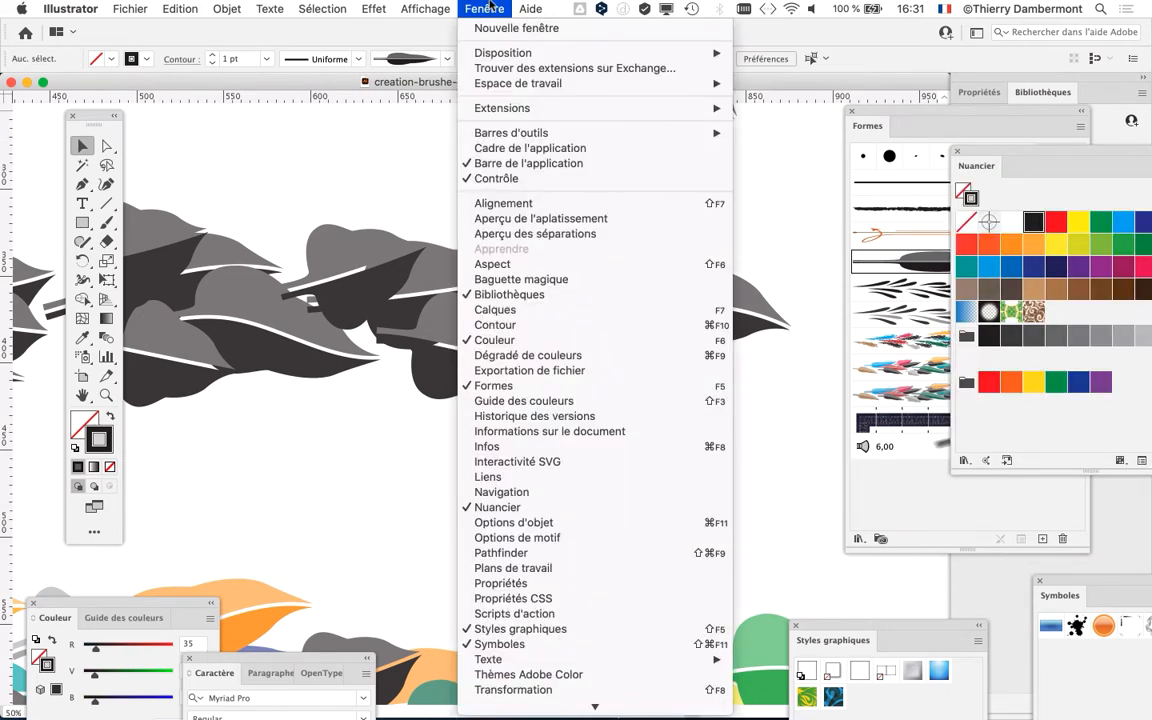
left_click(1019, 150)
left_click_drag(1019, 150, 648, 100)
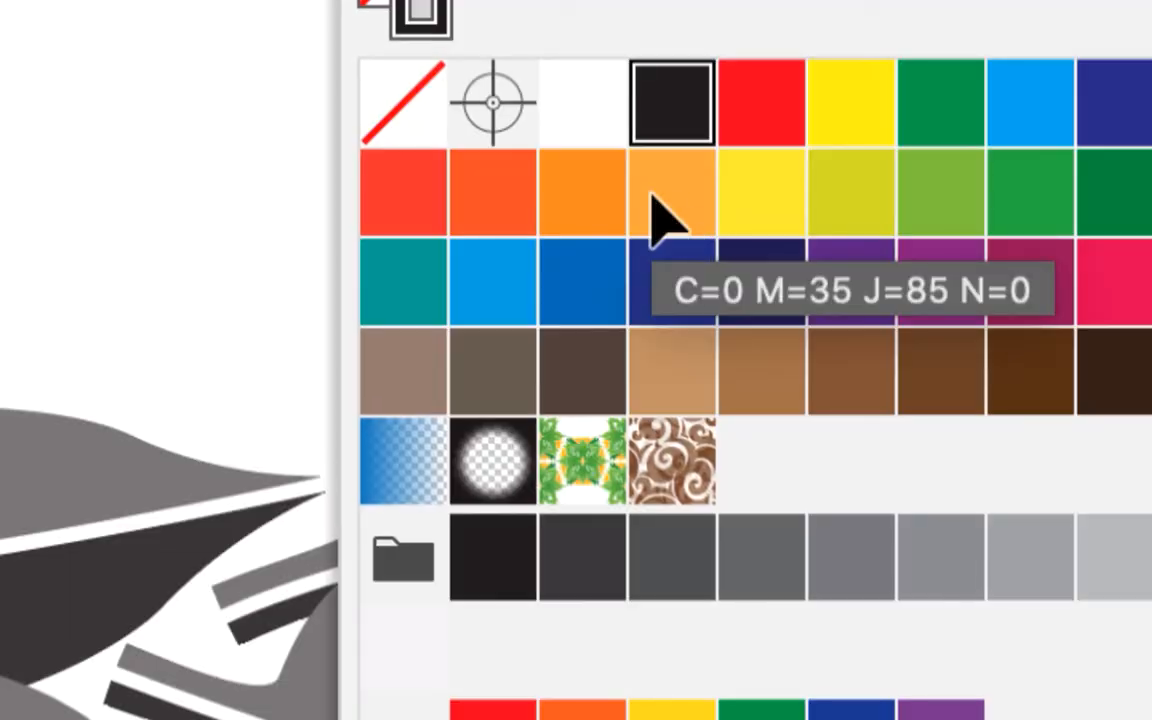
Recolour two leaves of the grey garland through their stroke colour, one light orange and the neighbouring one blue
left_click_drag(660, 215, 500, 365)
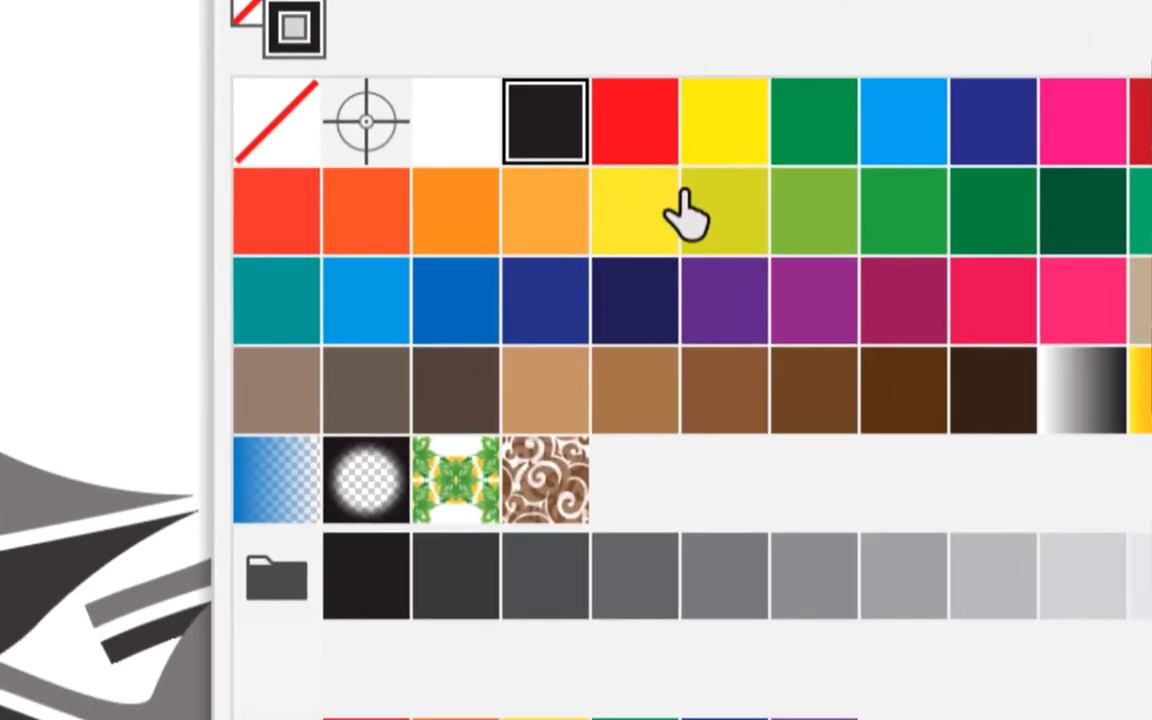
left_click_drag(456, 300, 514, 249)
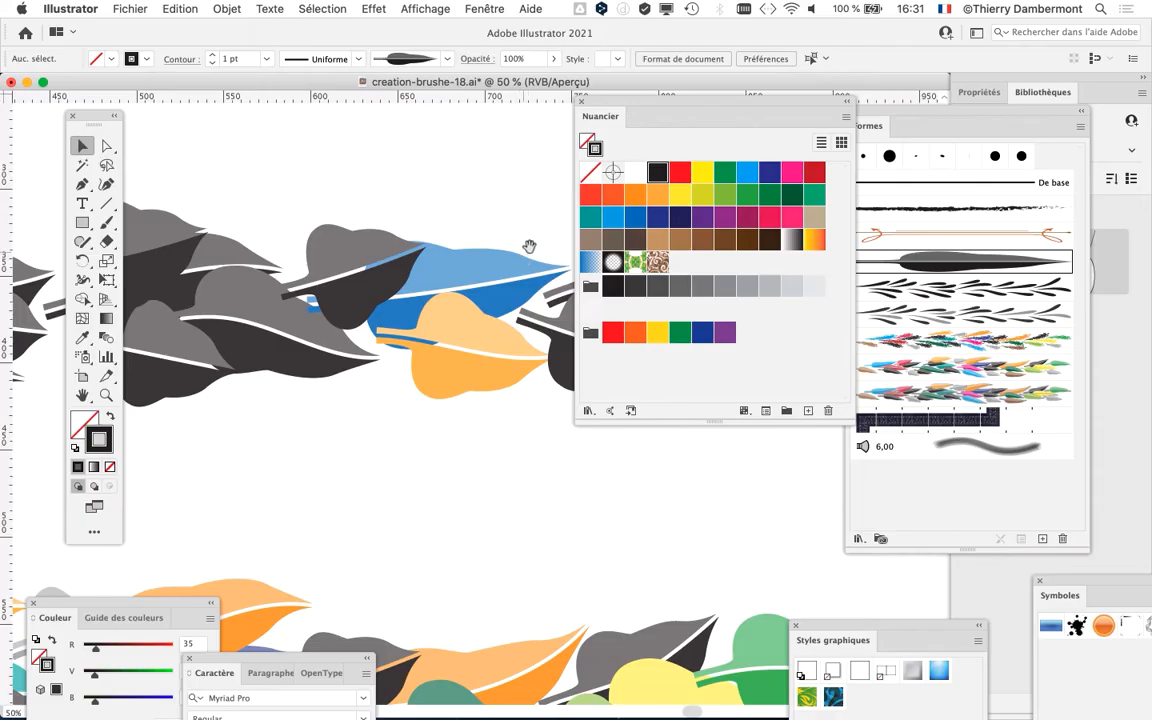
left_click_drag(410, 294, 531, 295)
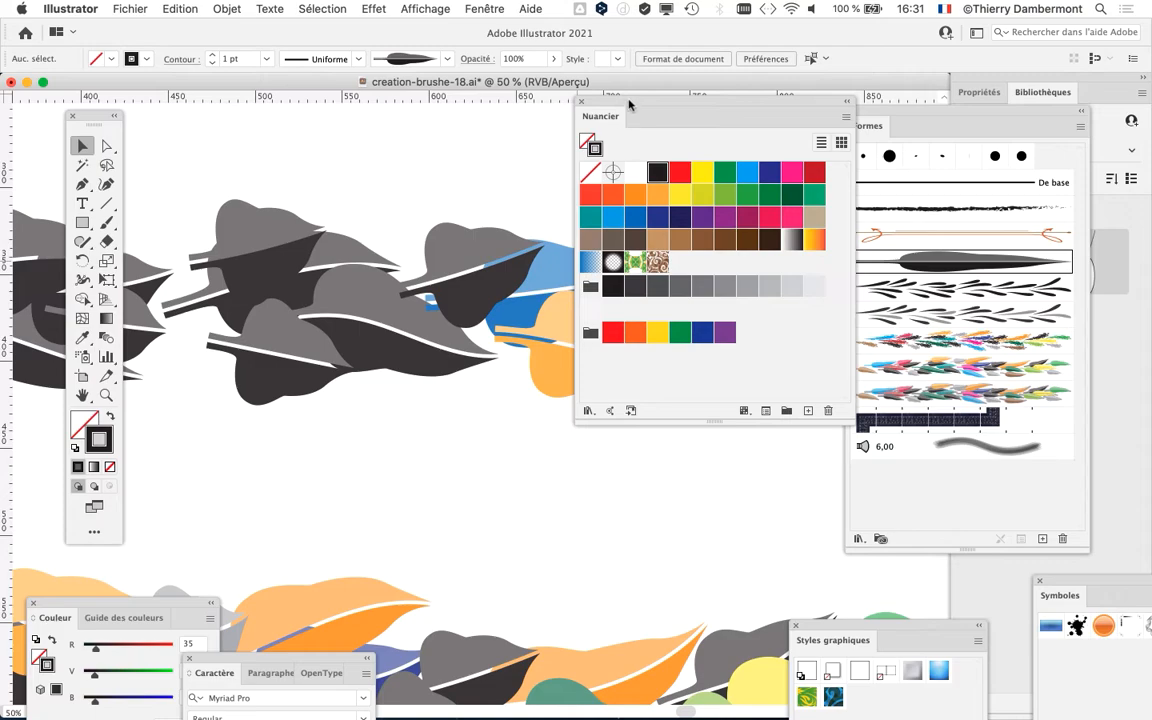
Move the swatches panel clear of the garland and recolour the long grey leaf before the blue one with a purple stroke
left_click_drag(629, 101, 704, 101)
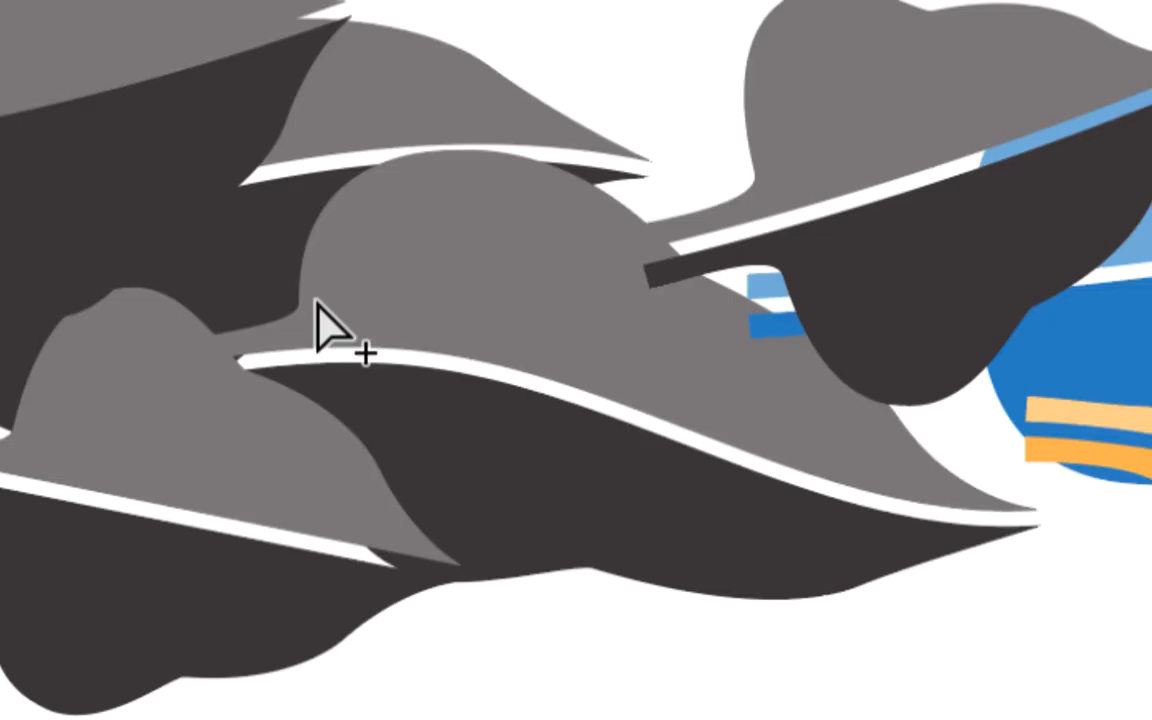
left_click(420, 359)
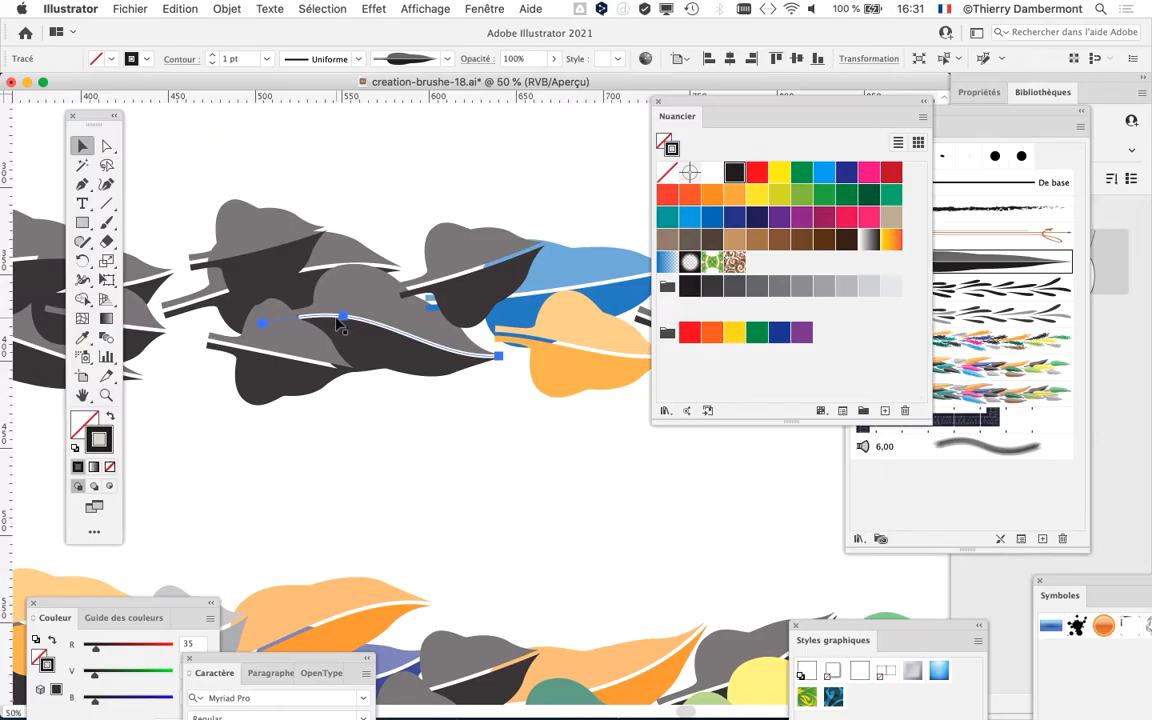
left_click(803, 218)
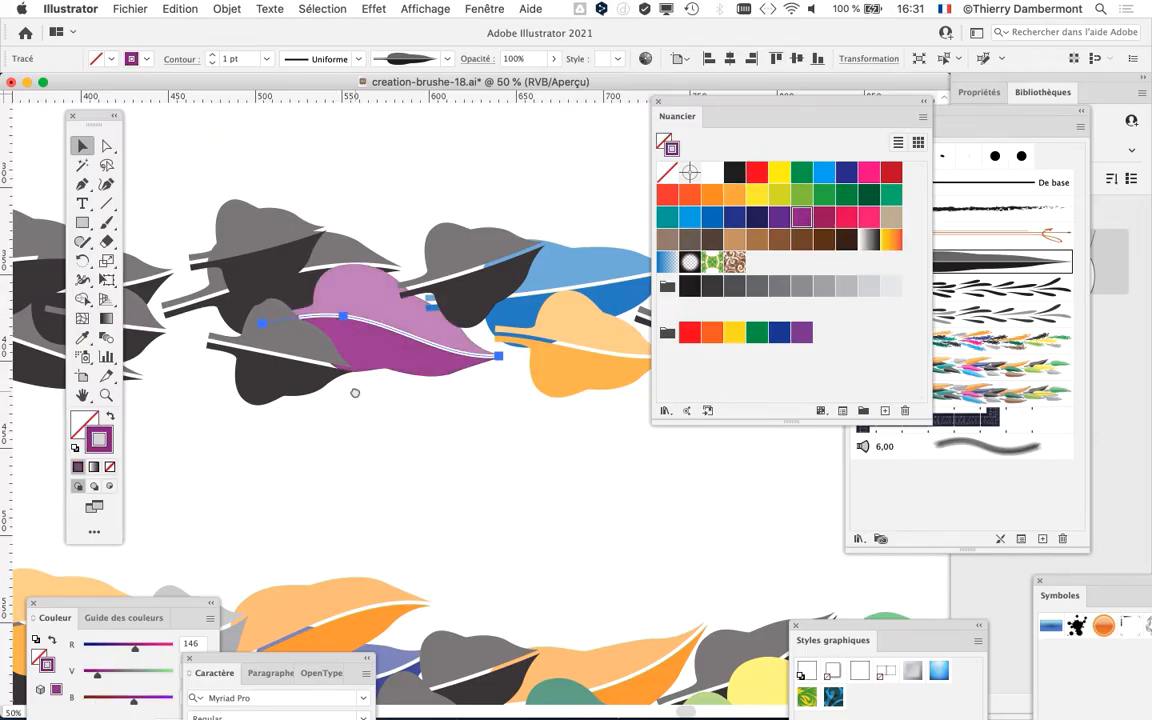
Select three grey leaves toward the garland's left end by their paths in outline view, and recolour them with a teal stroke in preview
scroll(419, 385, "left", 6)
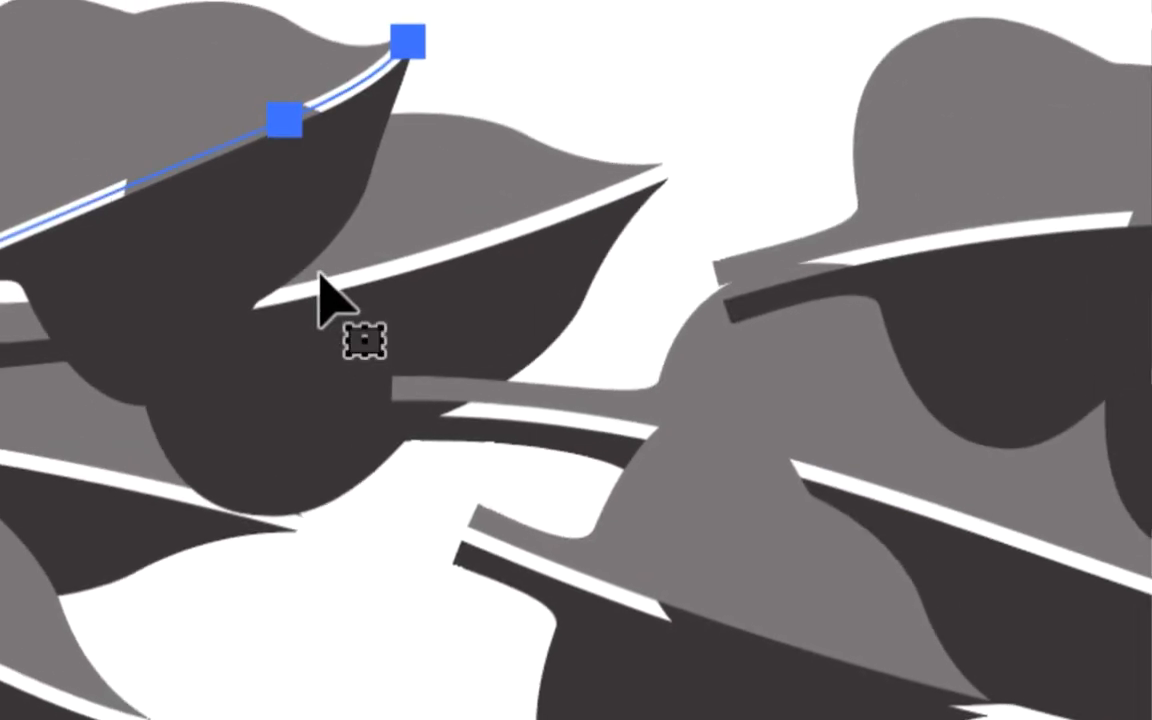
key("ctrl+y")
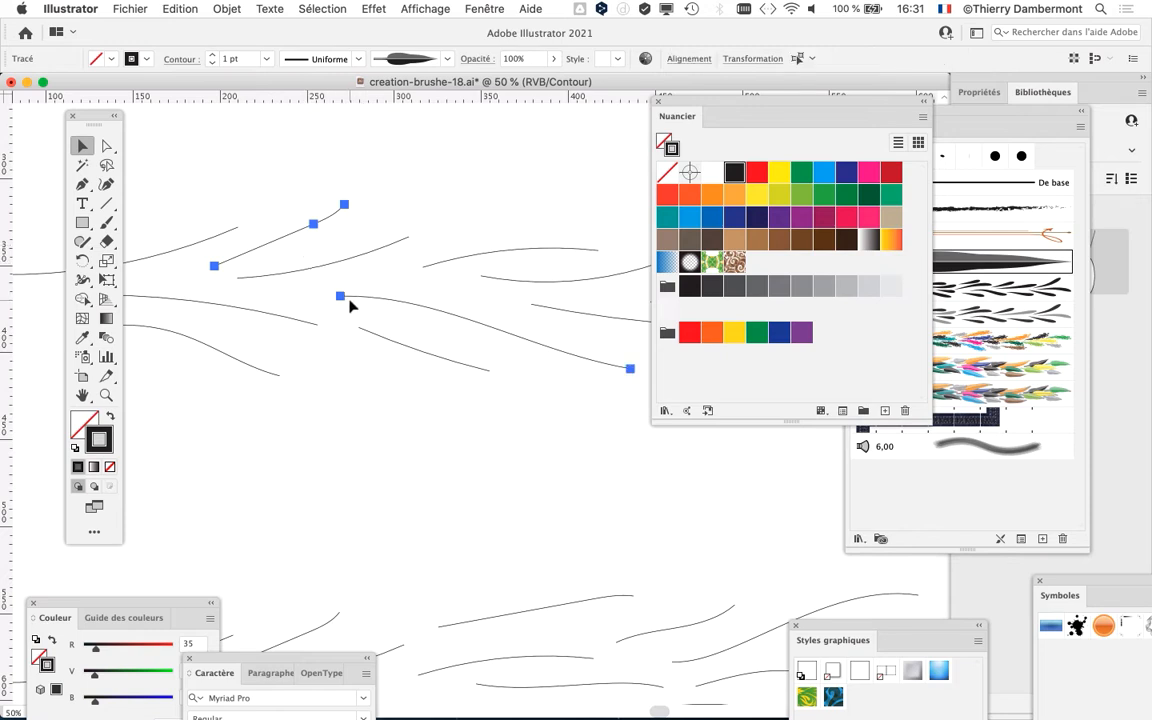
scroll(352, 305, "left", 6)
scroll(352, 305, "up", 1)
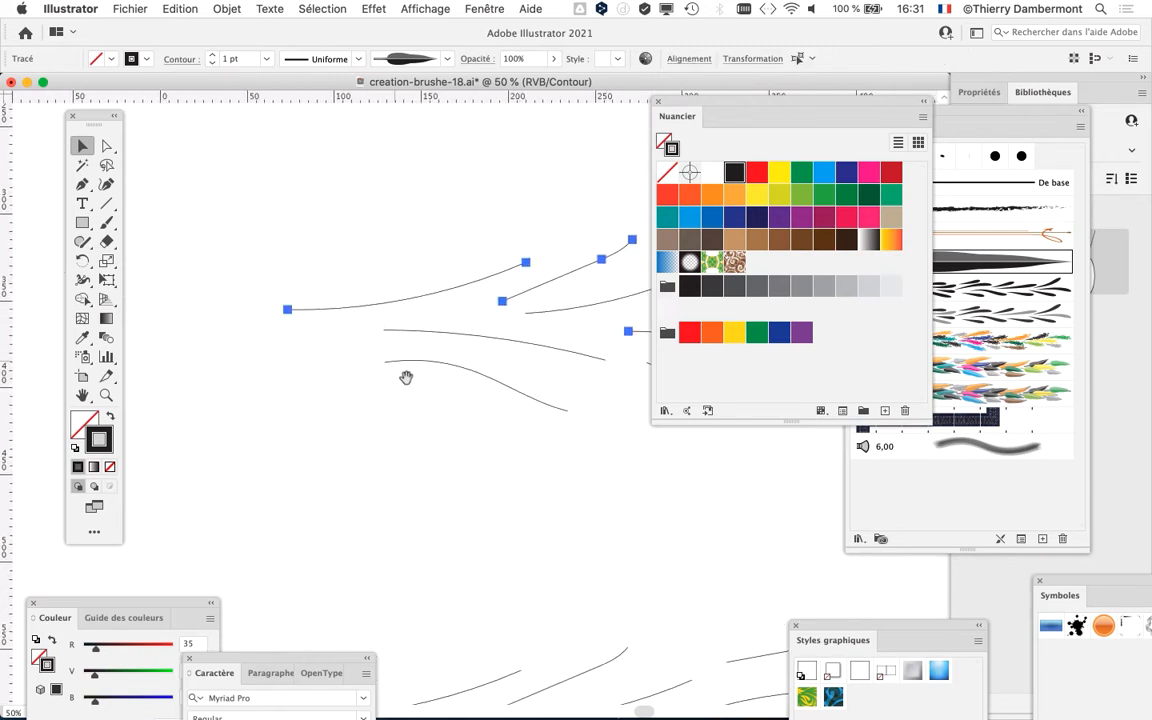
left_click_drag(404, 378, 211, 424)
key("super+y")
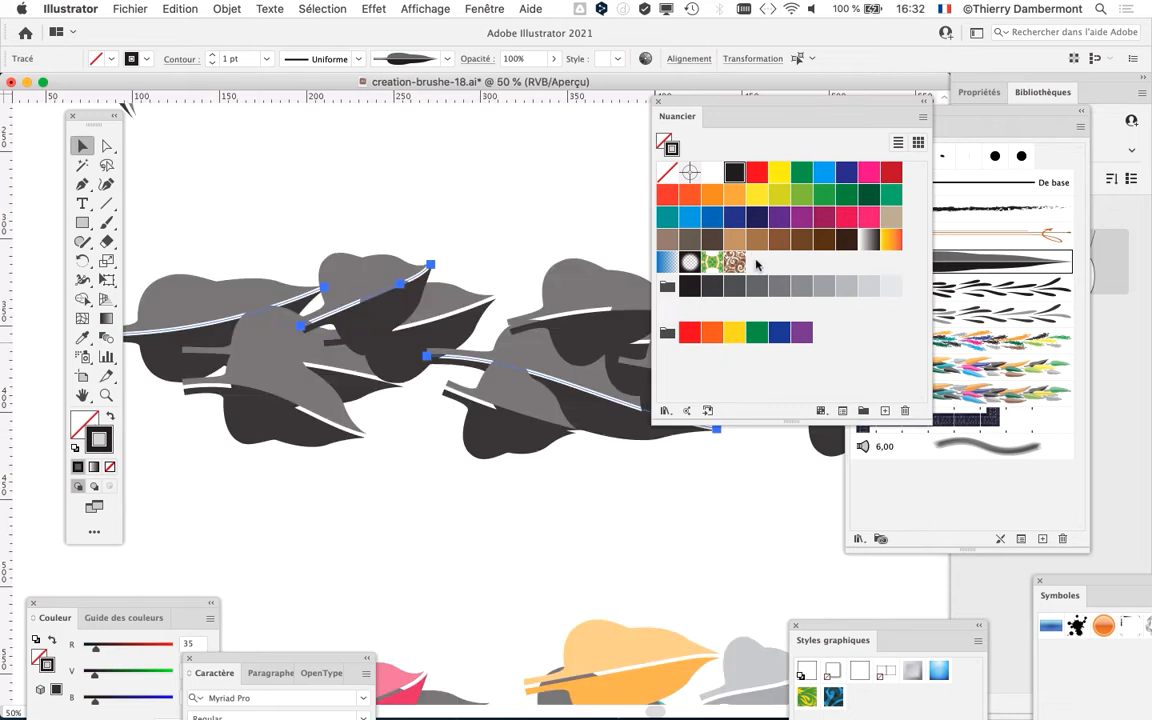
left_click_drag(716, 104, 637, 125)
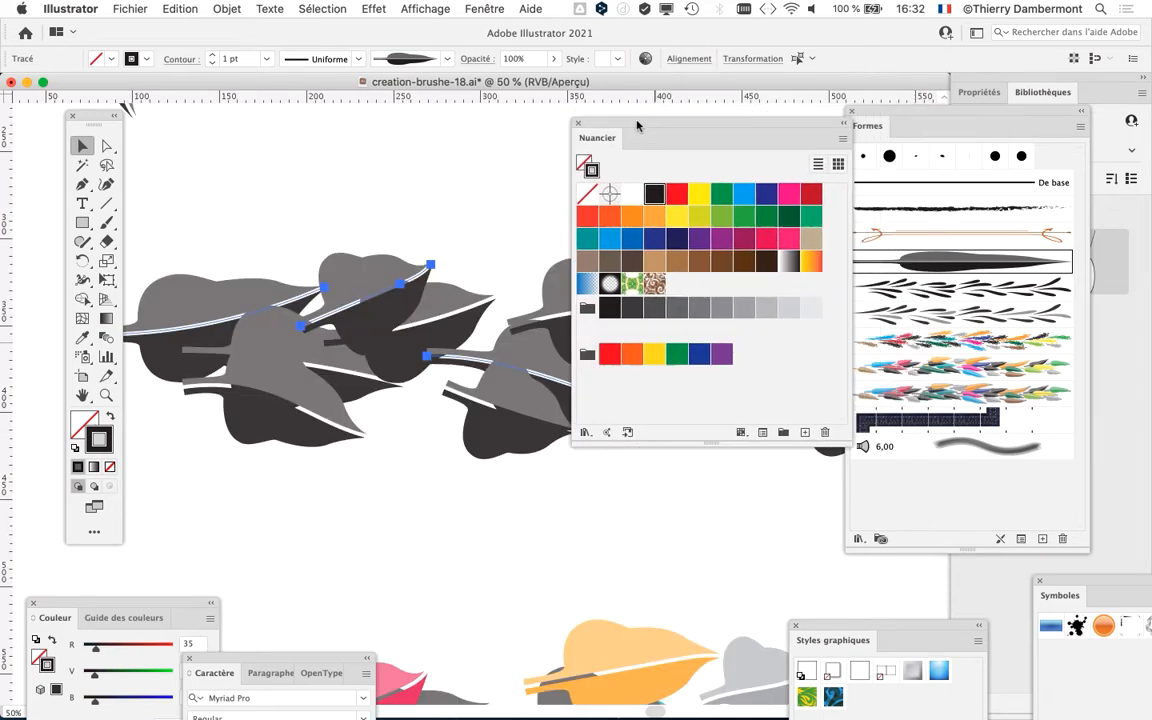
left_click(587, 239)
left_click_drag(607, 119, 748, 118)
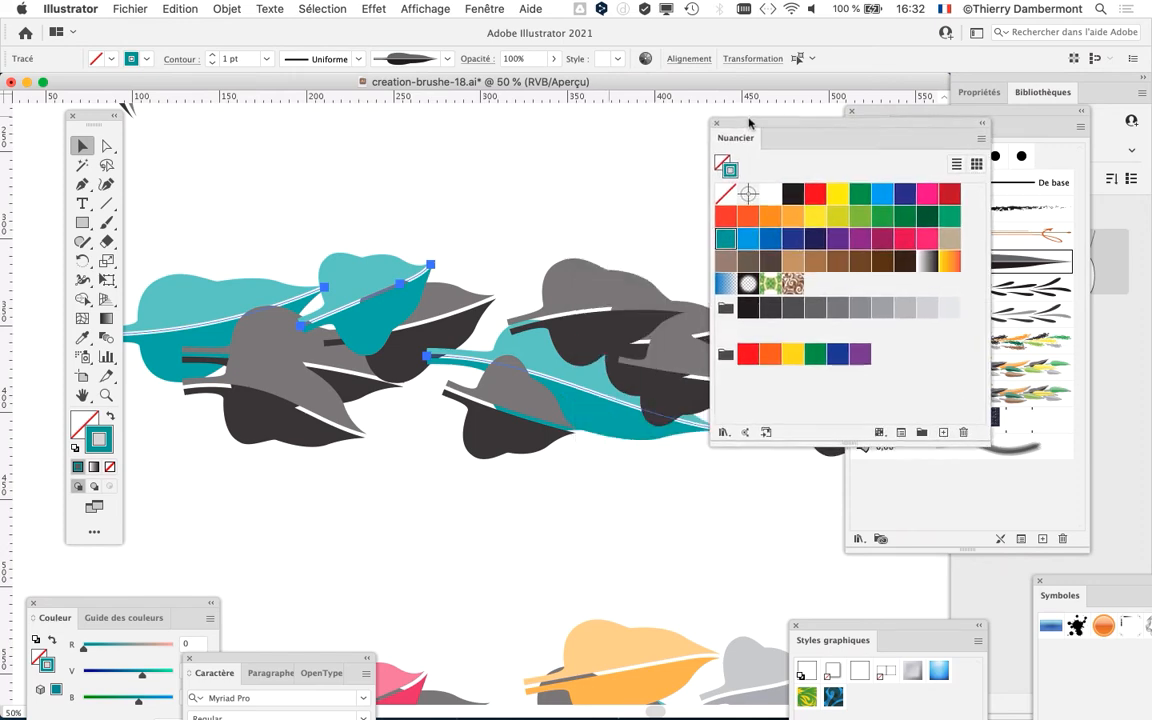
Recolour the grey leaf at the far right end of the garland with a green stroke
scroll(610, 452, "down", 1)
left_click_drag(559, 483, 414, 473)
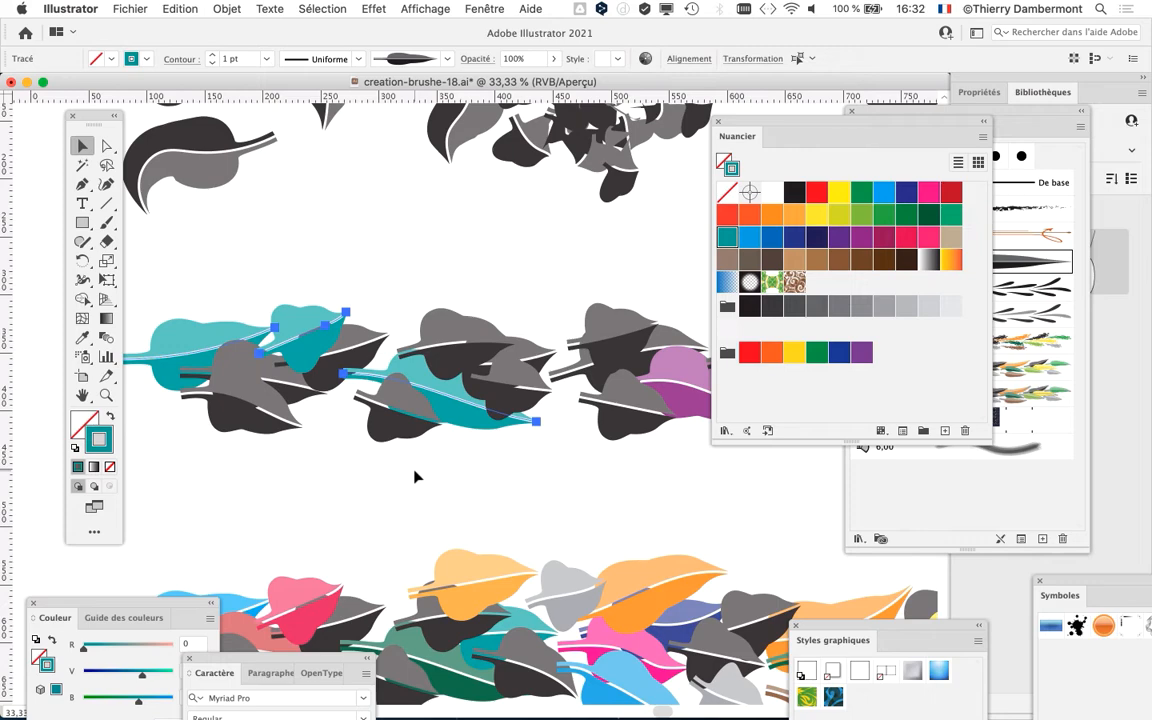
left_click(424, 481)
key("F5")
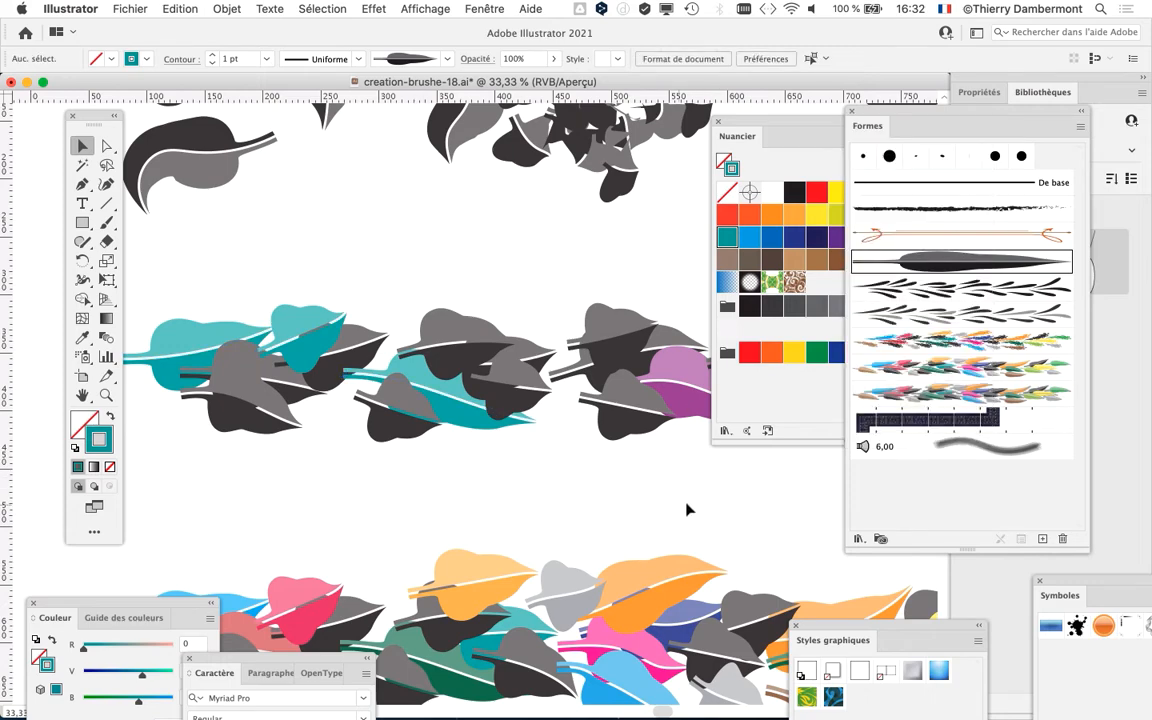
mouse_move(689, 506)
left_mouse_down()
mouse_move(397, 500)
mouse_move(285, 455)
left_mouse_up()
left_click(600, 315)
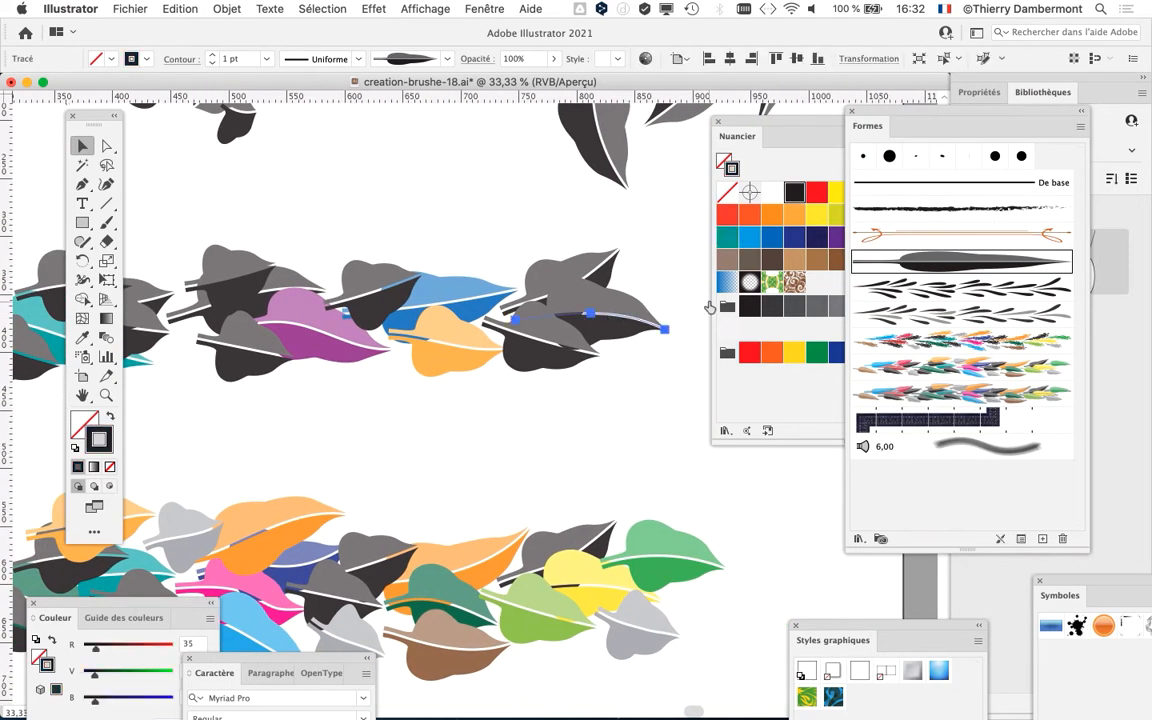
left_click(727, 259)
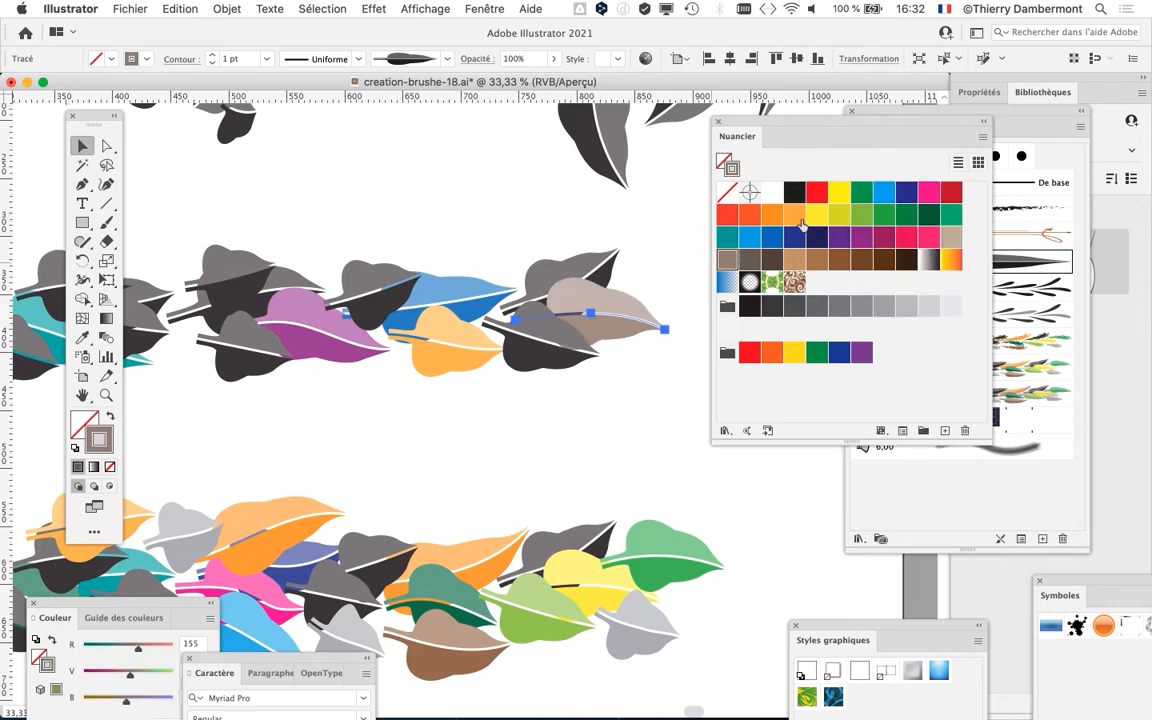
left_click(838, 215)
left_click(886, 217)
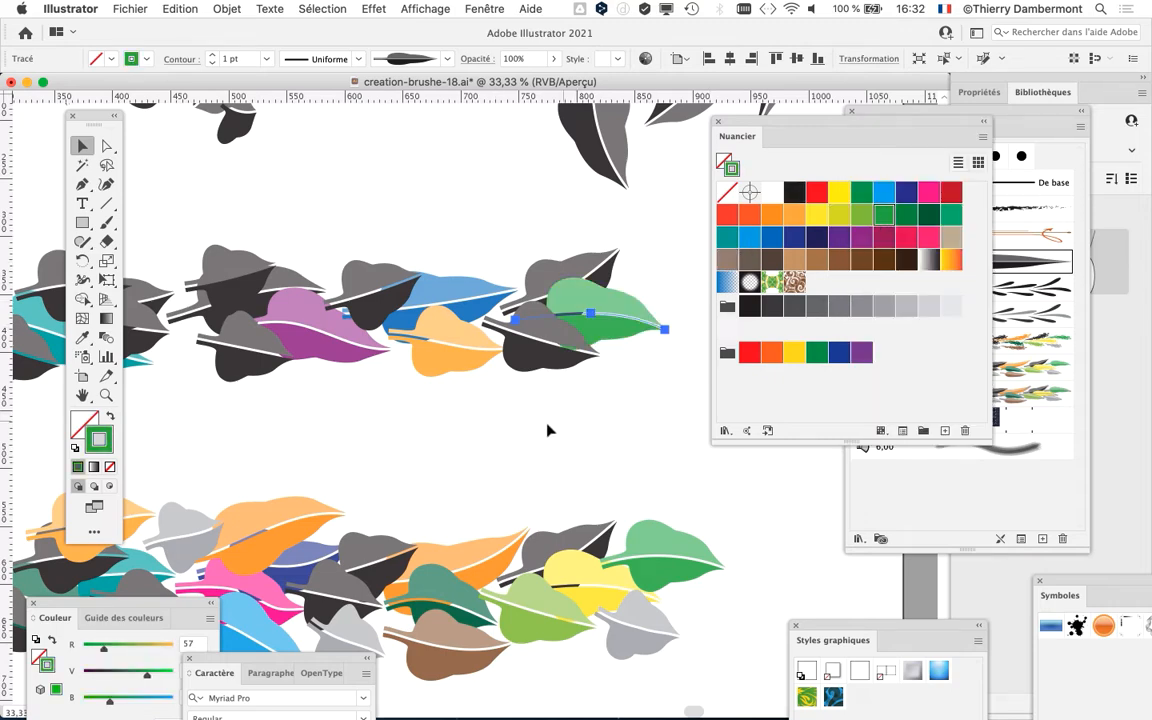
Recolour two grey leaves purple, one above the long teal leaf and one below the leftmost teal leaves
scroll(548, 429, "left", 5)
left_click(351, 305)
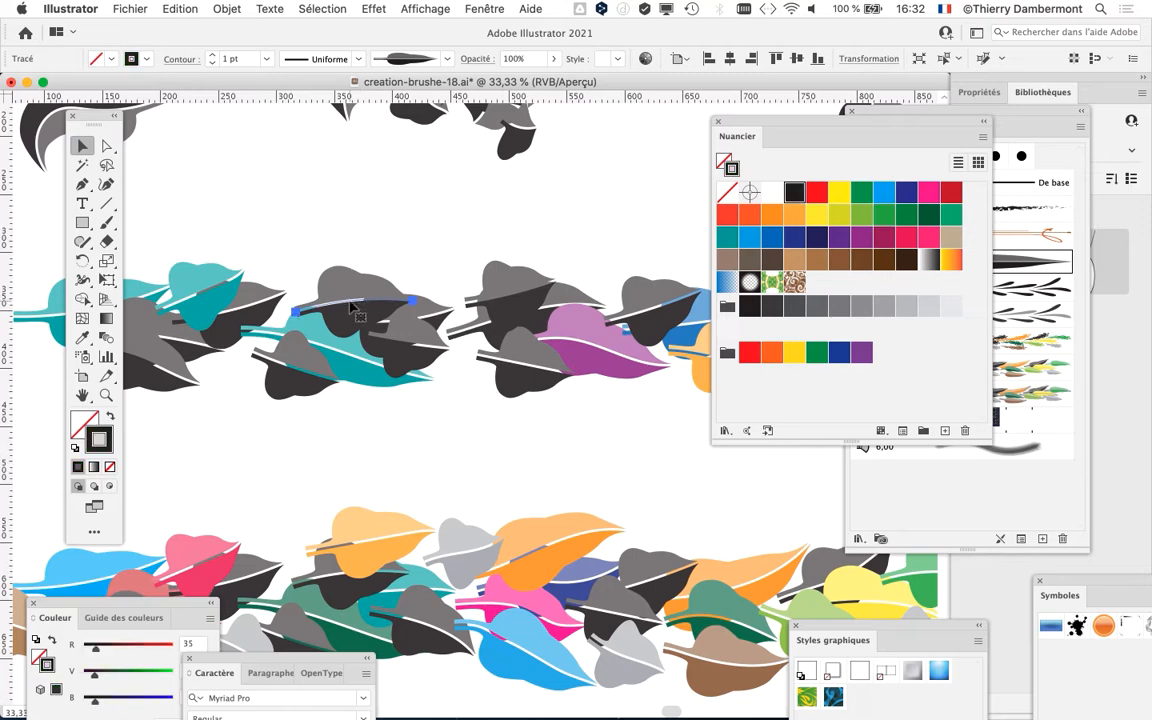
left_click(883, 194)
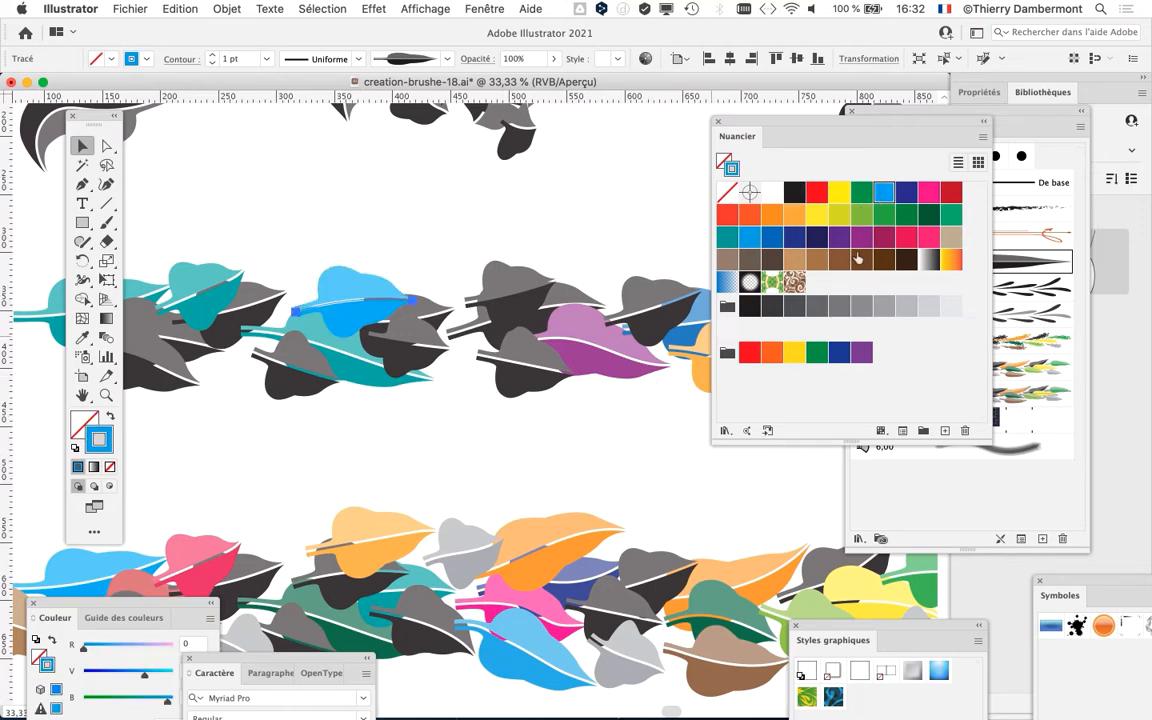
left_click(848, 239)
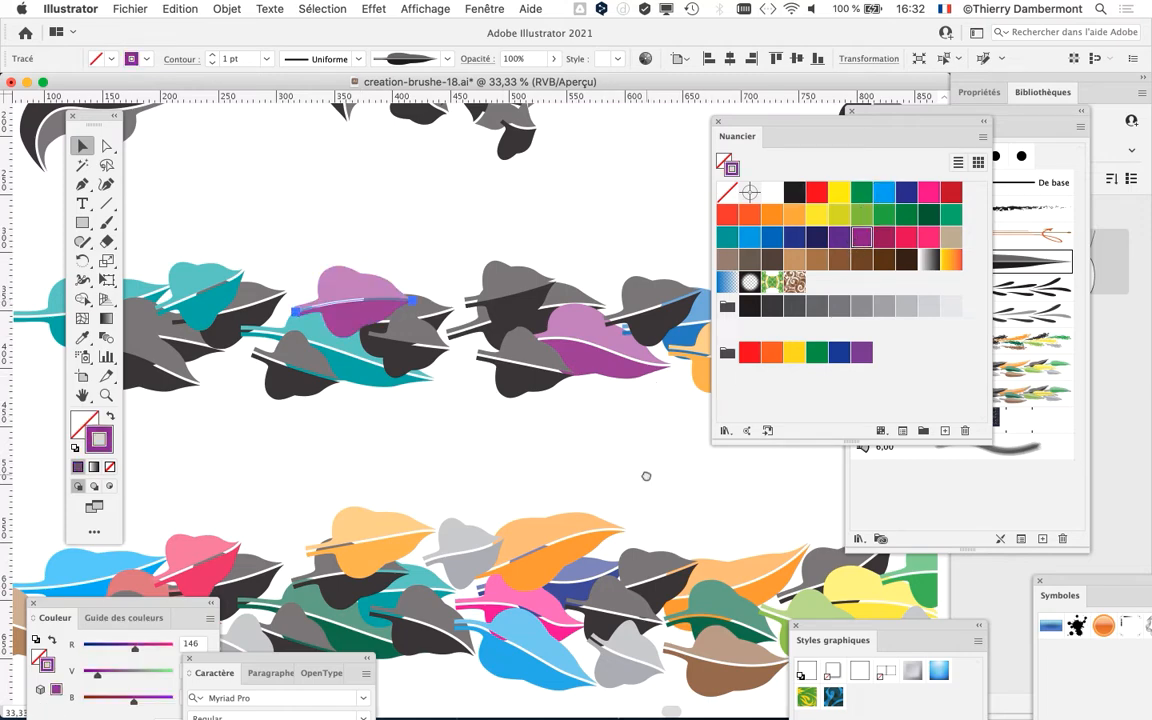
scroll(713, 459, "left", 5)
left_click(328, 353)
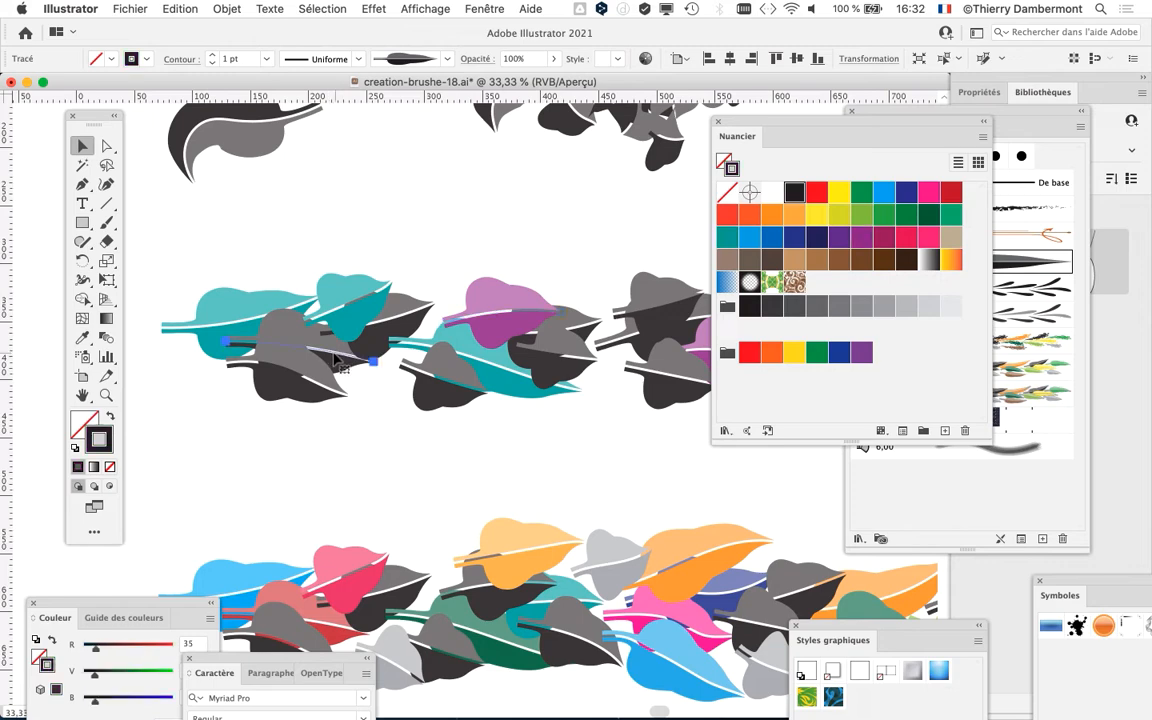
left_click(857, 238)
Recolour the upward-pointing grey leaf above the green one with a purple stroke and deselect it
scroll(211, 442, "right", 10)
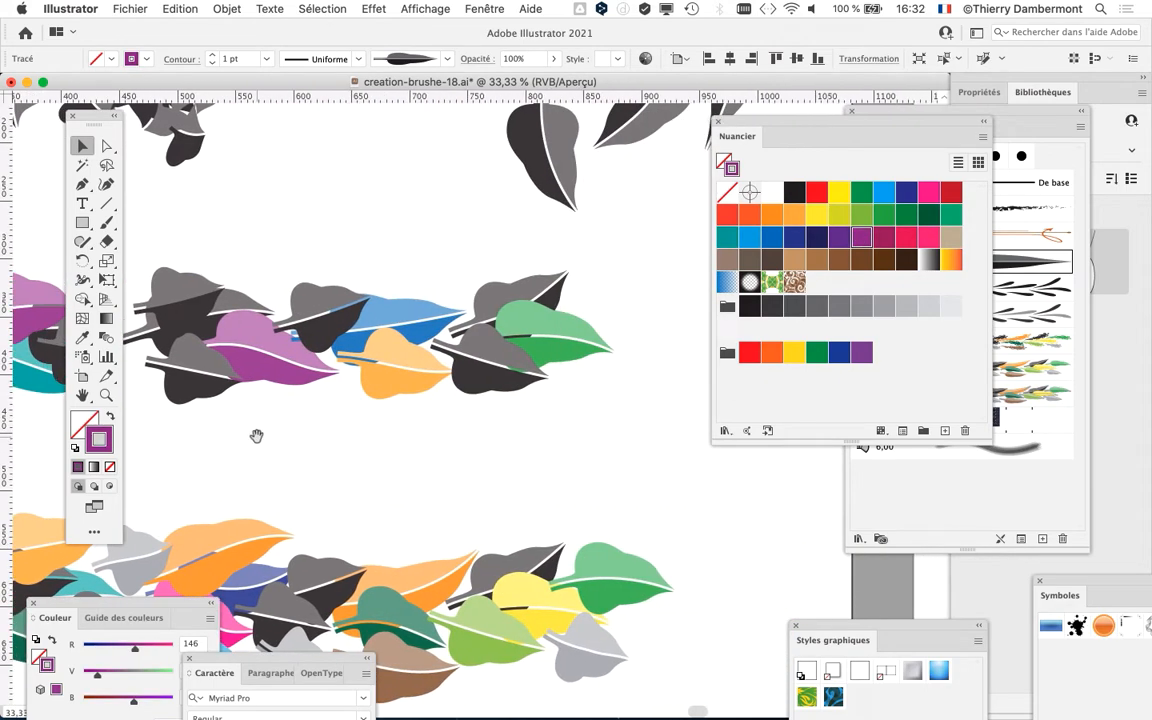
left_click(503, 308)
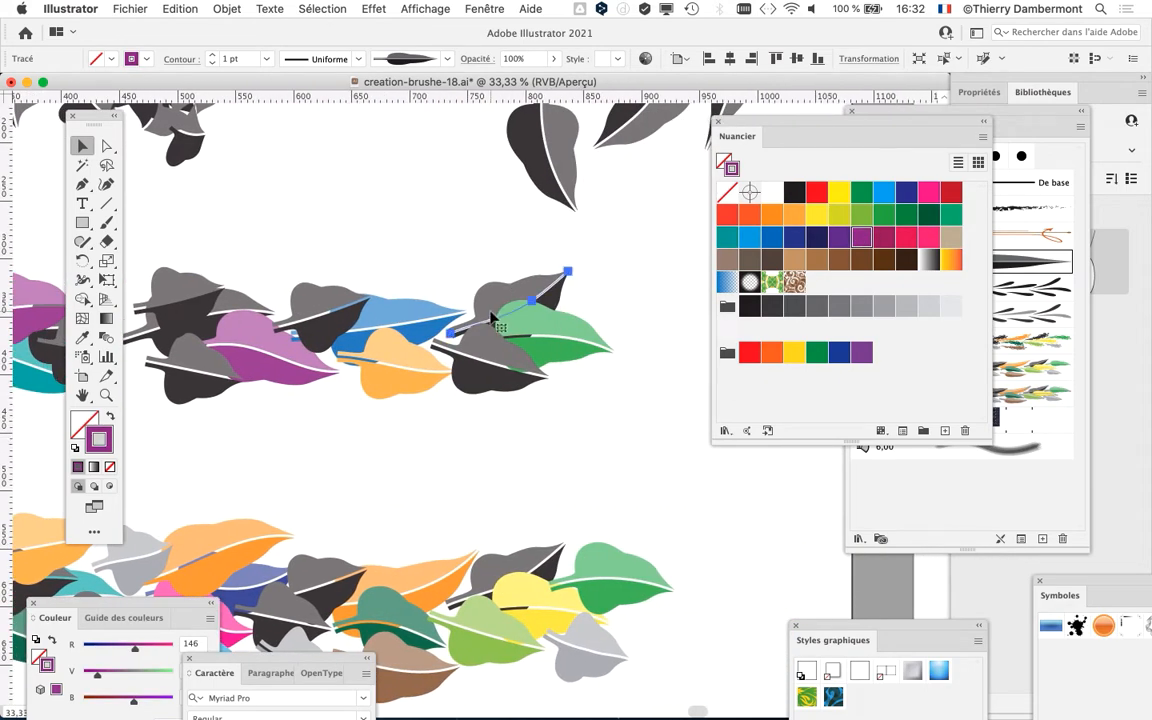
left_click(862, 238)
left_click(504, 448)
scroll(494, 453, "down", 1)
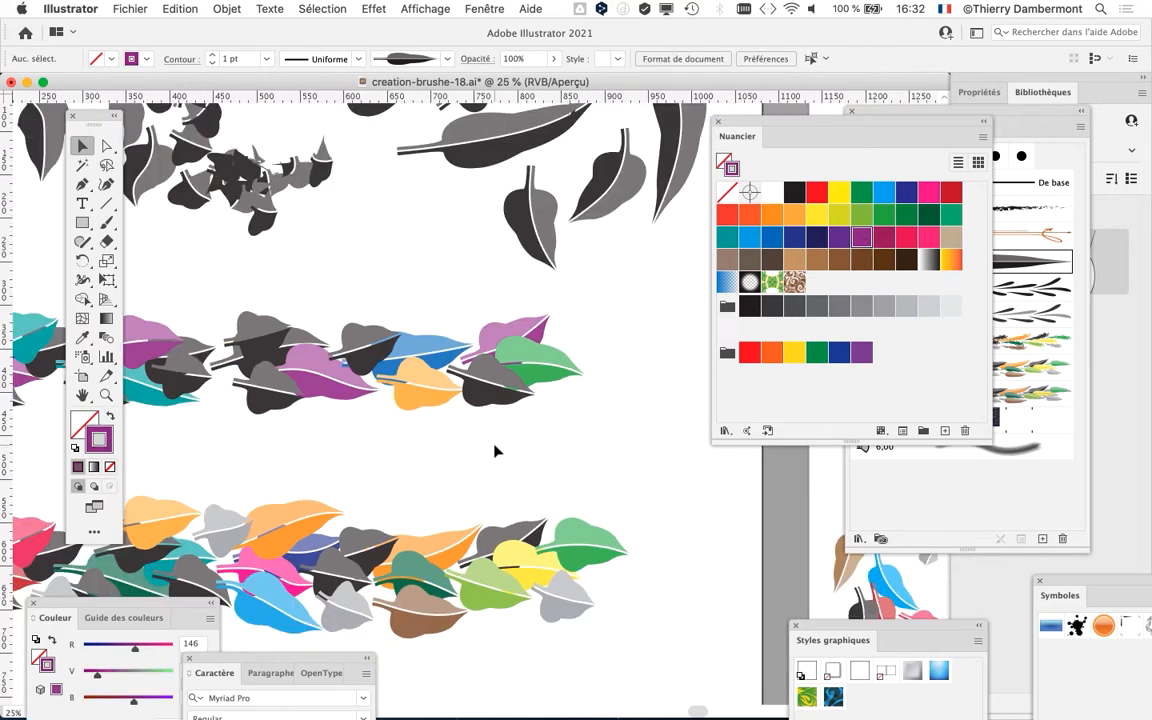
Move the Nuancier swatches panel aside and bring the Formes brush panel to the front beside the garlands
left_click_drag(733, 142, 901, 142)
left_click_drag(617, 262, 853, 228)
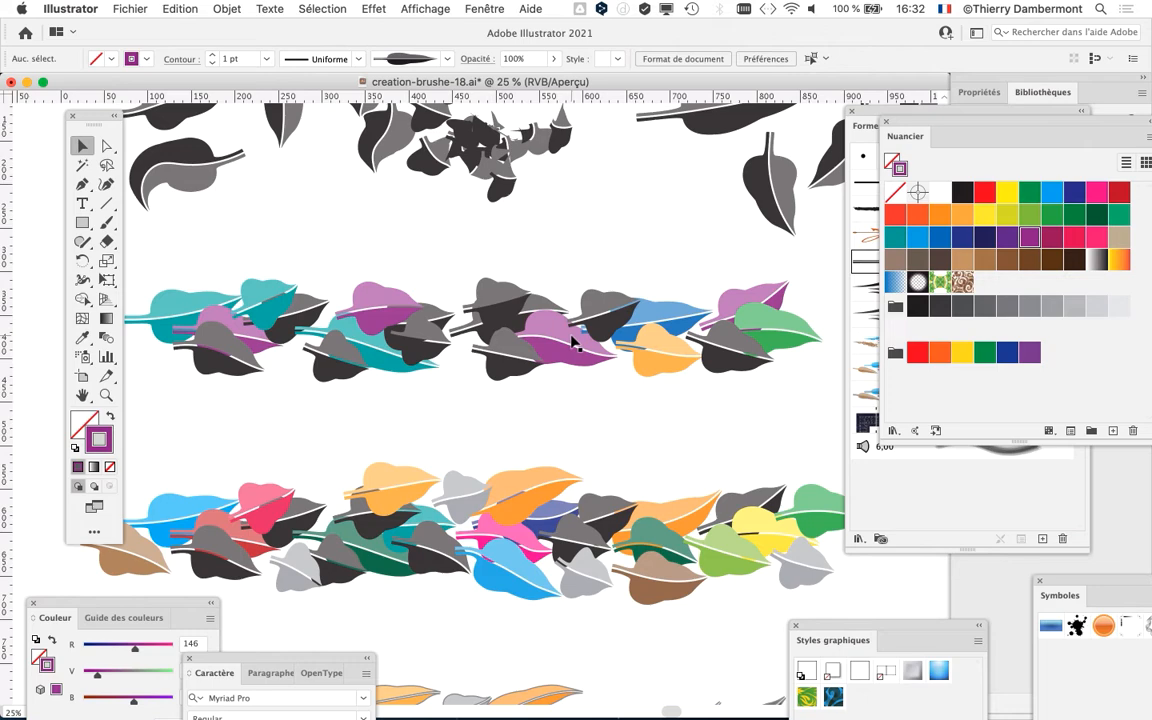
key("F5")
scroll(651, 432, "down", 2)
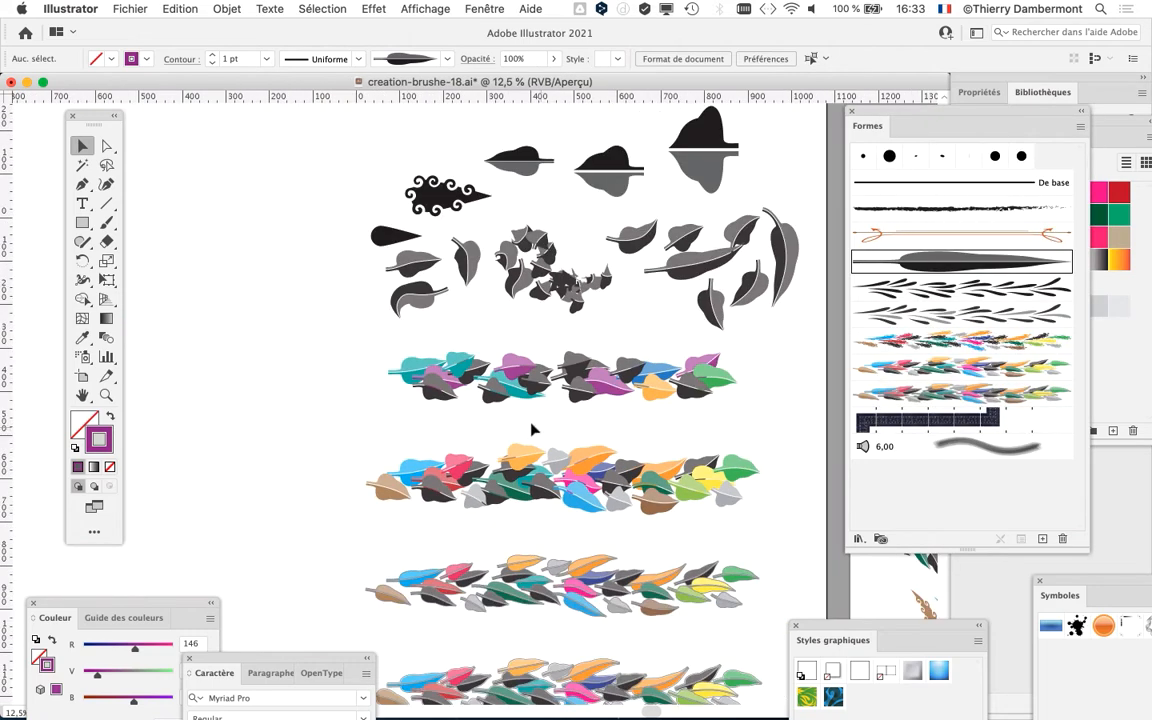
Select all leaves of the recoloured garland and place a duplicate below the last multicoloured garland
scroll(531, 428, "right", 5)
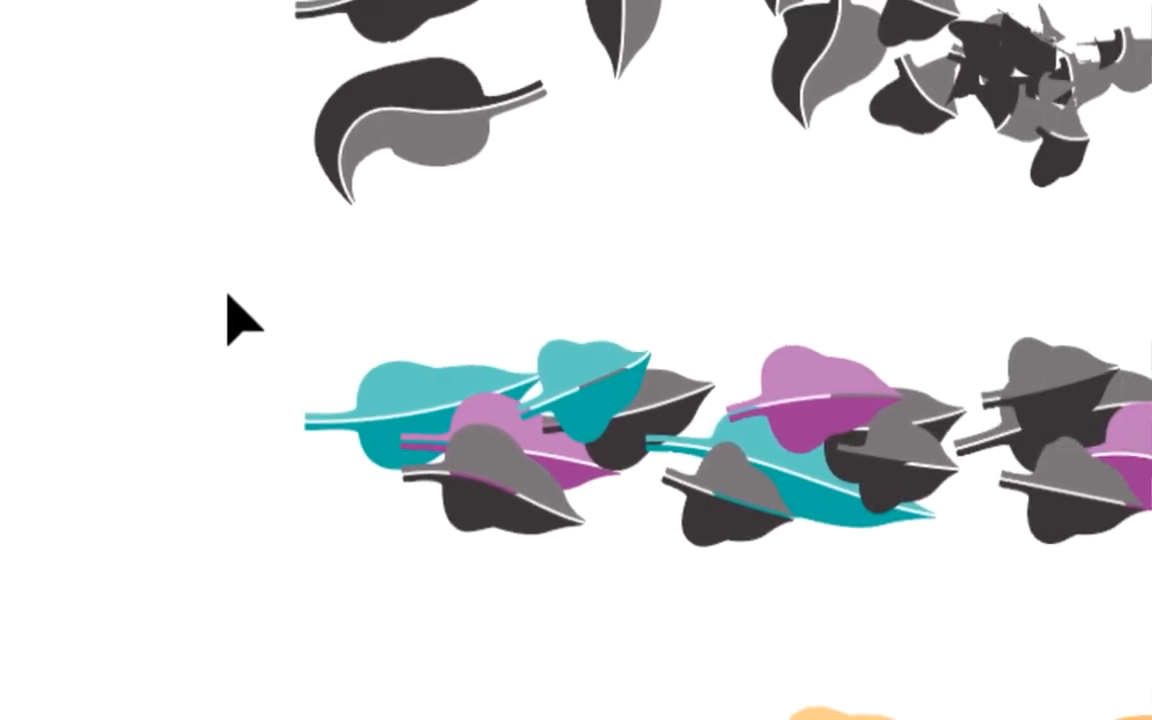
left_click_drag(244, 254, 527, 428)
left_click_drag(284, 328, 512, 357)
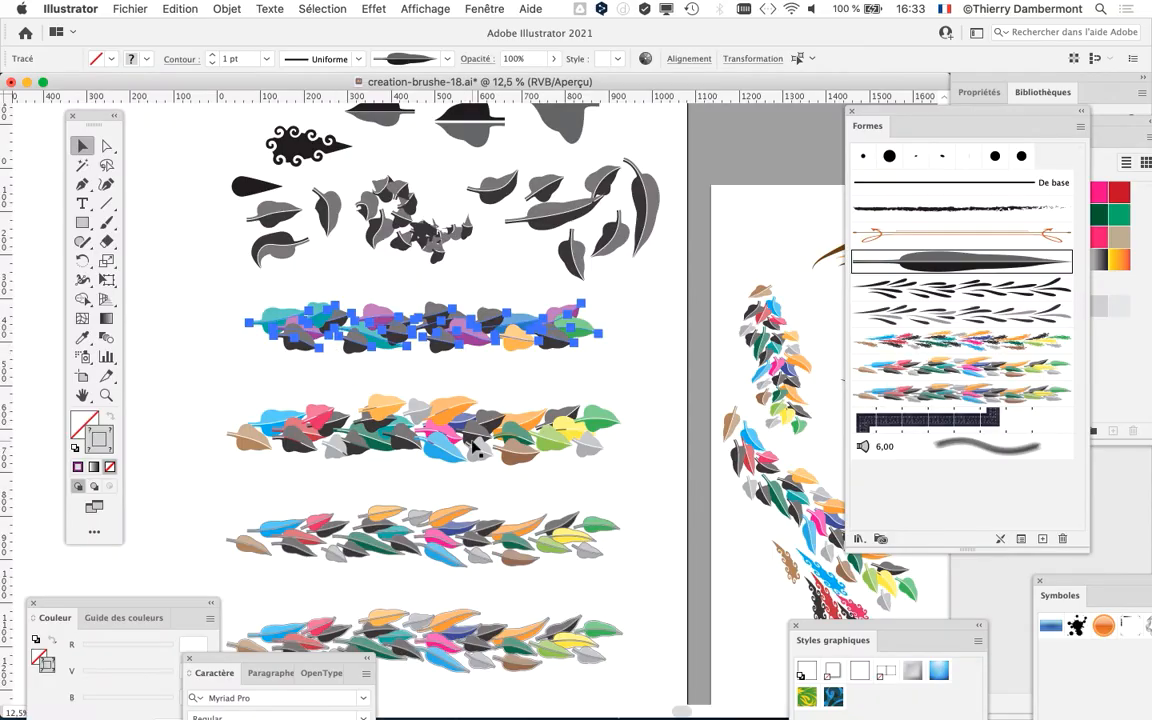
left_click_drag(473, 449, 505, 287)
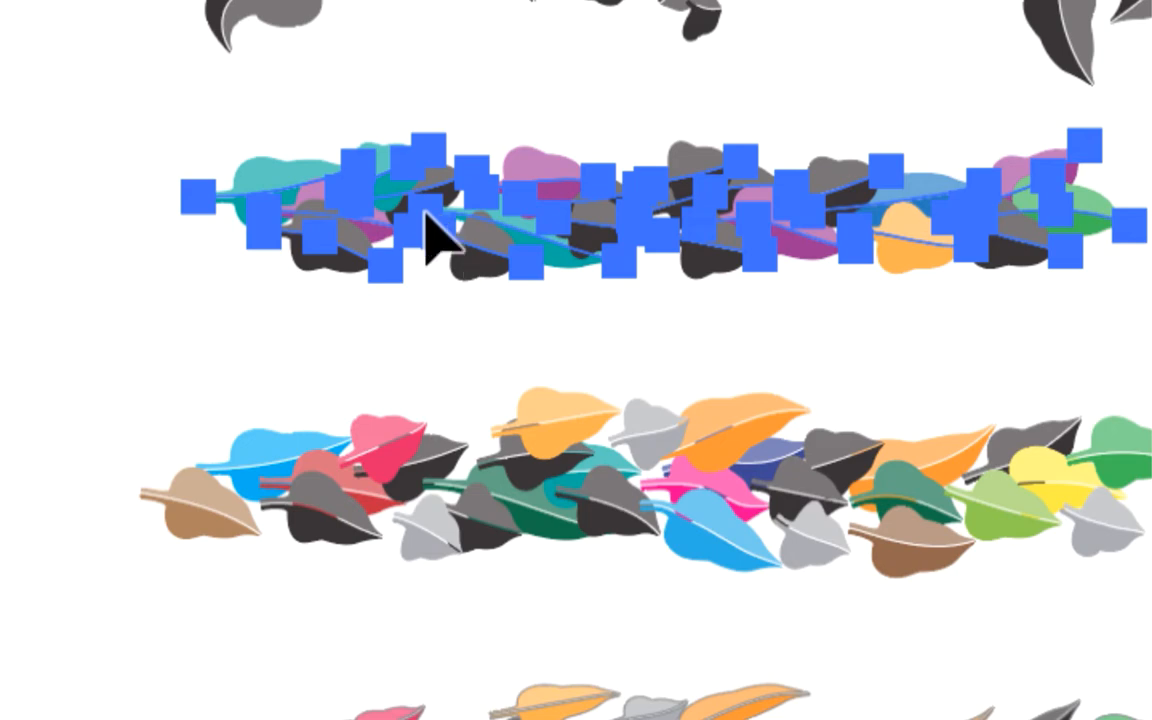
left_click_drag(427, 213, 432, 452)
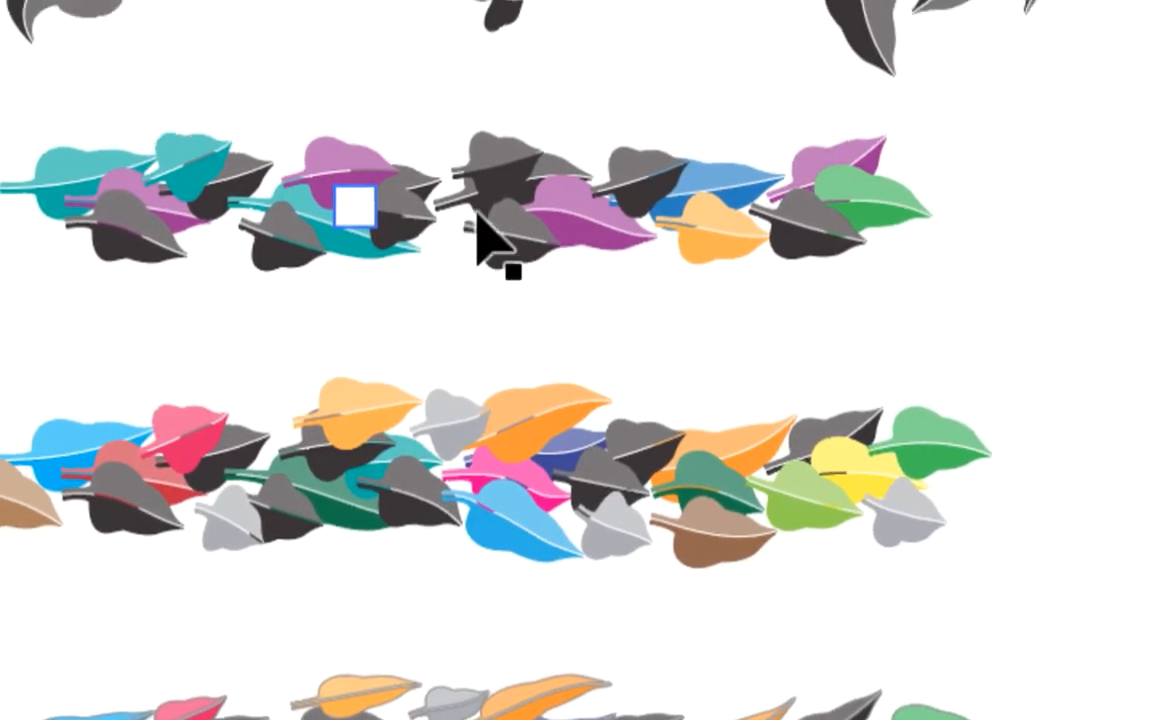
left_click(478, 213)
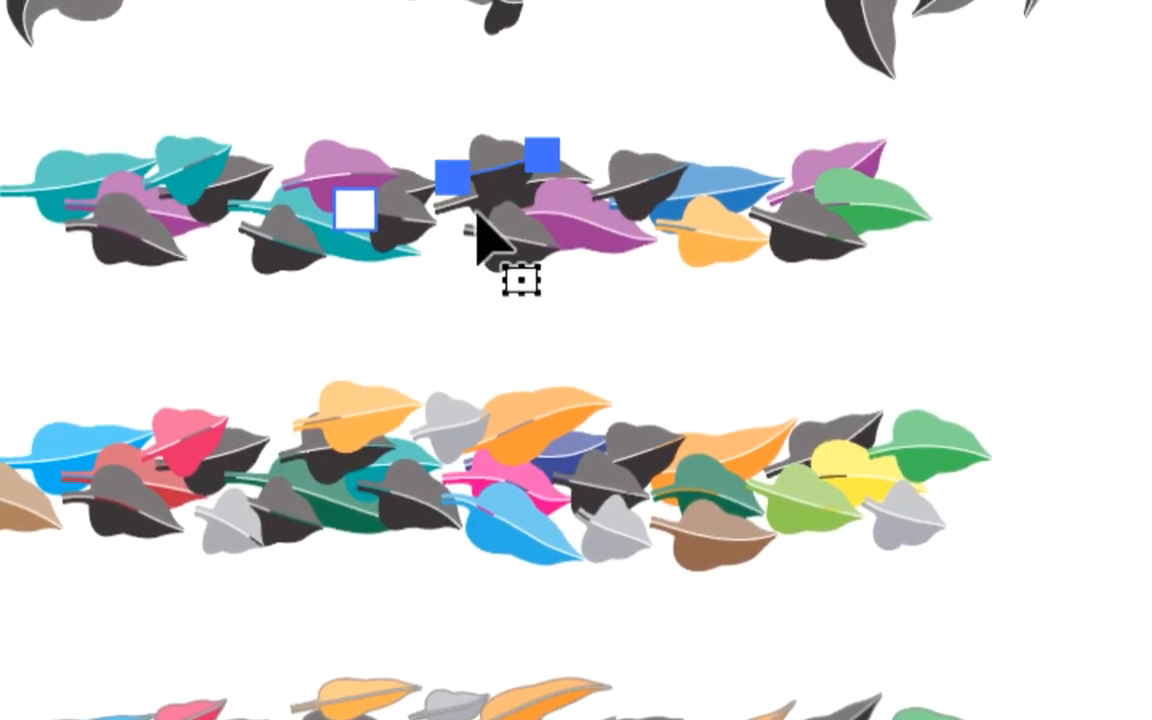
left_click(374, 212)
left_click(150, 213)
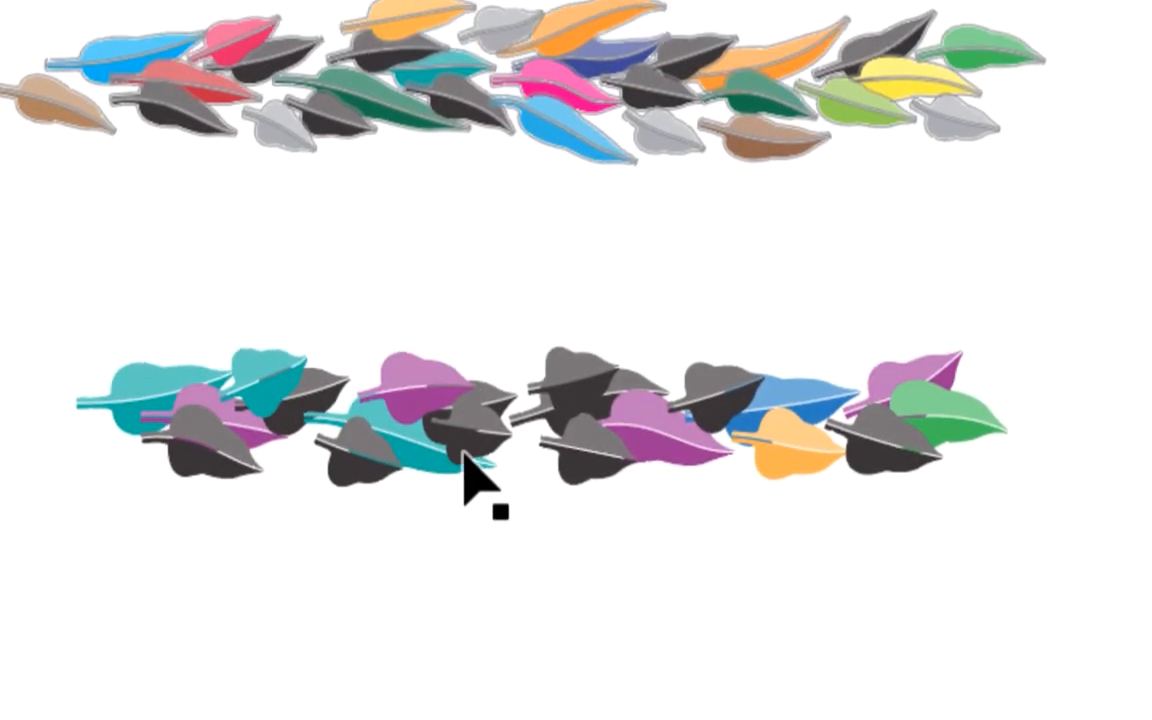
Move the Formes panel off the swatches and recolour the small grey leaf overlapping the copy's long teal leaf with a brown stroke
left_click(467, 450)
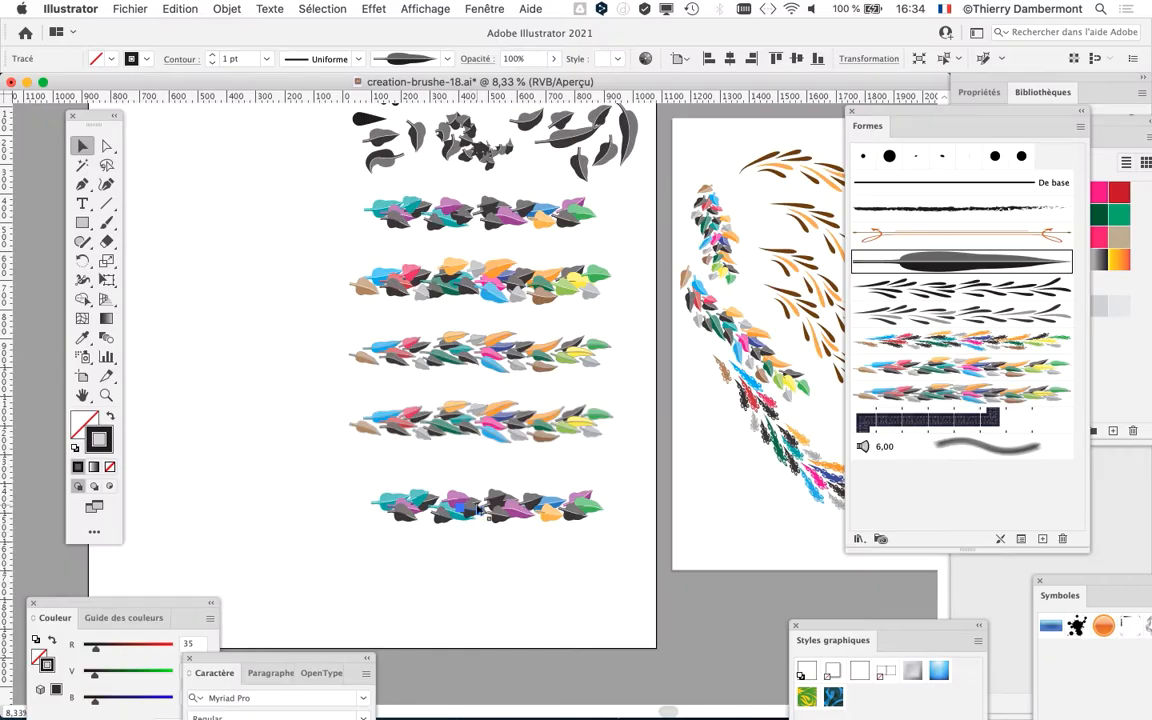
scroll(470, 475, "up", 3)
scroll(483, 545, "down", 3)
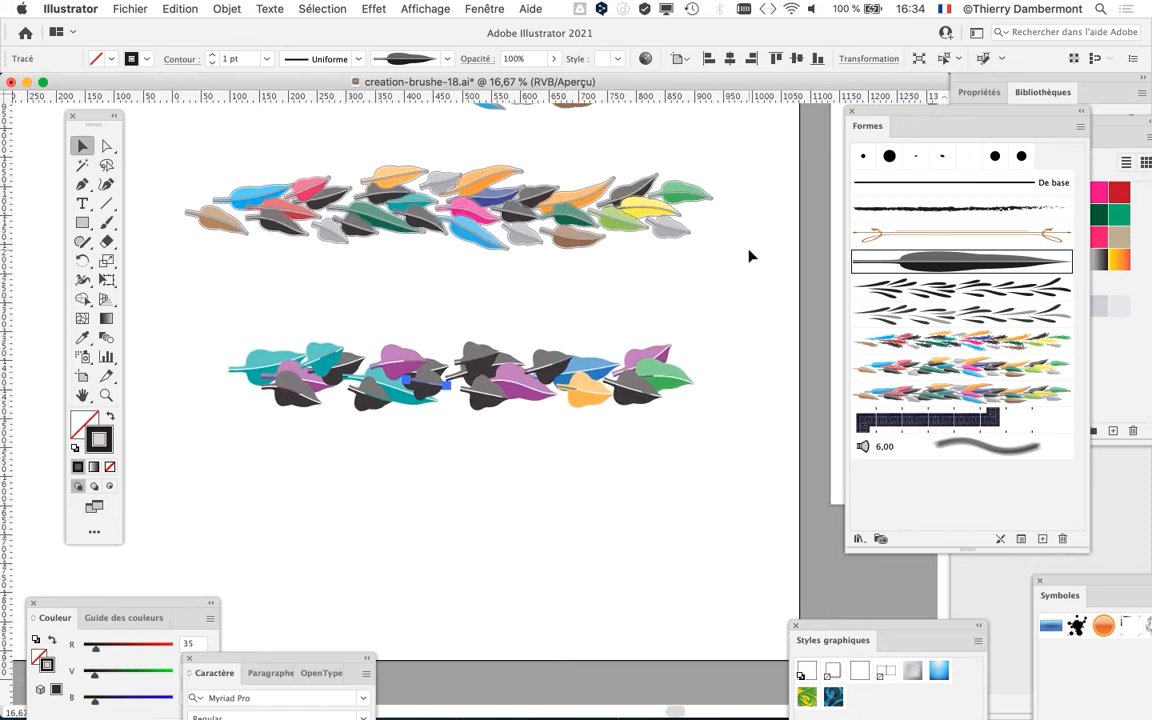
left_click_drag(870, 120, 602, 462)
scroll(375, 437, "up", 2)
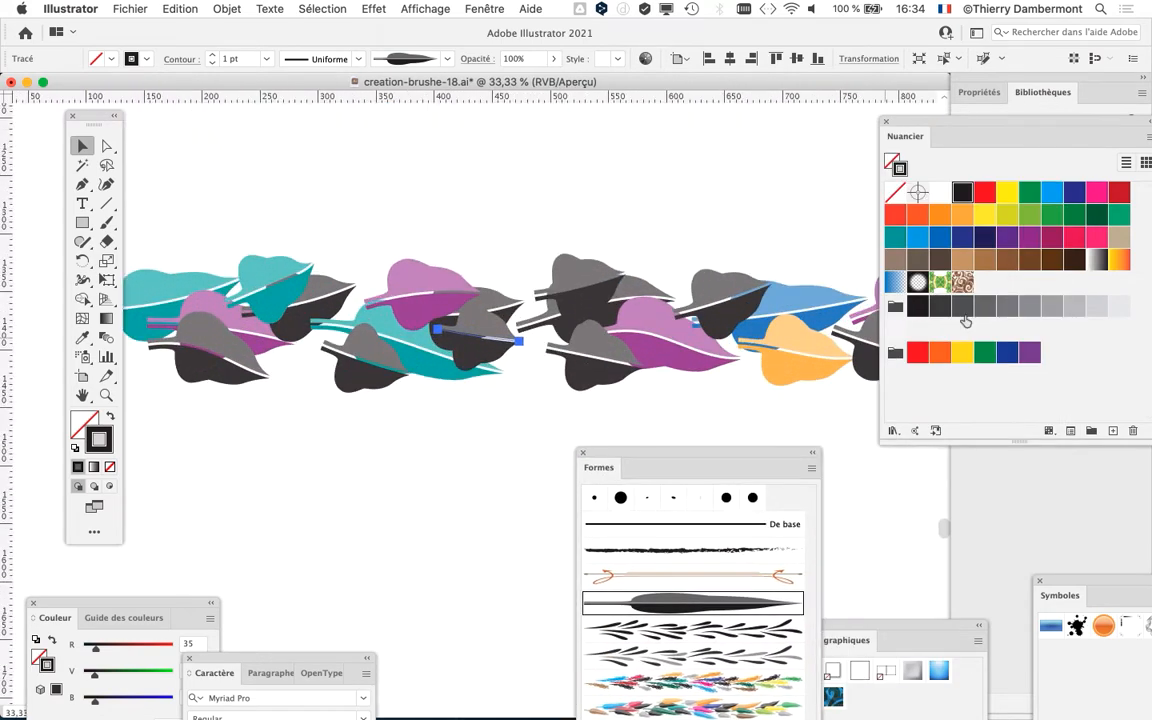
left_click(1007, 214)
left_click(1029, 214)
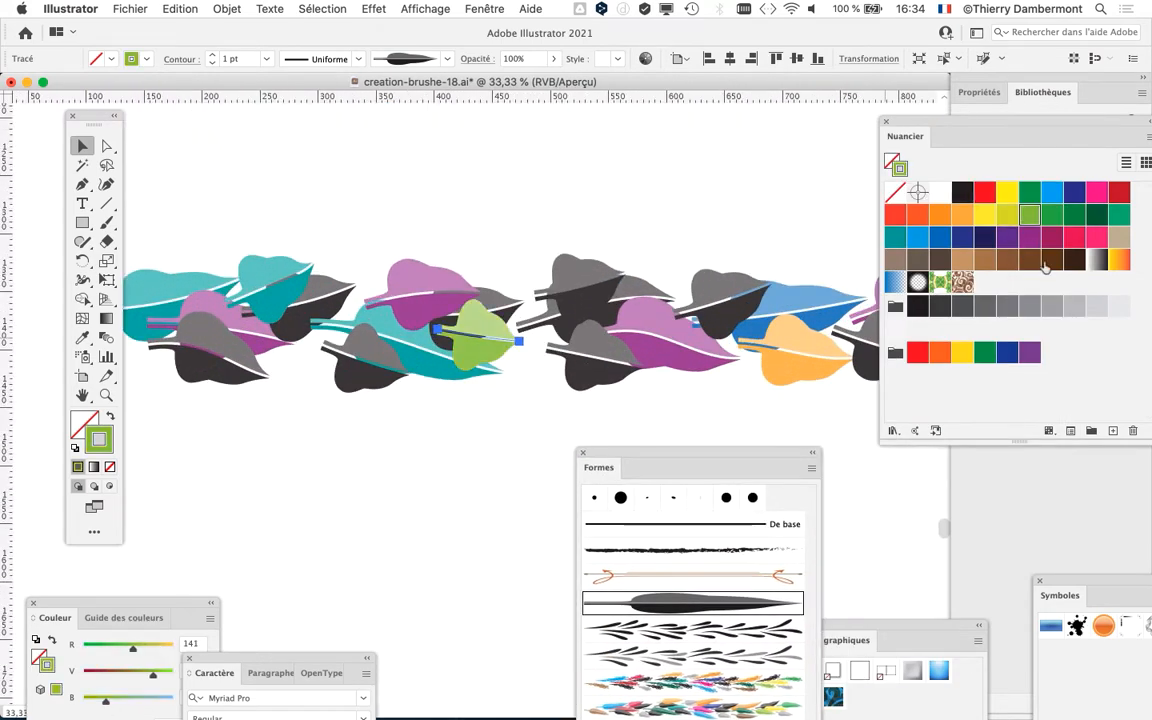
left_click(1008, 260)
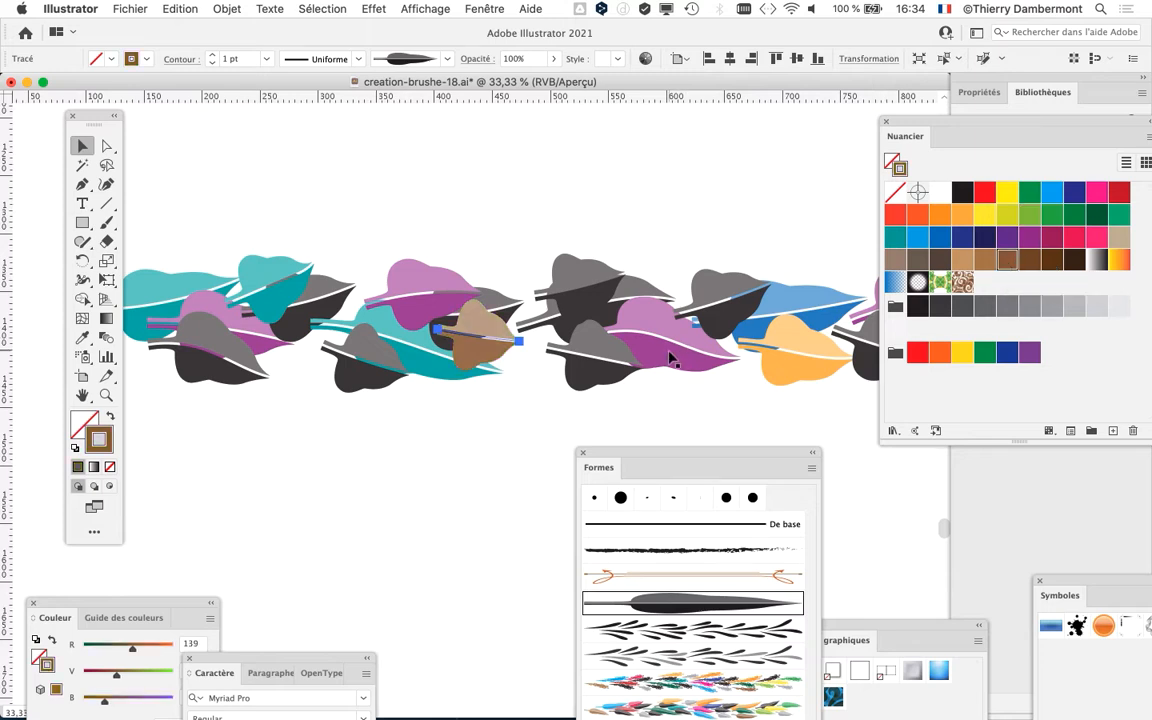
Recolour two more leaves of the copied garland brown: the grey one overlapping the blue leaf and the lower grey one at its left end
left_click_drag(530, 388, 430, 396)
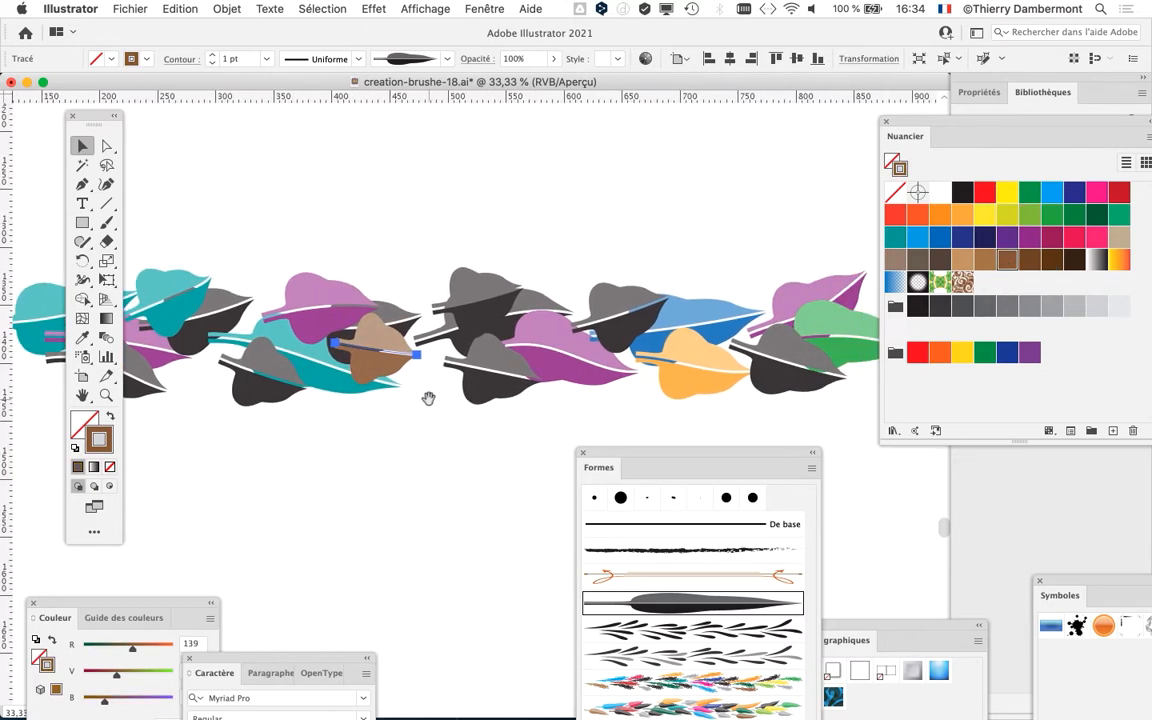
left_click(607, 320)
left_click(1031, 262)
left_click_drag(446, 416, 690, 383)
left_click(340, 312)
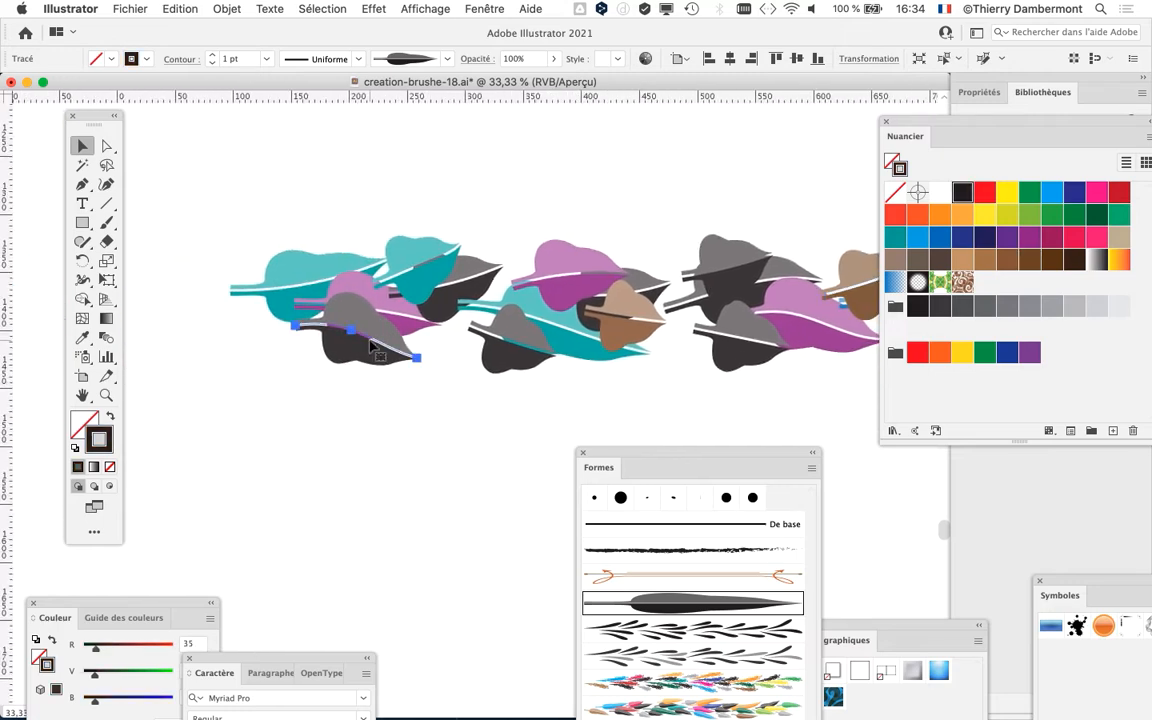
left_click(1009, 261)
scroll(350, 455, "right", 5)
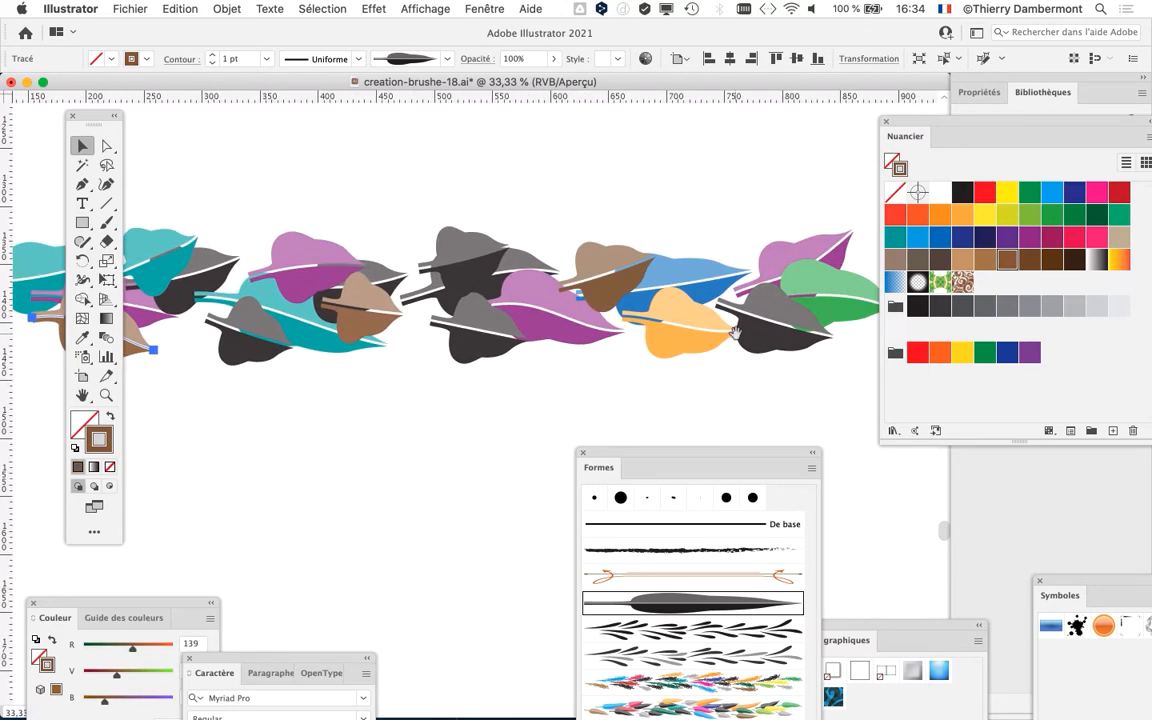
scroll(595, 350, "down", 1)
left_click_drag(522, 353, 600, 293)
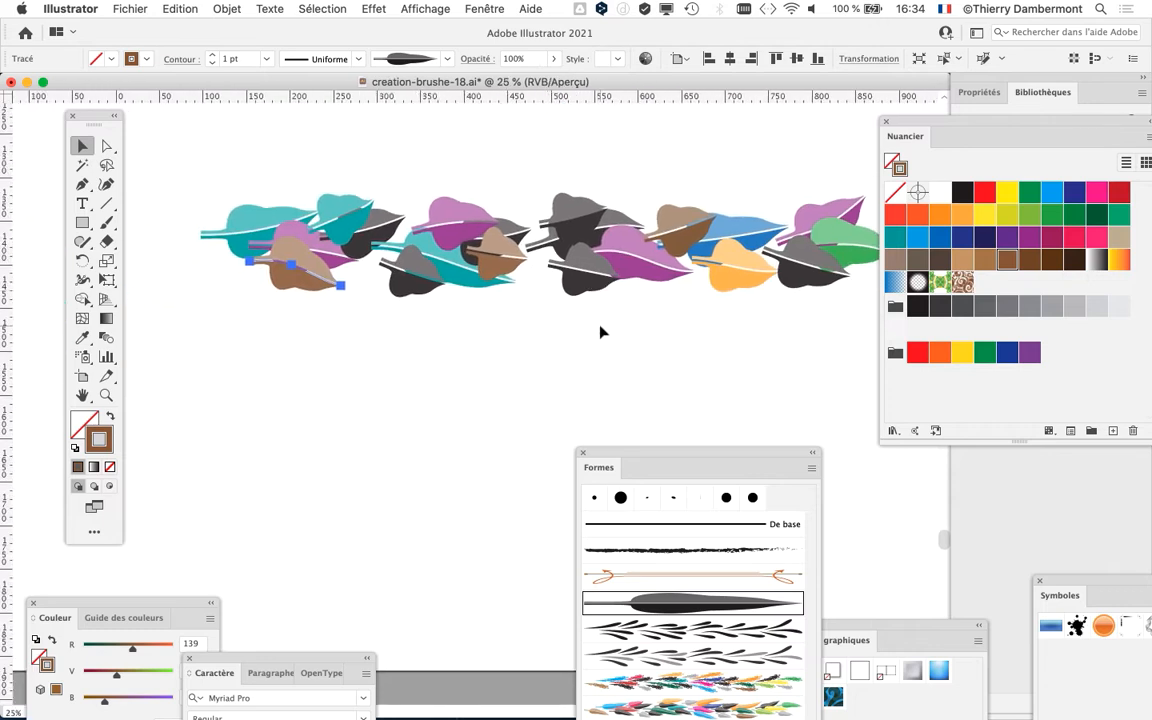
Recolour the small upper grey leaf at the middle of the copied garland with a bright blue stroke
left_click(517, 198)
left_click(1030, 260)
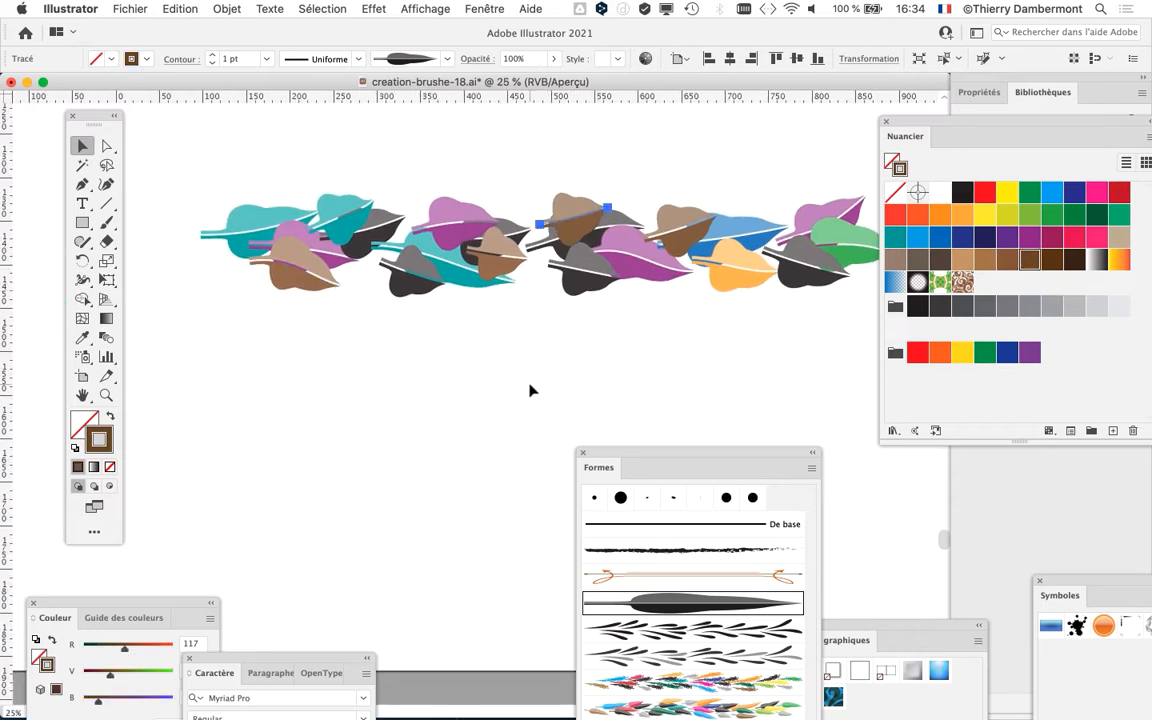
left_click(530, 390)
left_click(534, 200)
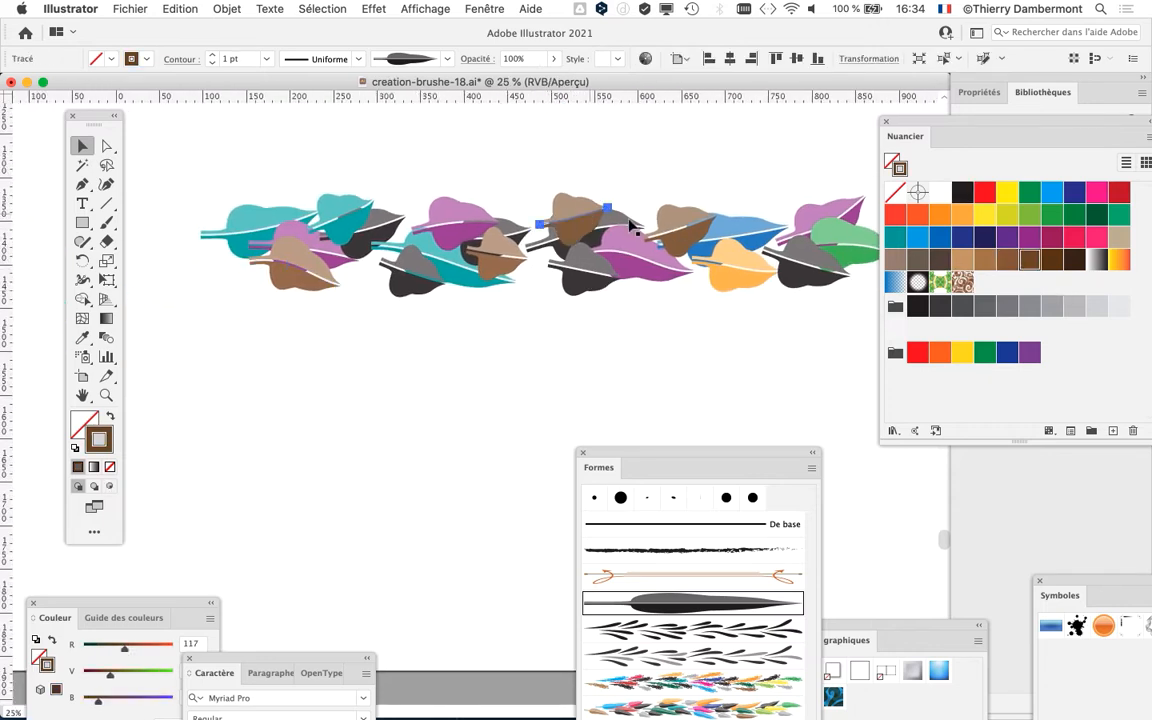
left_click(1052, 192)
left_click(670, 362)
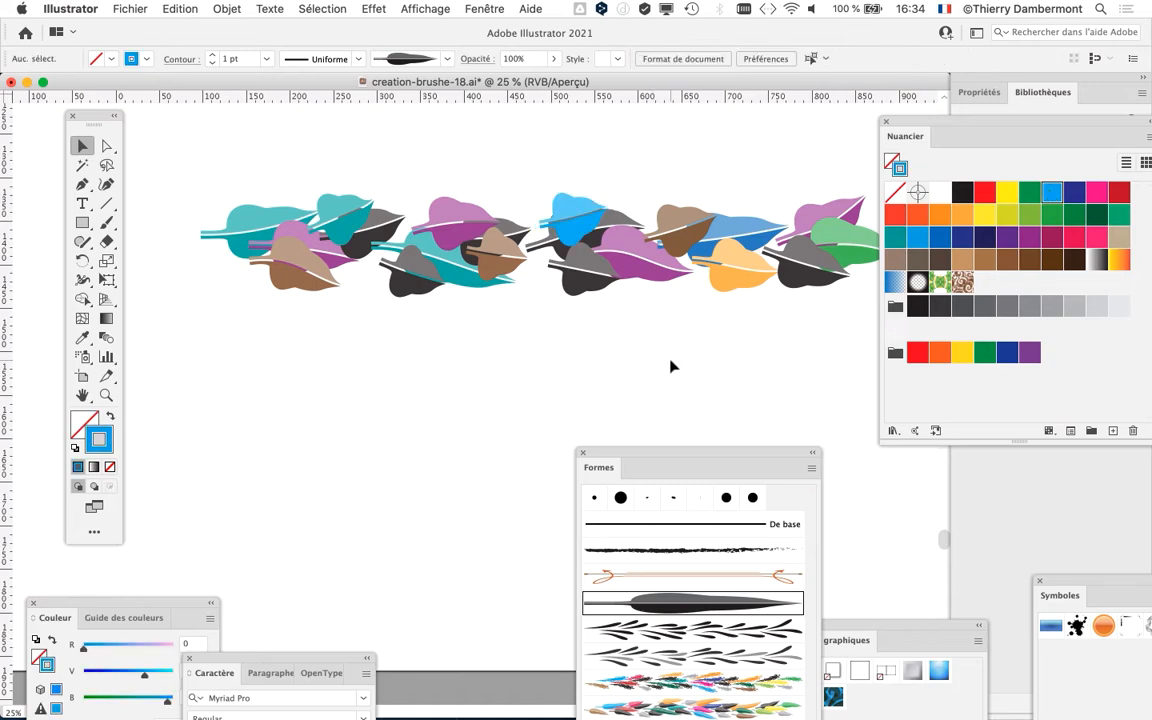
Save the document under the new name creation-brushe-19.ai in the teddy bear 16 folder with the default Illustrator options
scroll(600, 340, "right", 5)
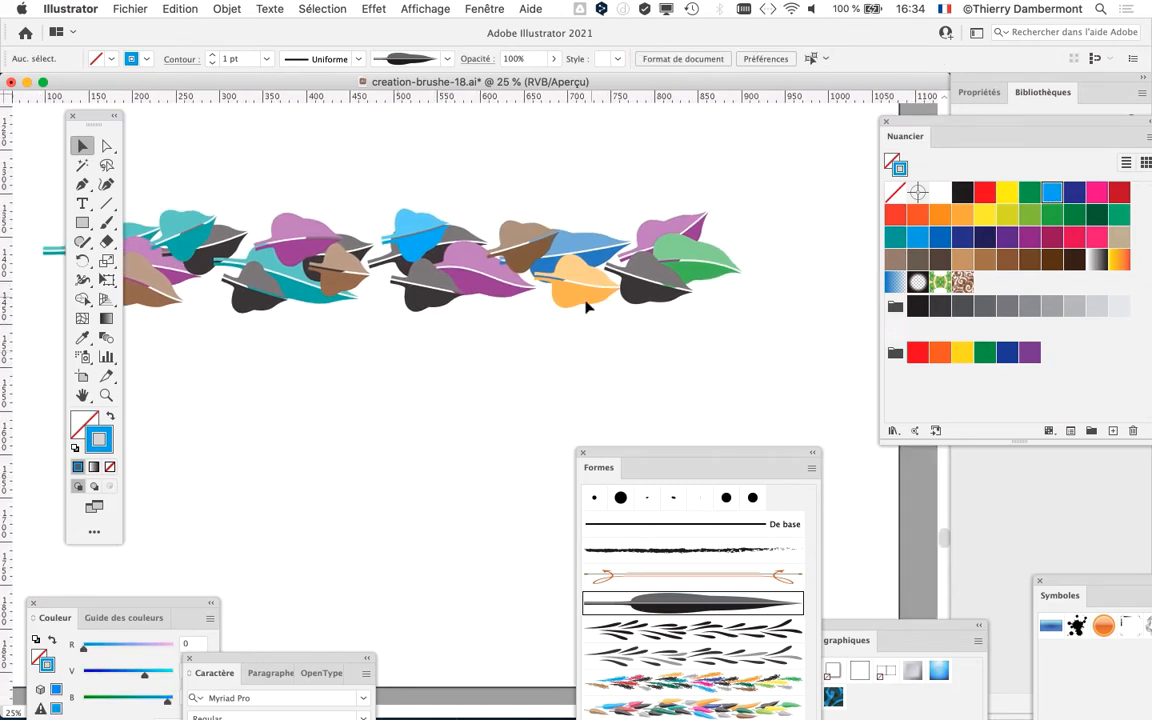
scroll(588, 308, "left", 3)
left_click(128, 8)
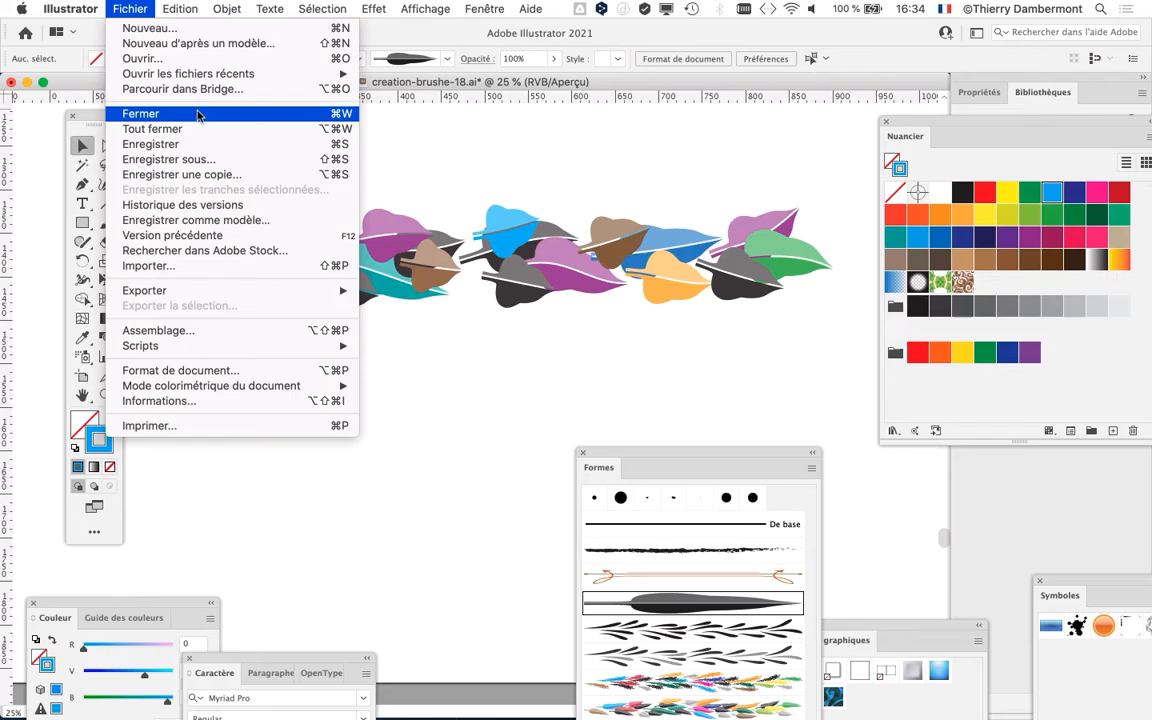
left_click(216, 160)
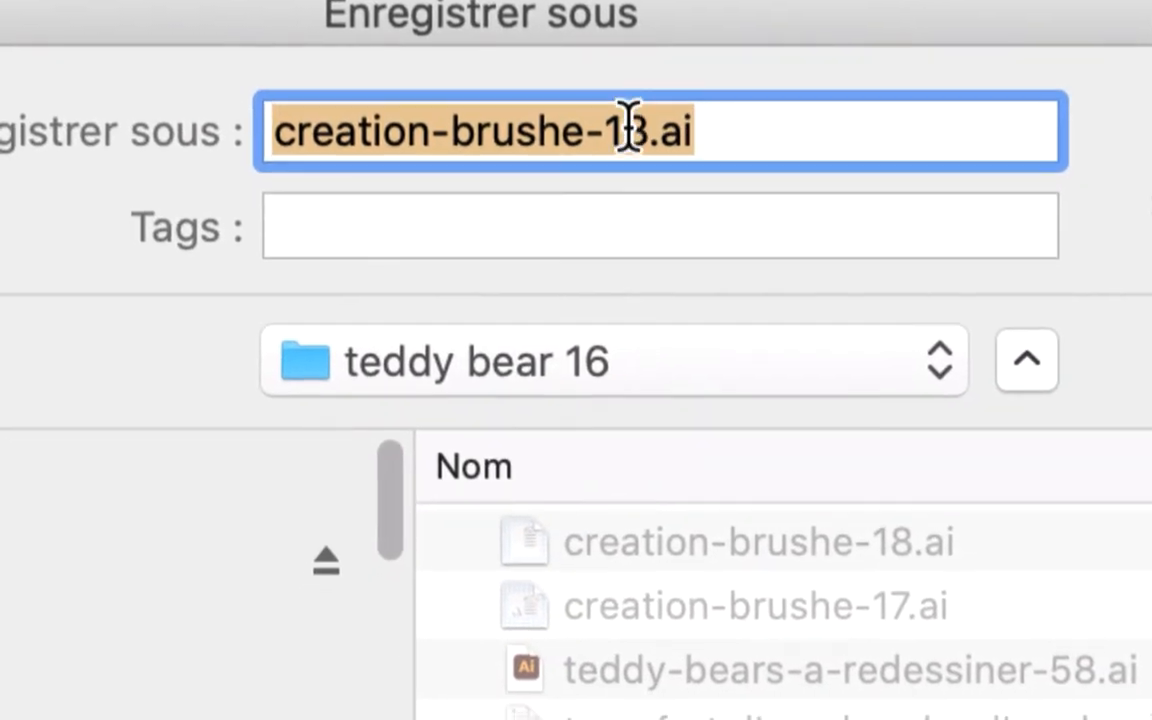
left_click(629, 128)
key("shift+Right")
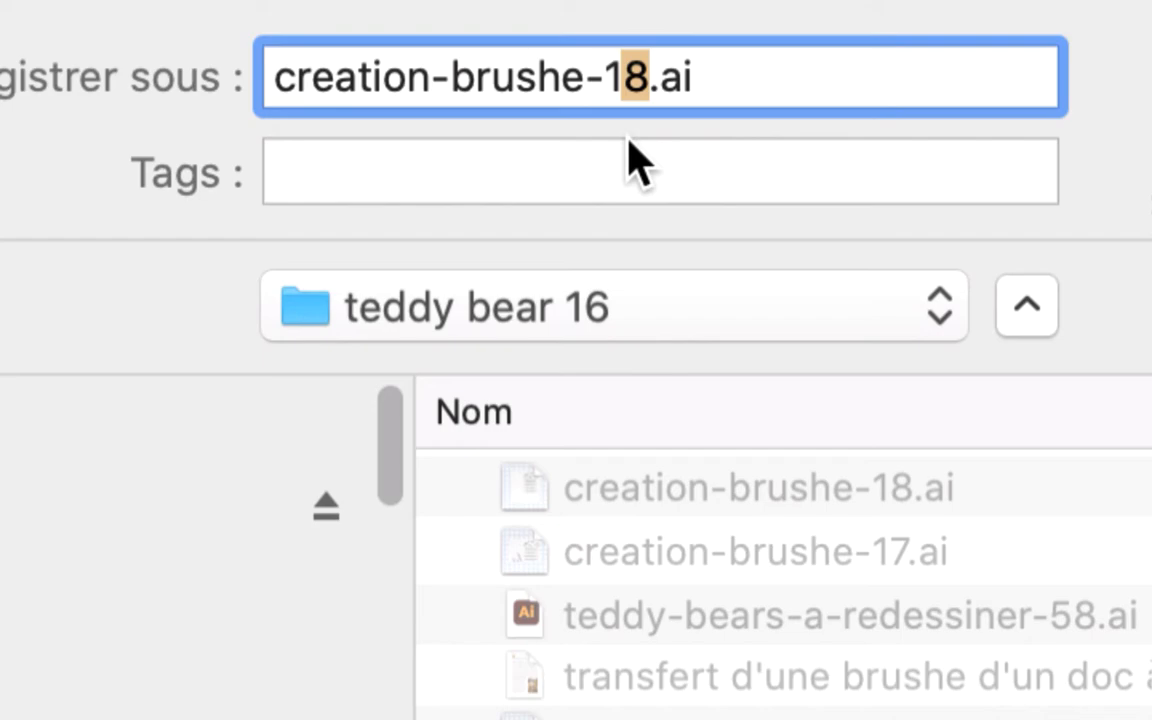
type("9")
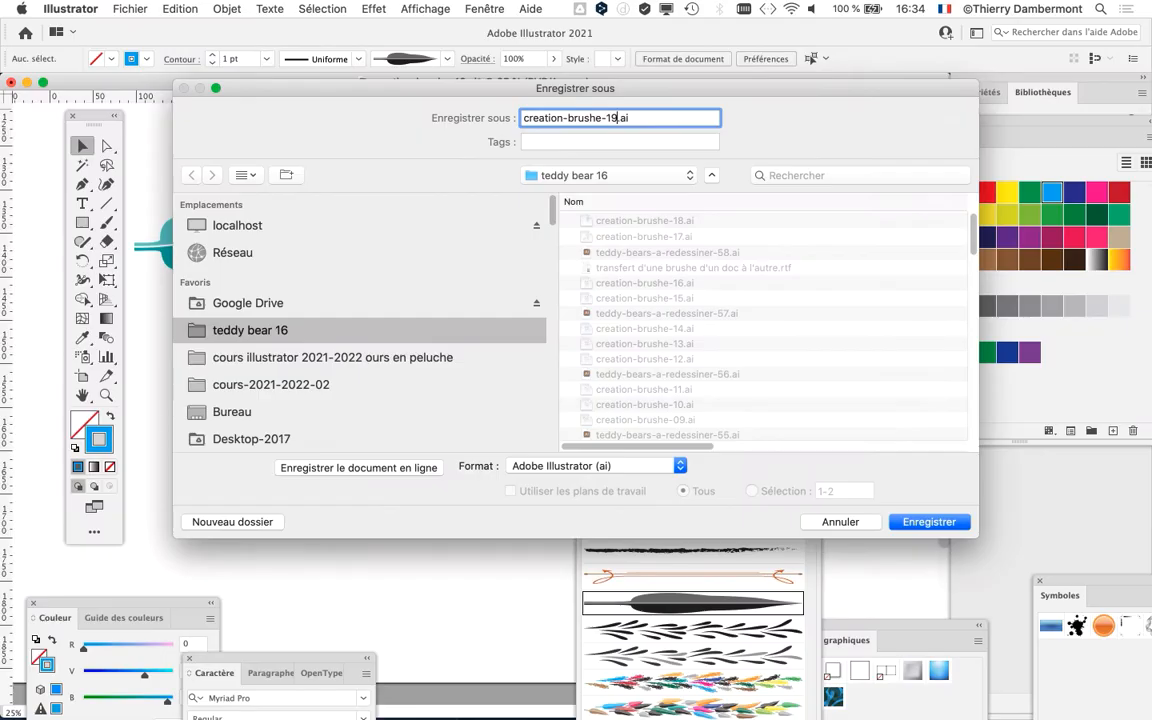
key("Return")
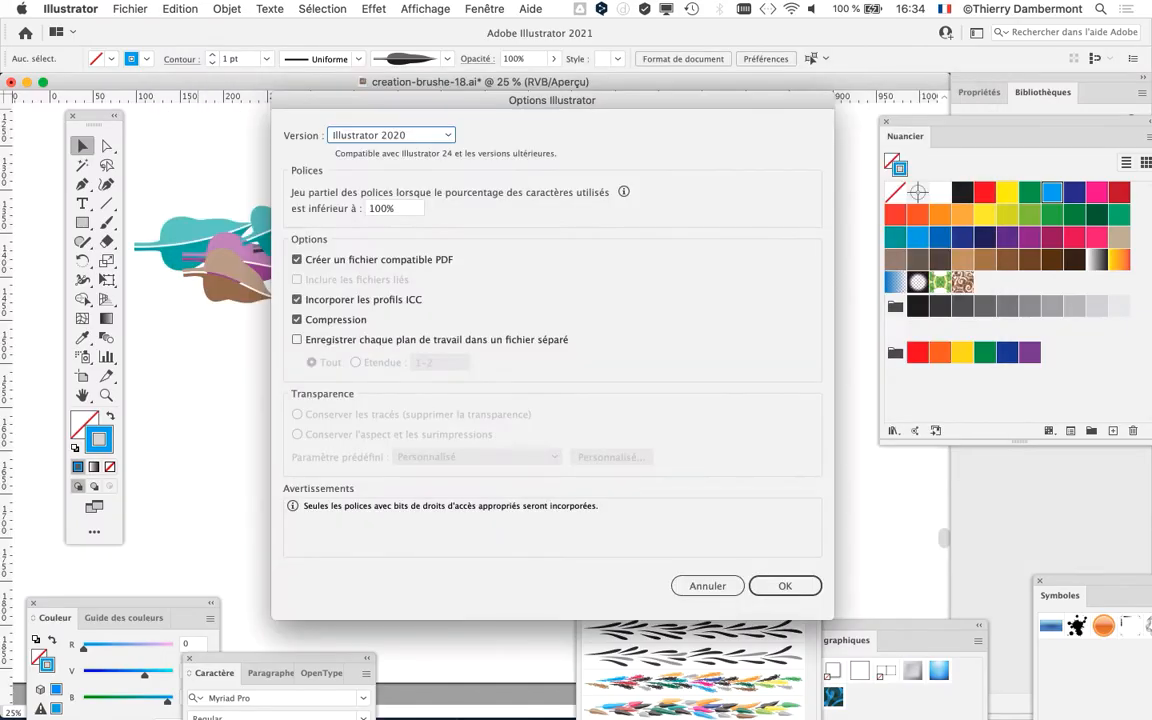
key("Return")
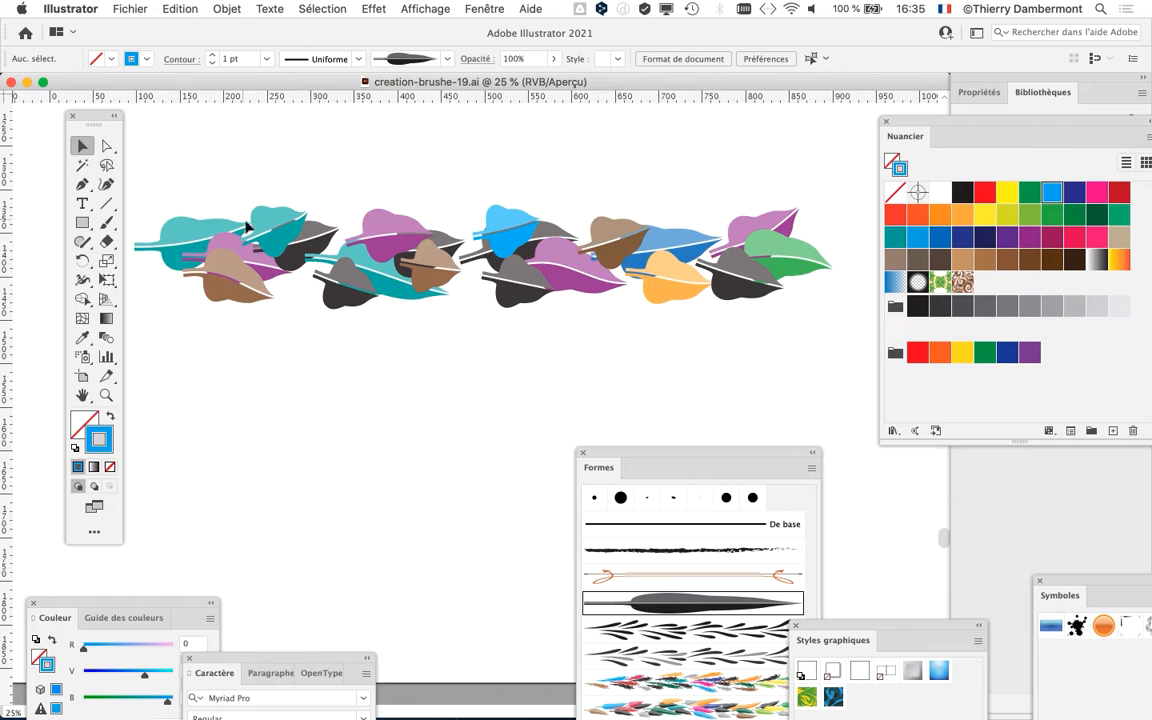
Select all leaves of the copied garland and examine their shared fill and mixed stroke settings
scroll(340, 293, "down", 2)
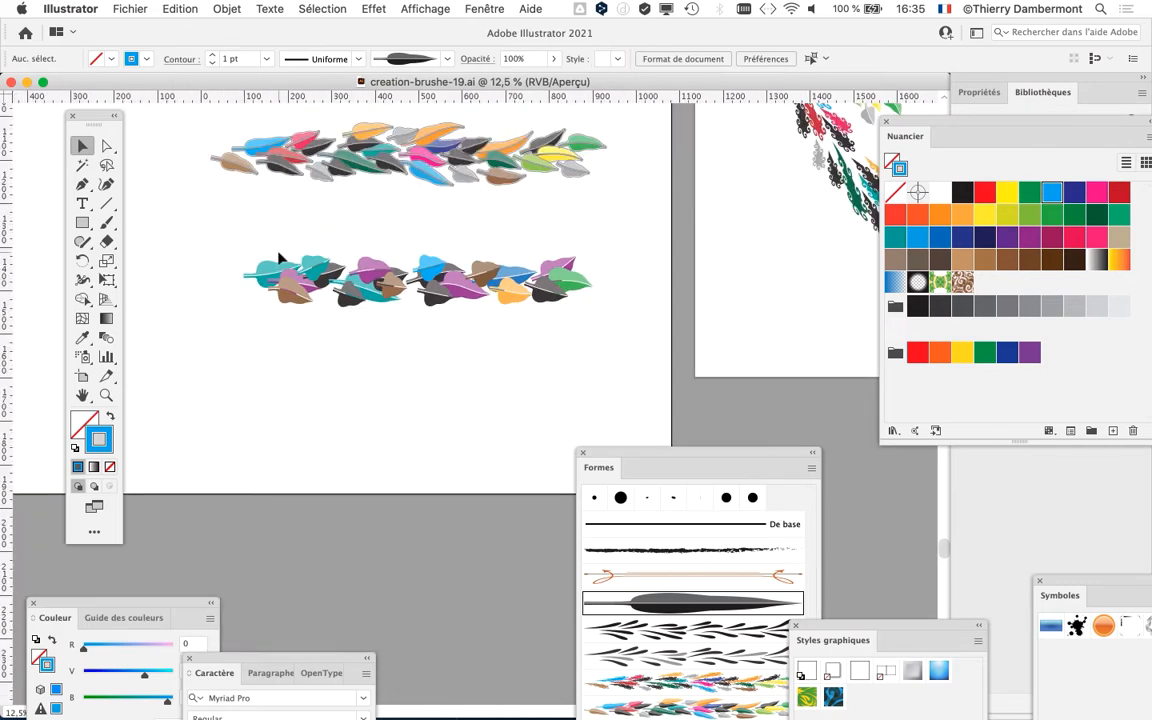
scroll(279, 258, "up", 1)
scroll(329, 342, "down", 1)
scroll(329, 342, "right", 1)
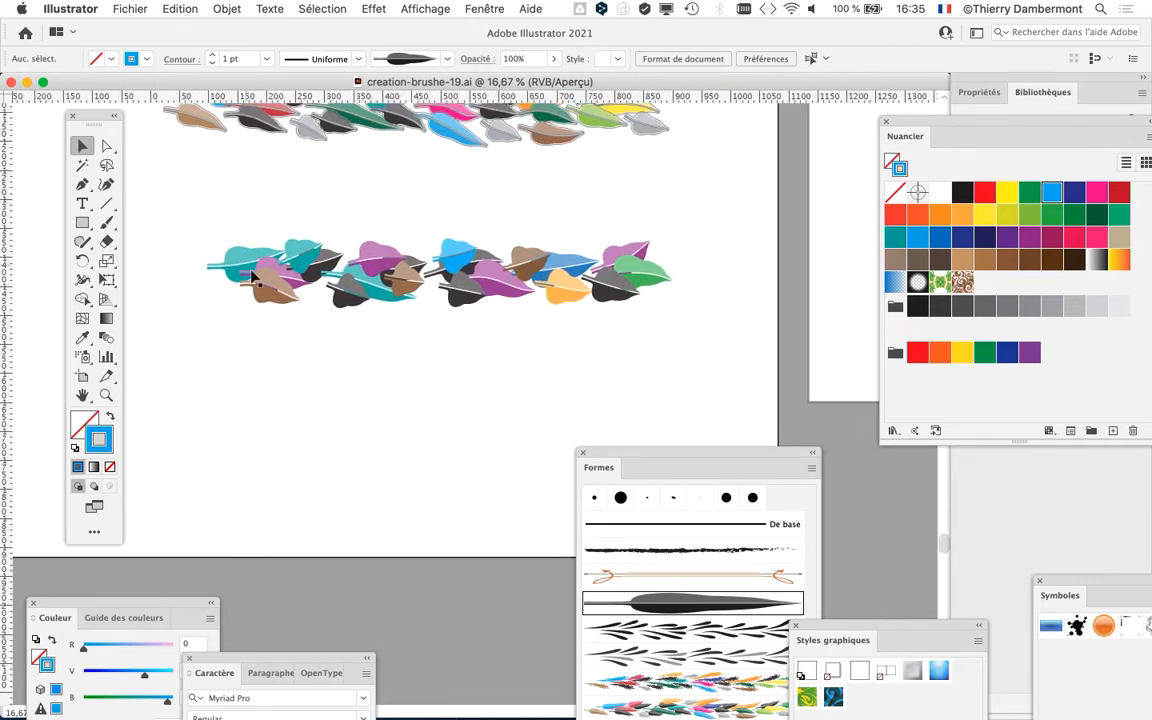
mouse_move(210, 227)
left_mouse_down()
mouse_move(690, 300)
mouse_move(698, 346)
left_mouse_up()
left_click(190, 232)
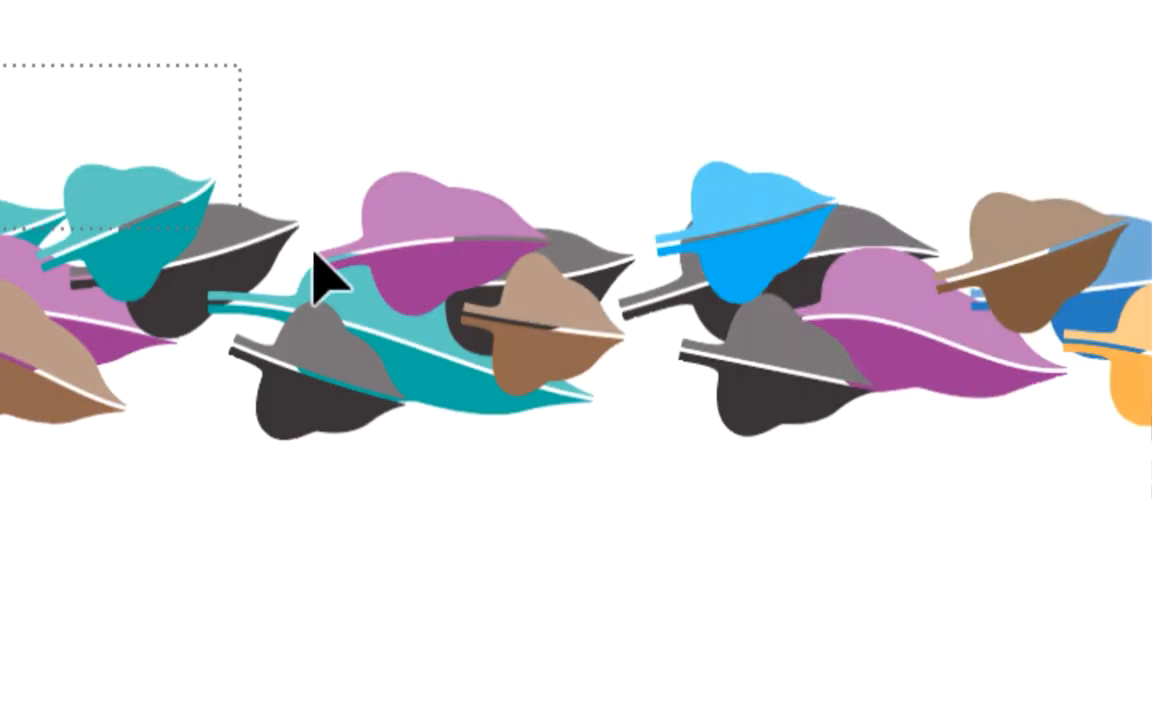
left_click_drag(313, 252, 589, 319)
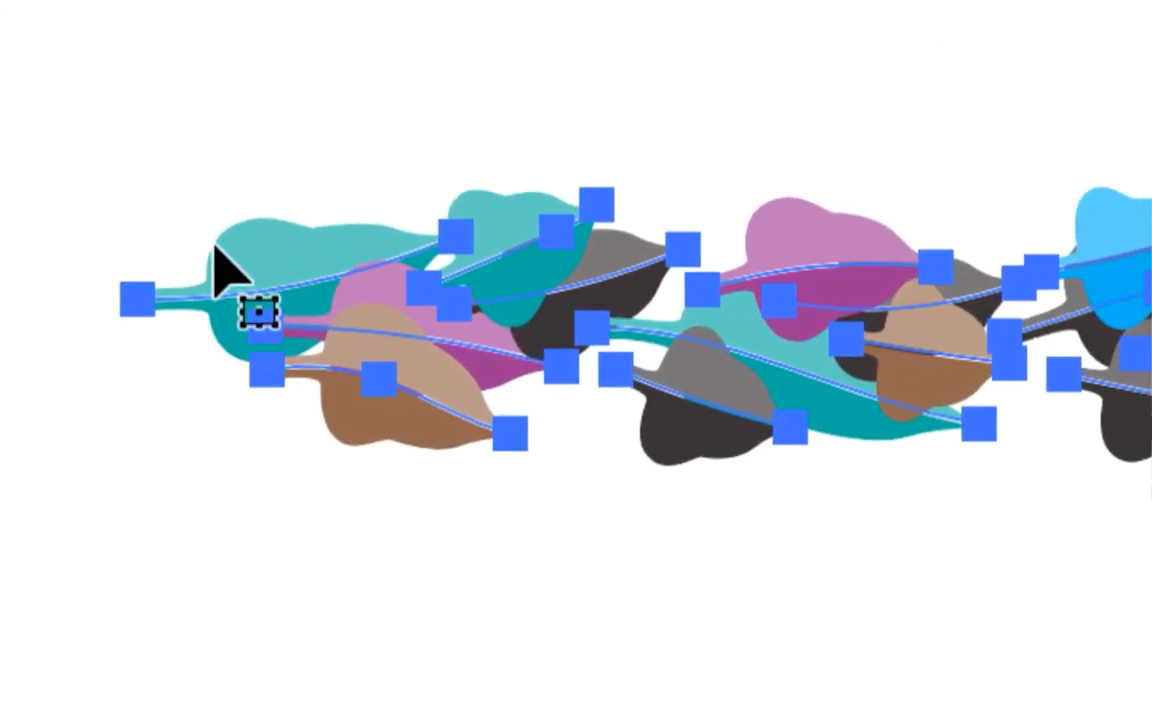
scroll(221, 230, "up", 3)
scroll(221, 230, "up", 8)
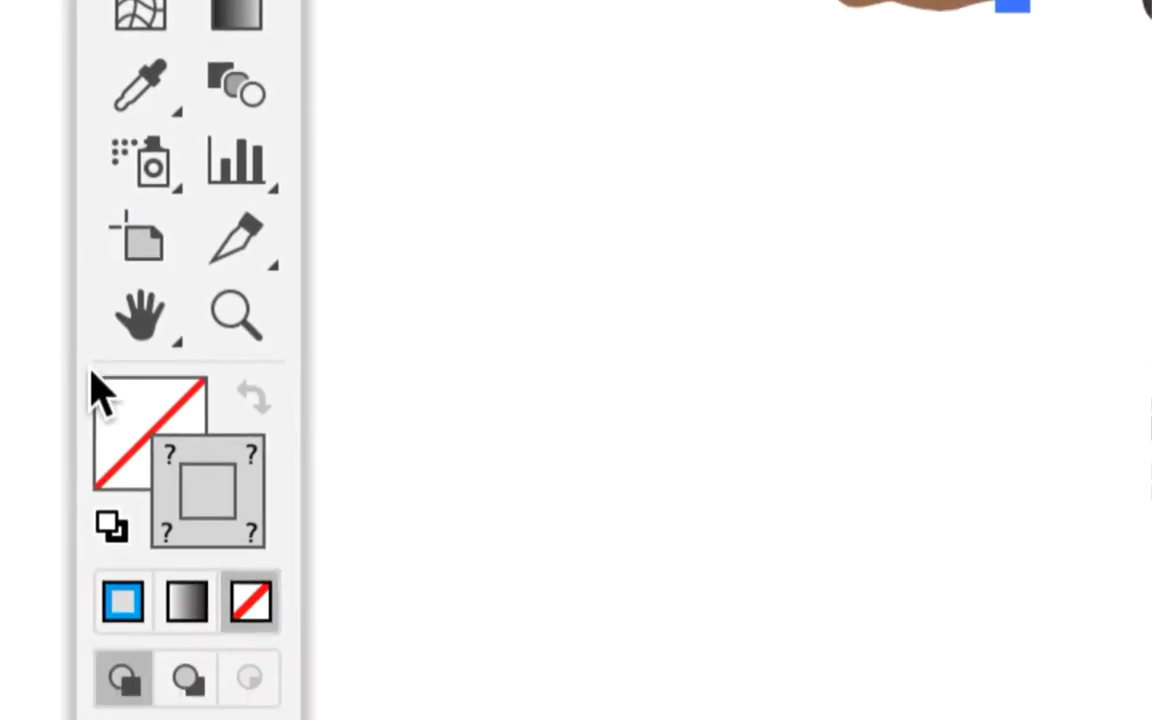
Select single brown, teal, grey, blue and magenta leaves in turn to check each one's fill and stroke colour
left_click(397, 631)
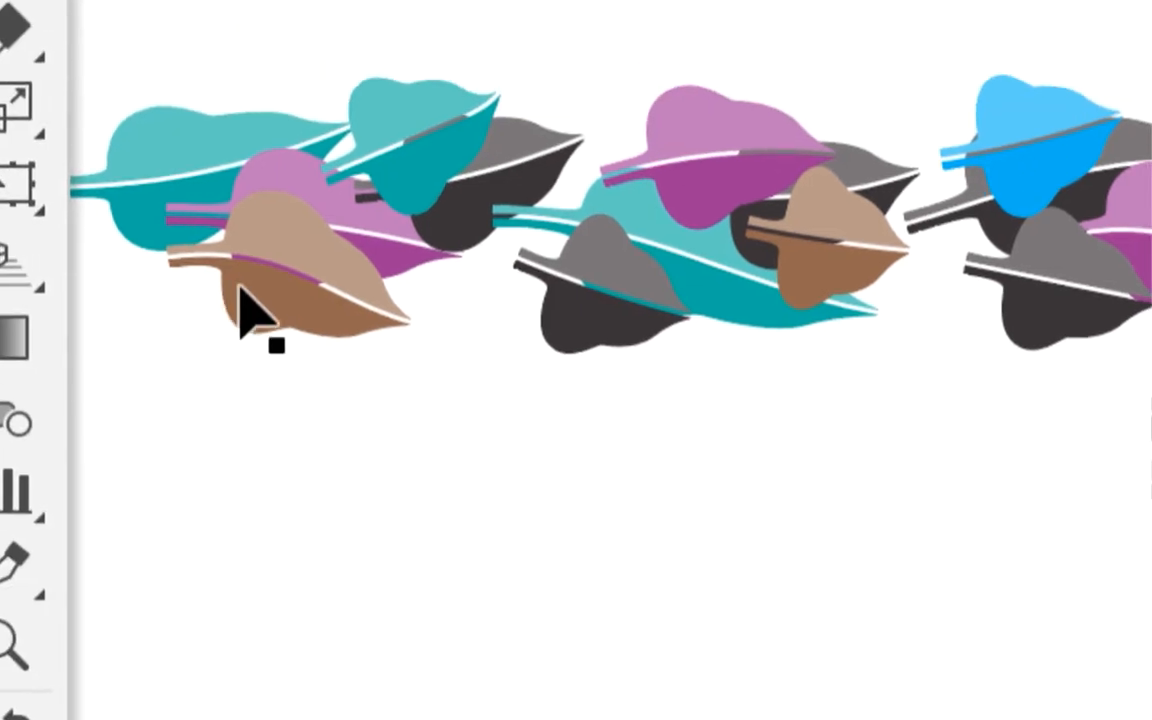
left_click(244, 281)
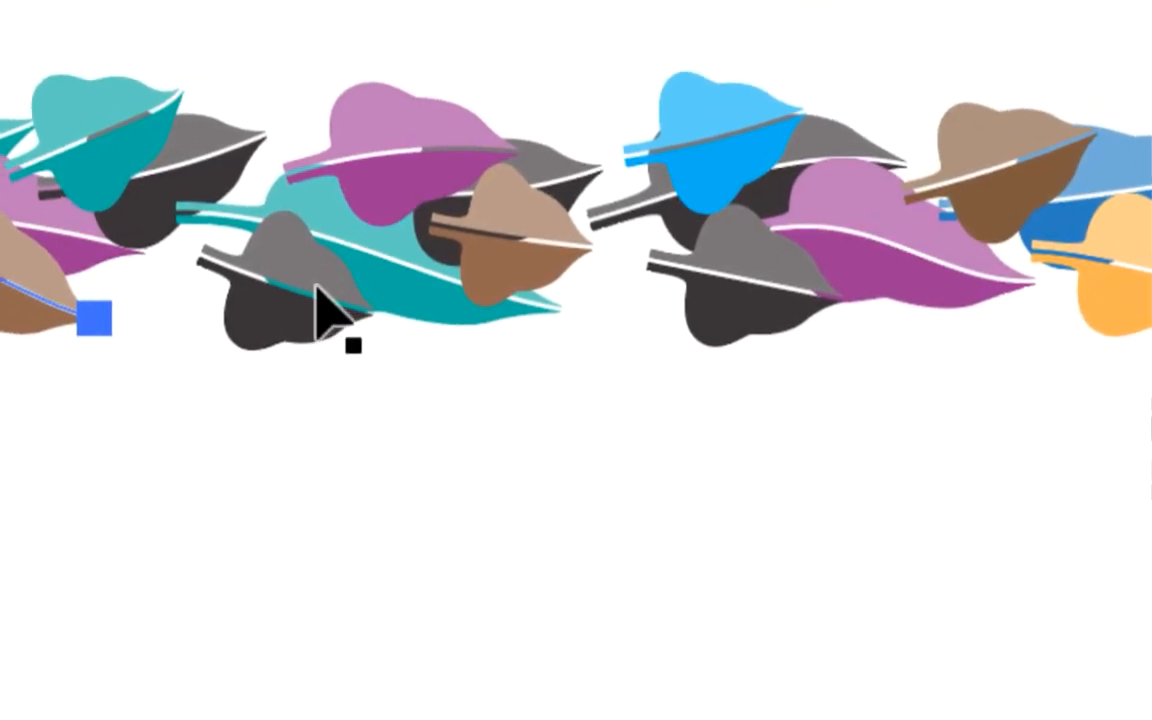
left_click(384, 255)
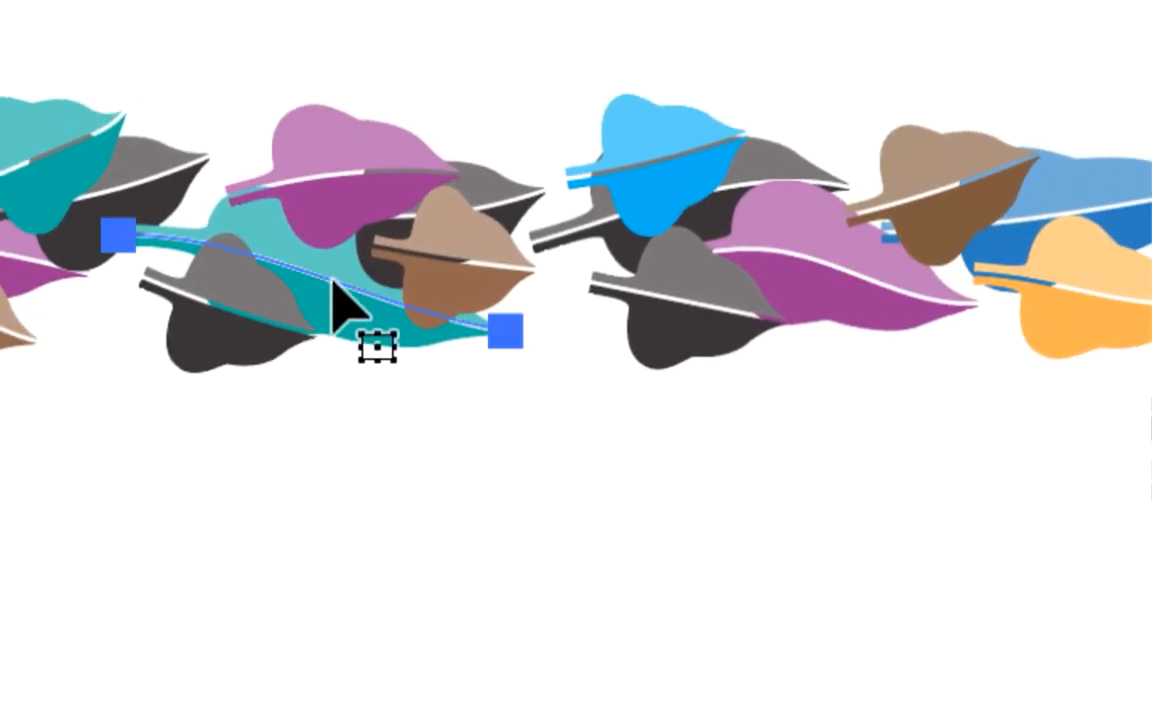
left_click(194, 412)
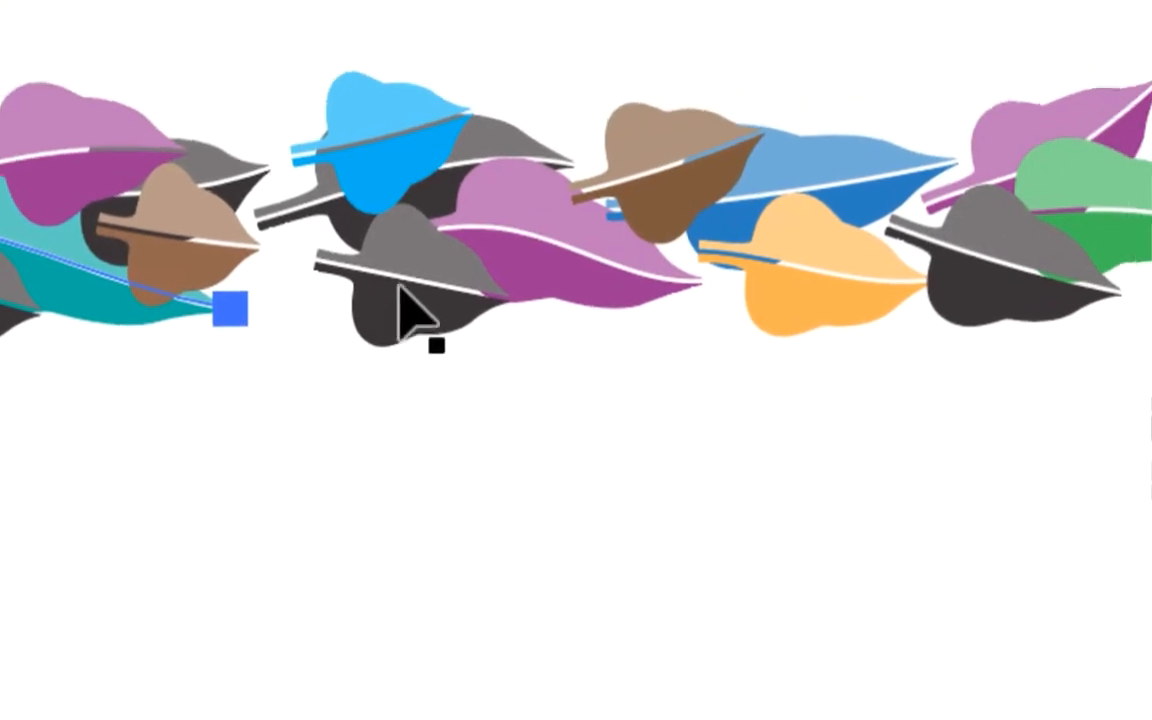
left_click(409, 308)
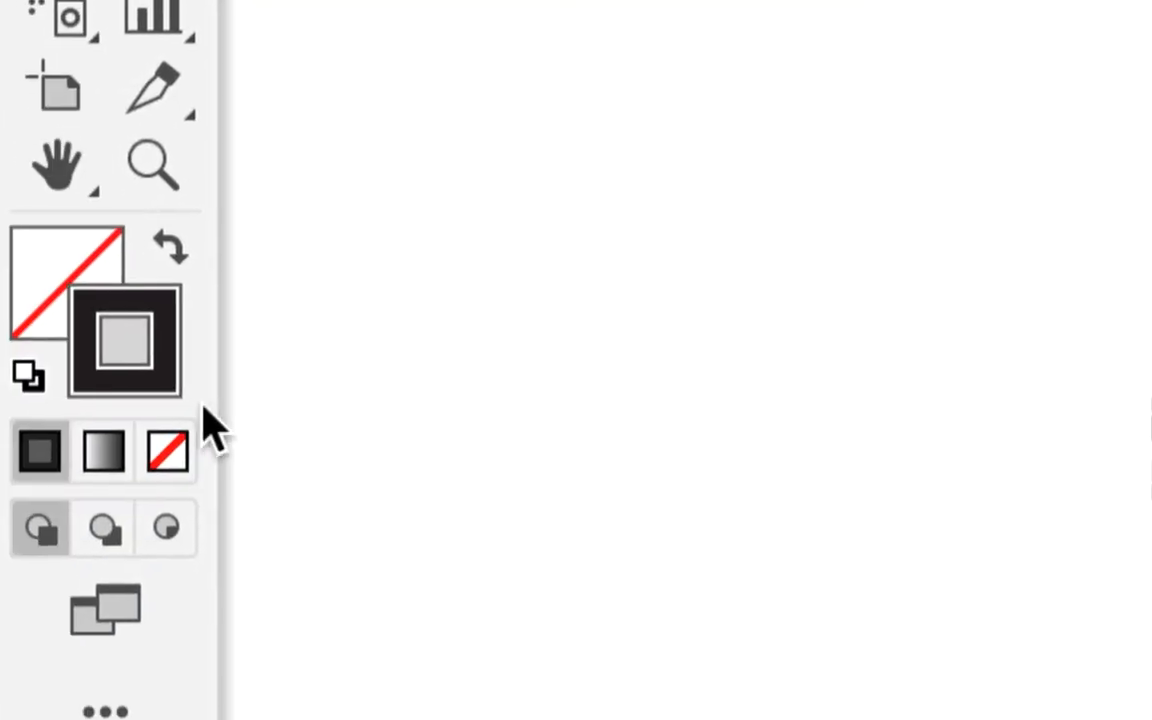
left_click(169, 450)
left_click(391, 253)
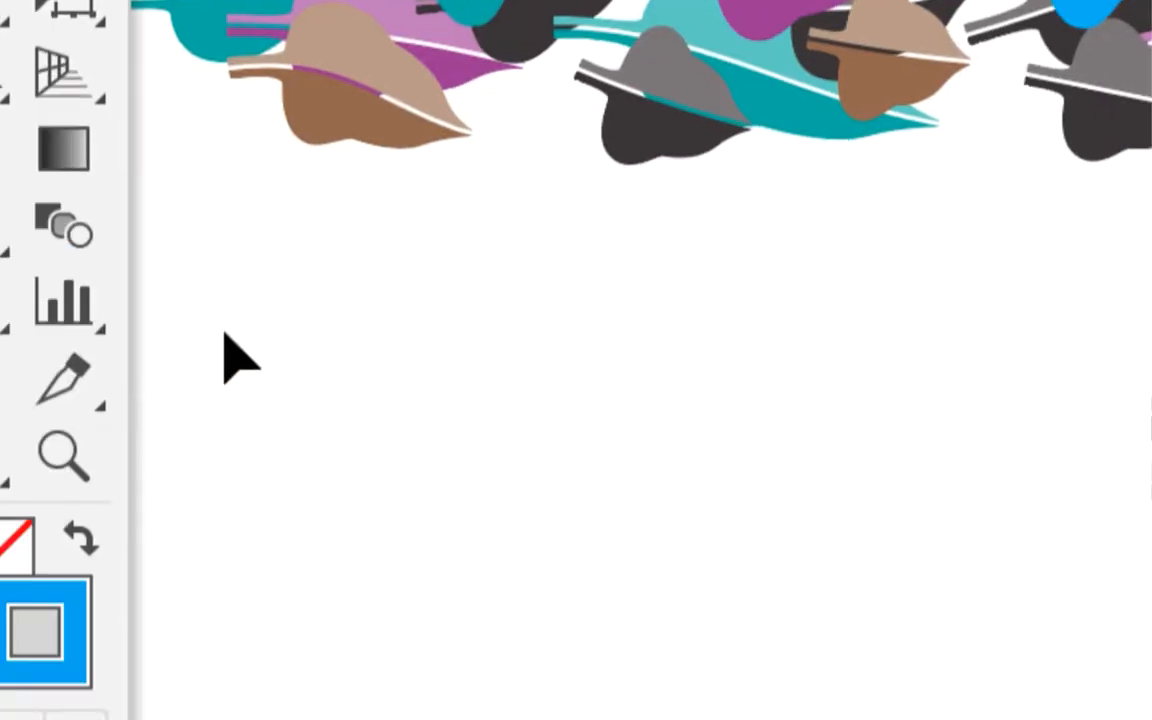
left_click(223, 535)
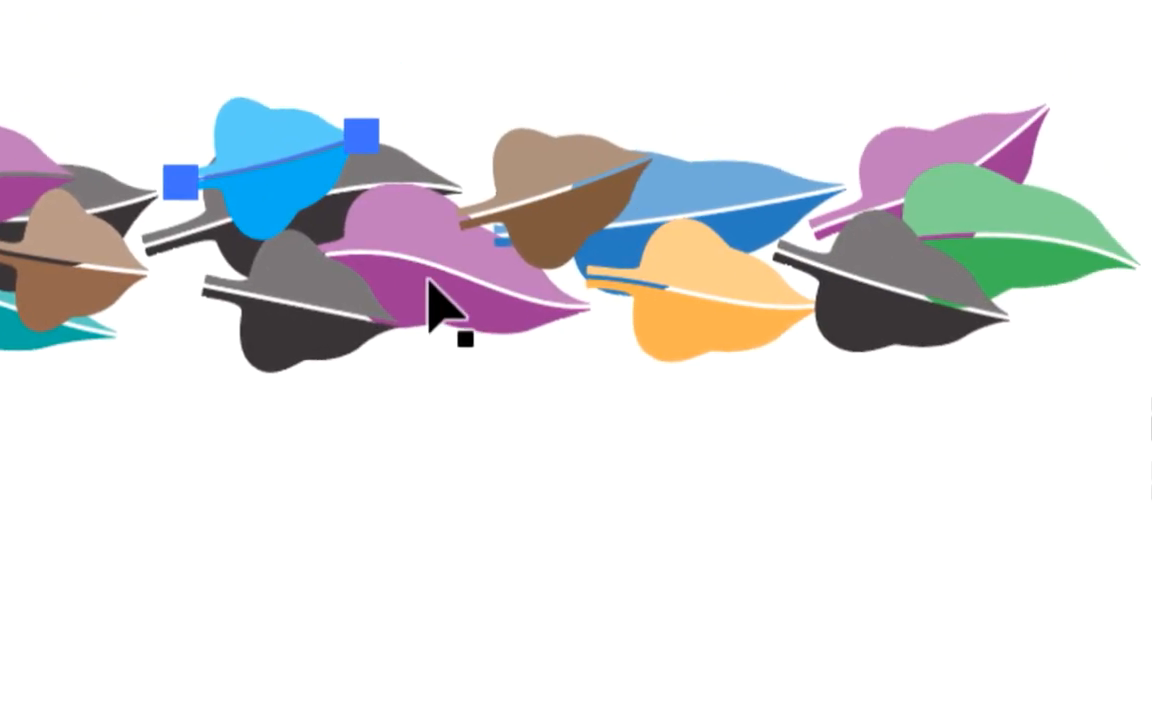
left_click(507, 246)
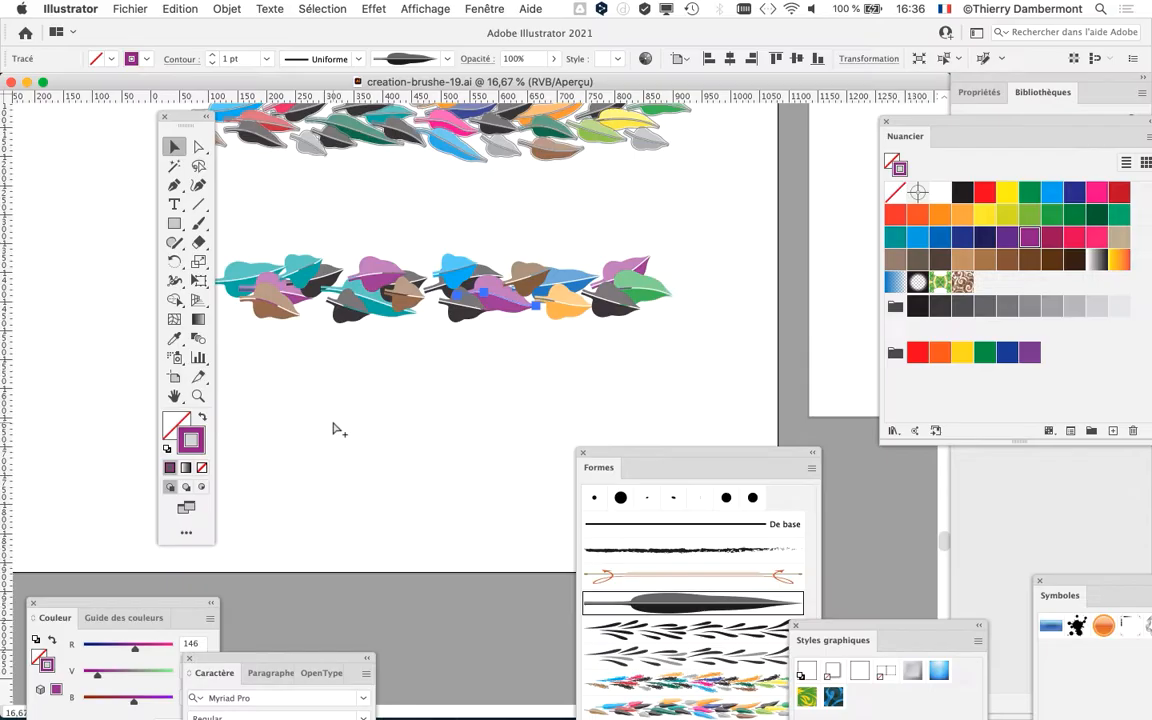
Move the tools panel off the garland and select all of the garland's leaves
left_click_drag(176, 115, 49, 124)
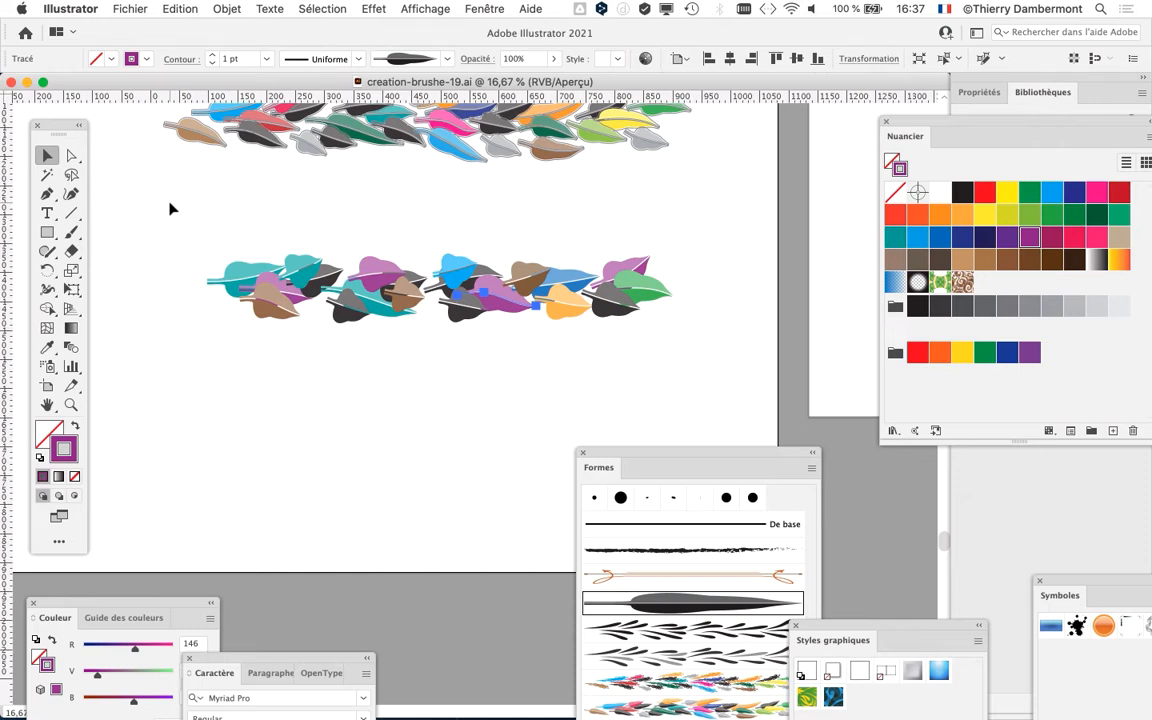
left_click(190, 238)
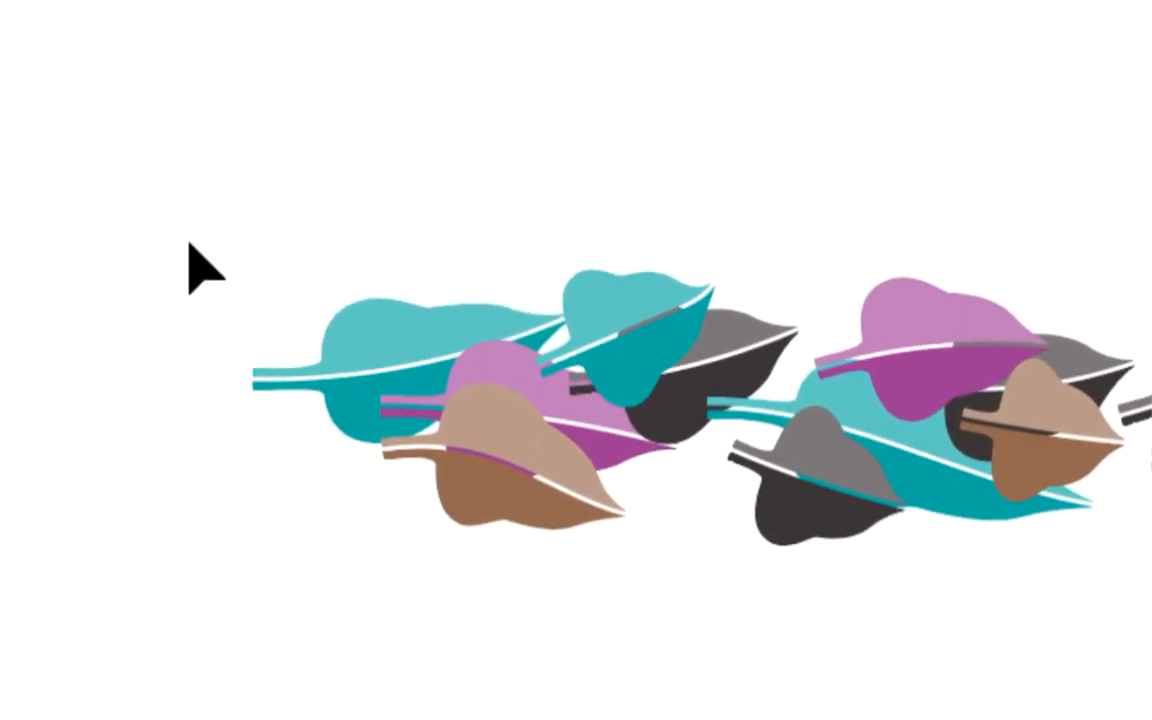
left_click_drag(201, 289, 634, 426)
mouse_move(290, 295)
left_mouse_down()
mouse_move(599, 329)
mouse_move(570, 329)
left_mouse_up()
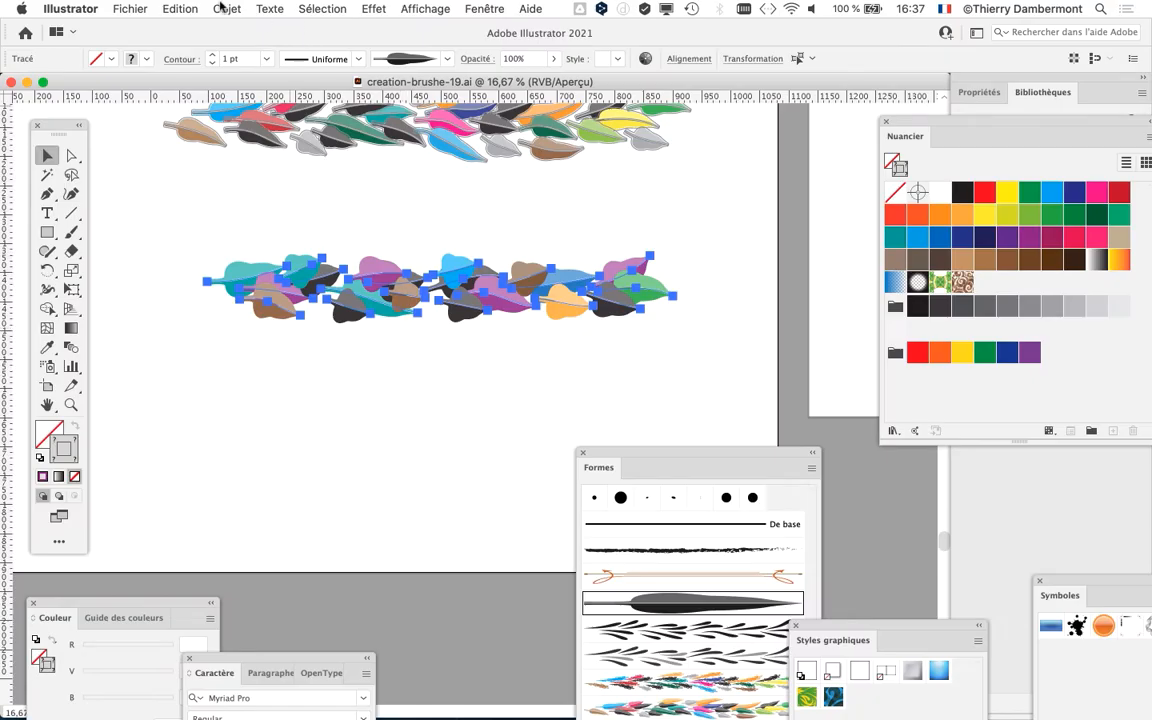
Expand the appearance of the selected leaf strokes (Décomposer l'aspect)
left_click(226, 9)
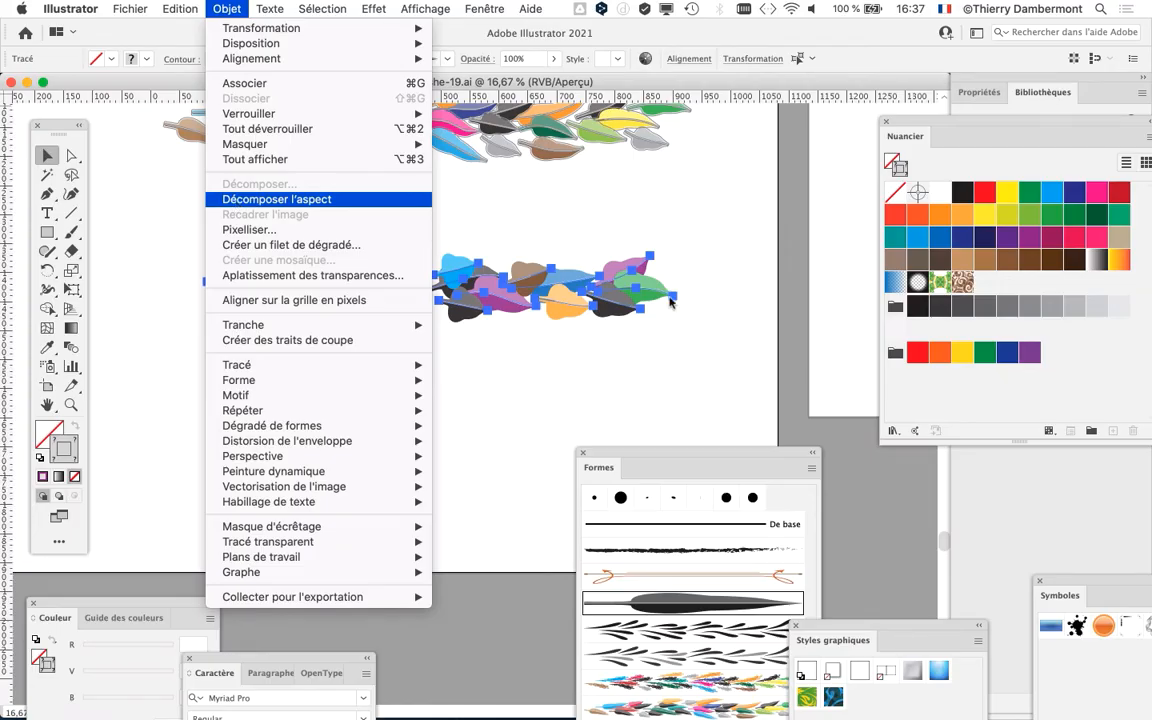
left_click(237, 204)
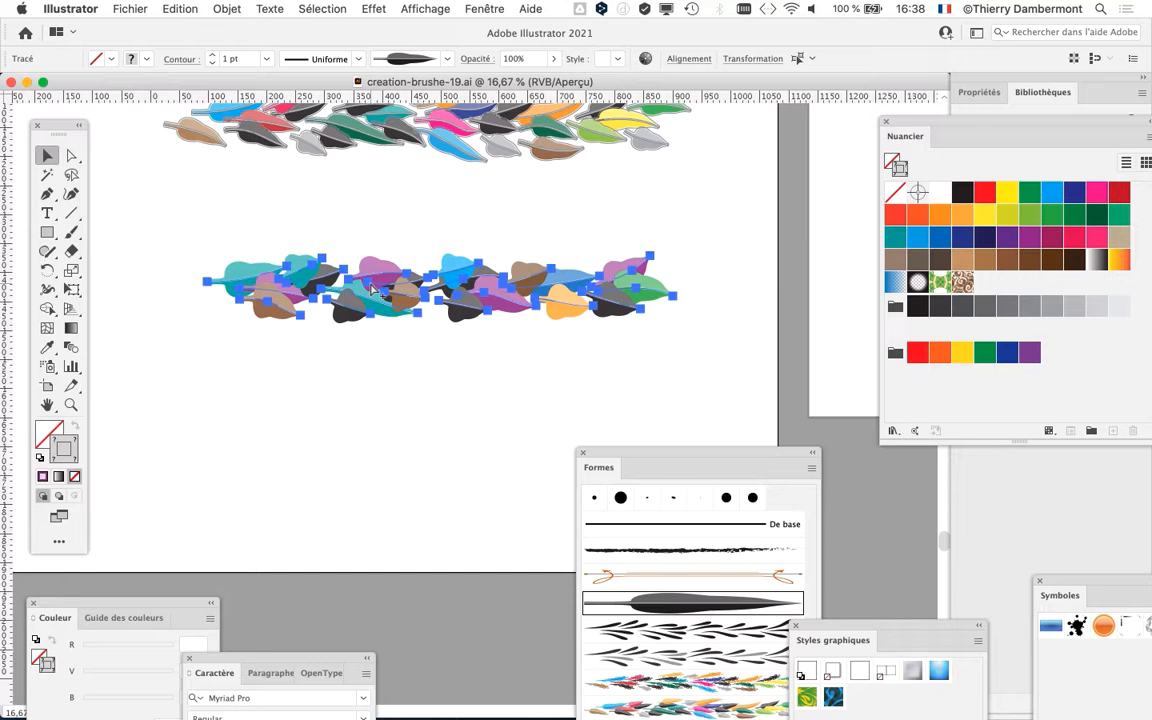
left_click(230, 8)
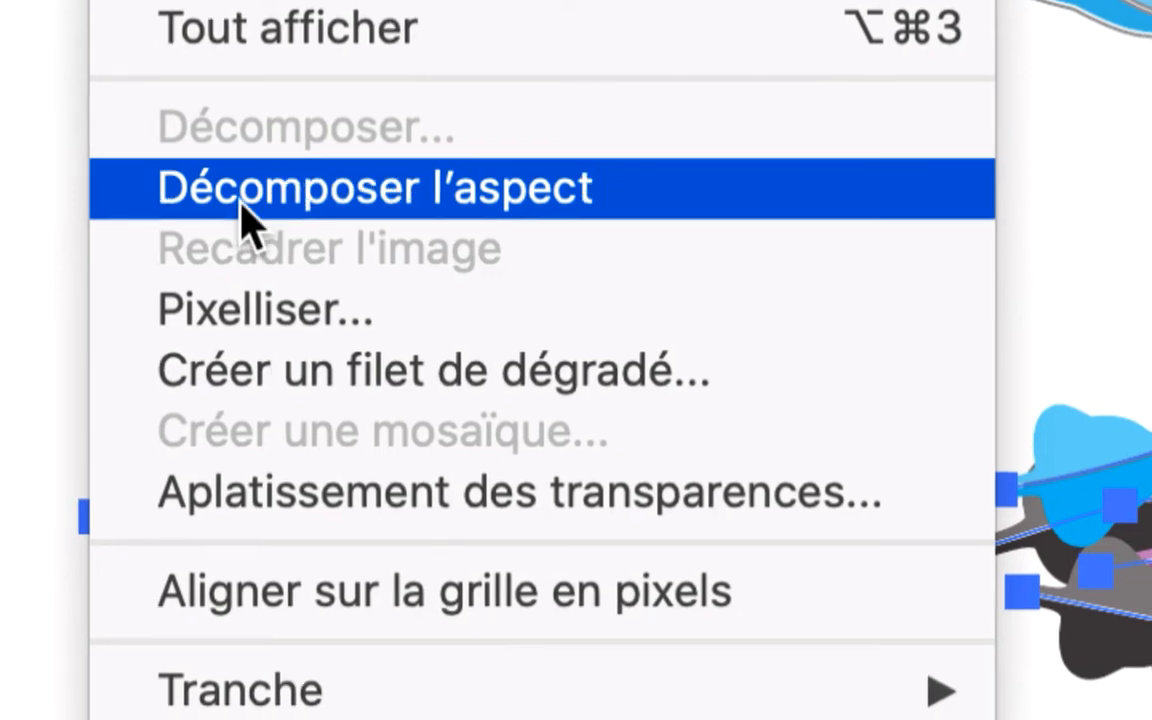
left_click(246, 222)
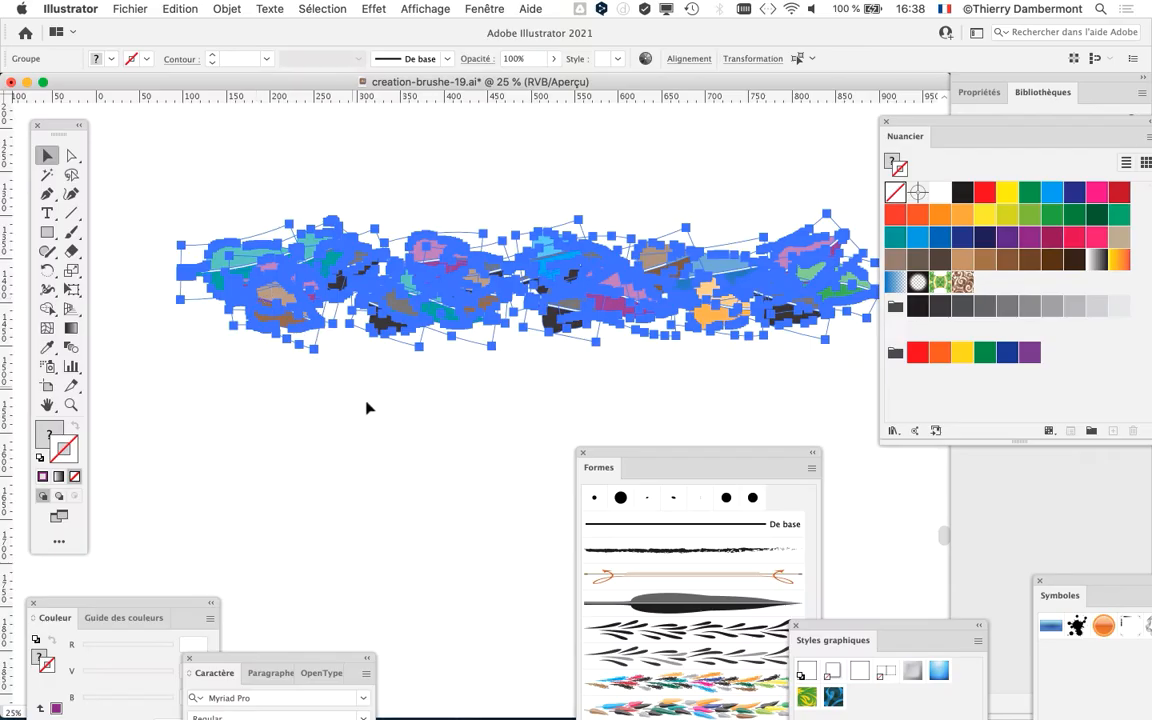
Deselect the expanded garland and examine its vector contours and the bounding shapes around the leaves in outline view
left_click(448, 369)
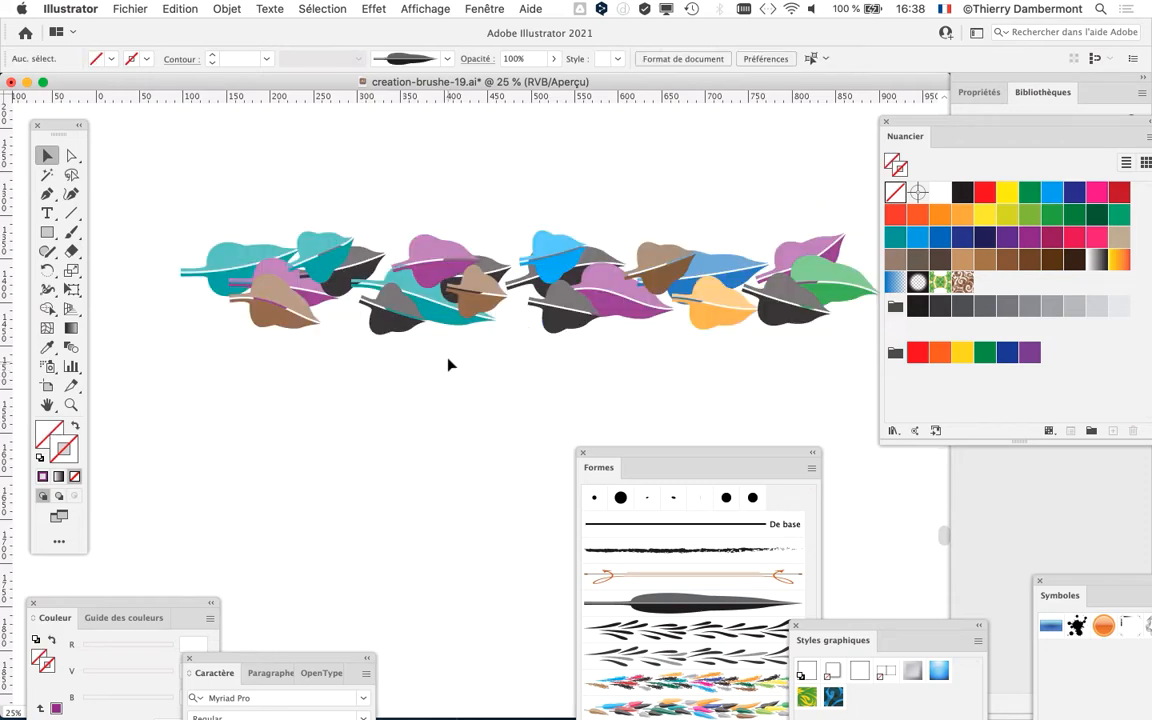
key("super+equal")
key("super+y")
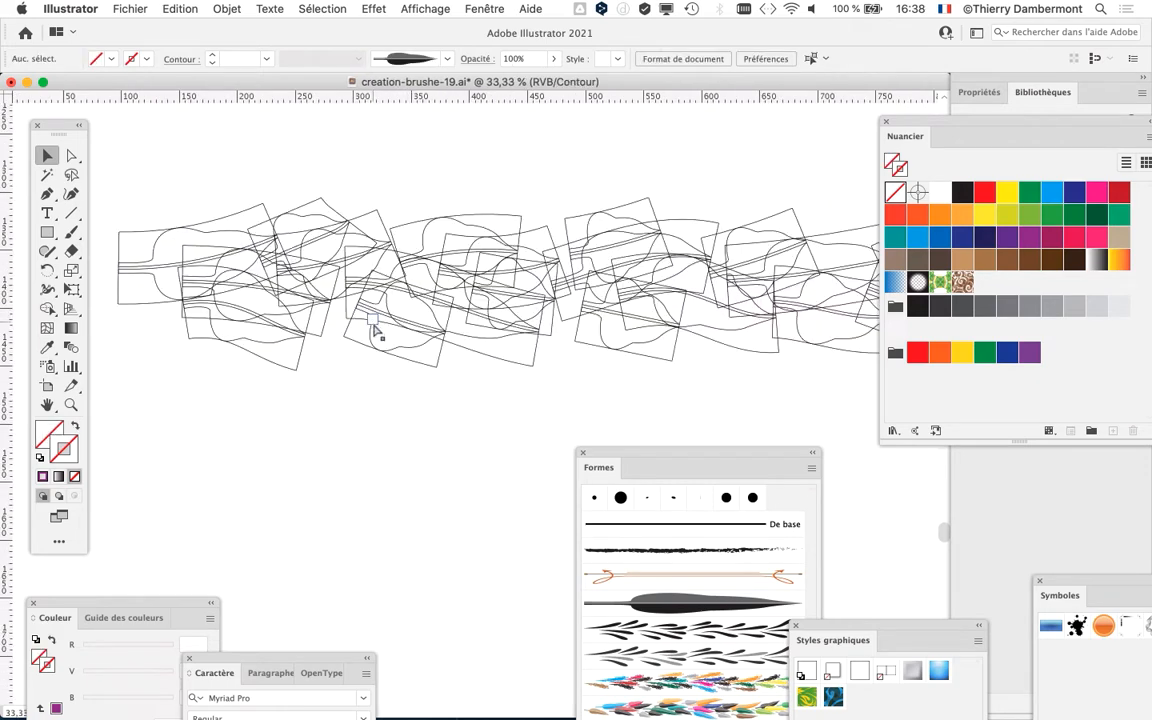
key("super+equal")
scroll(342, 250, "up", 1)
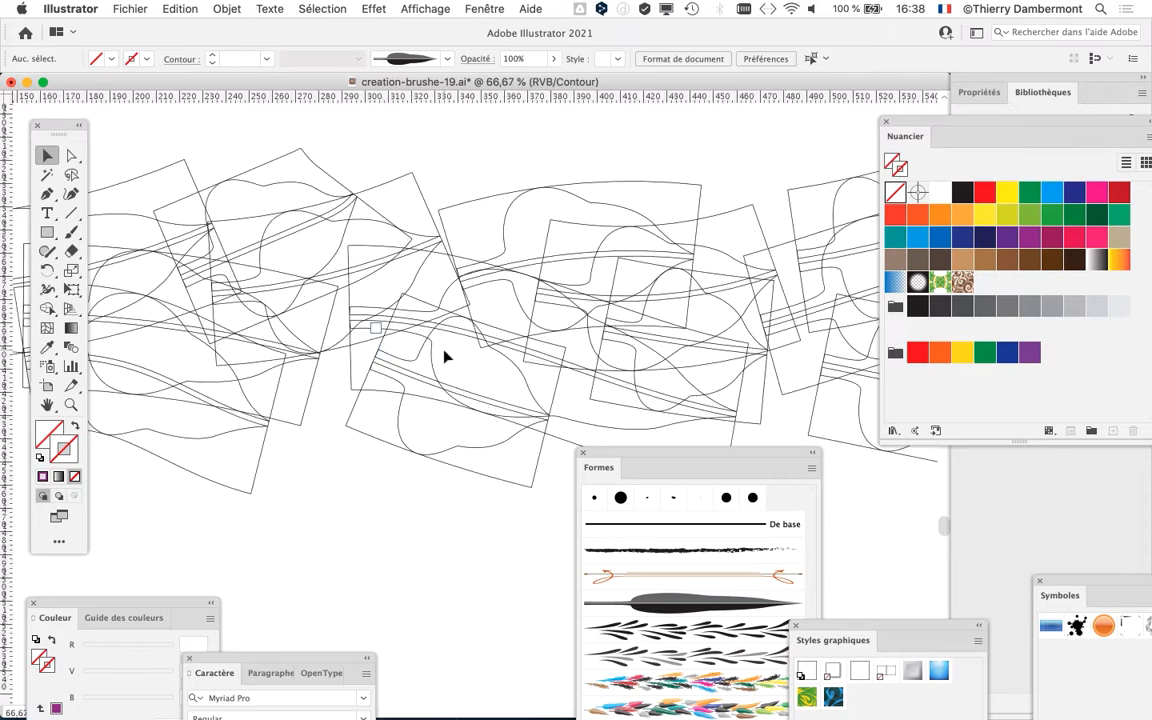
scroll(434, 377, "down", 1)
scroll(434, 377, "down", 2)
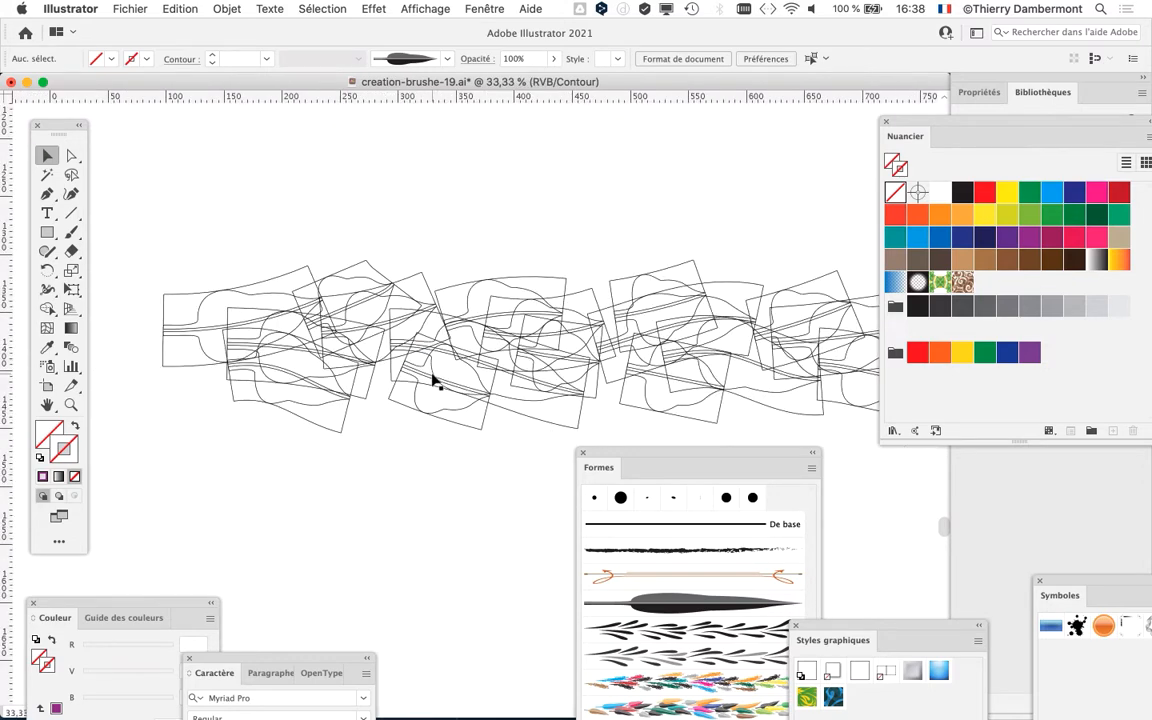
scroll(432, 378, "down", 1)
scroll(391, 416, "down", 3)
scroll(391, 416, "right", 2)
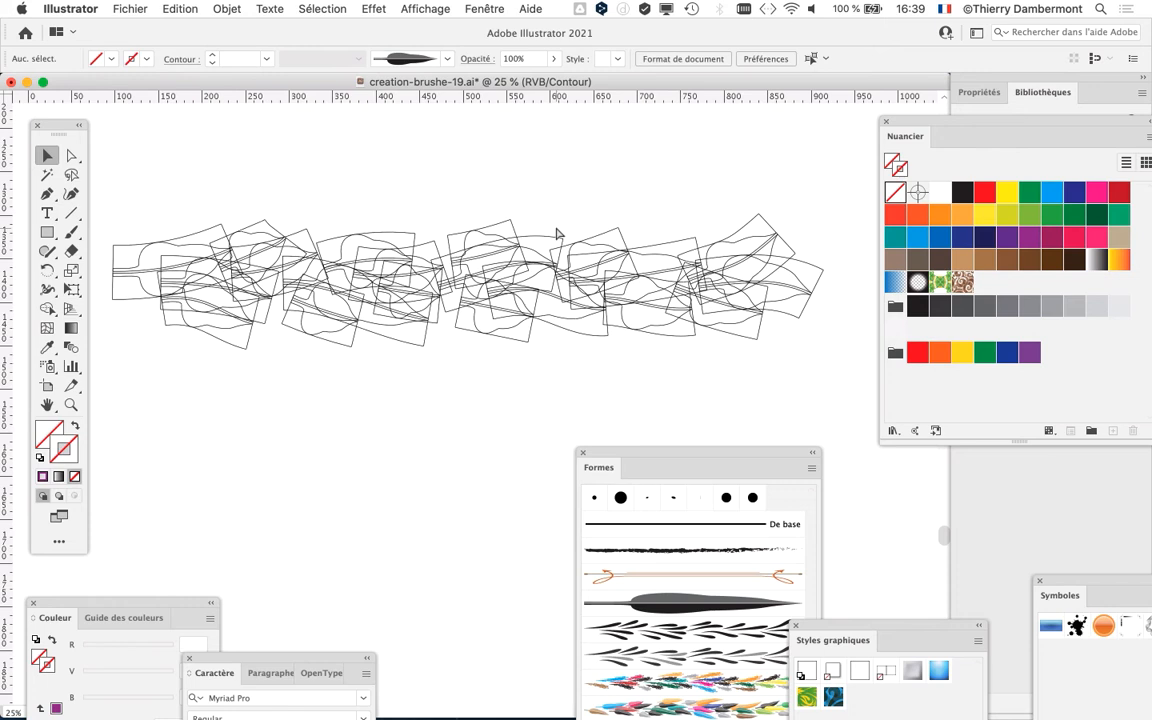
Undo the expansion of the garland's brush strokes
key("super+z")
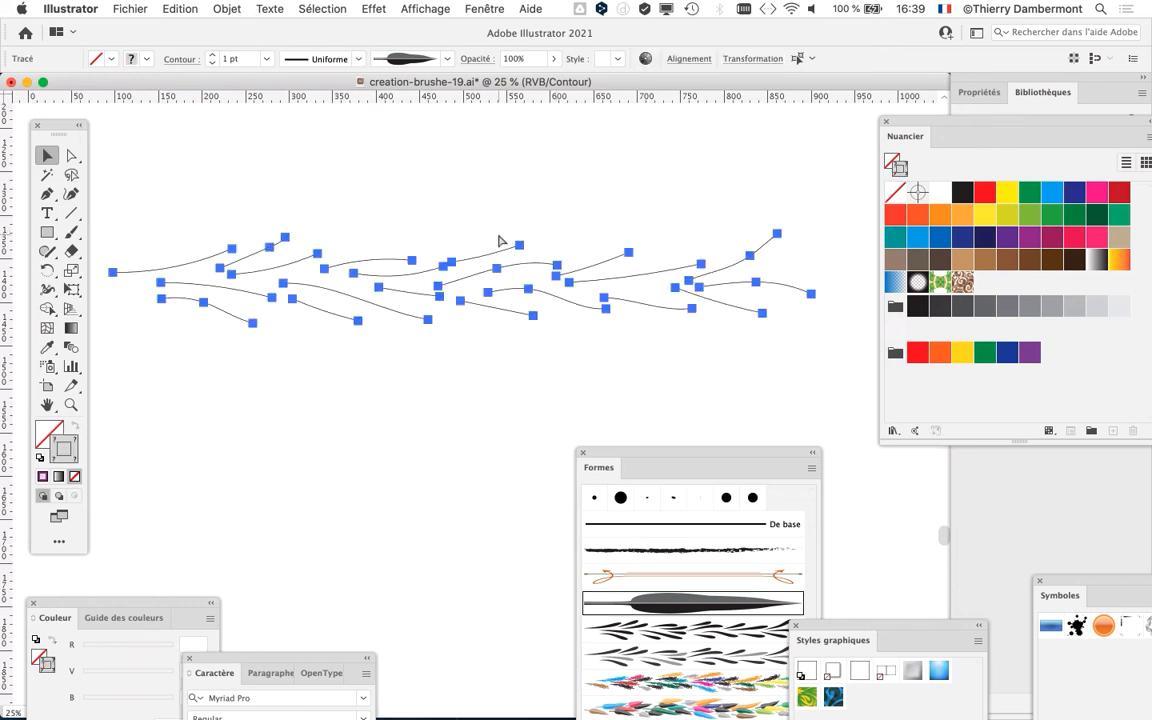
Show the artwork in full-colour preview and move the Formes panel away from the leaf garland
key("super+y")
key("super+plus")
key("super+minus")
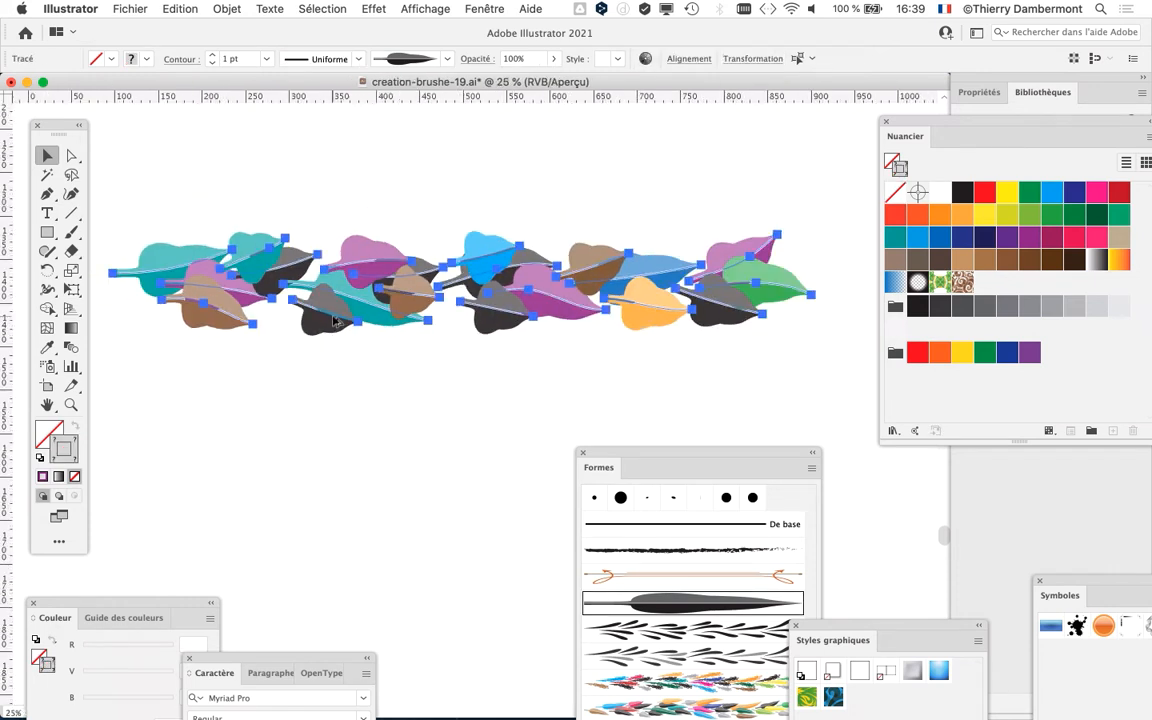
key("super+minus")
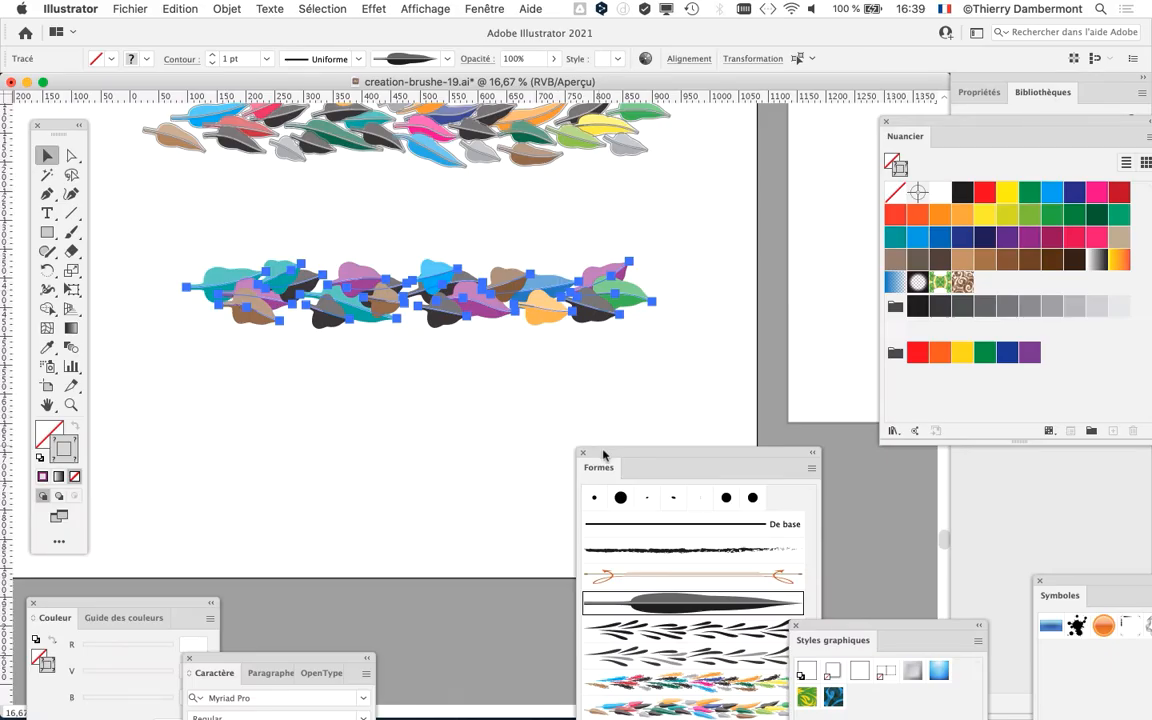
mouse_move(603, 455)
left_mouse_down()
mouse_move(772, 178)
mouse_move(749, 121)
left_mouse_up()
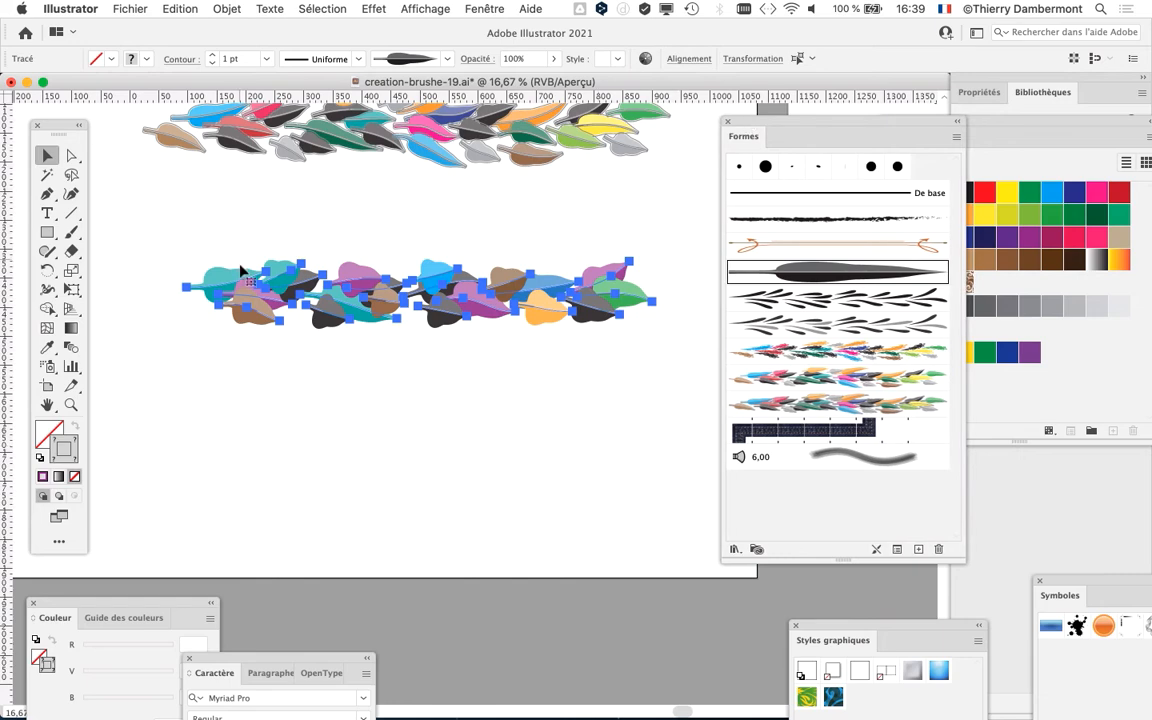
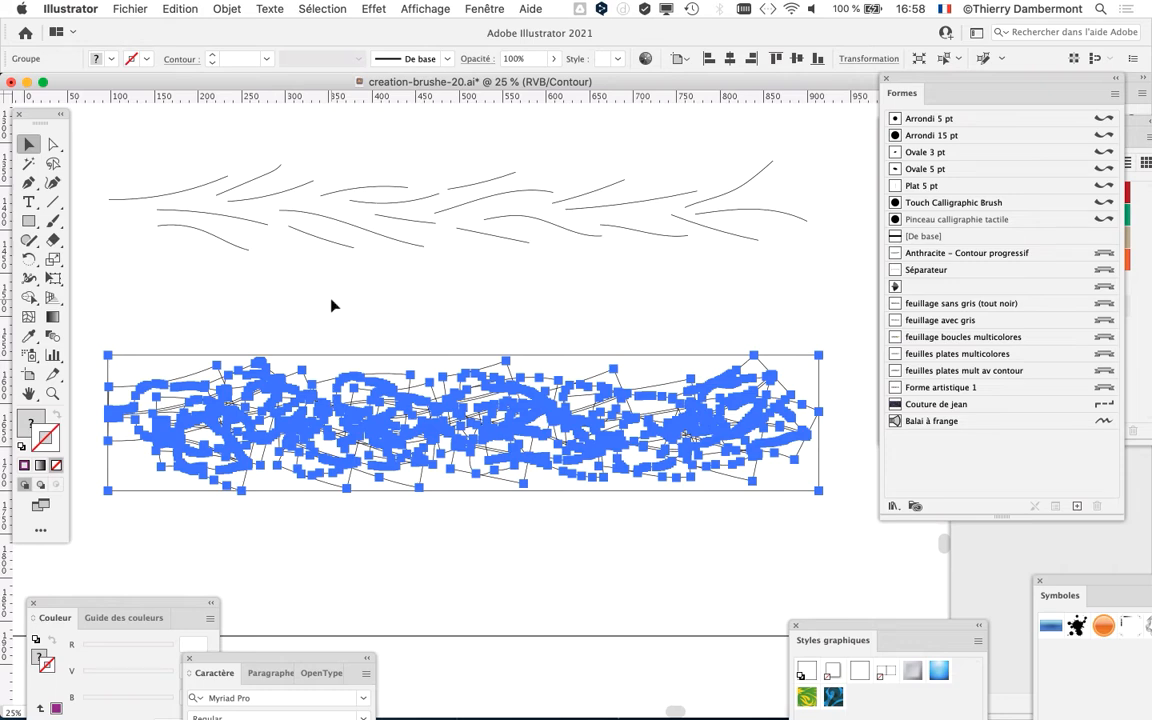
Start a new document from the Impression presets
left_click(130, 8)
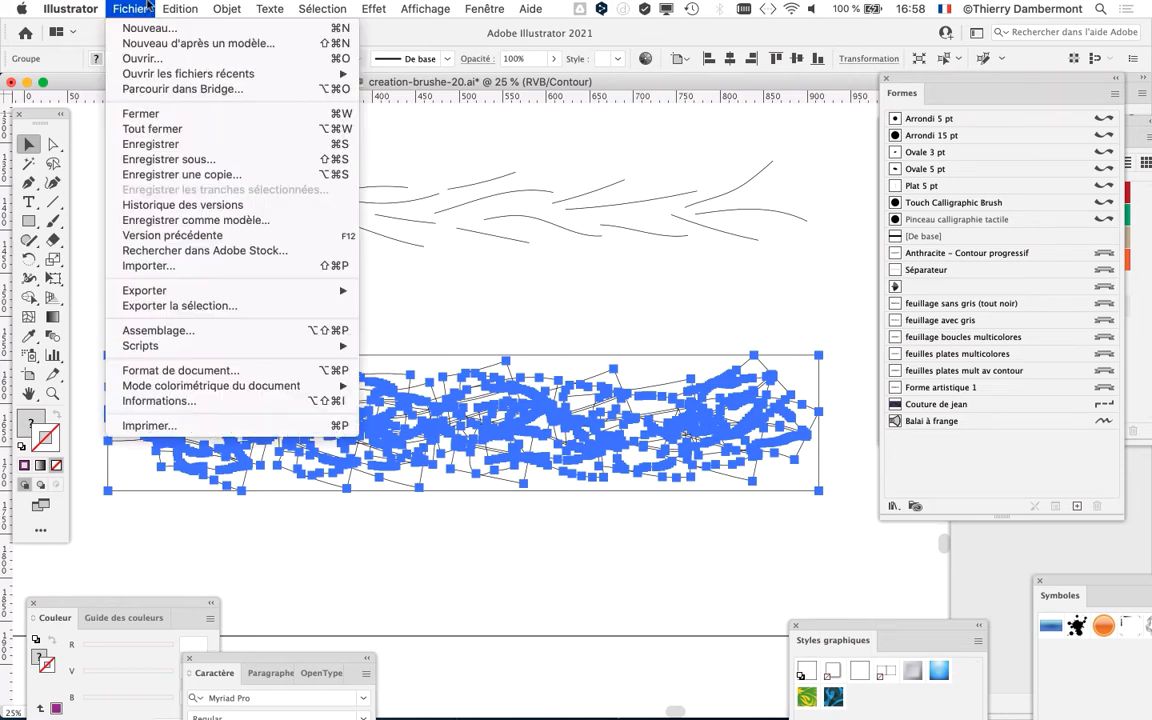
left_click(156, 28)
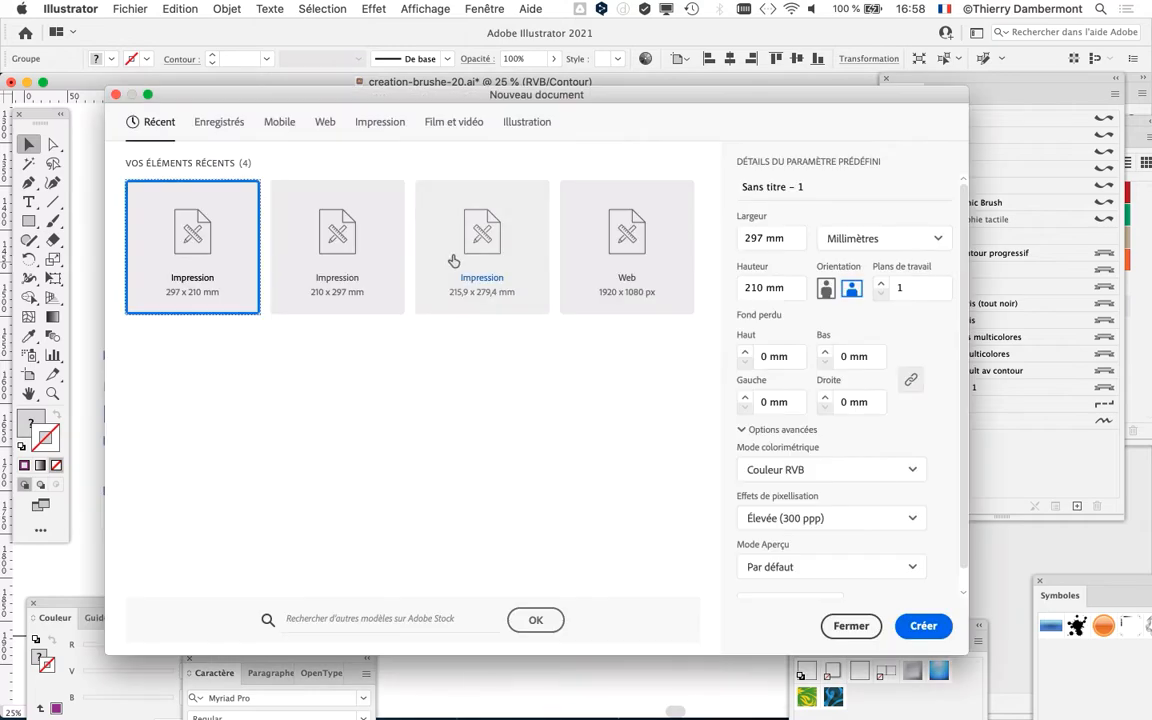
left_click(375, 125)
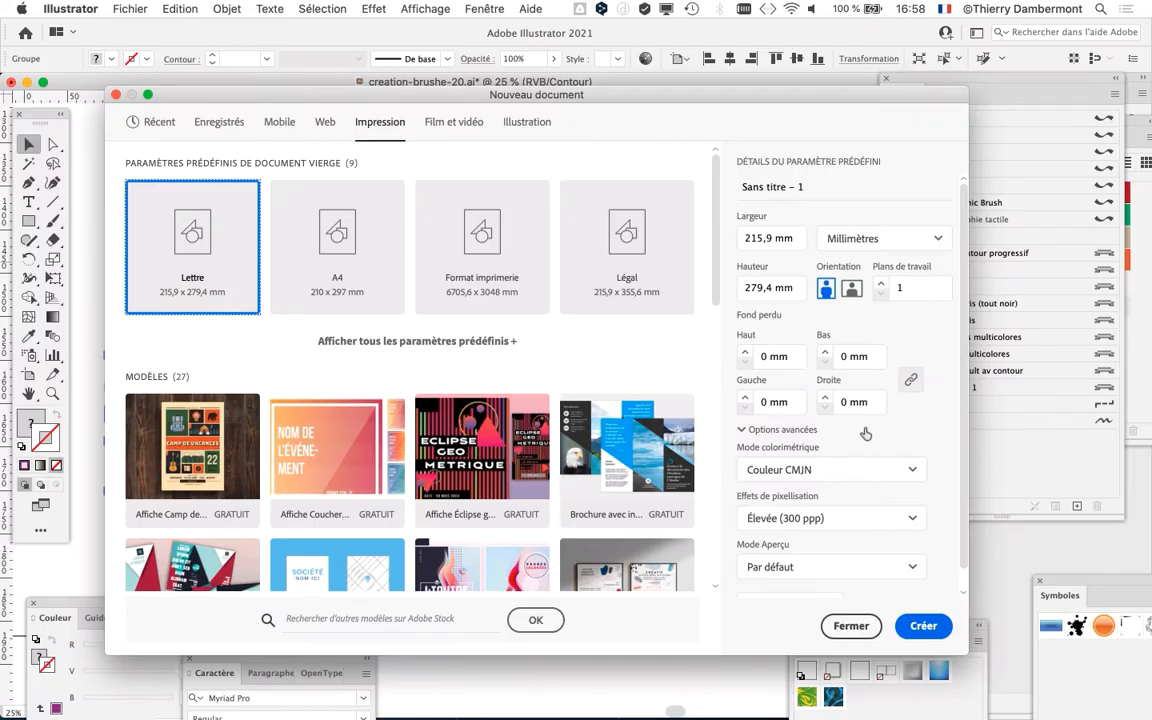
left_click(838, 470)
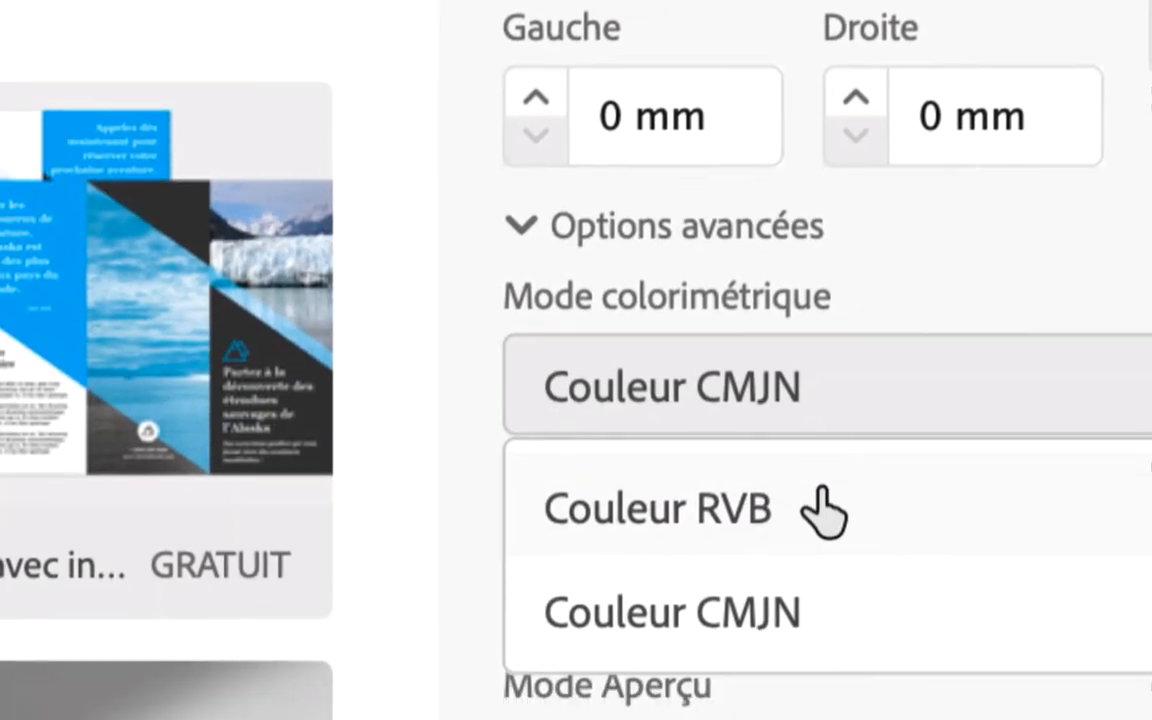
left_click(750, 590)
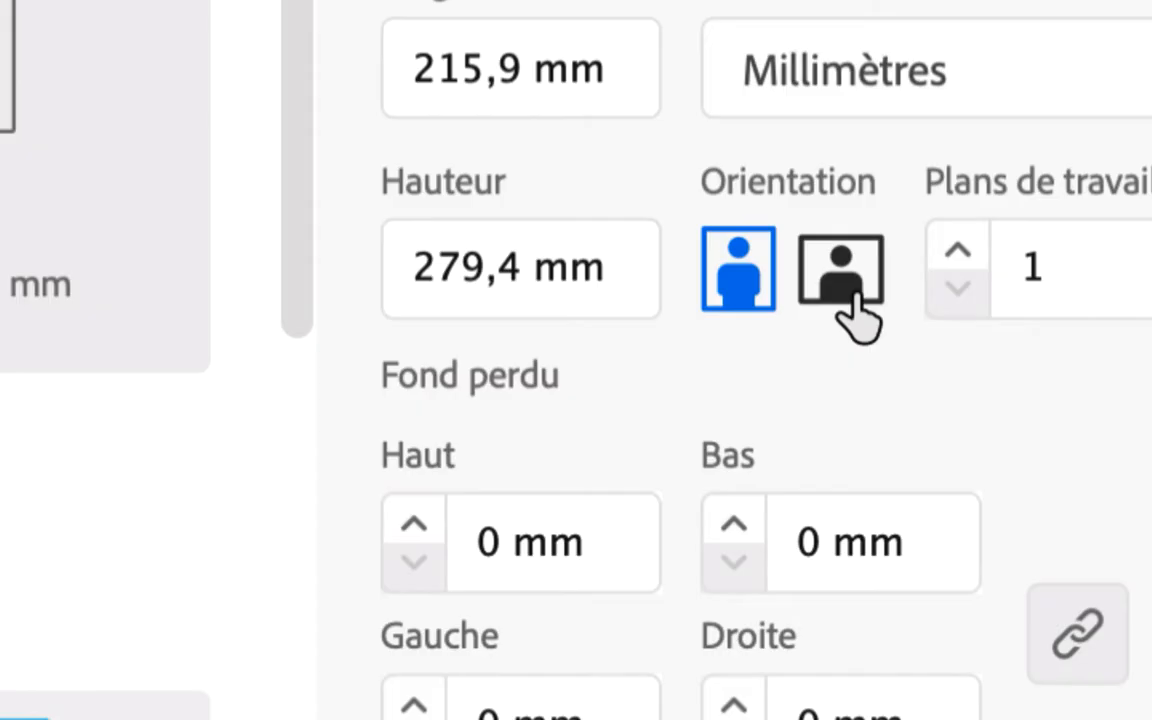
left_click(852, 300)
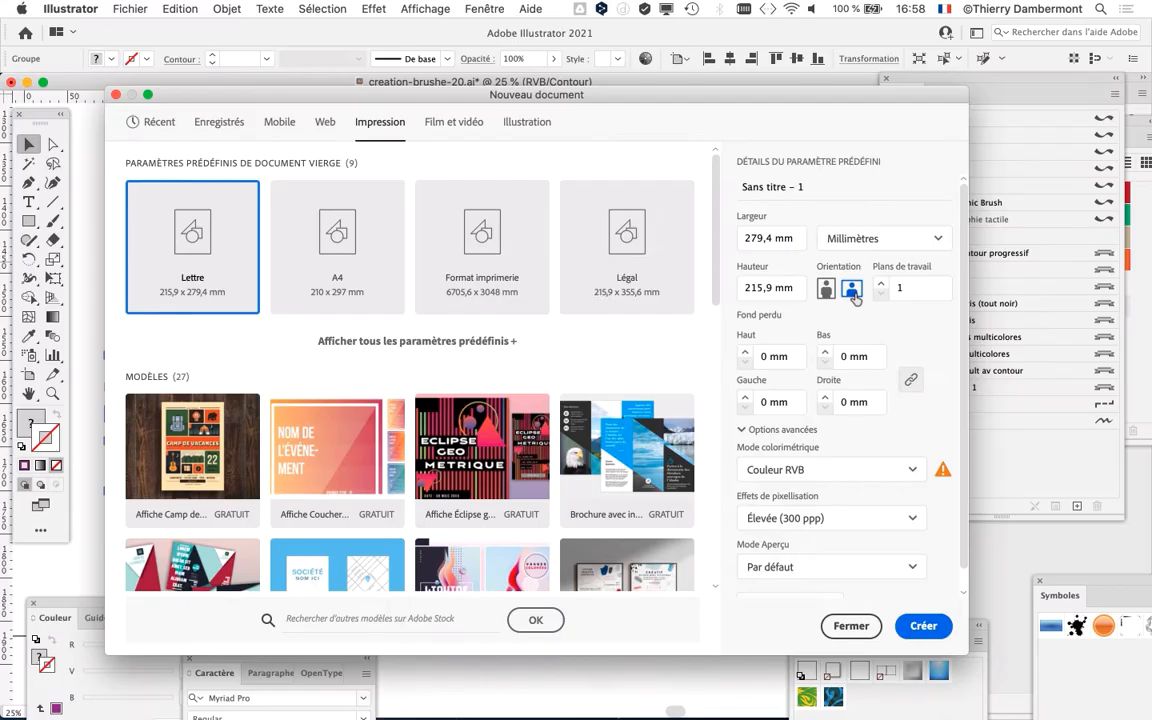
Create a portrait A4 document, 210 x 297 mm, in Couleur RVB mode
left_click(333, 238)
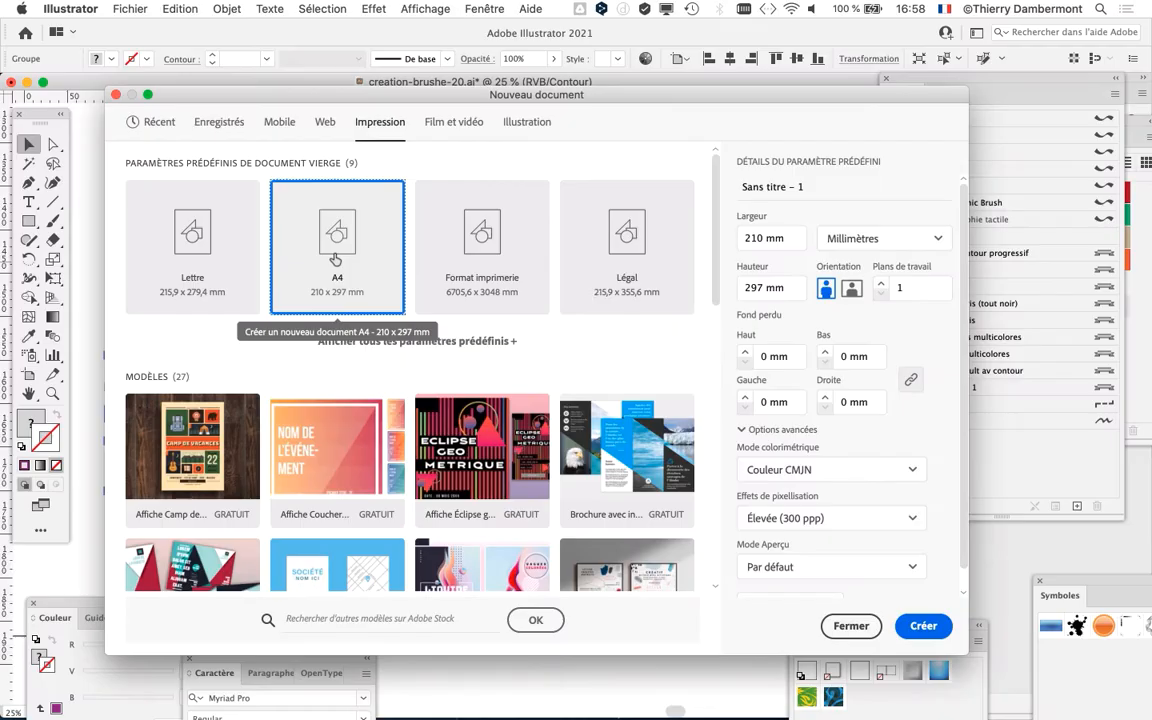
left_click(820, 471)
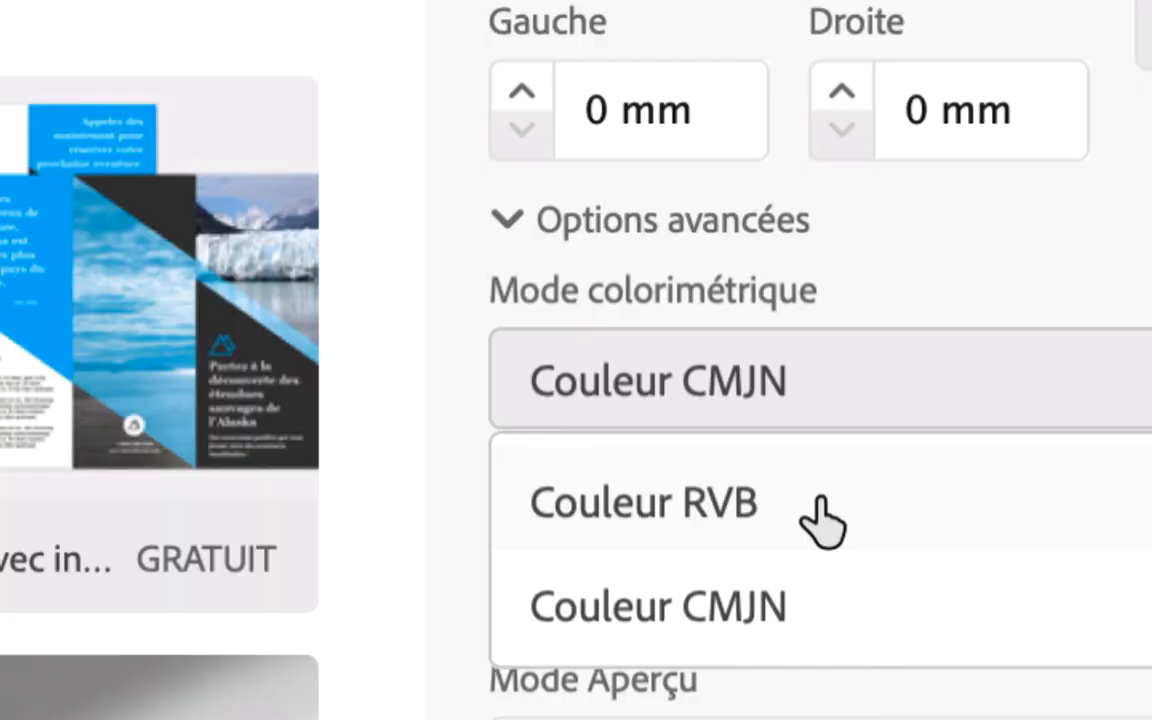
left_click(820, 520)
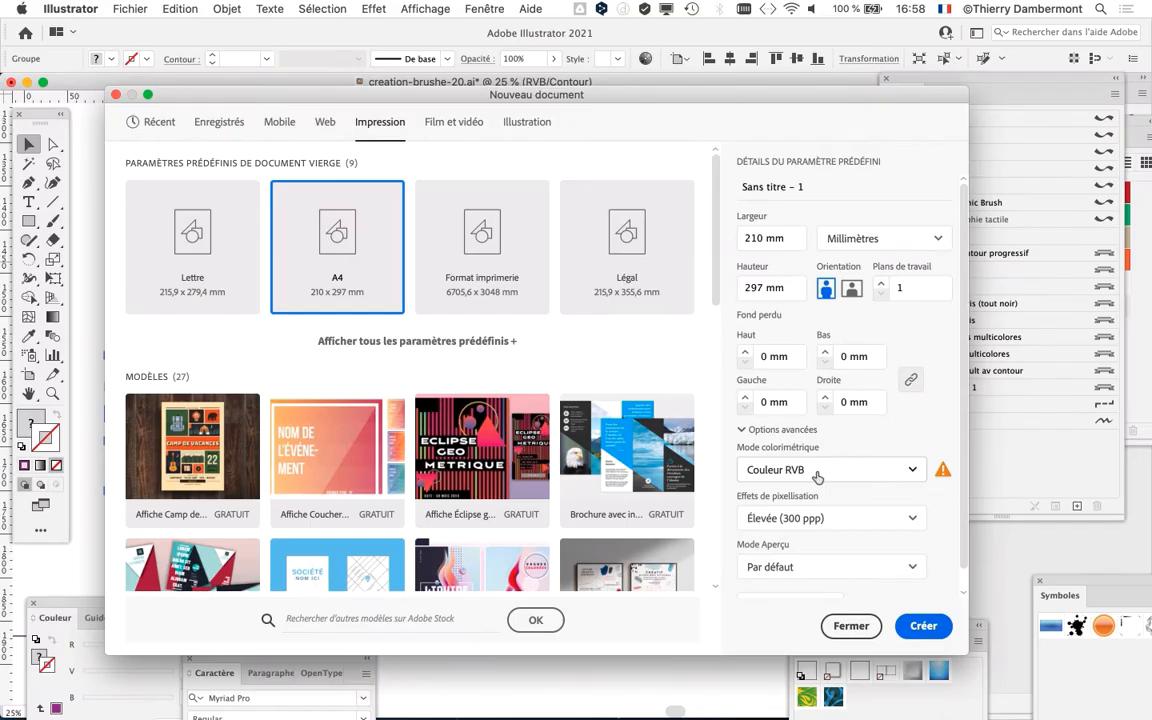
left_click(916, 626)
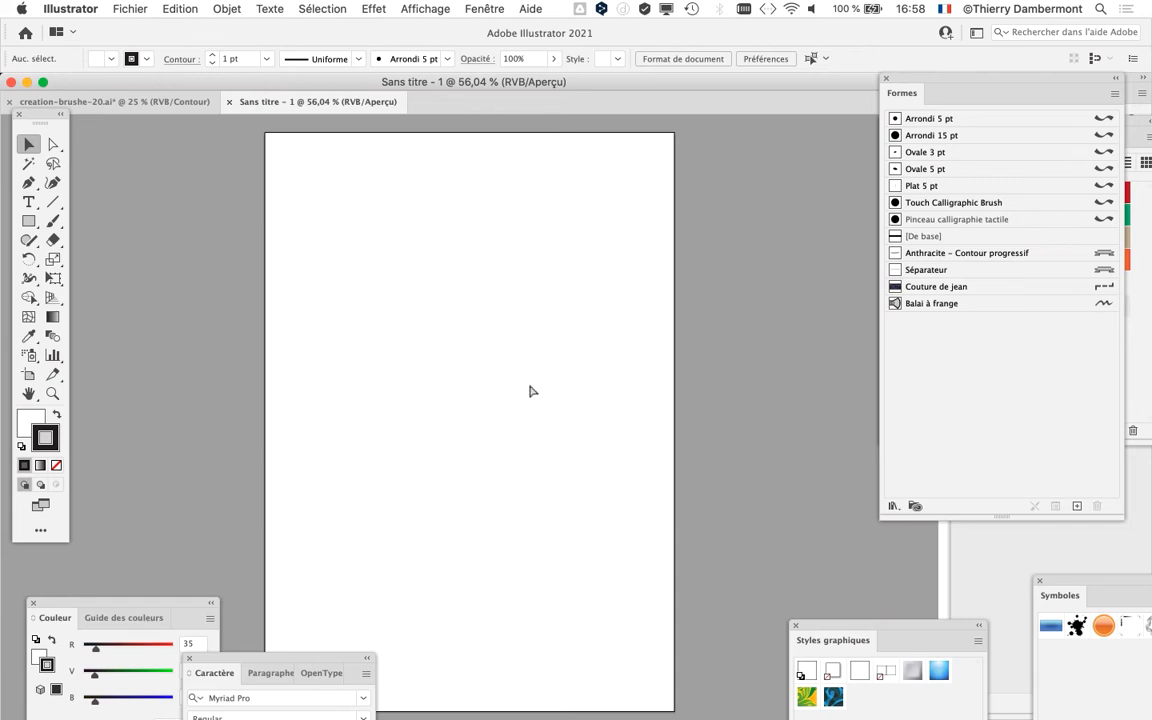
Paste the copied leaf garland group into the new document
key("super+v")
scroll(546, 424, "down", 2)
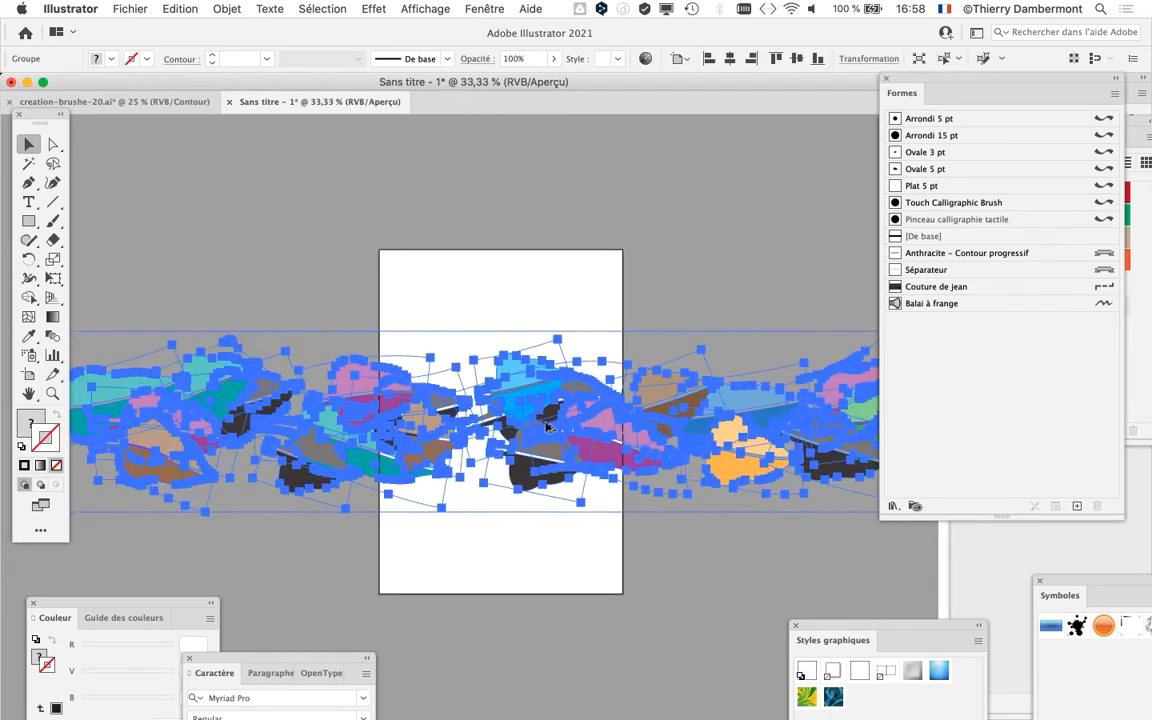
scroll(546, 424, "down", 1)
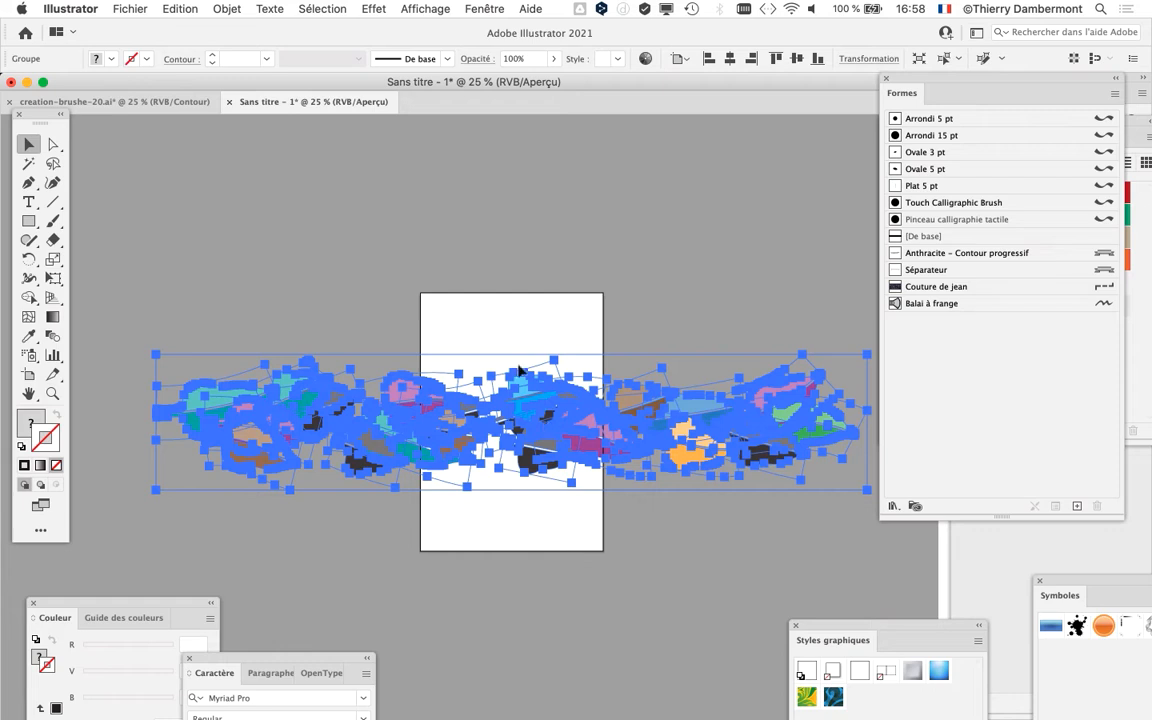
left_click_drag(473, 326, 432, 231)
scroll(463, 366, "down", 1)
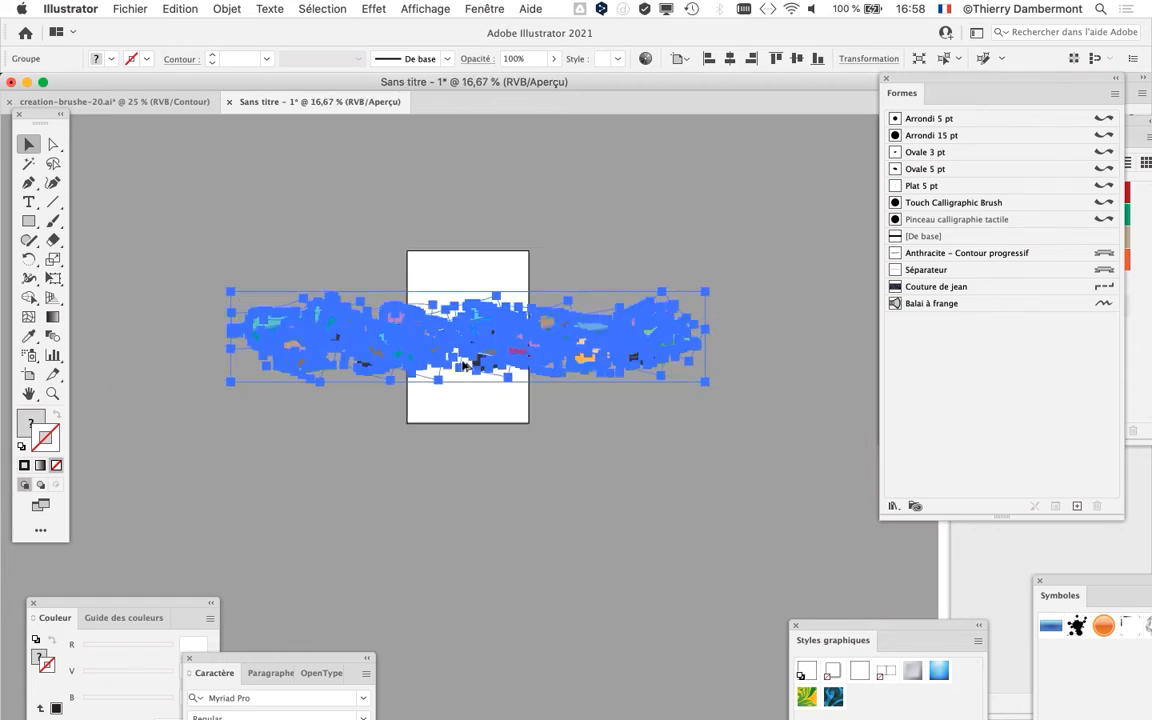
scroll(459, 362, "up", 1)
scroll(459, 362, "down", 1)
Widen the artboard equally on both sides to about 952 mm so it holds the whole garland, and clear the selection
left_click_drag(31, 118, 74, 171)
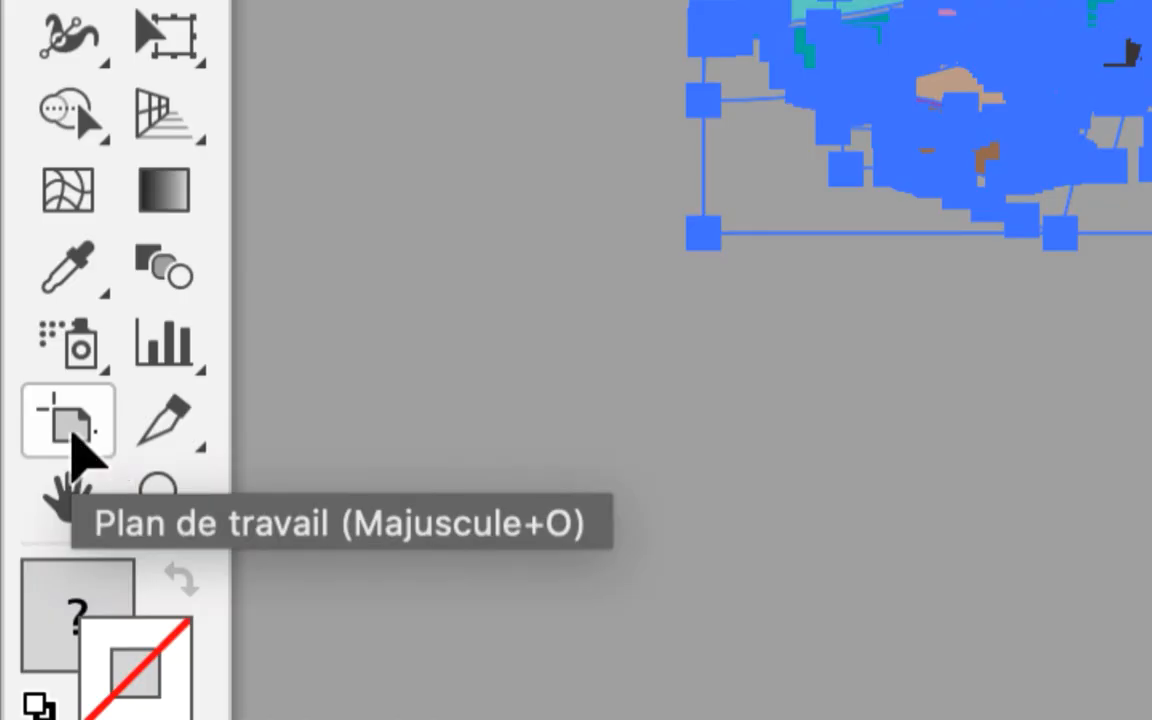
left_click(72, 432)
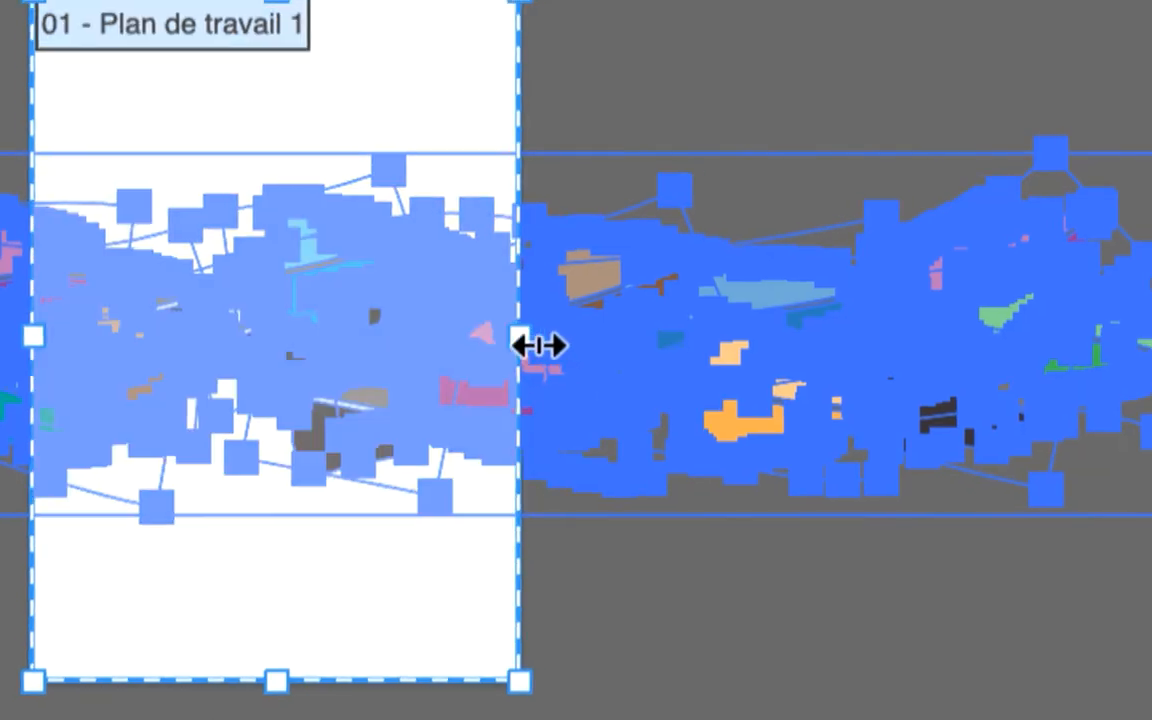
left_click_drag(540, 345, 710, 348)
left_click_drag(388, 323, 0, 353)
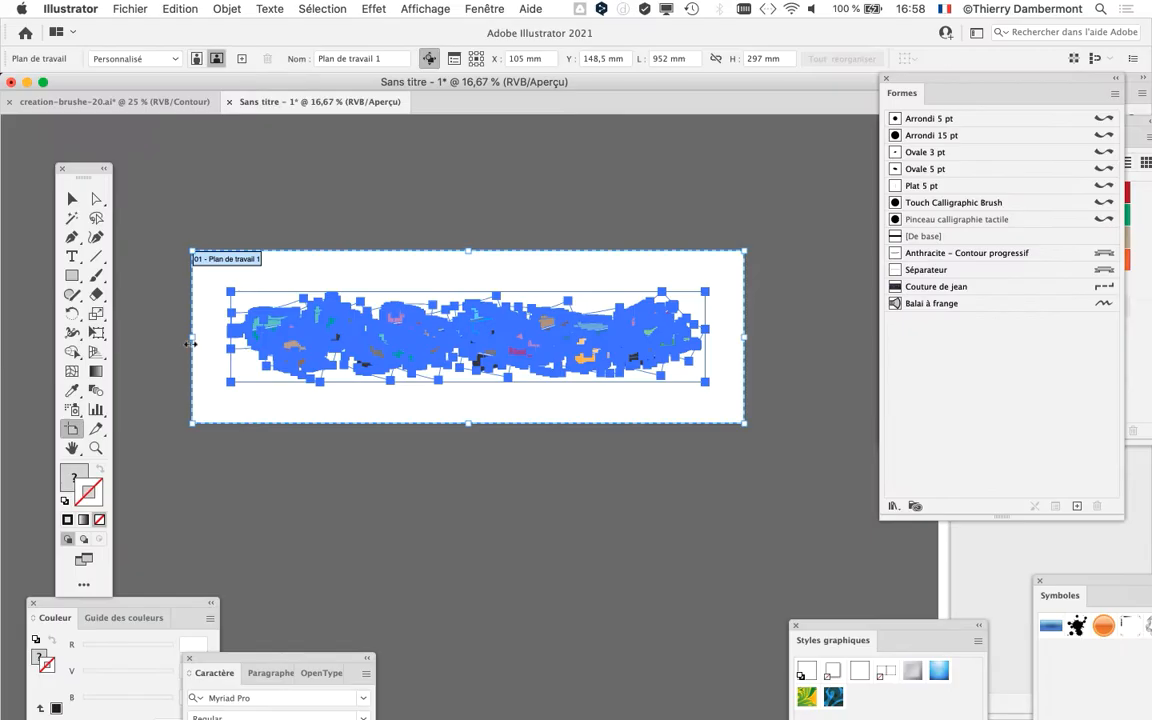
left_click(71, 198)
left_click(257, 205)
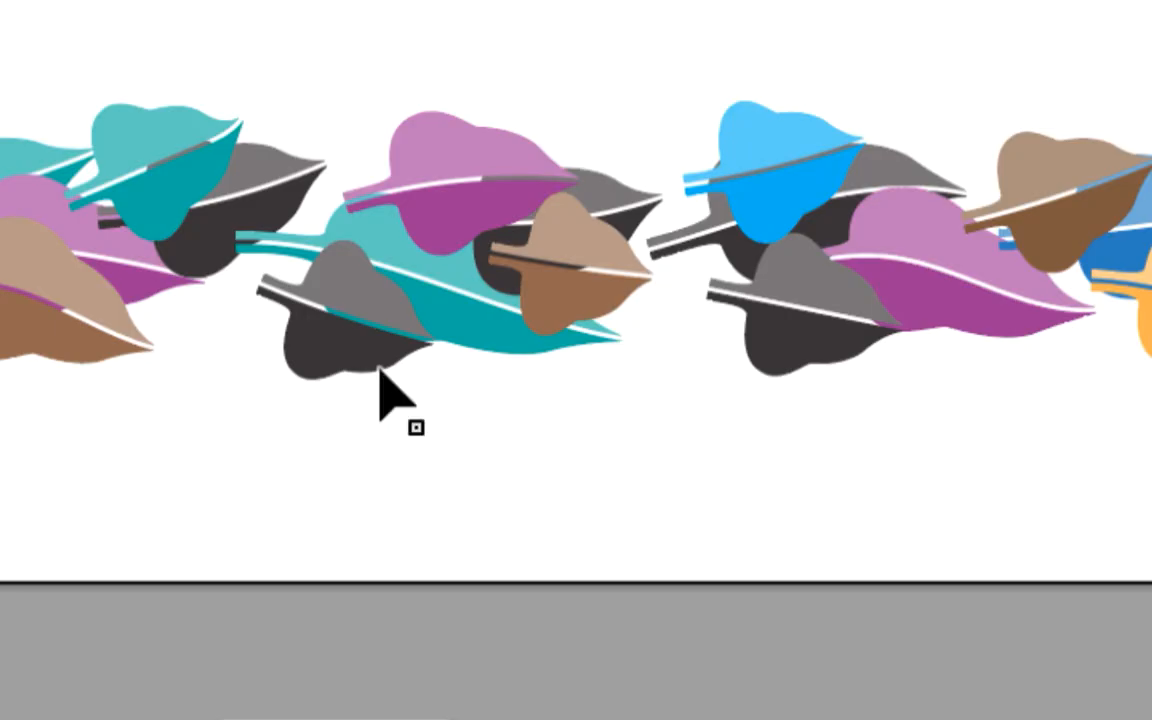
Select the pasted garland to check its group, deselect it and switch the document to outline display
left_click(381, 370)
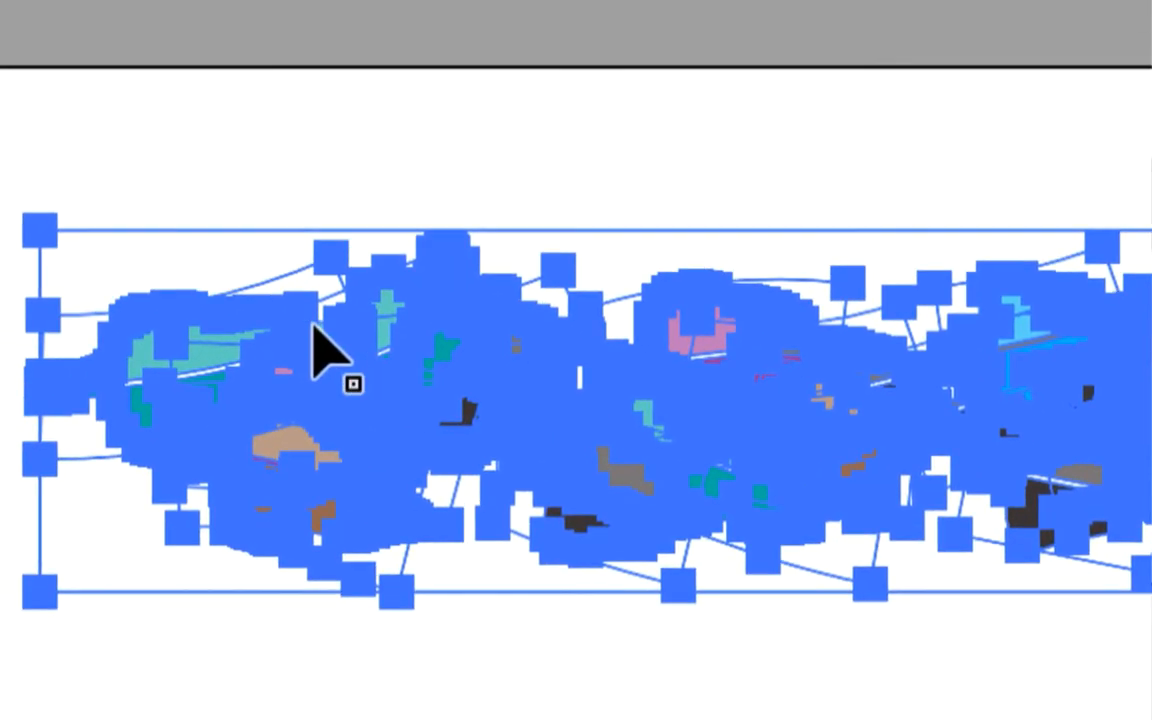
left_click(294, 290)
key("ctrl+y")
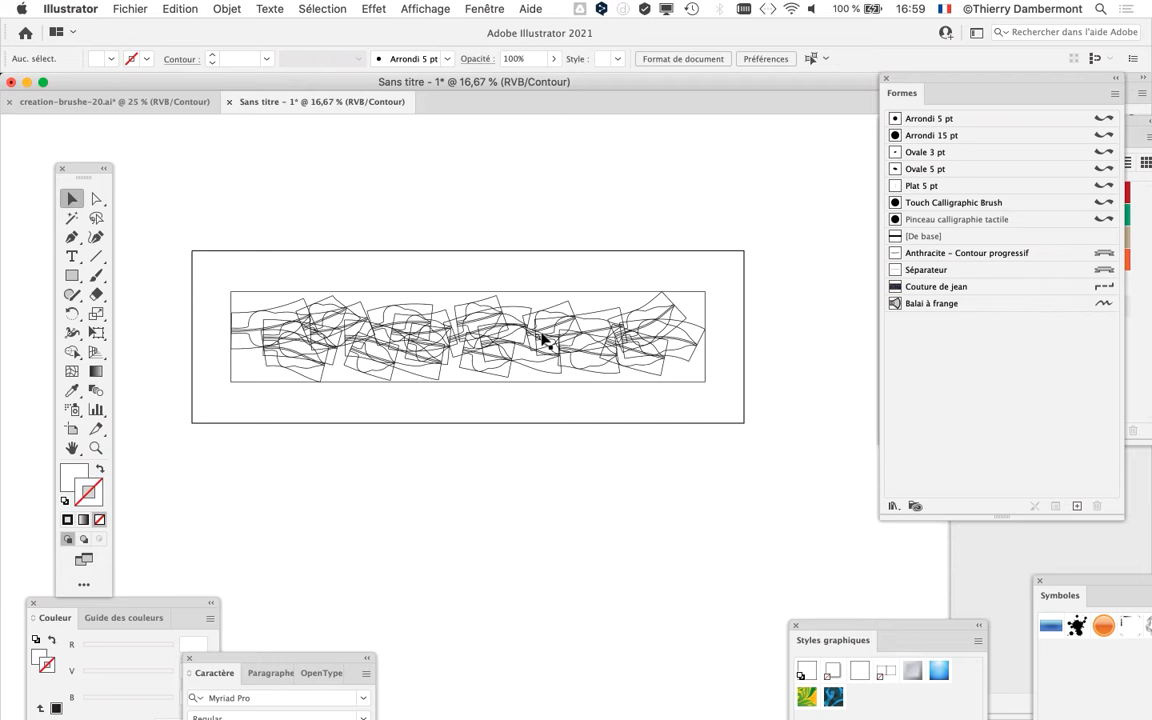
Go to creation-brushe-20.ai, switch it to colour preview and deselect the expanded garland
left_click(142, 102)
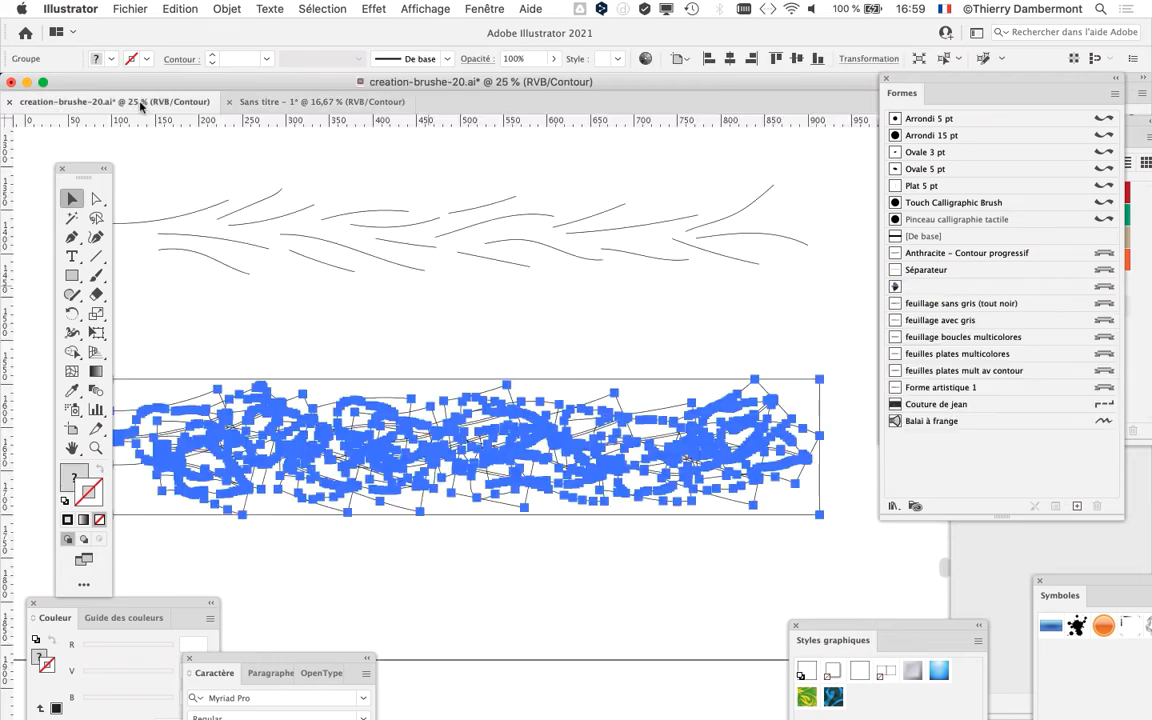
scroll(510, 380, "down", 2)
key("super+y")
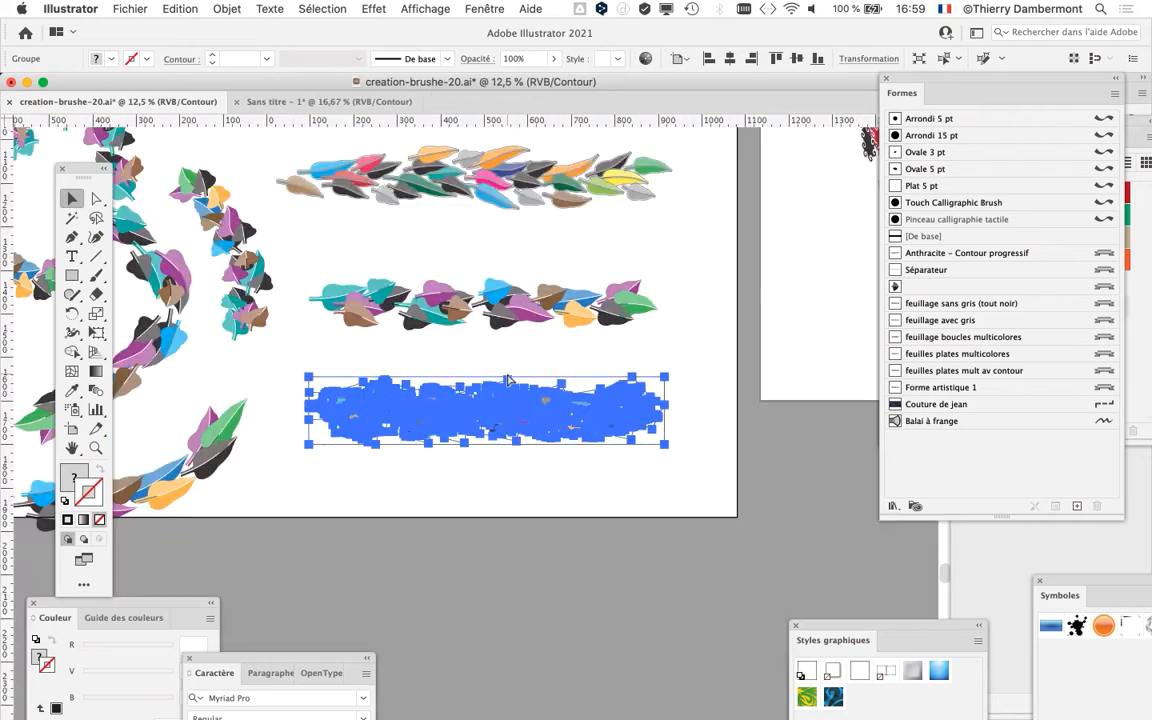
left_click(515, 483)
scroll(704, 462, "down", 1)
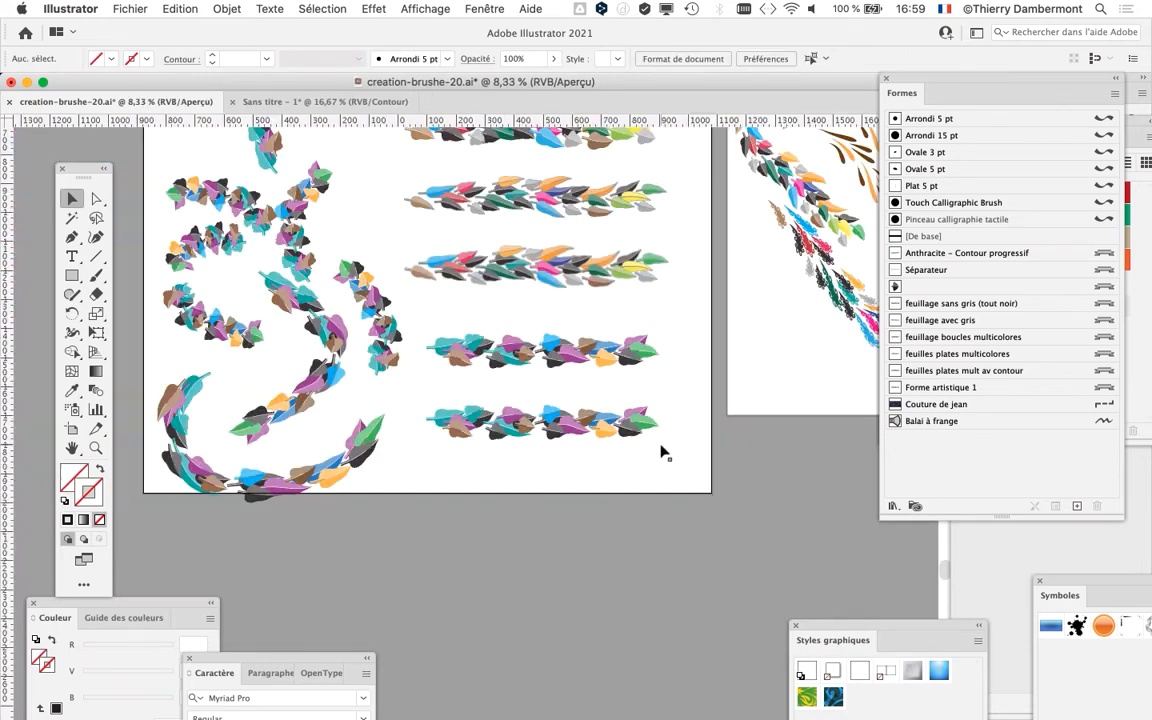
Save the untitled document as "brushe avec contours éloignés - 01.ai" in the teddy bear 16 folder, and return to creation-brushe-20.ai
left_click(296, 102)
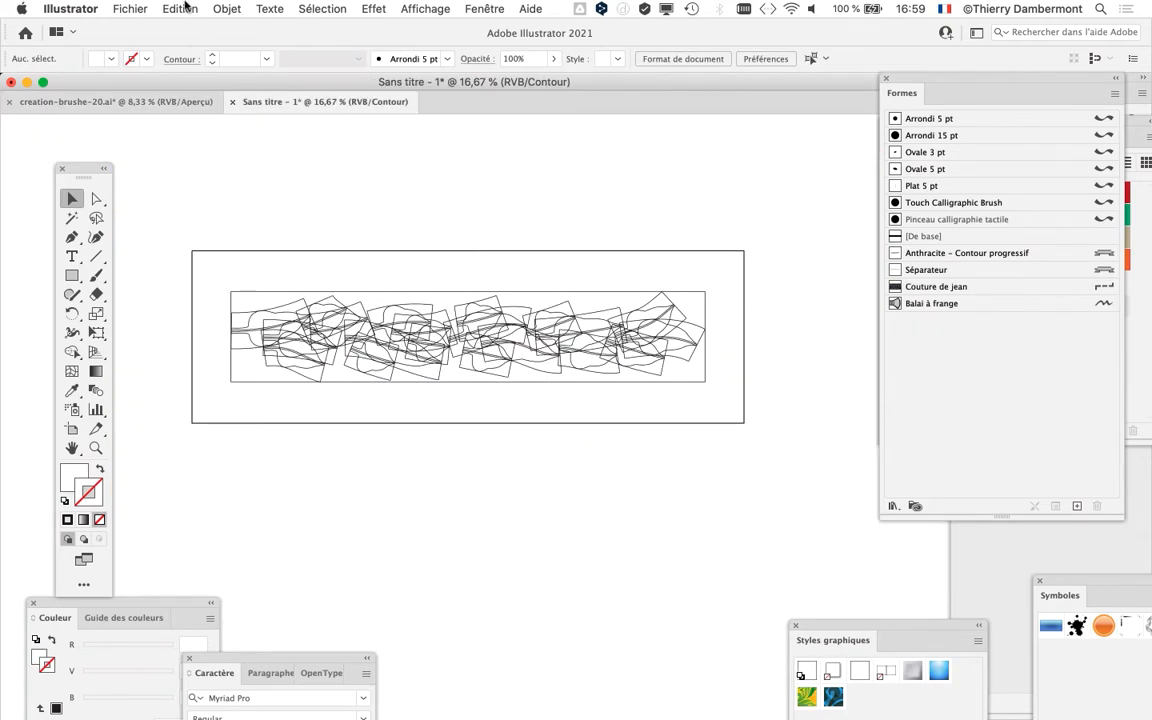
left_click(136, 9)
left_click(205, 158)
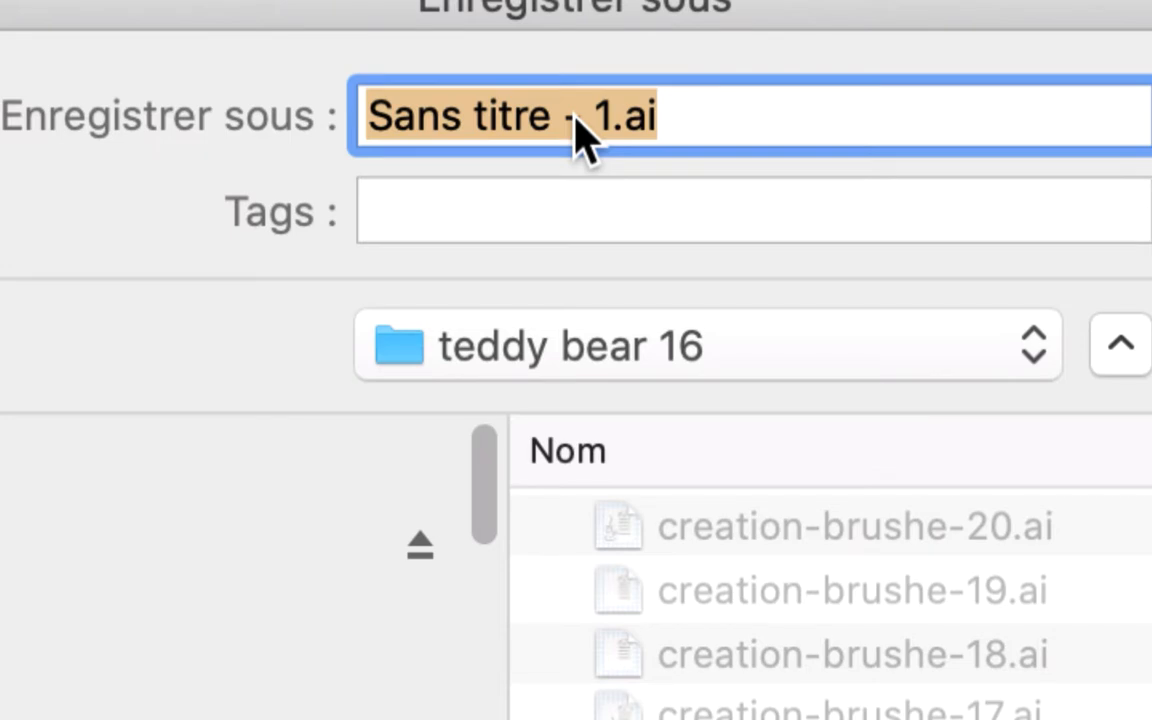
left_click(571, 116)
left_click_drag(612, 125, 537, 64)
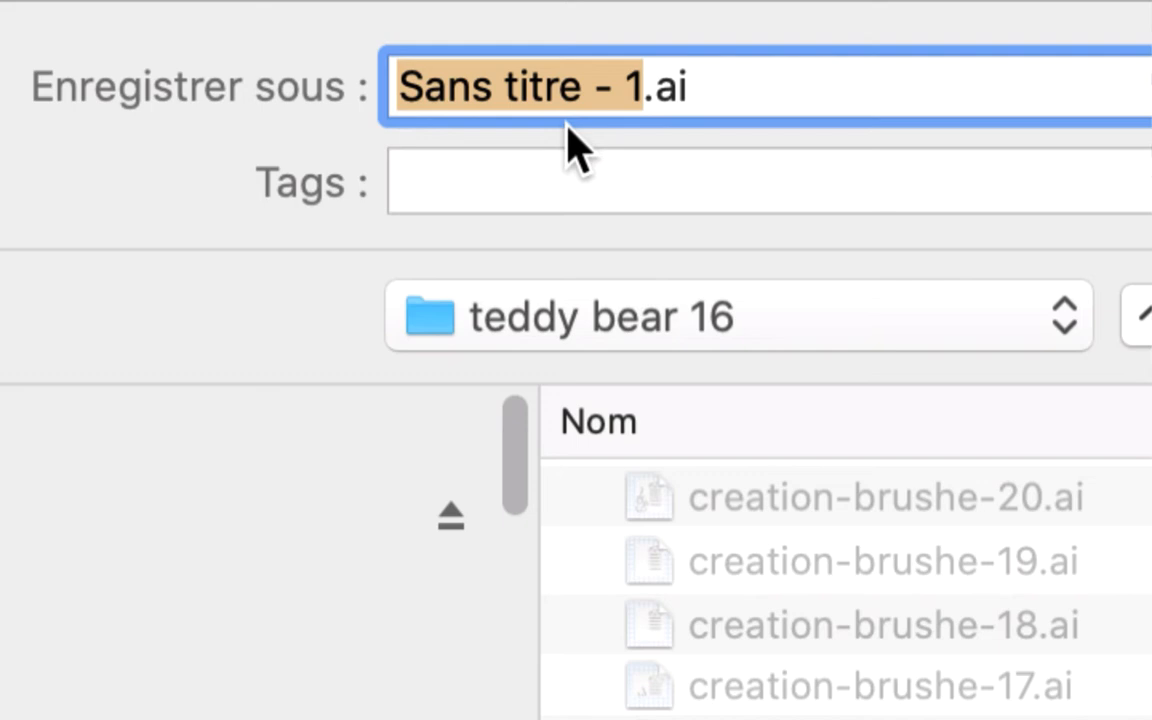
type("brushe avec c")
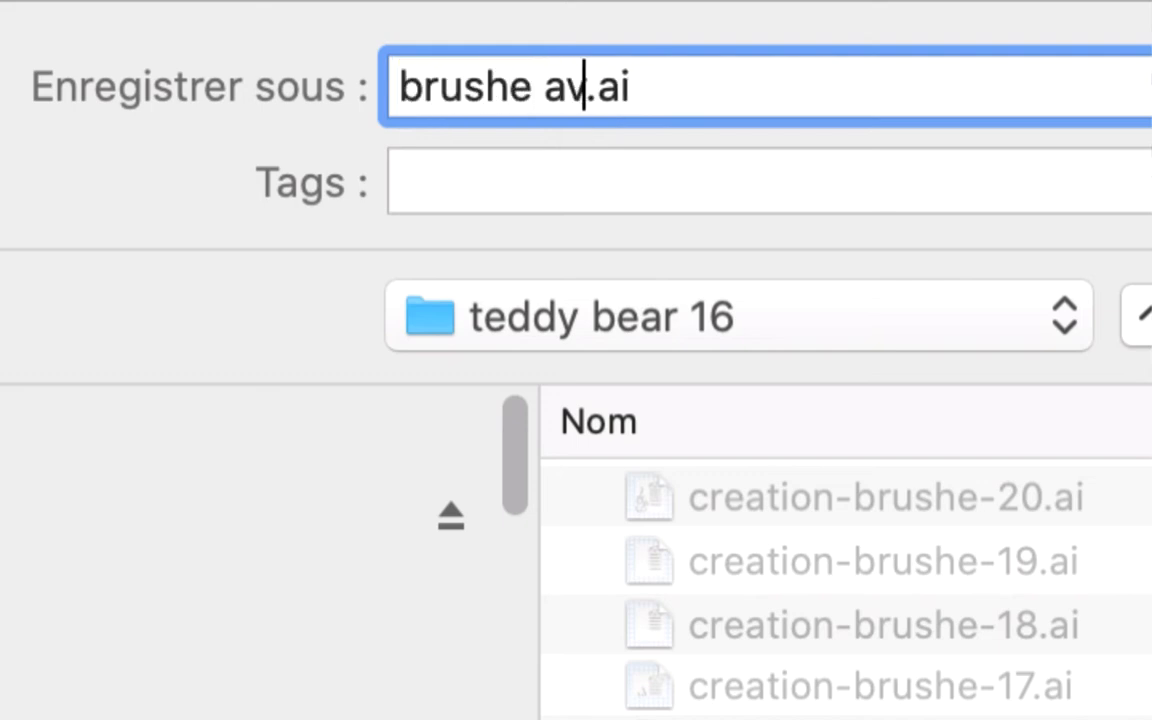
type("ontours")
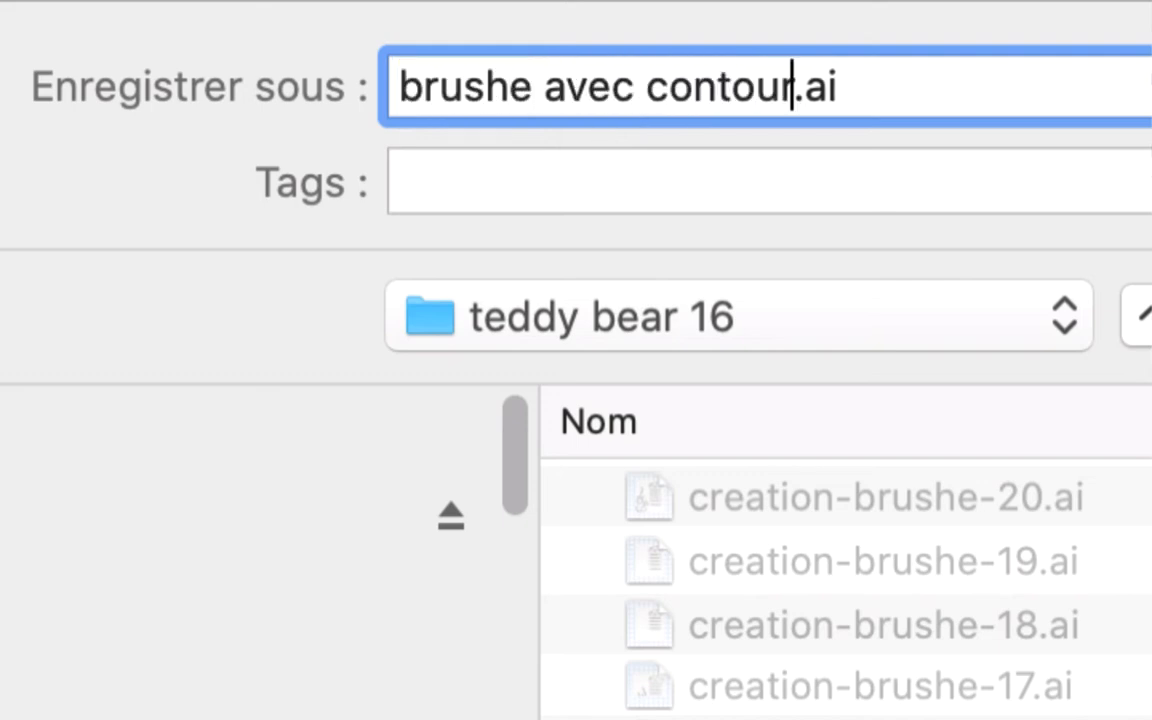
type(" éloigné")
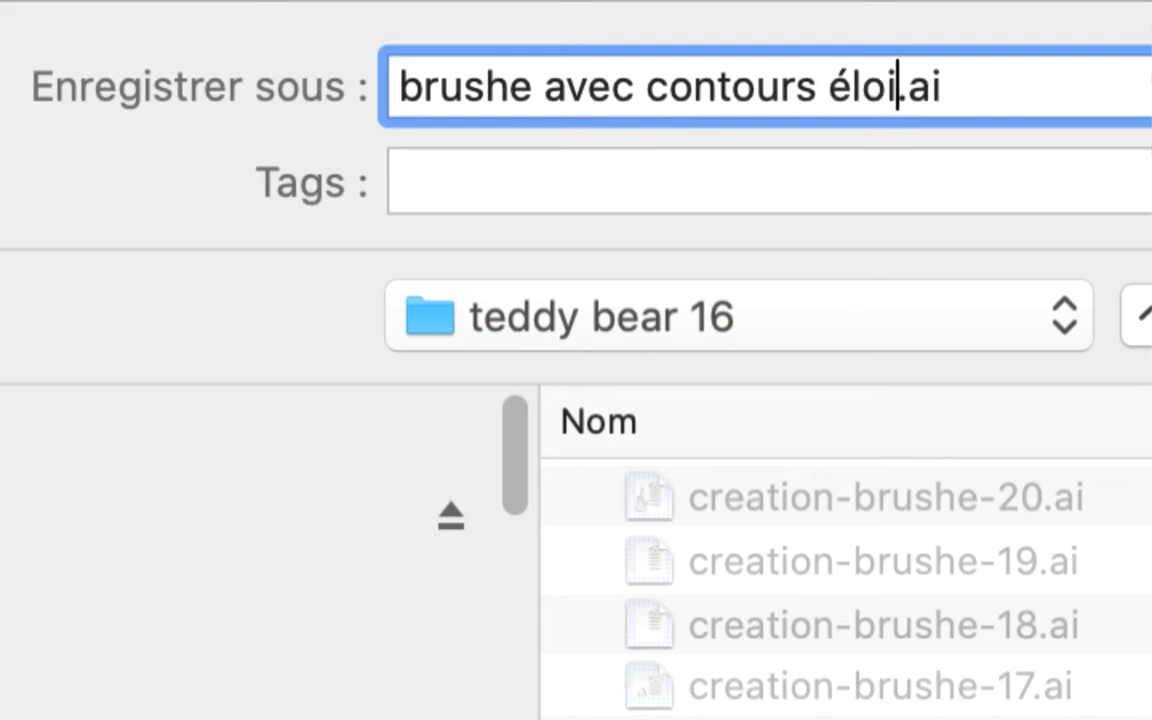
type("s - 01")
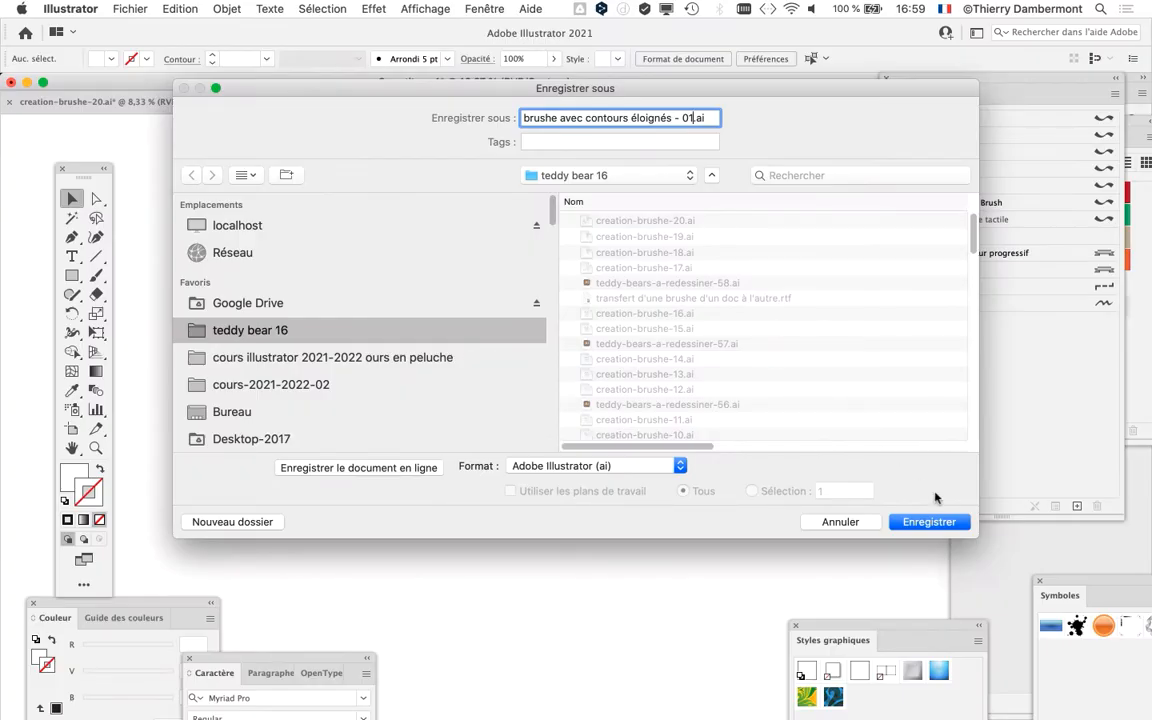
left_click(929, 522)
left_click(784, 586)
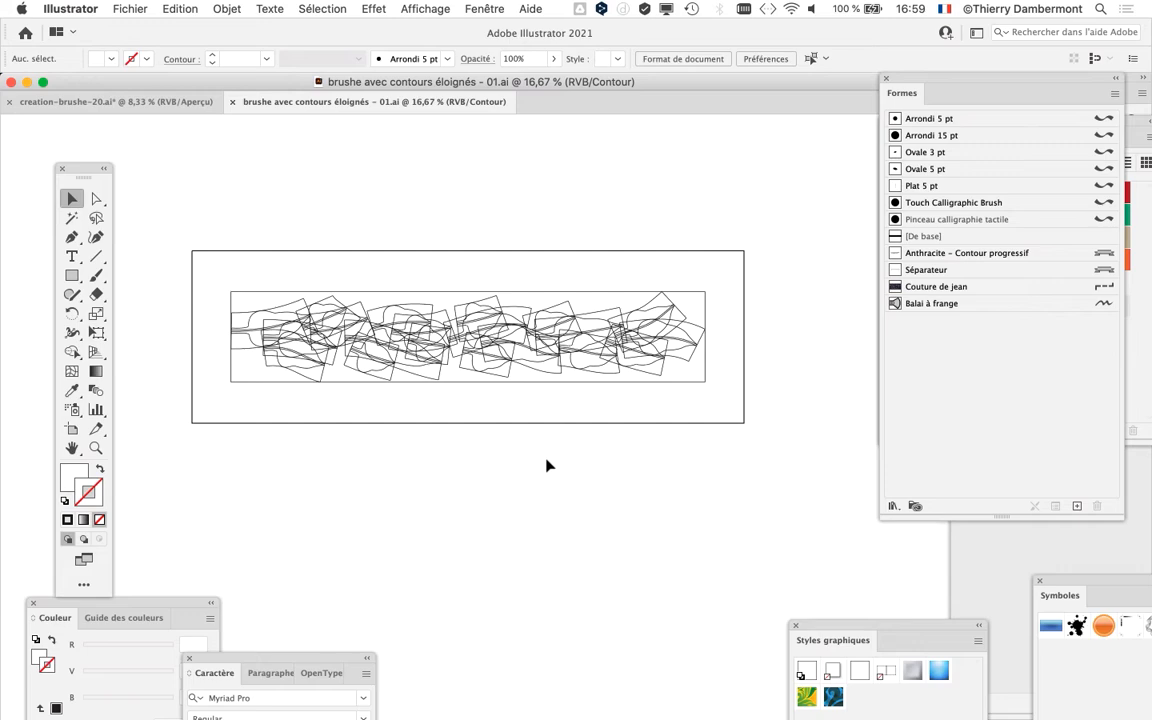
key("super+grave")
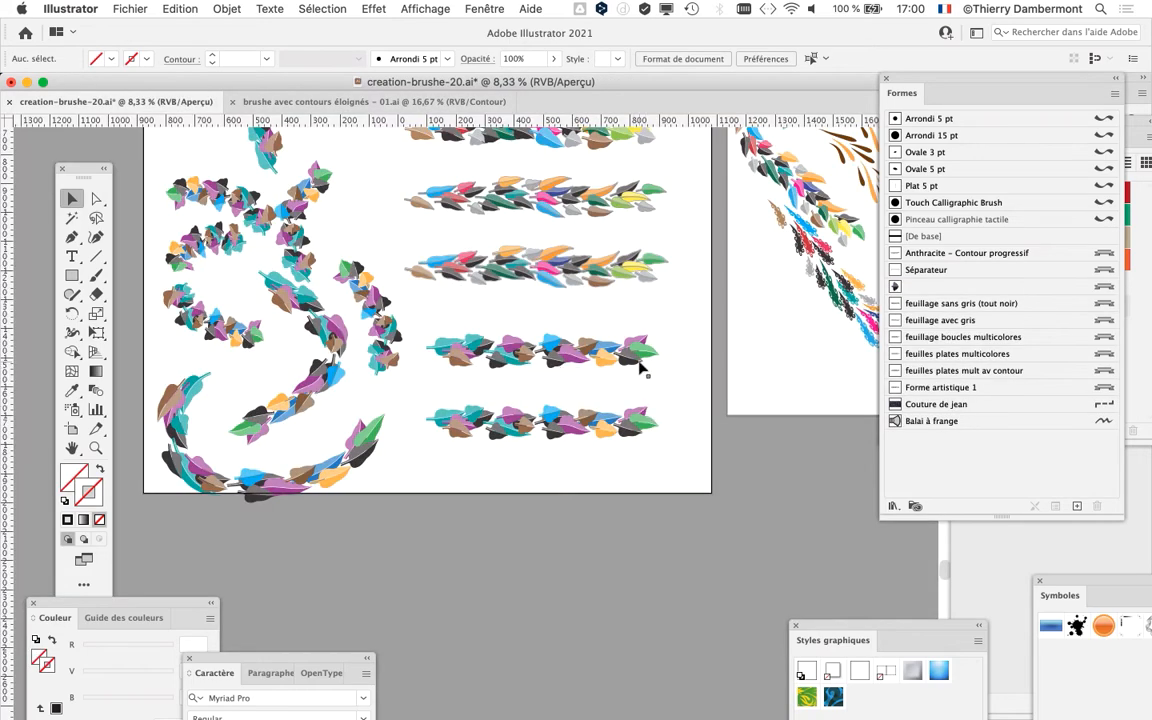
Select the unexpanded leaf garland and the expanded garland below it in turn to compare their paths in colour preview
scroll(640, 369, "up", 2)
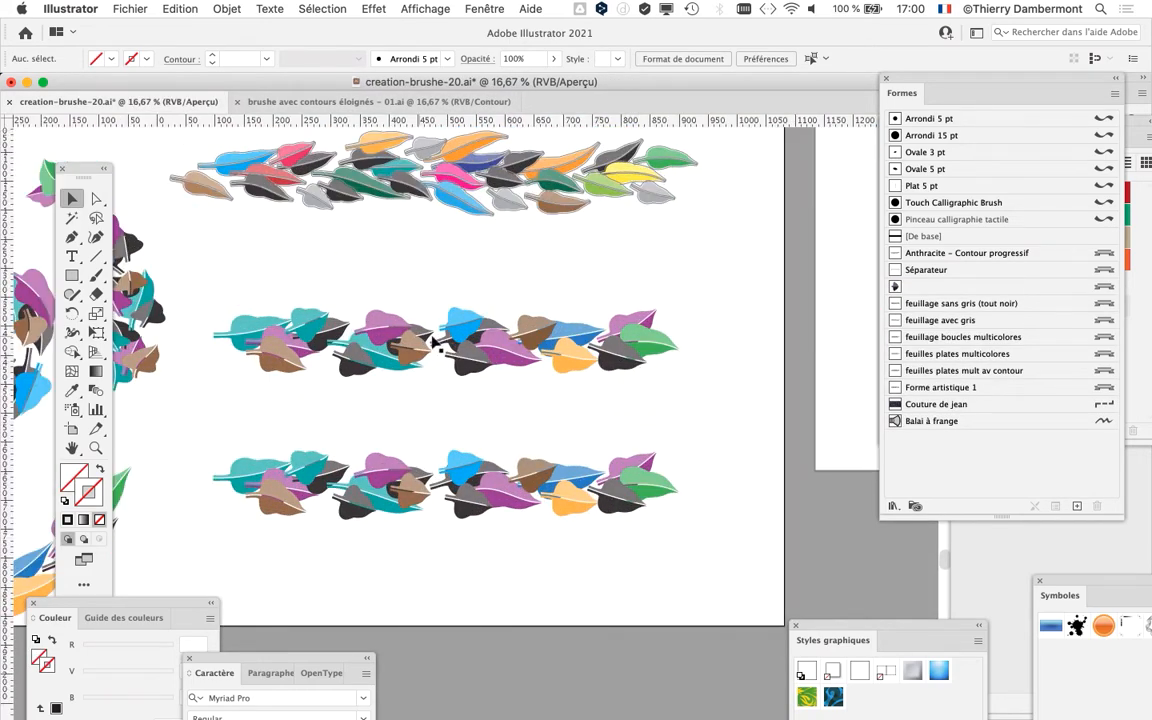
mouse_move(218, 294)
left_mouse_down()
mouse_move(641, 413)
mouse_move(687, 399)
left_mouse_up()
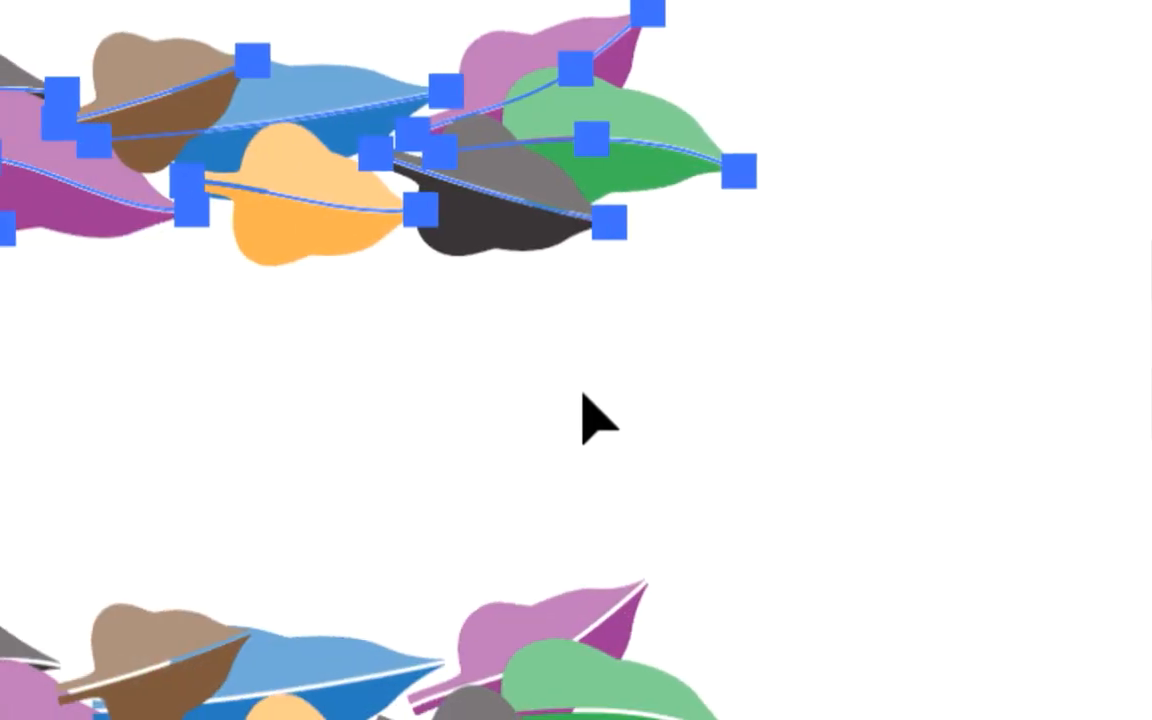
left_click(585, 391)
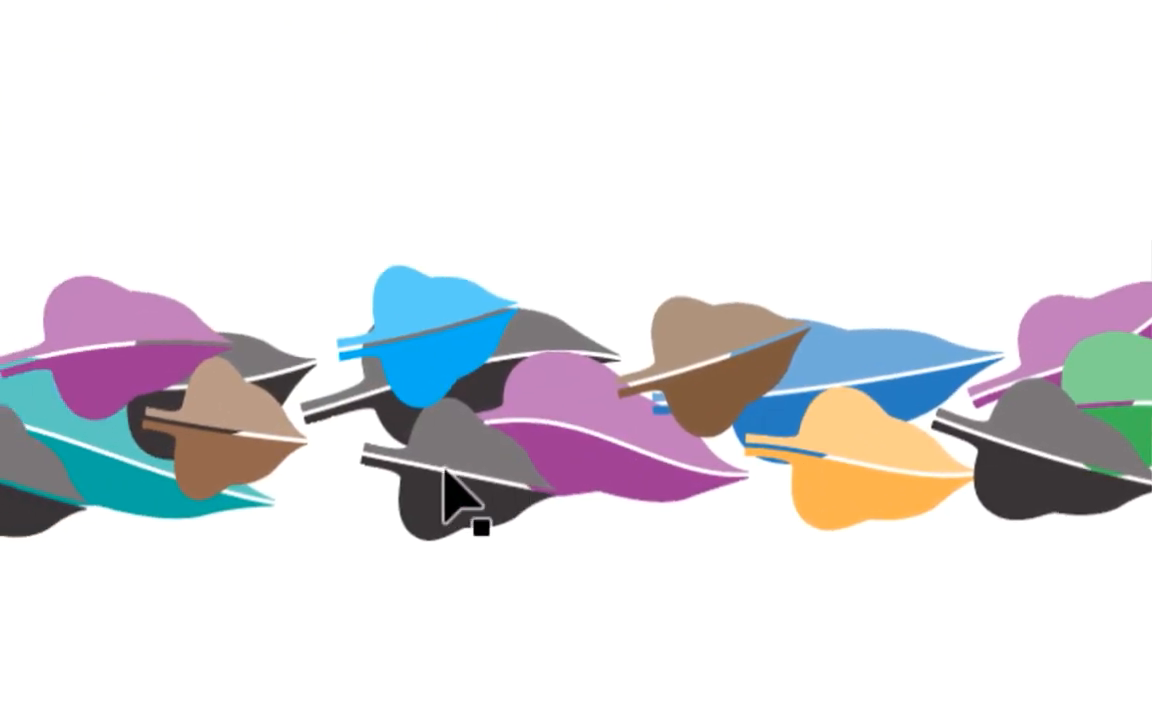
left_click(405, 468)
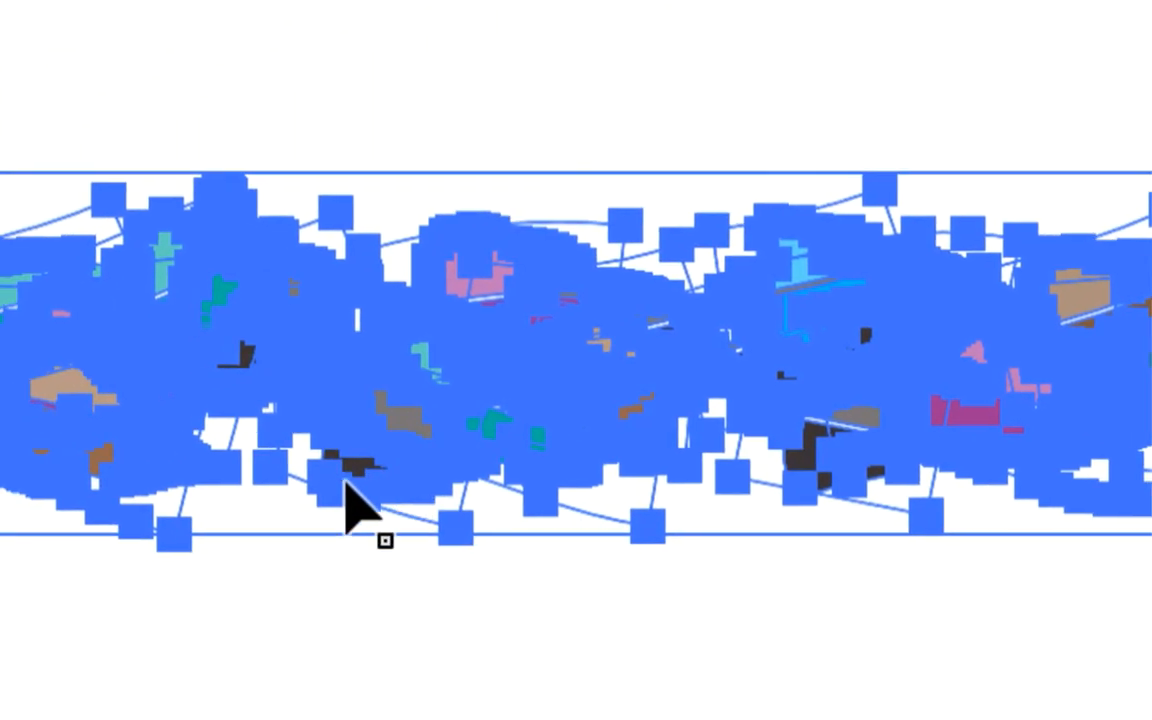
scroll(111, 534, "up", 3)
scroll(346, 483, "down", 3)
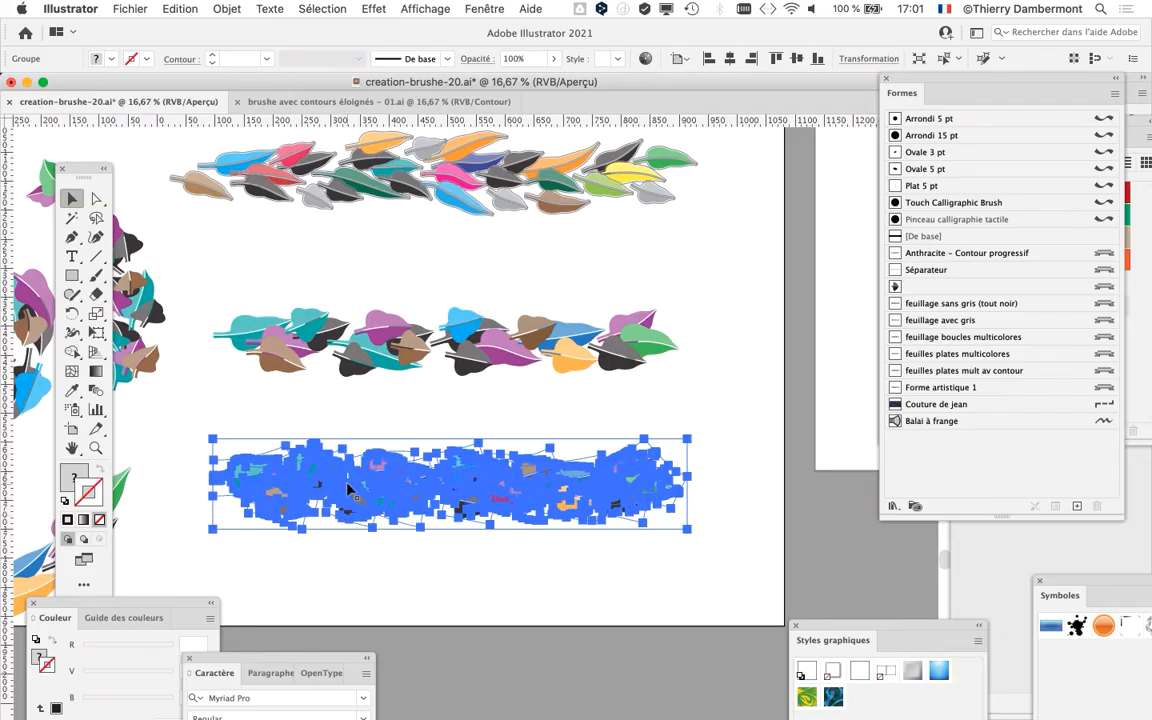
left_click(408, 390)
left_click_drag(224, 289, 640, 390)
left_click_drag(522, 378, 492, 334)
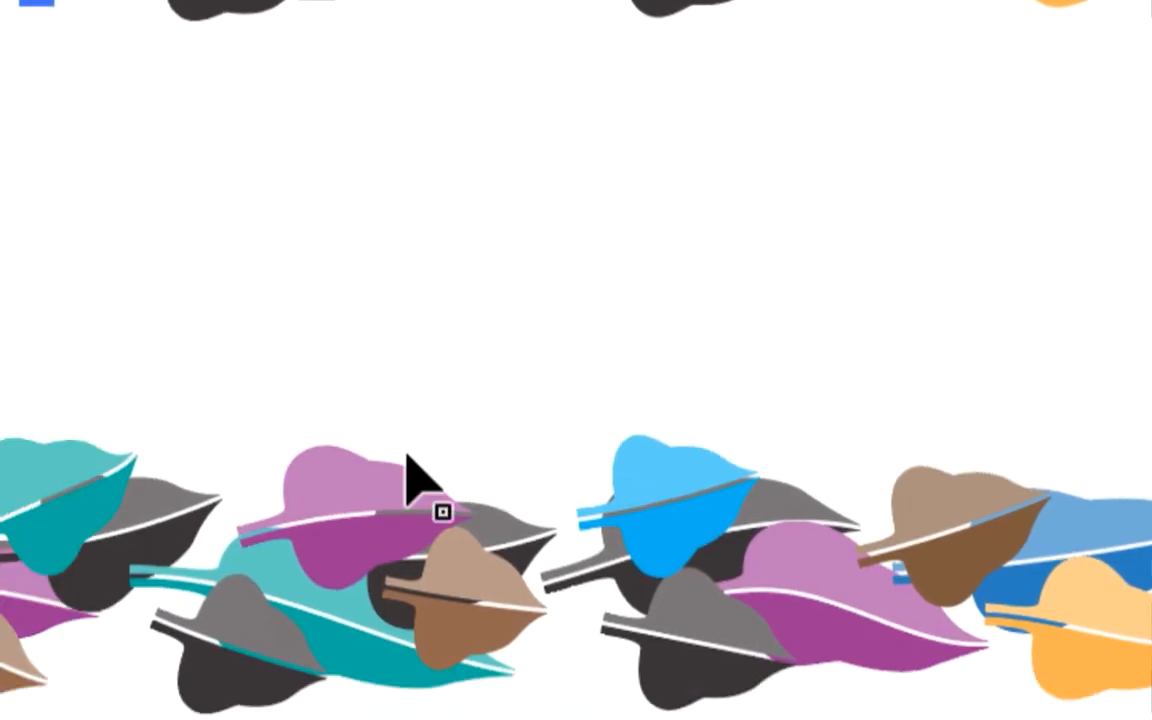
Switch creation-brushe-20.ai to outline display and examine the expanded garland's frames against the simple strokes of the unexpanded one
key("ctrl+a")
left_click(381, 374)
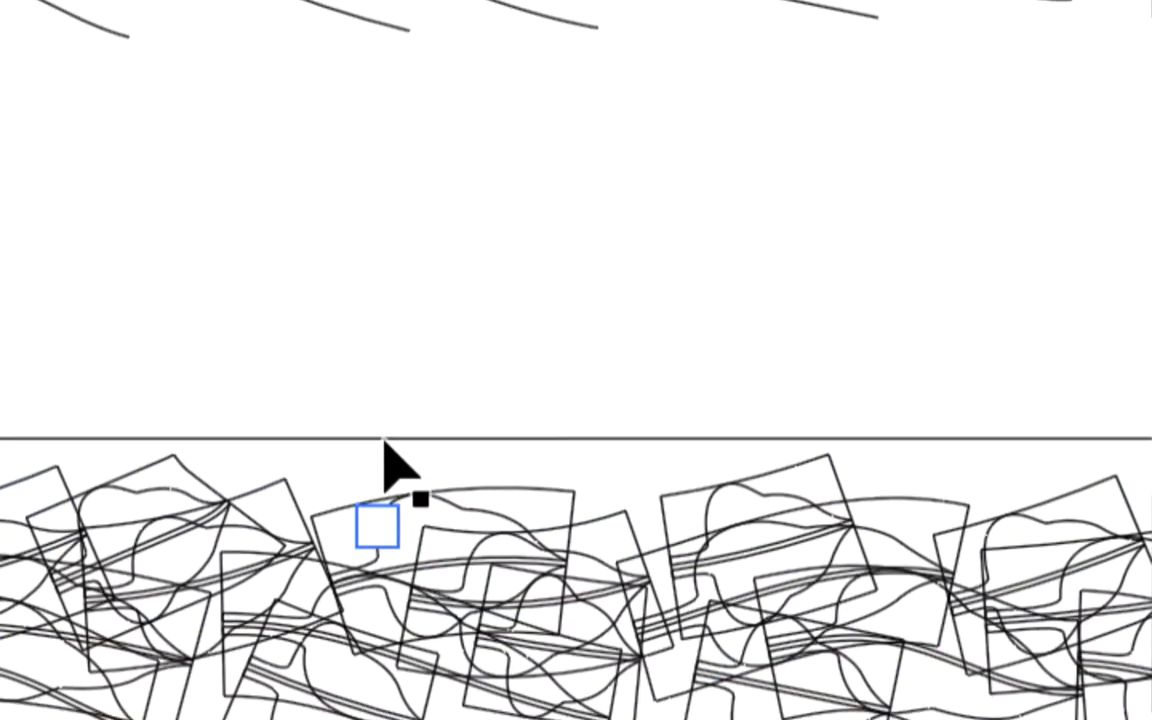
scroll(376, 464, "up", 2)
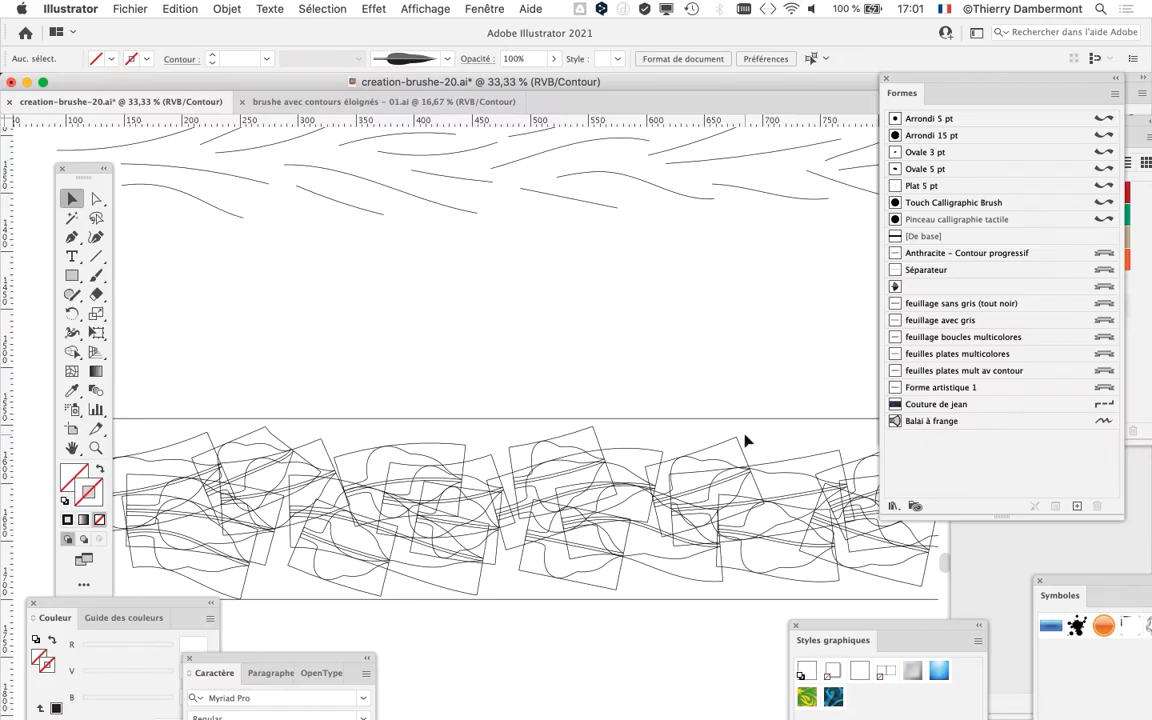
scroll(736, 458, "down", 1)
scroll(602, 485, "down", 3)
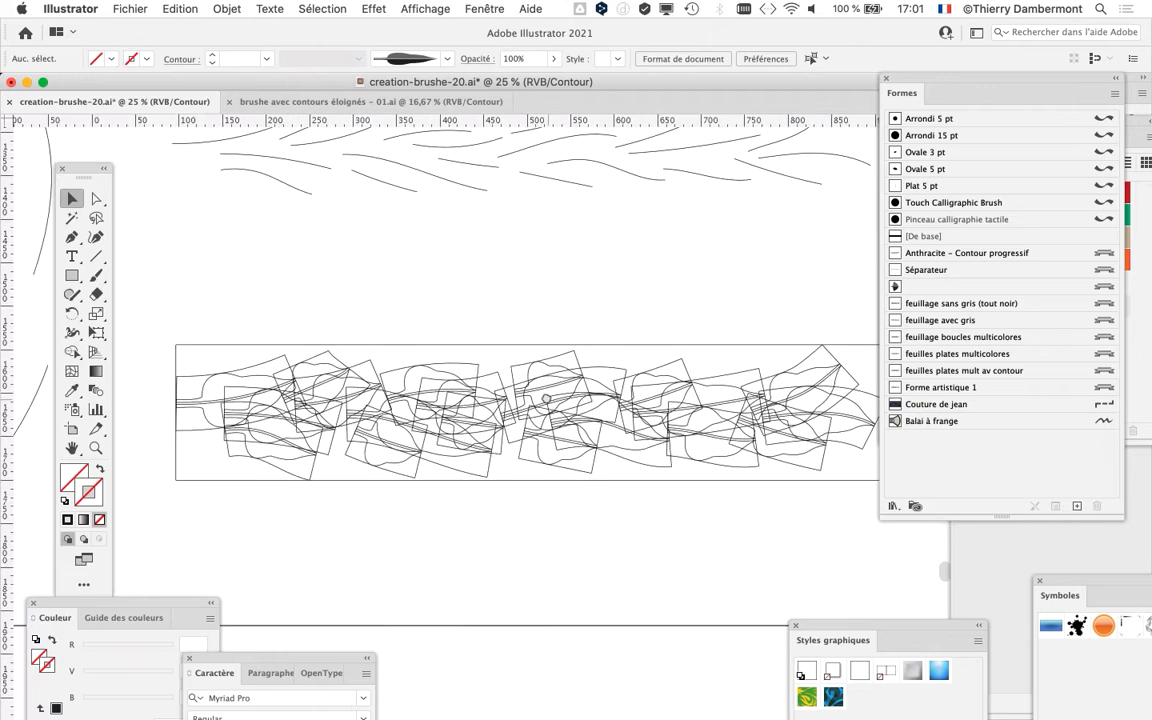
scroll(555, 465, "down", 1)
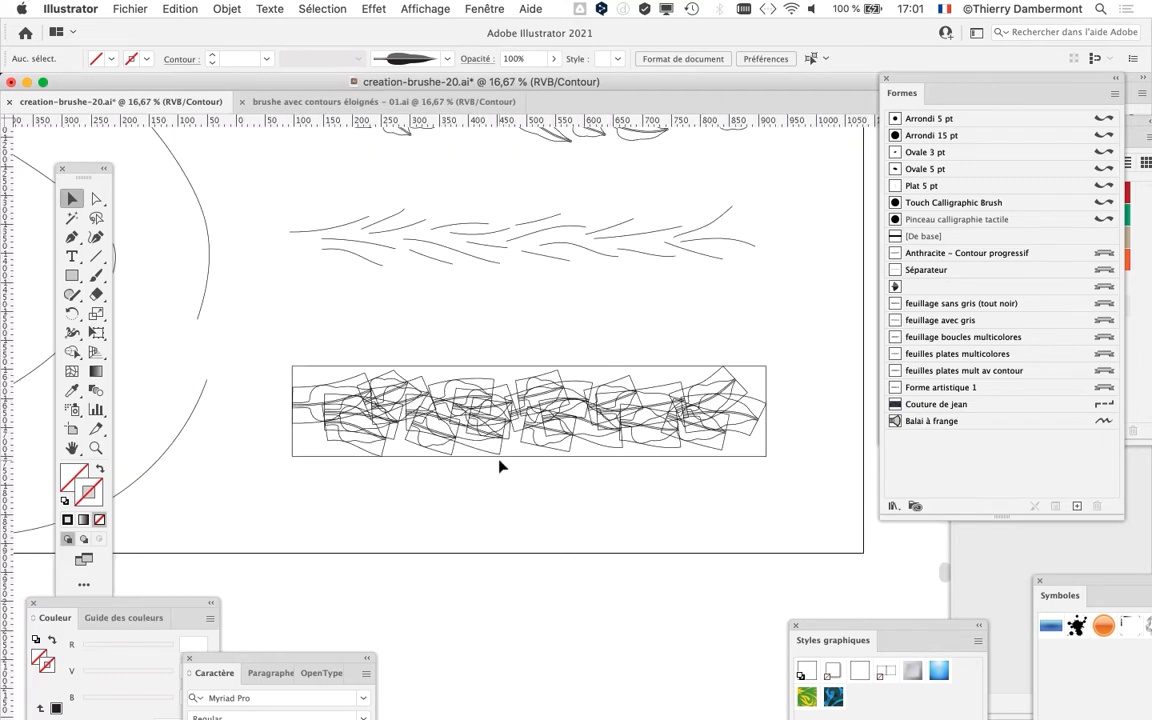
scroll(499, 461, "up", 1)
Move the brushes panel clear of the artwork and select the whole expanded garland
left_click_drag(908, 81, 998, 92)
left_click_drag(734, 322, 676, 314)
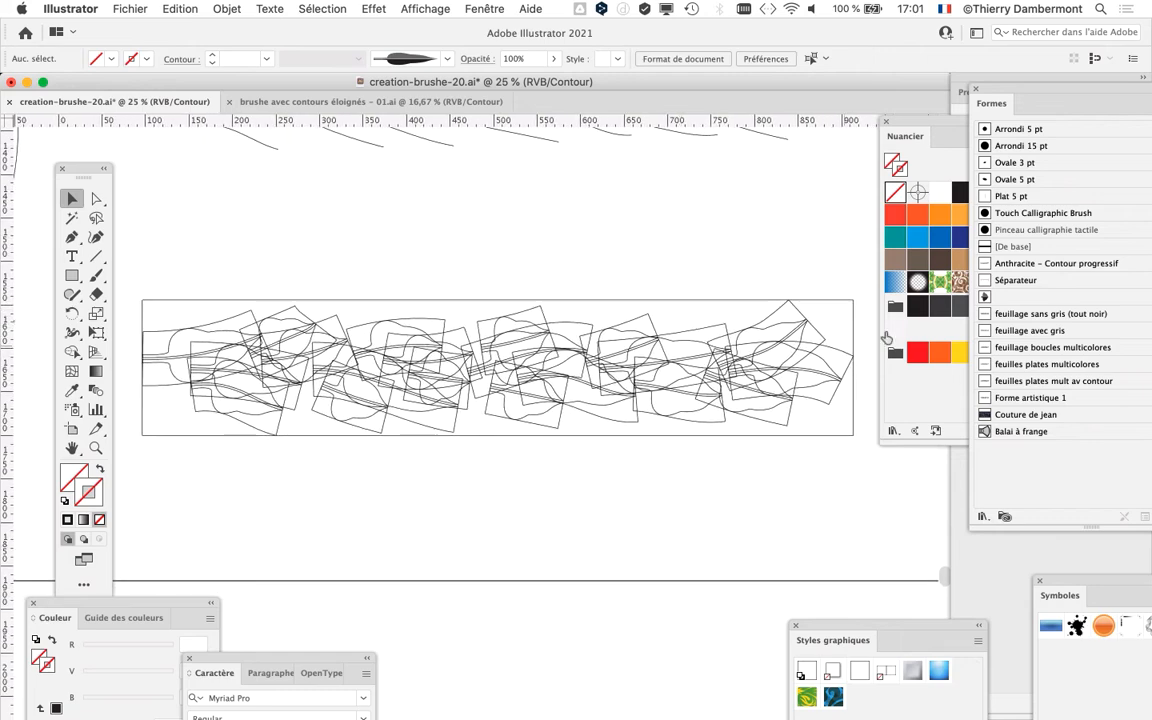
left_click_drag(994, 90, 921, 58)
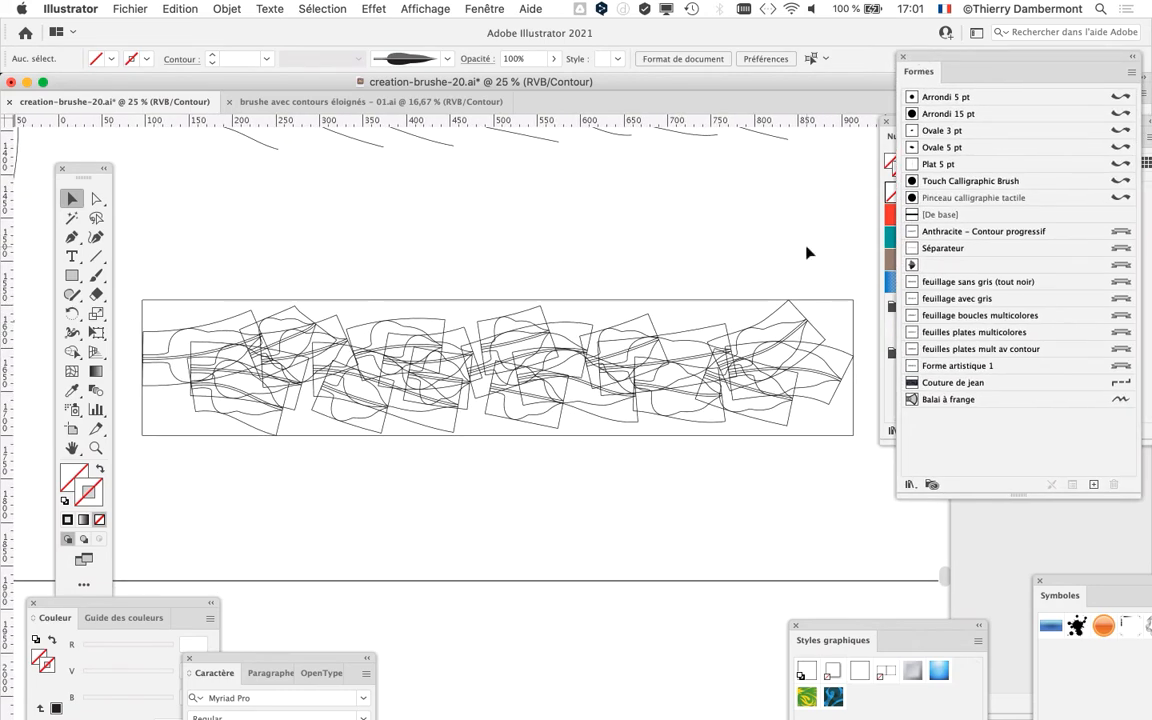
mouse_move(162, 244)
left_mouse_down()
mouse_move(586, 380)
mouse_move(784, 500)
left_mouse_up()
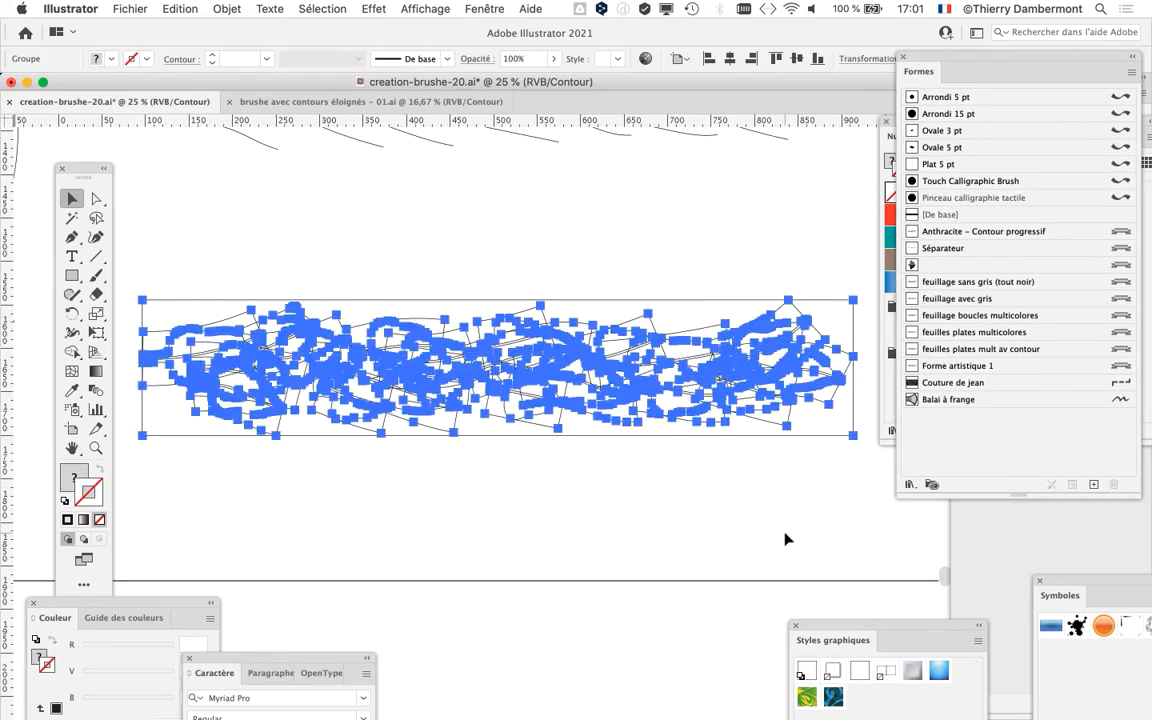
Go to brushe avec contours éloignés - 01.ai, check its artboard bounds and move the toolbox off the garland
left_click(296, 106)
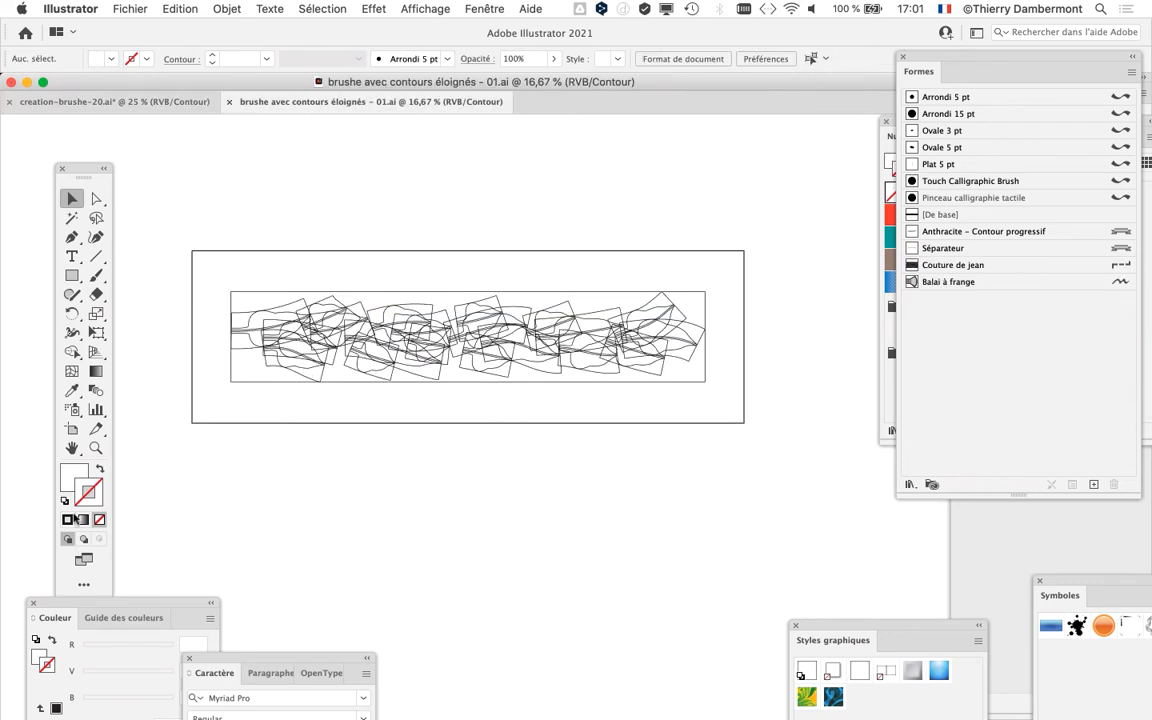
left_click(71, 428)
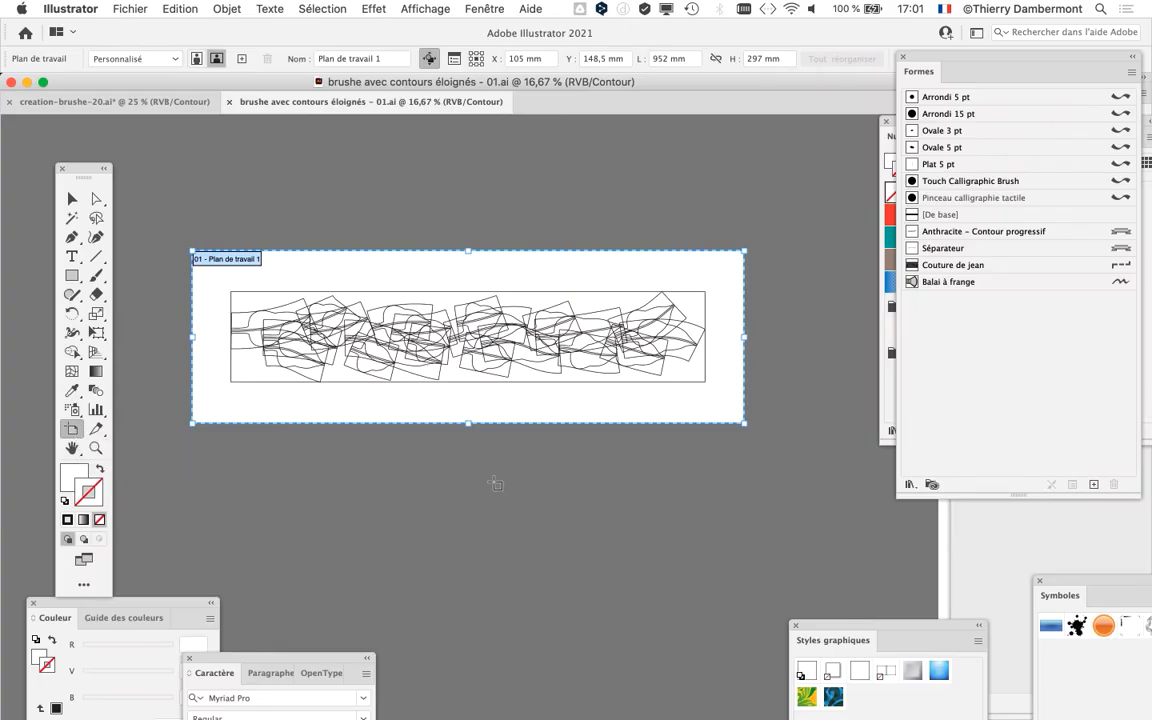
left_click(72, 198)
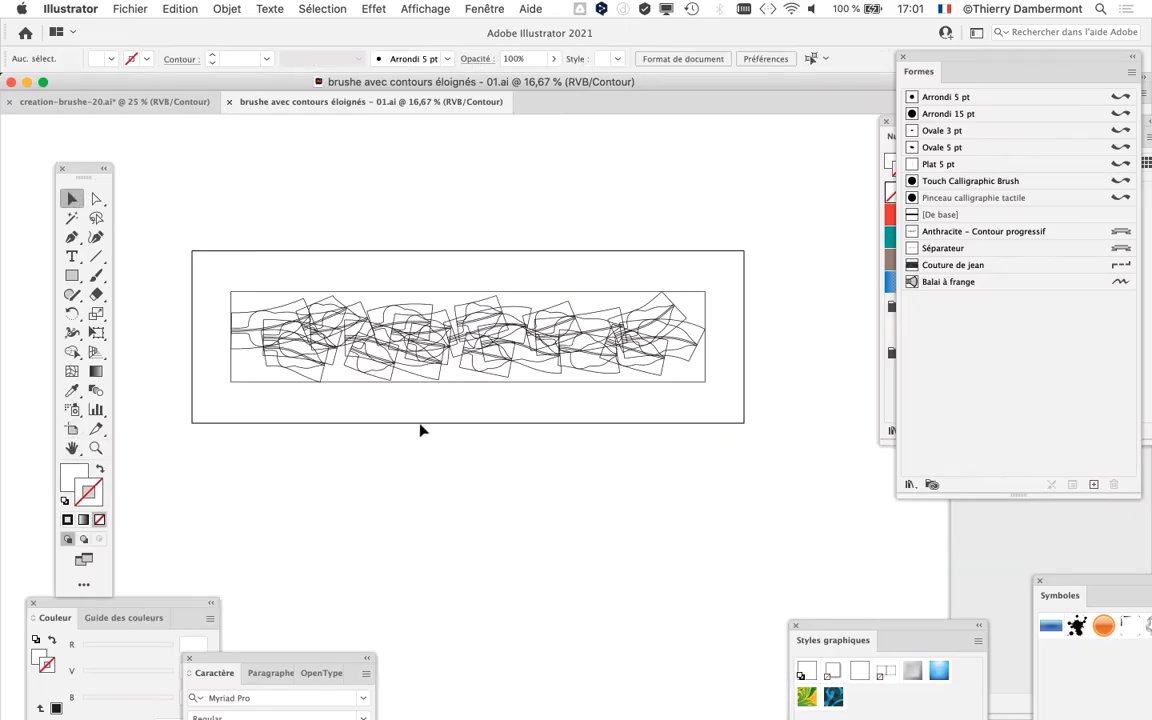
scroll(460, 408, "up", 1)
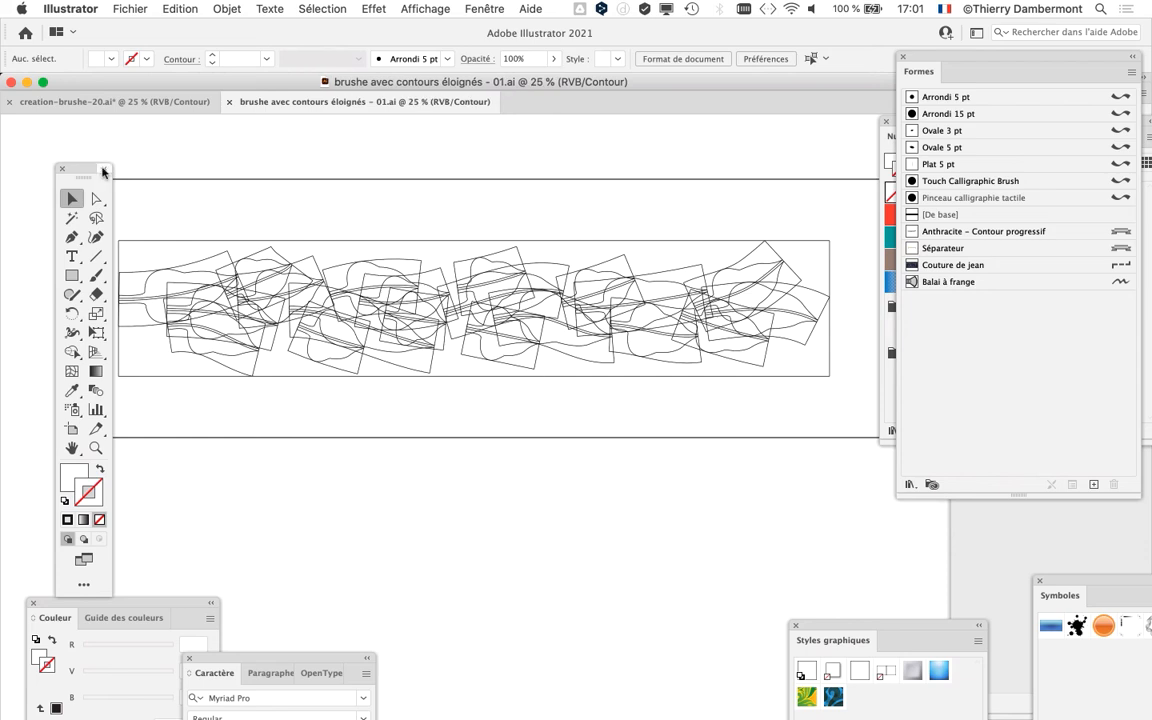
left_click_drag(72, 177, 45, 148)
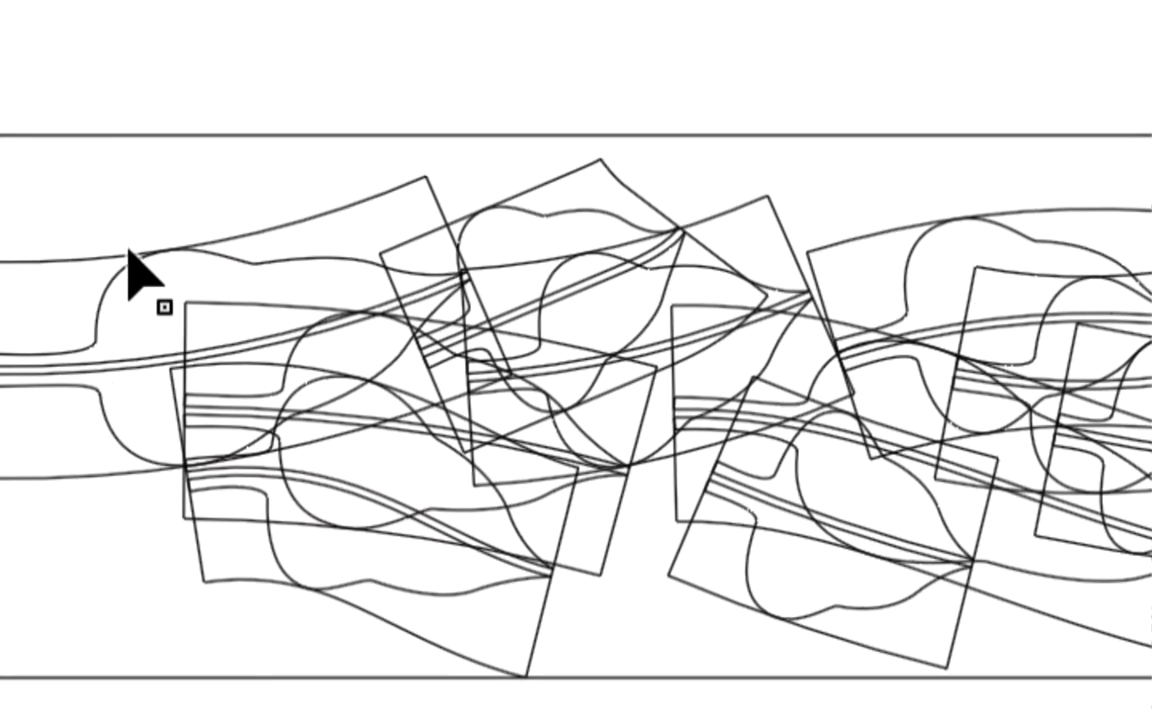
Select all the garland artwork, activate the Group Selection tool and clear the selection
key("ctrl+a")
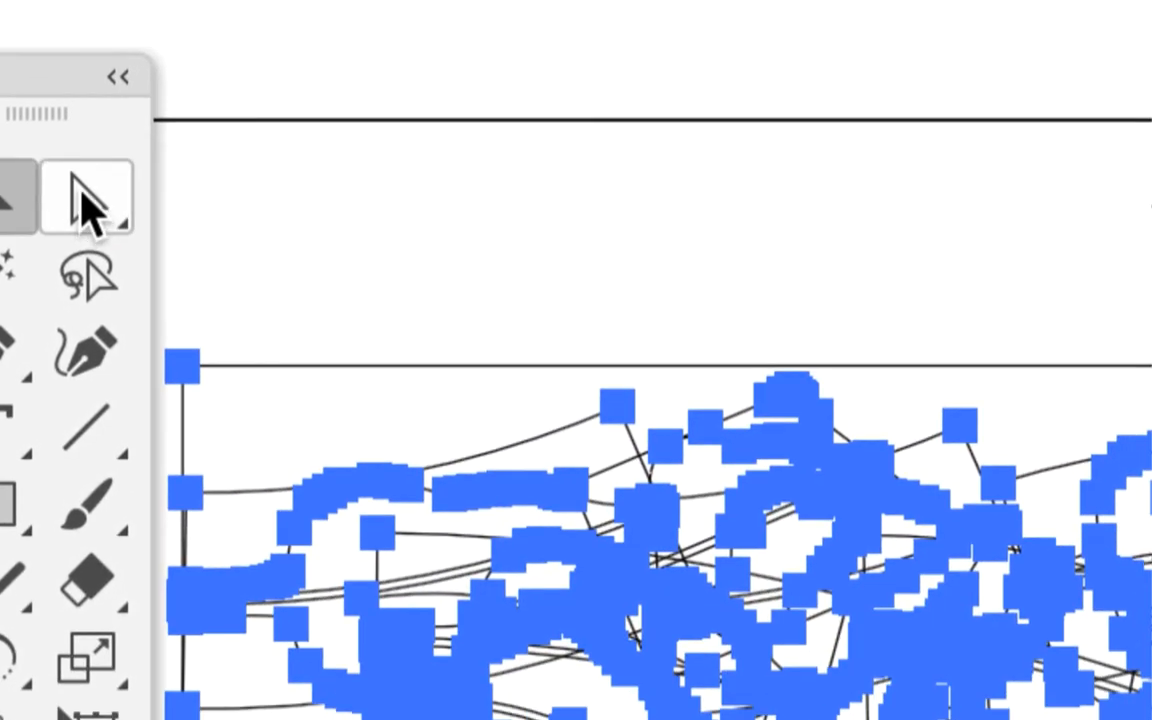
left_click(80, 272)
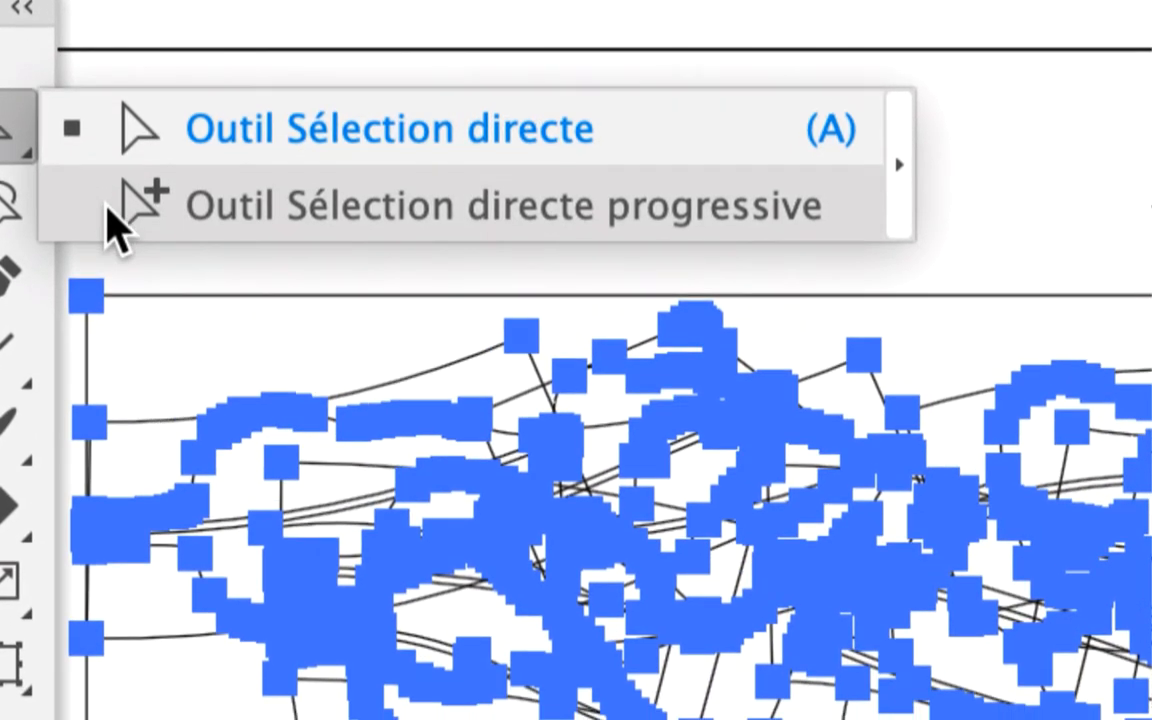
left_click(110, 215)
left_click(200, 240)
Select individual leaf frames and a leaf contour across the first half of the garland to examine them separately
left_click(166, 244)
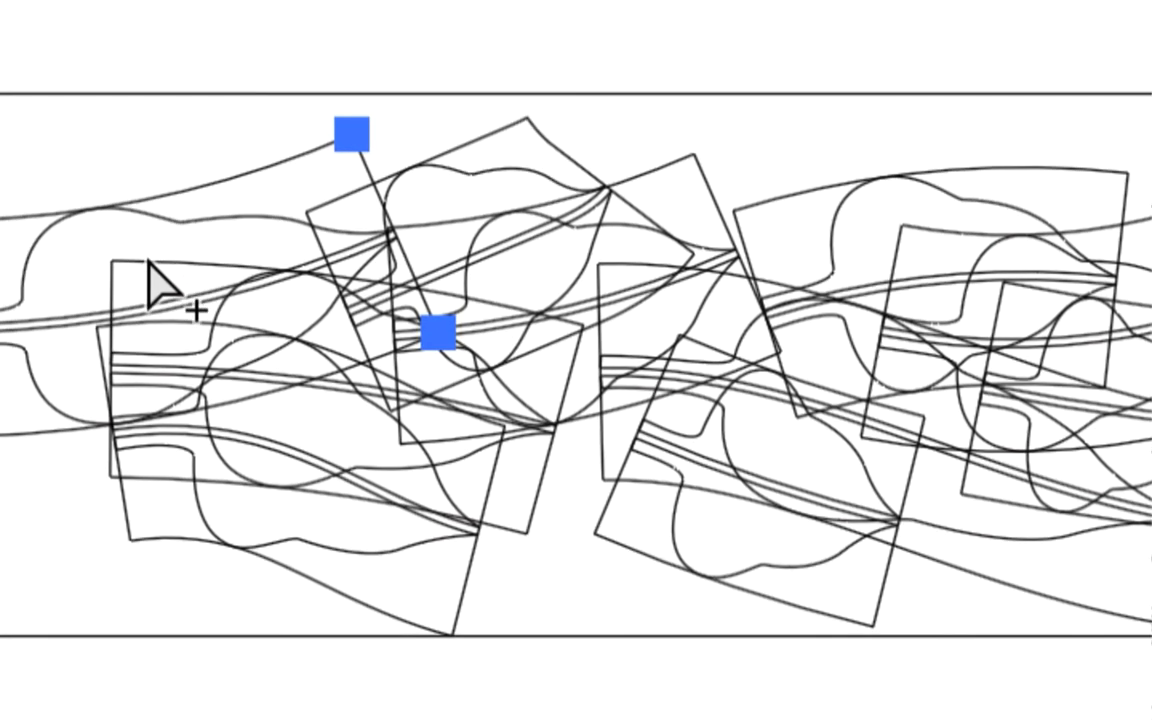
left_click(88, 329)
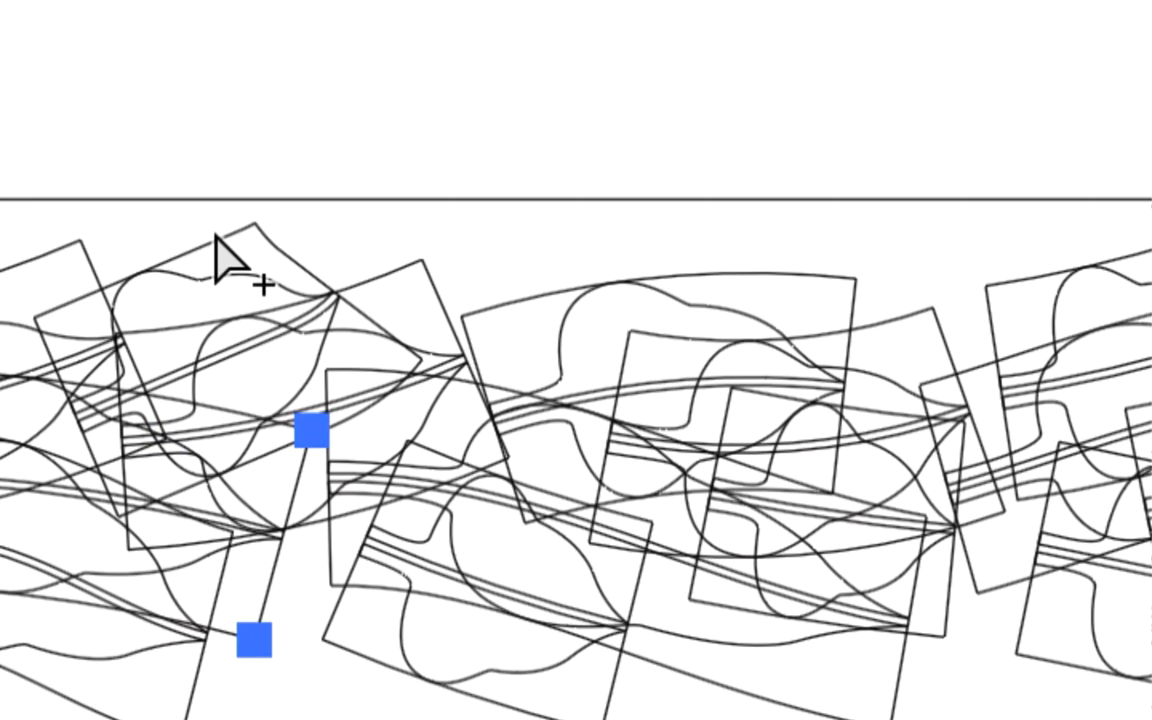
left_click(486, 131)
left_click(255, 241)
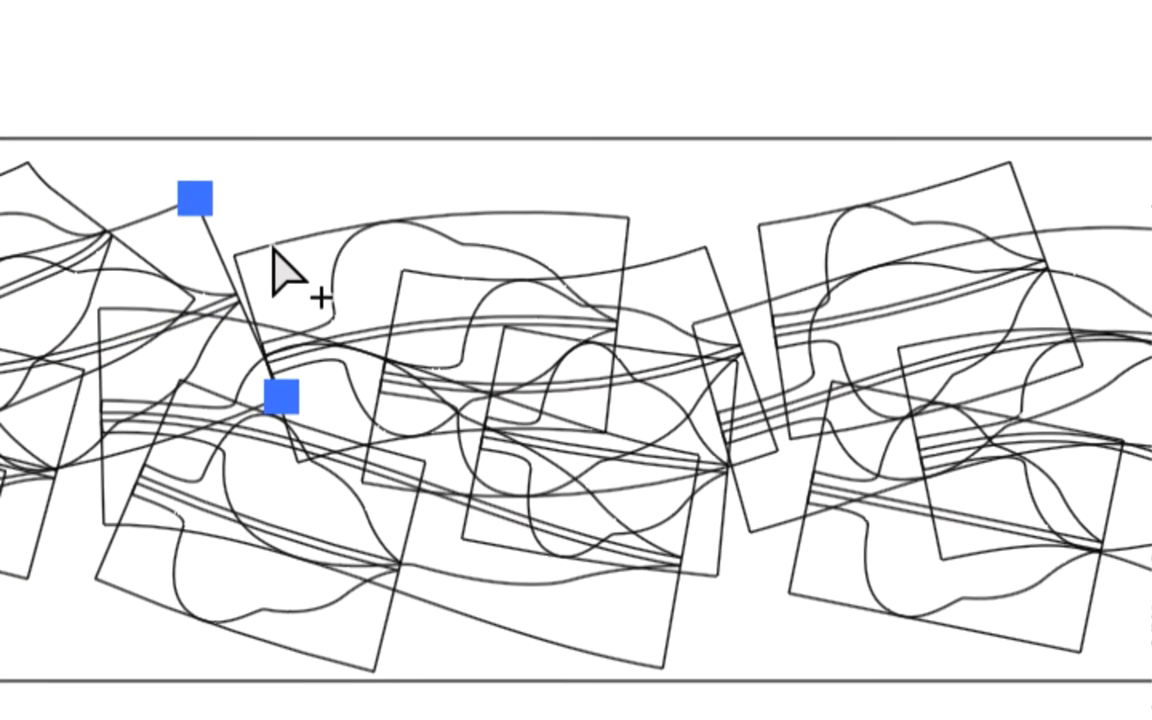
left_click(353, 289)
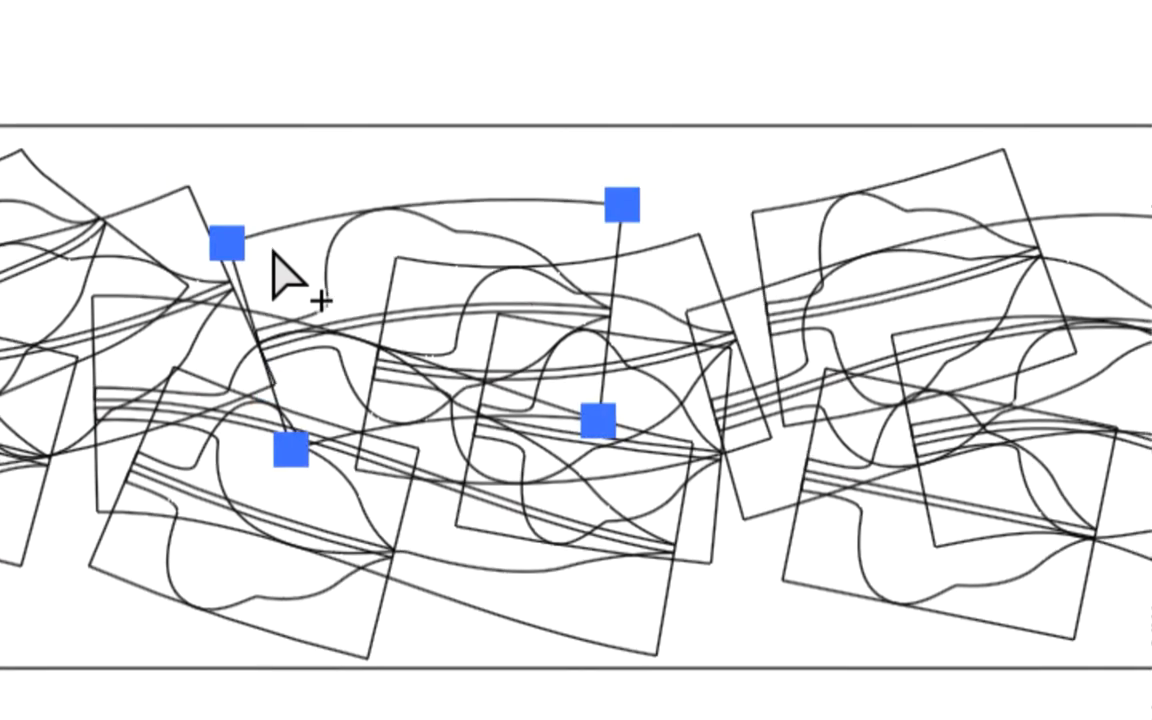
left_click(288, 277)
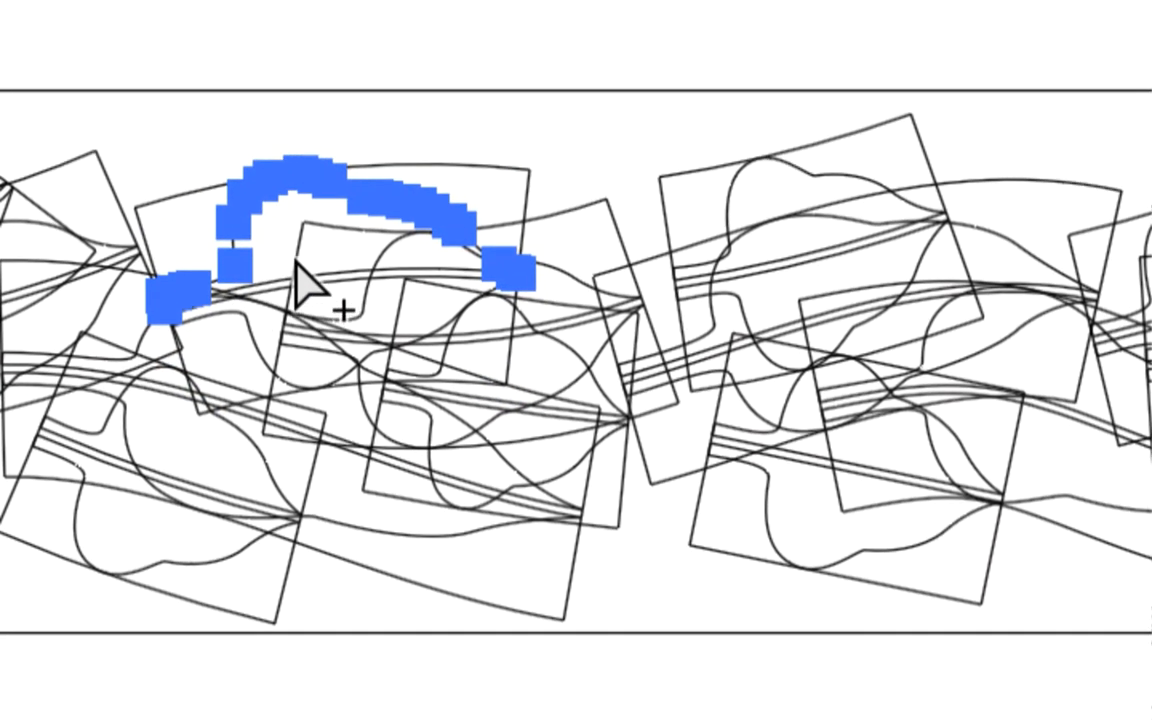
left_click(296, 265)
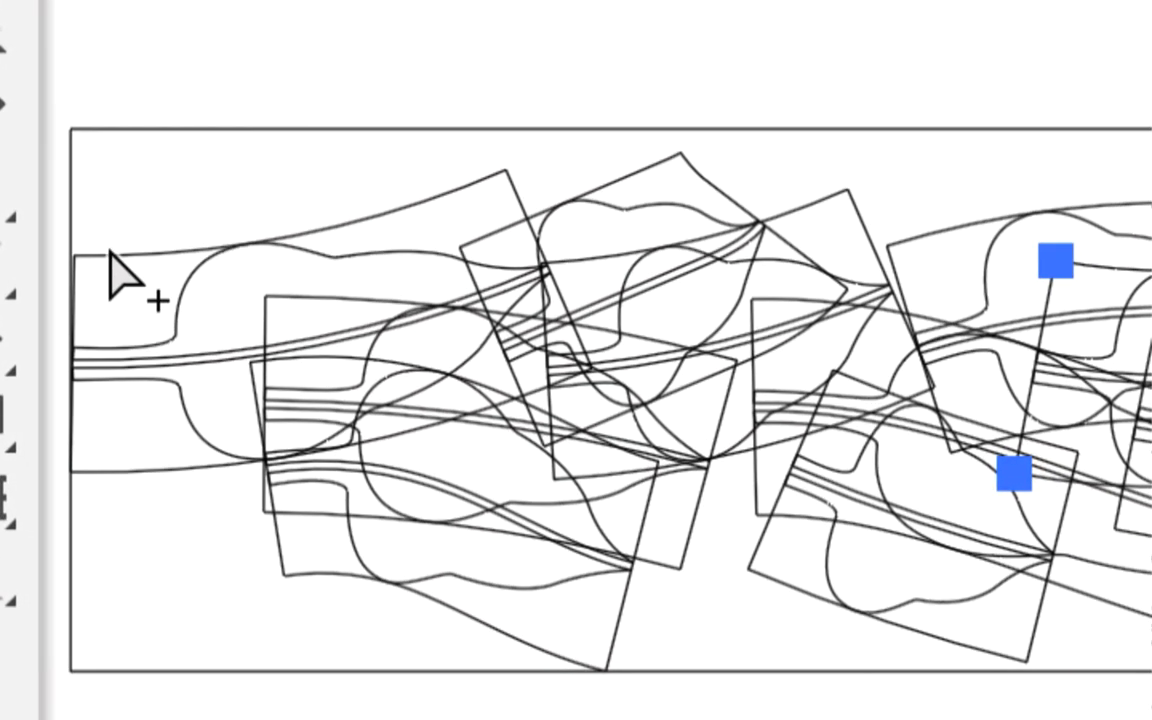
Select the first leaf's frame, its lower contour and a neighbouring leaf's path in turn, and clear the selection
left_click(274, 514)
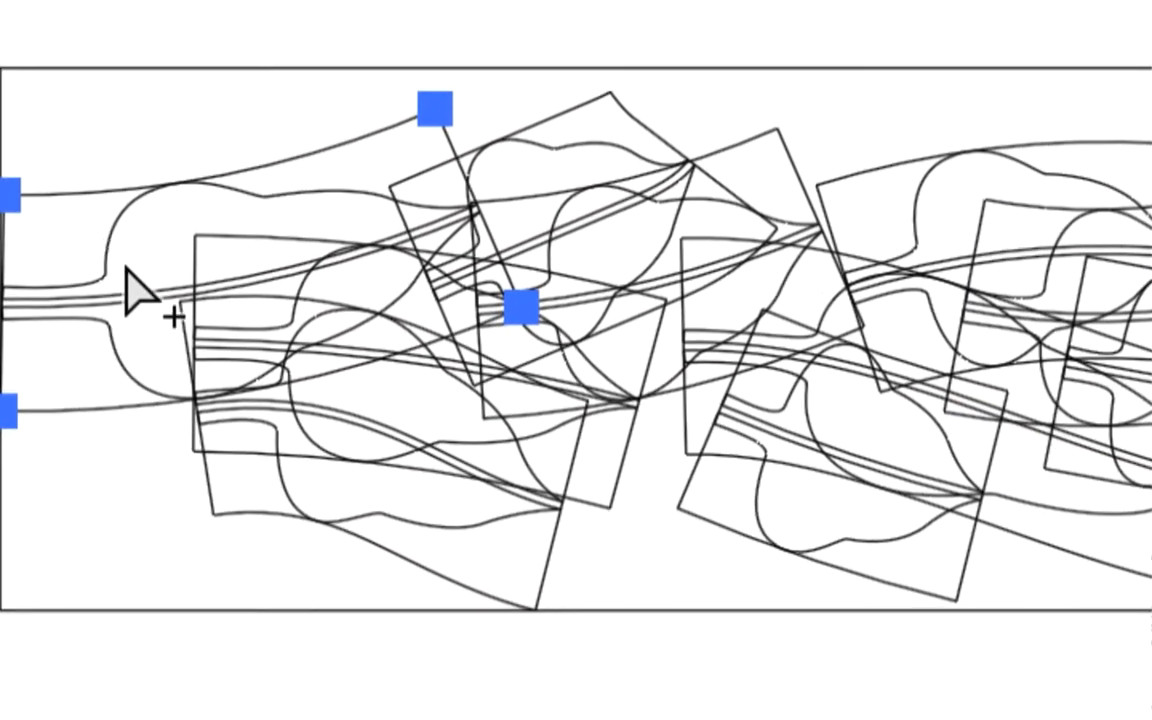
left_click(129, 270)
left_click(141, 381)
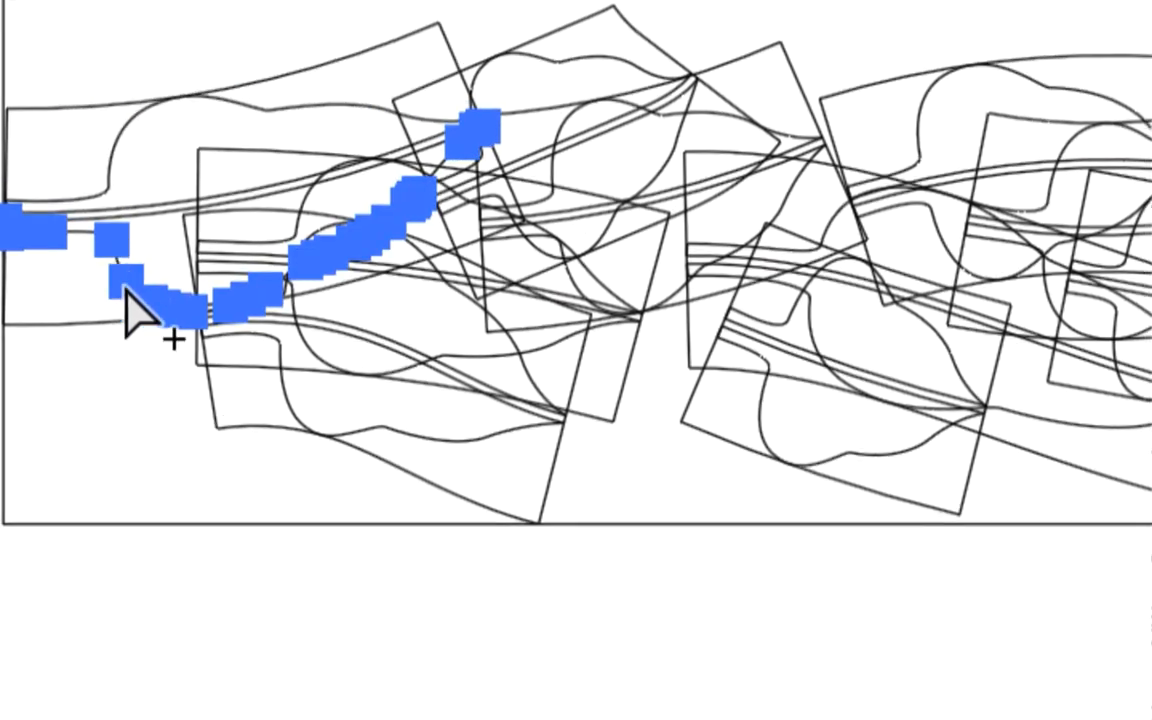
left_click(119, 328)
left_click(241, 433)
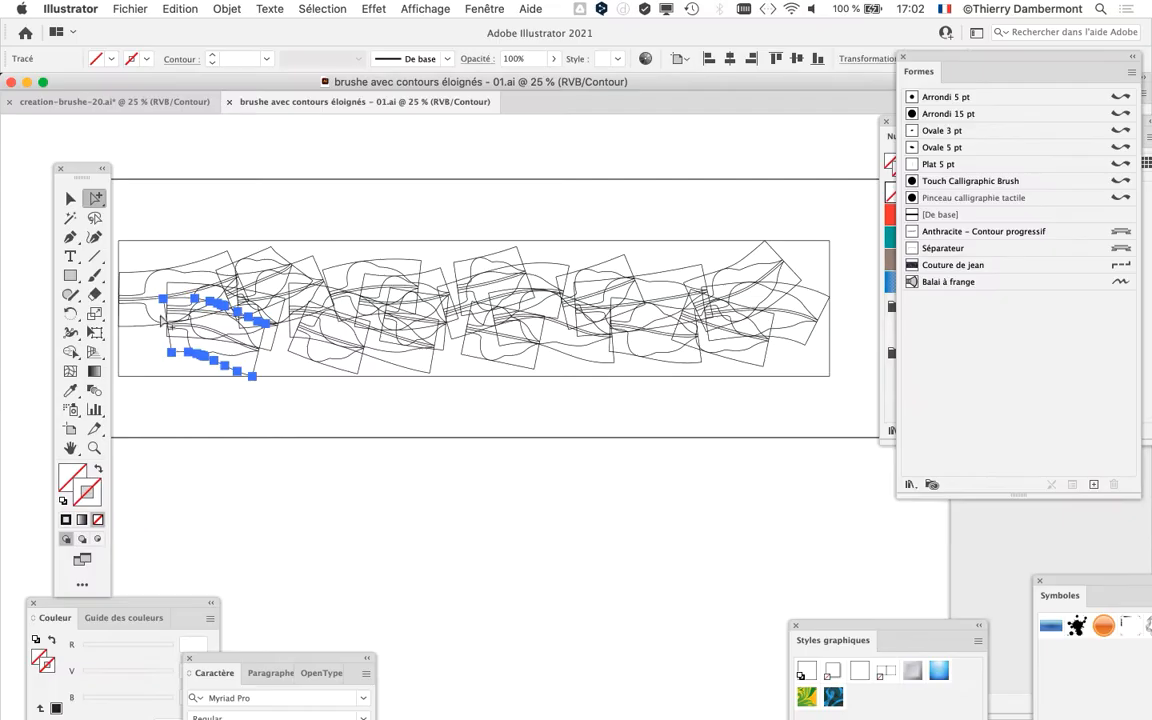
left_click(352, 486)
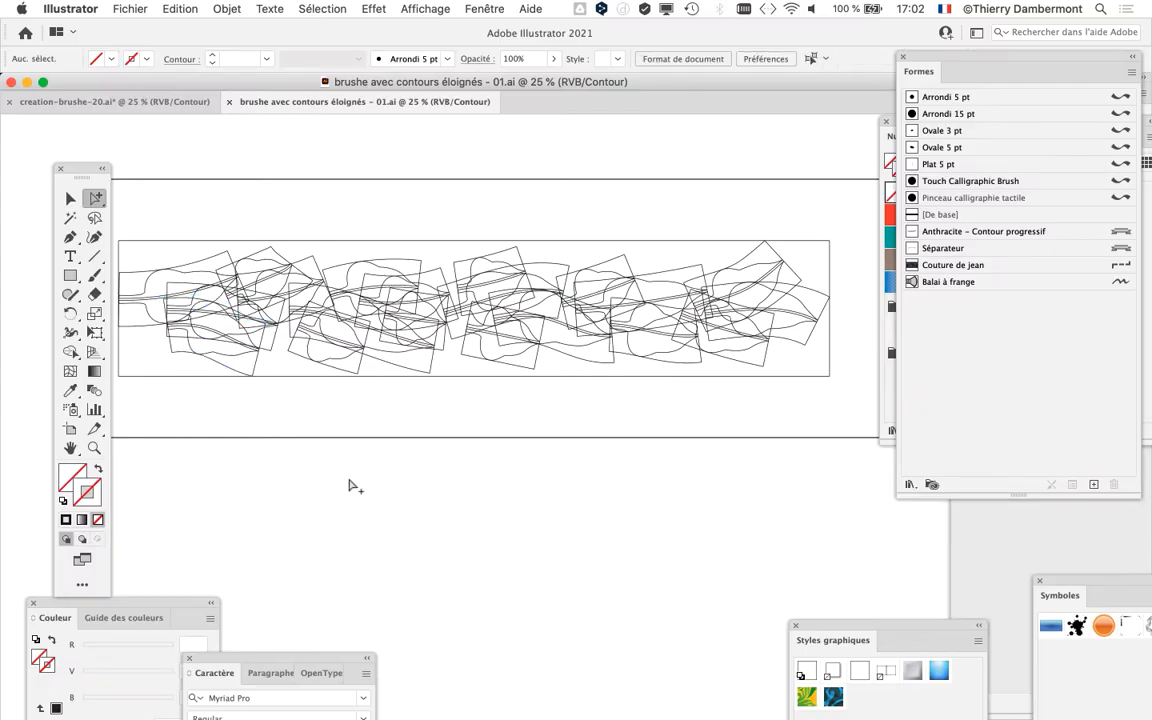
Move the toolbox farther from the garland and toggle repeatedly between colour preview and outline display to compare them
left_click_drag(80, 172, 63, 161)
key("super+y")
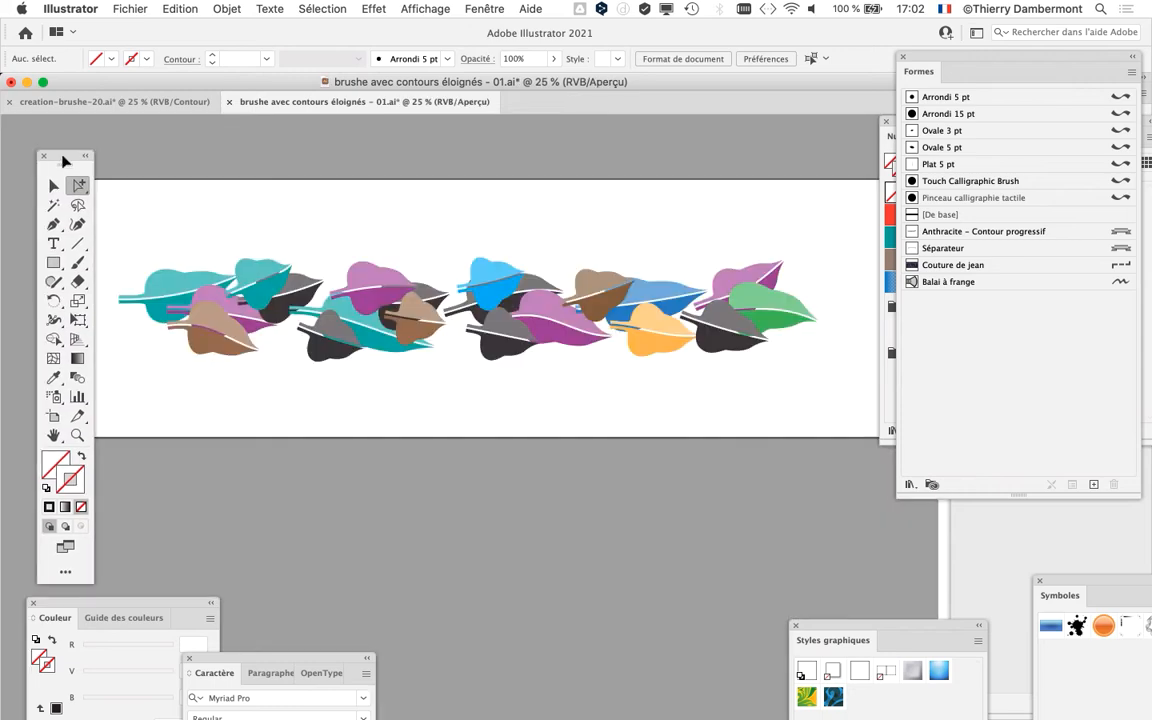
key("super+y")
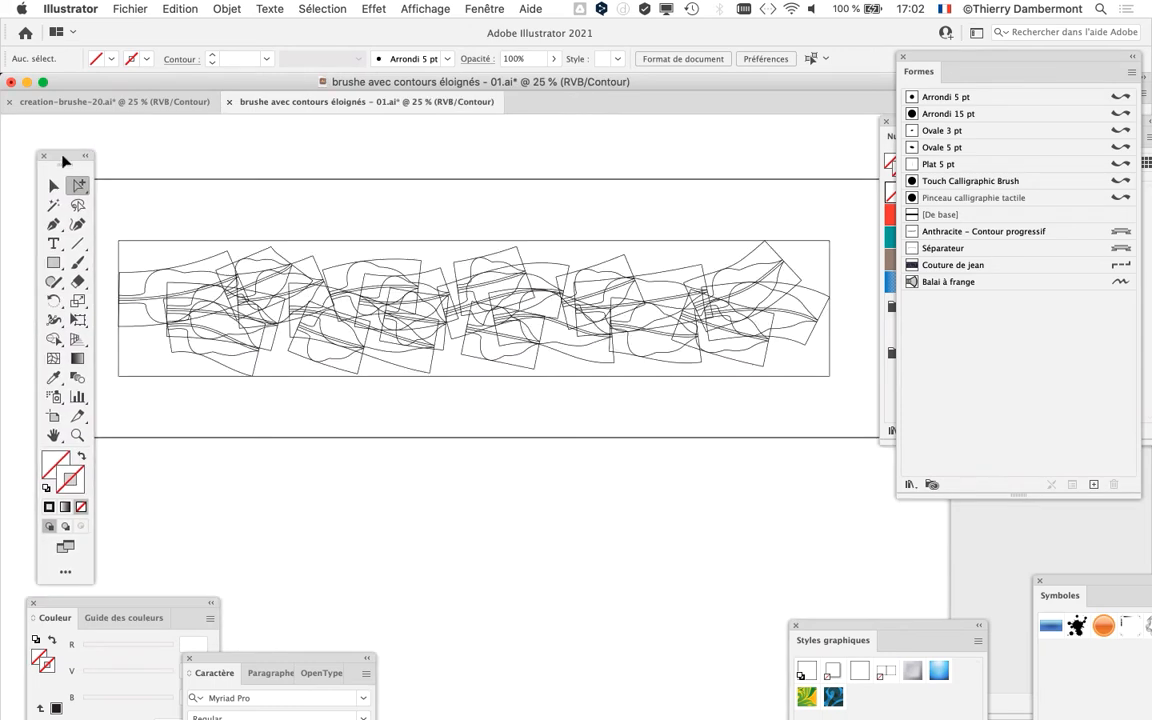
key("super+y")
key("super+y")
key("super+y")
key("super+y")
Switch the garland back and forth between colour preview and outline display, ending in outline display
left_click(414, 8)
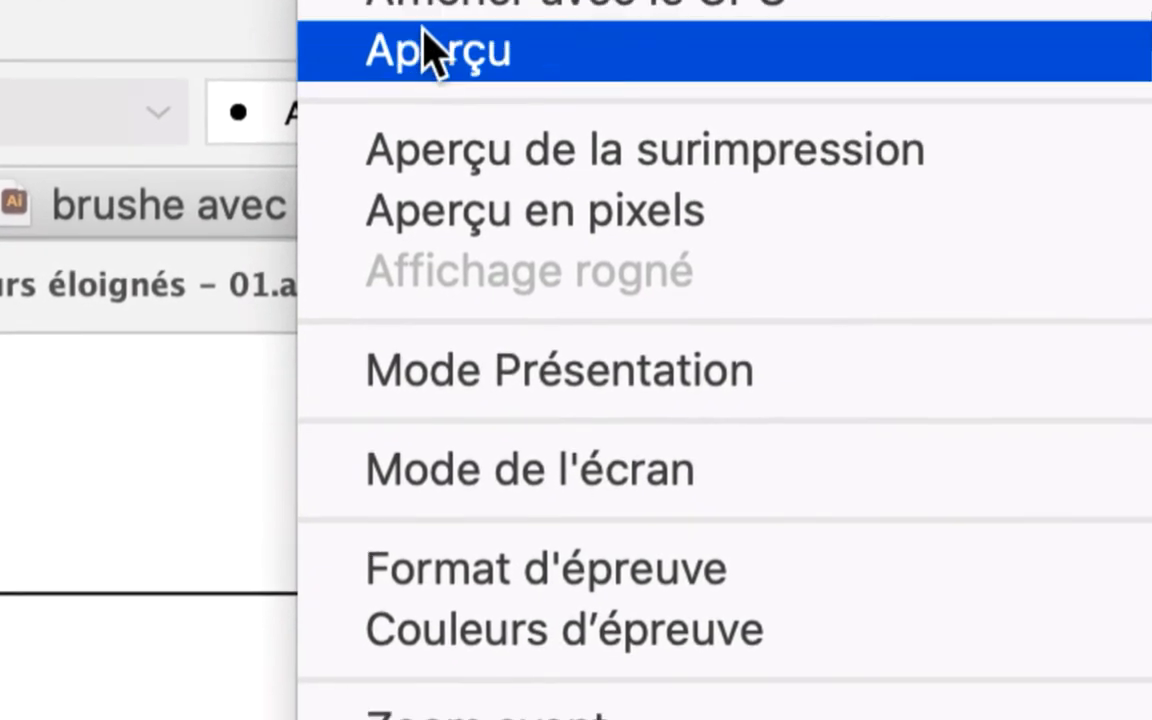
left_click(424, 42)
left_click(419, 11)
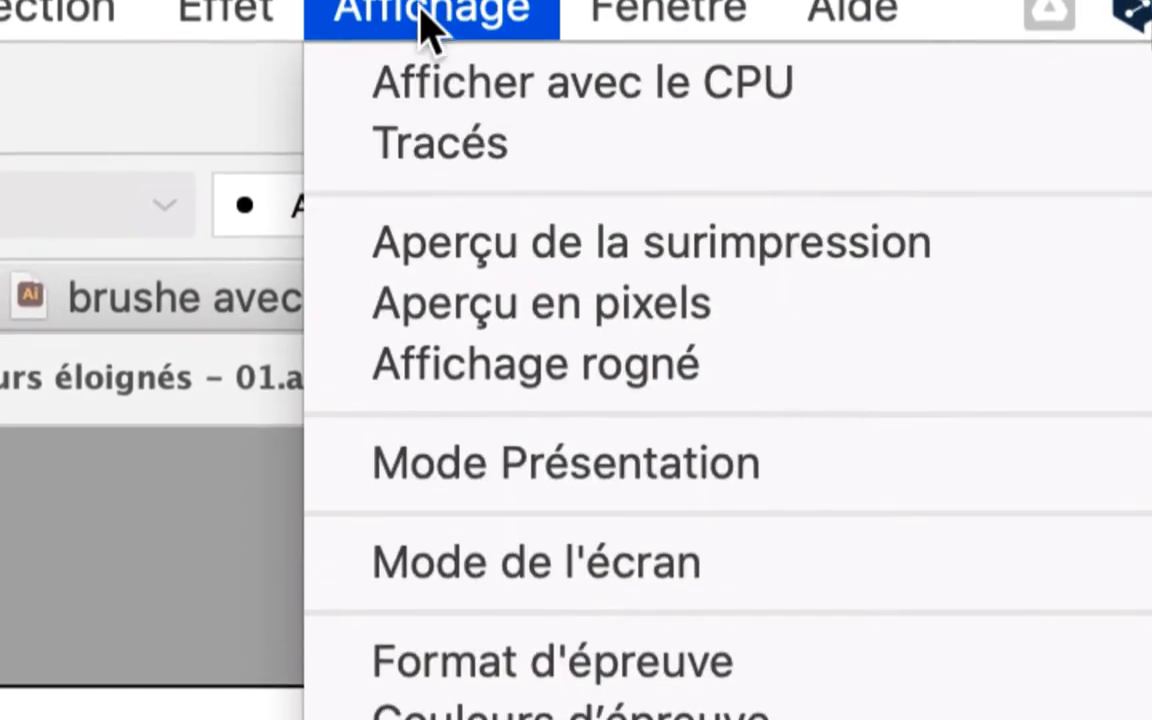
left_click(424, 44)
left_click(424, 22)
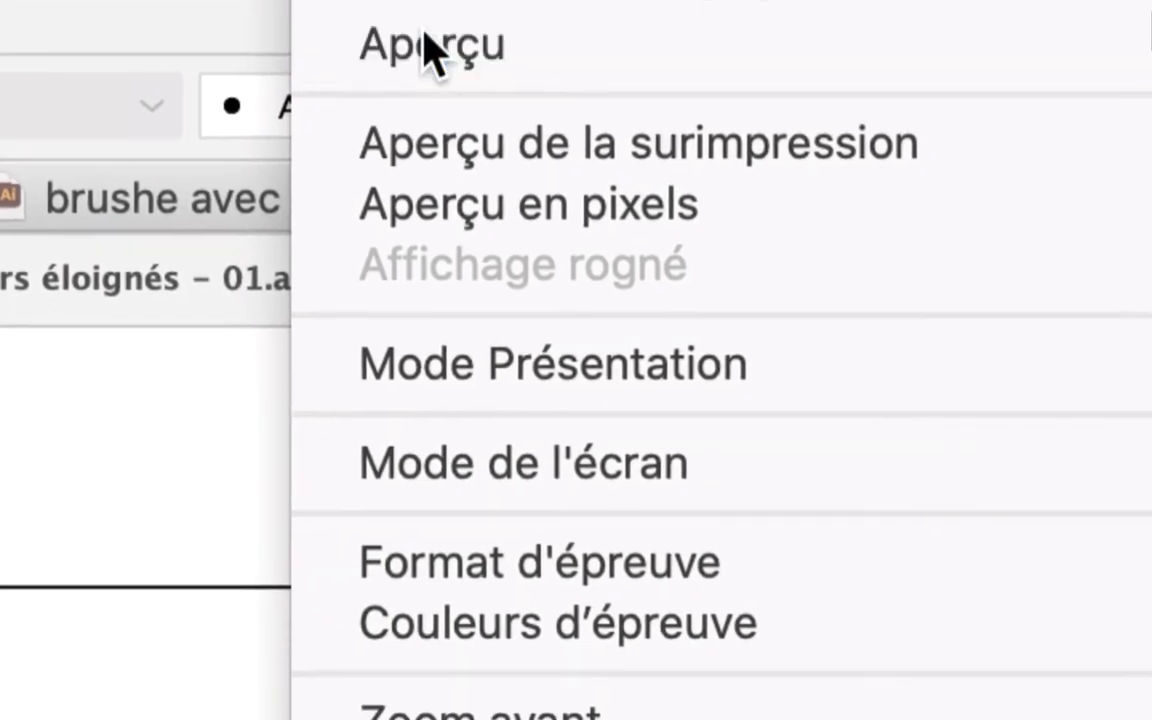
left_click(447, 165)
left_click(419, 13)
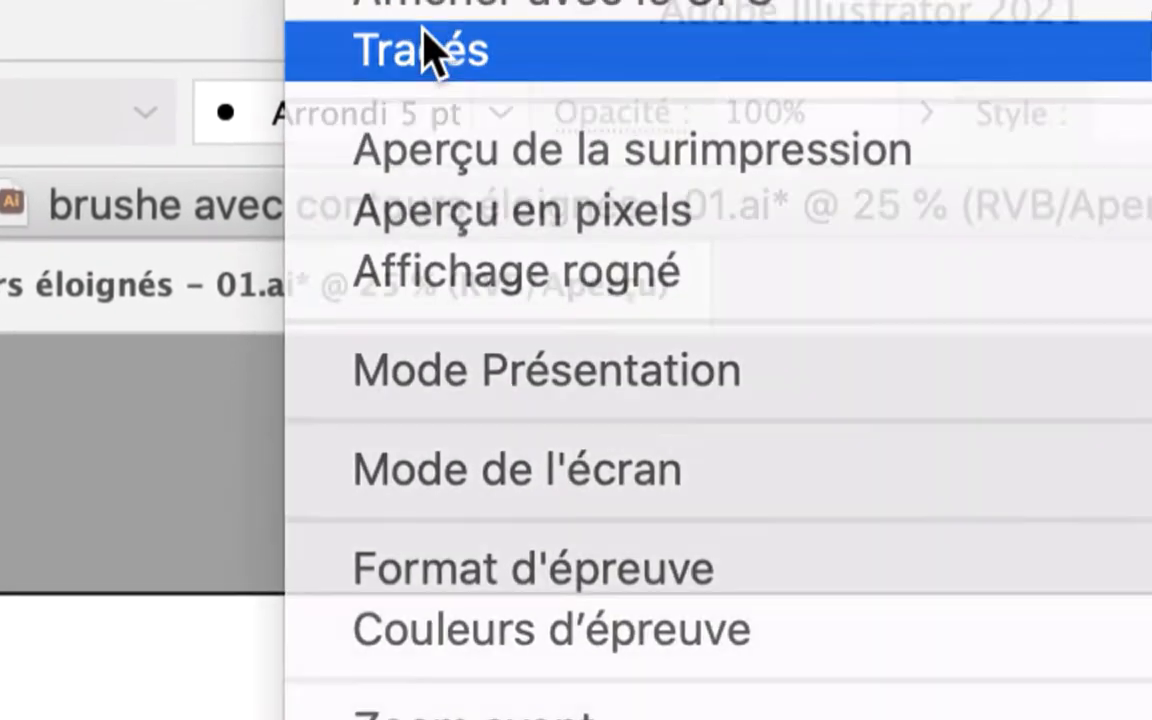
left_click(424, 47)
left_click(424, 18)
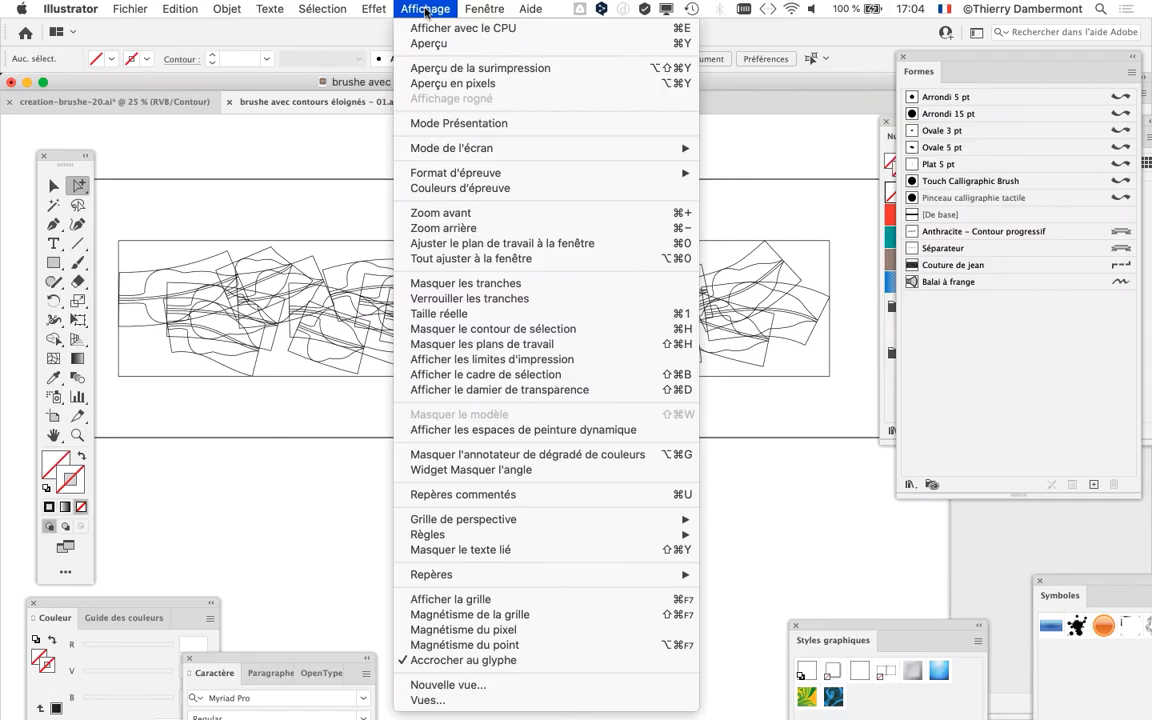
left_click(268, 148)
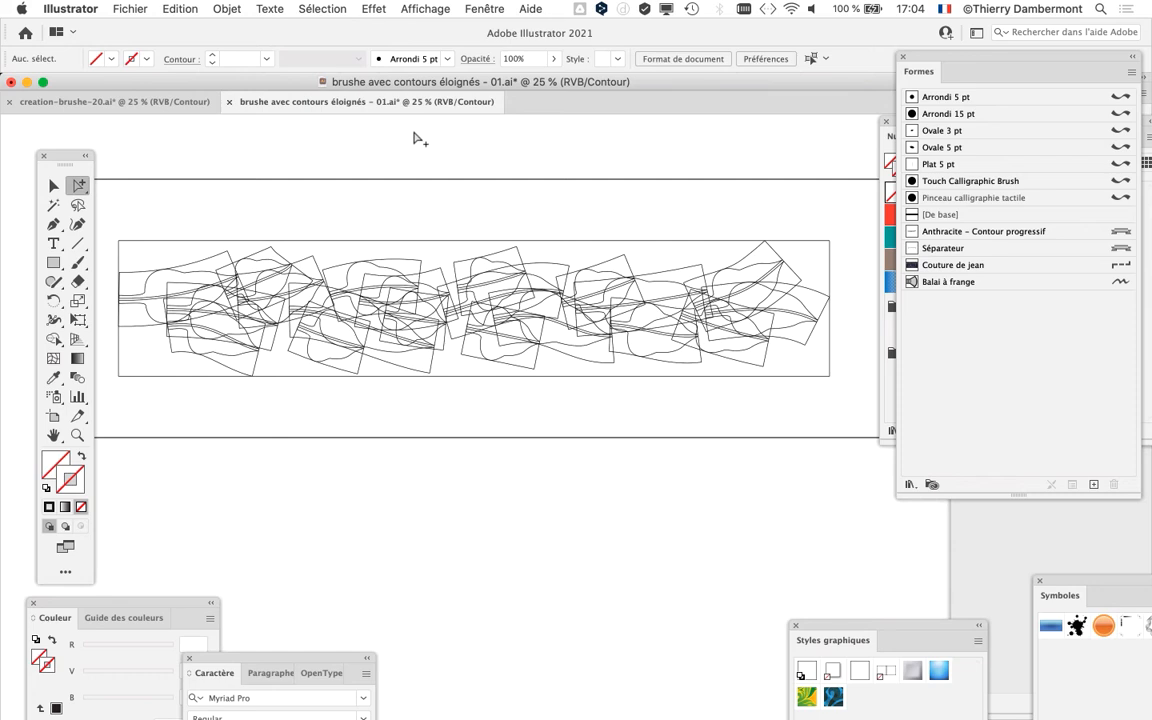
Shift the toolbox slightly, select the first leaf's frame and extend the selection to all paths with the same stroke and fill
left_click_drag(65, 156, 59, 131)
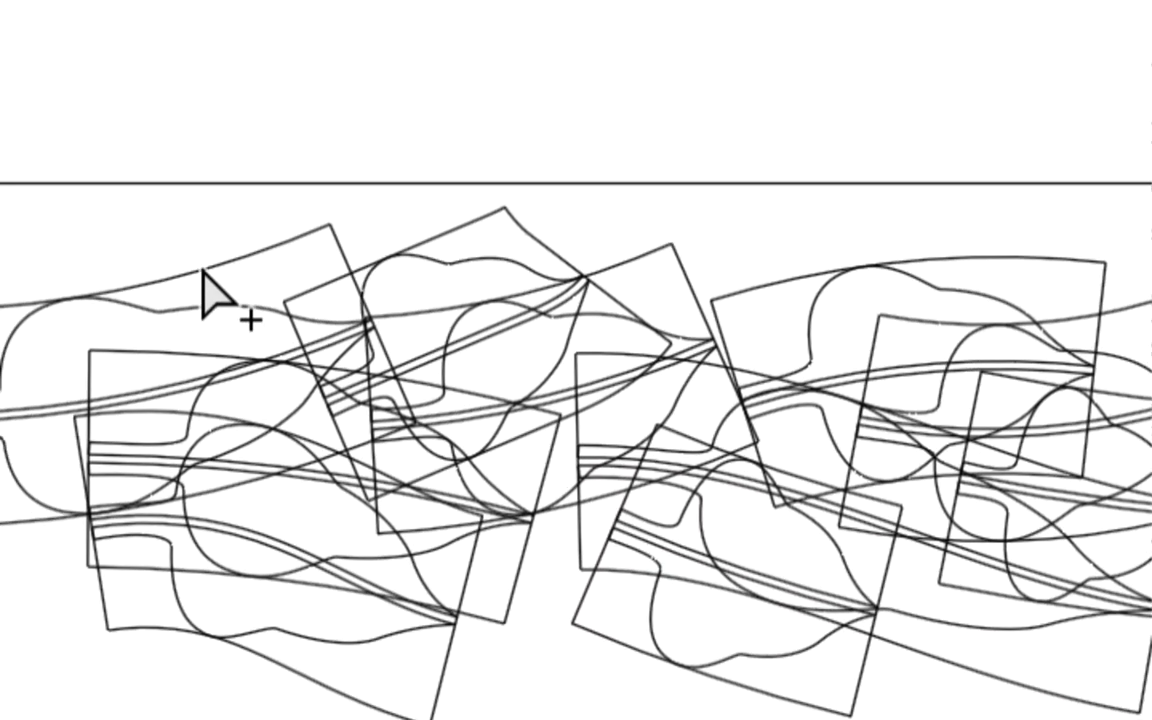
left_click(513, 451)
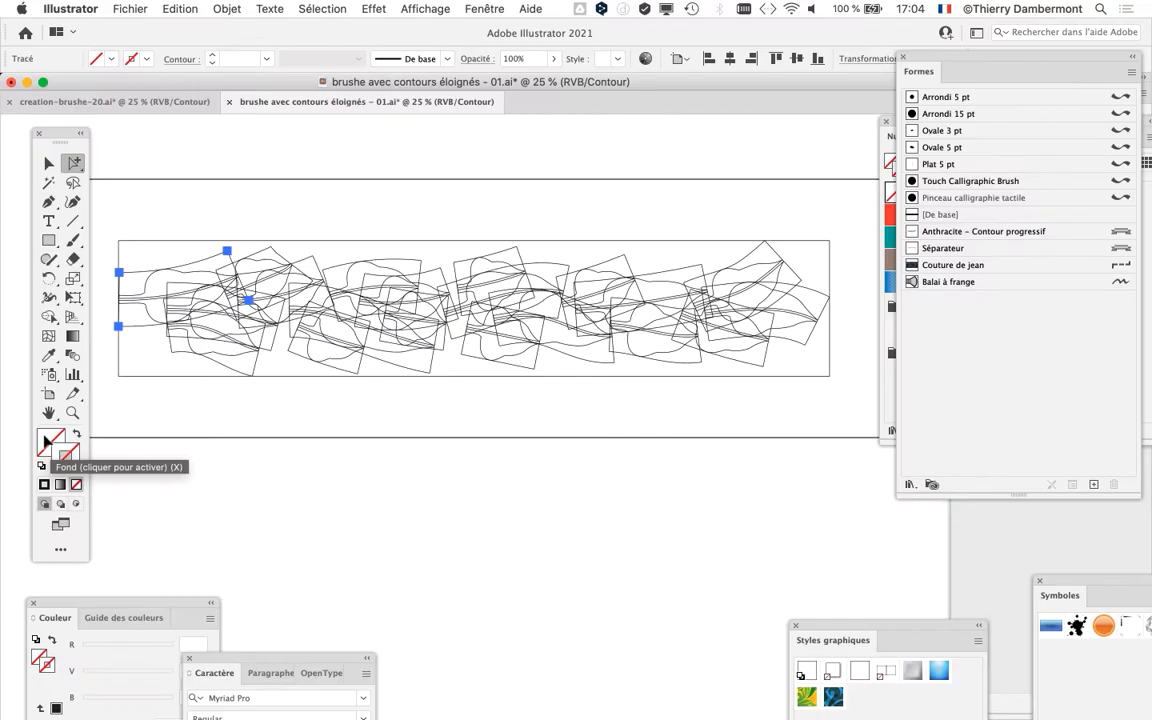
left_click(315, 8)
mouse_move(362, 154)
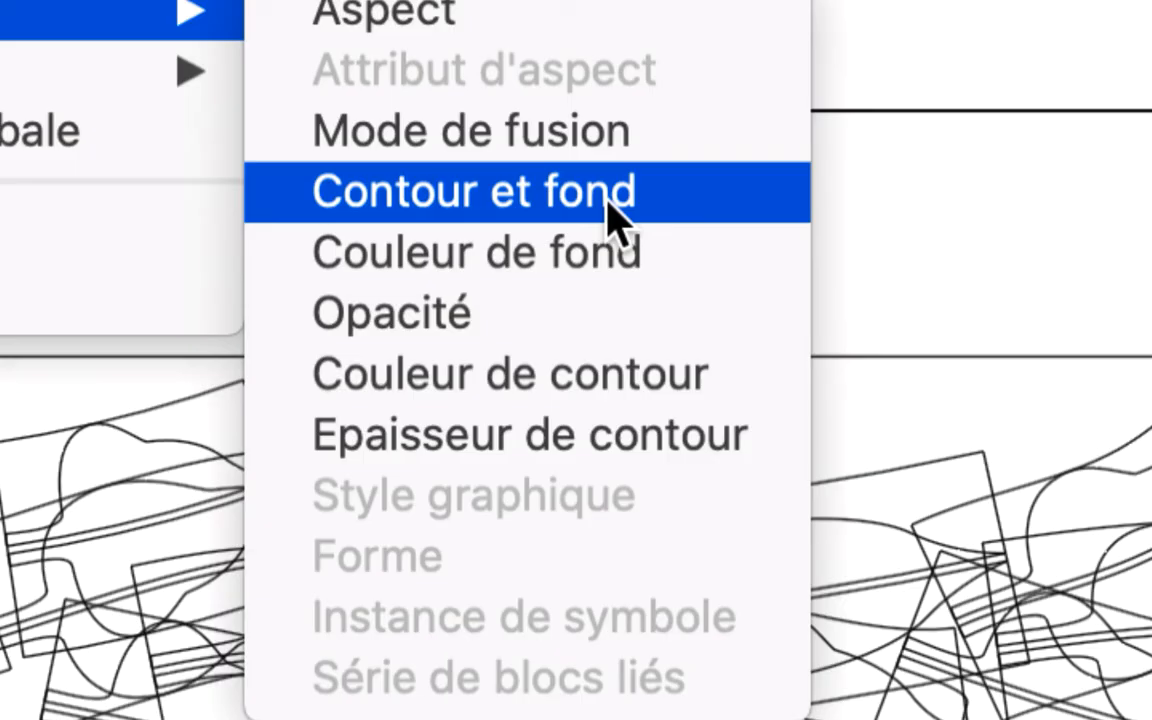
left_click(608, 200)
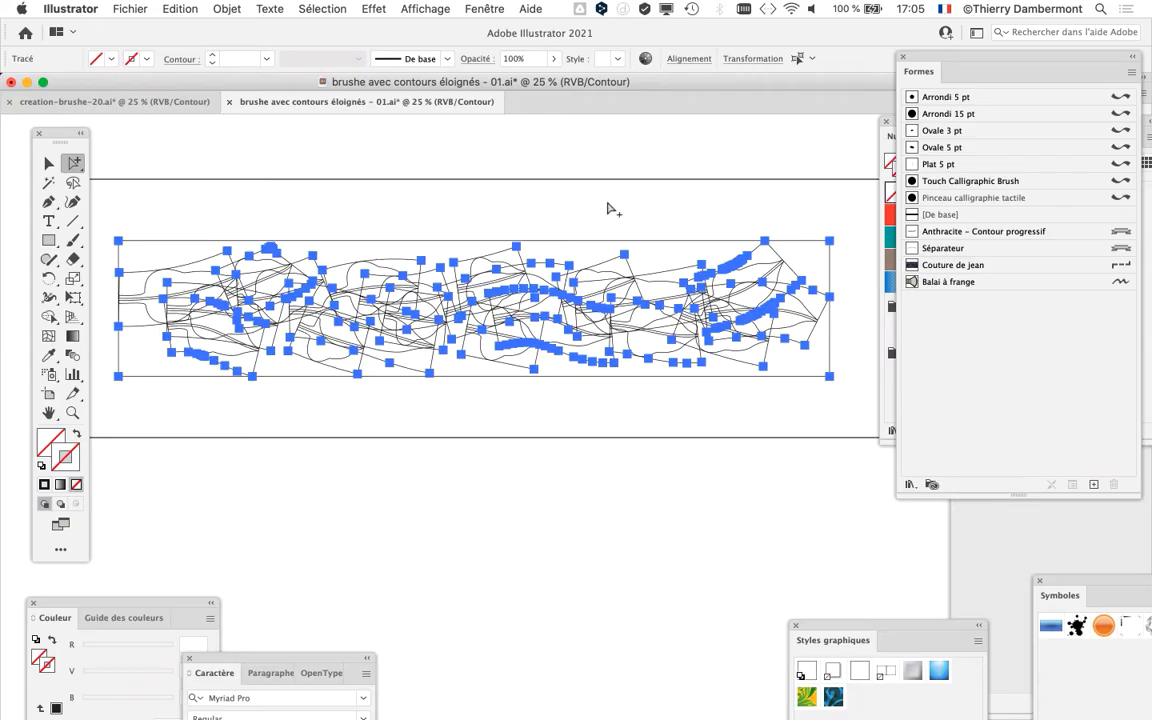
Clear the selection and add leaf frames to a new selection one by one along the garland's upper and lower edges
left_click(334, 213)
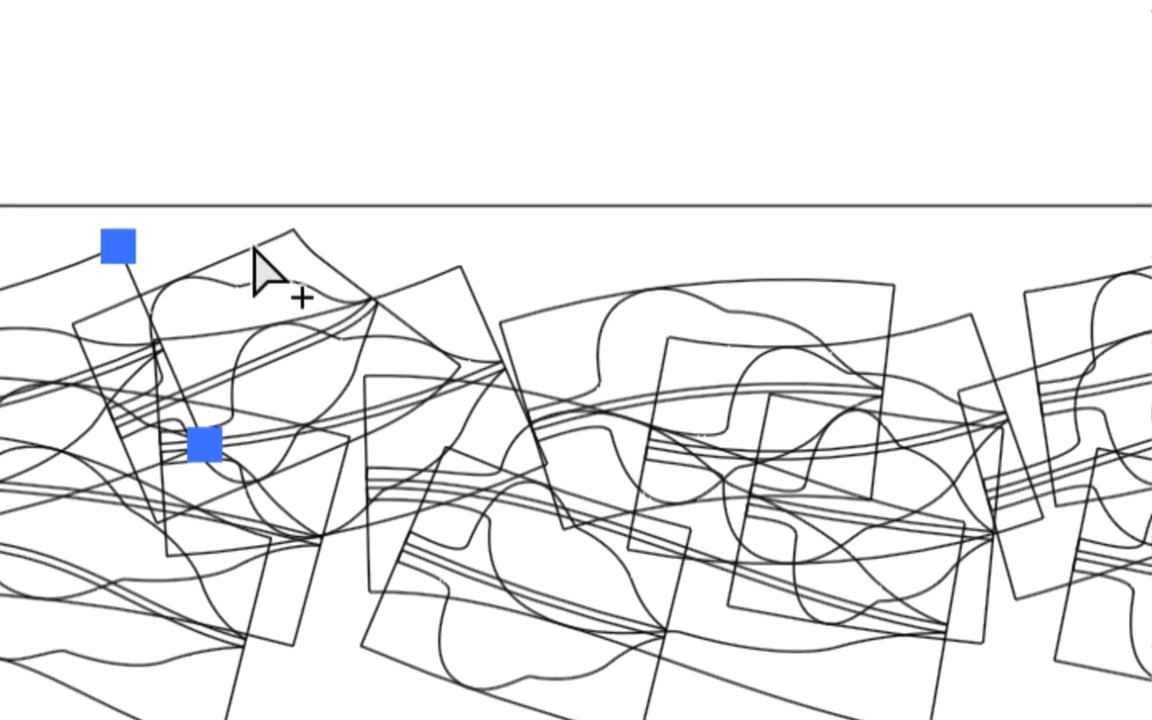
left_click(464, 209, "shift")
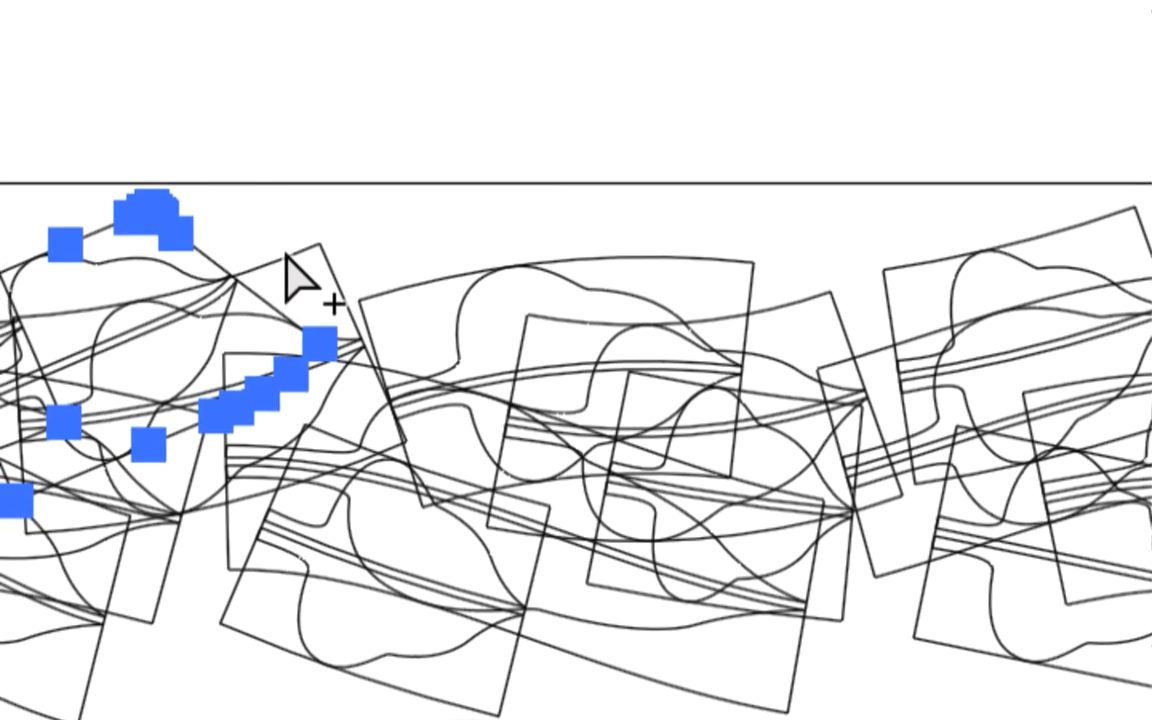
left_click(288, 258, "shift")
left_click(314, 266, "shift")
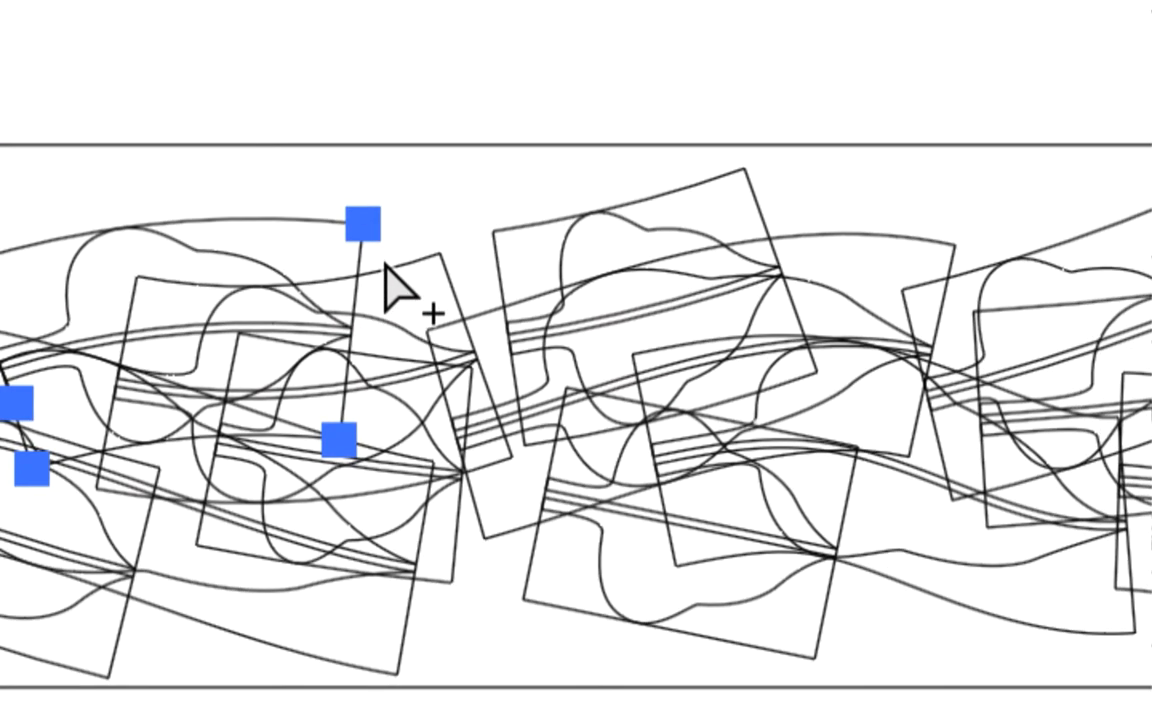
left_click(385, 266, "shift")
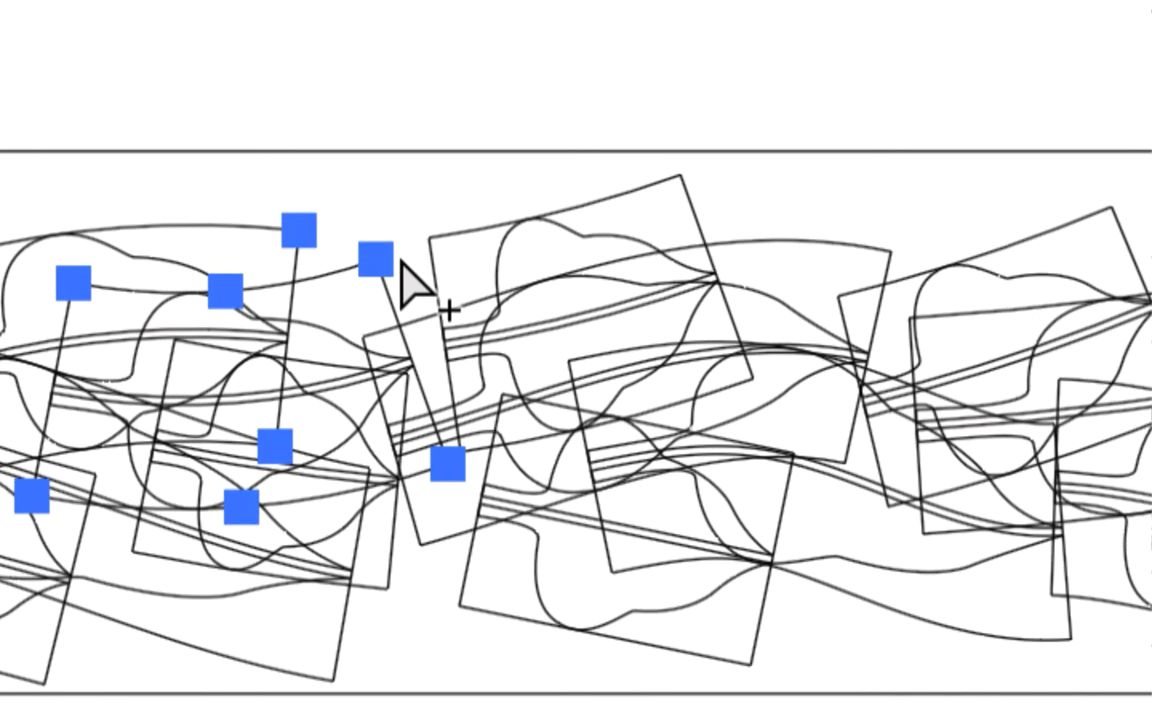
left_click(511, 228, "shift")
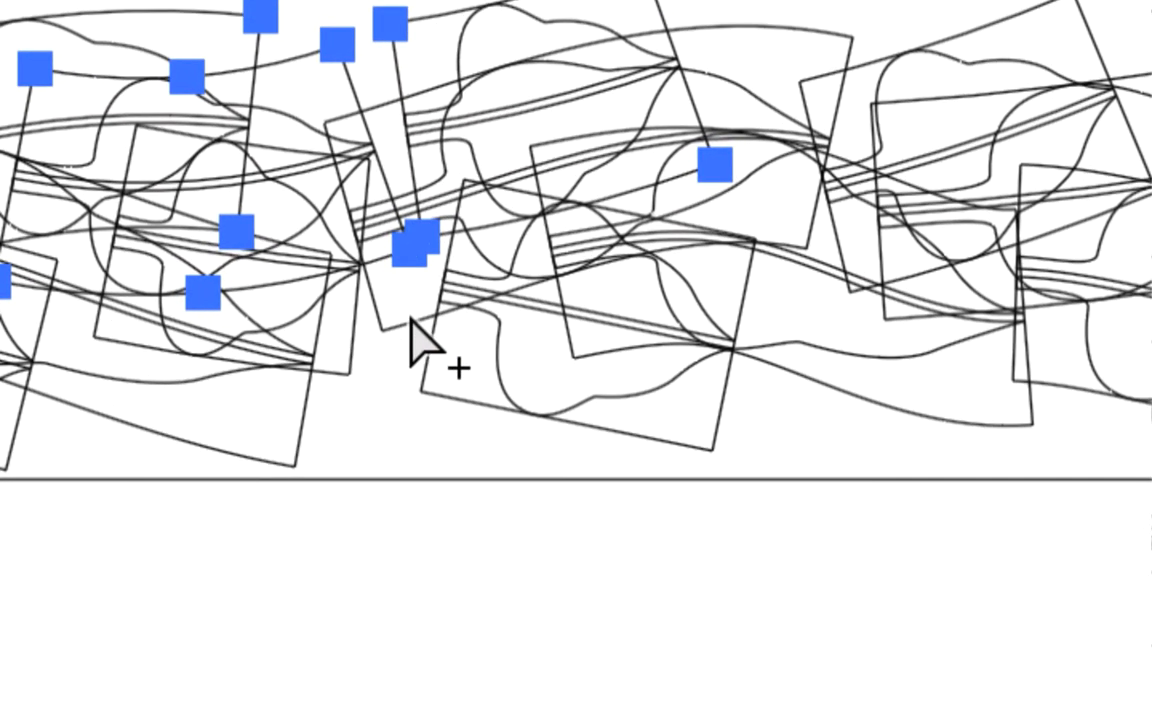
left_click(416, 386, "shift")
left_click(455, 463, "shift")
left_click(262, 398, "shift")
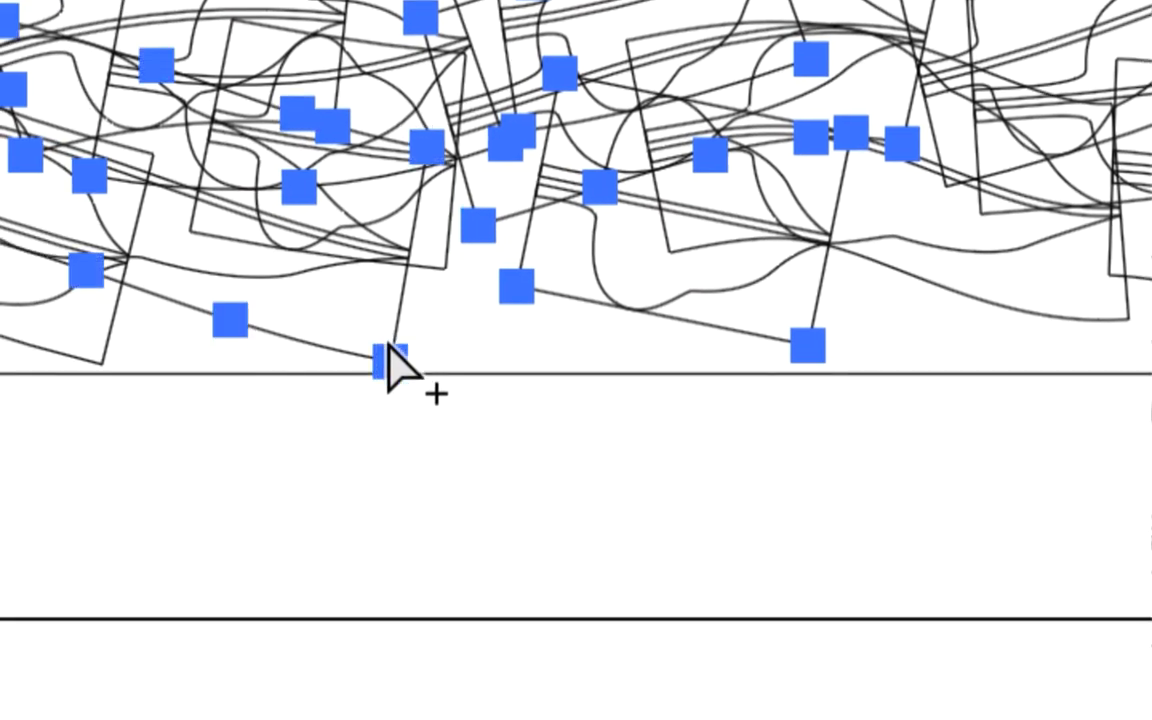
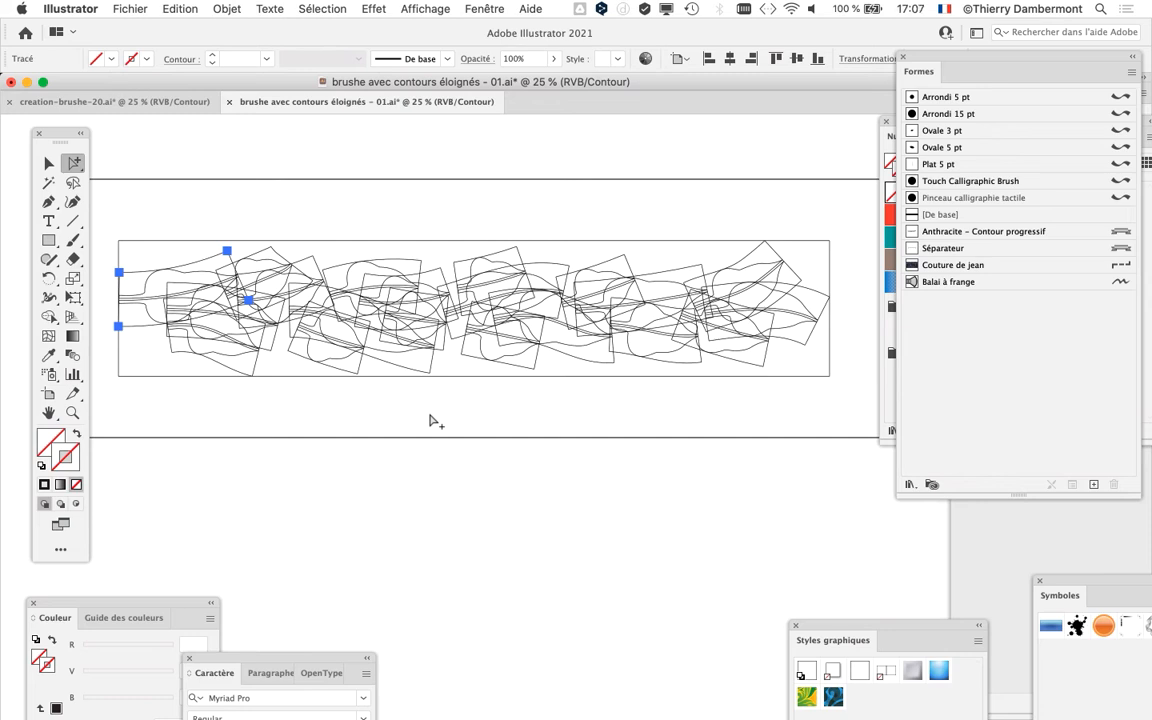
Select the first leaf's frame, extend the selection to every path with the same stroke and fill, and delete them
left_click(152, 228)
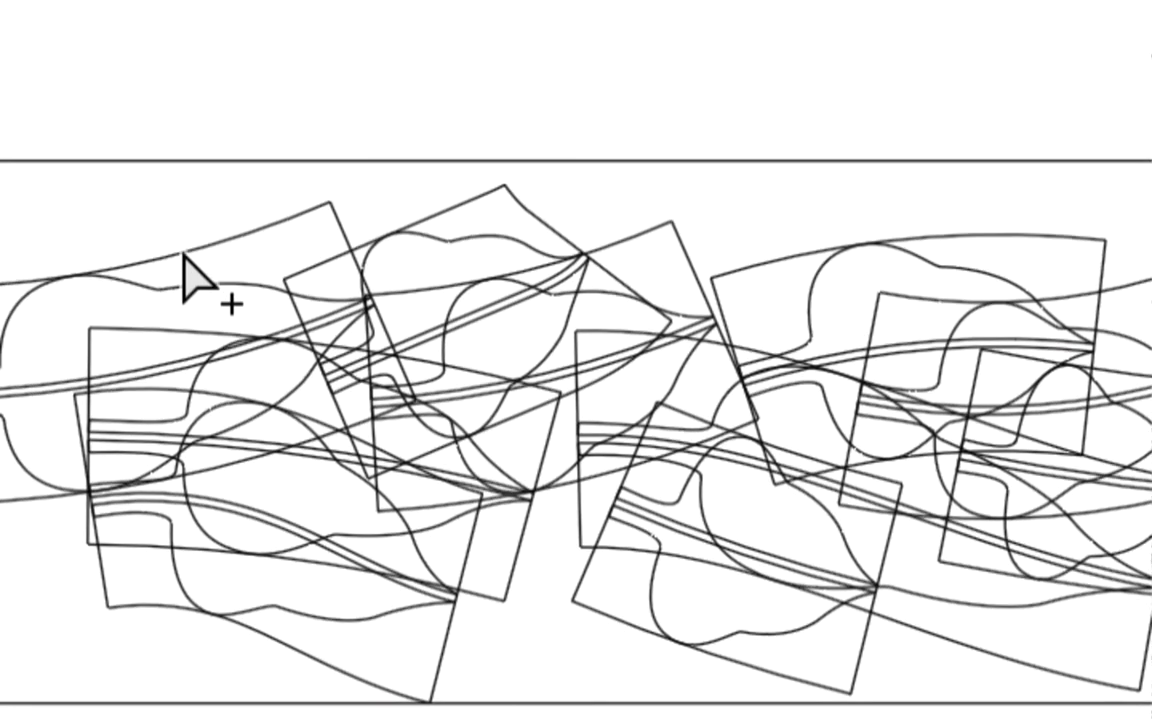
left_click(183, 256)
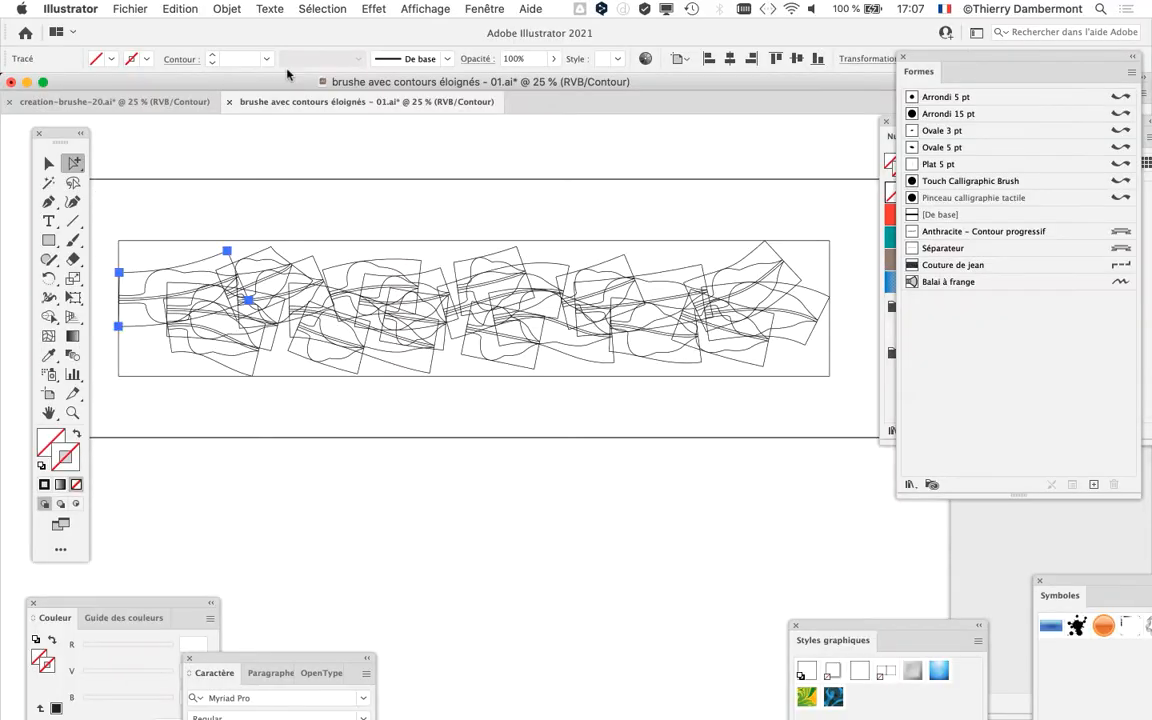
left_click(322, 8)
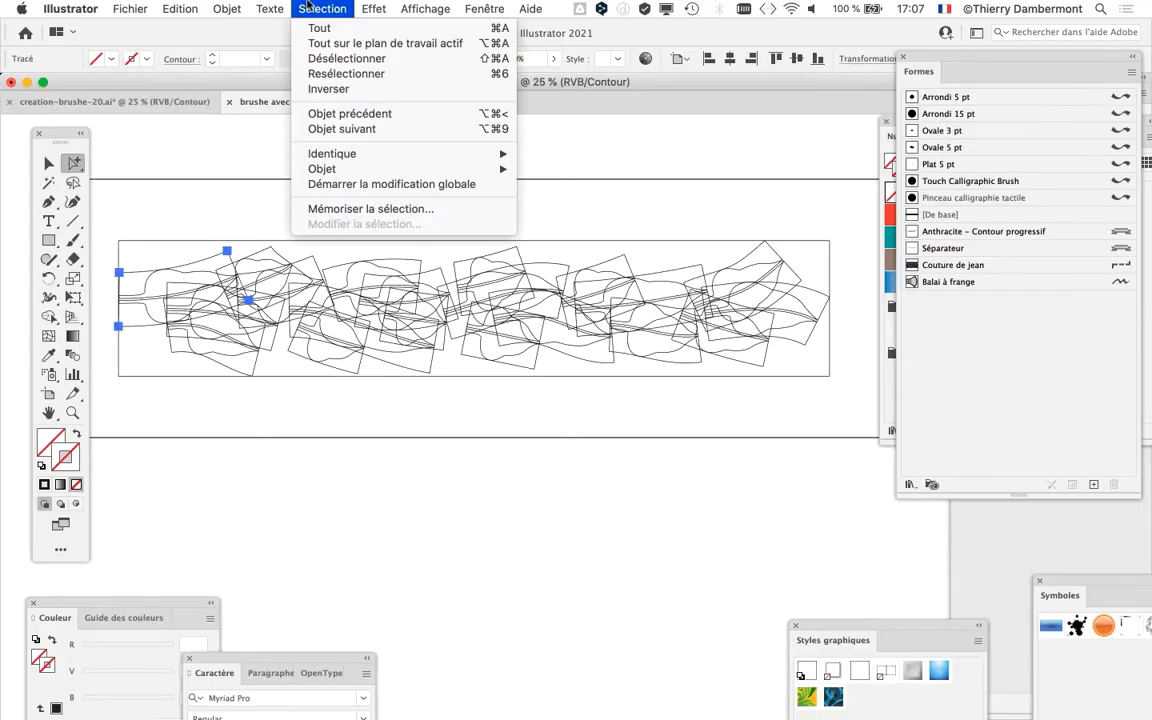
mouse_move(338, 152)
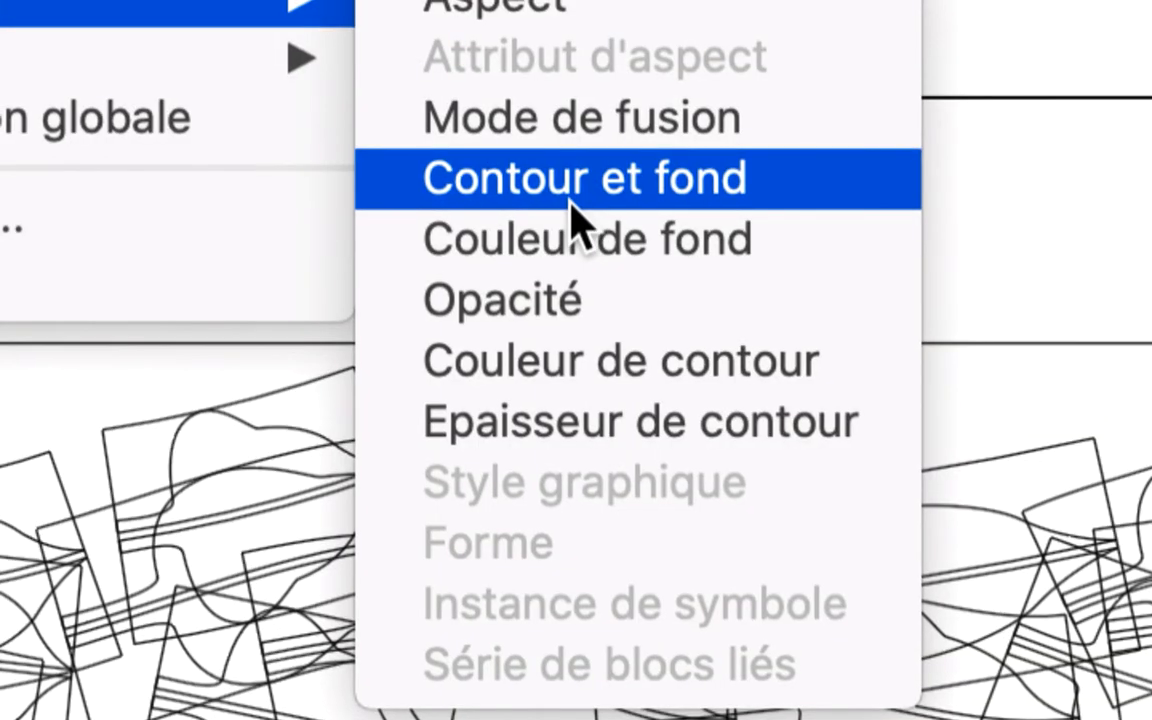
left_click(575, 215)
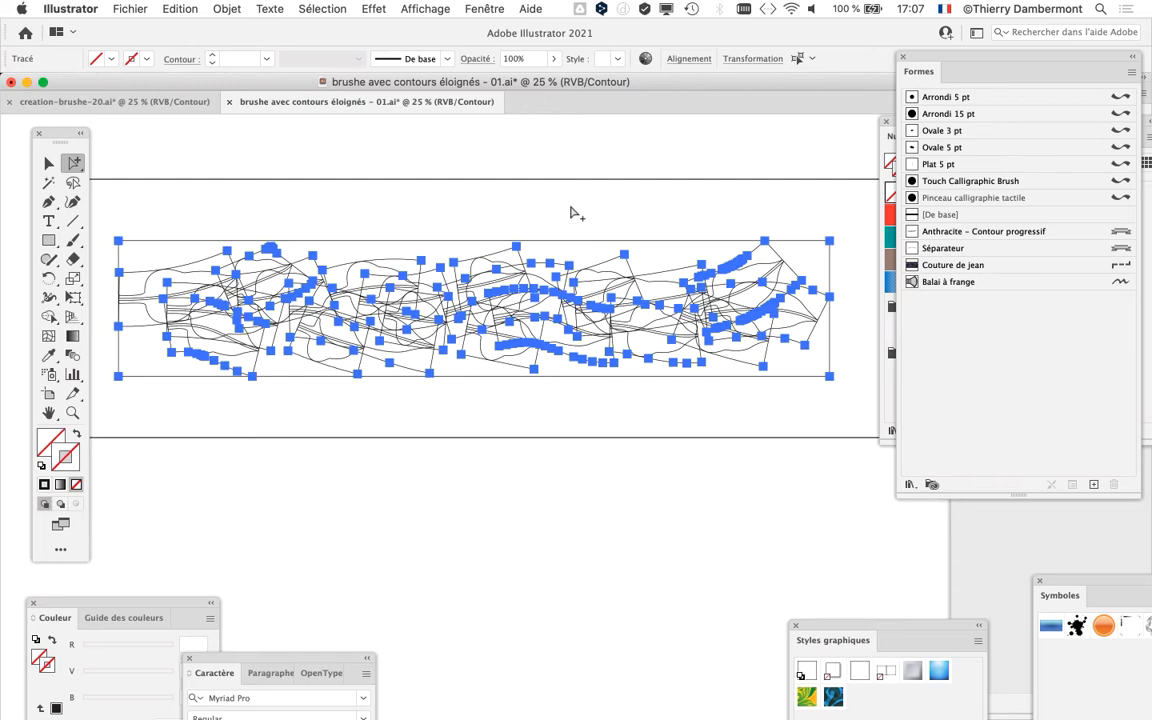
key("Delete")
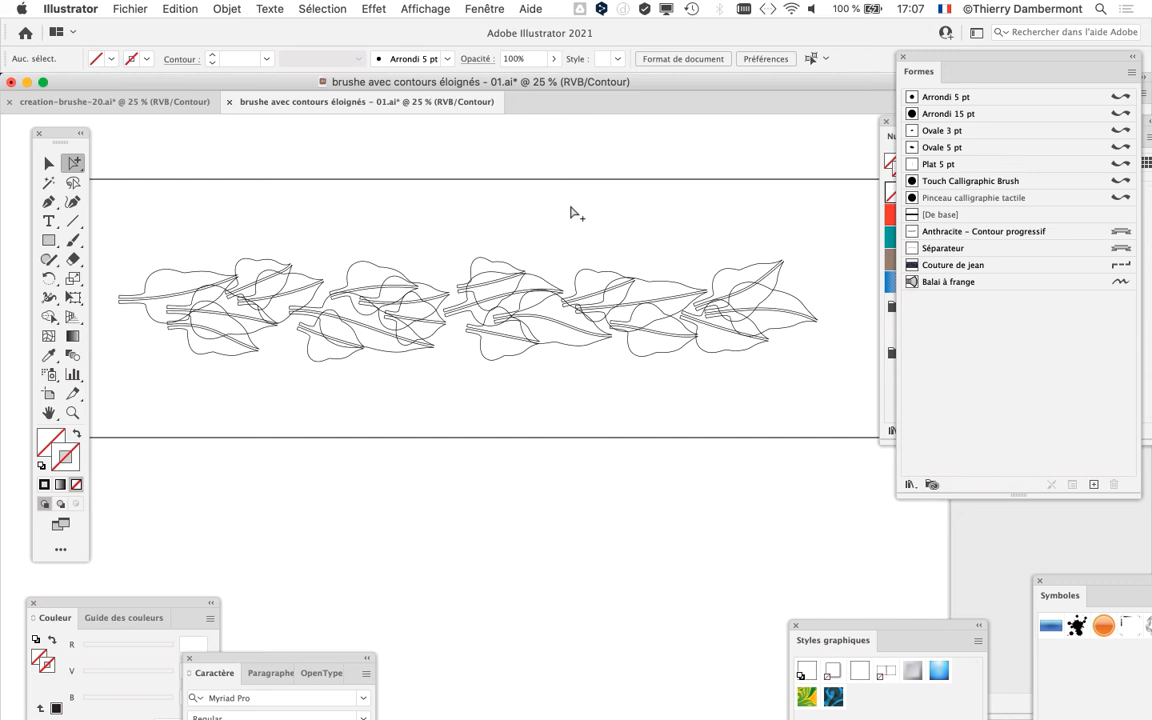
Save the document under the new name "brushe avec contours éloignés - 02.ai" in the teddy bear 16 folder
left_click(130, 8)
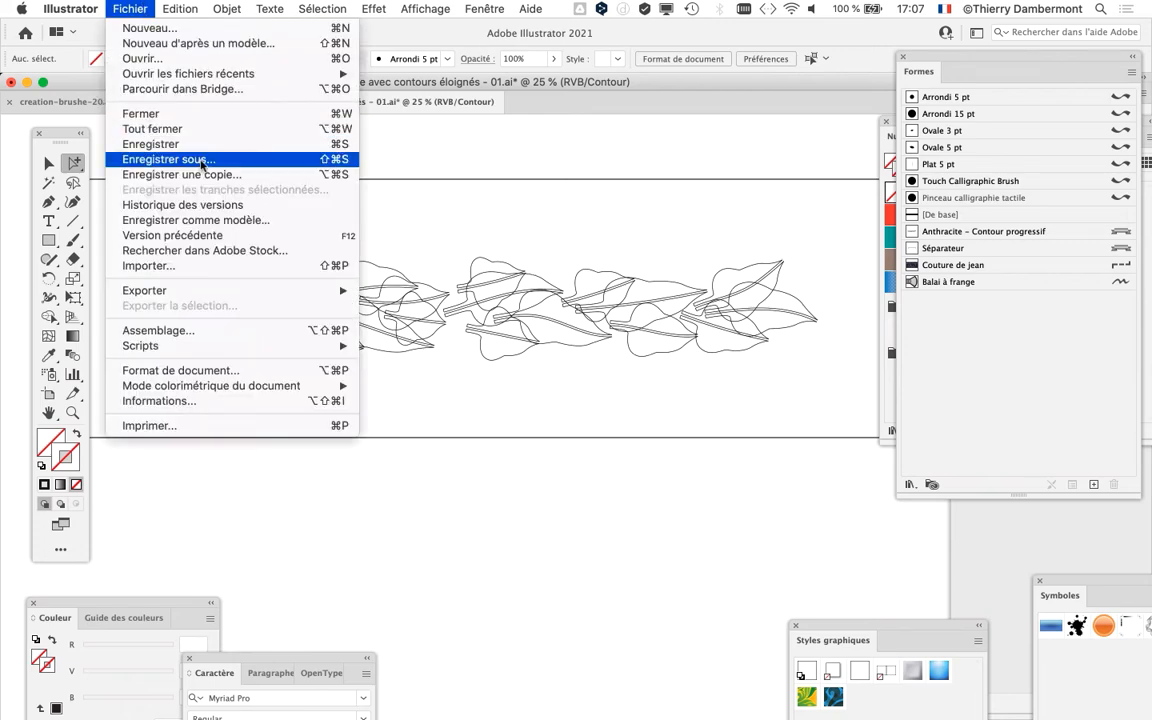
left_click(199, 162)
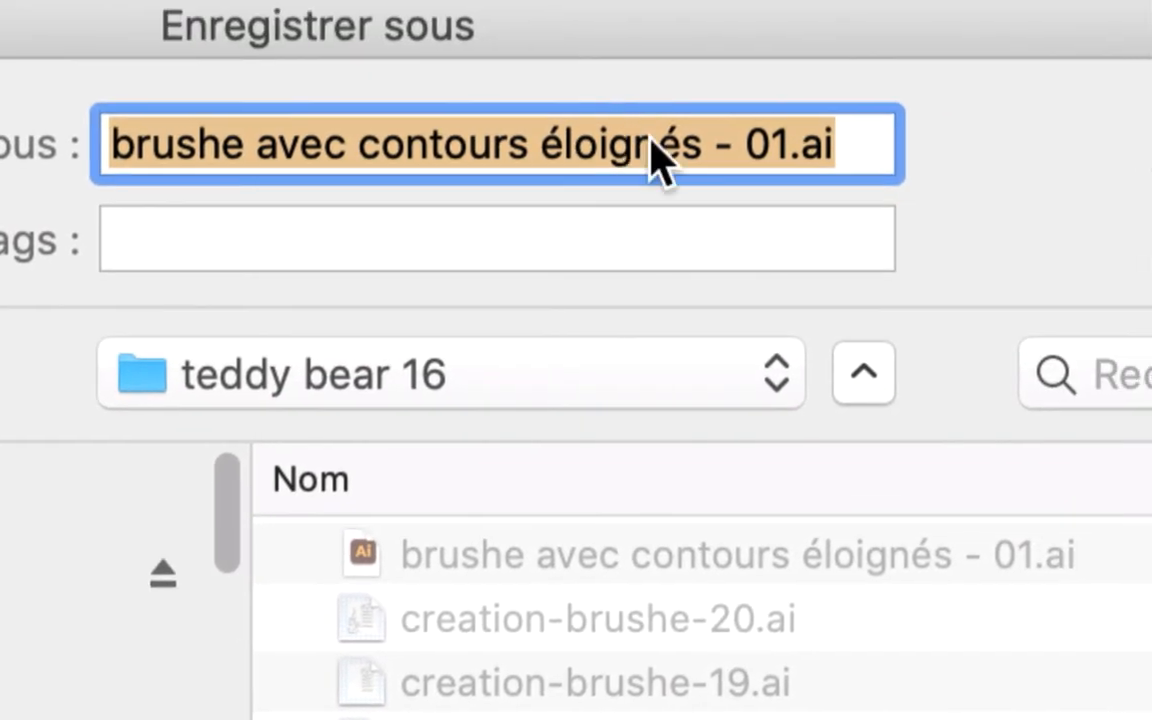
left_click(656, 138)
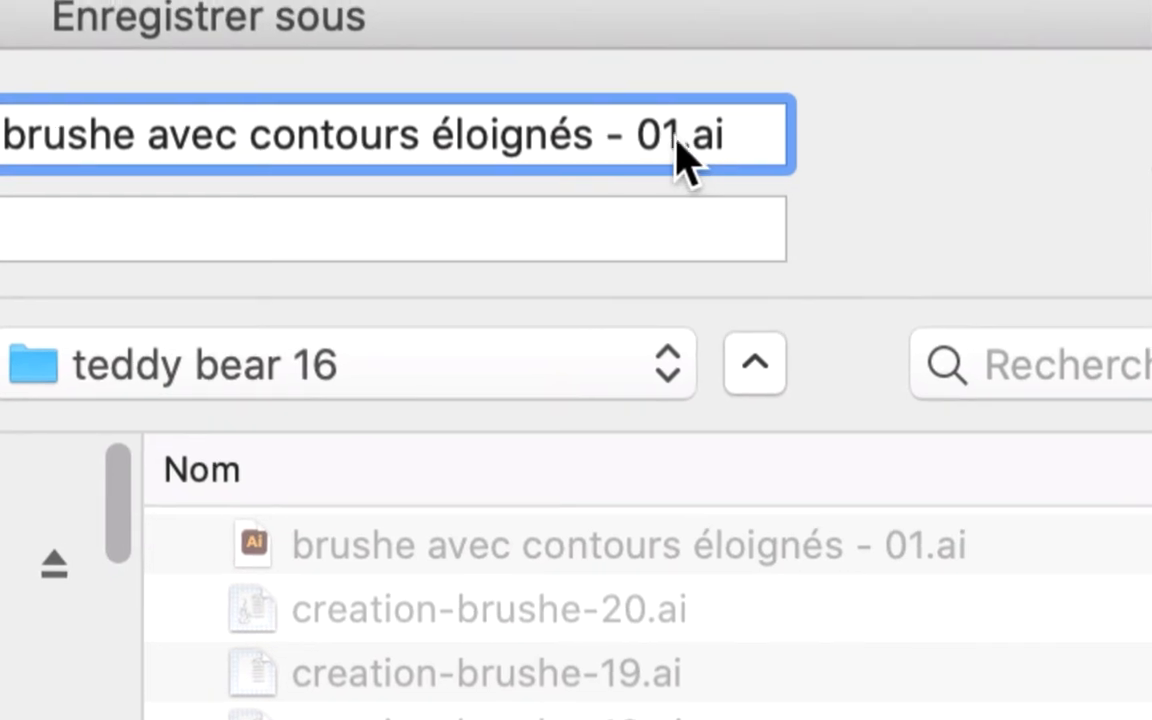
left_click_drag(753, 136, 738, 137)
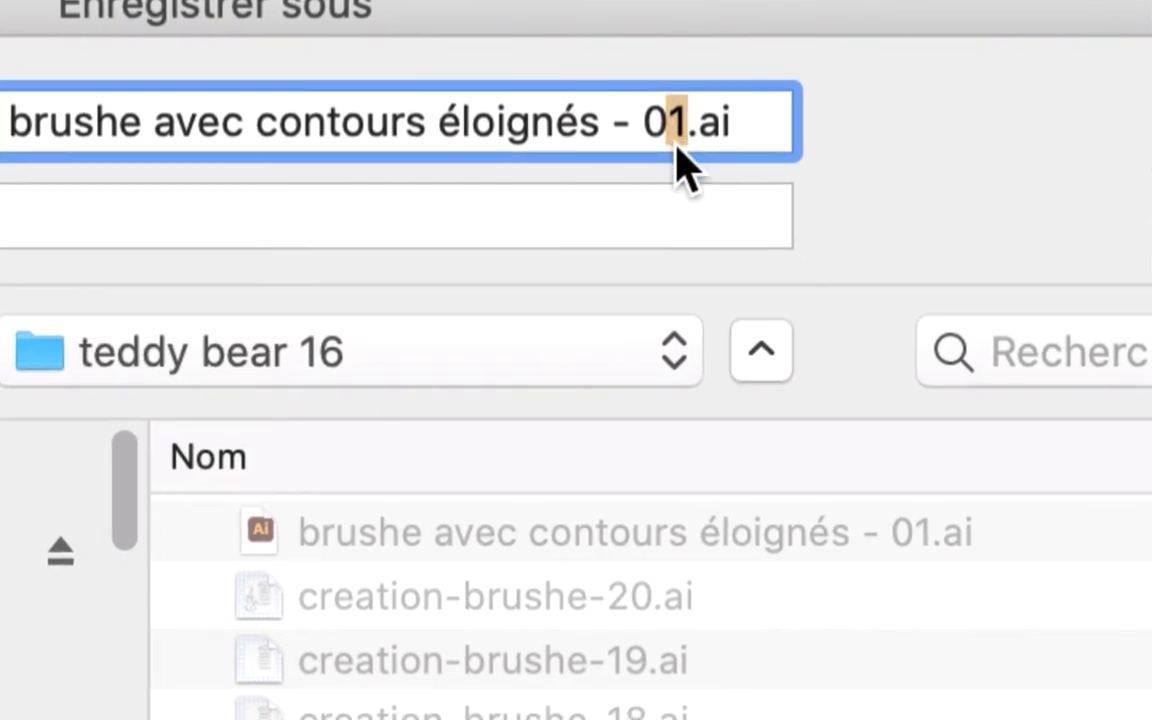
type("2")
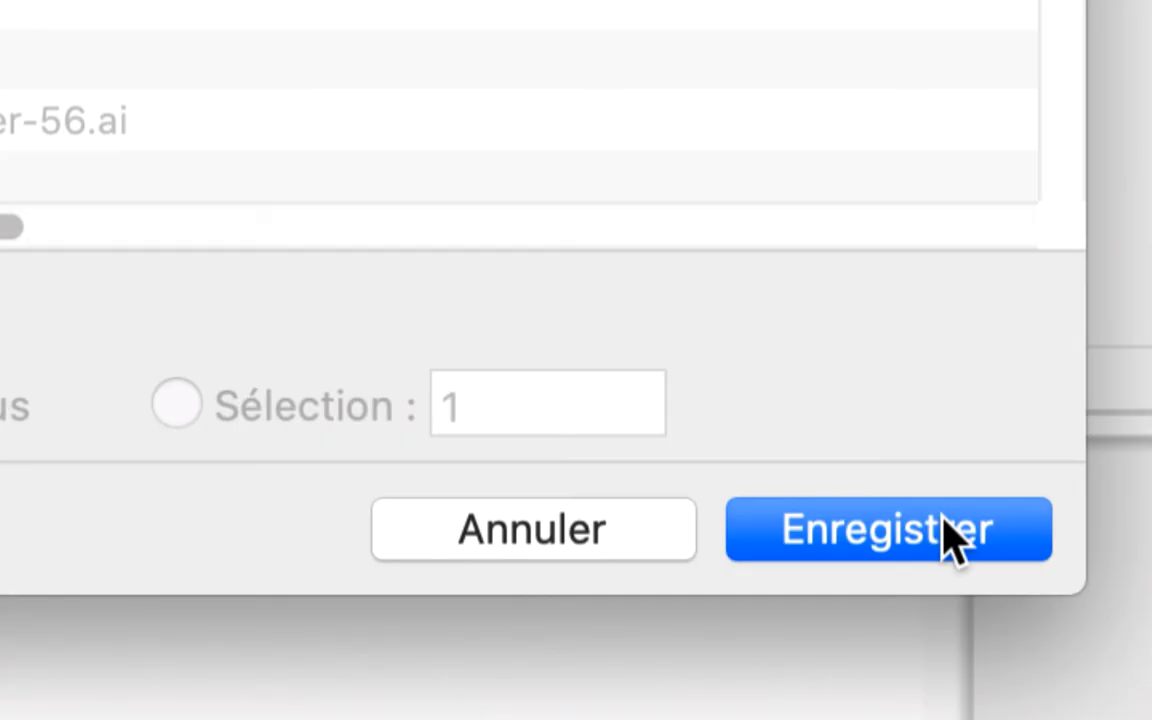
left_click(948, 540)
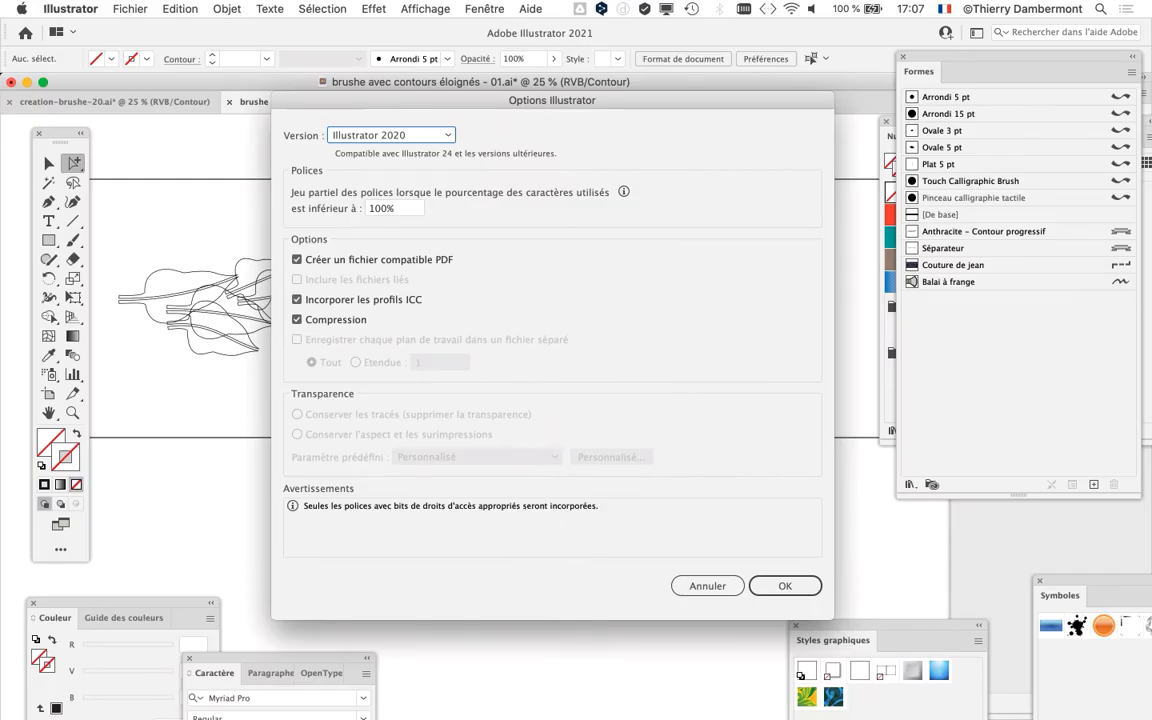
key("Return")
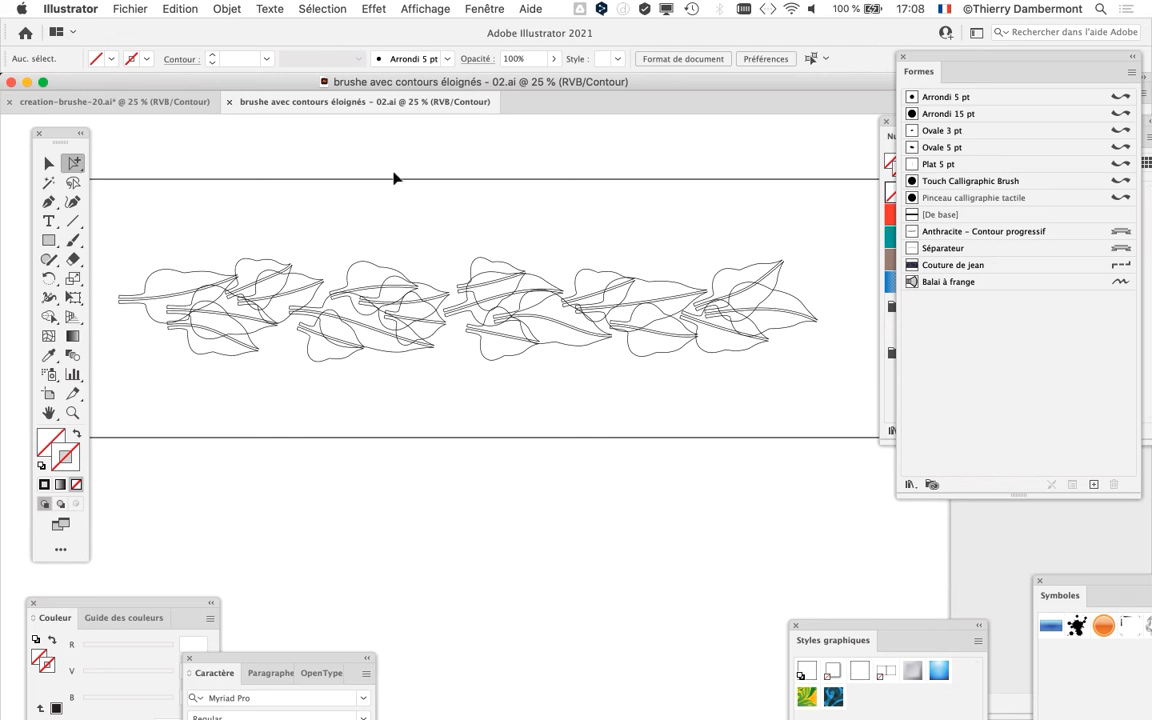
Return to colour preview, move the toolbox aside, activate the Selection tool and select the whole leaf garland group
key("super+y")
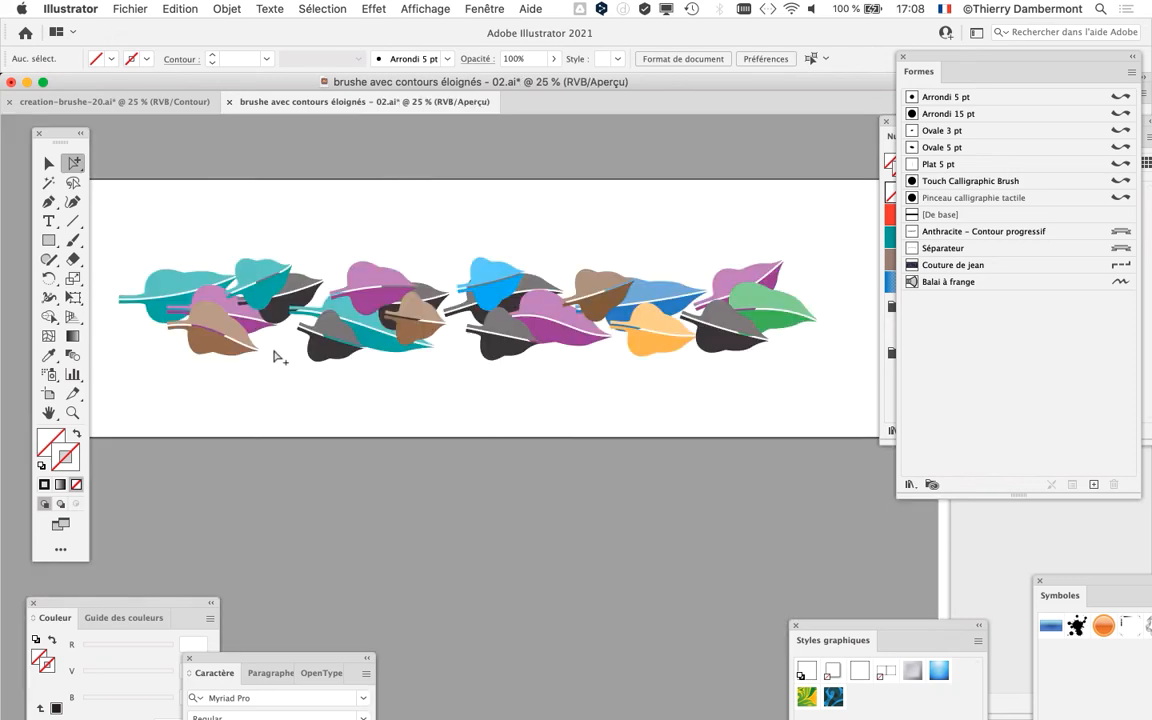
left_click_drag(66, 137, 46, 133)
left_click(28, 158)
left_click_drag(98, 212, 822, 396)
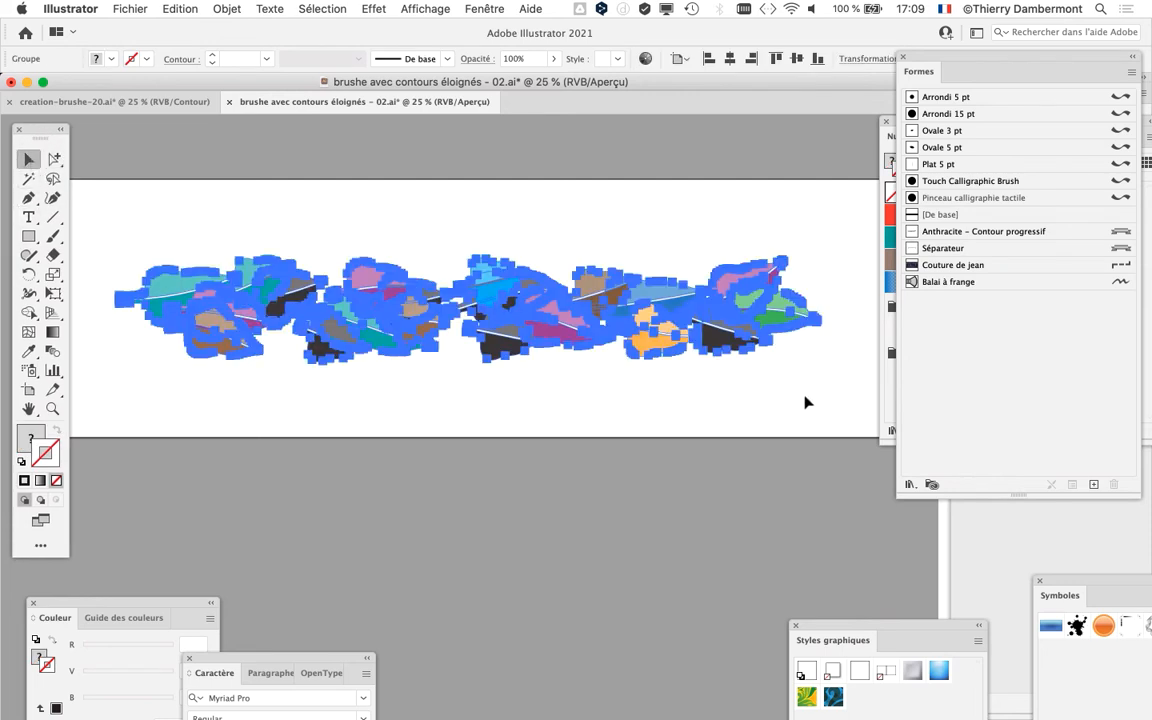
left_click(805, 401)
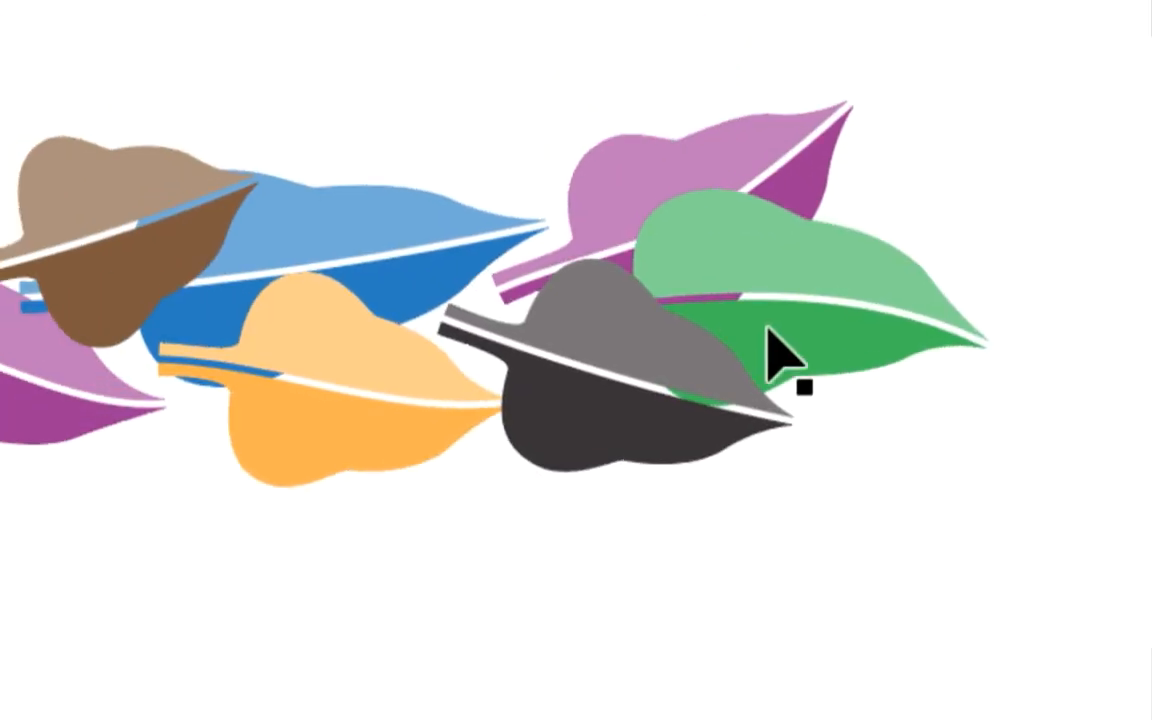
left_click(654, 166)
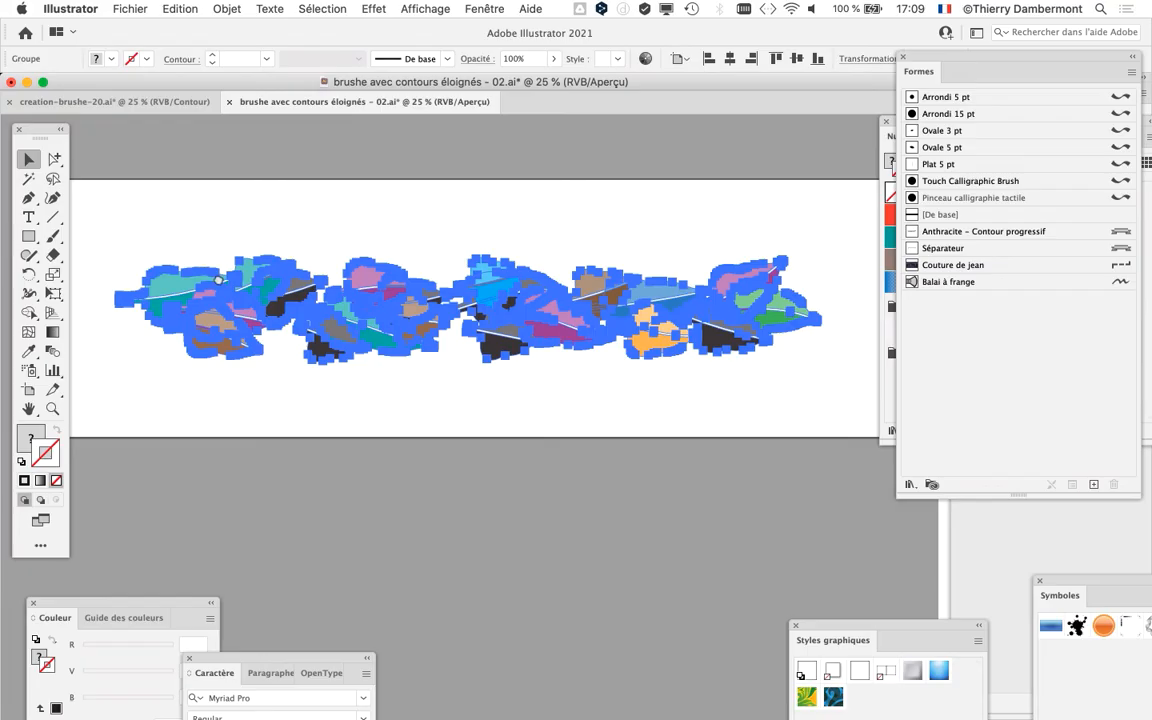
Show the Layers panel, shrink it and place it beside the leaf garland
scroll(137, 206, "down", 3)
left_click(486, 8)
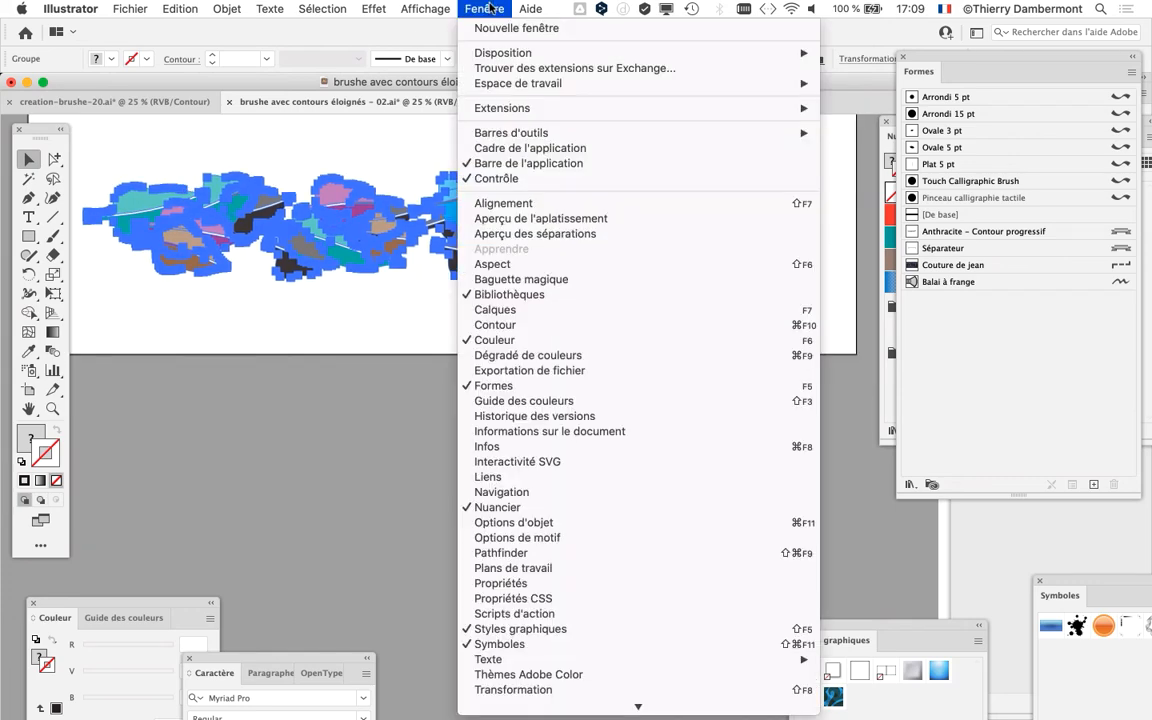
left_click(573, 310)
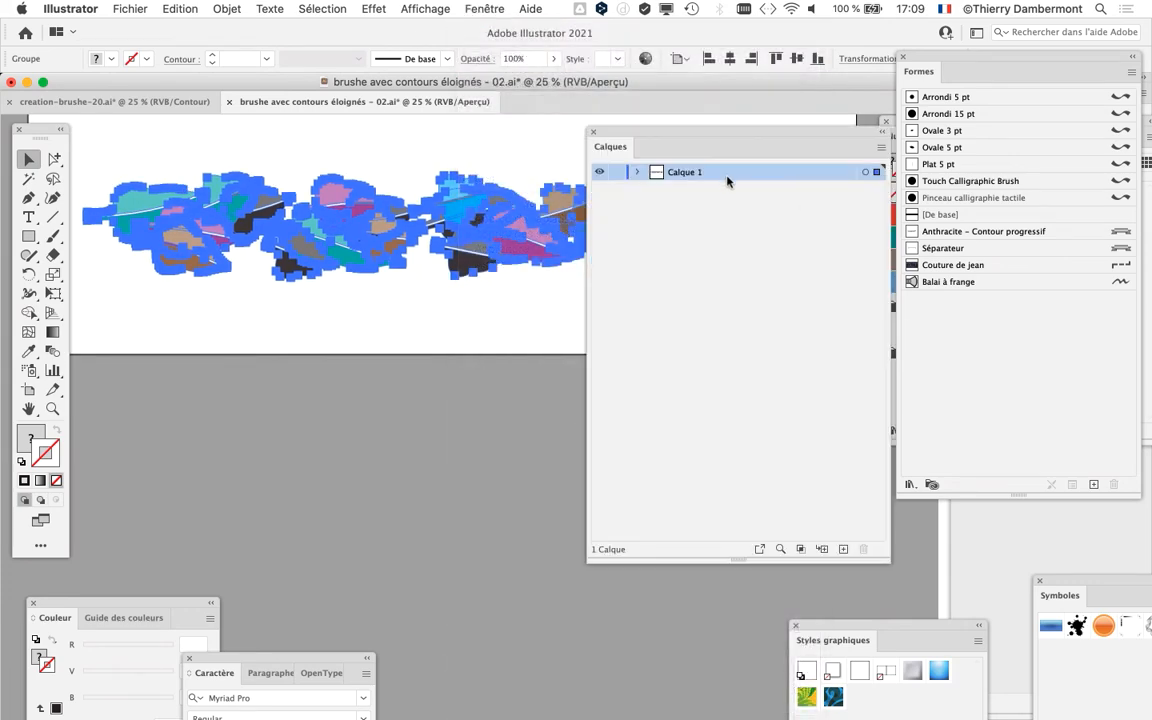
left_click_drag(888, 560, 815, 321)
left_click_drag(714, 136, 747, 132)
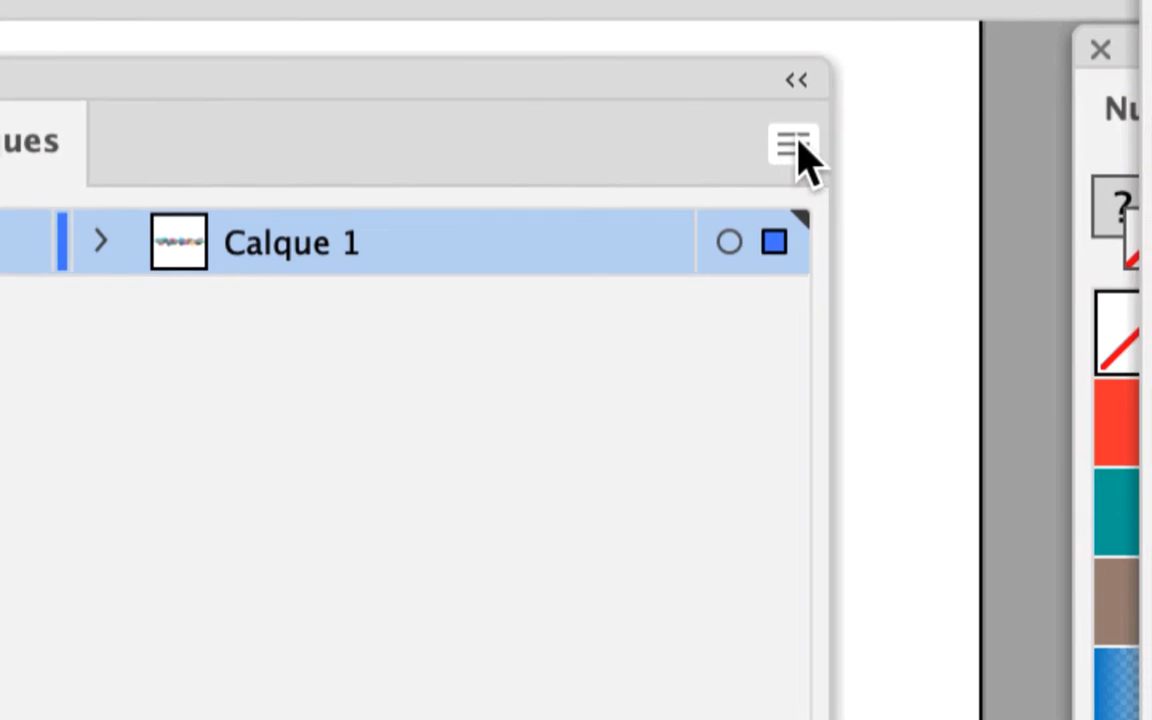
Set the Layers panel's row size to a custom 40 pixels
left_click(795, 147)
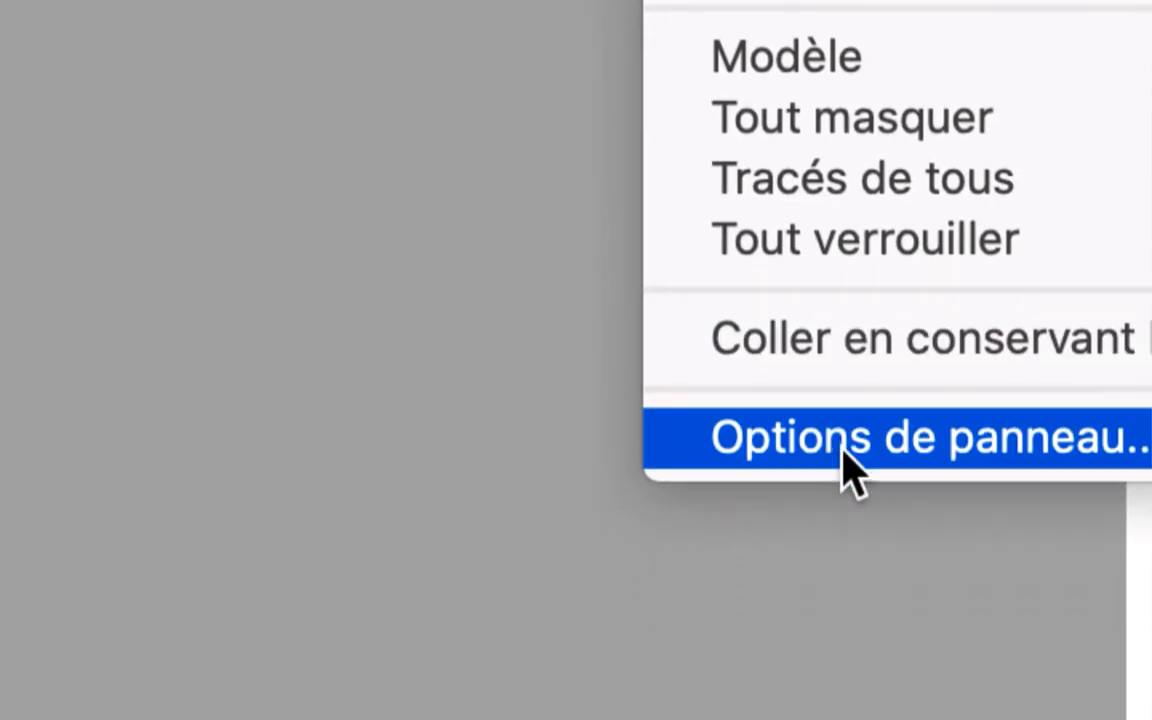
left_click(843, 449)
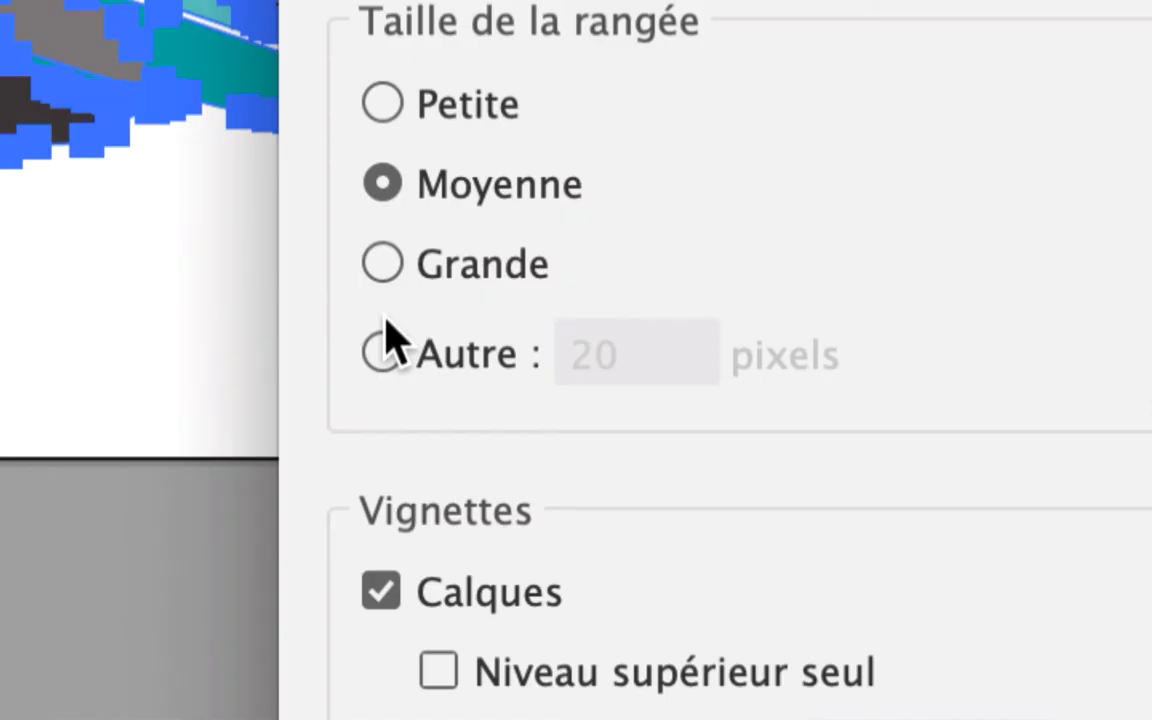
left_click(386, 340)
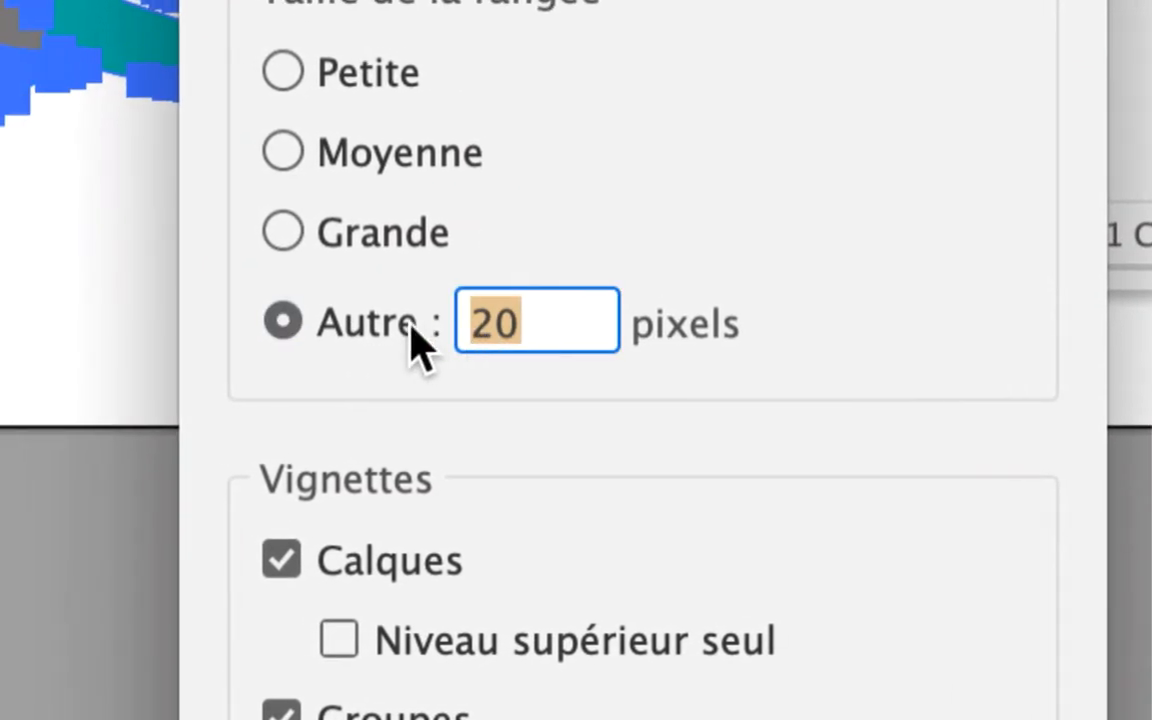
type("40")
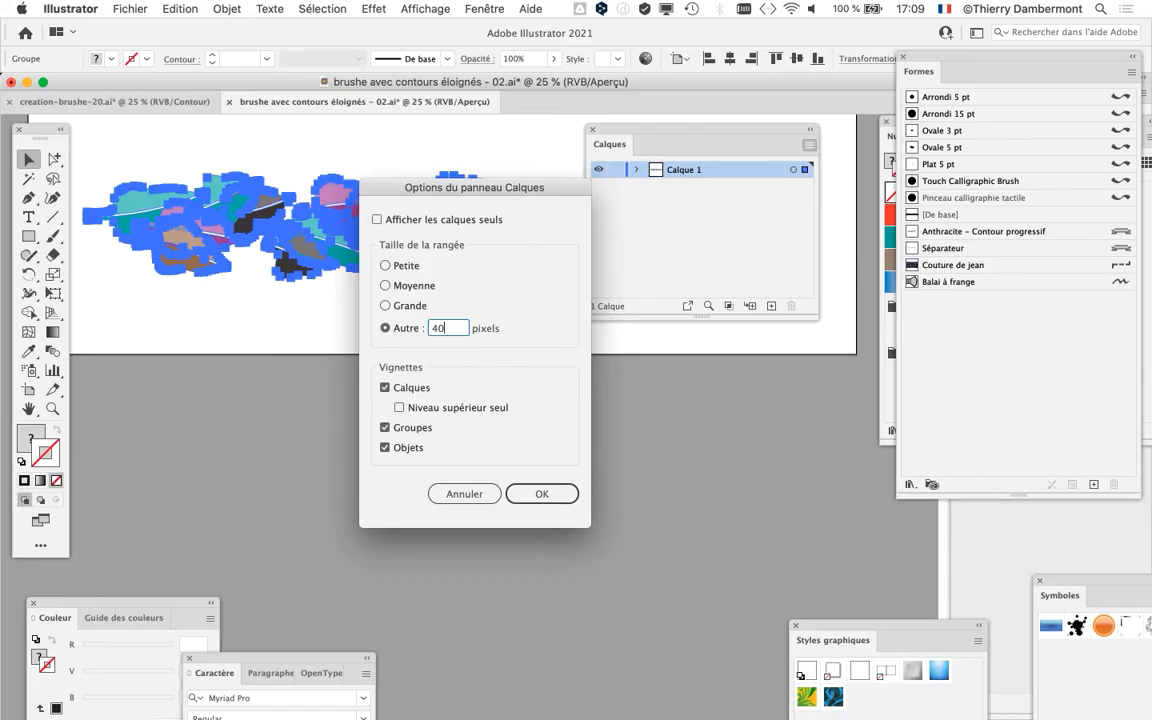
key("Return")
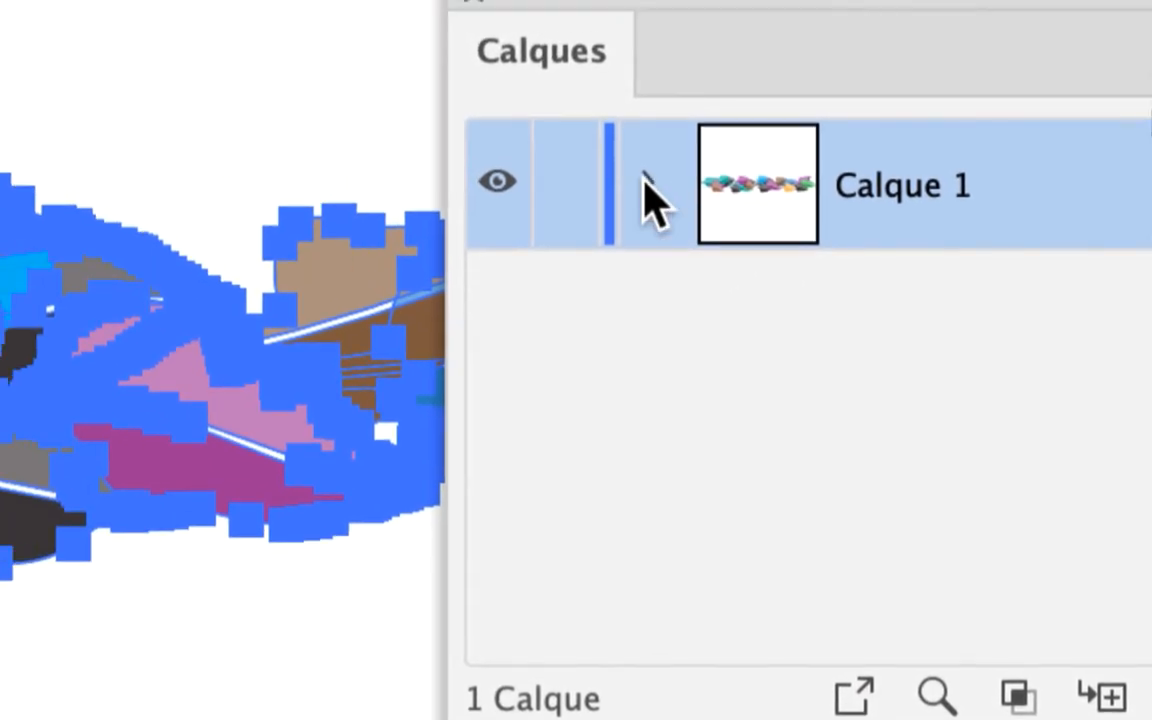
Expand Calque 1 and its garland group in the Layers panel and lengthen the panel to list more leaves
left_click(648, 200)
left_click(721, 314)
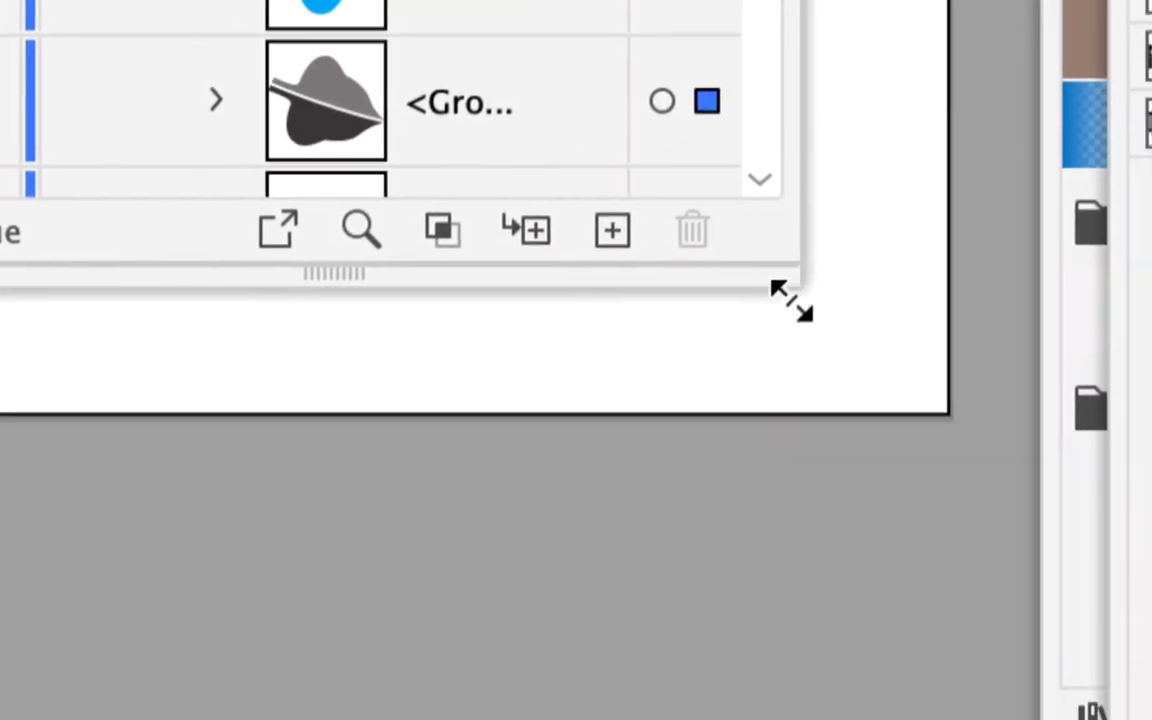
left_click_drag(792, 301, 791, 460)
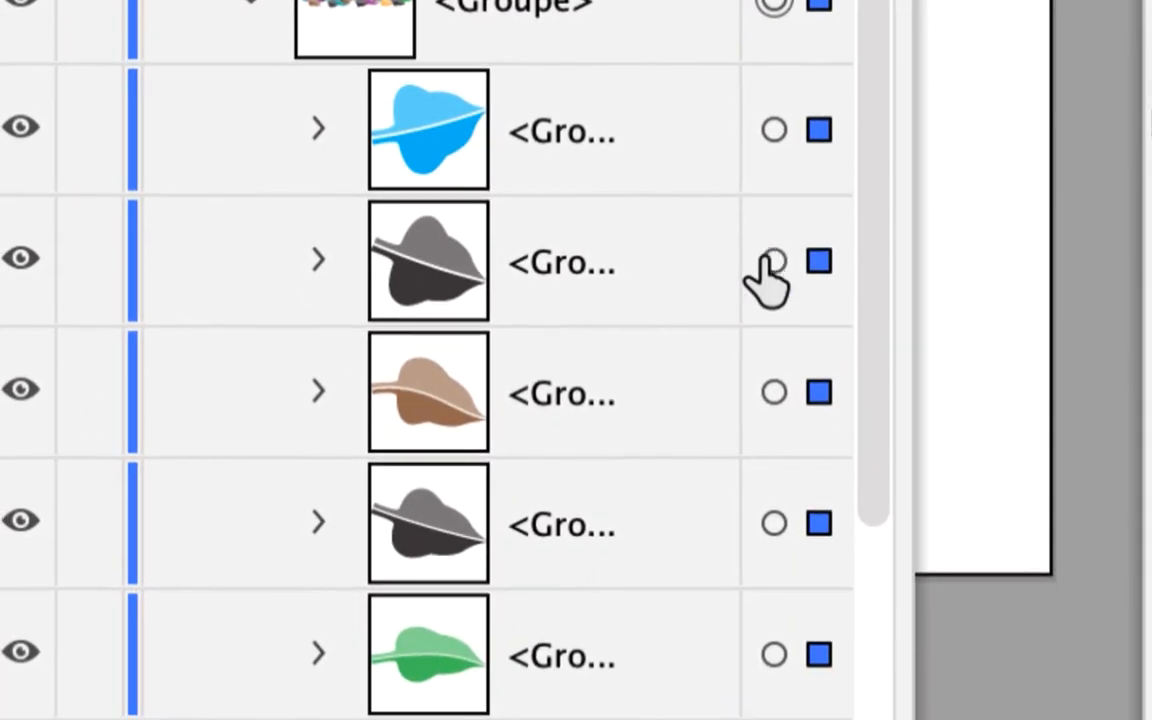
Unfold the blue leaf's nested groups down to its paths, widening the Layers panel, and select its upper and lower halves in turn
left_click(774, 130)
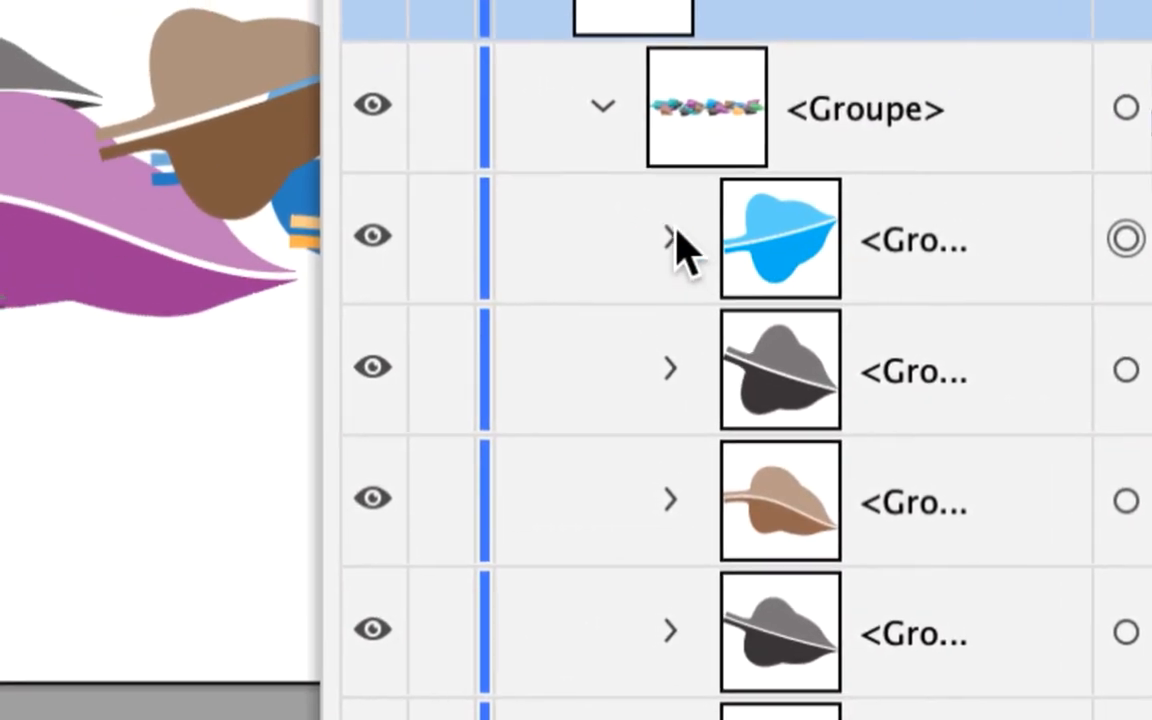
left_click(672, 240)
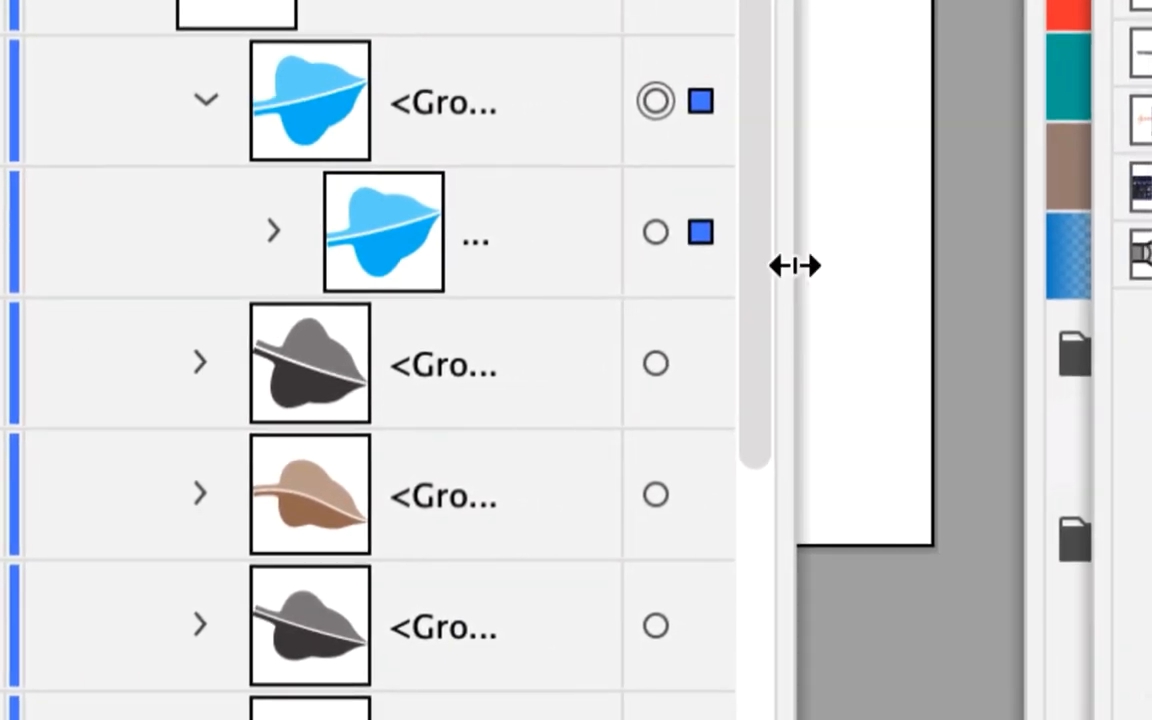
left_click_drag(848, 265, 1134, 265)
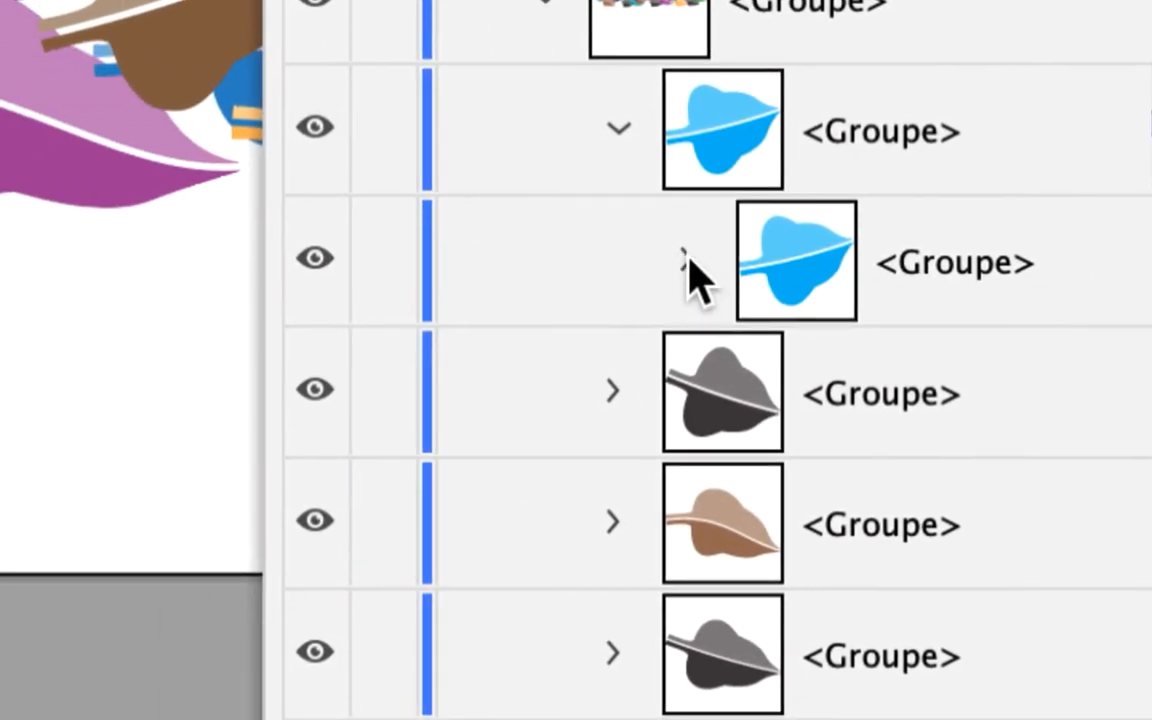
left_click(411, 251)
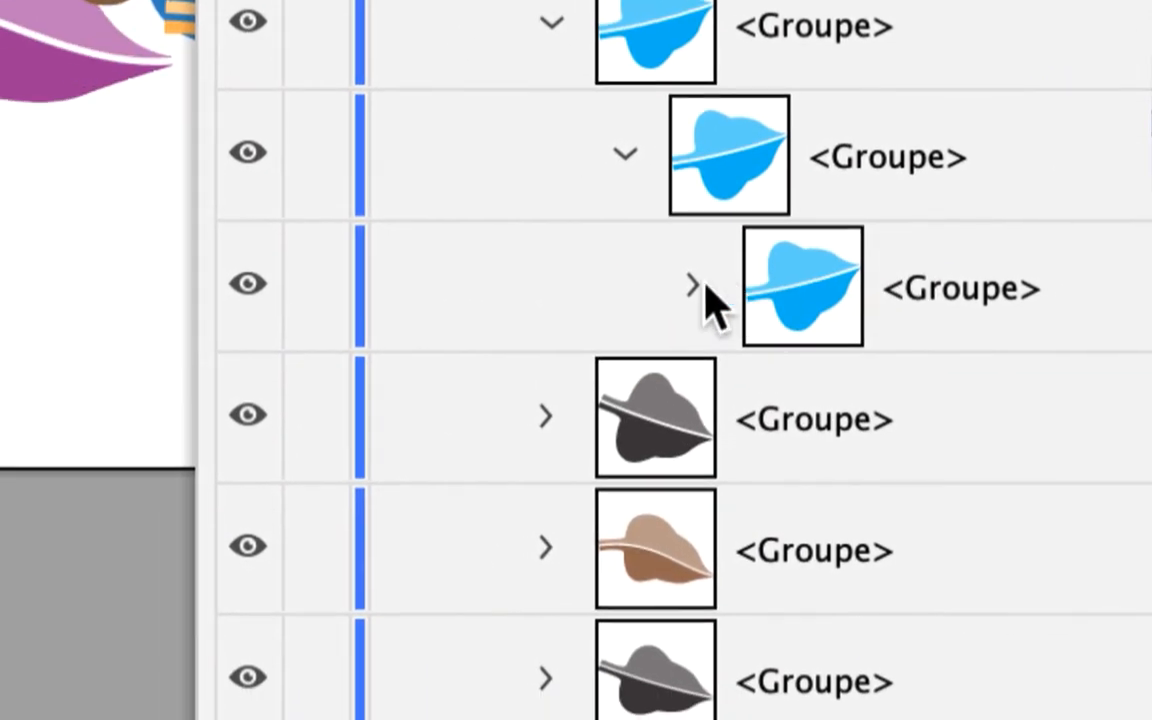
left_click(694, 287)
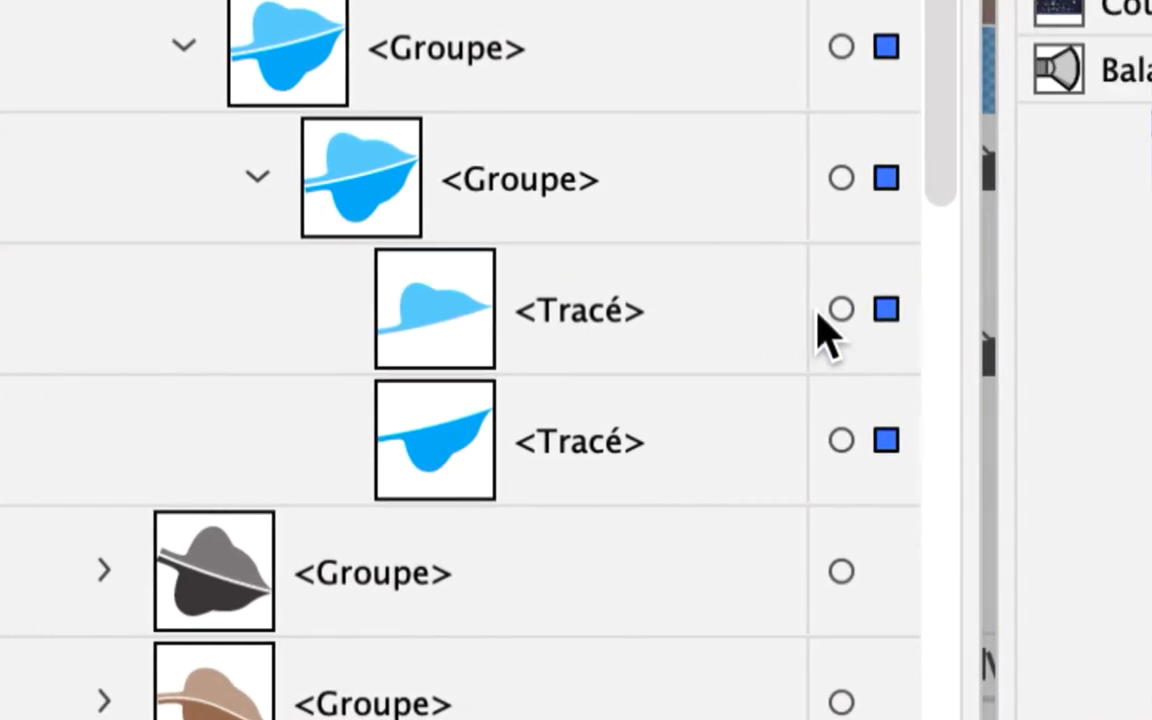
left_click(841, 309)
left_click(841, 440)
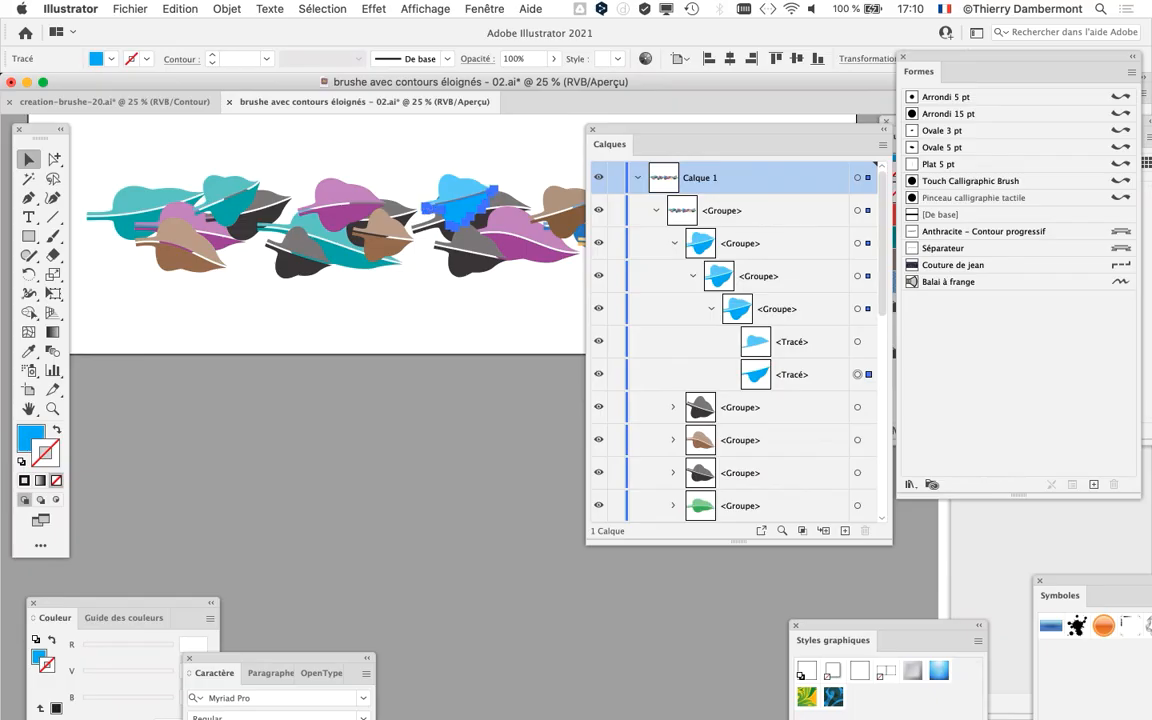
Collapse the garland group, reselect the whole garland, and move and shorten the Layers panel to uncover the leaves
left_click(656, 210)
left_click_drag(700, 129, 795, 242)
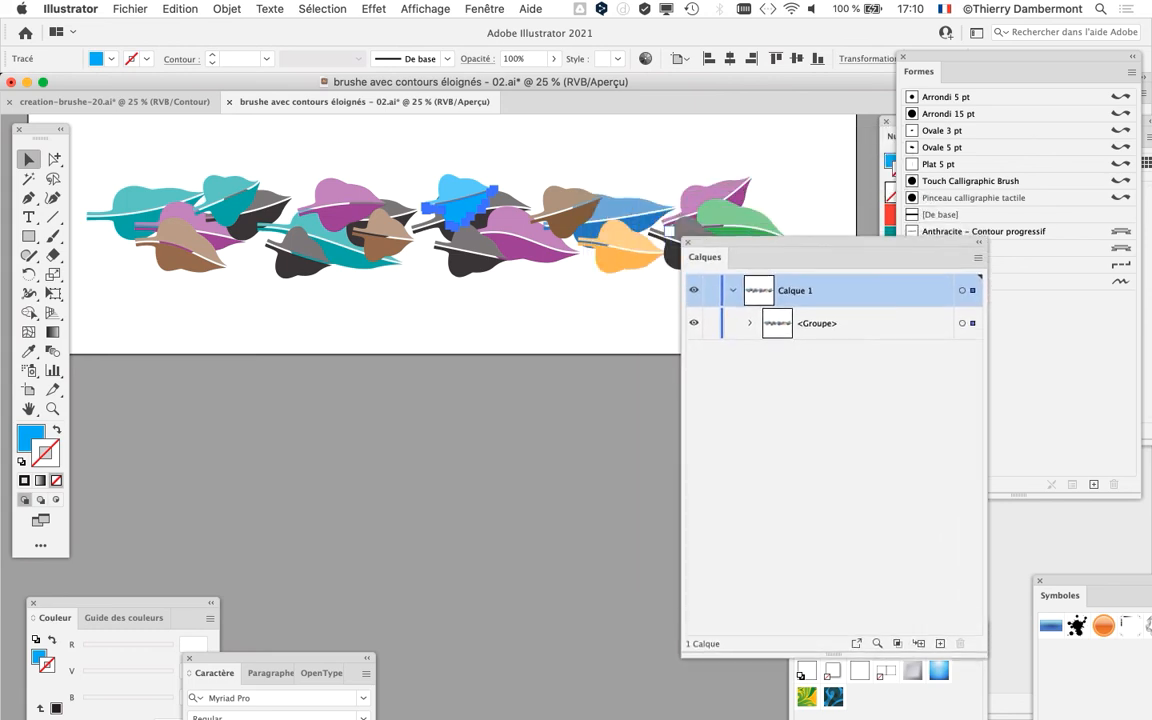
left_click(487, 210)
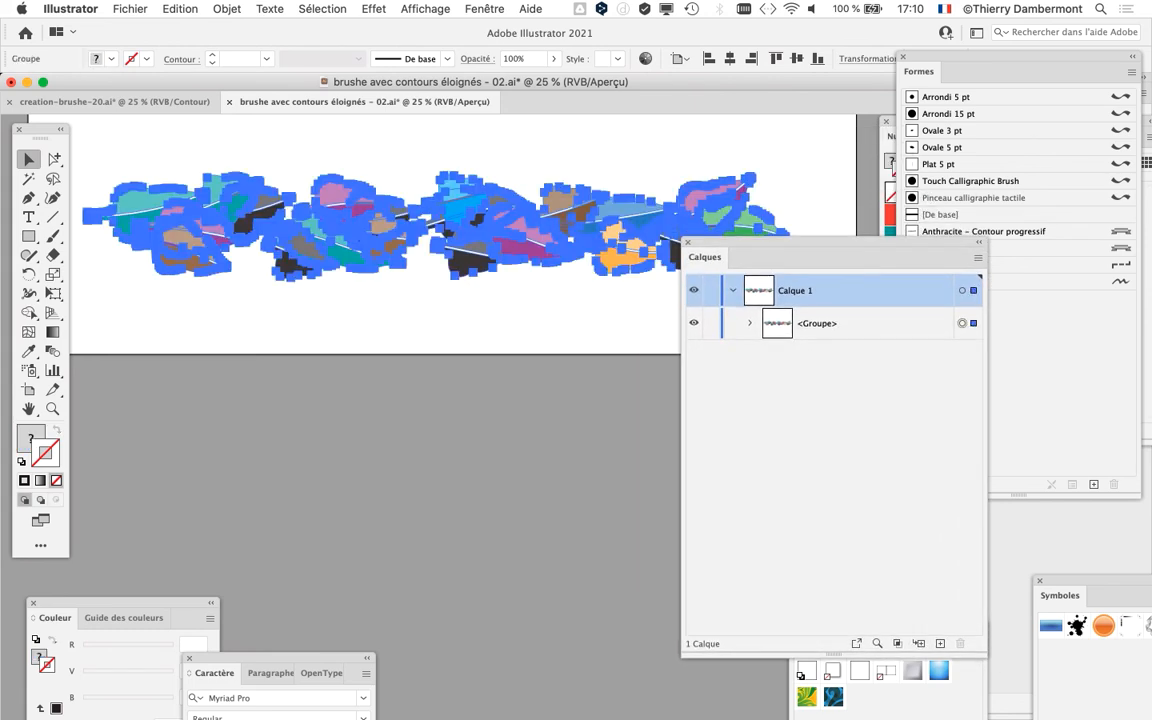
left_click_drag(795, 242, 758, 303)
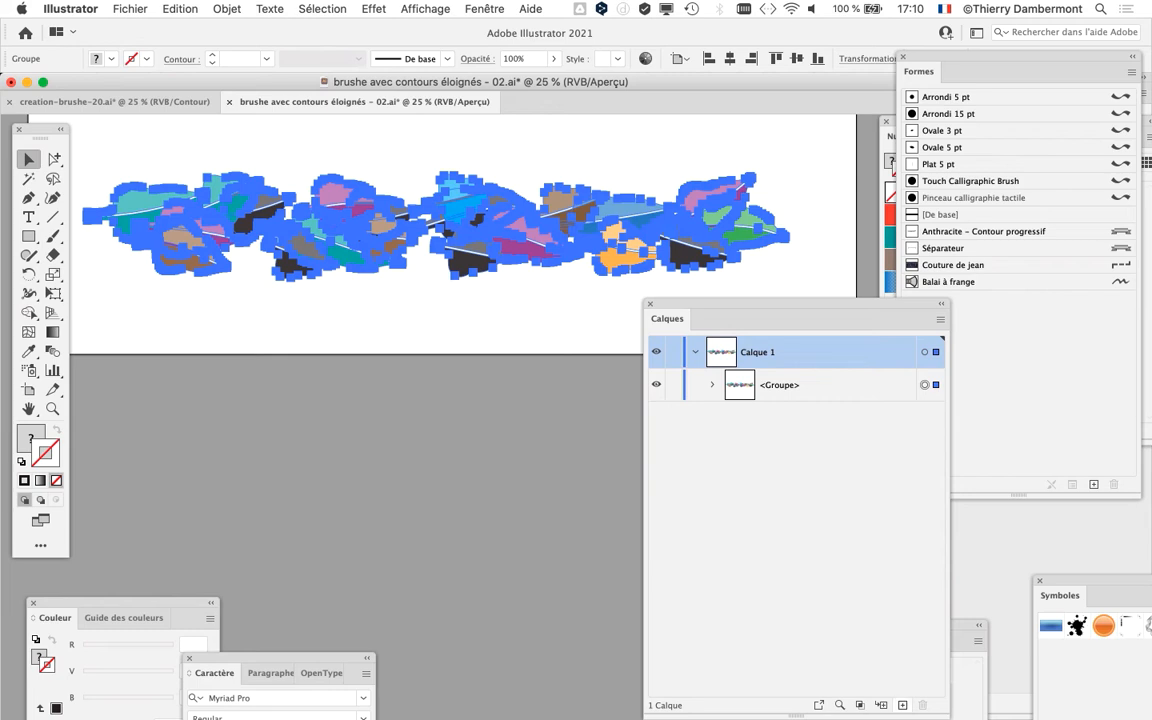
left_click_drag(795, 715, 795, 514)
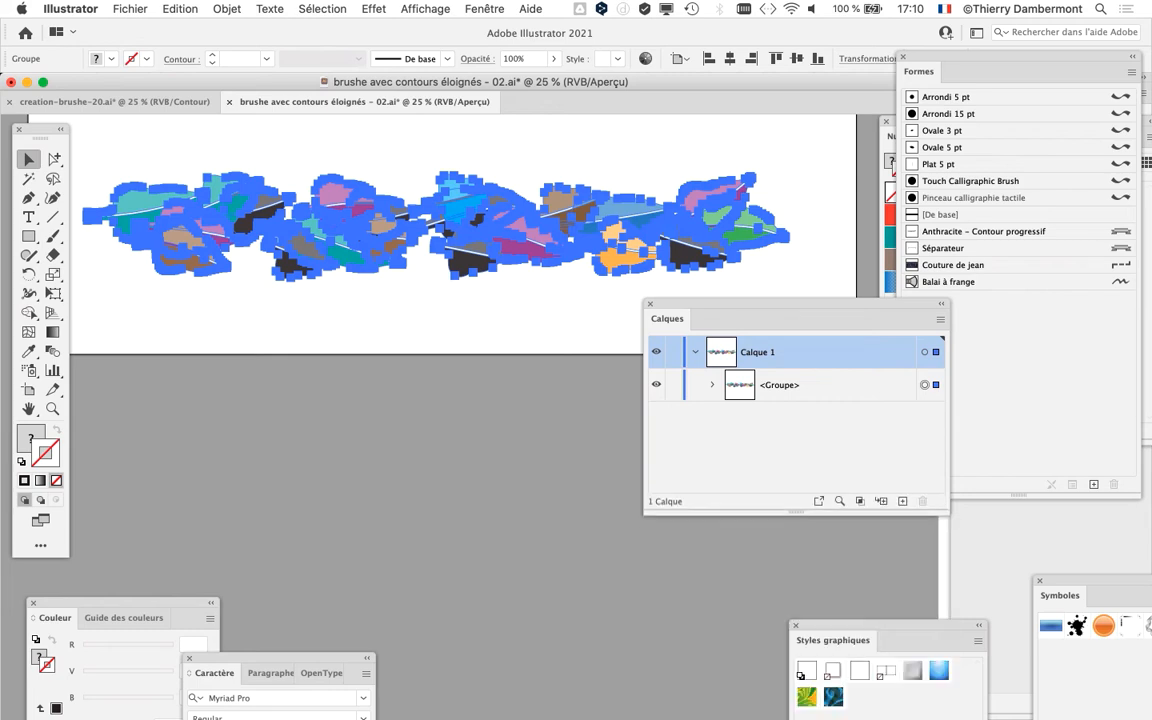
Ungroup the whole leaf garland four times and check that no further ungrouping is possible
left_click(212, 8)
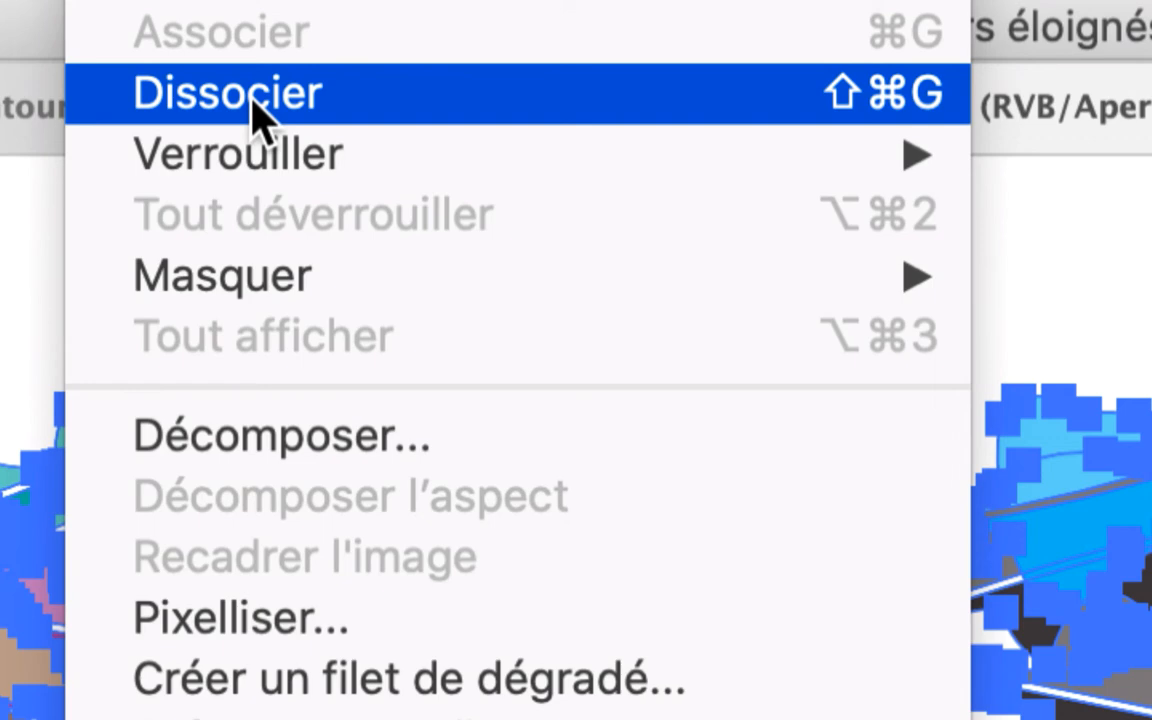
left_click(255, 115)
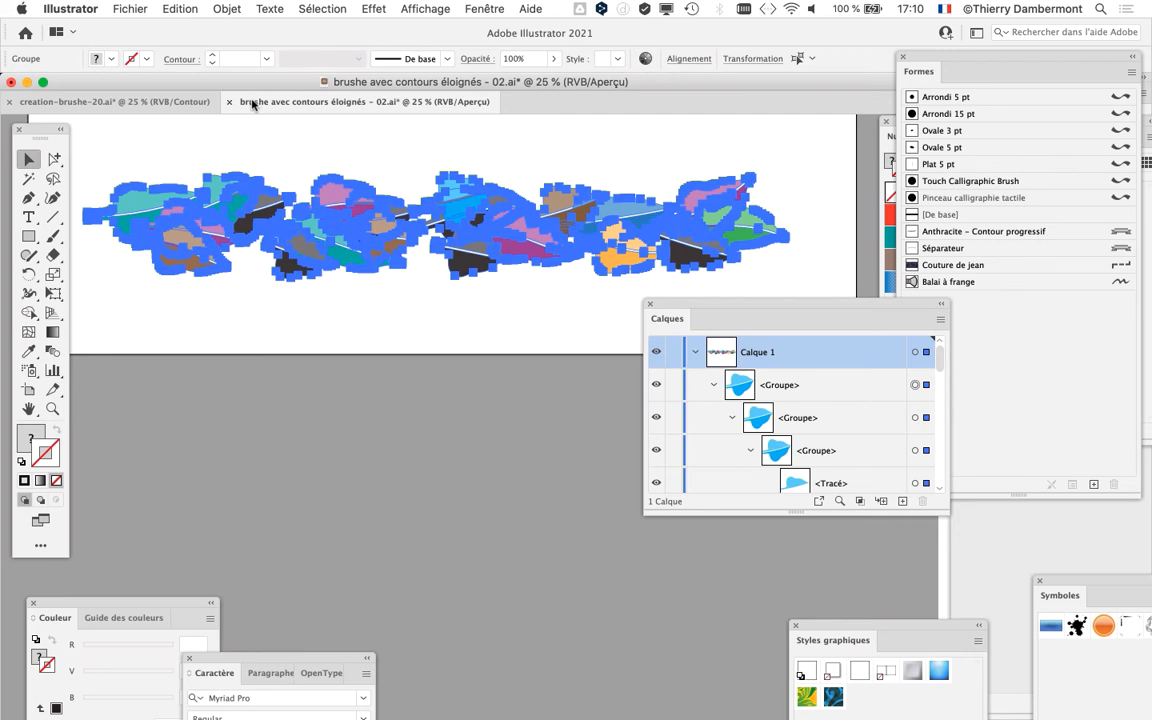
key("super+shift+g")
key("super+shift+g")
key("super+shift+g")
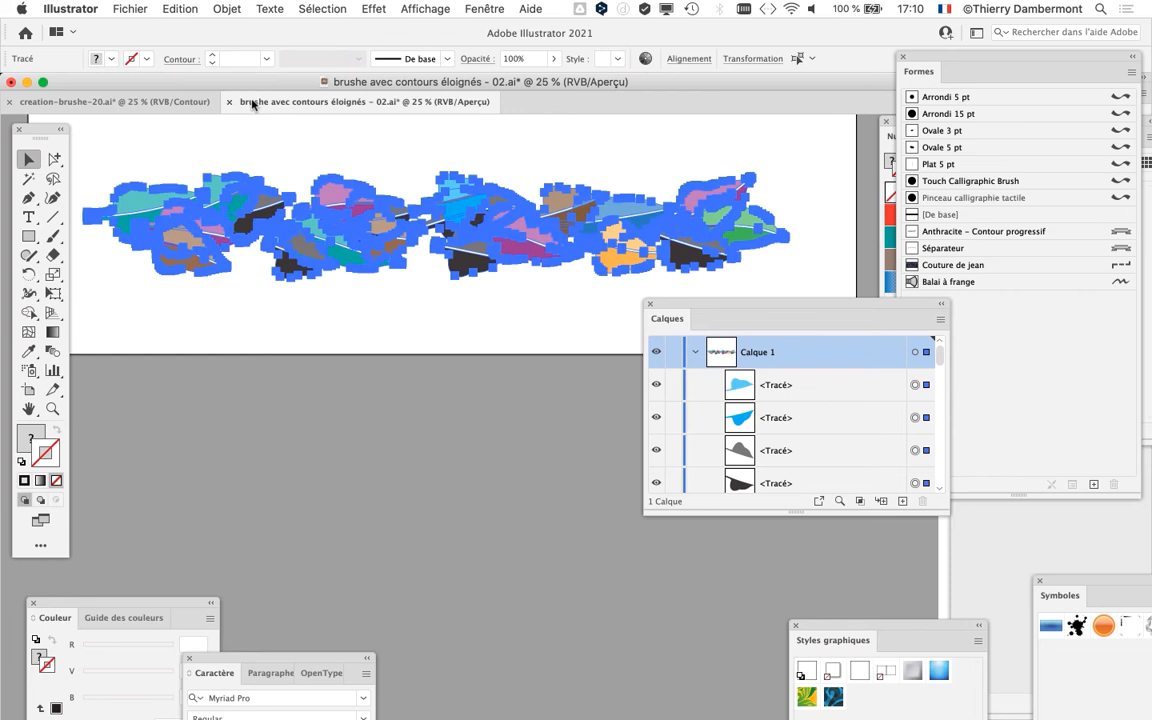
left_click(216, 9)
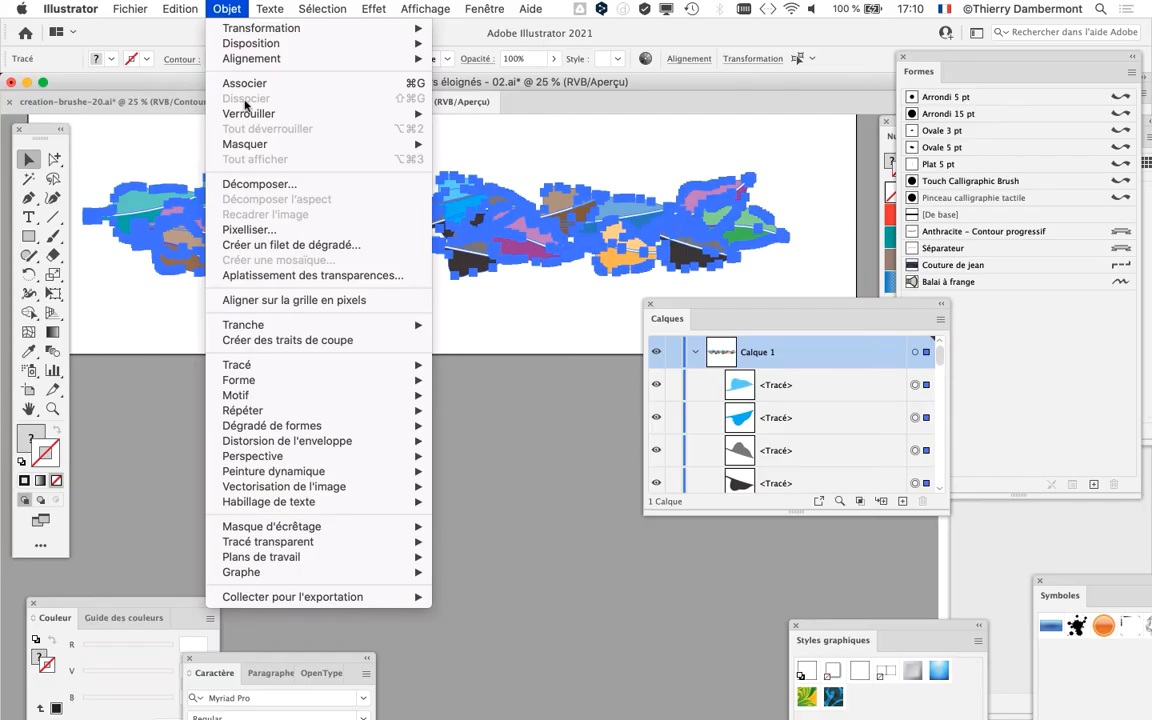
left_click(716, 269)
Enlarge the Layers panel, look through the full list of ungrouped paths and move the panel off the garland
left_click_drag(788, 307, 741, 61)
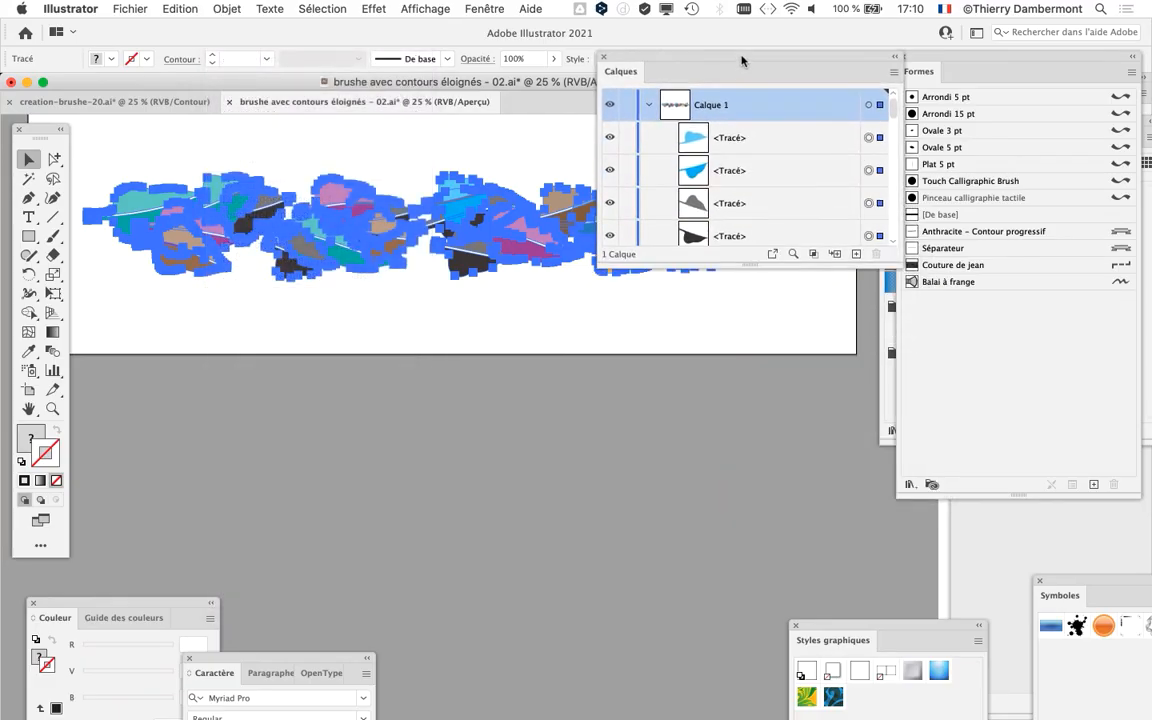
left_click_drag(897, 264, 862, 538)
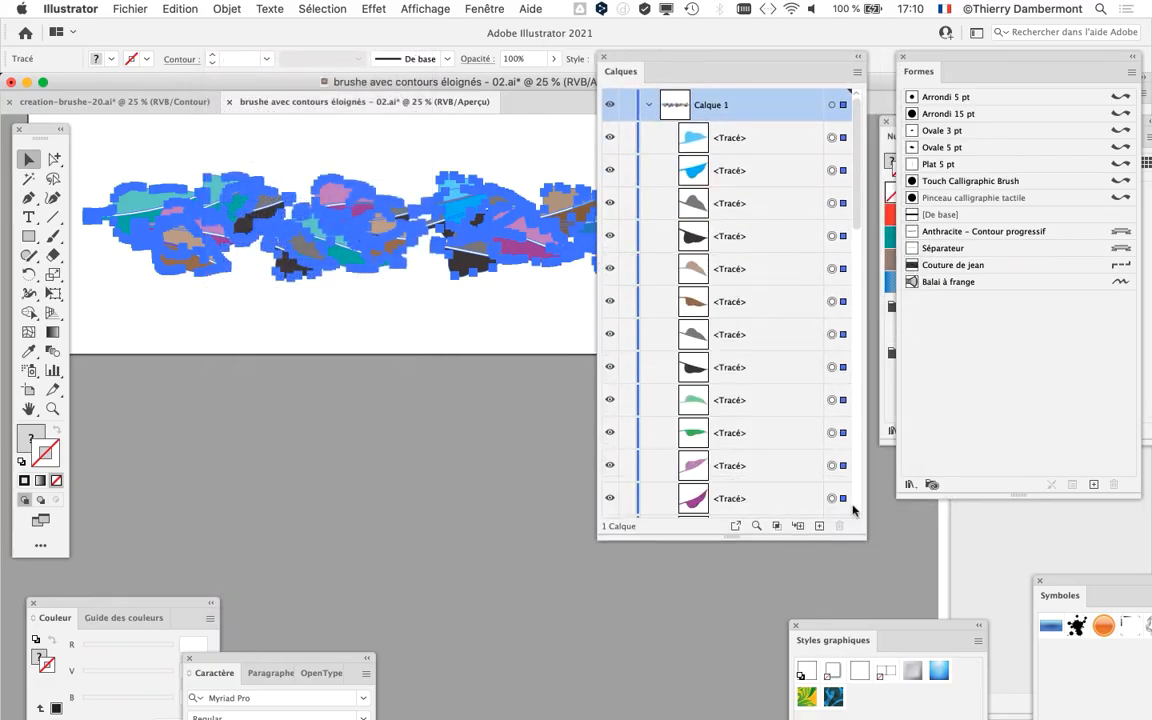
scroll(753, 267, "down", 10)
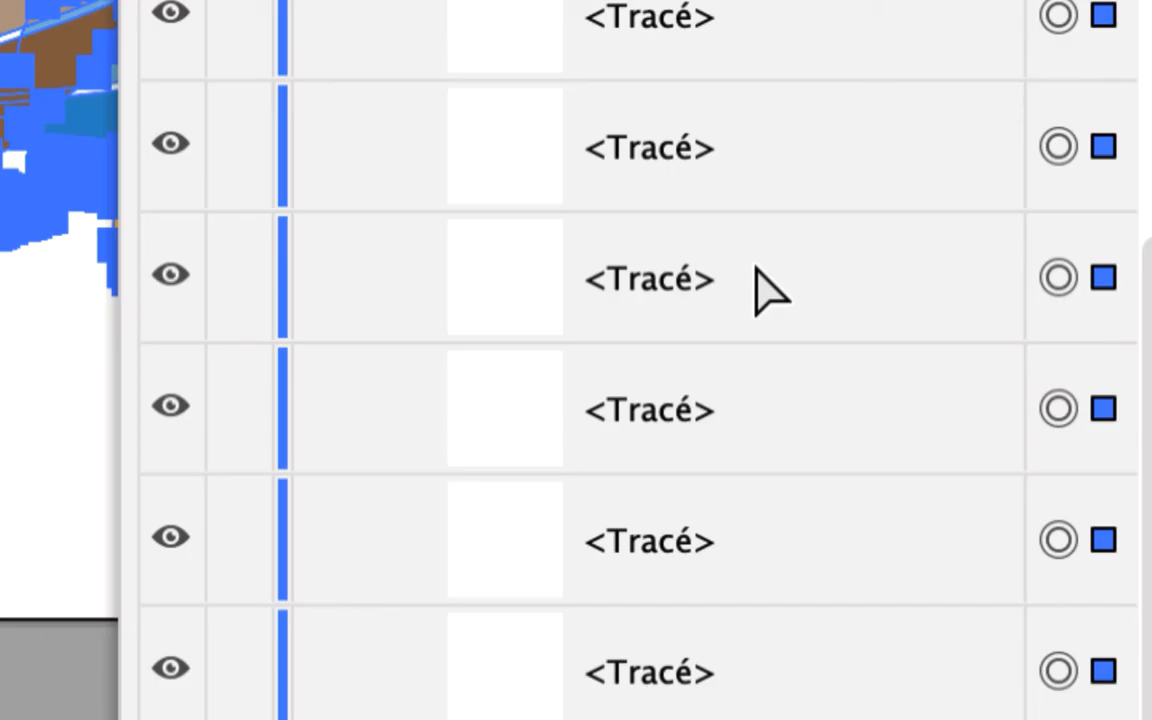
scroll(760, 285, "down", 10)
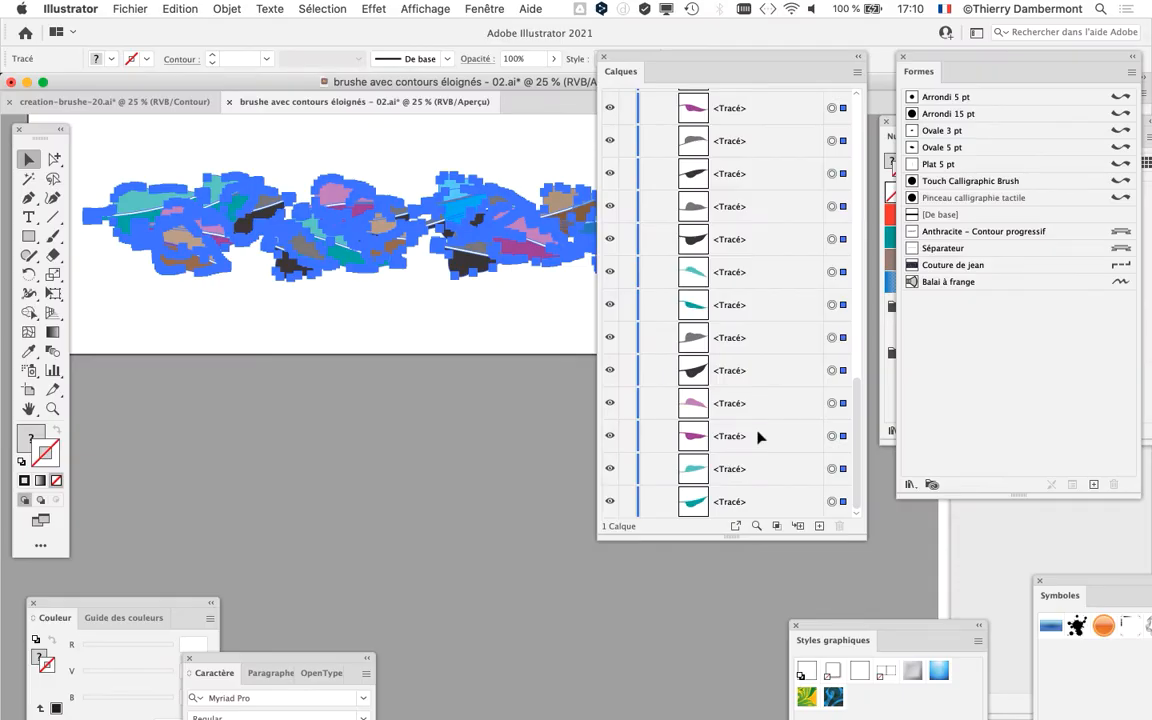
scroll(765, 420, "up", 15)
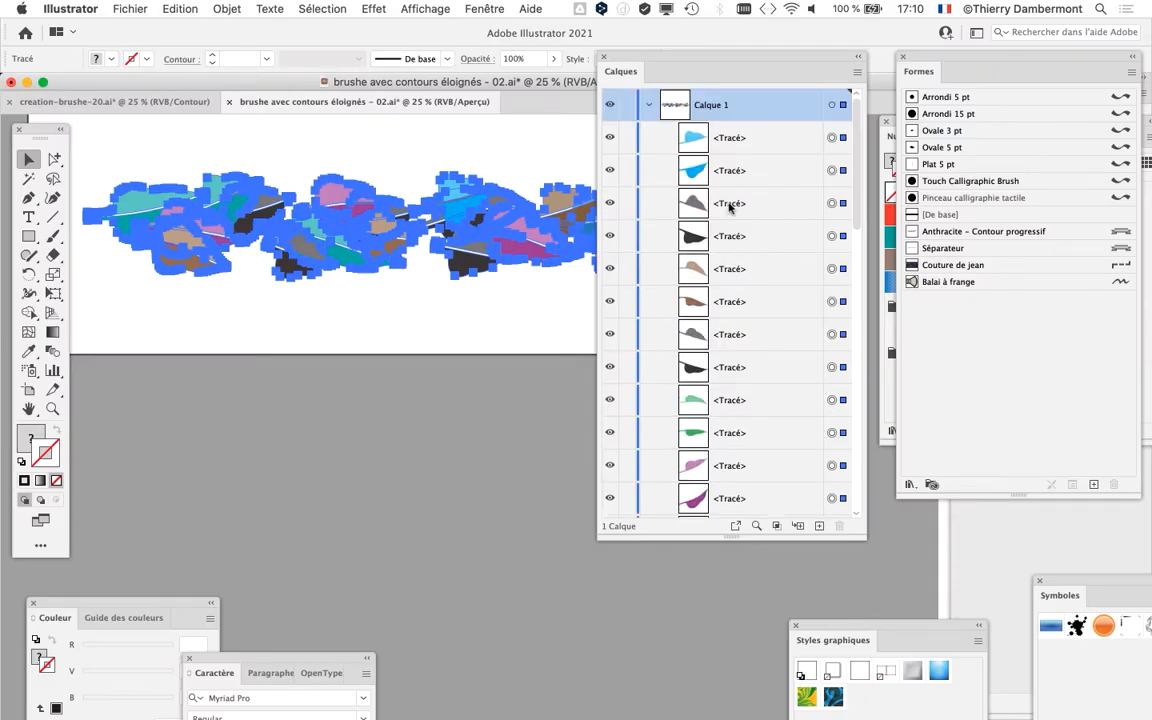
left_click_drag(628, 51, 900, 62)
Save the document as "brushe avec contours éloignés - 03.ai" in the teddy bear 16 folder, in Illustrator 2020 format
left_click(110, 8)
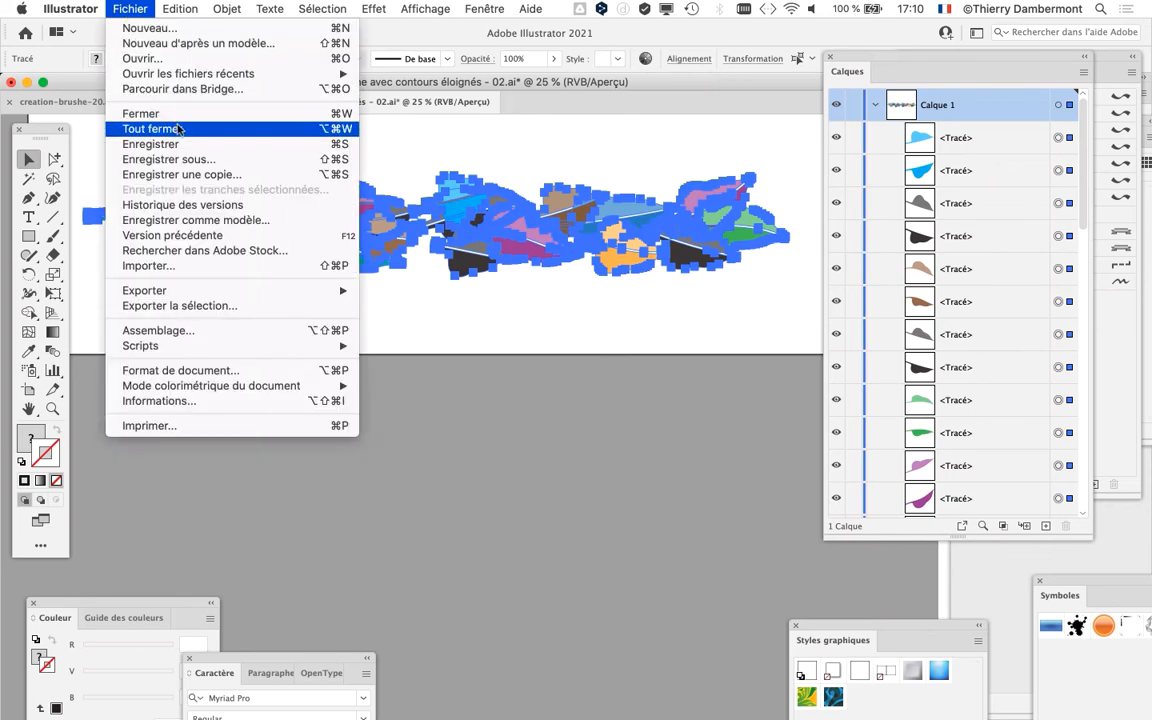
left_click(168, 159)
key("super+shift+s")
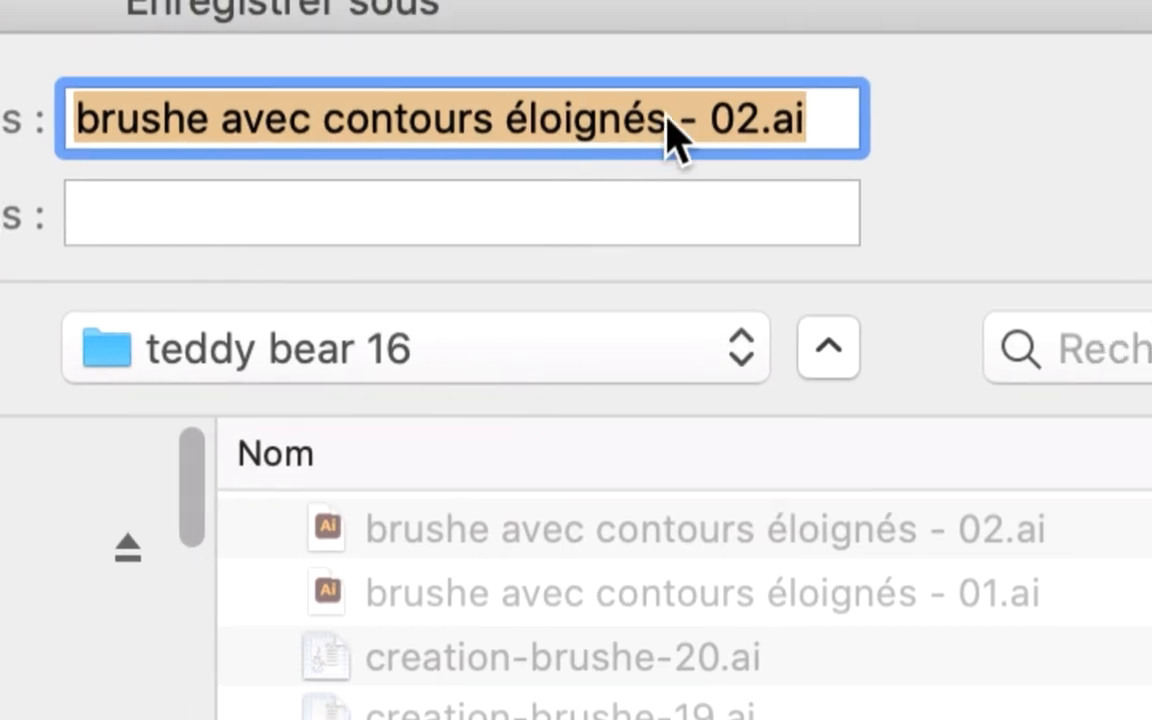
left_click(682, 120)
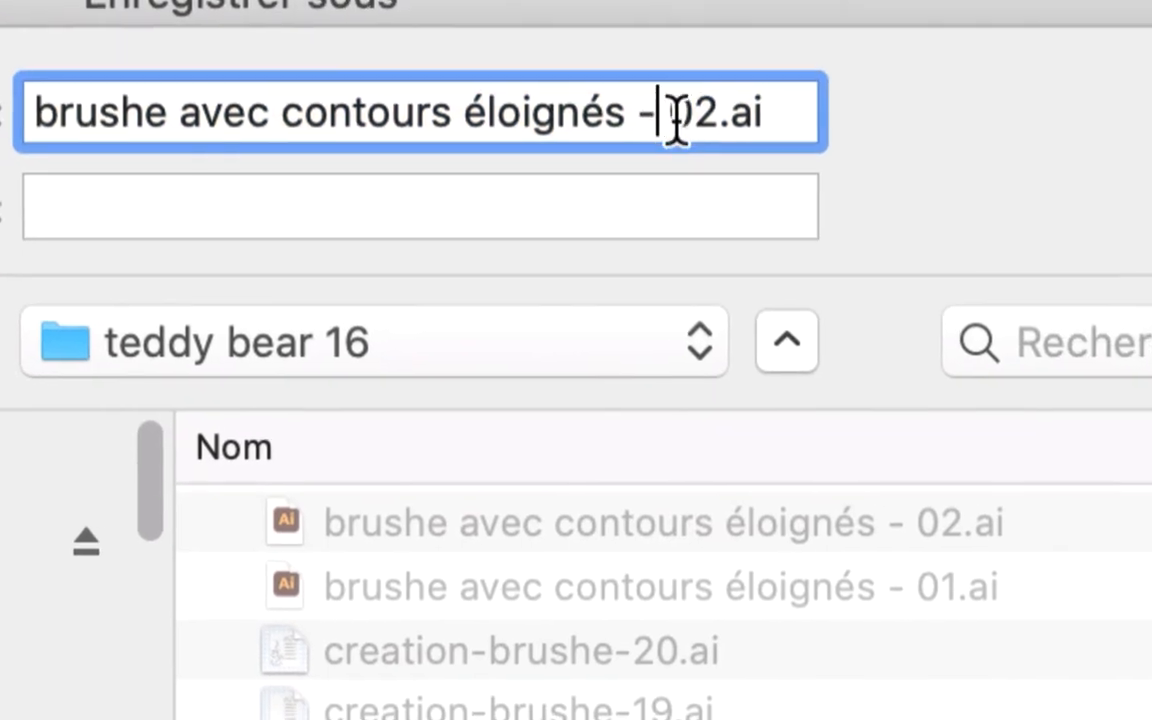
left_click_drag(688, 120, 693, 123)
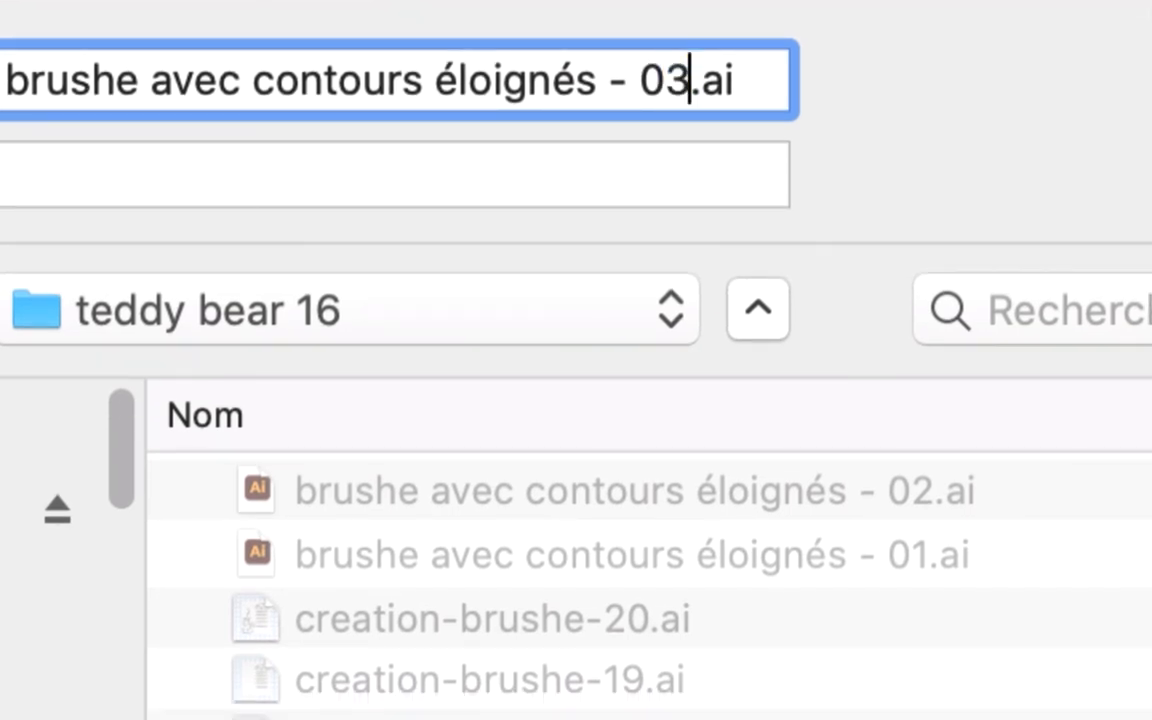
type("3")
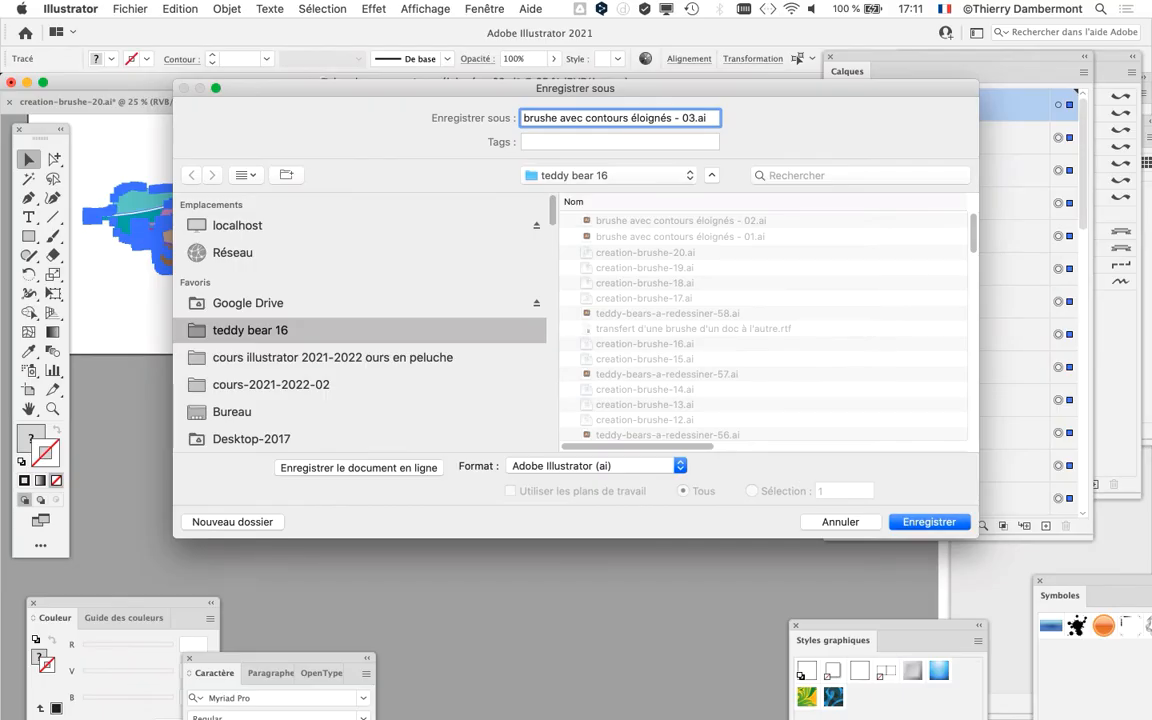
key("Return")
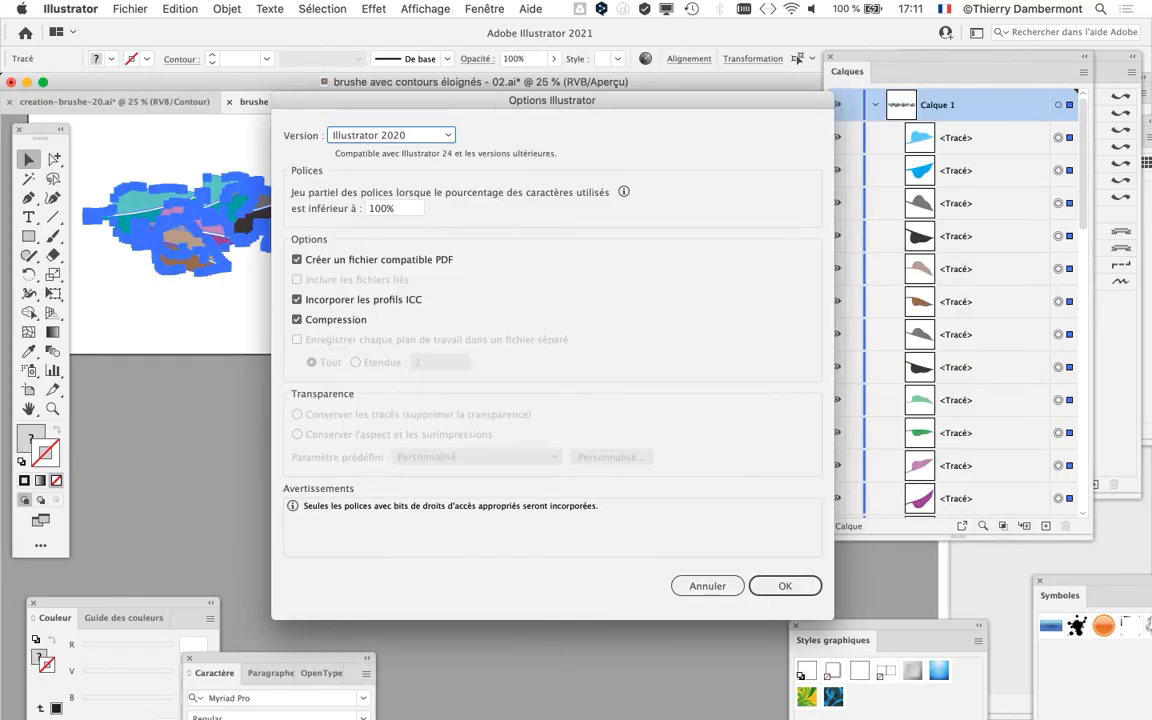
key("Return")
Bring the Layers panel in front of the Brushes panel, select all the leaf paths and move the toolbox closer to the garland
key("F5")
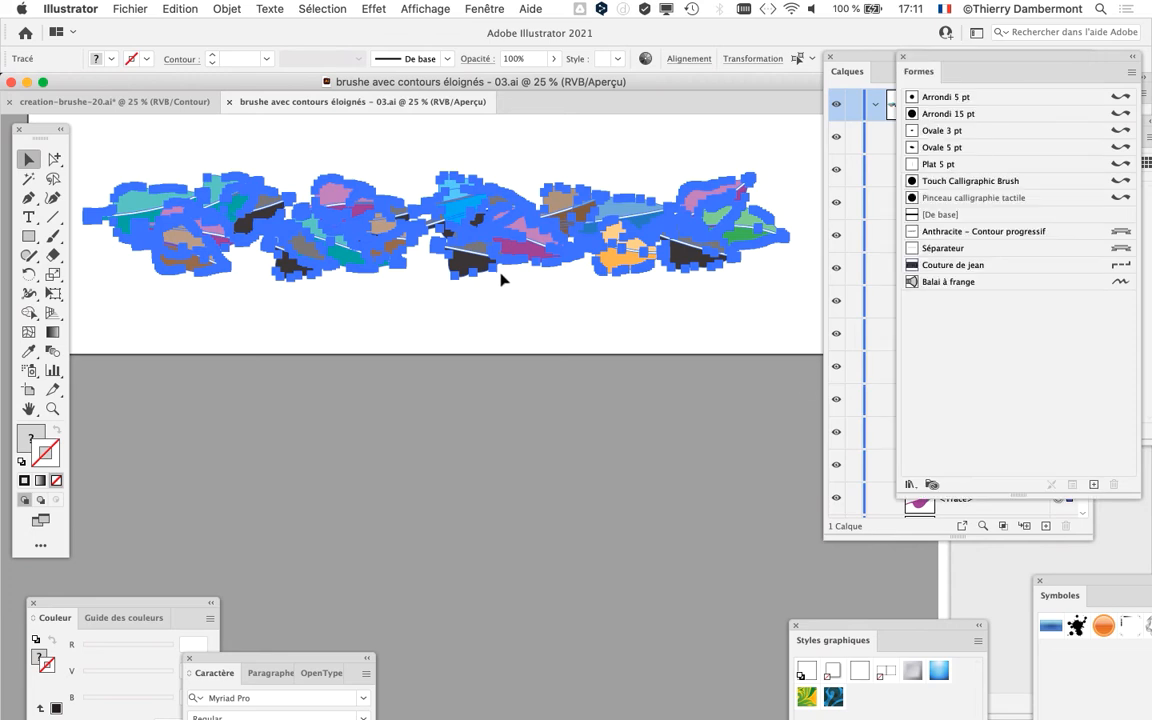
left_click_drag(841, 63, 864, 75)
mouse_move(39, 129)
left_mouse_down()
mouse_move(110, 116)
mouse_move(50, 118)
left_mouse_up()
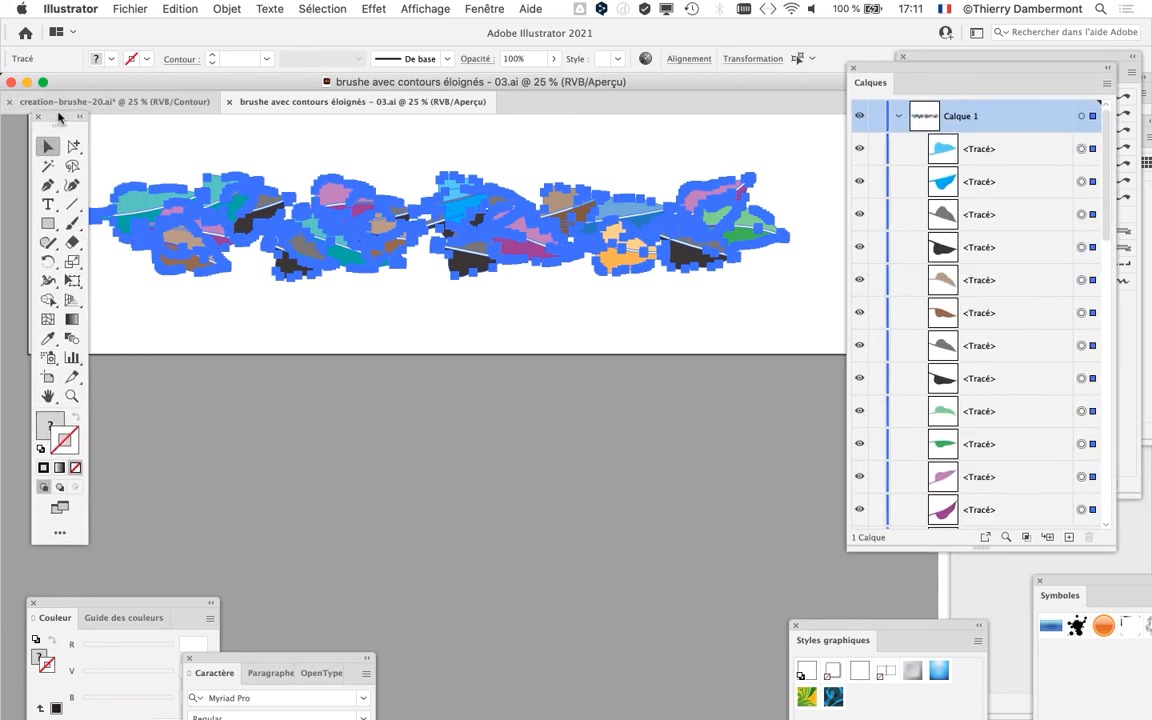
left_click(116, 147)
key("super+a")
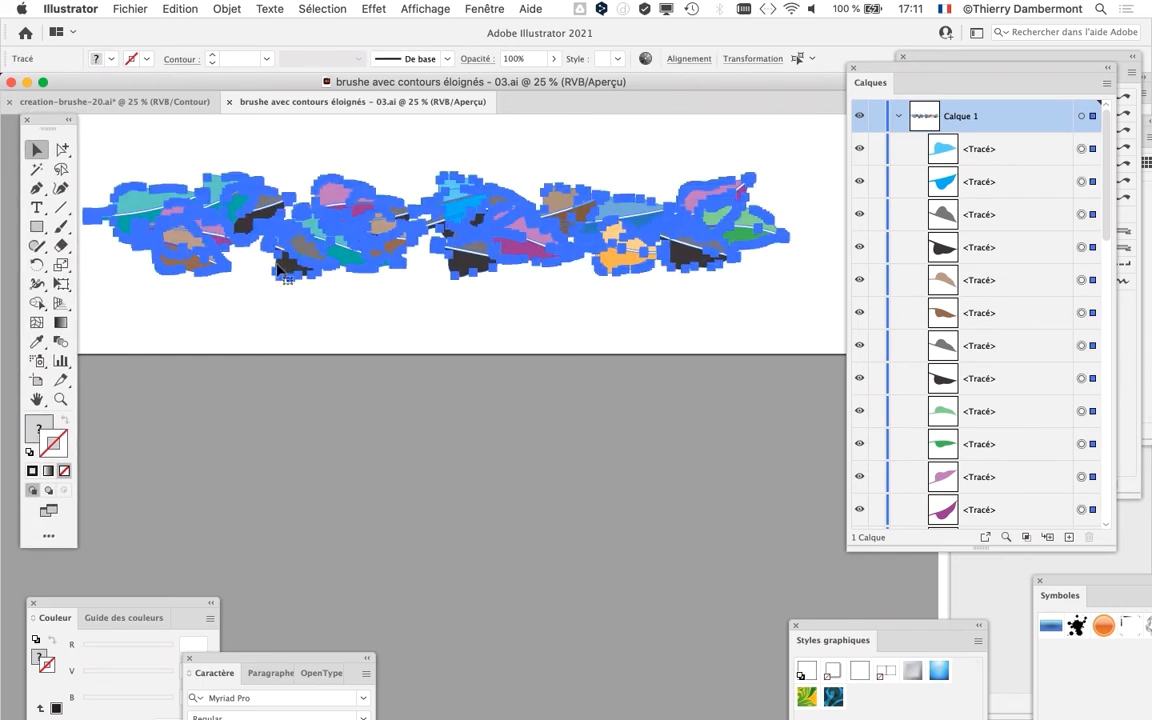
left_click_drag(48, 121, 116, 127)
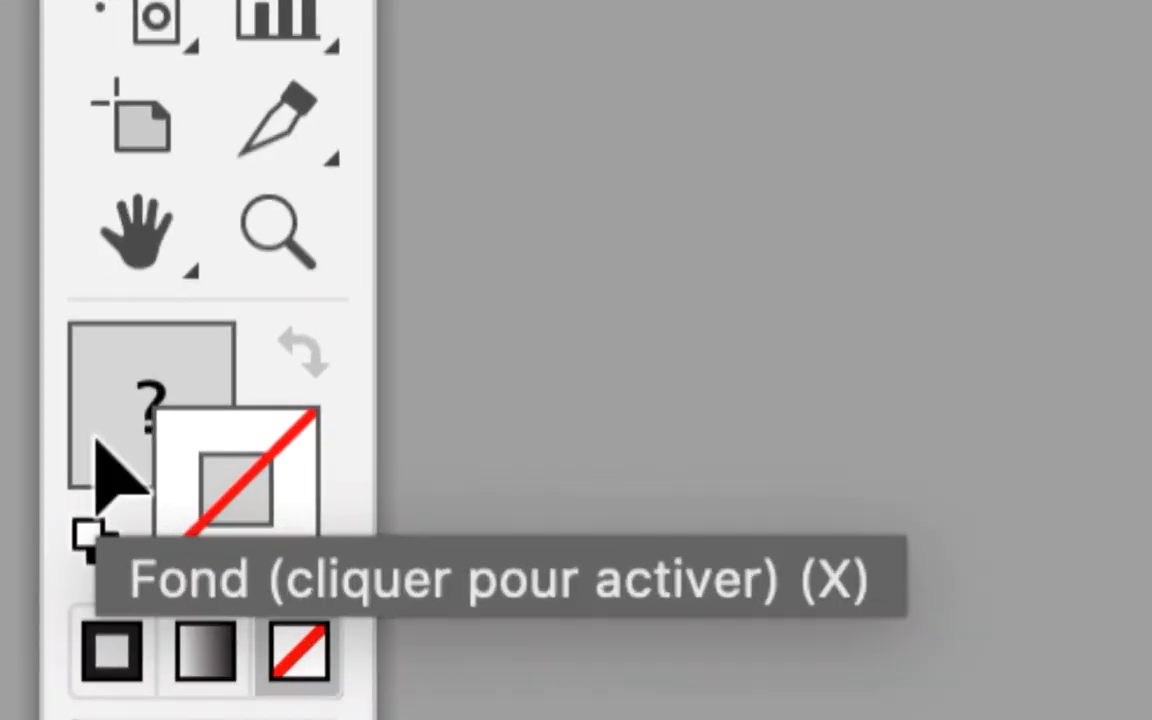
Make the fill of the selected leaves active, then switch to their stroke so it can receive a colour
left_click(97, 440)
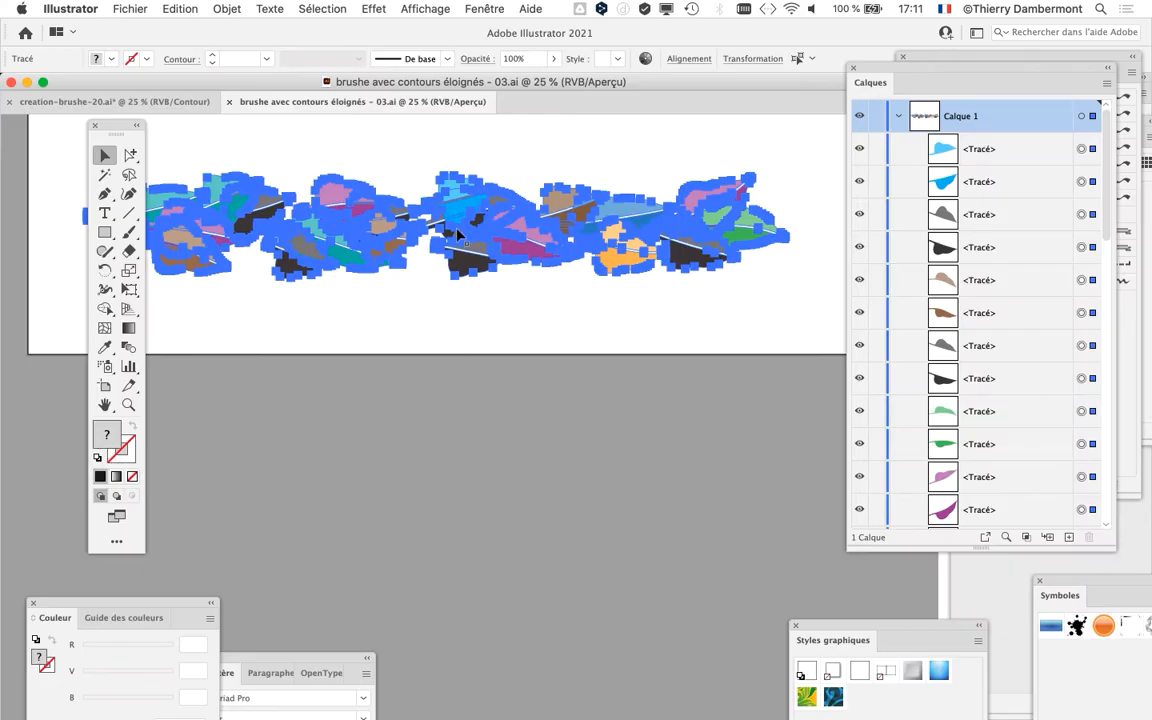
scroll(457, 233, "up", 3)
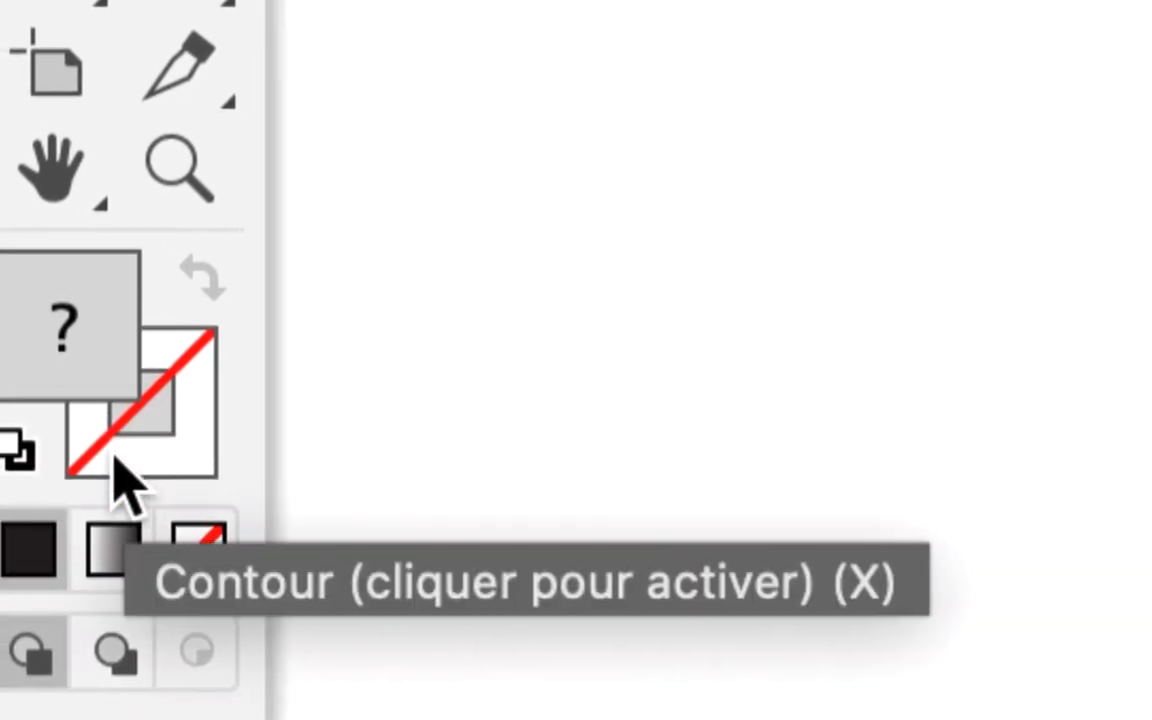
left_click(118, 478)
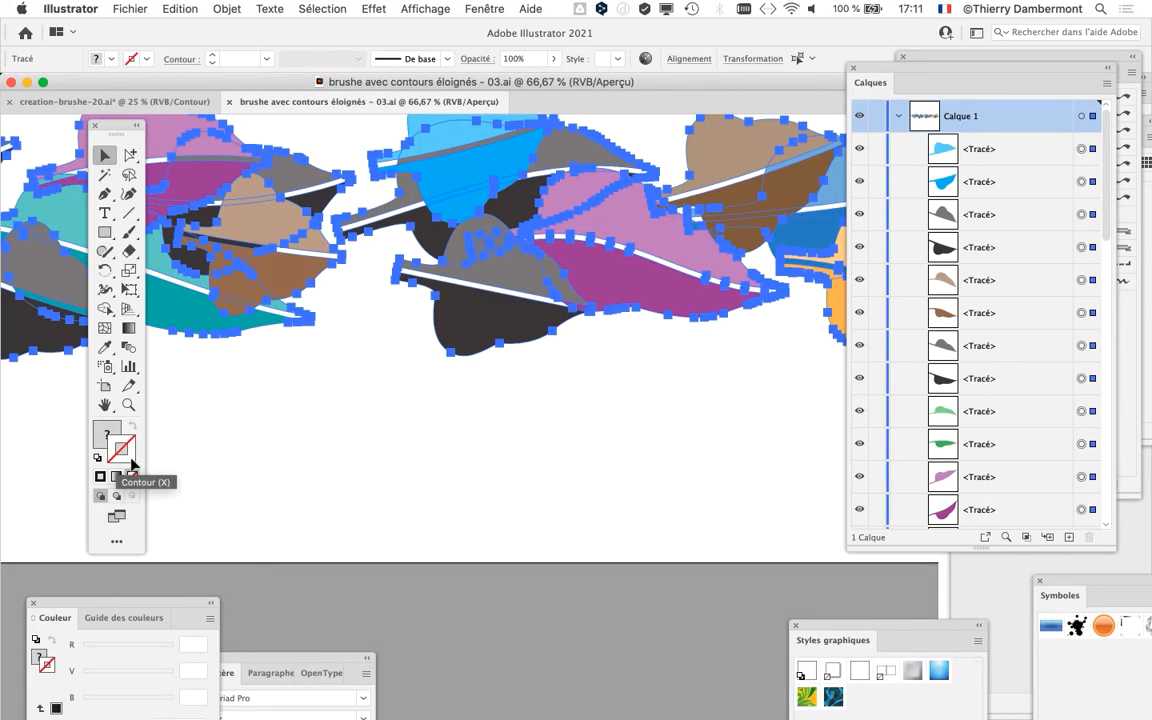
left_click_drag(390, 451, 216, 478)
left_click_drag(386, 463, 293, 475)
Bring up the Swatches panel beside the garland and apply the C=0 M=0 J=0 N=50 grey to the stroke of all leaves
left_click(486, 9)
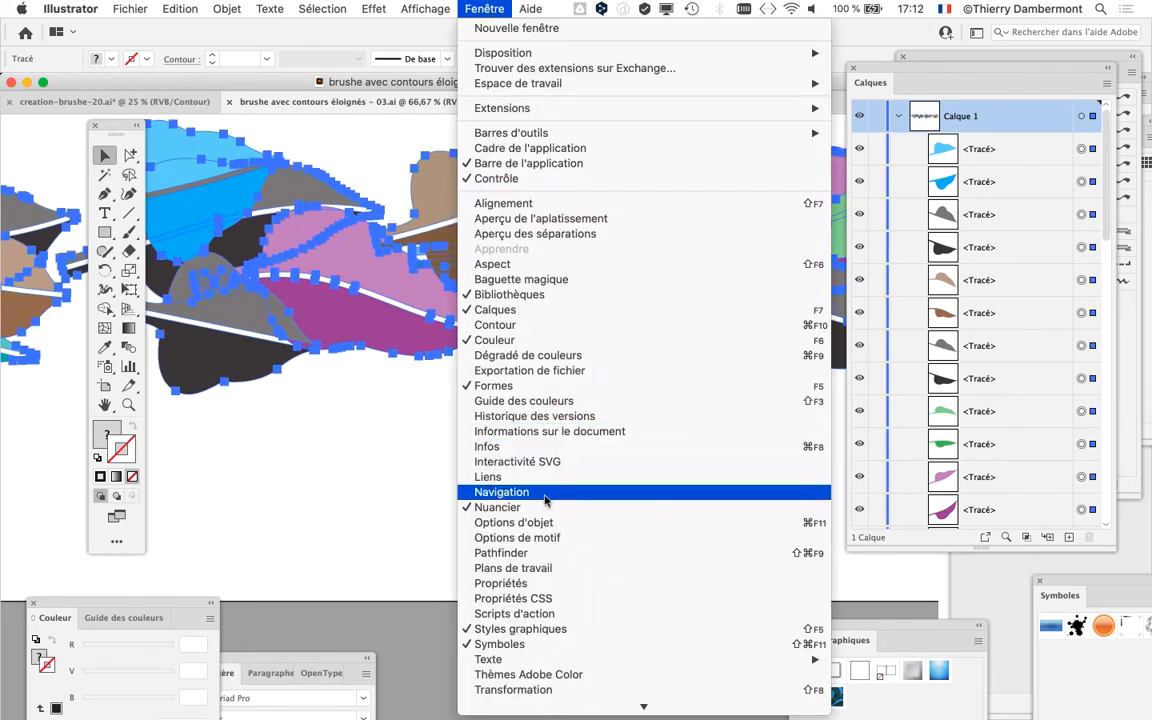
left_click(476, 8)
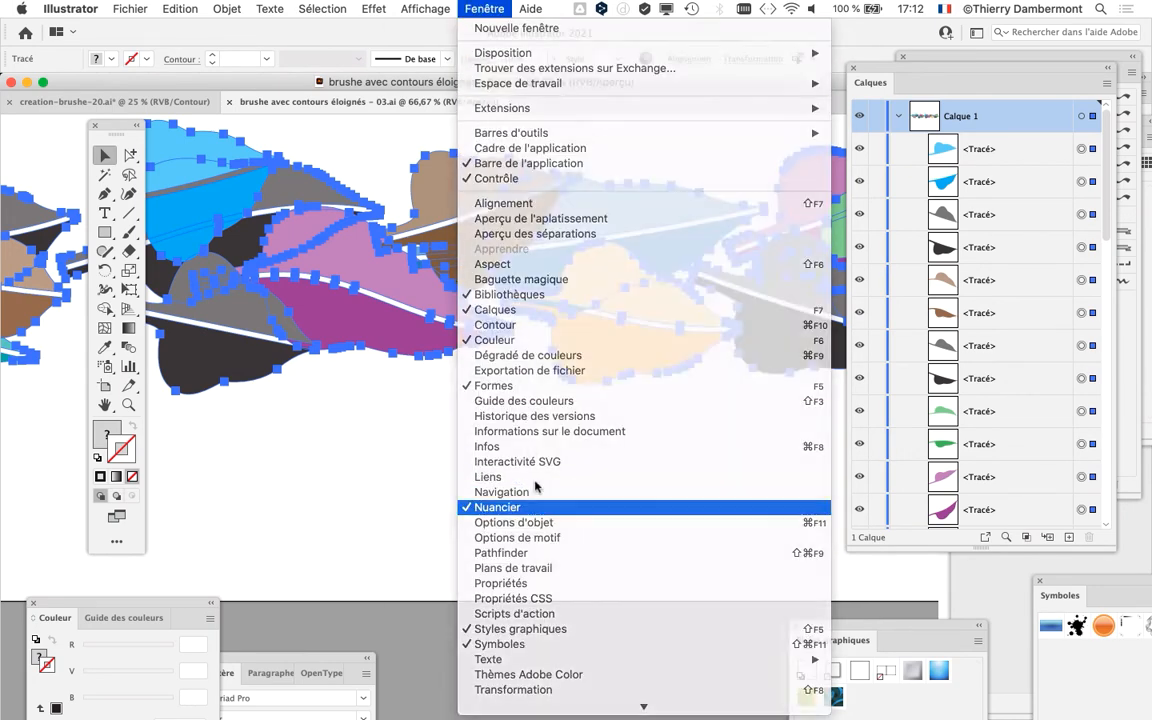
left_click(497, 507)
left_click(482, 8)
left_click(485, 10)
left_click_drag(924, 134, 574, 111)
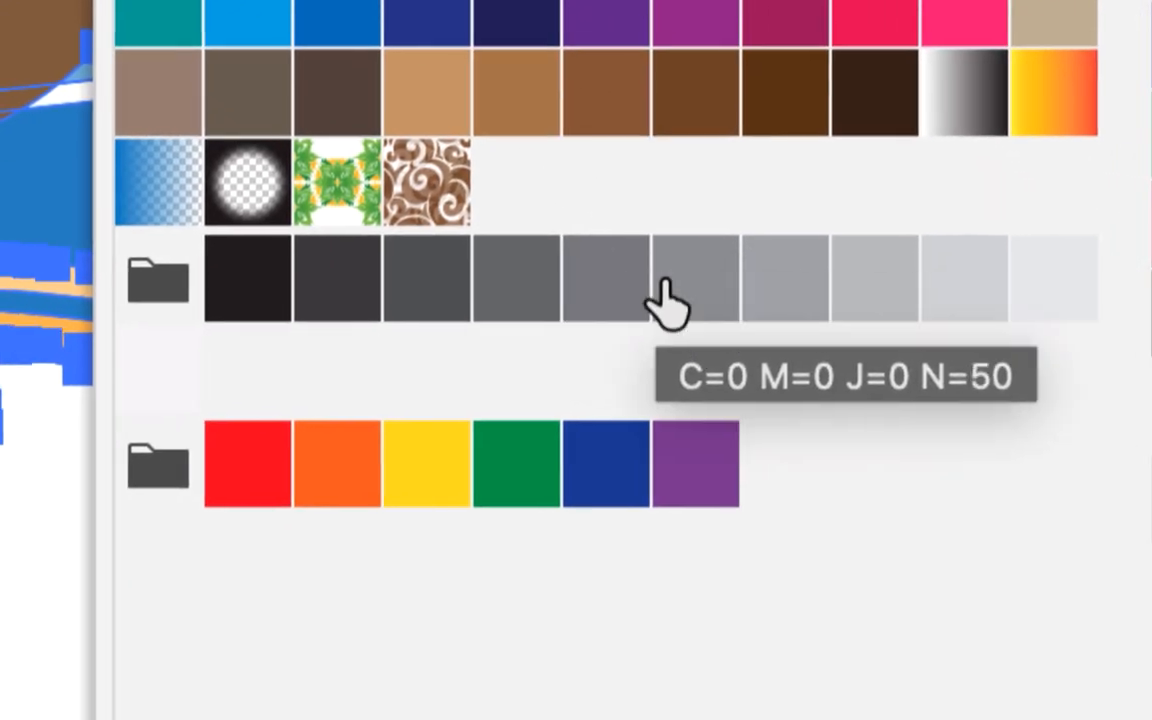
left_click(931, 518)
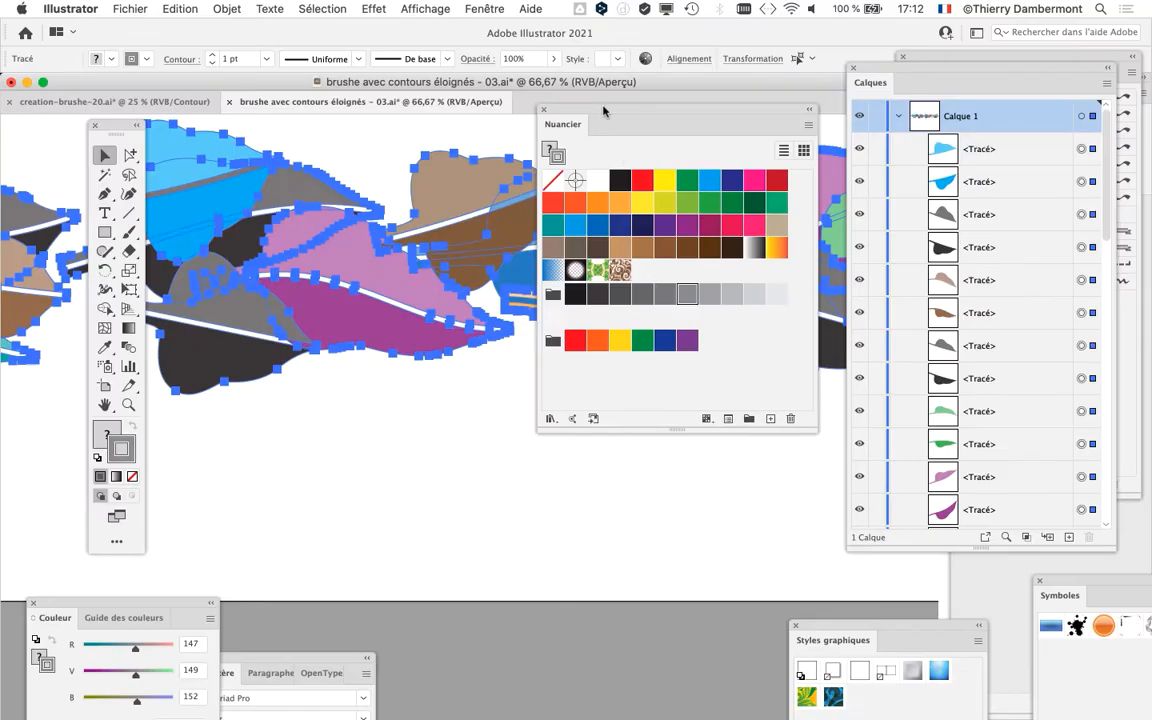
left_click_drag(603, 110, 726, 103)
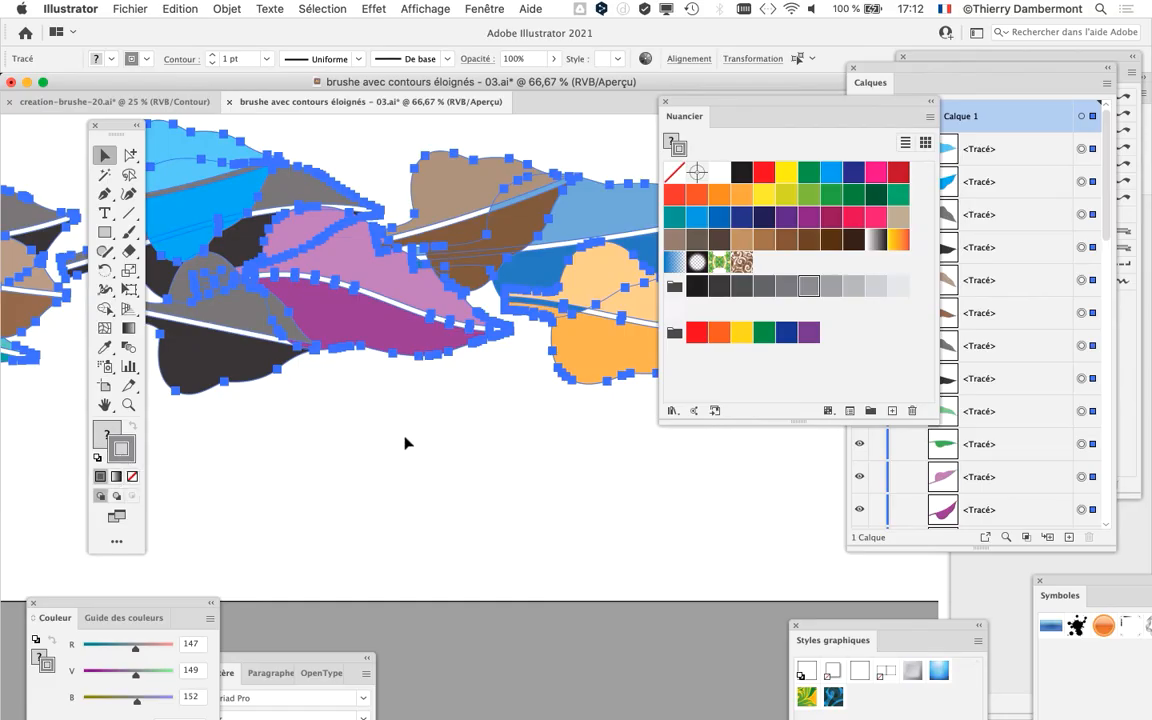
Deselect the leaves and examine their grey outlines up close around the brown and blue leaves
left_click(405, 443)
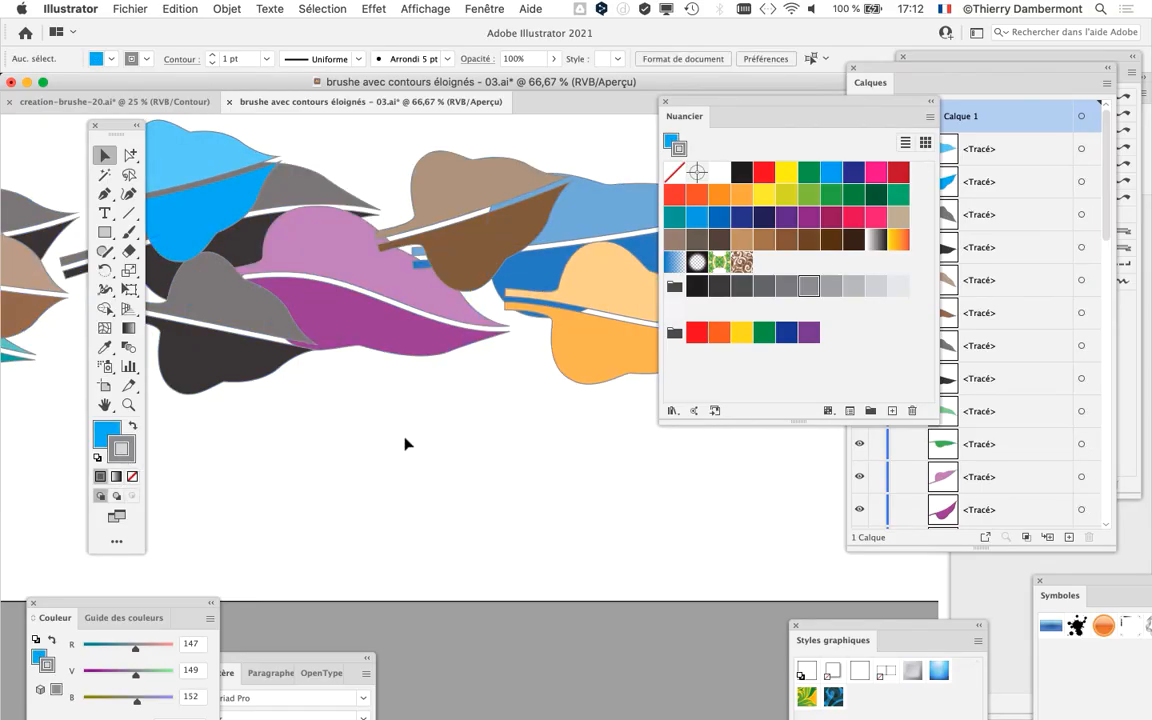
scroll(518, 190, "up", 3)
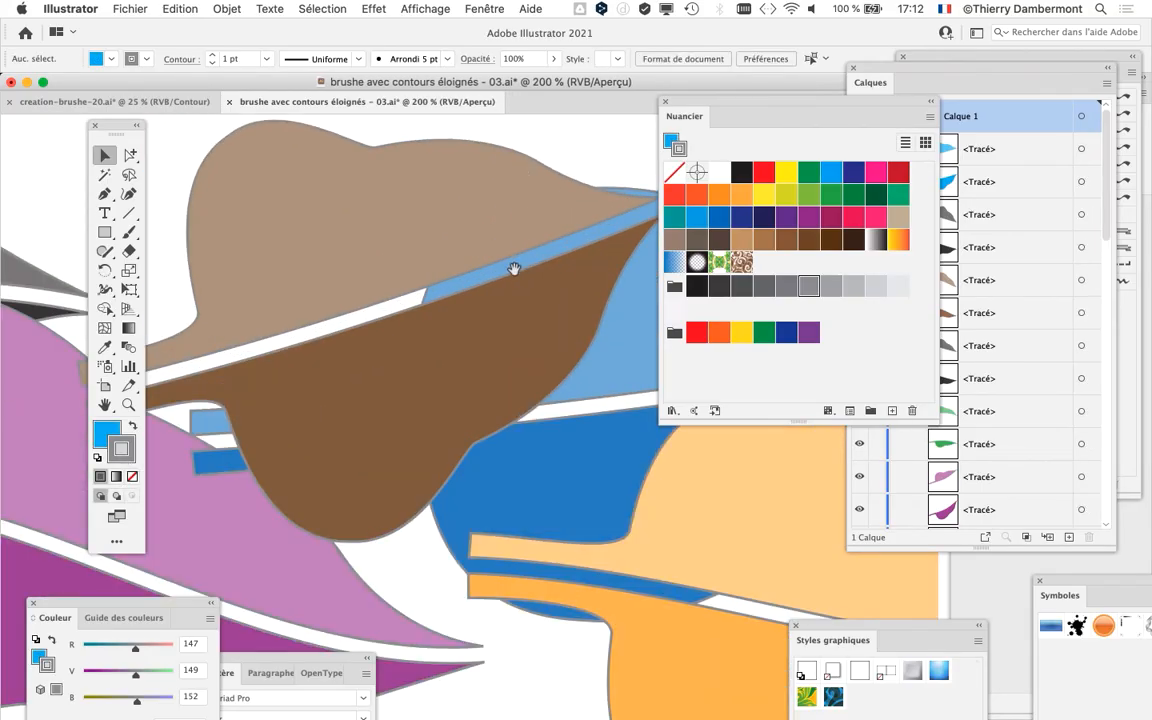
left_click_drag(514, 265, 307, 349)
scroll(601, 285, "up", 2)
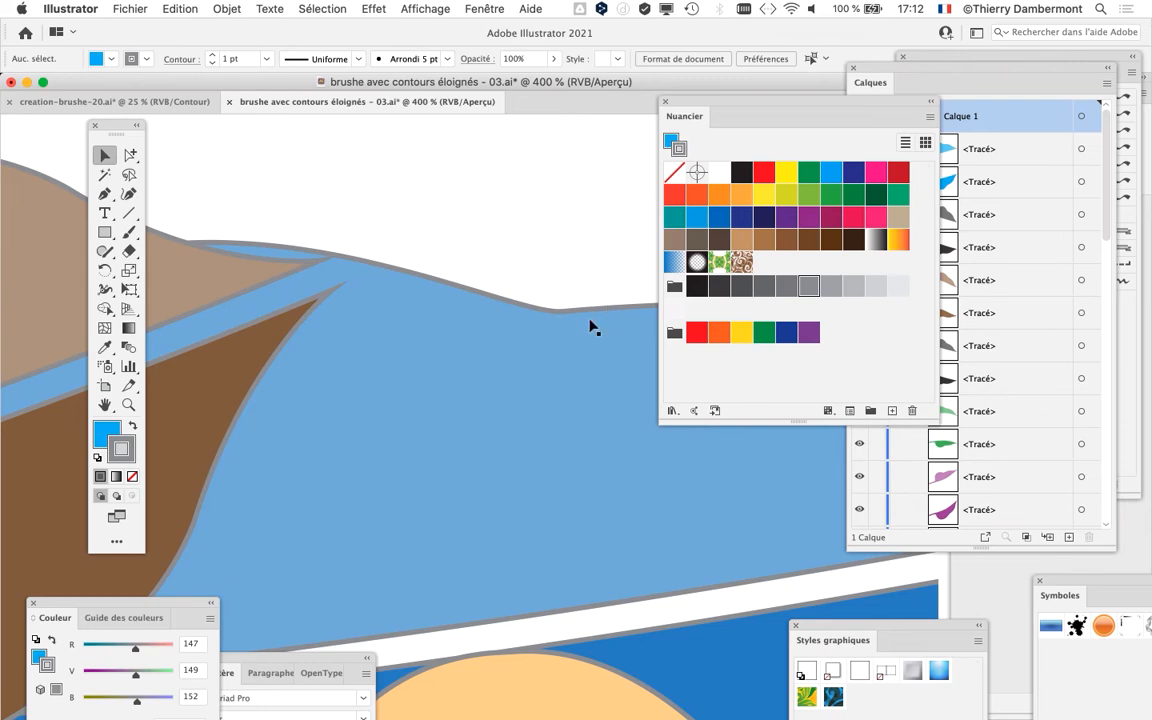
scroll(590, 327, "down", 4)
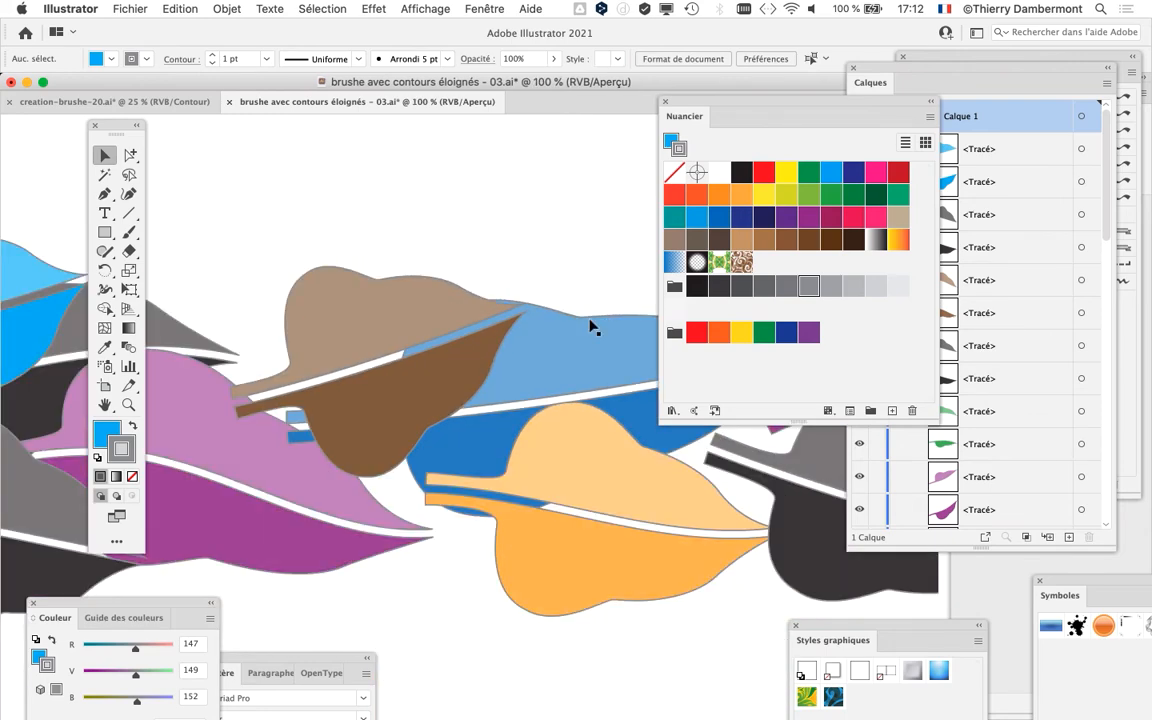
scroll(590, 327, "down", 2)
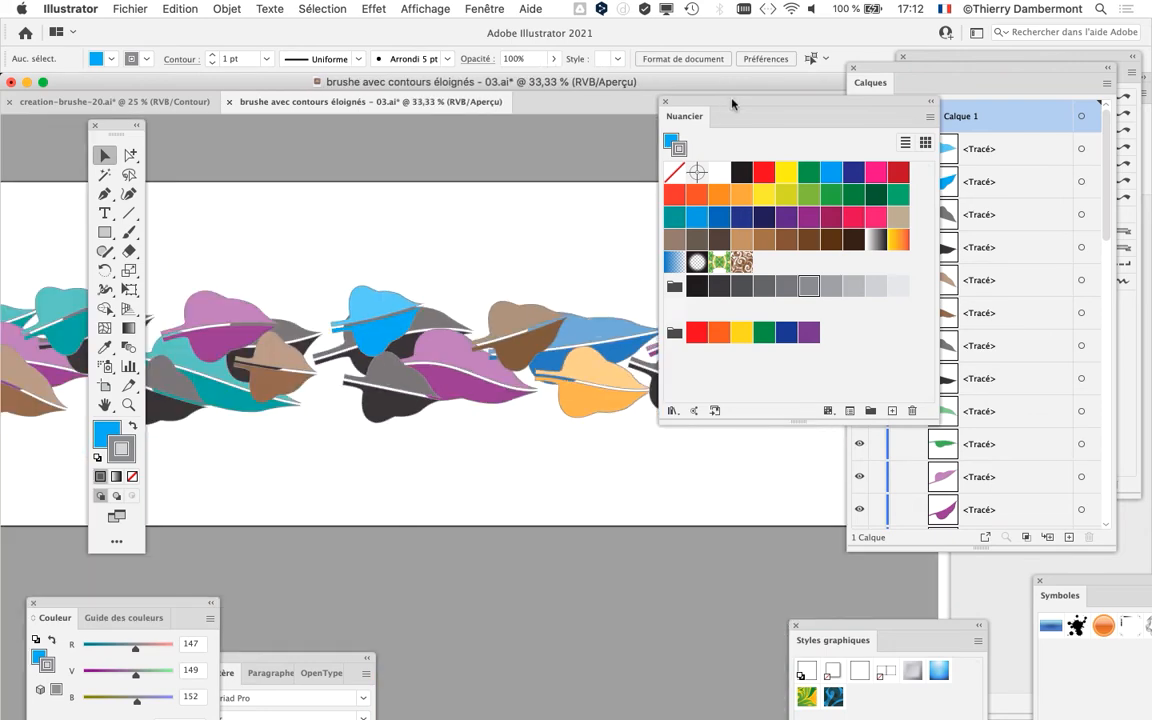
Move the Swatches panel and toolbox off the garland and reselect all the leaf paths
left_click_drag(732, 104, 846, 98)
scroll(558, 252, "down", 1)
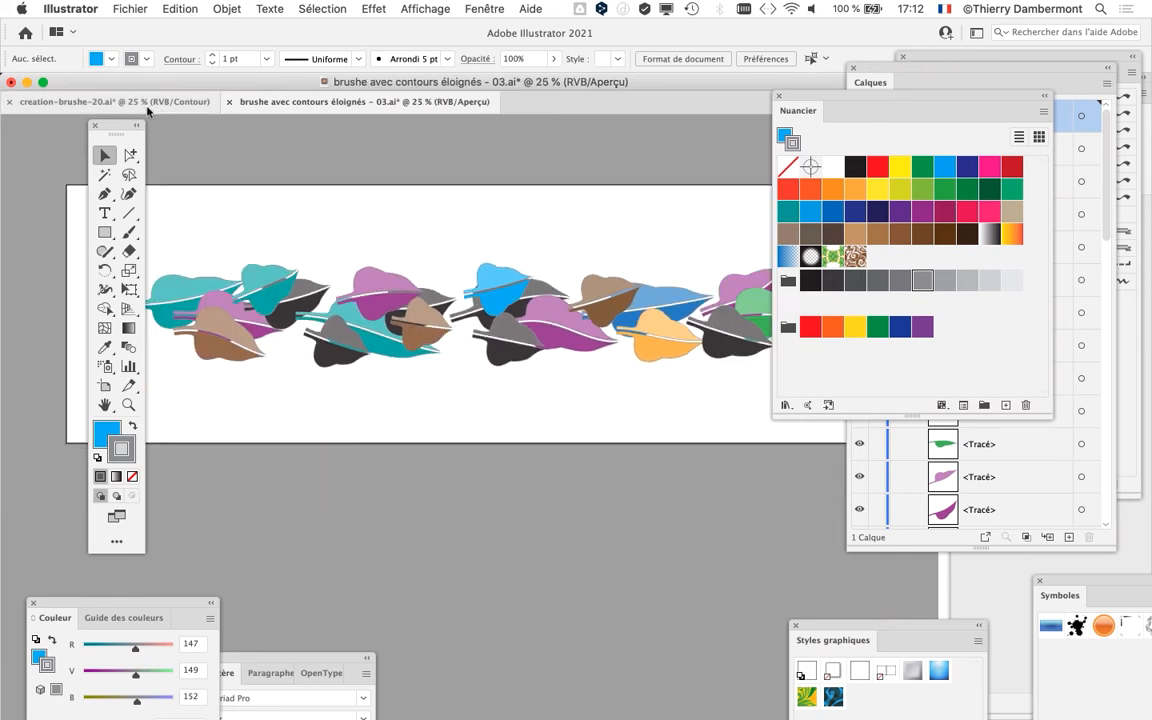
left_click_drag(118, 125, 20, 135)
left_click_drag(390, 313, 421, 307)
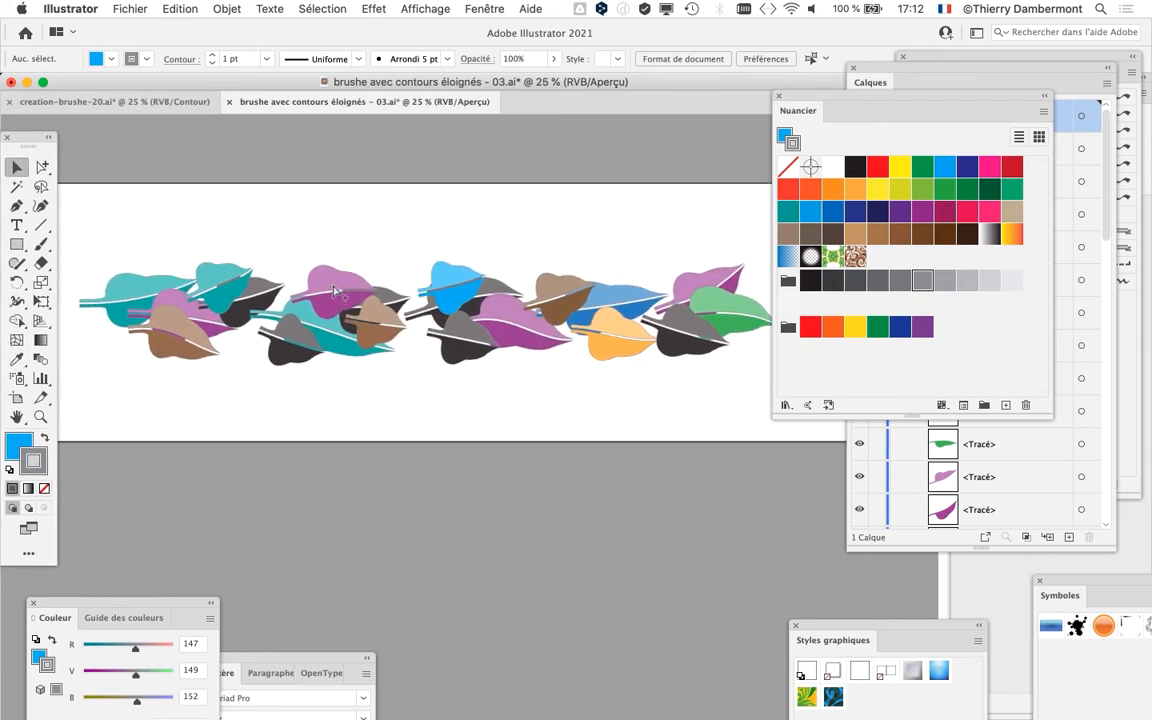
key("super+a")
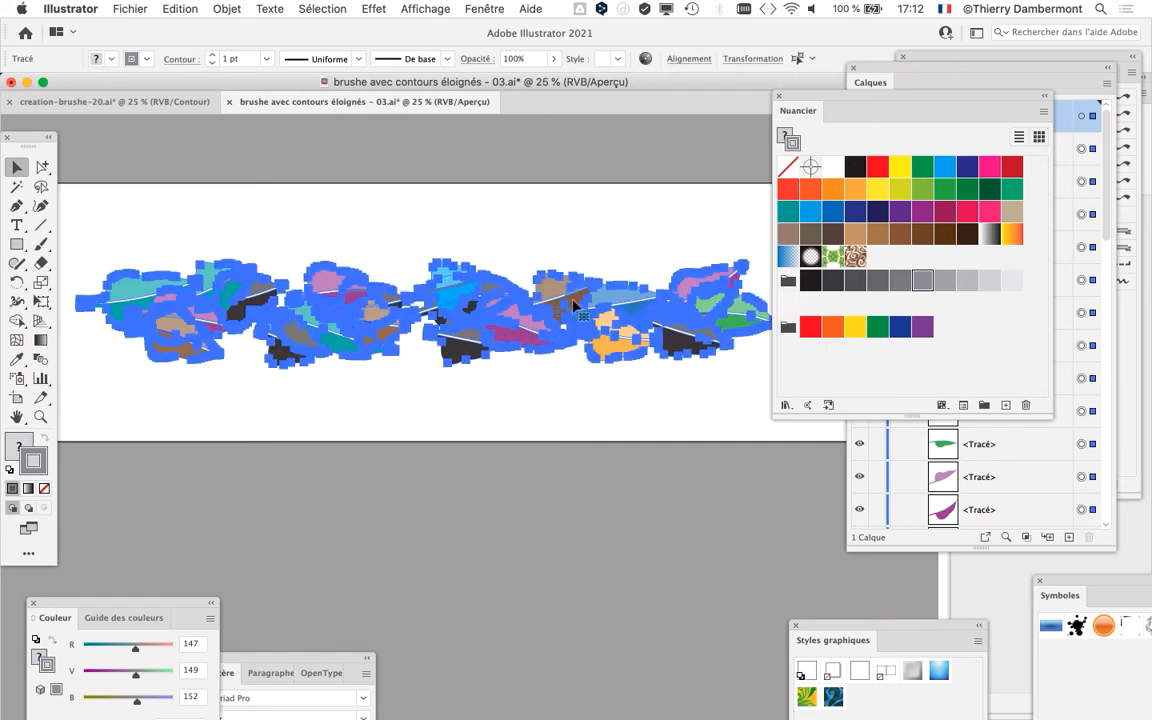
left_click_drag(822, 103, 482, 448)
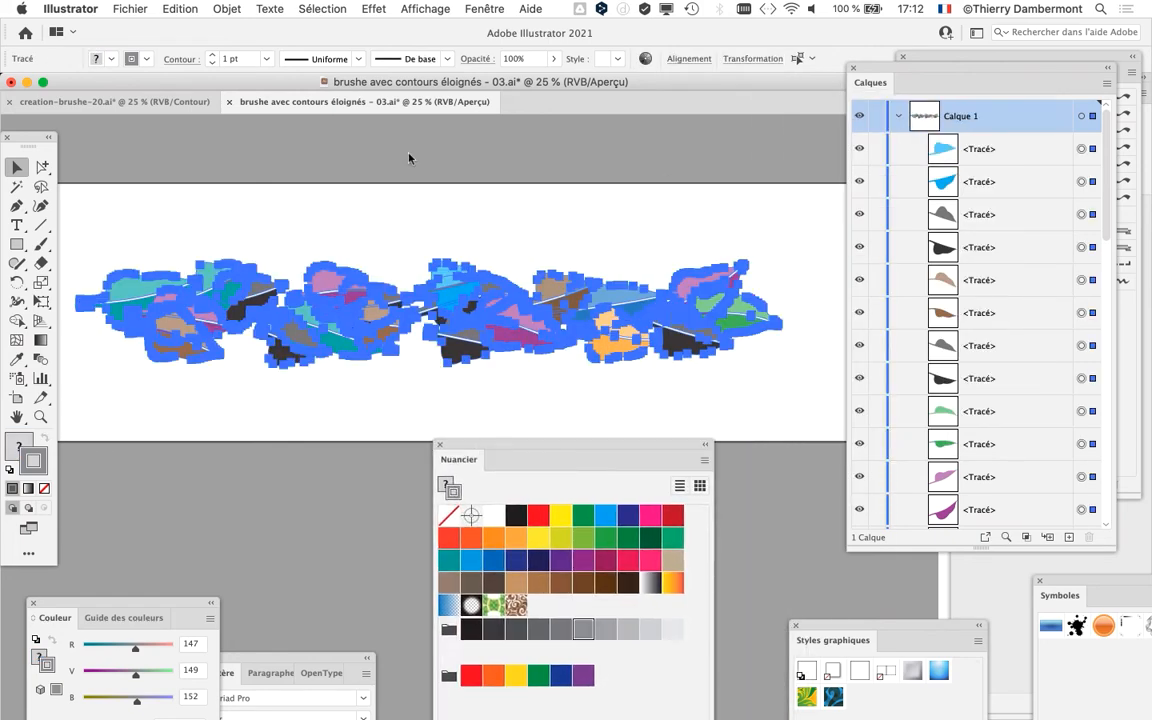
Open the Stroke panel and set the stroke weight of all selected leaves to 7 pt
key("super+equal")
key("super+equal")
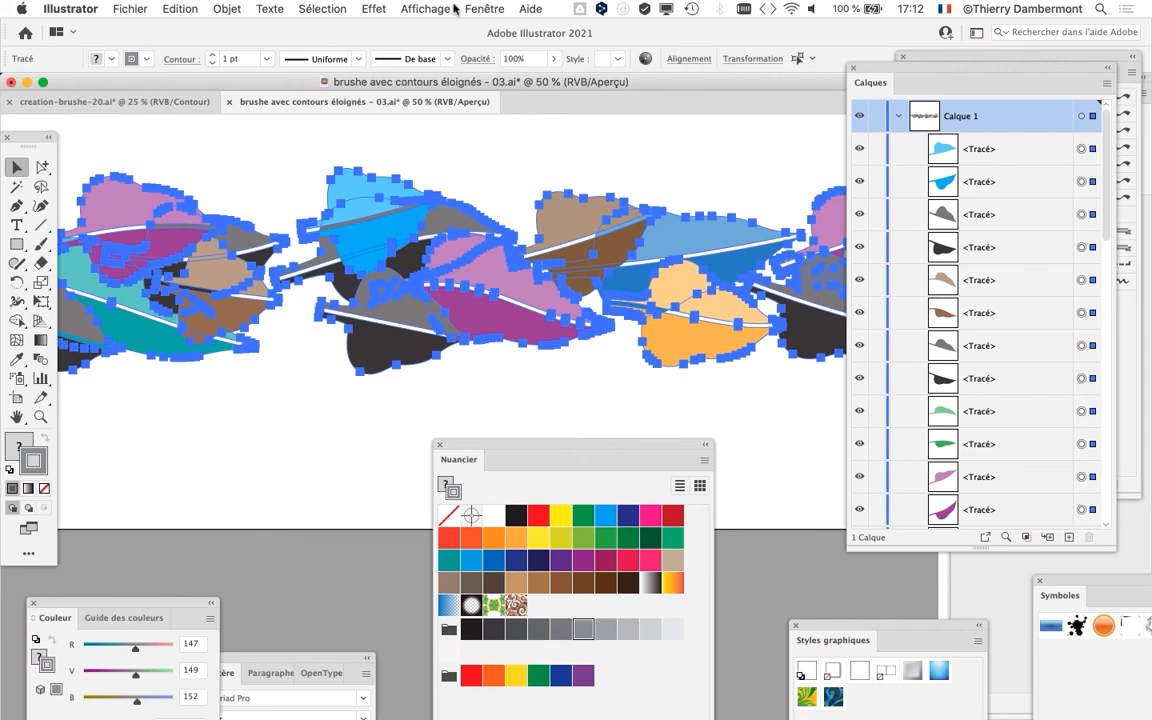
left_click(484, 8)
left_click(505, 325)
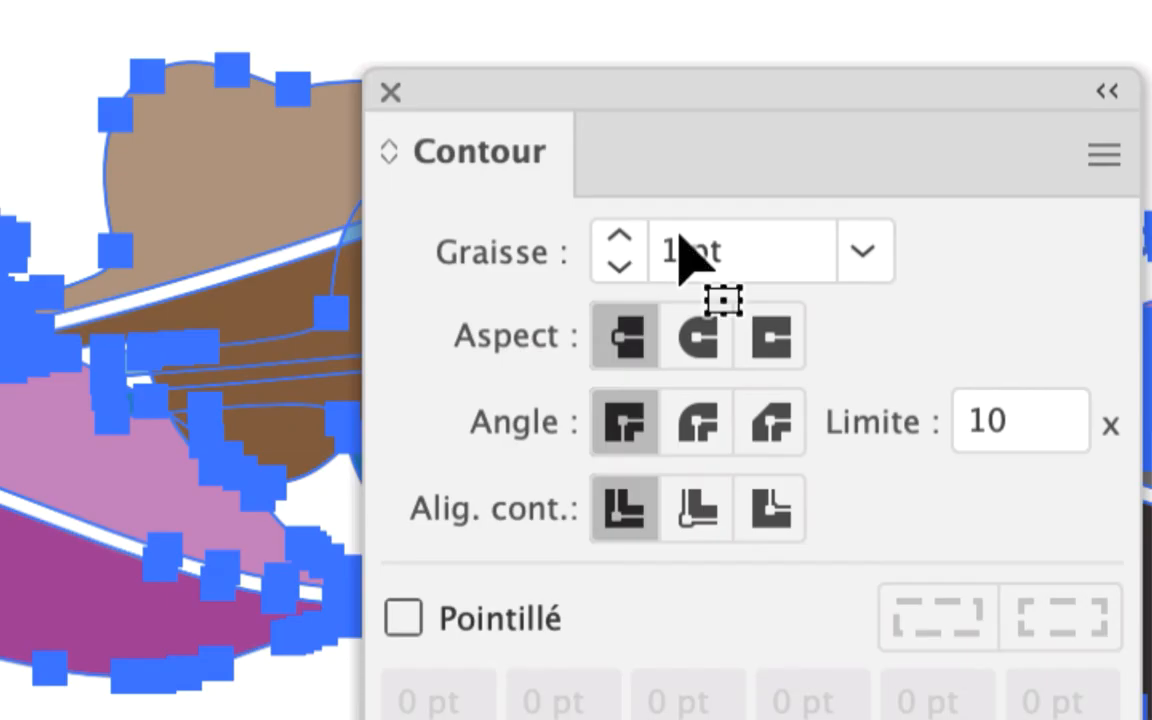
left_click(665, 235)
left_click(665, 235)
left_click(665, 235)
left_click(668, 236)
left_click(668, 236)
left_click(668, 236)
left_click(668, 236)
left_click(668, 236)
left_click(662, 267)
left_click(662, 267)
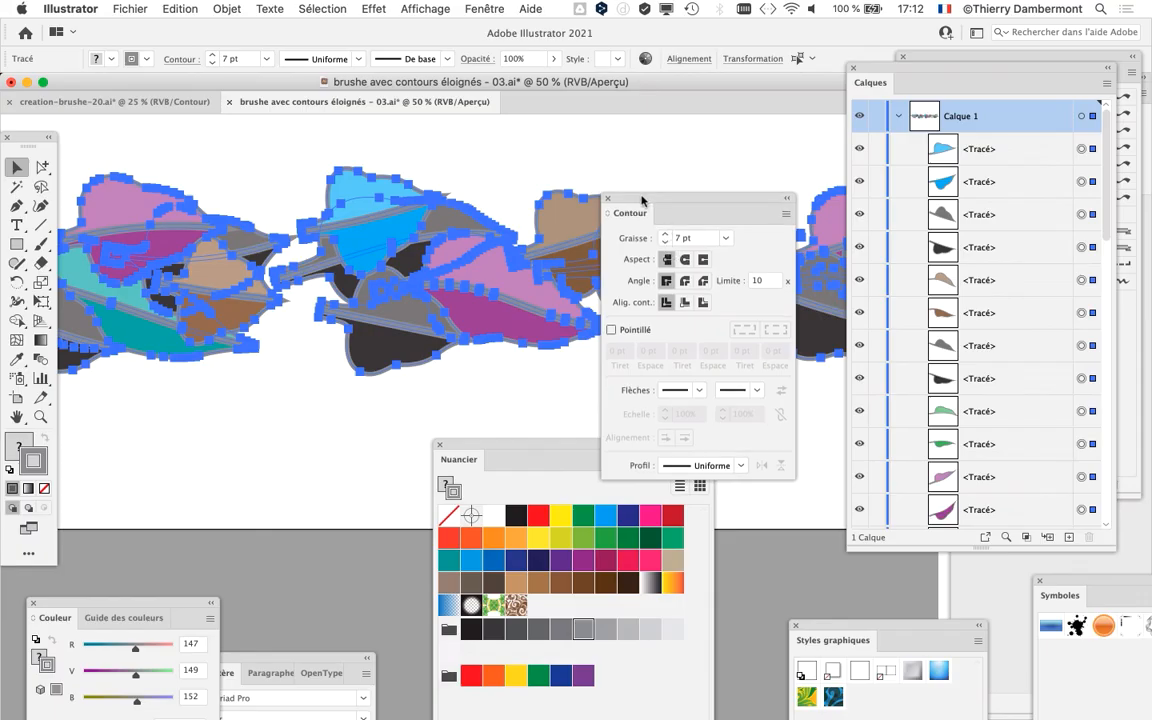
Recolour the leaves' stroke with the lighter grey swatch (R 188, V 190, B 192) and rearrange the Swatches and Stroke panels
left_click_drag(642, 201, 778, 143)
left_click_drag(540, 446, 545, 148)
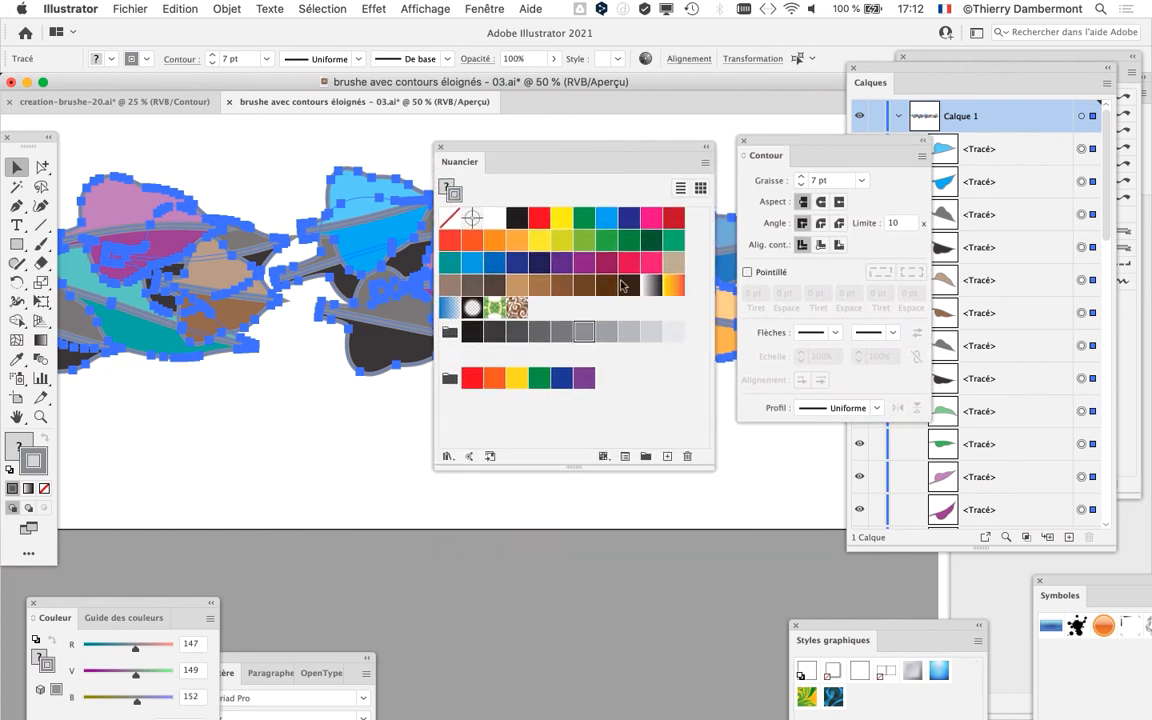
left_click(629, 333)
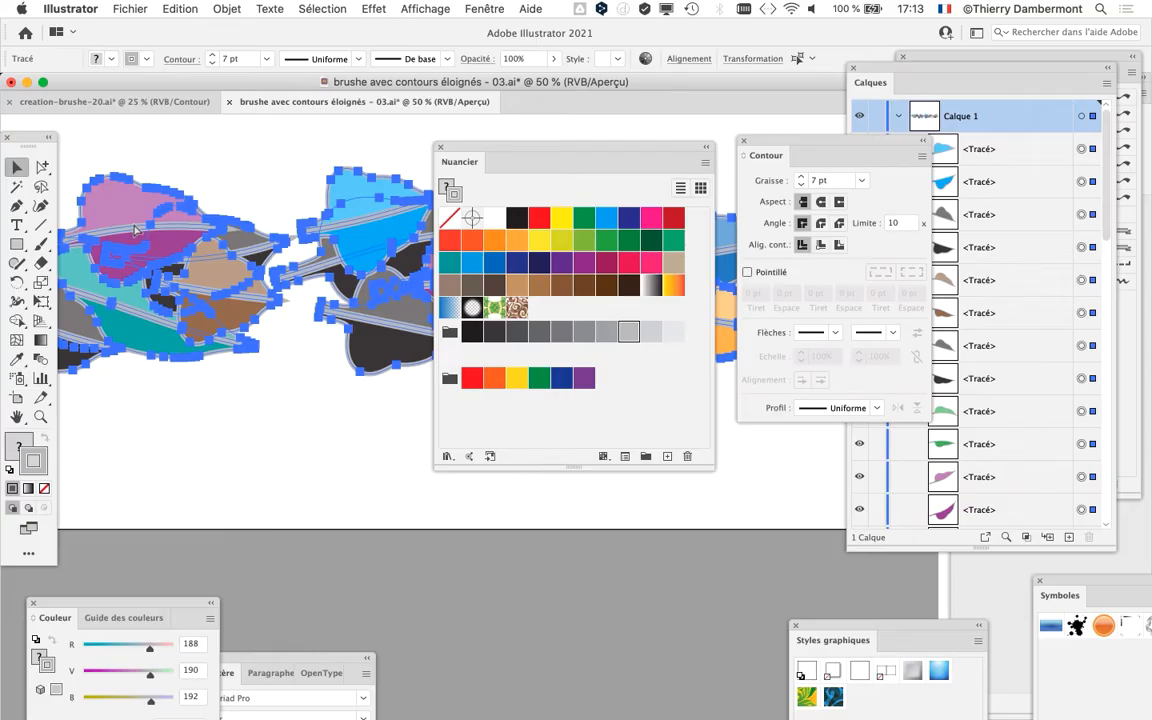
left_click_drag(601, 162, 402, 424)
left_click_drag(778, 141, 637, 138)
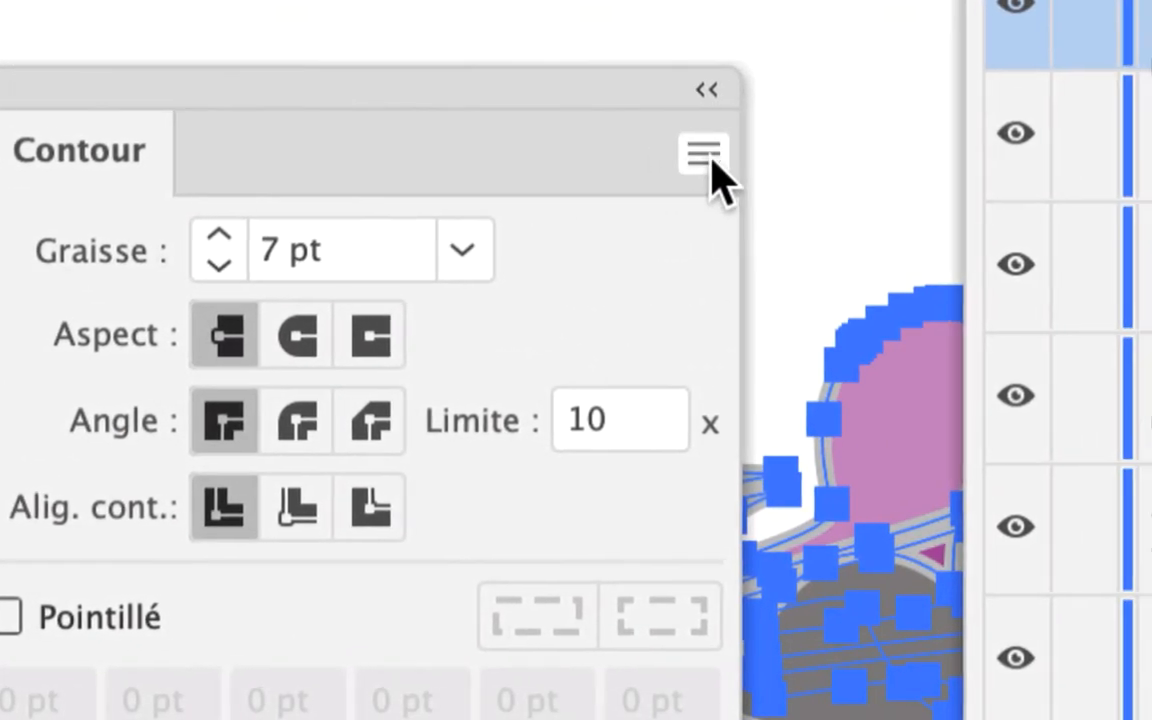
Reduce the Stroke panel to its weight setting and show its full options again
left_click(708, 162)
left_click(721, 160)
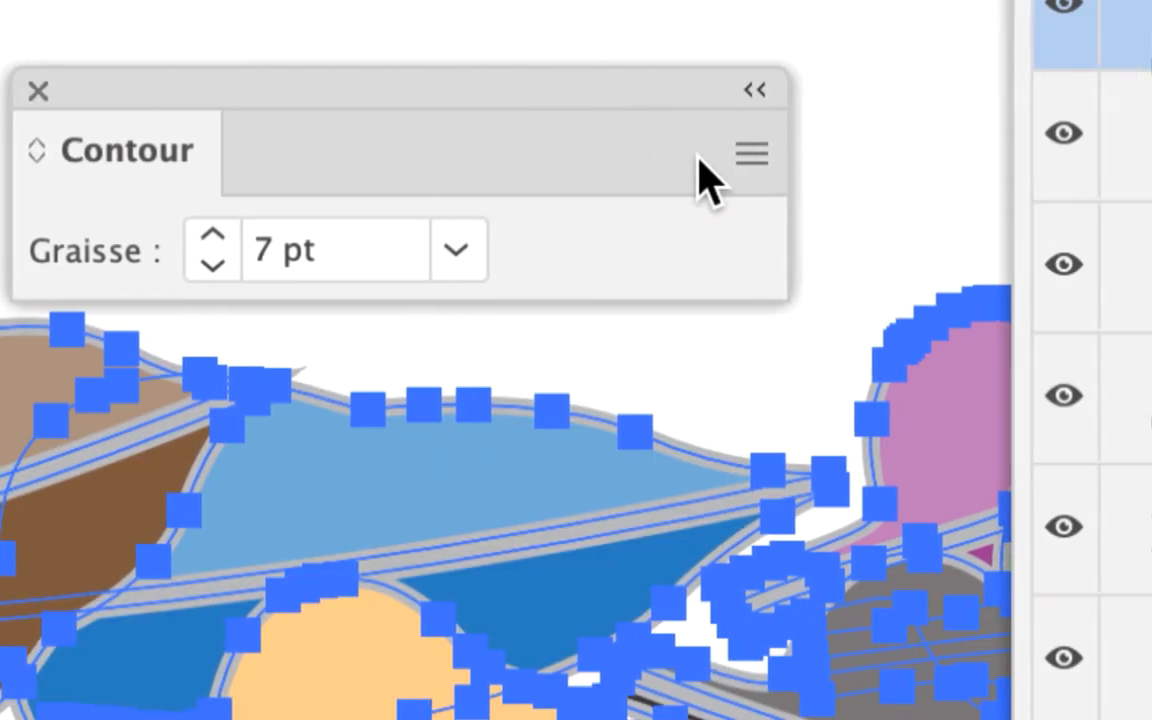
left_click(648, 157)
left_click(868, 168)
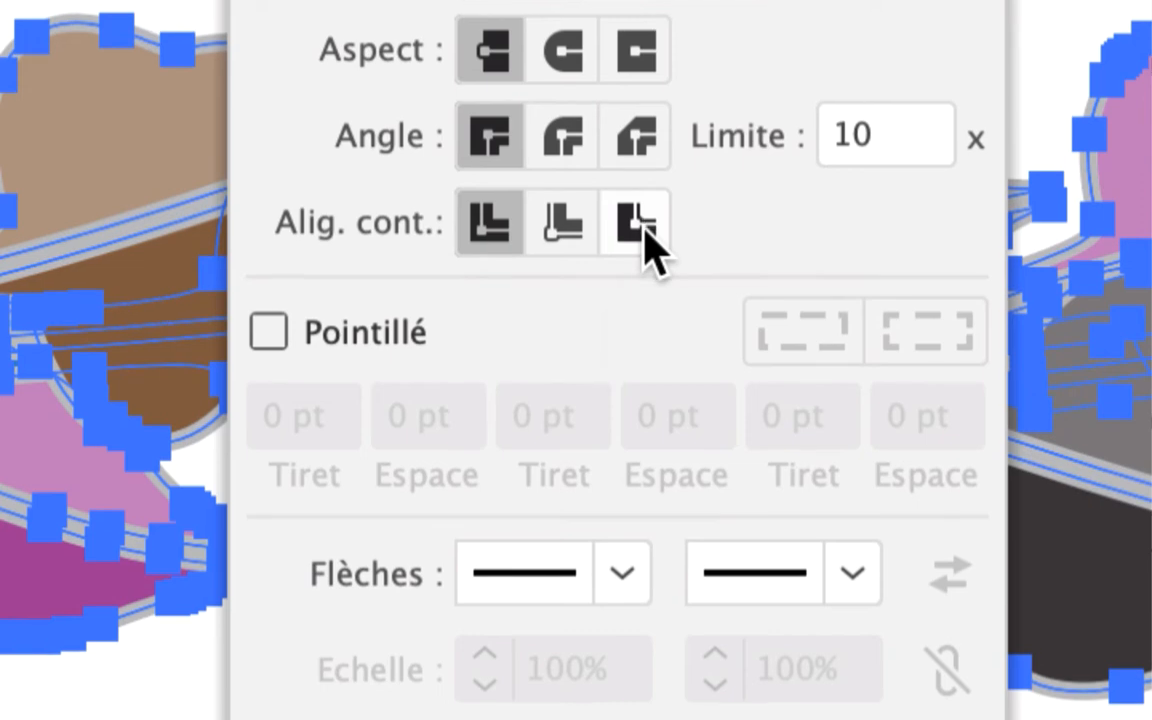
Compare the stroke alignment options, align the leaves' stroke to the outside, and move the Stroke panel below the garland
left_click(645, 226)
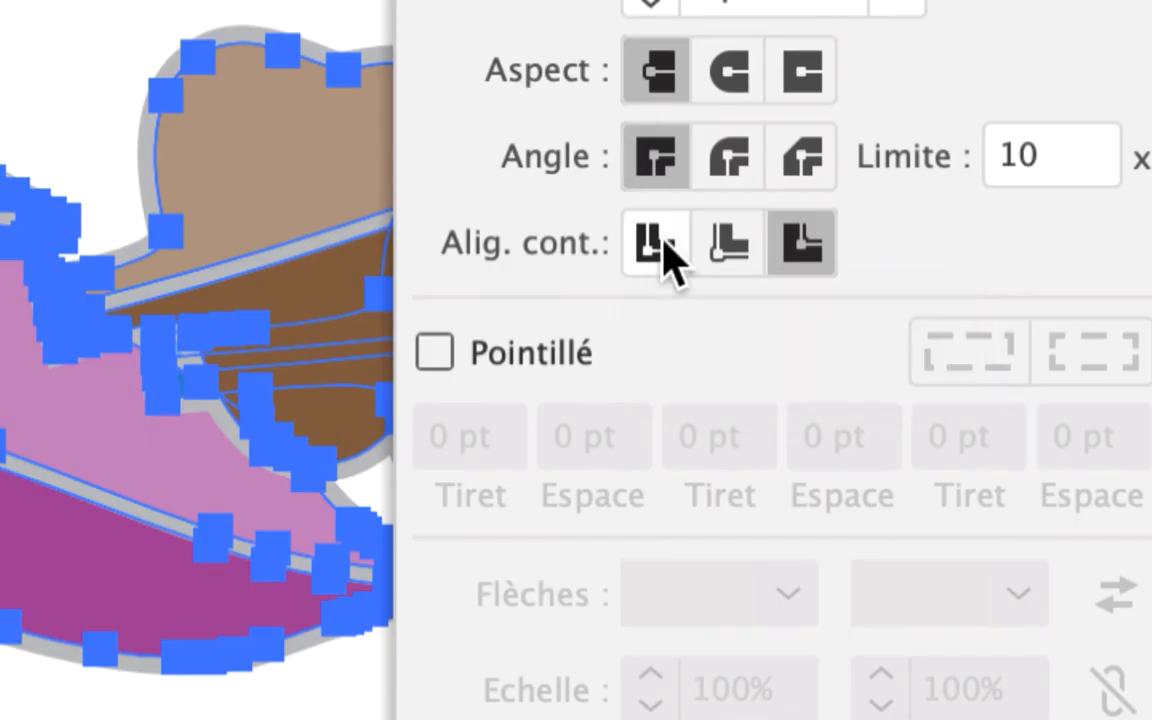
left_click(660, 245)
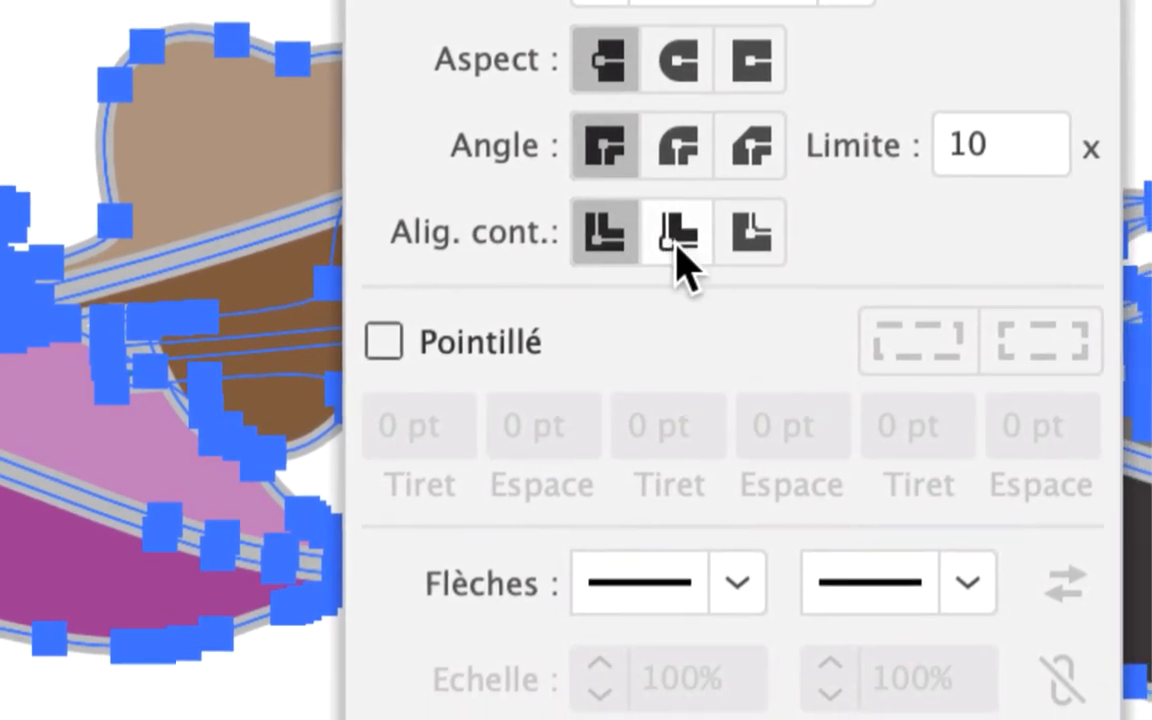
left_click(684, 252)
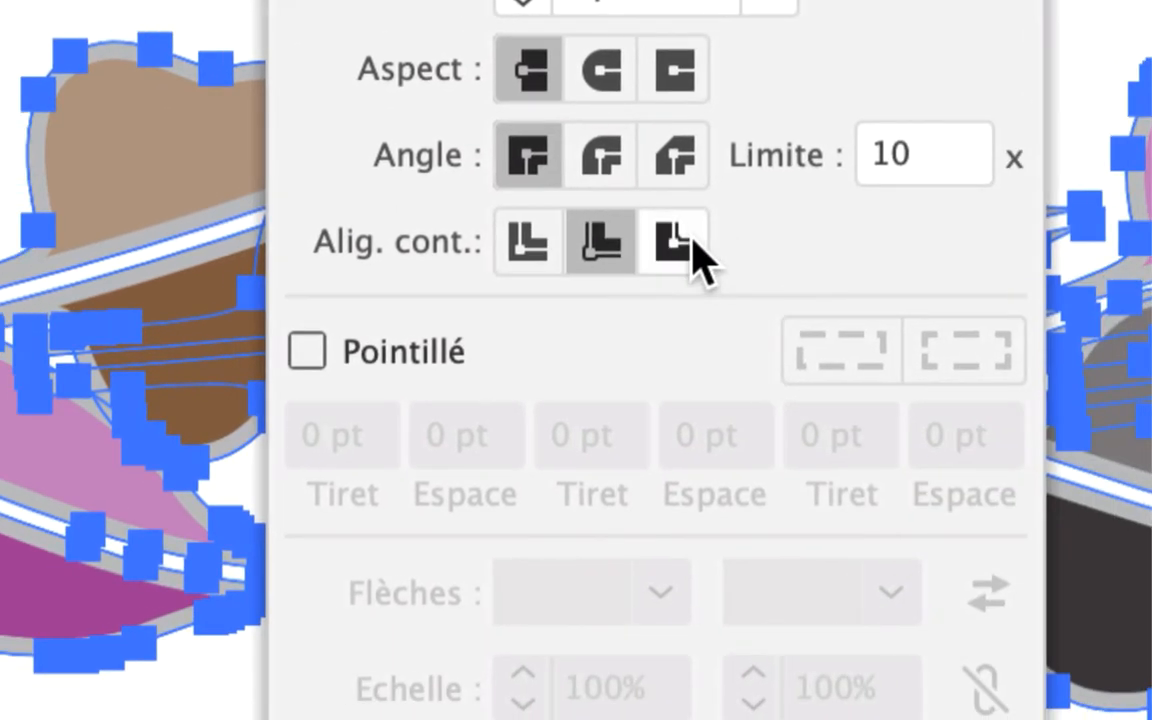
left_click(690, 242)
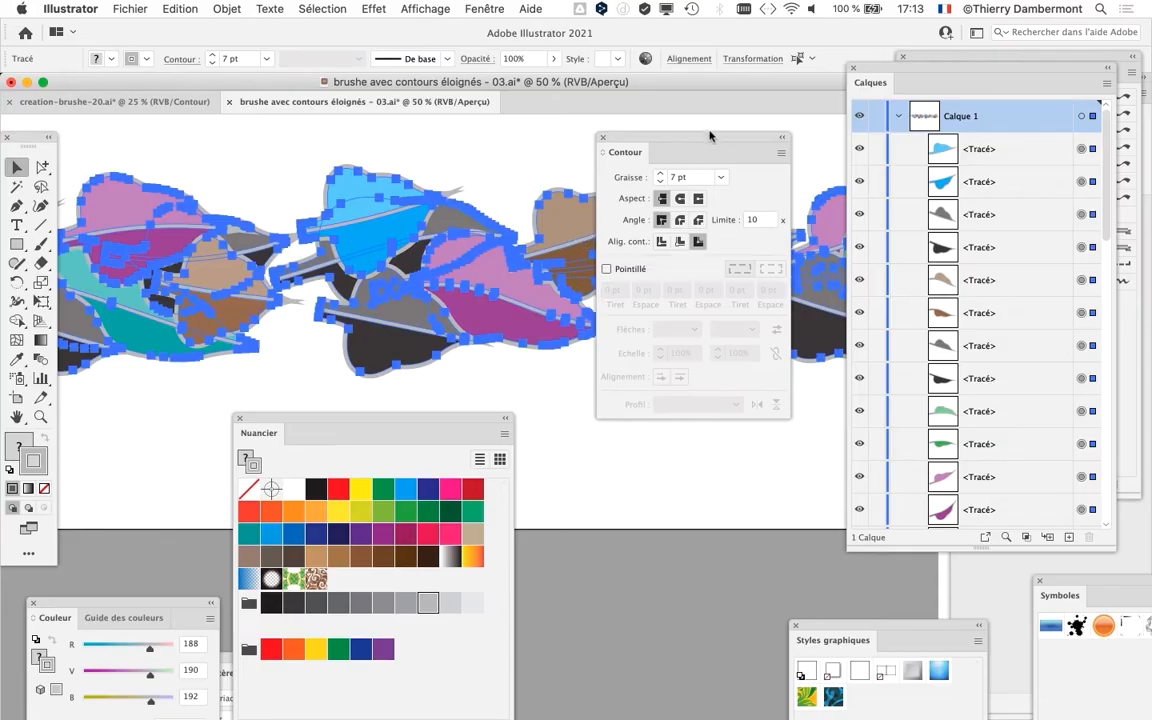
left_click_drag(710, 135, 710, 416)
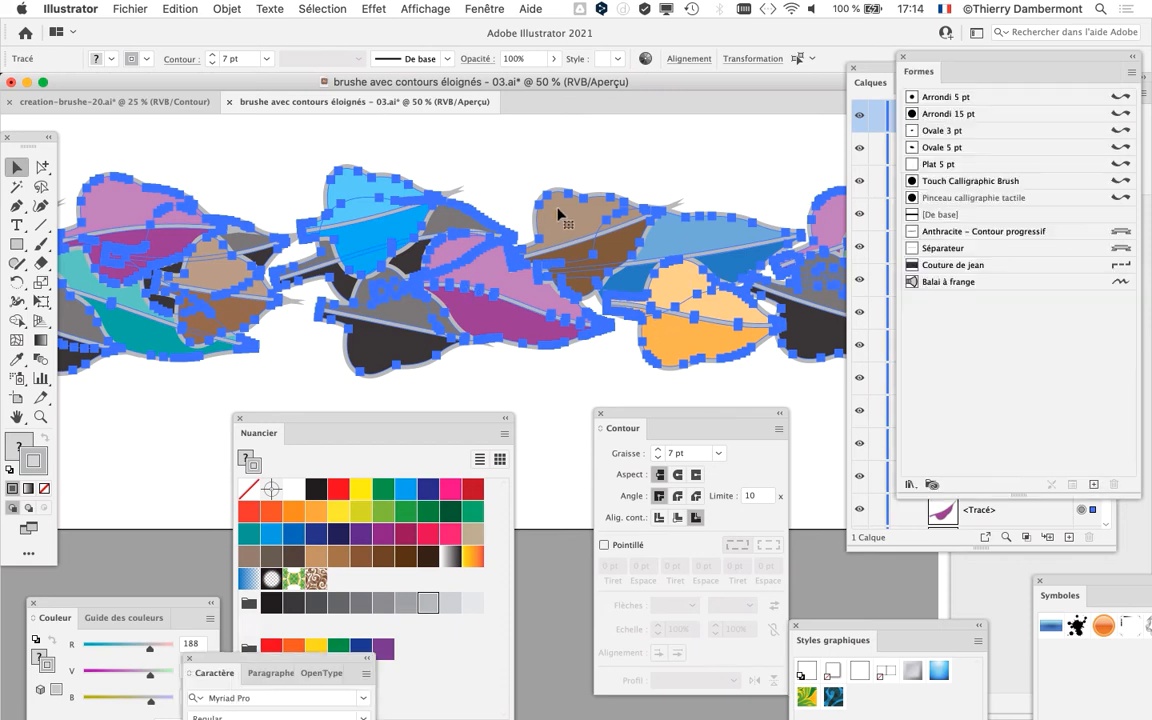
Examine the offset leaf outlines in creation-brushe-20.ai in preview mode, and return to the brushe avec contours éloignés - 03.ai document
left_click(97, 99)
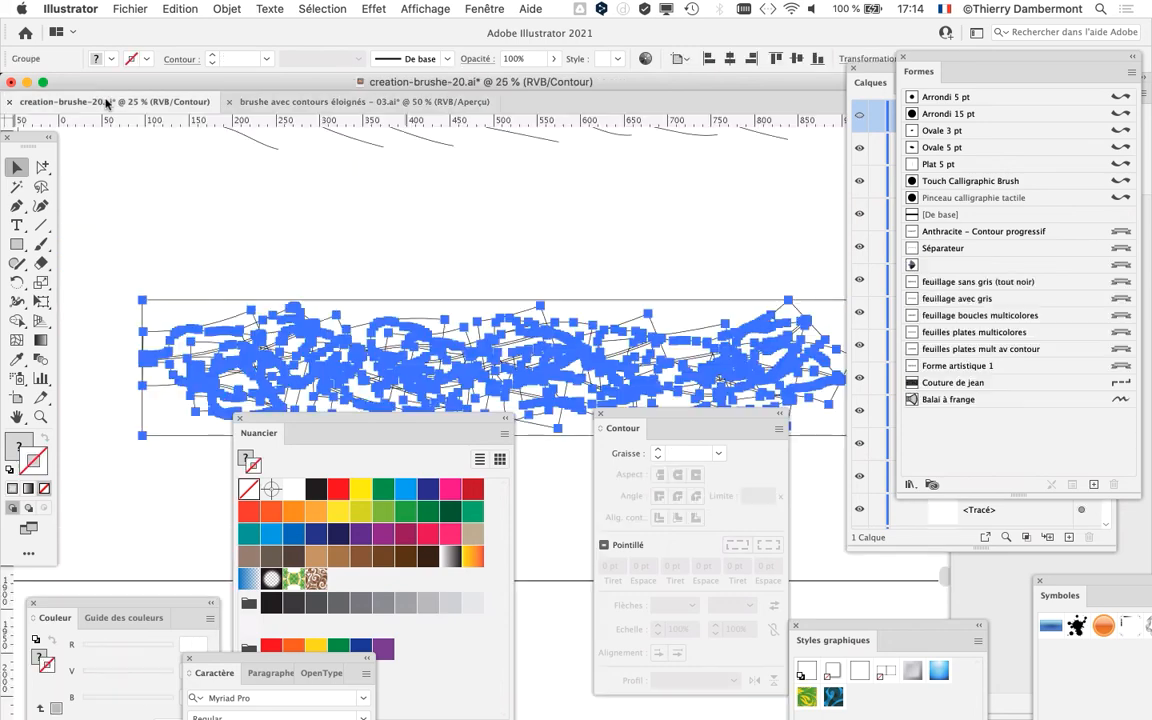
key("super+y")
mouse_move(540, 275)
left_mouse_down()
mouse_move(527, 380)
mouse_move(538, 392)
left_mouse_up()
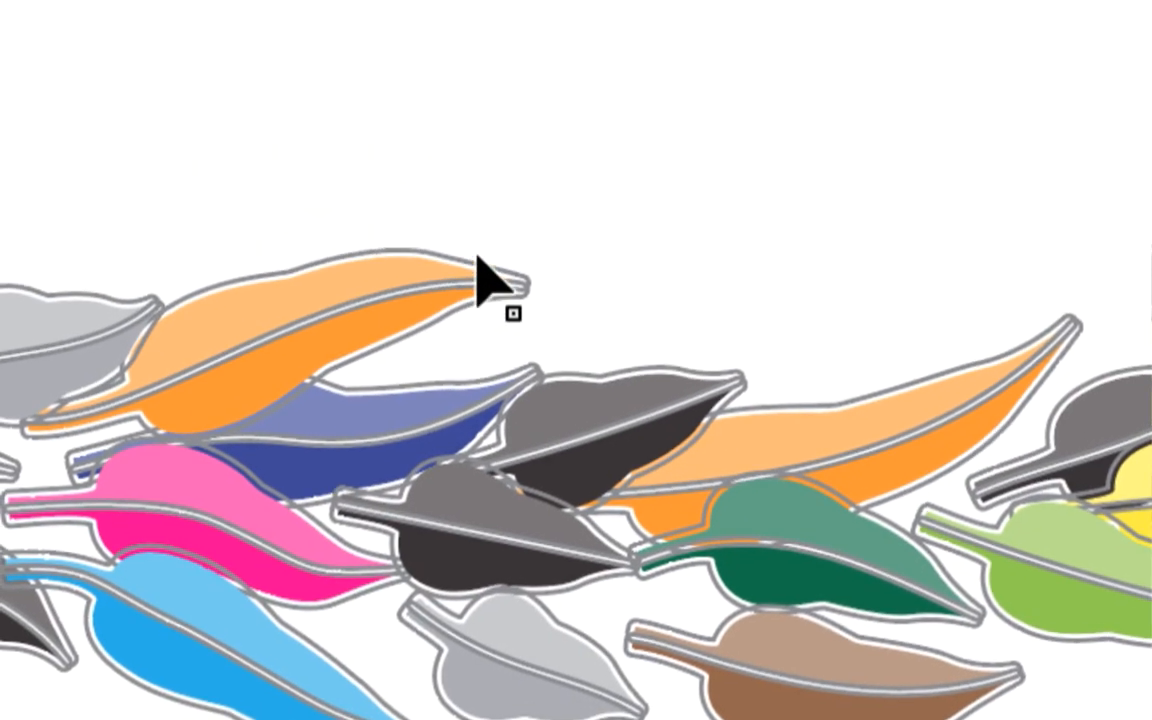
left_click_drag(465, 108, 478, 650)
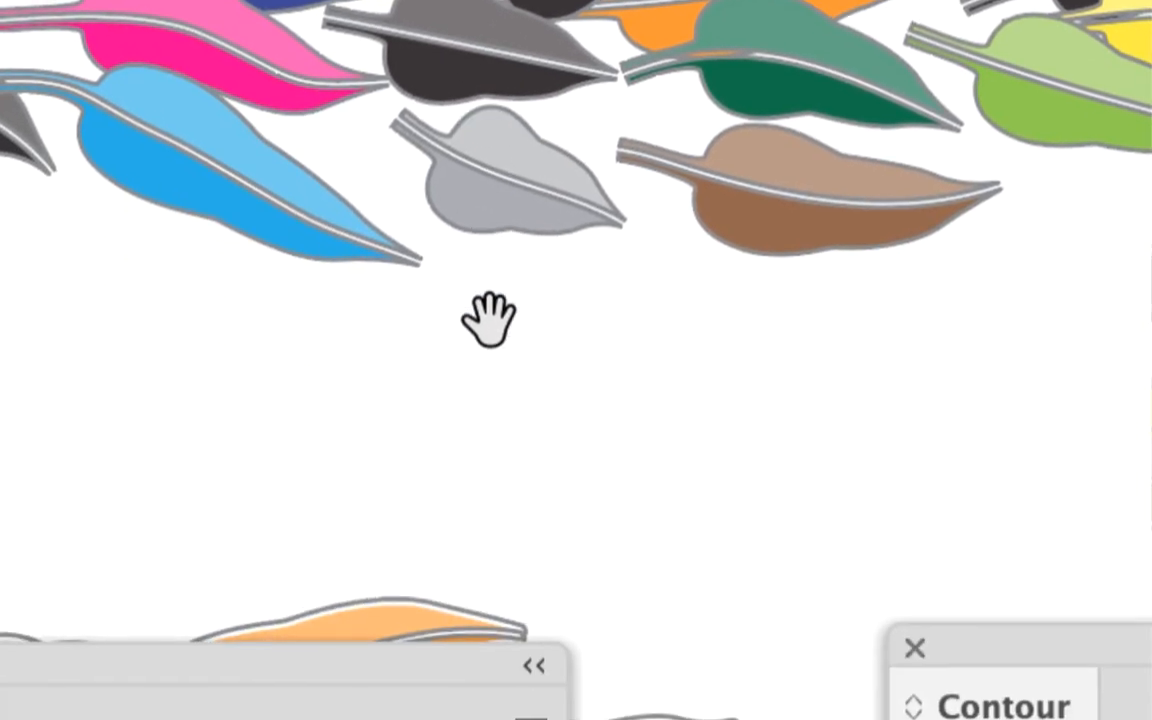
left_click_drag(453, 388, 508, 243)
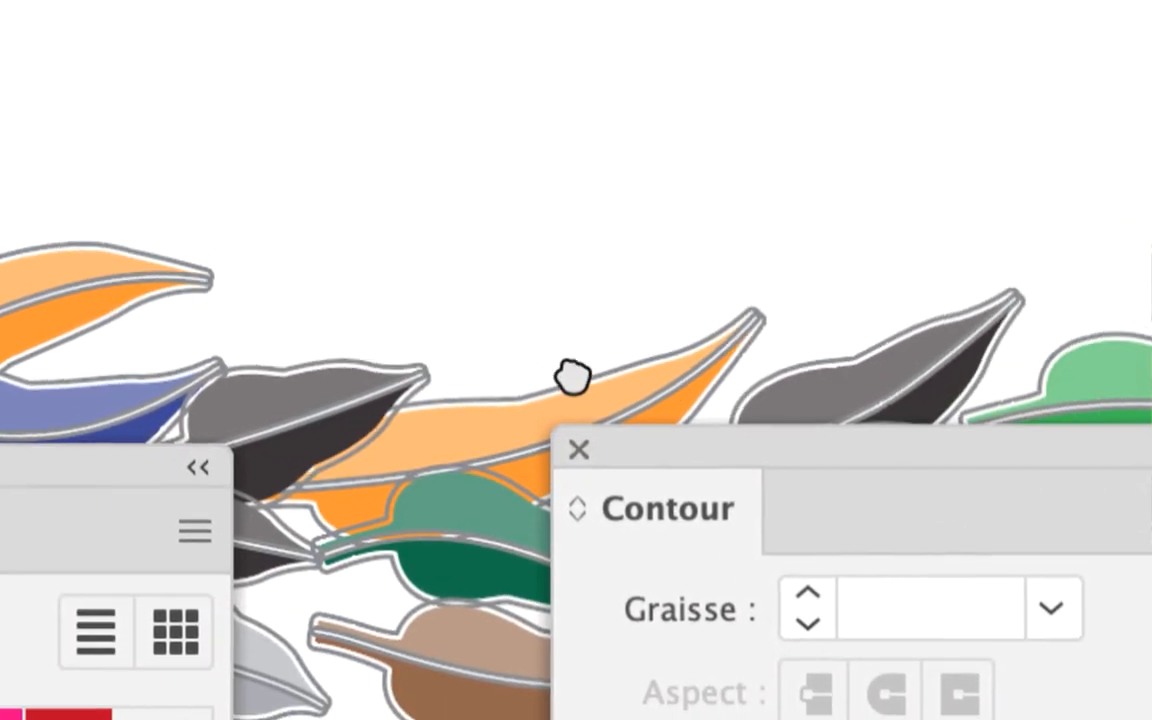
left_click_drag(572, 377, 568, 187)
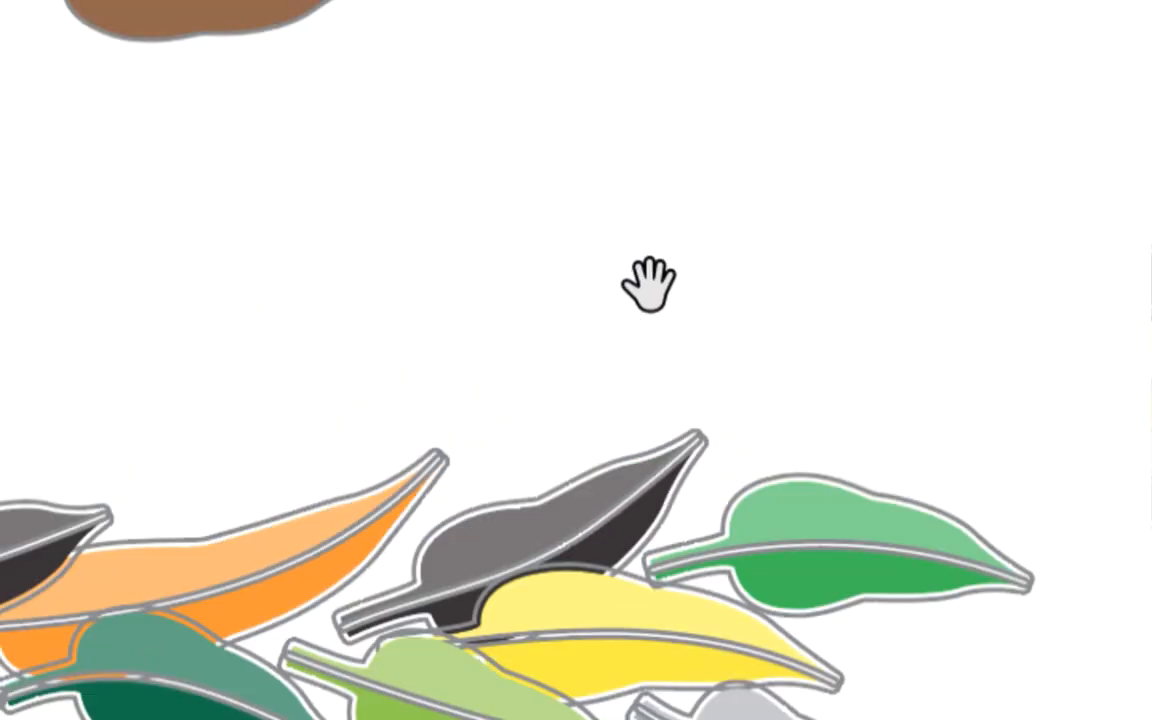
left_click_drag(435, 28, 432, 192)
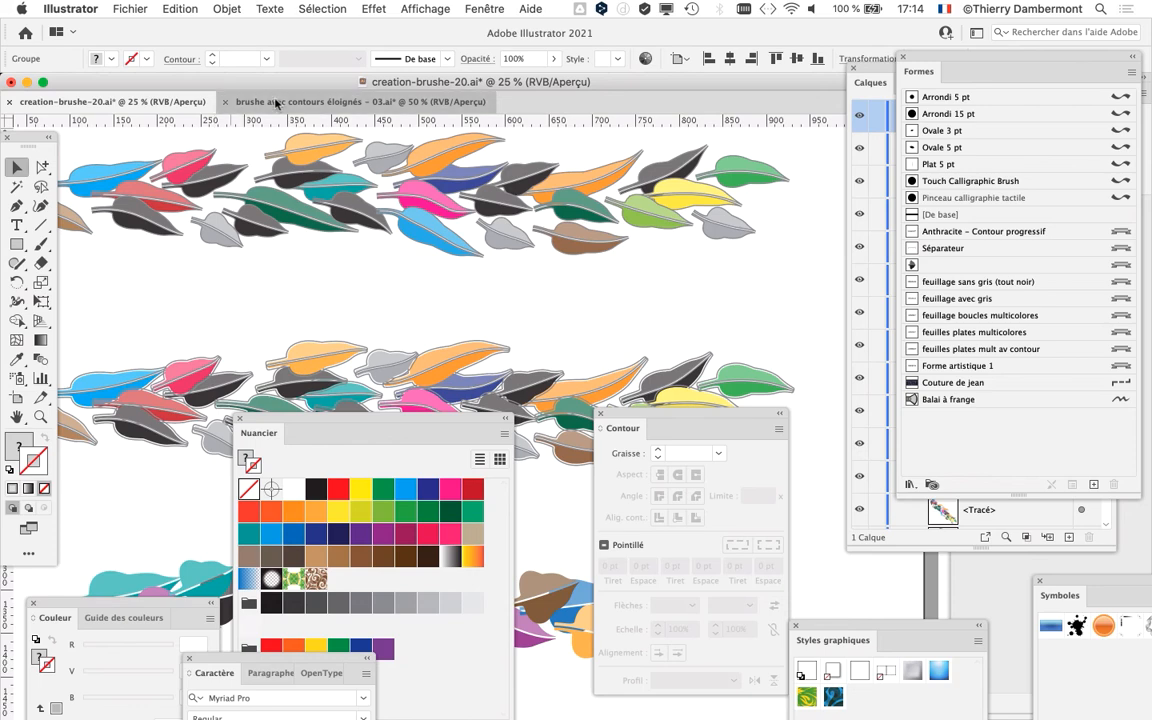
left_click(248, 100)
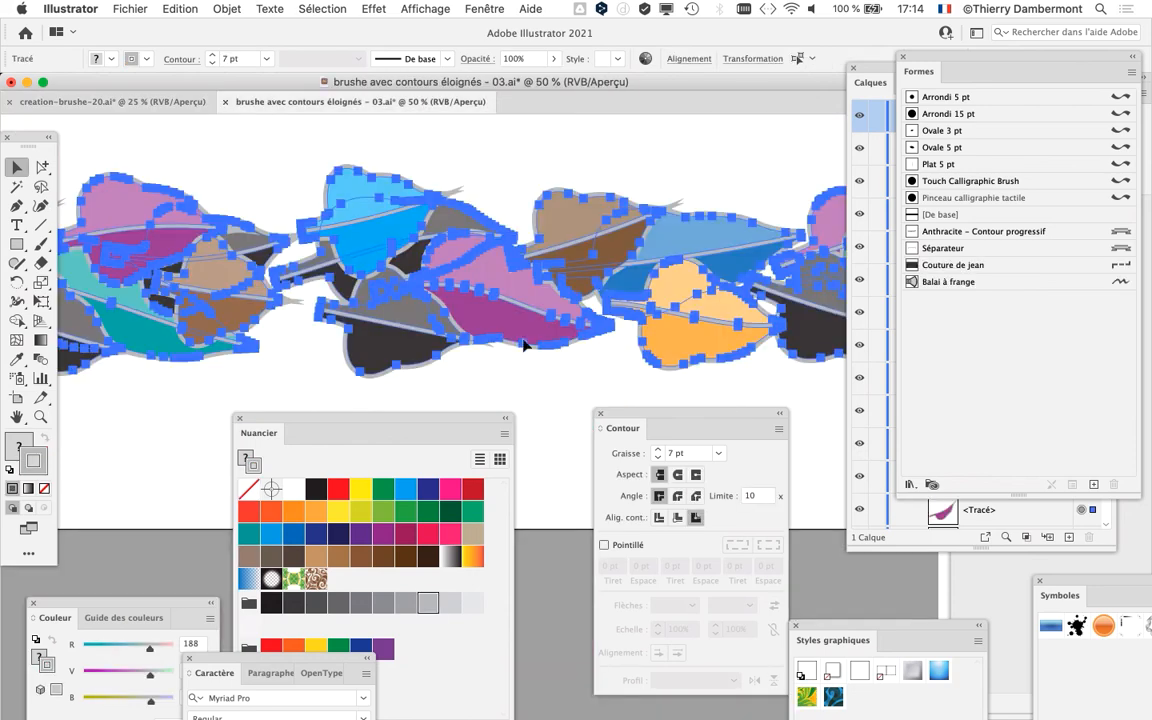
Move the Stroke panel further down, open the Appearance panel over the garland and make it wider
left_click_drag(653, 415, 632, 577)
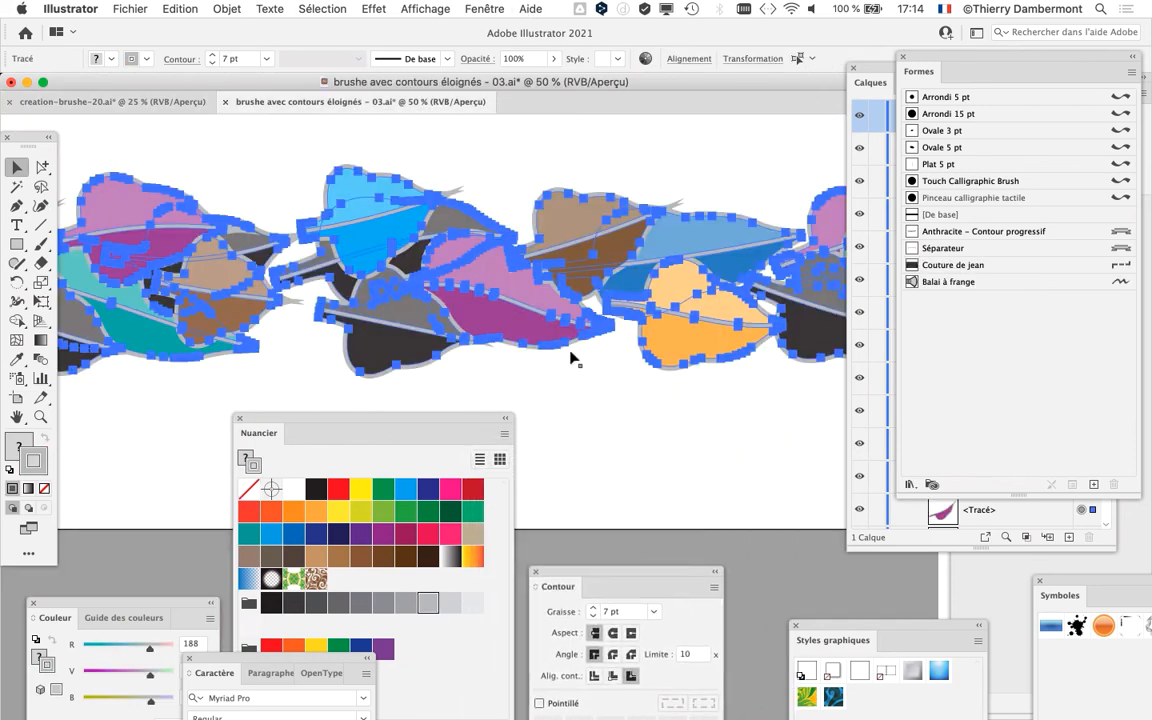
left_click(485, 9)
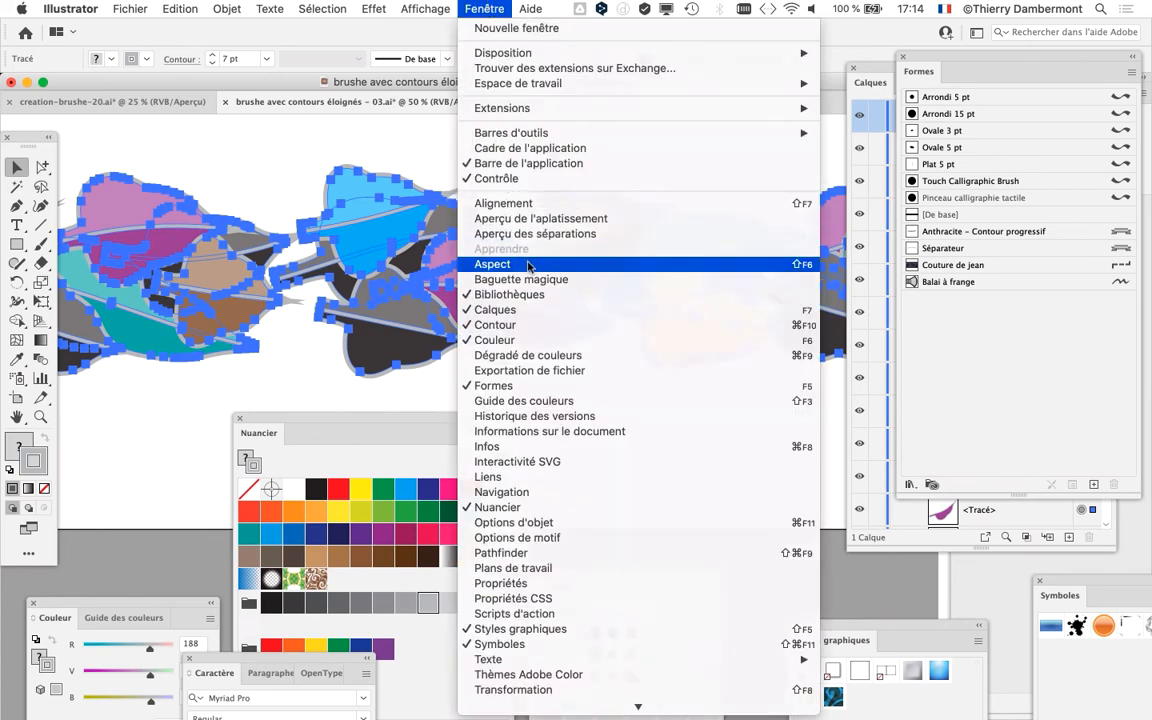
left_click(478, 245)
left_click_drag(893, 438, 631, 128)
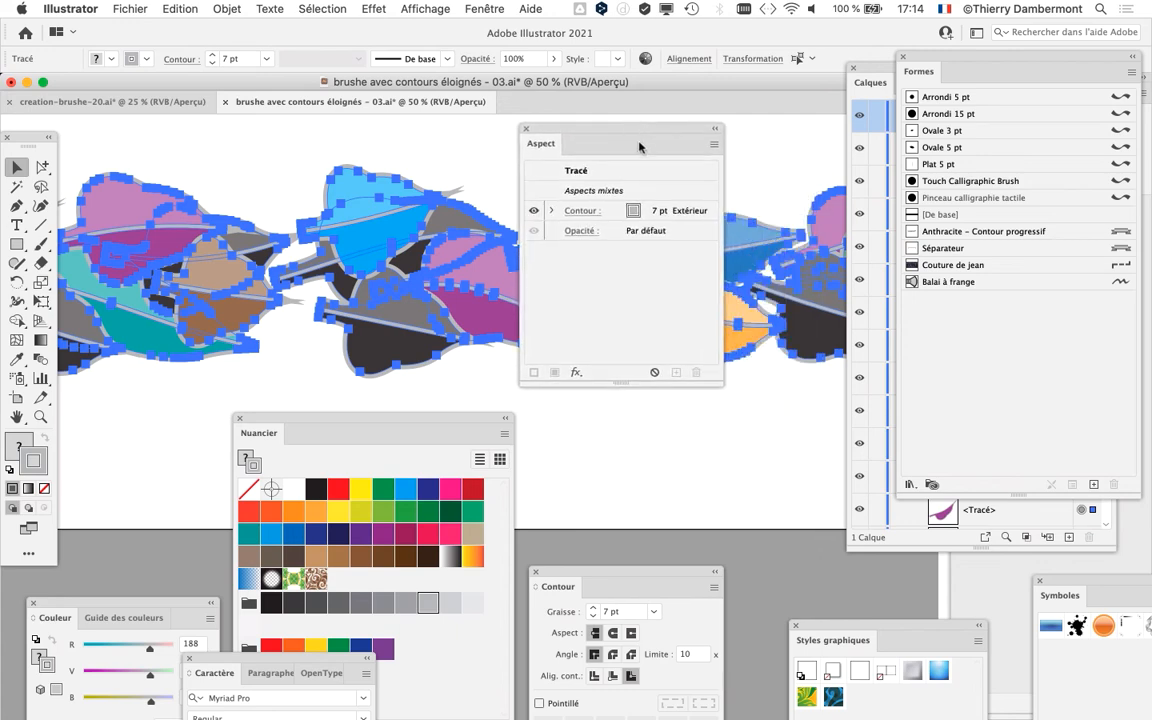
left_click_drag(719, 388, 838, 318)
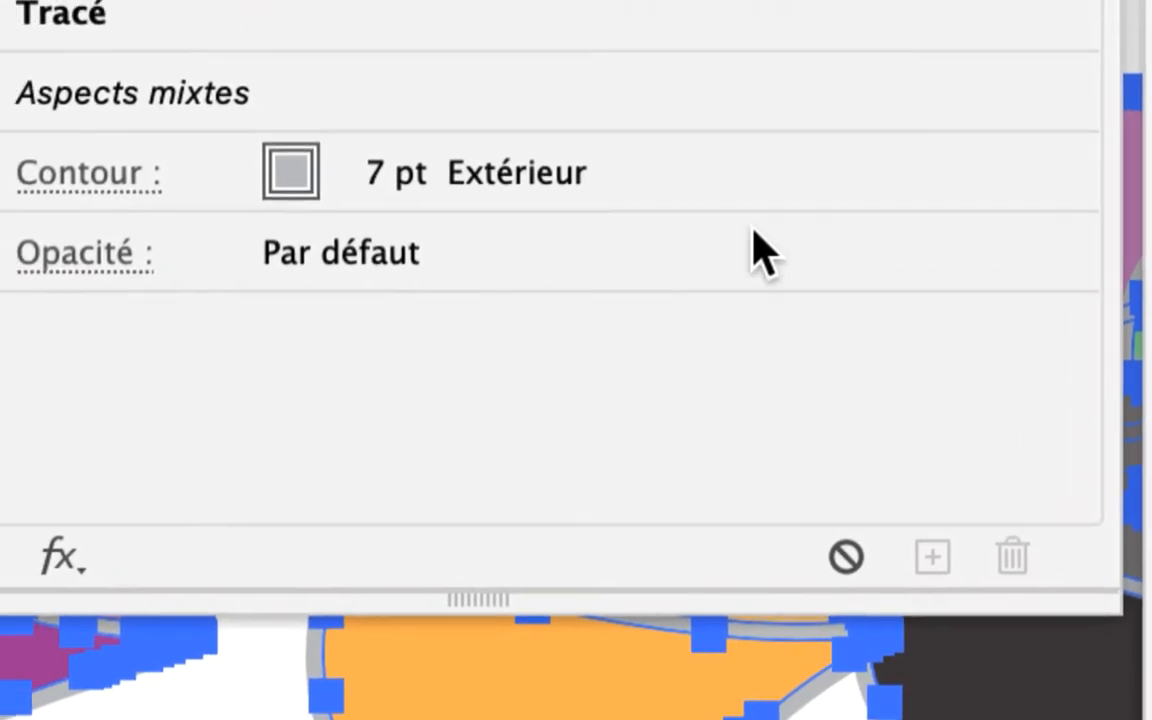
Add an Offset Path effect of 3.528 mm with rounded joins to the leaves' stroke and make the Appearance panel taller
left_click(745, 240)
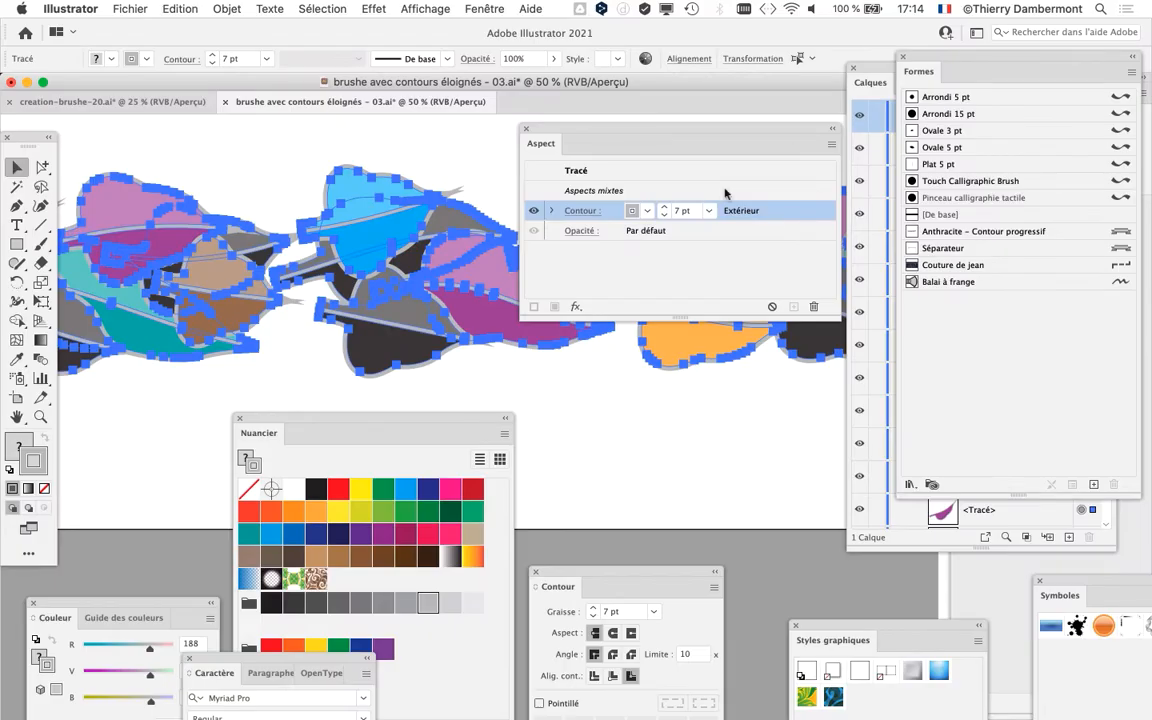
left_click(373, 8)
mouse_move(401, 217)
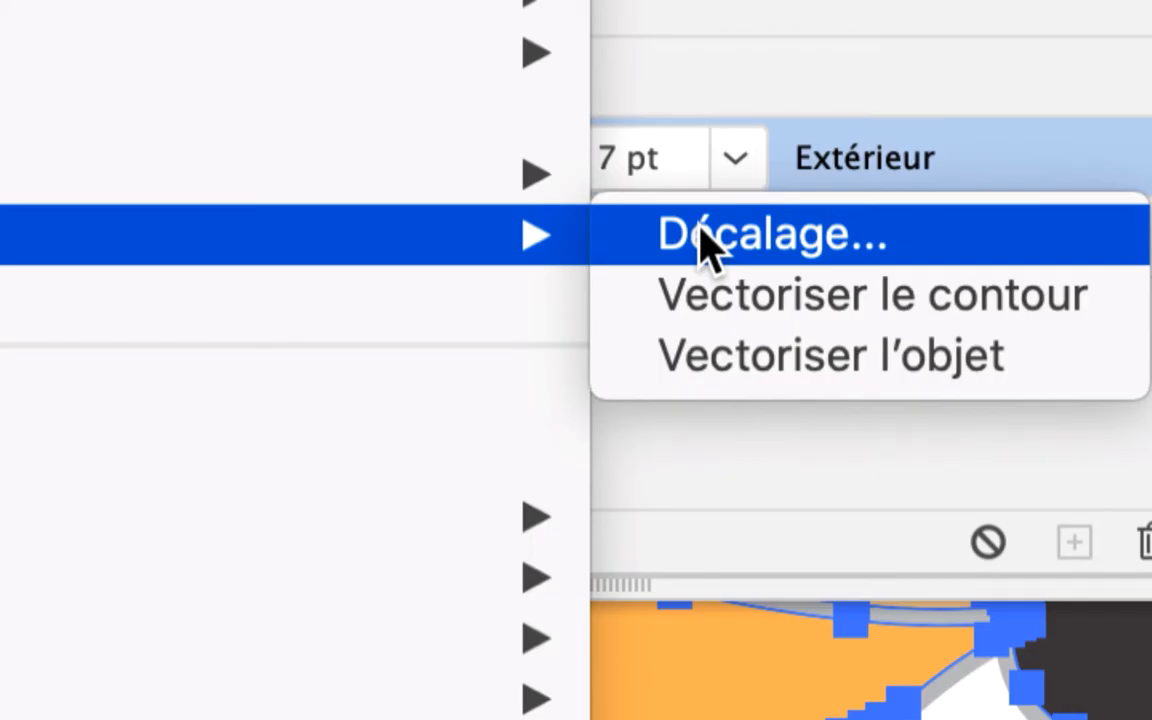
left_click(700, 229)
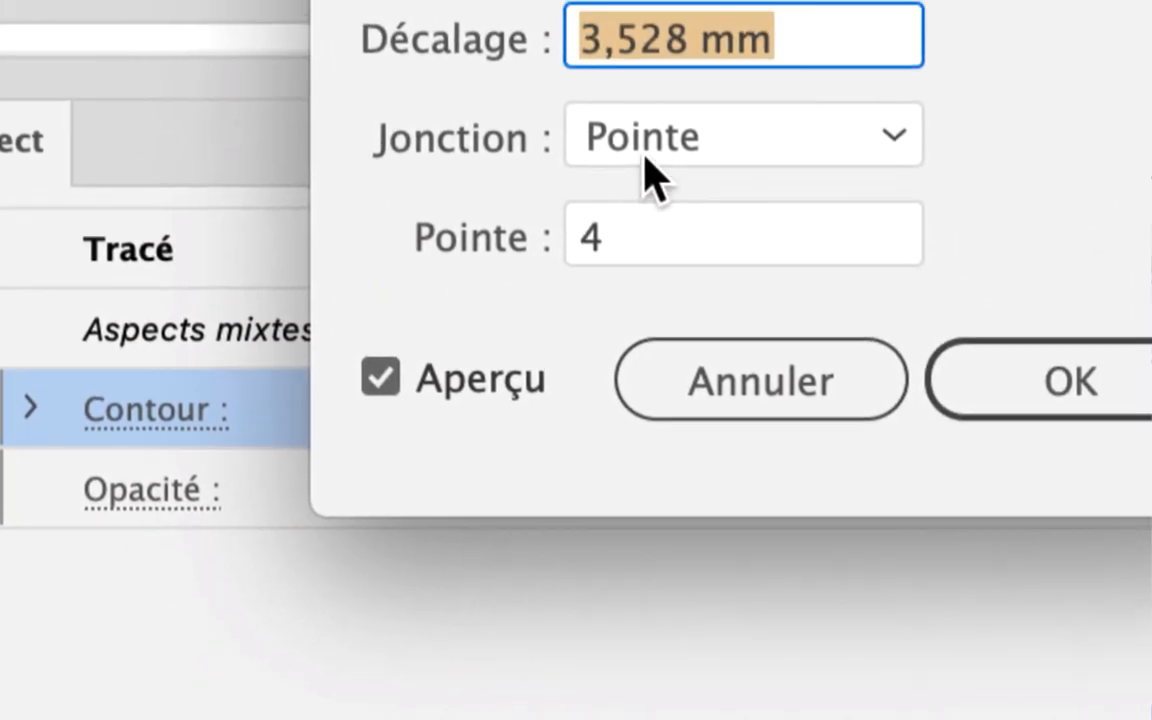
left_click(773, 58)
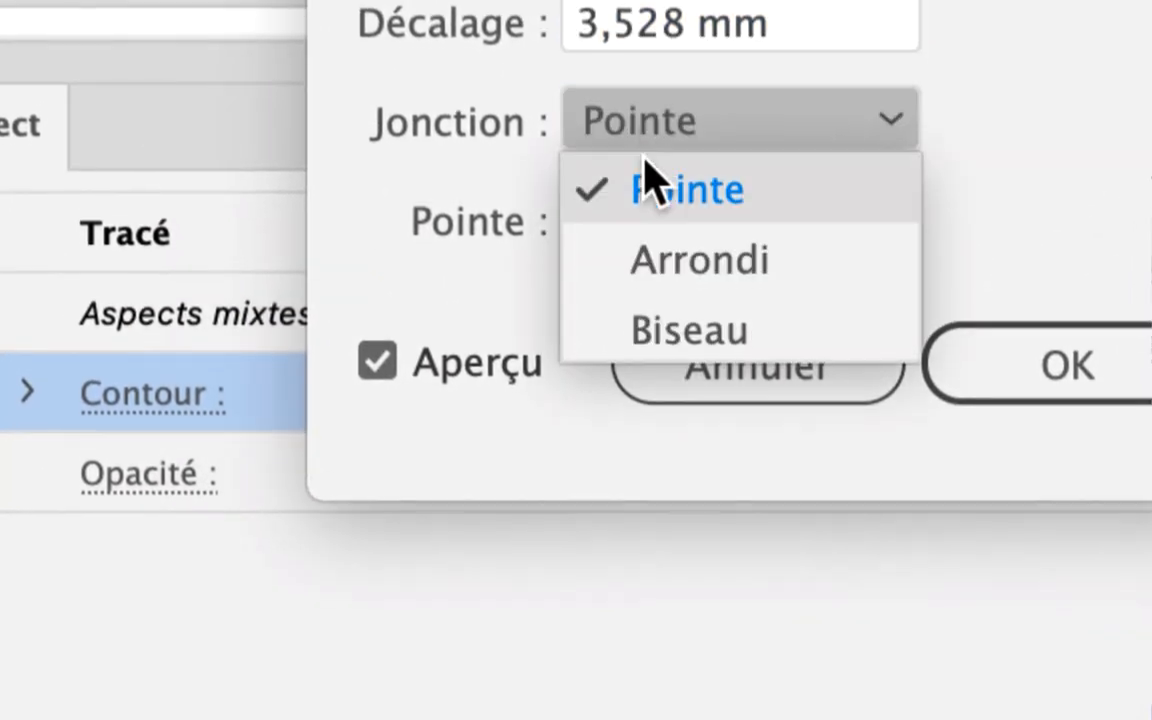
left_click(786, 160)
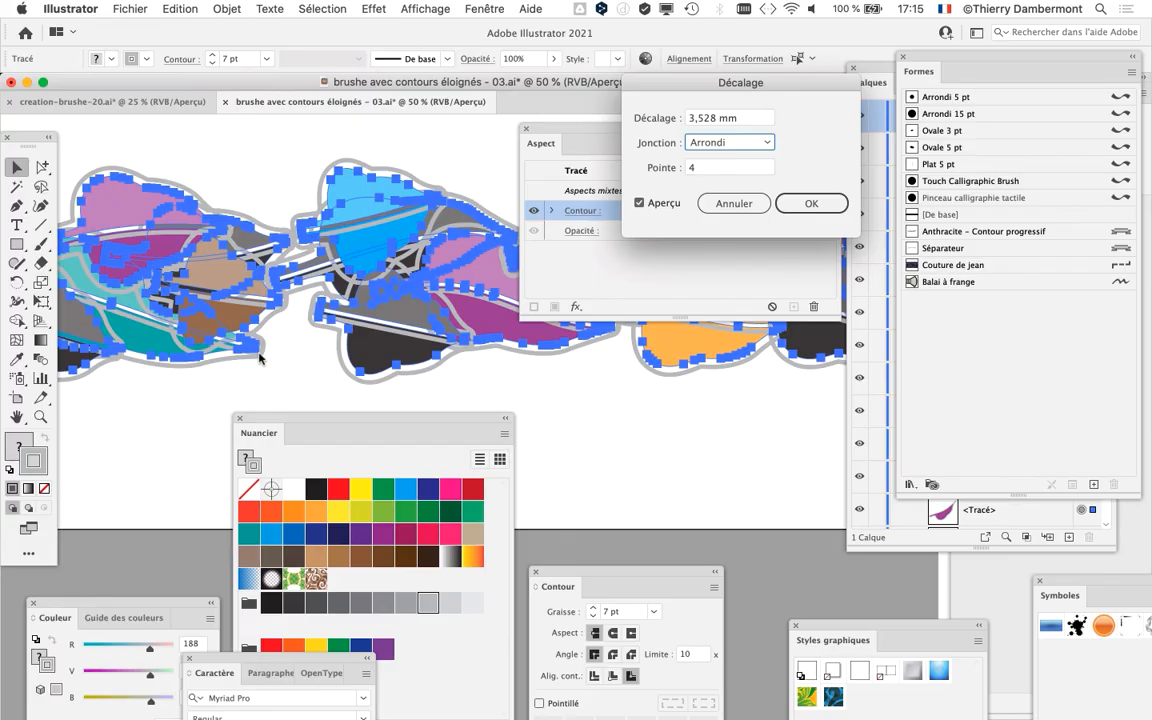
left_click(811, 204)
left_click_drag(834, 318, 783, 420)
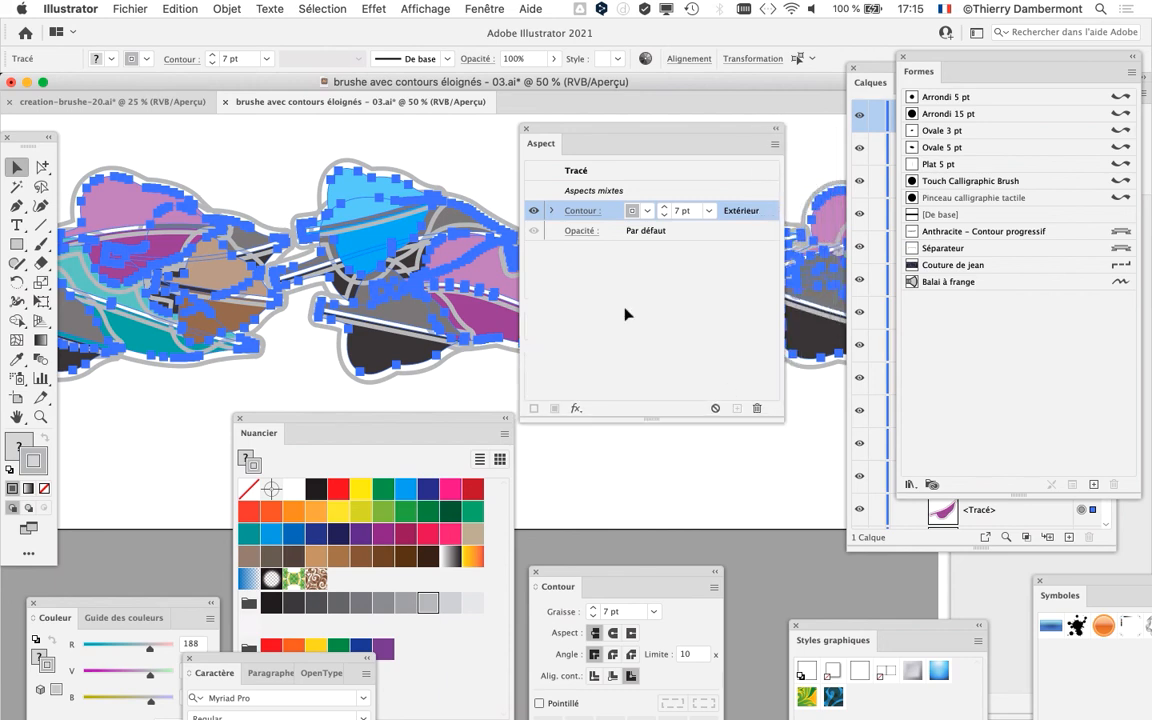
left_click(370, 8)
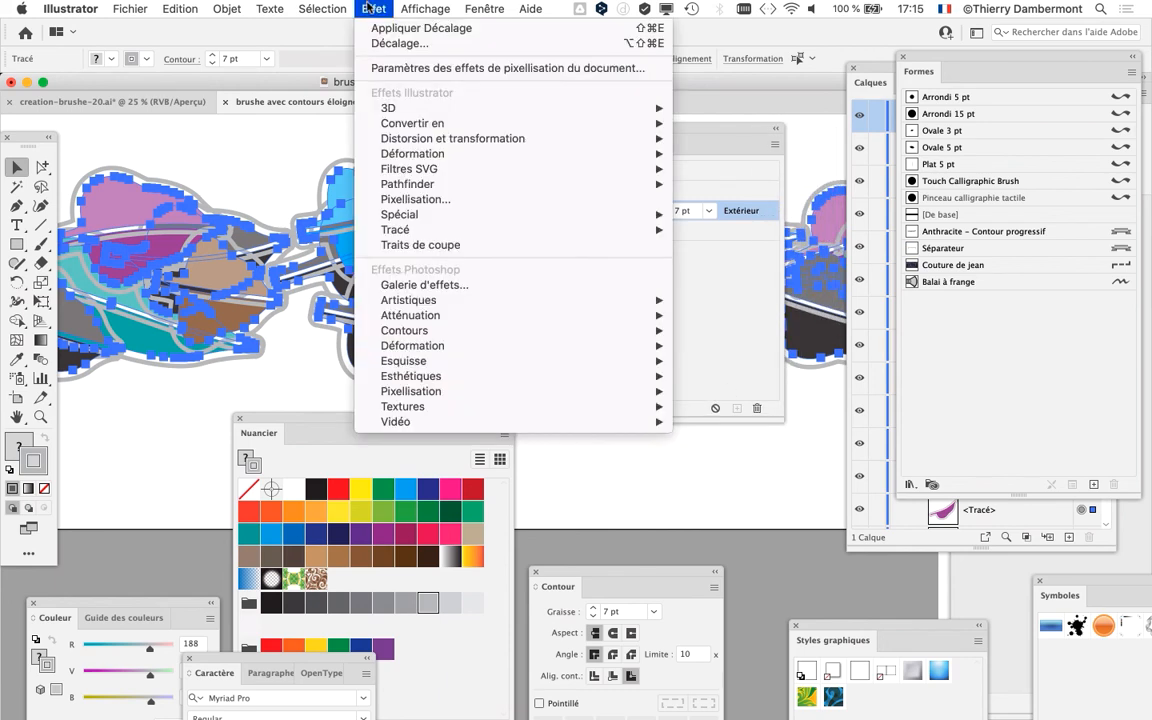
mouse_move(432, 231)
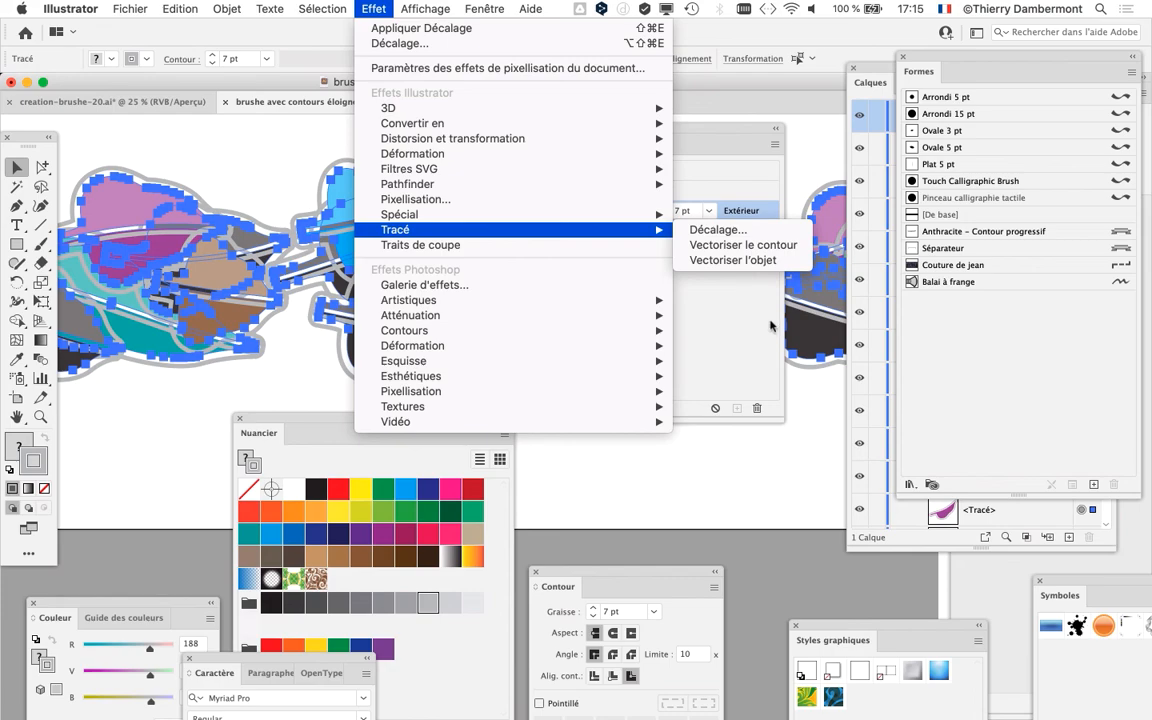
left_click(690, 293)
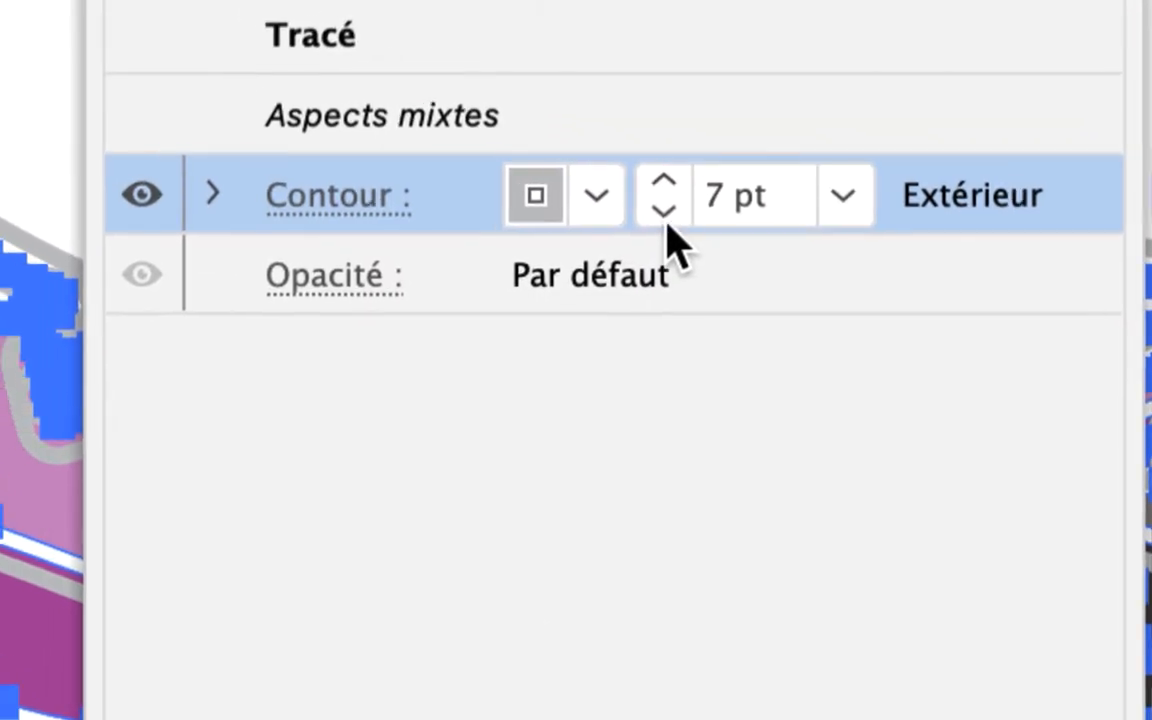
Reduce the stroke weight of the selected leaves to 2 pt in the Appearance panel
left_click(664, 215)
left_click(666, 214)
left_click(666, 214)
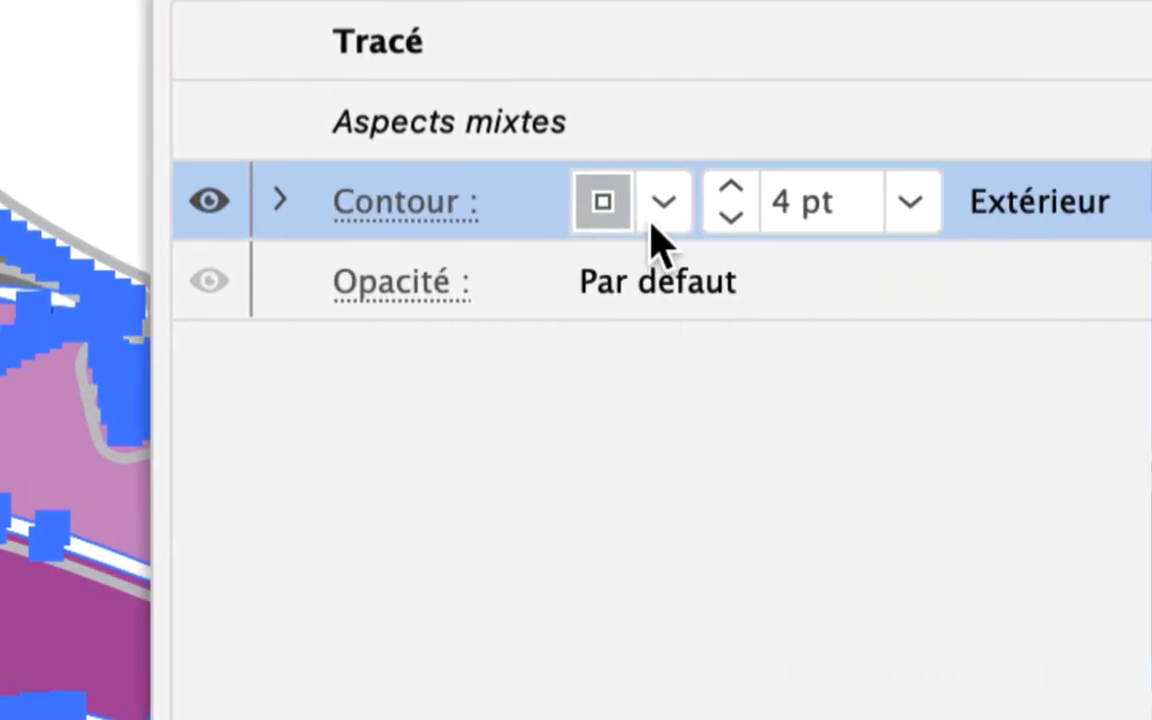
left_click(785, 215)
left_click(785, 215)
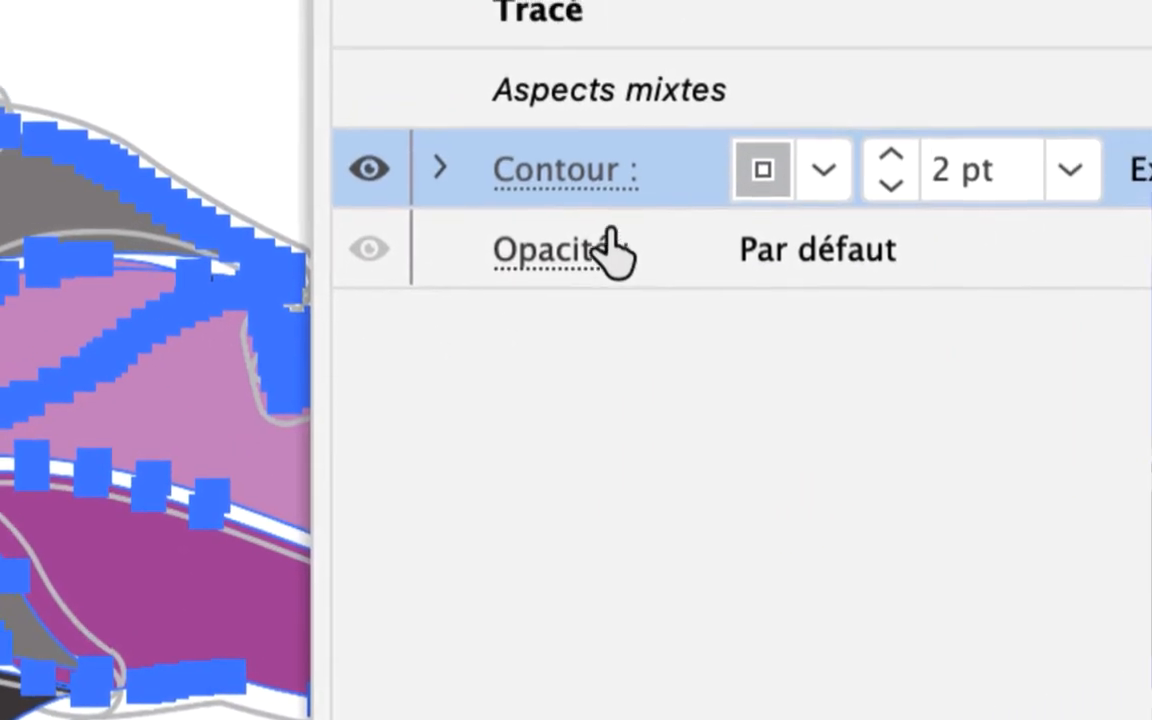
Reopen the Offset Path effect under the leaves' stroke and set its offset to 2 mm
left_click(571, 214)
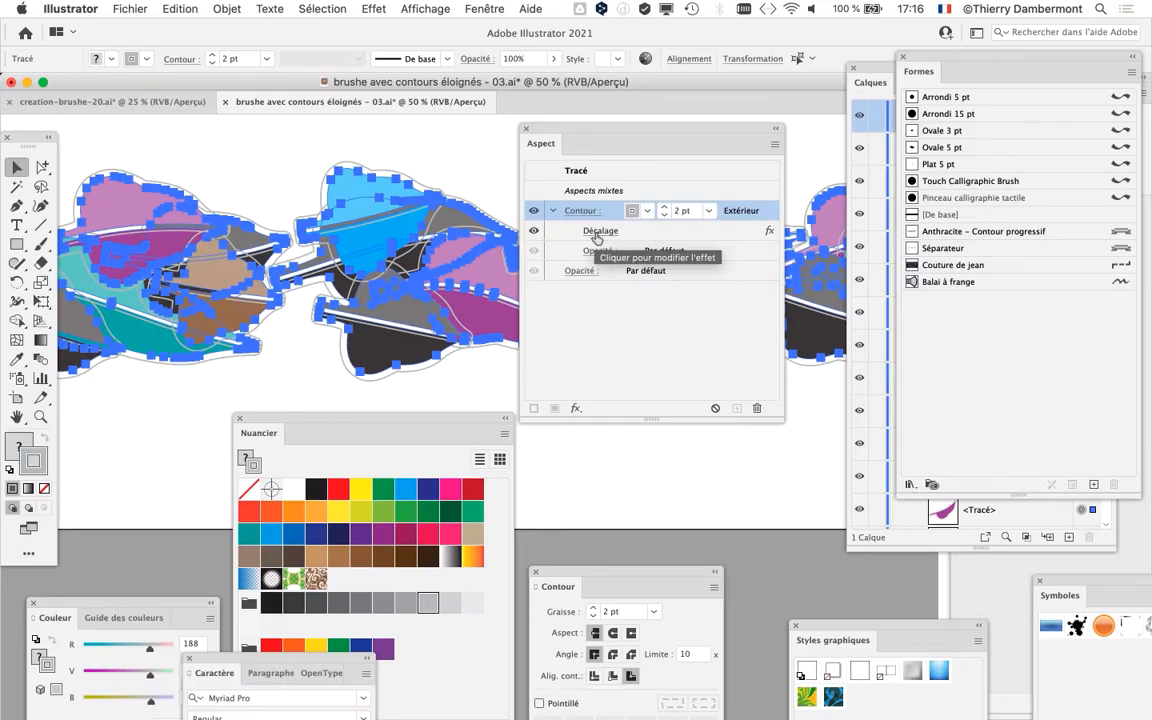
left_click(596, 234)
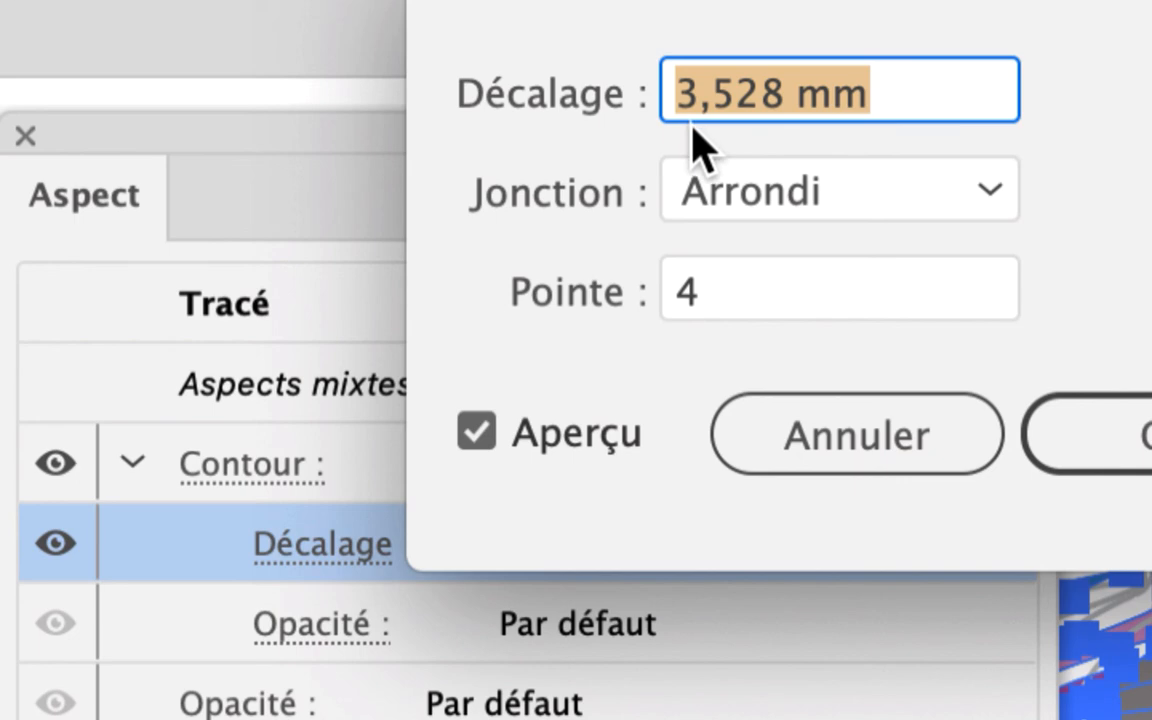
type("2")
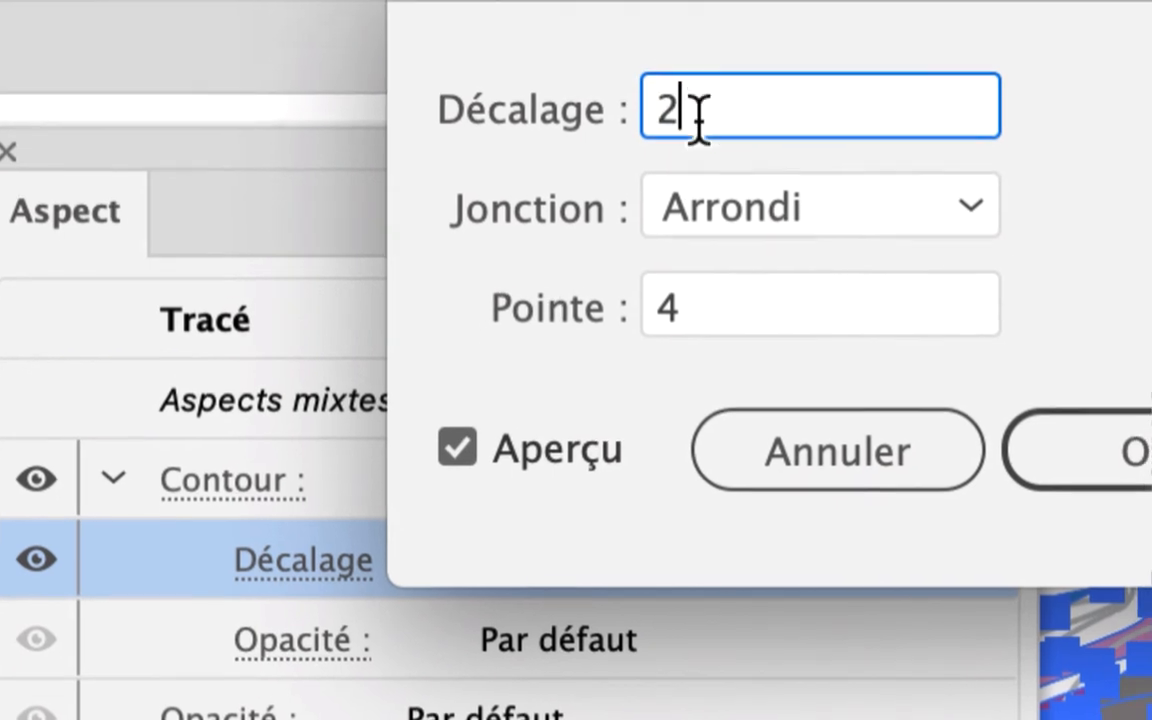
left_click_drag(717, 94, 670, 91)
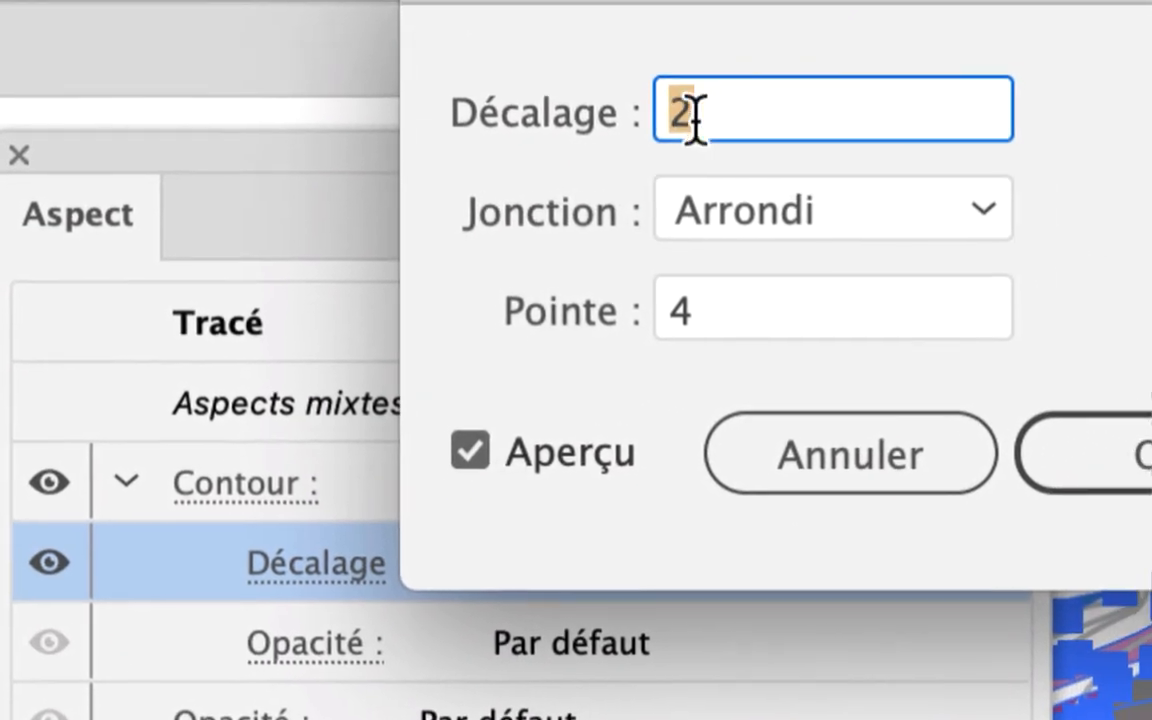
left_click(787, 86)
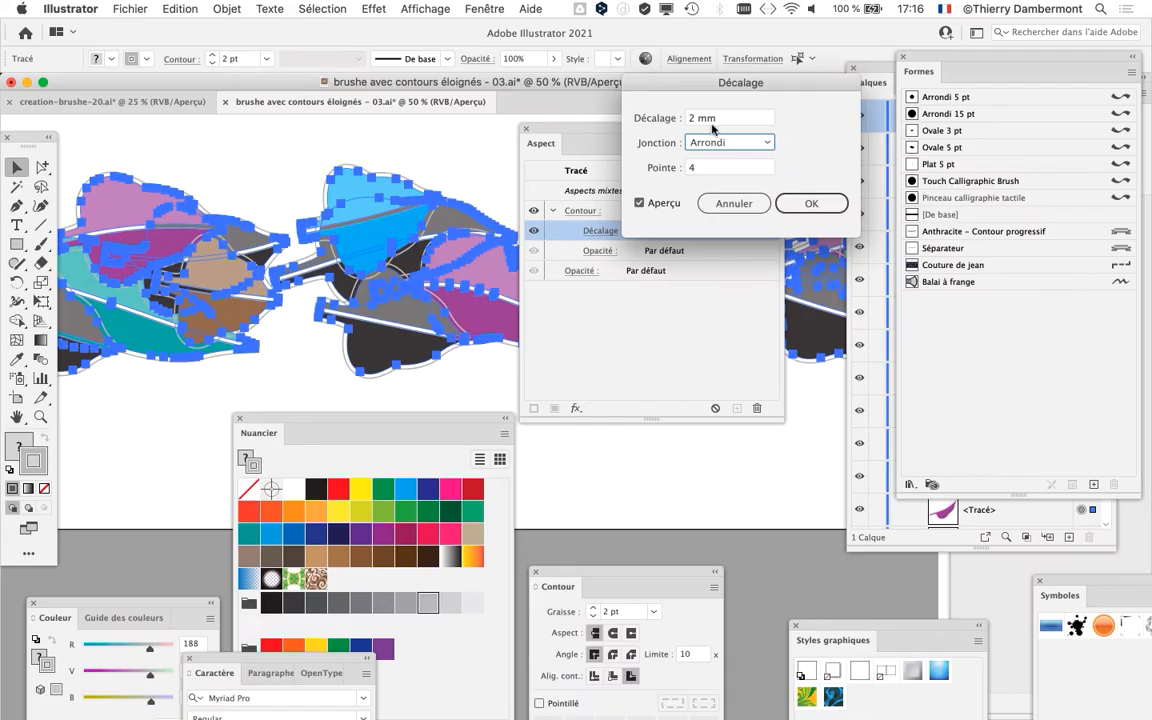
left_click(806, 203)
Move the Appearance panel below the garland, deselect the leaves and examine the whole outlined garland
left_click_drag(603, 127, 729, 431)
left_click(555, 398)
scroll(592, 302, "right", 5)
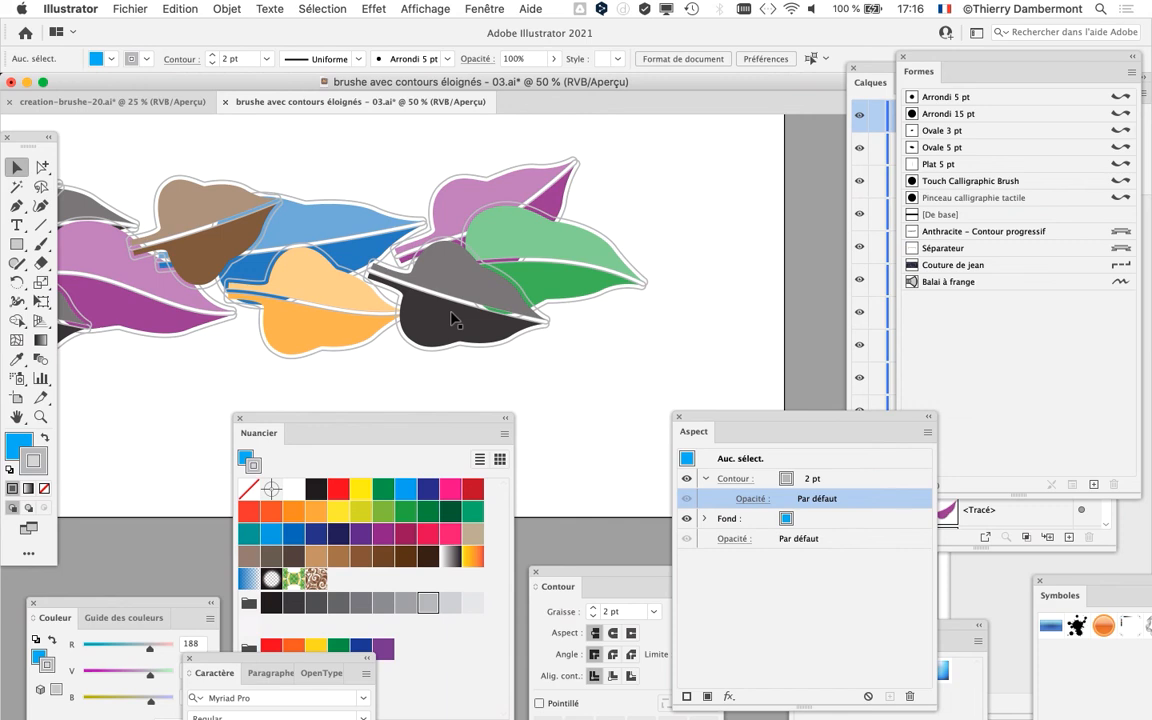
scroll(522, 252, "down", 2)
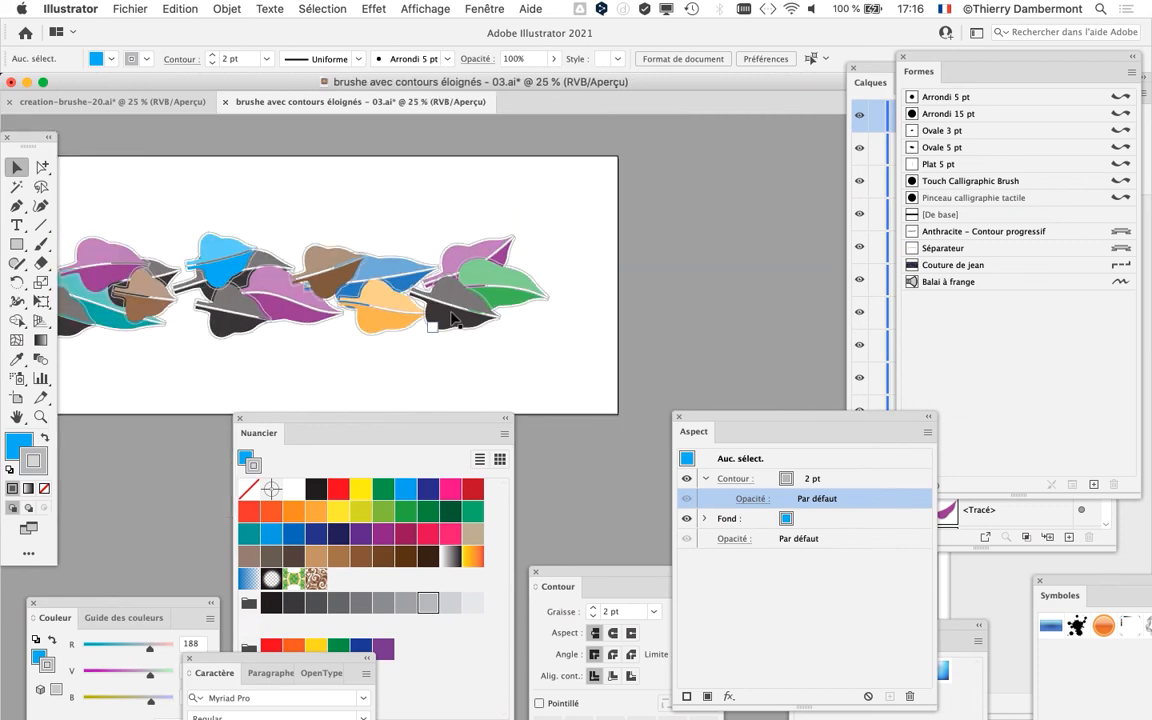
scroll(452, 318, "left", 5)
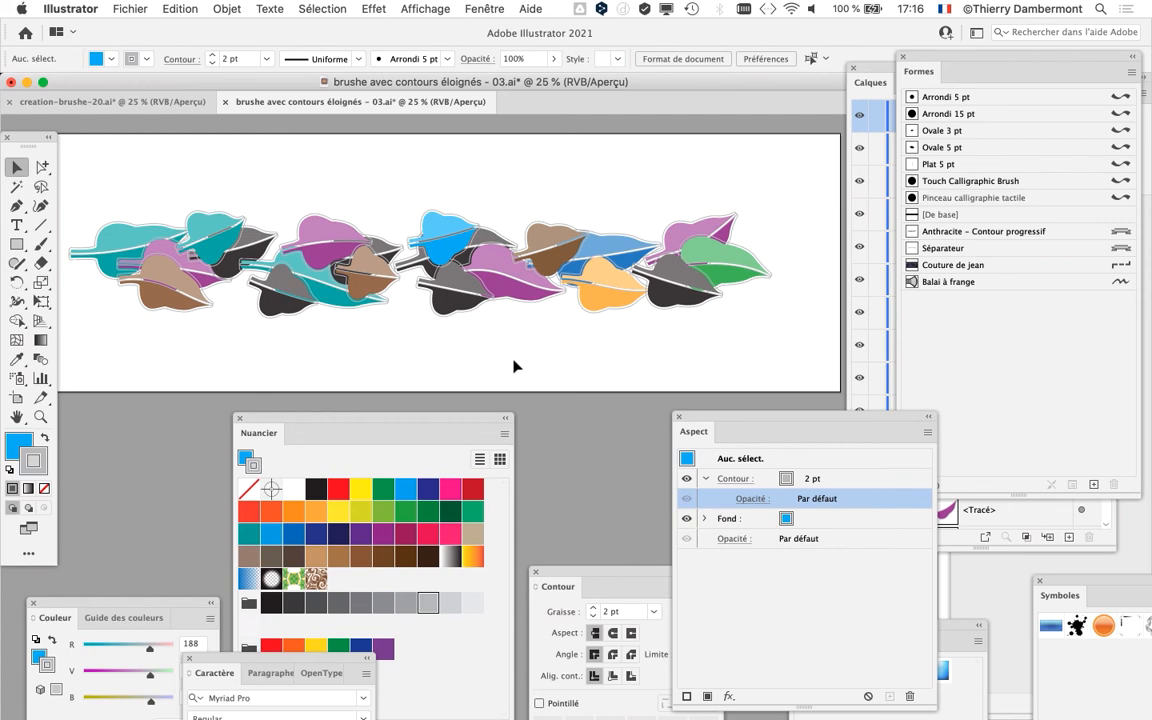
Save the garland document as a new version named "brushe avec contours éloignés - 04.ai" in the teddy bear 16 folder
left_click(129, 9)
left_click(185, 148)
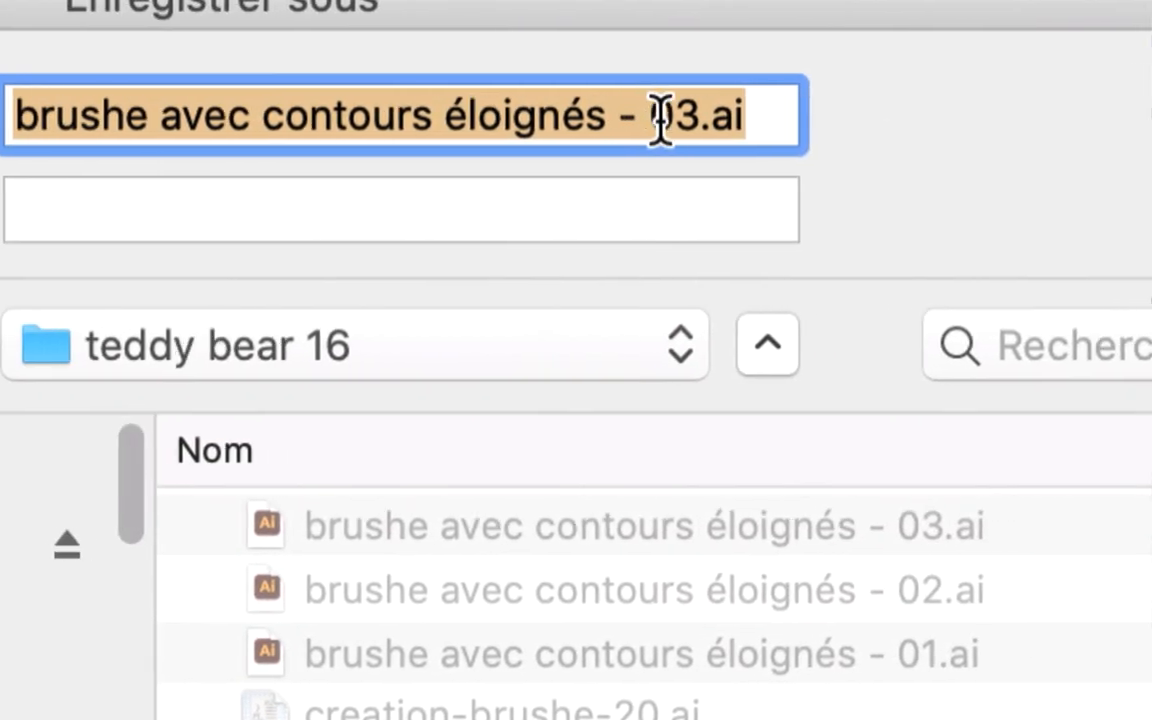
left_click_drag(672, 118, 695, 120)
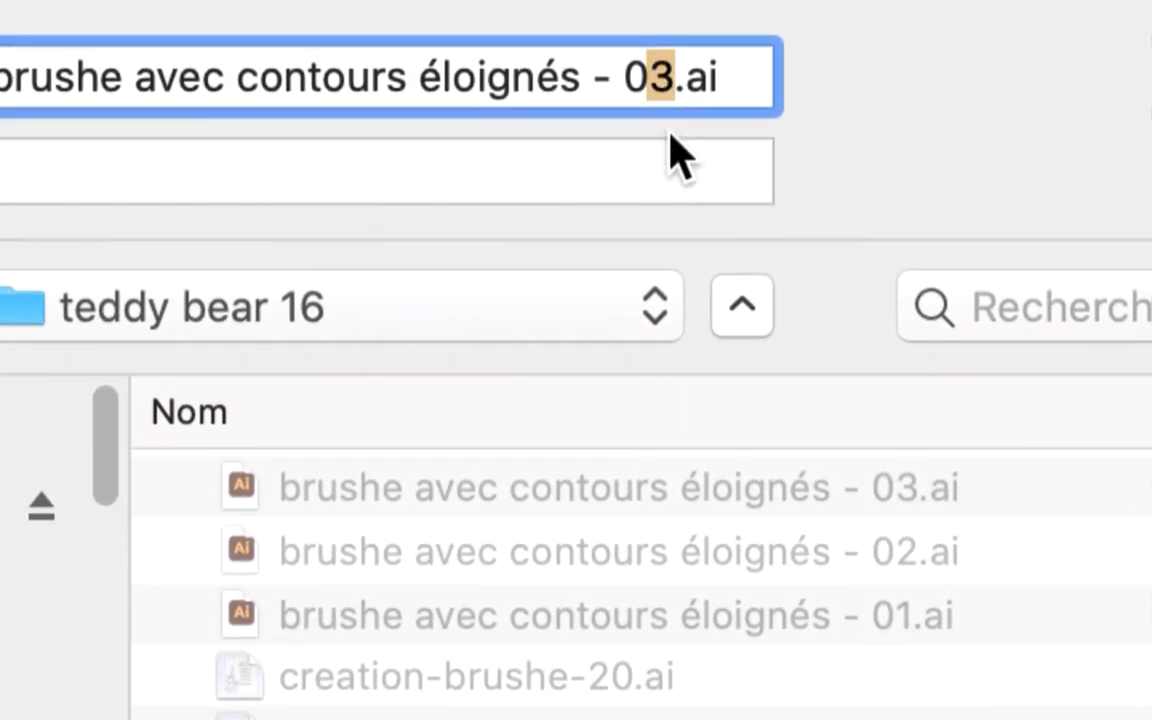
type("4")
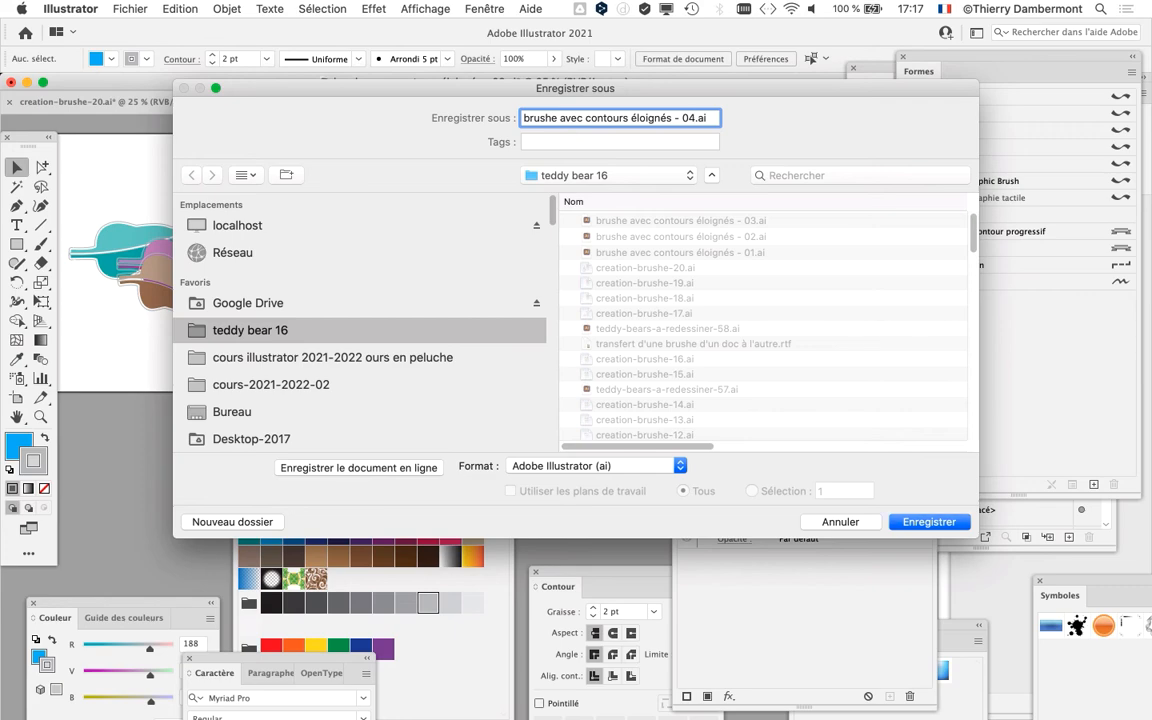
key("Return")
key("Return")
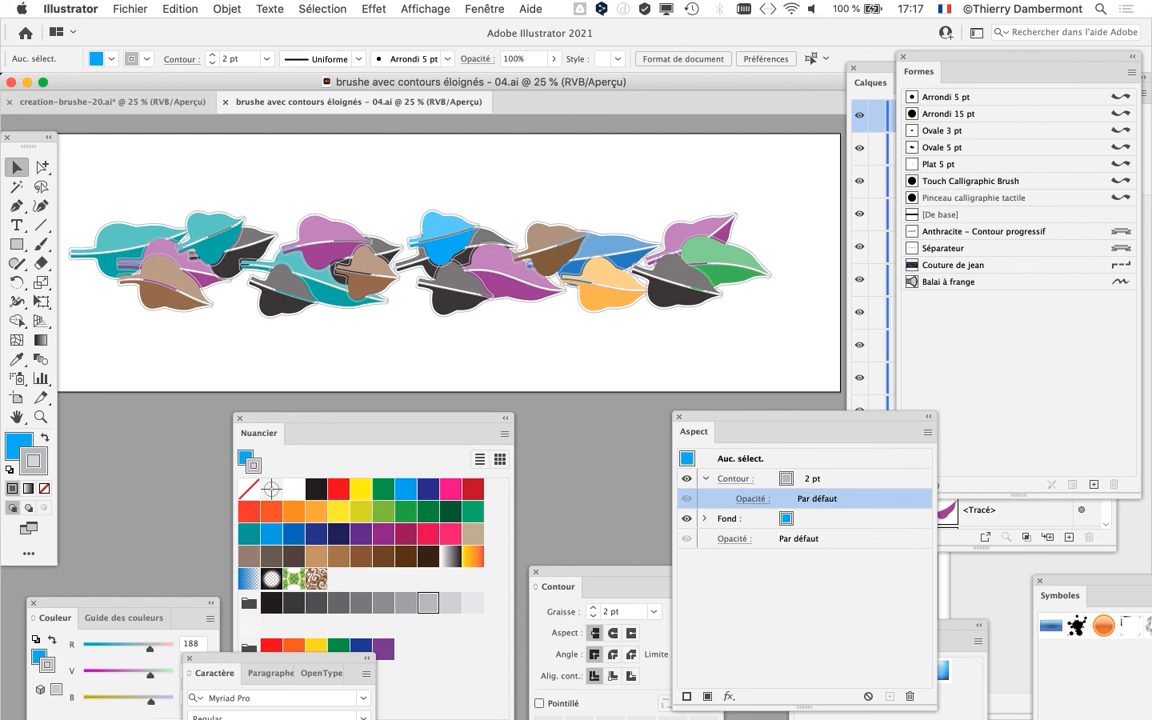
Switch to Finder, open "transfert d'une brushe d'un doc à l'autre.rtf" from the teddy bear 16 folder and read its instructions
key("super+Tab")
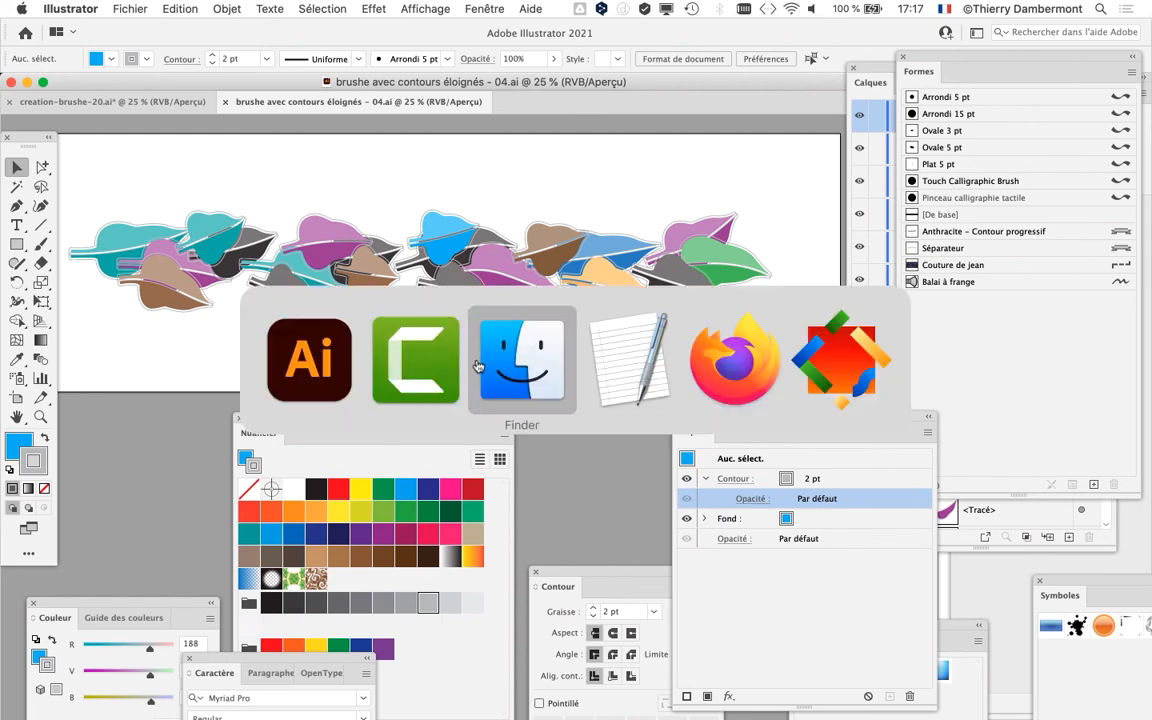
scroll(553, 380, "down", 15)
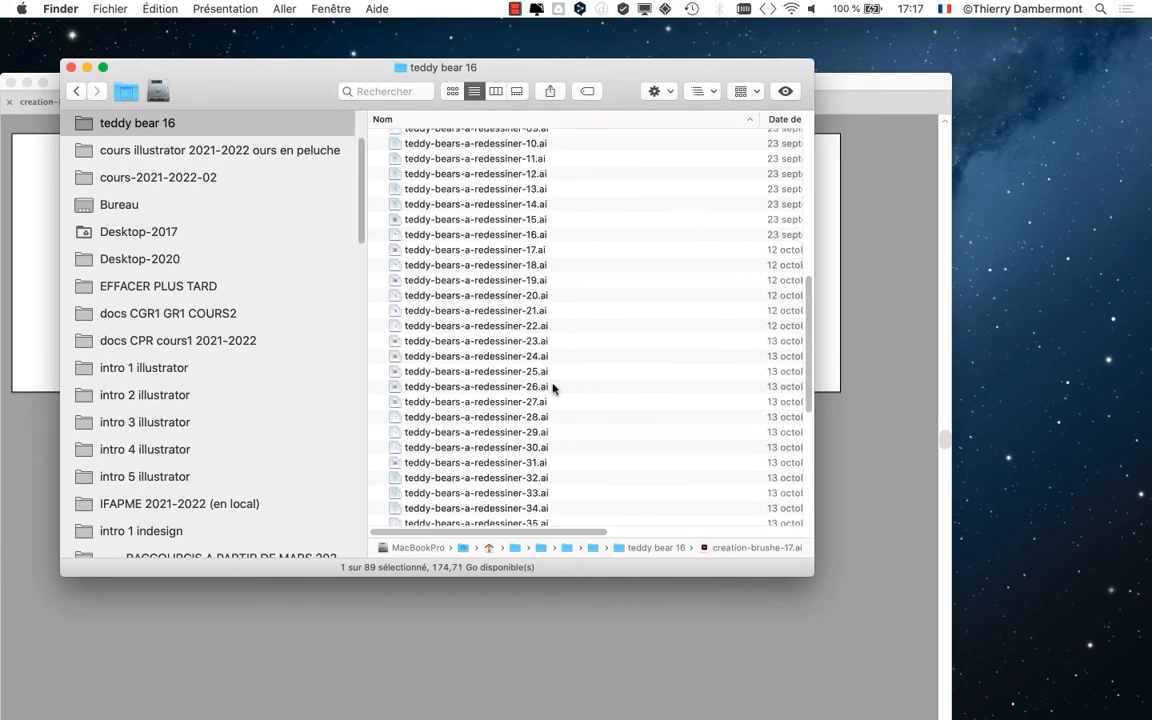
left_click(438, 505)
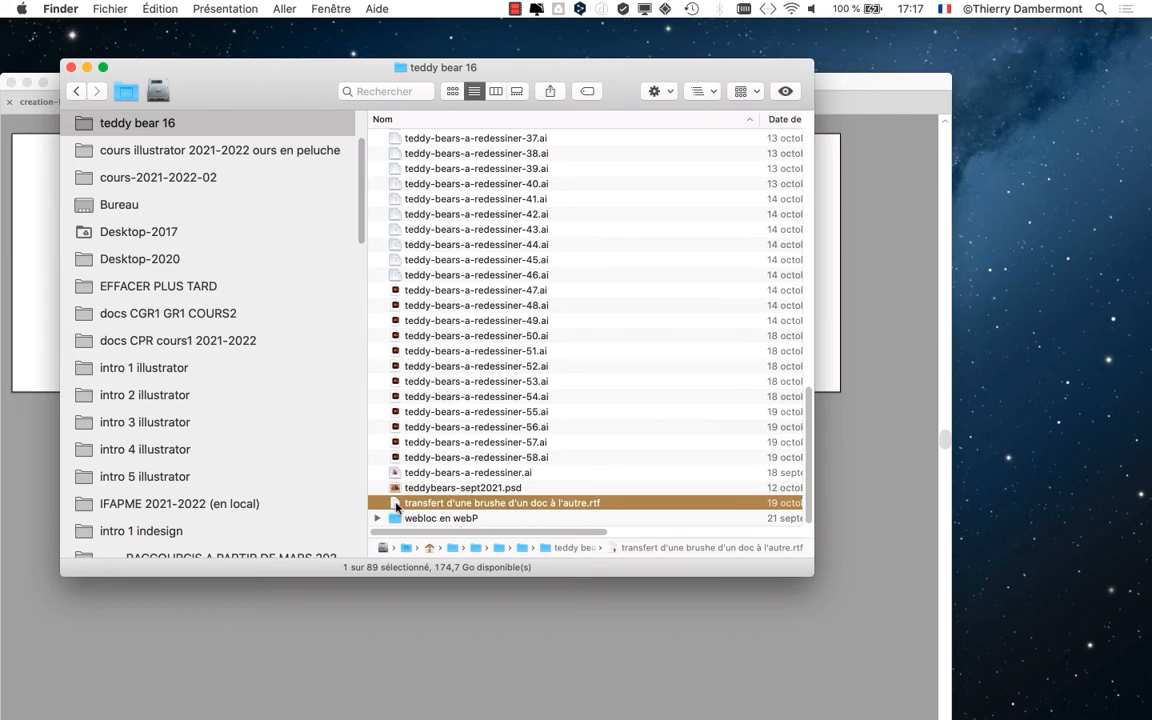
double_click(397, 507)
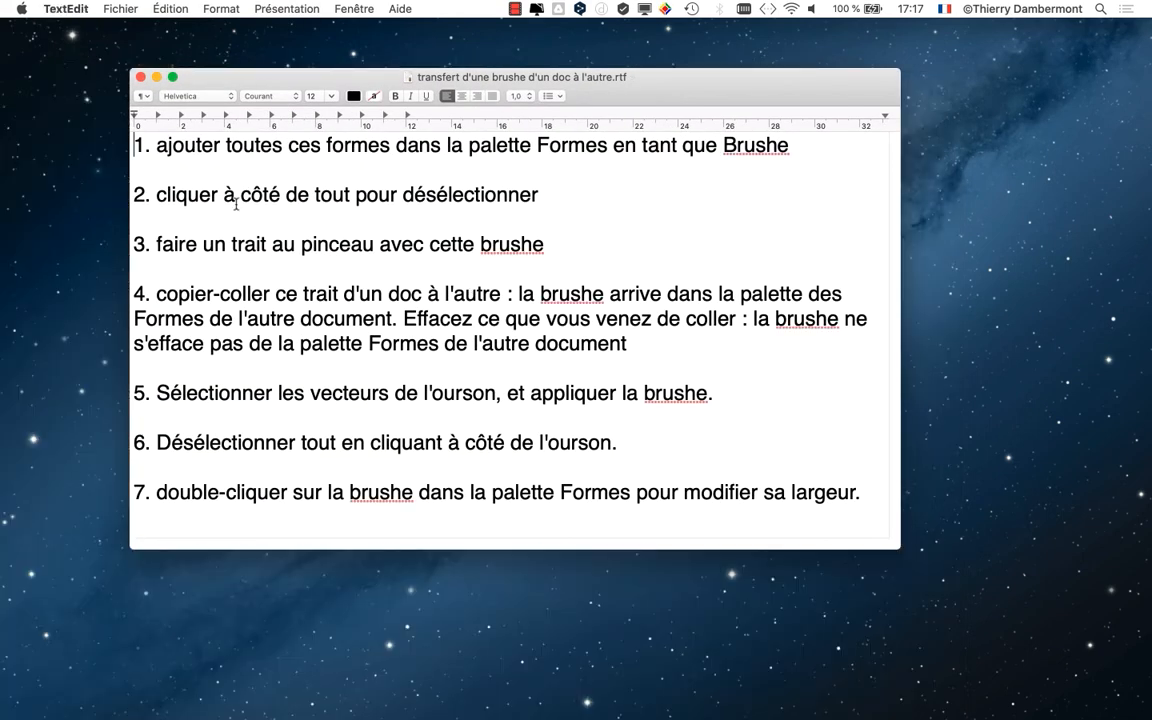
left_click_drag(131, 127, 778, 510)
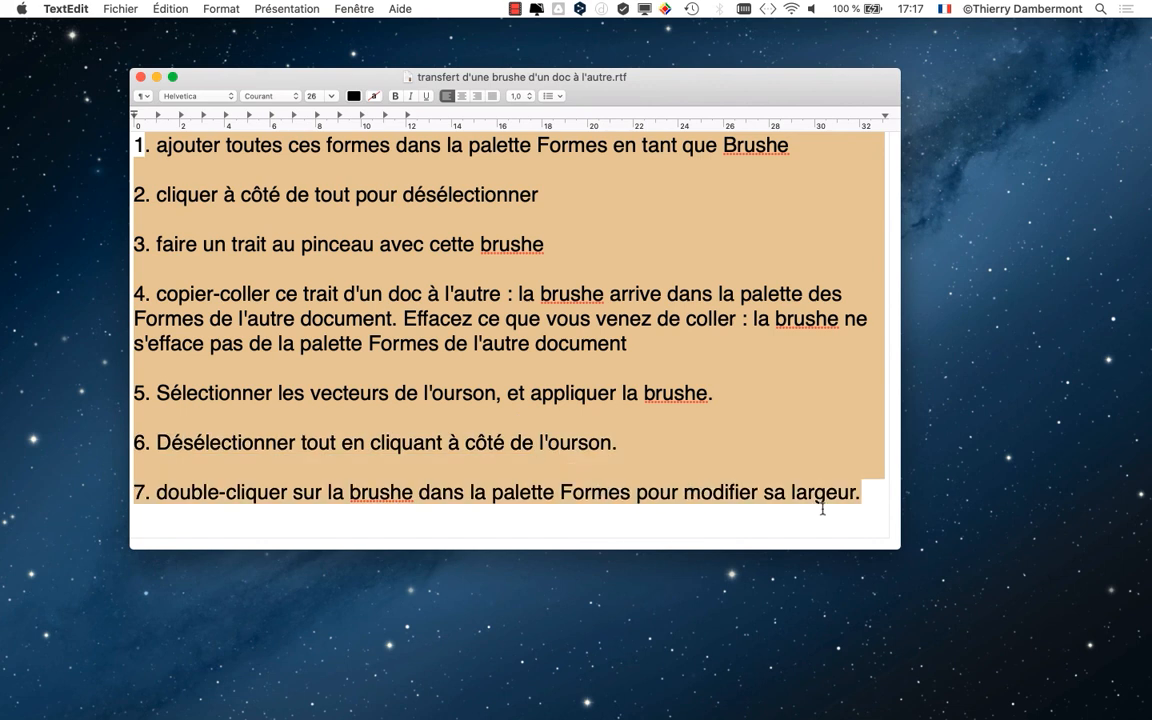
left_click(593, 288)
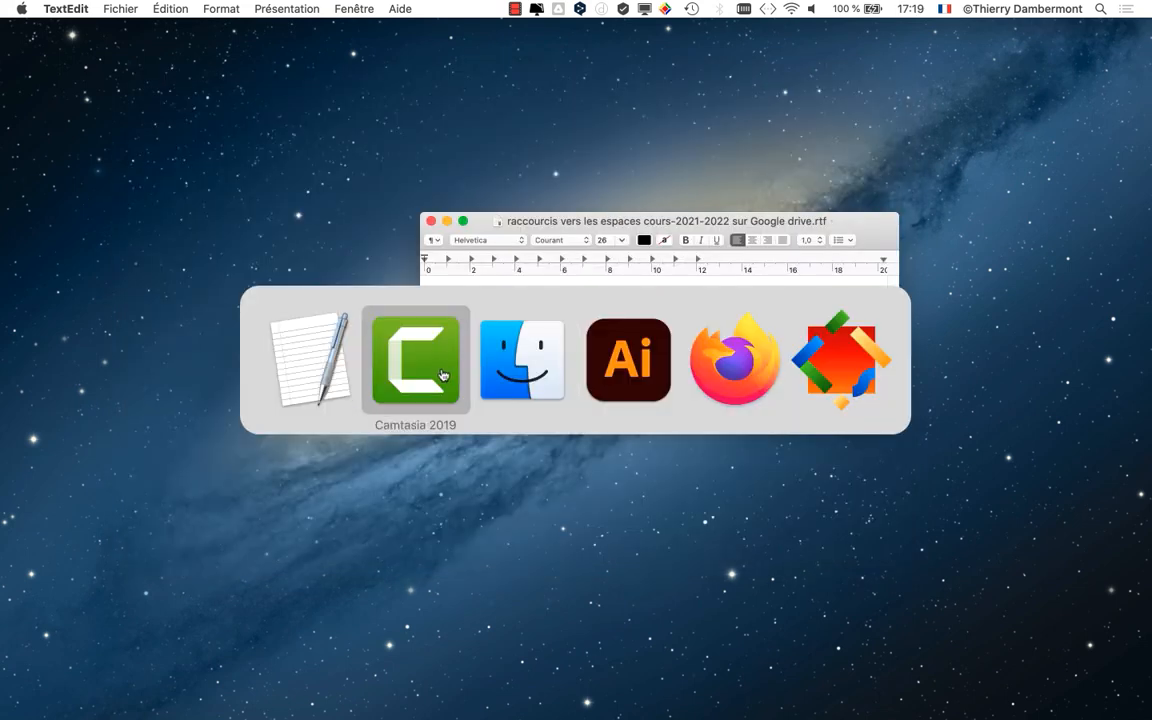
Switch back to Illustrator, select all the leaves and bring the Appearance panel over the artboard to review their stroke and offset effect
left_click(625, 365)
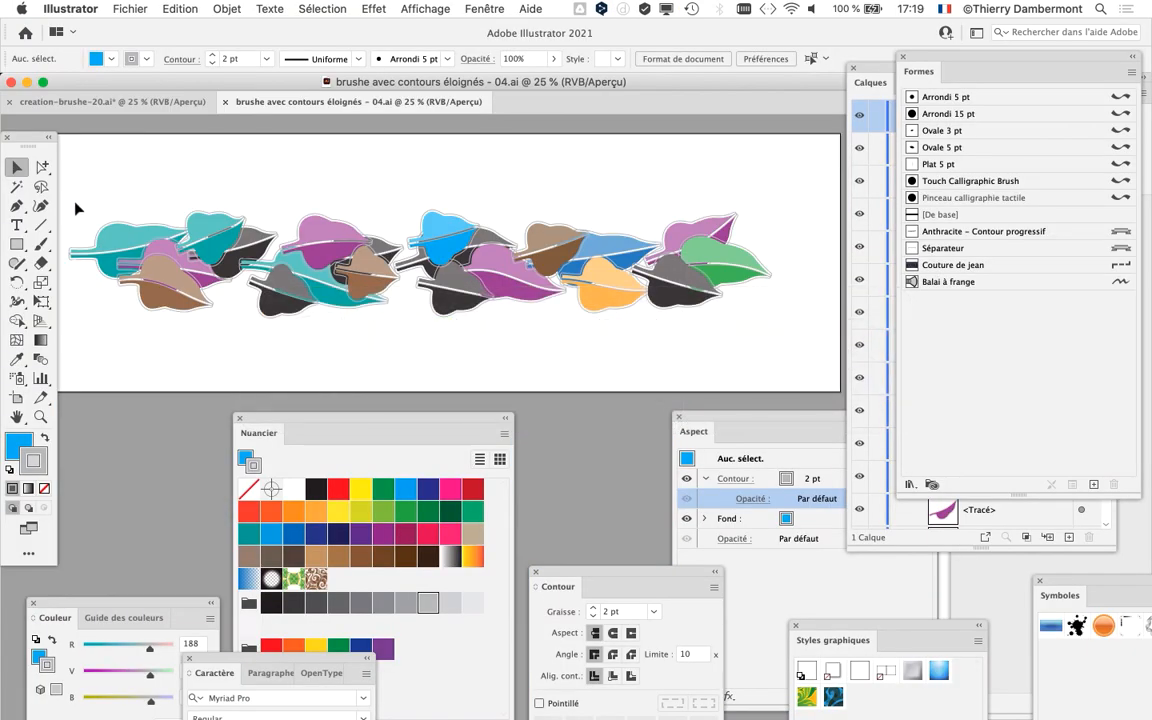
left_click_drag(73, 207, 108, 208)
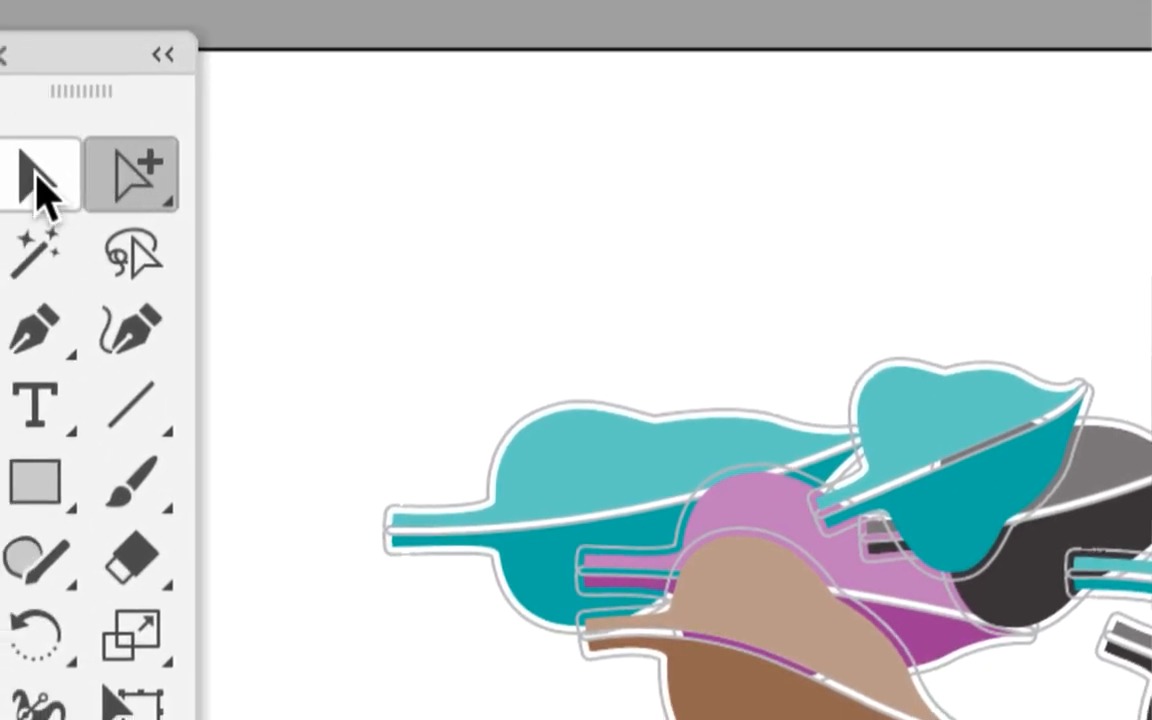
left_click(42, 188)
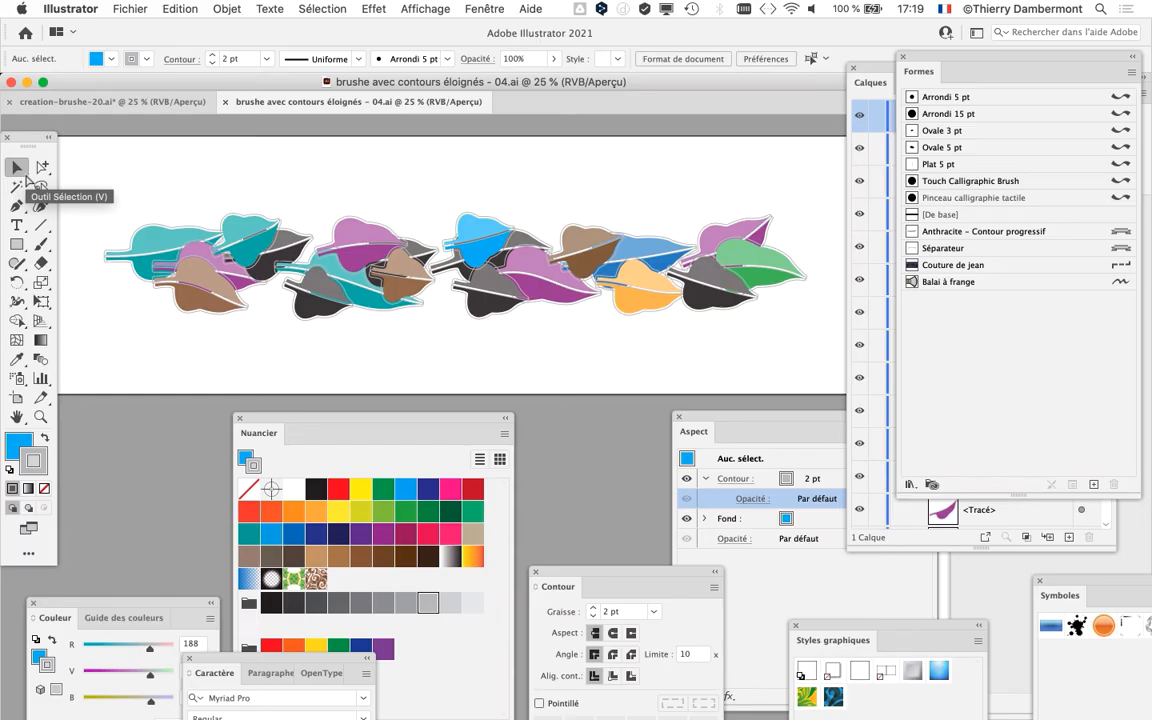
key("super+a")
left_click_drag(740, 421, 624, 169)
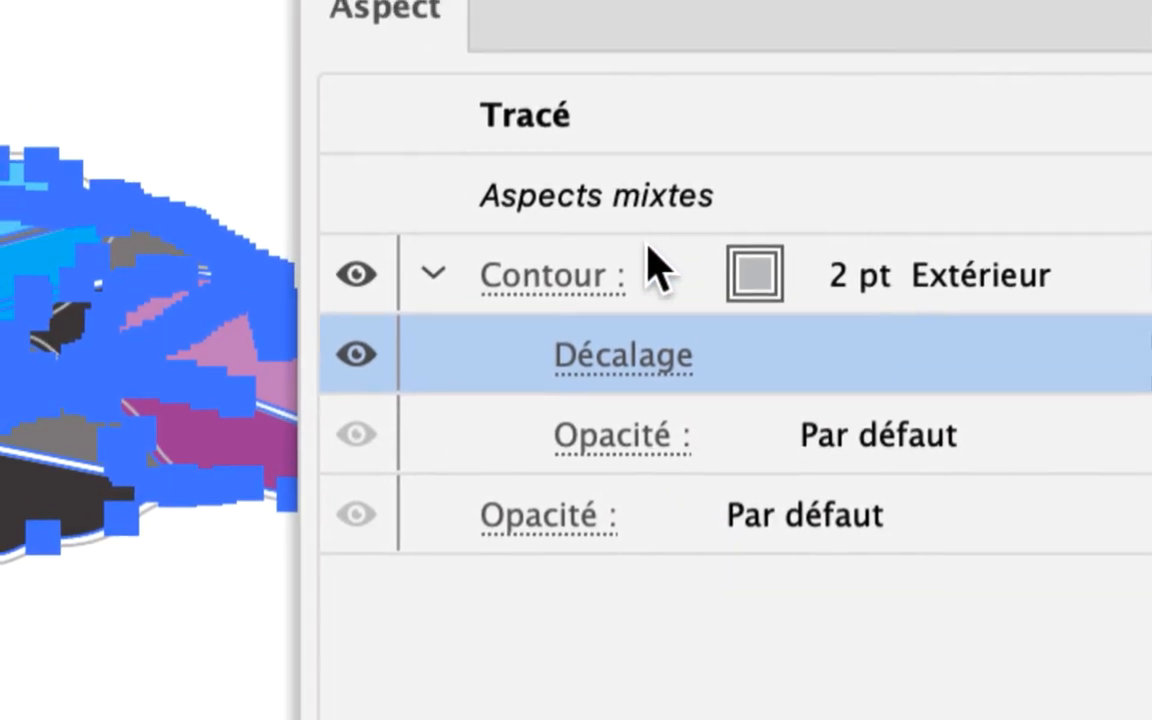
left_click_drag(744, 353, 643, 241)
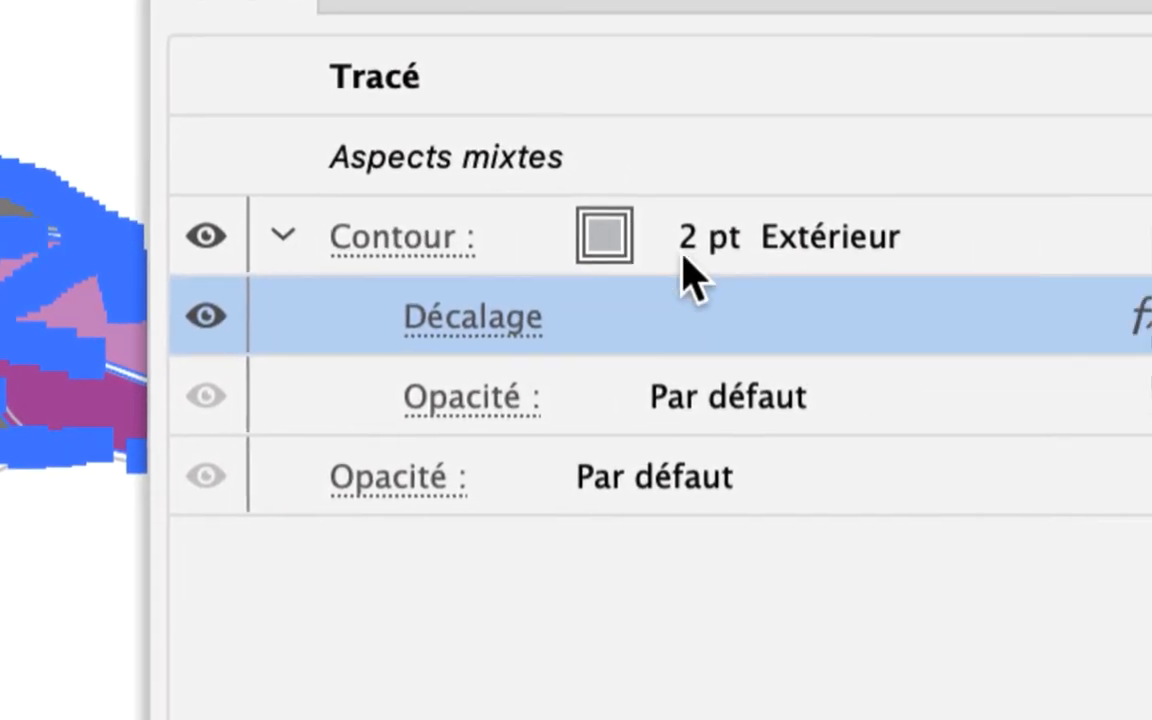
left_click(1060, 288)
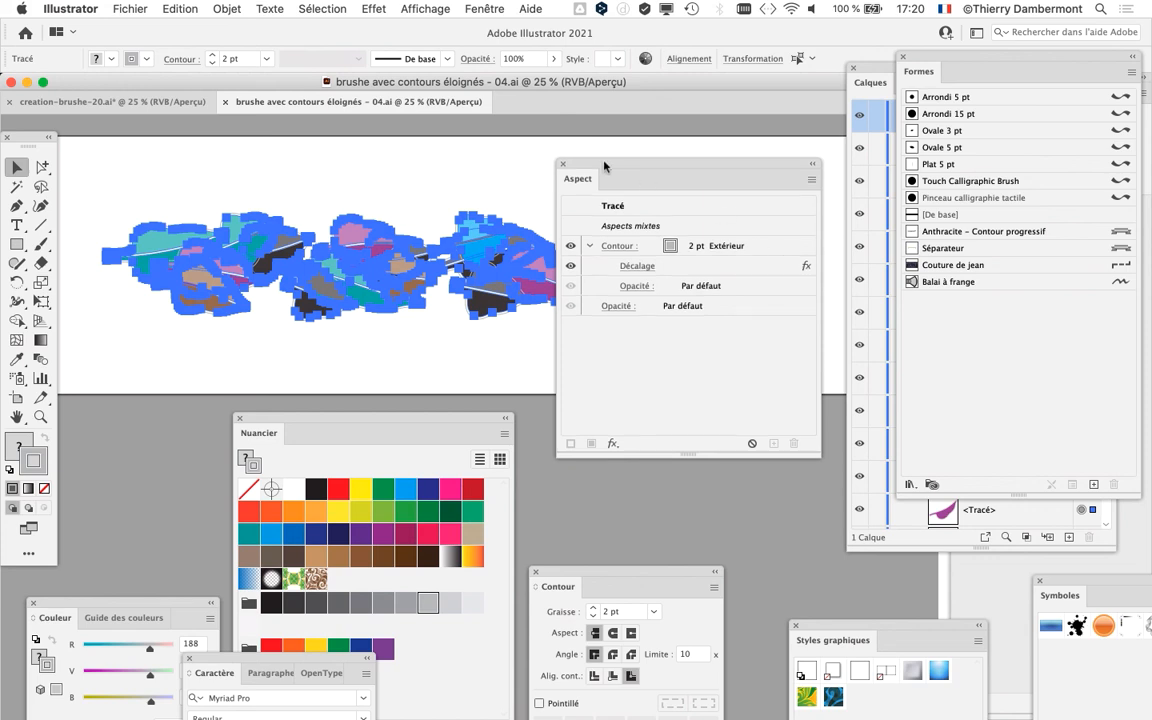
Move the Appearance panel away from the selected garland so the leaves are less covered
left_click_drag(609, 165, 747, 169)
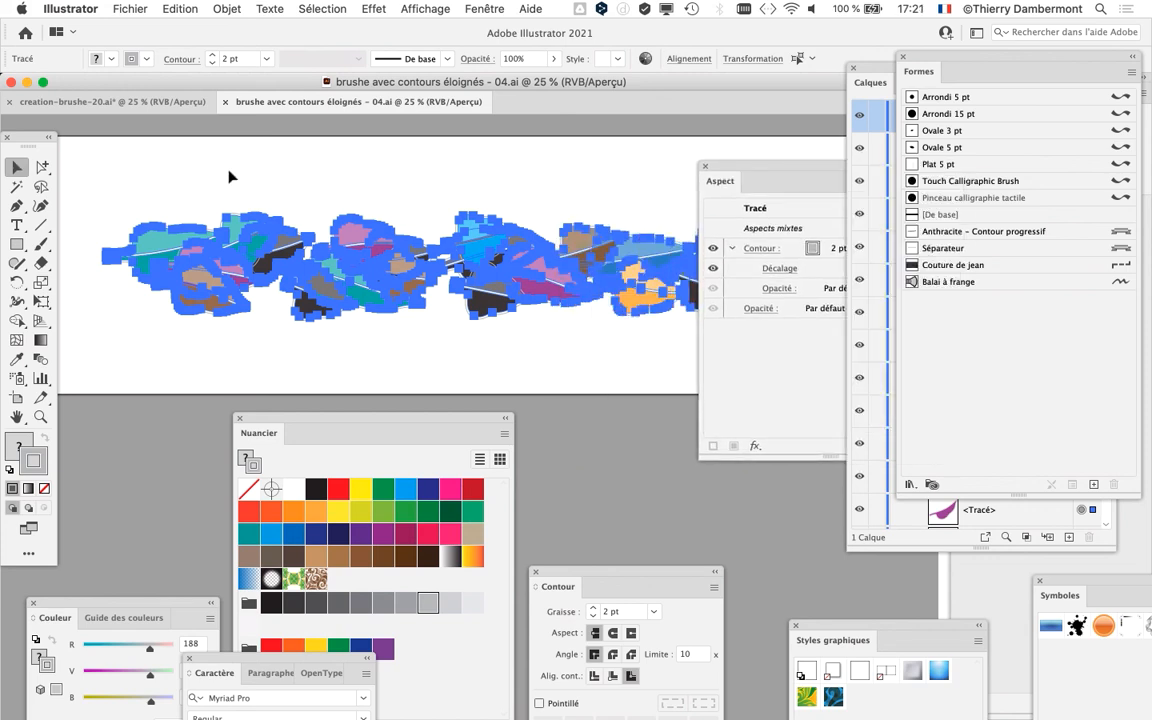
scroll(447, 296, "down", 1)
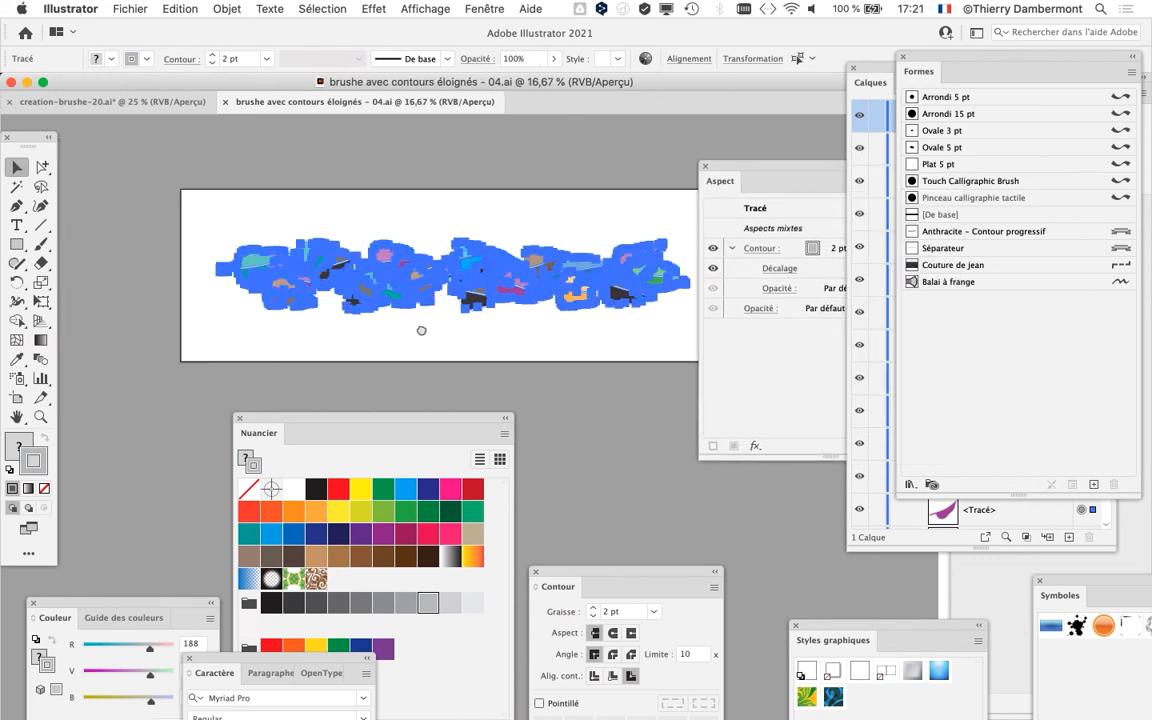
left_click_drag(401, 304, 269, 292)
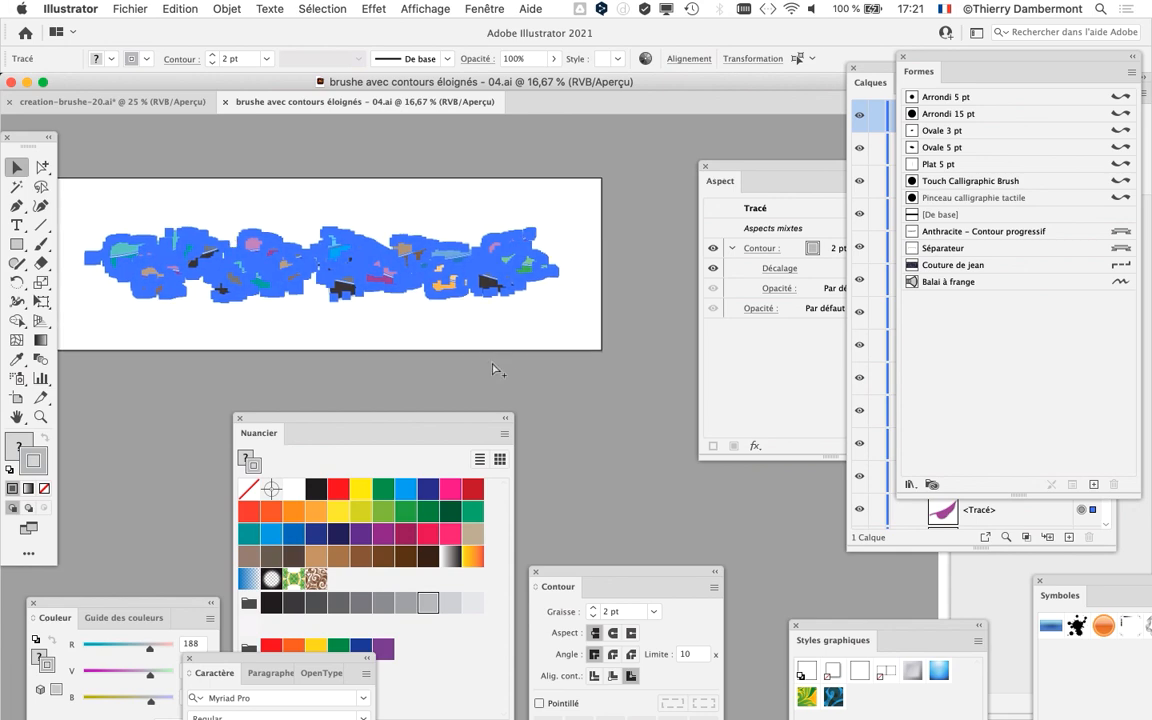
Reopen "transfert d'une brushe d'un doc à l'autre.rtf" from Finder in TextEdit and select all seven instructions
key("super+Tab")
key("super+Tab")
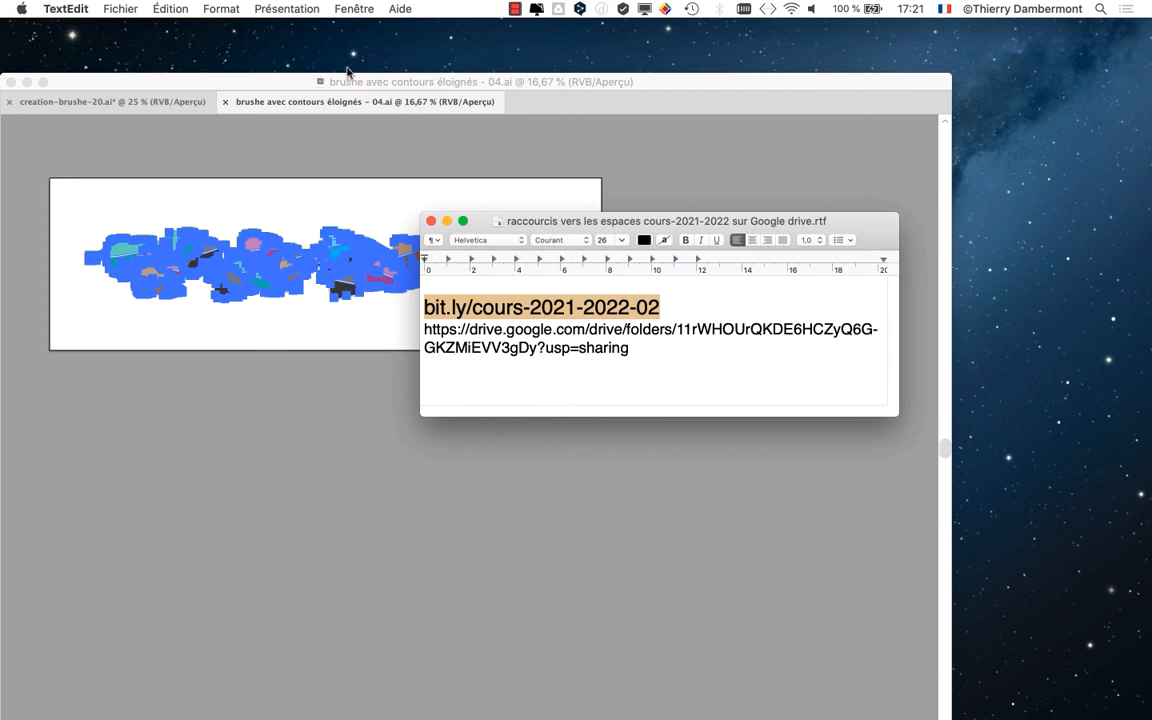
key("super+Tab")
key("super+Tab")
key("super+Tab")
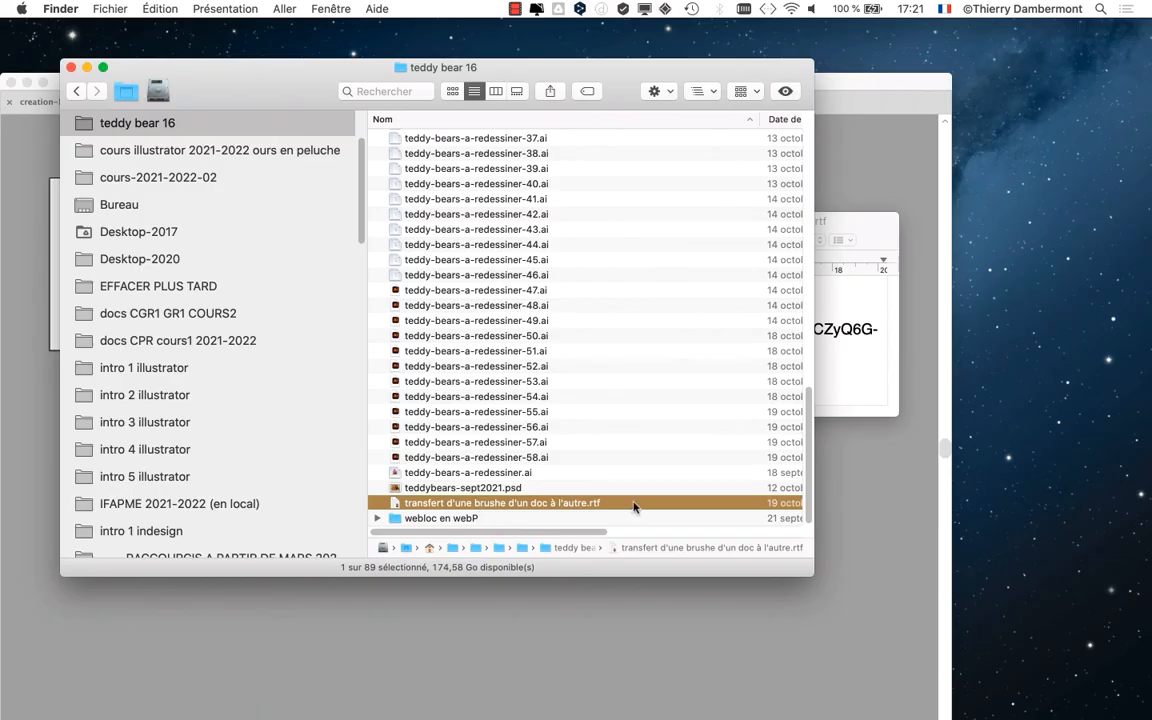
key("super+Tab")
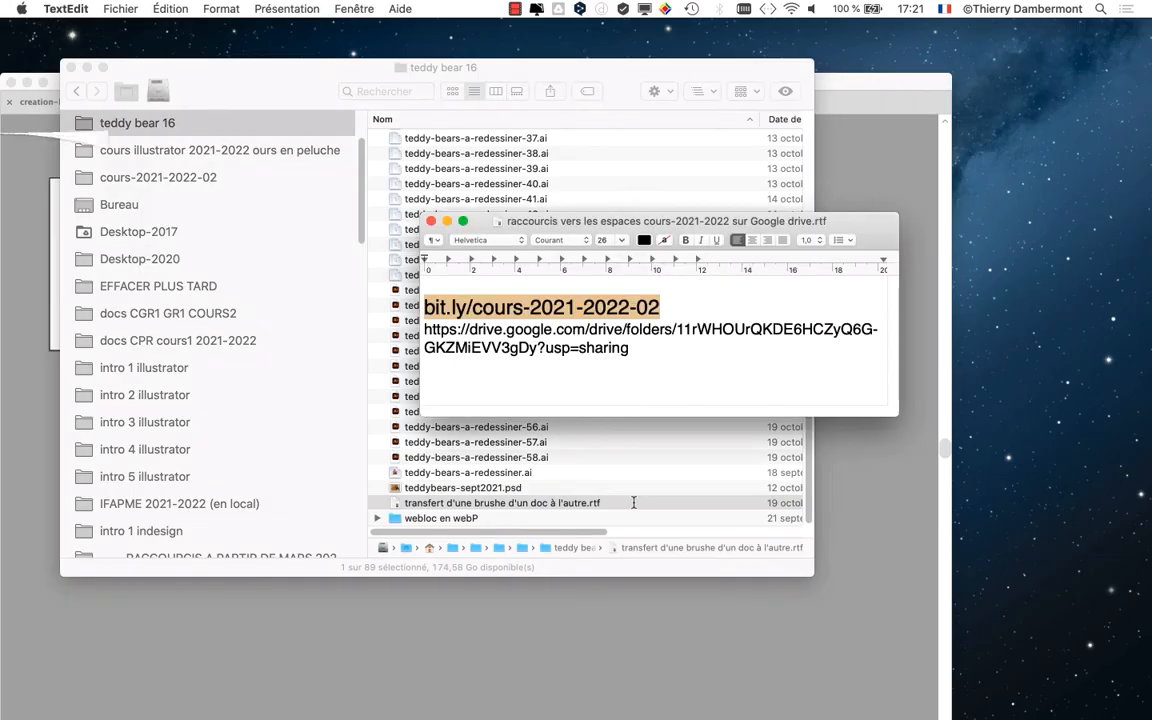
double_click(633, 502)
left_click_drag(139, 146, 689, 519)
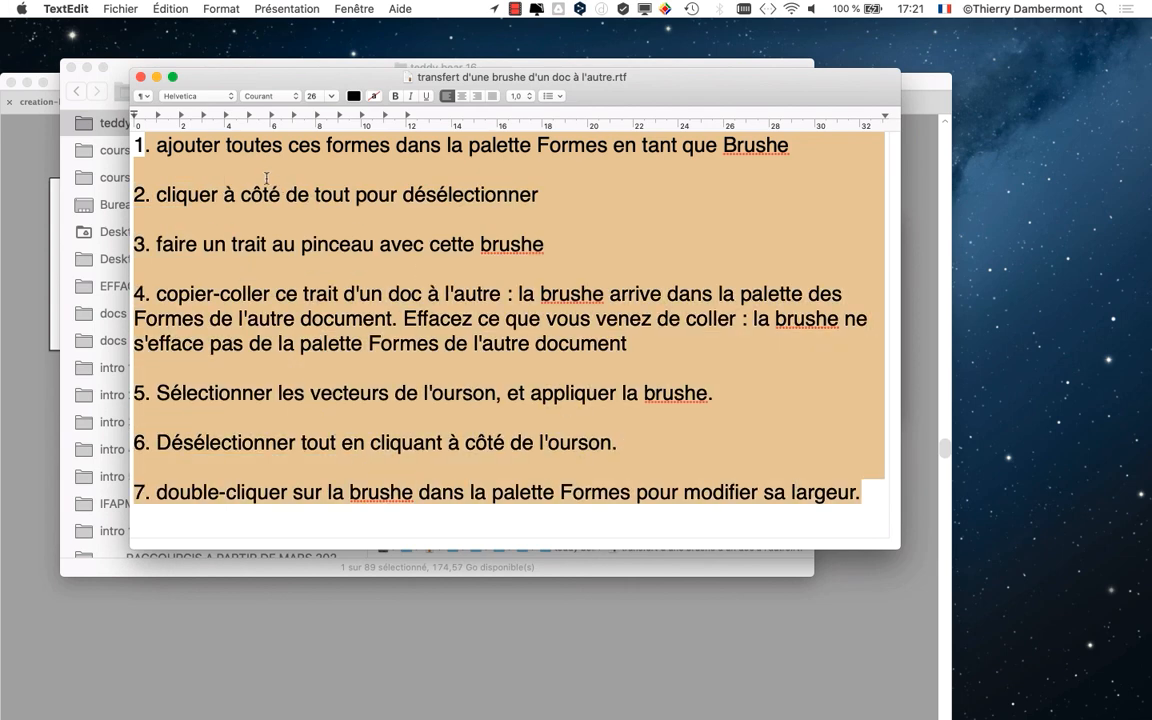
Review the first instruction of the notes and add the word "Artistique" after "Brushe" at its end
left_click(218, 148)
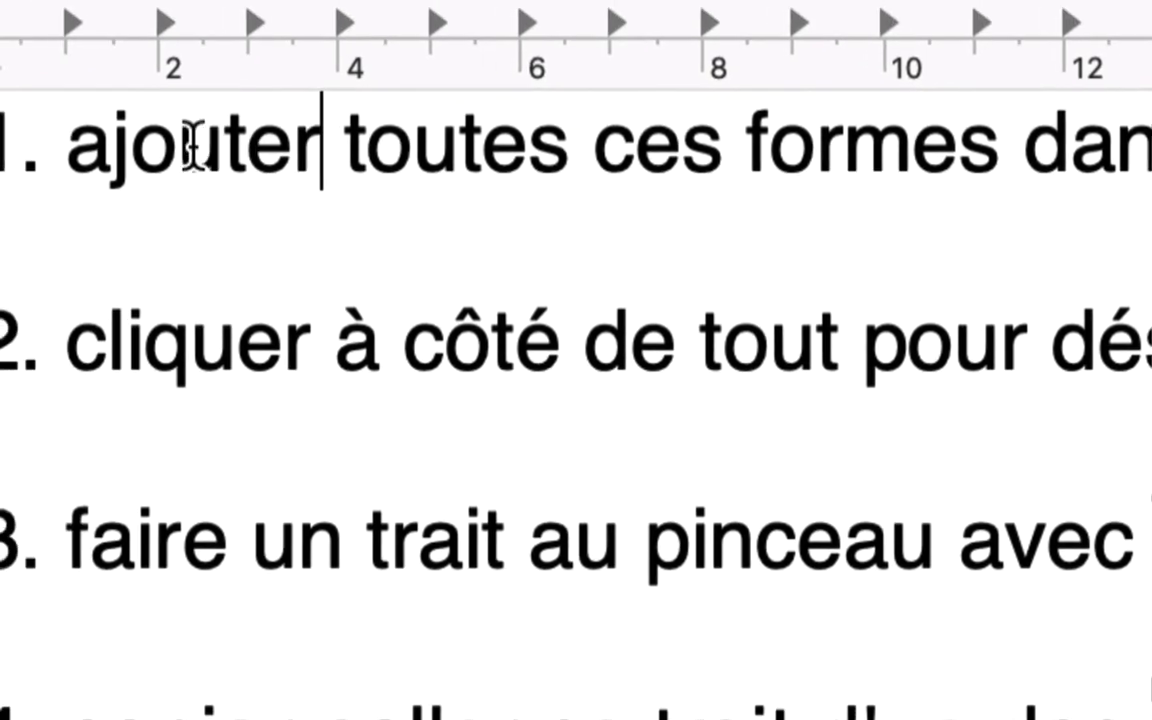
left_click_drag(159, 146, 1105, 153)
left_click_drag(343, 147, 672, 150)
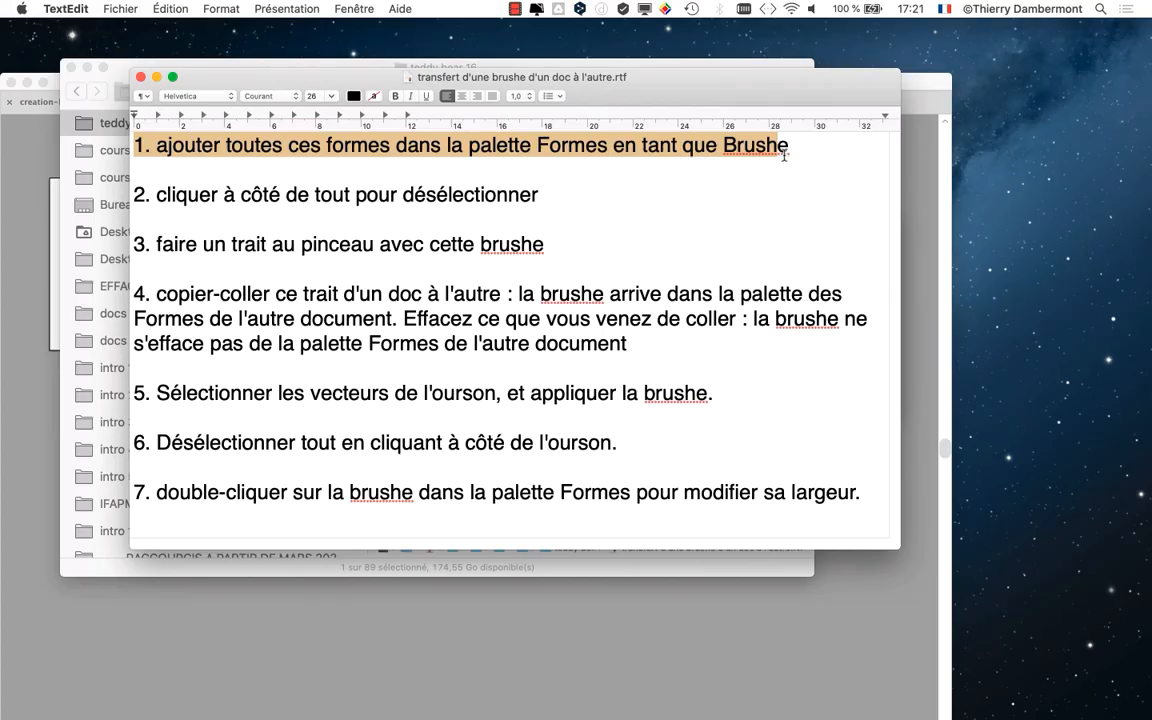
left_click(784, 142)
type("A")
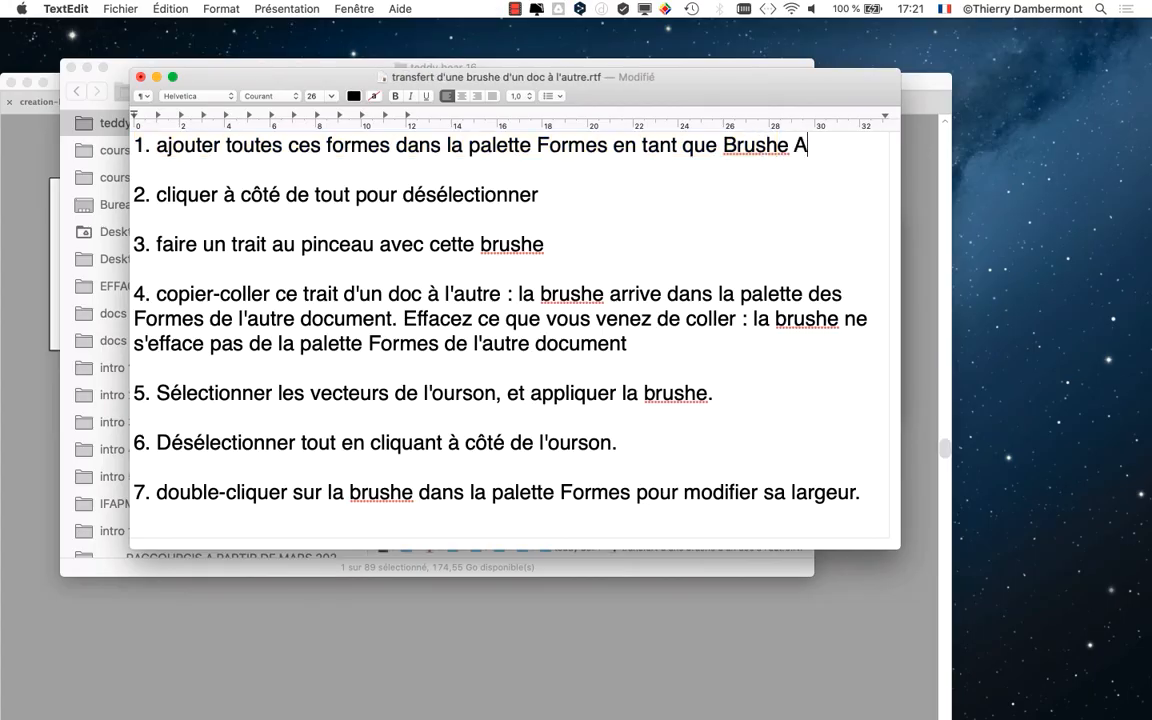
type("rtistique")
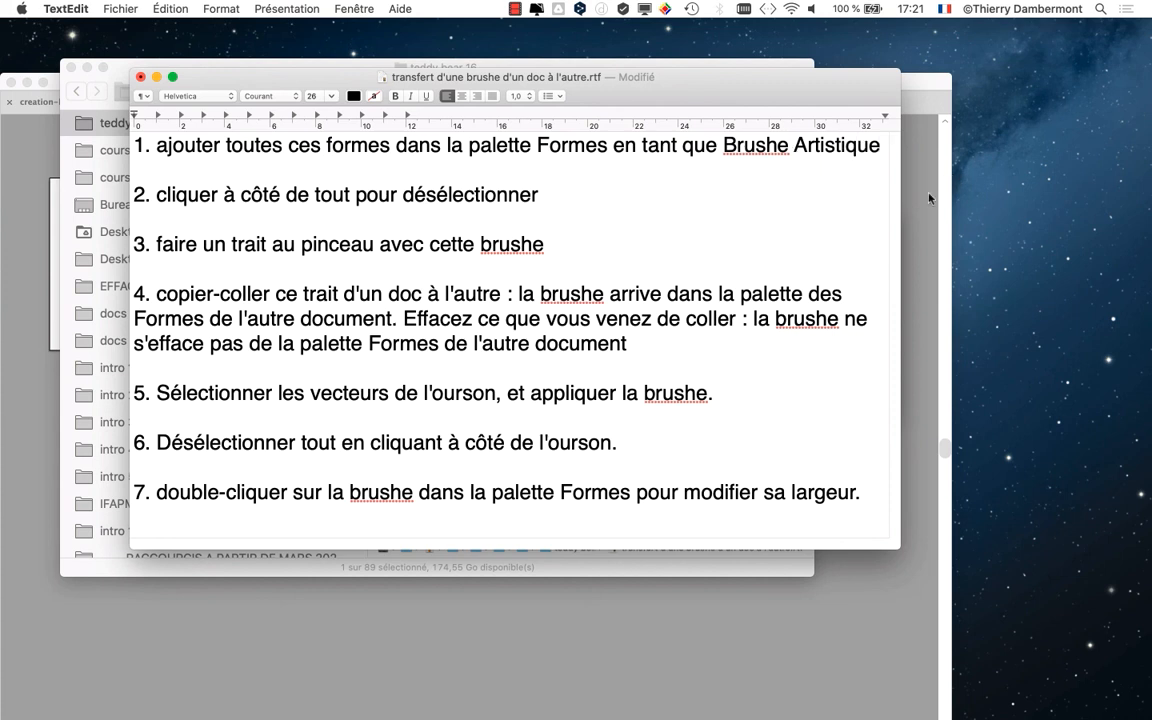
Widen the notes window, make "Brushe Artistique" bold in the first instruction and highlight the instructions that follow
left_click_drag(901, 201, 1073, 201)
left_click_drag(880, 145, 729, 146)
key("super+b")
left_click(257, 183)
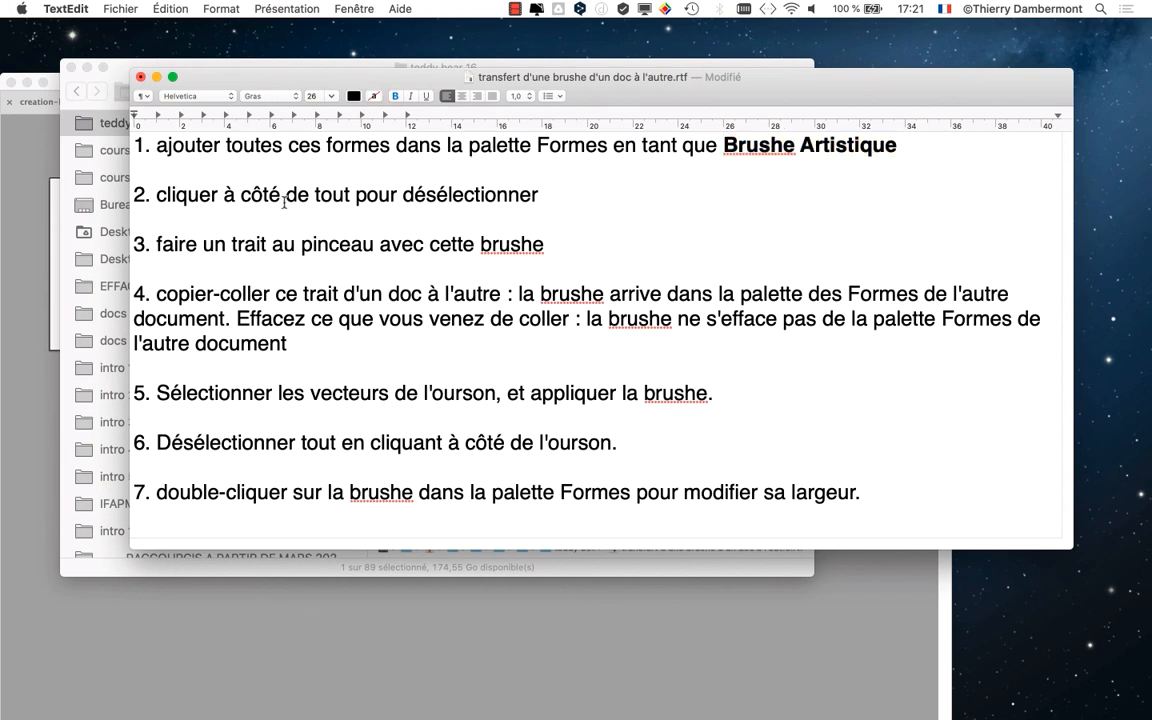
left_click_drag(154, 205, 321, 495)
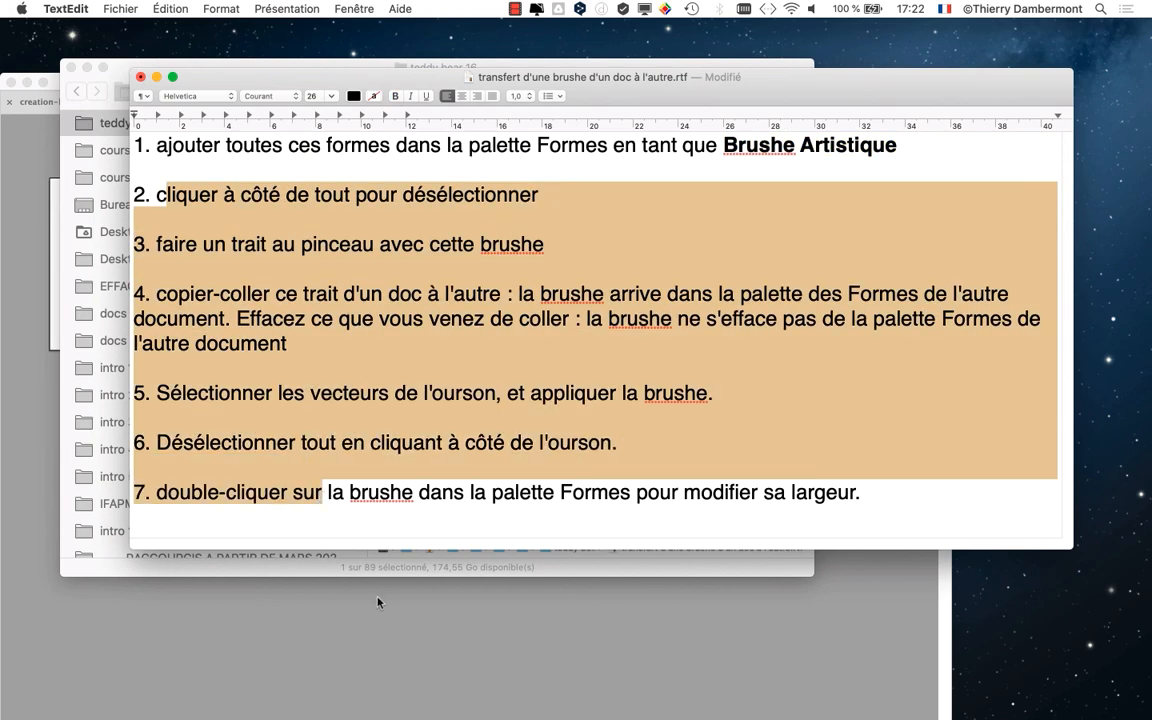
Open teddy-bears-a-redessiner-58.ai from the teddy bear 16 folder in Illustrator and examine the leaf brush outlines on the bear
key("super+Tab")
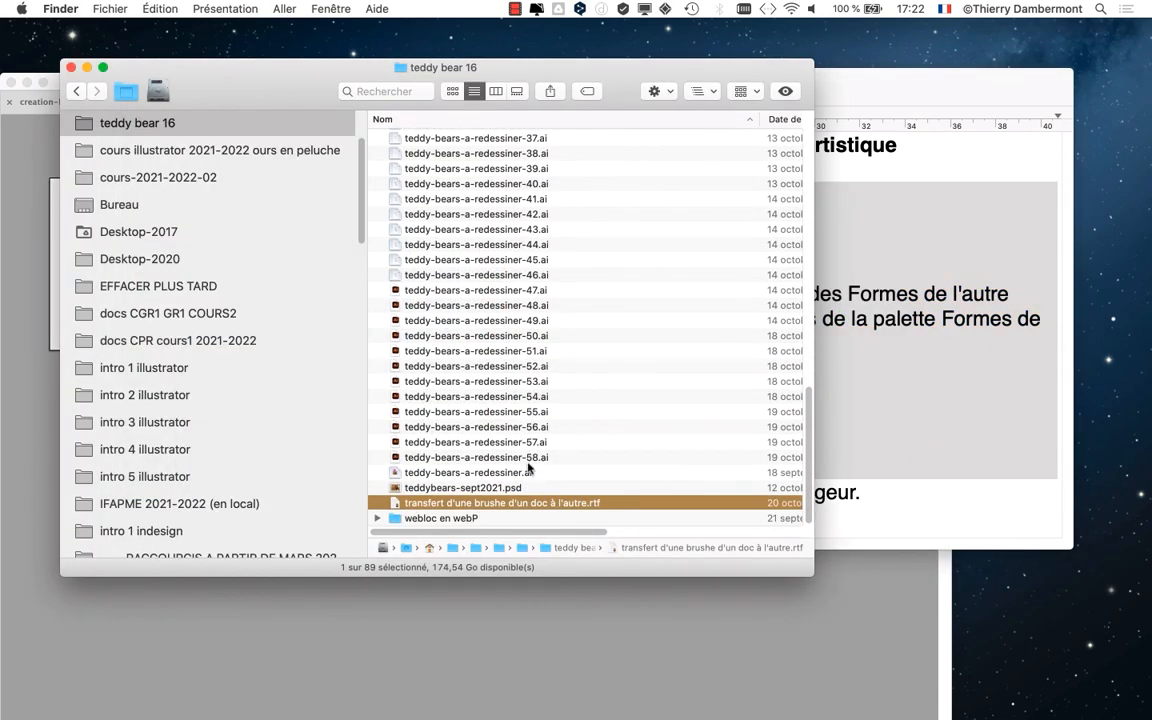
left_click(527, 458)
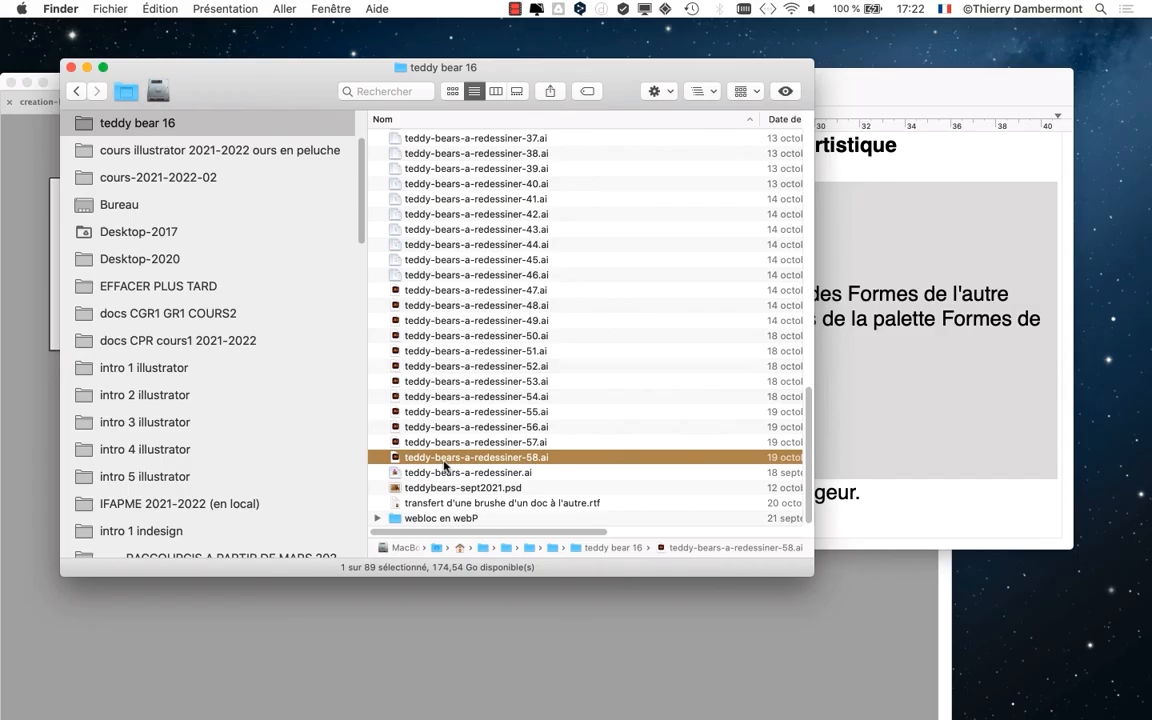
key("super+Tab")
left_click_drag(447, 468, 455, 414)
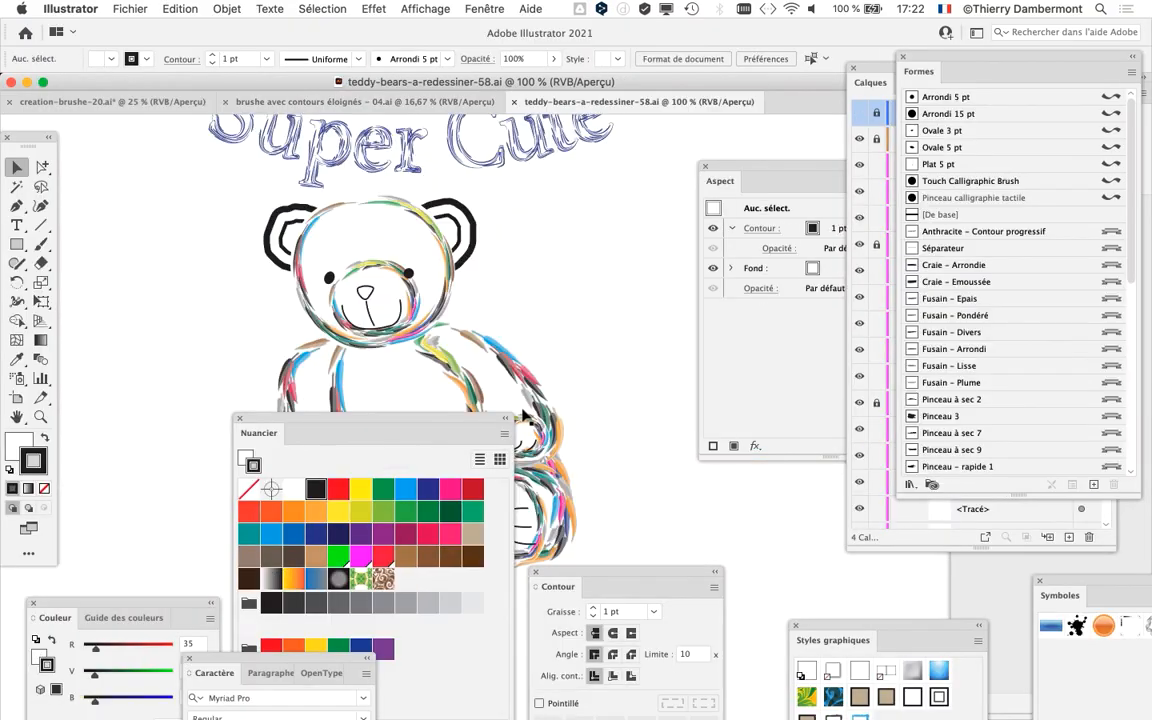
scroll(450, 347, "up", 2)
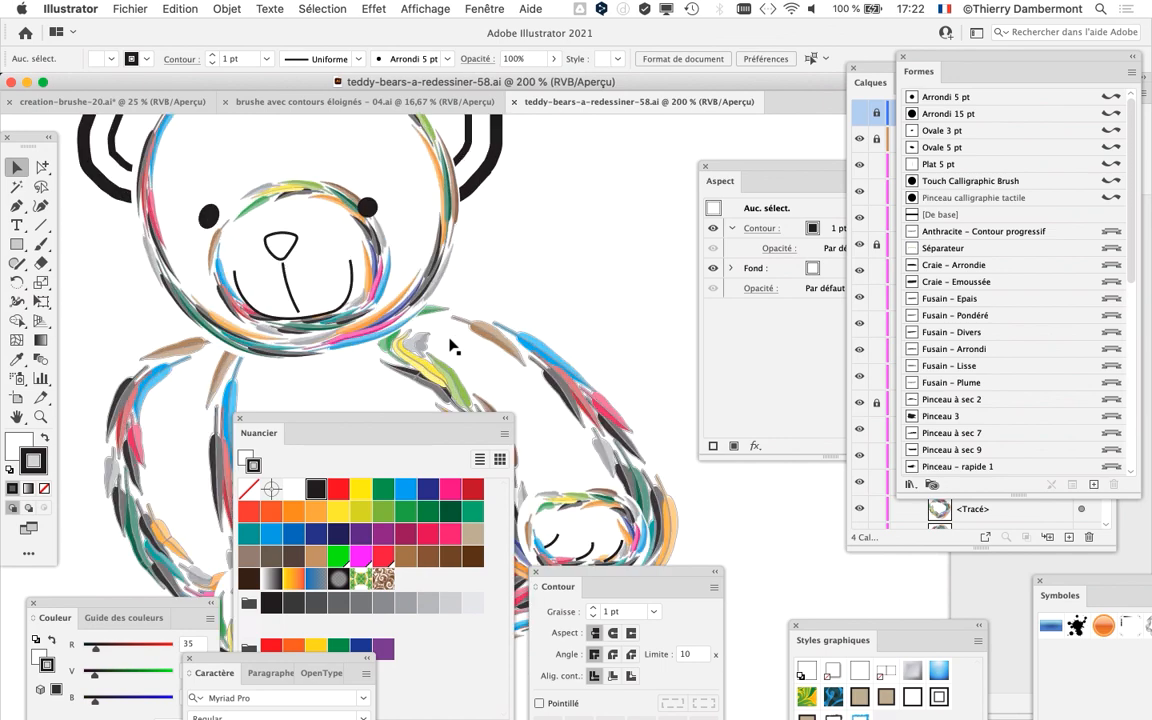
scroll(481, 378, "up", 4)
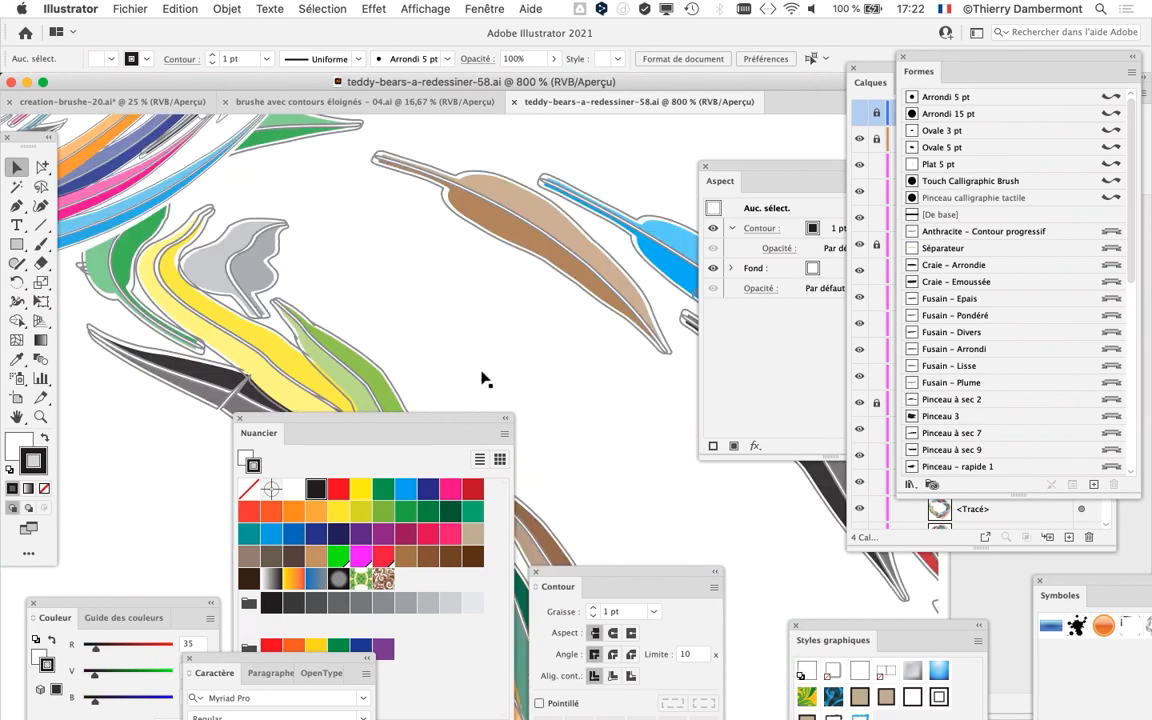
scroll(322, 263, "down", 4)
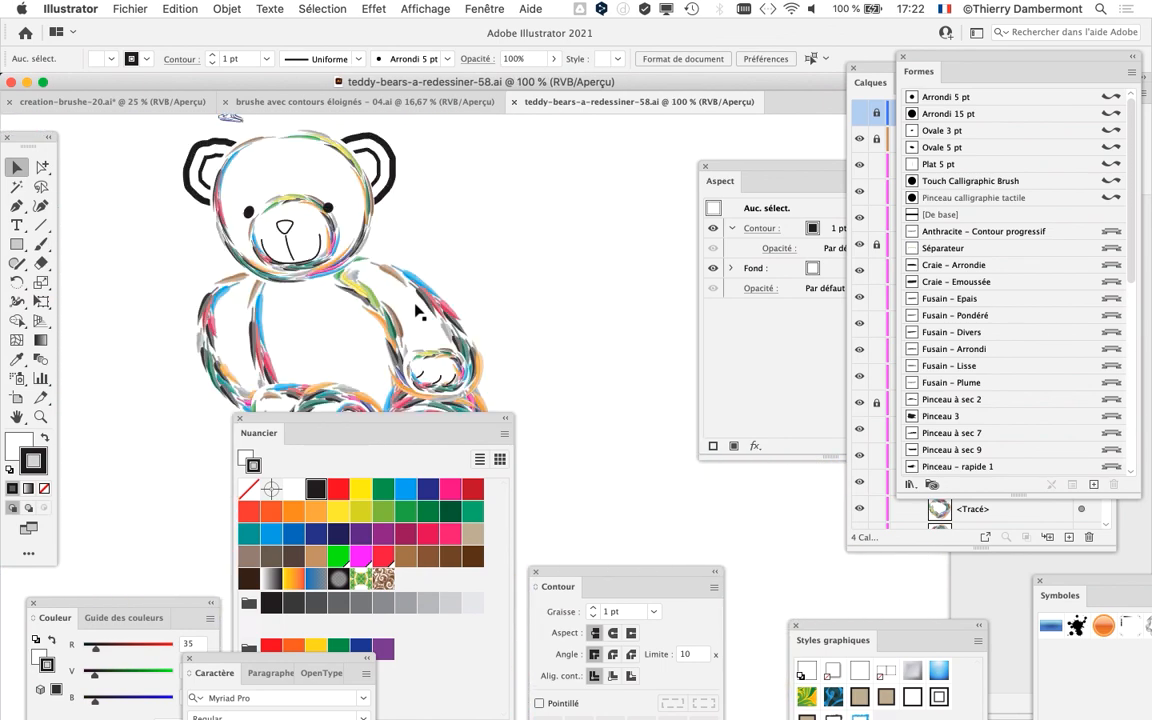
Move the Nuancier panel off the bear and the Formes panel off the layers, and show the end of the brush list
left_click_drag(351, 425, 675, 508)
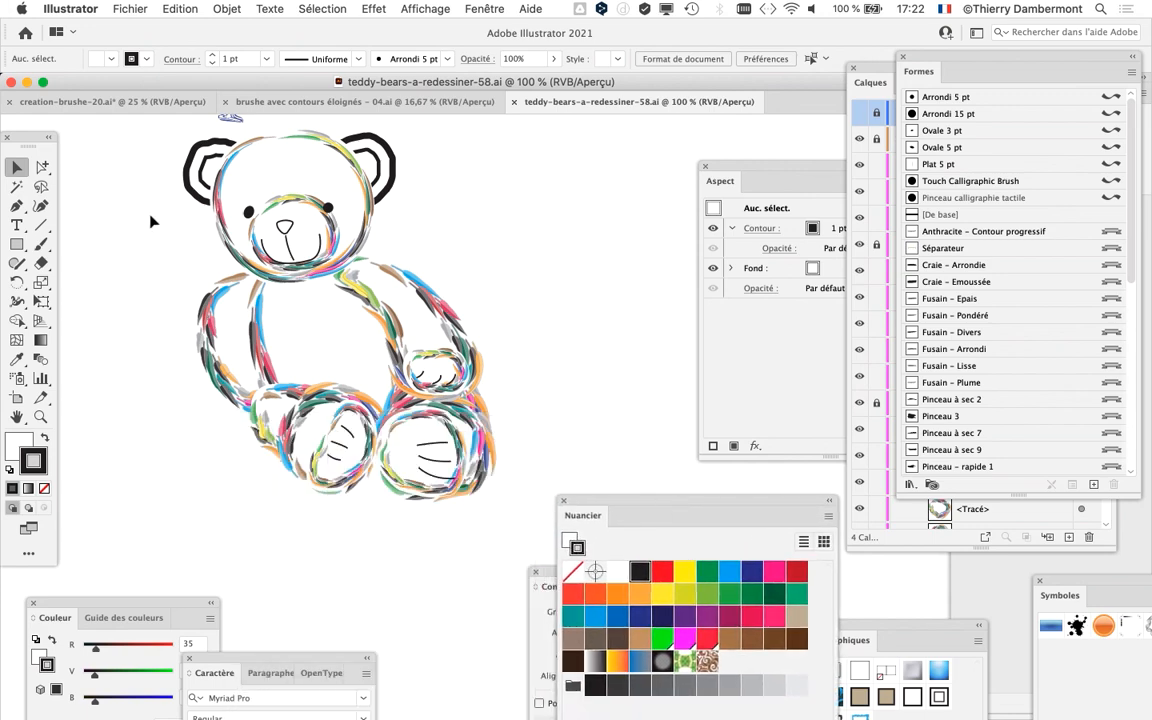
scroll(472, 320, "right", 5)
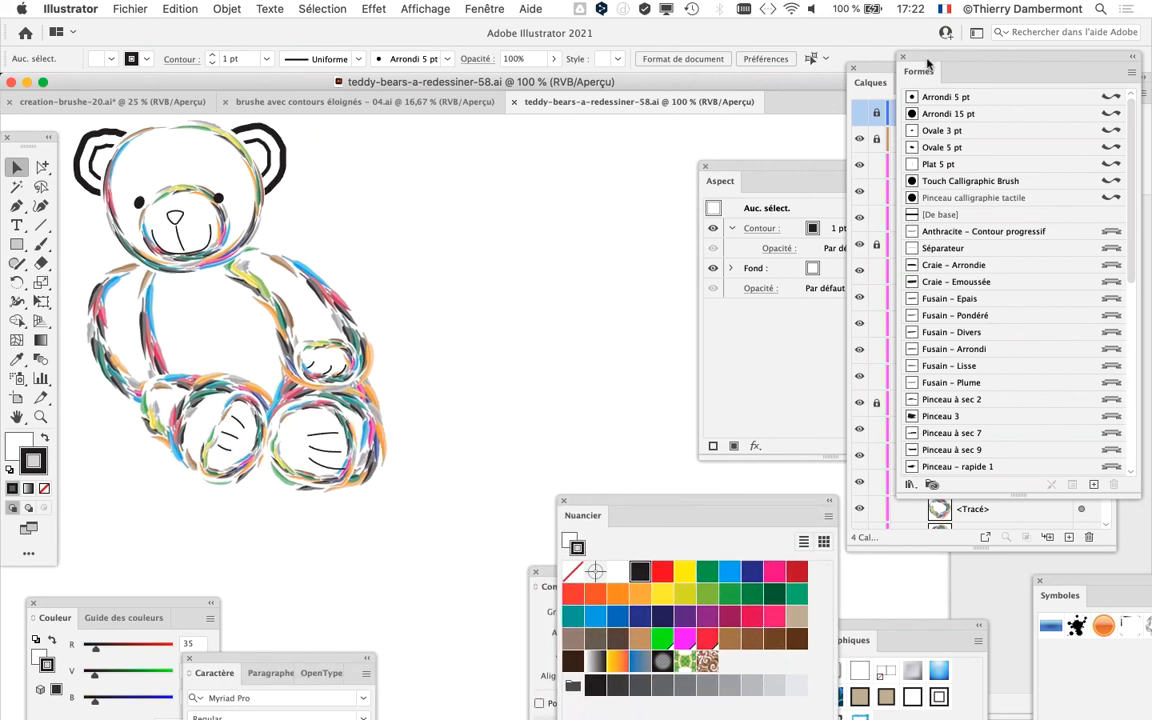
left_click_drag(921, 63, 582, 71)
scroll(610, 330, "down", 10)
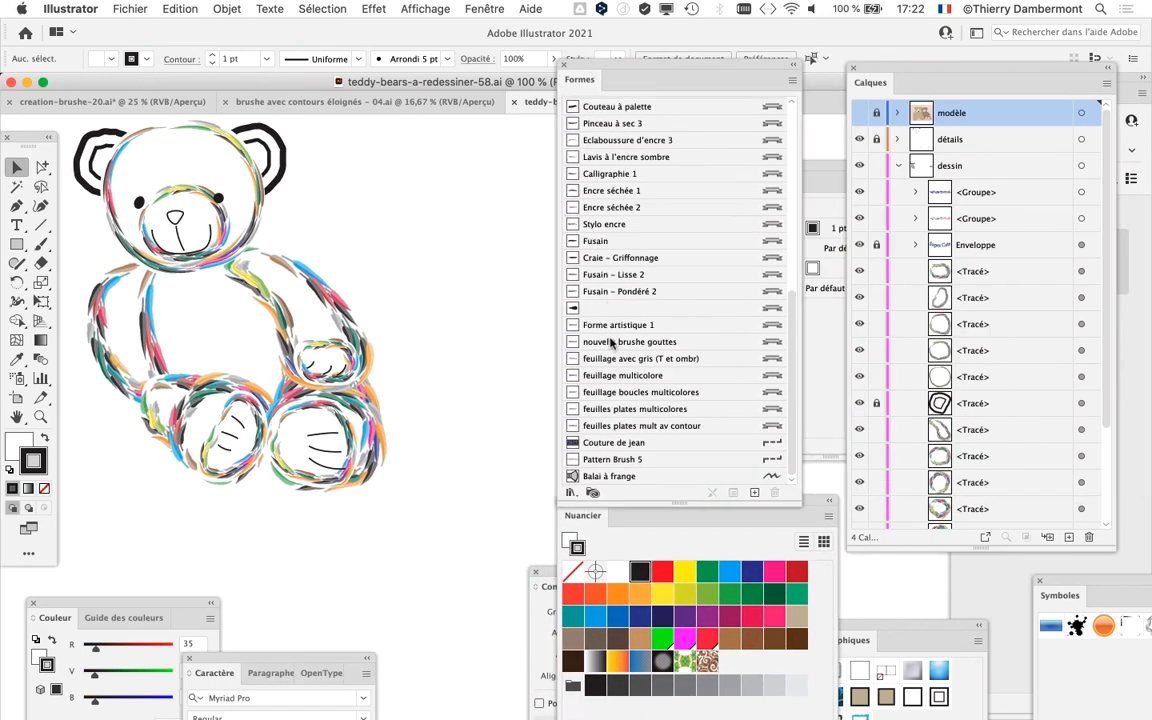
Identify the brush on the bear's arm, "feuilles plates mult av contour", and preview its fixed width at 13% and 20% before setting 44%
left_click(318, 303)
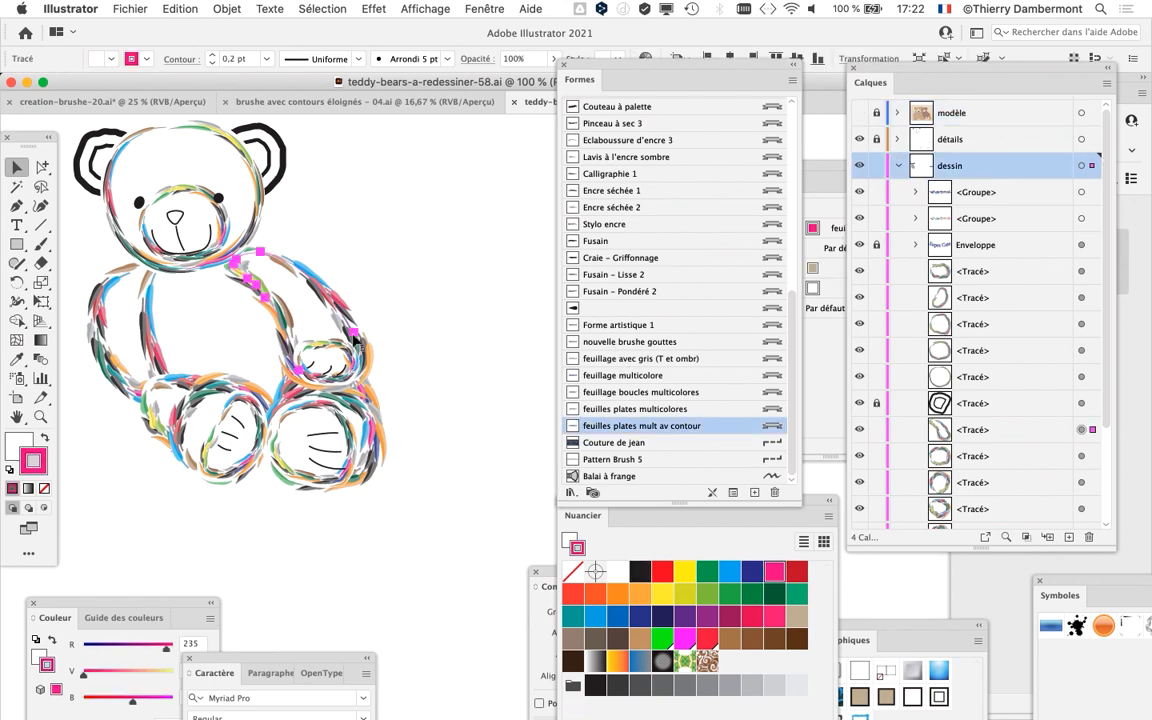
left_click(408, 310)
double_click(718, 429)
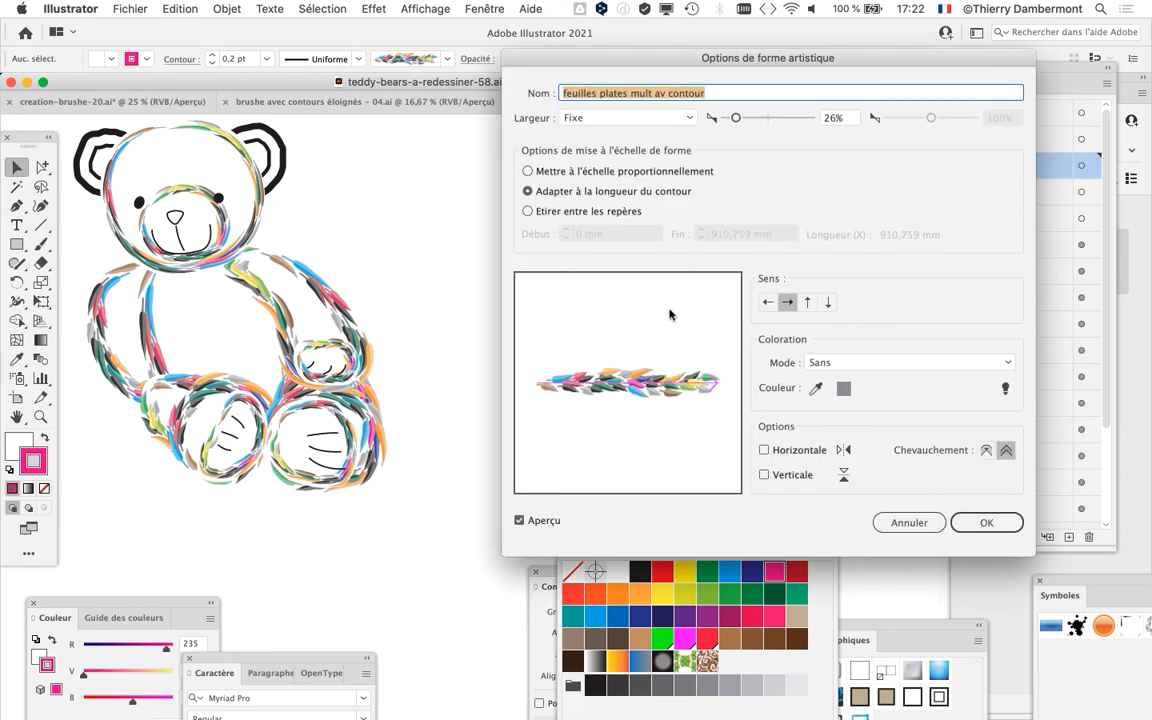
left_click_drag(737, 118, 730, 121)
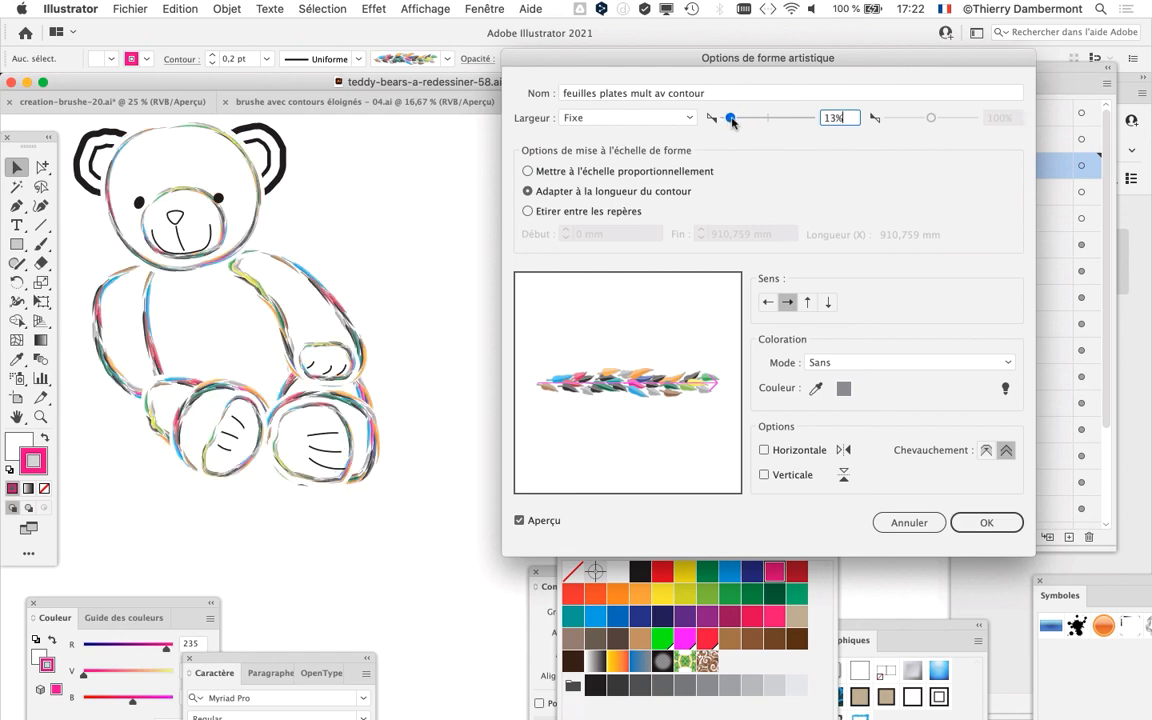
left_click_drag(735, 120, 737, 120)
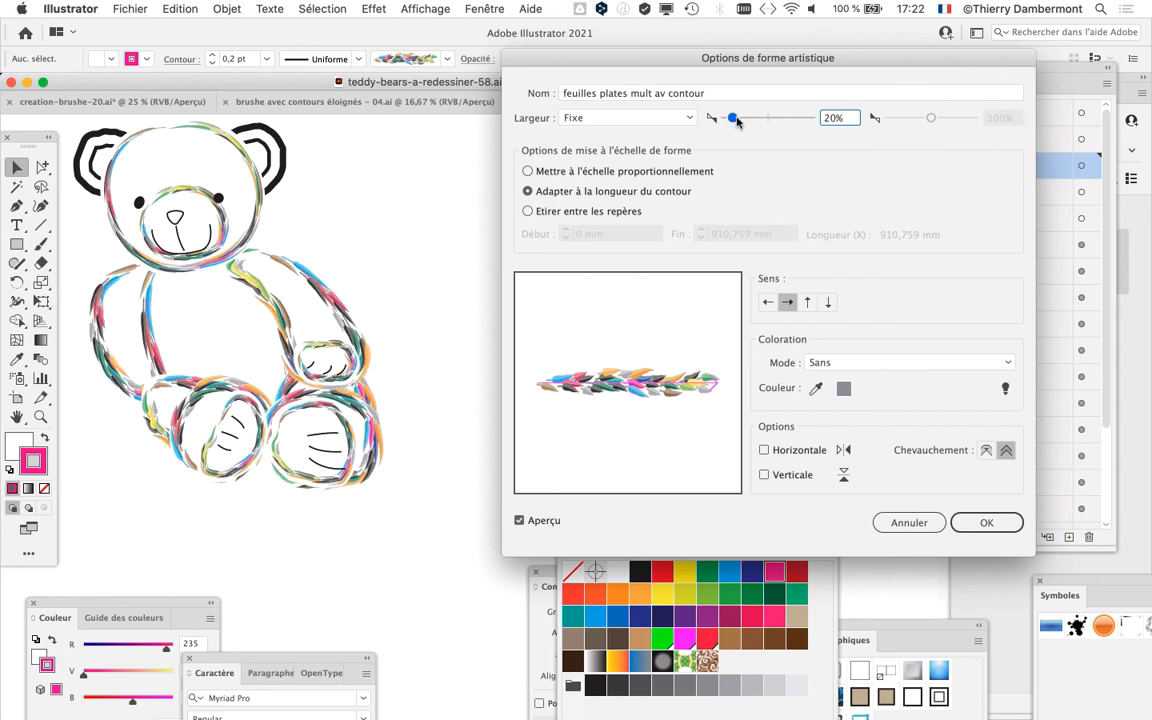
left_click_drag(736, 119, 743, 122)
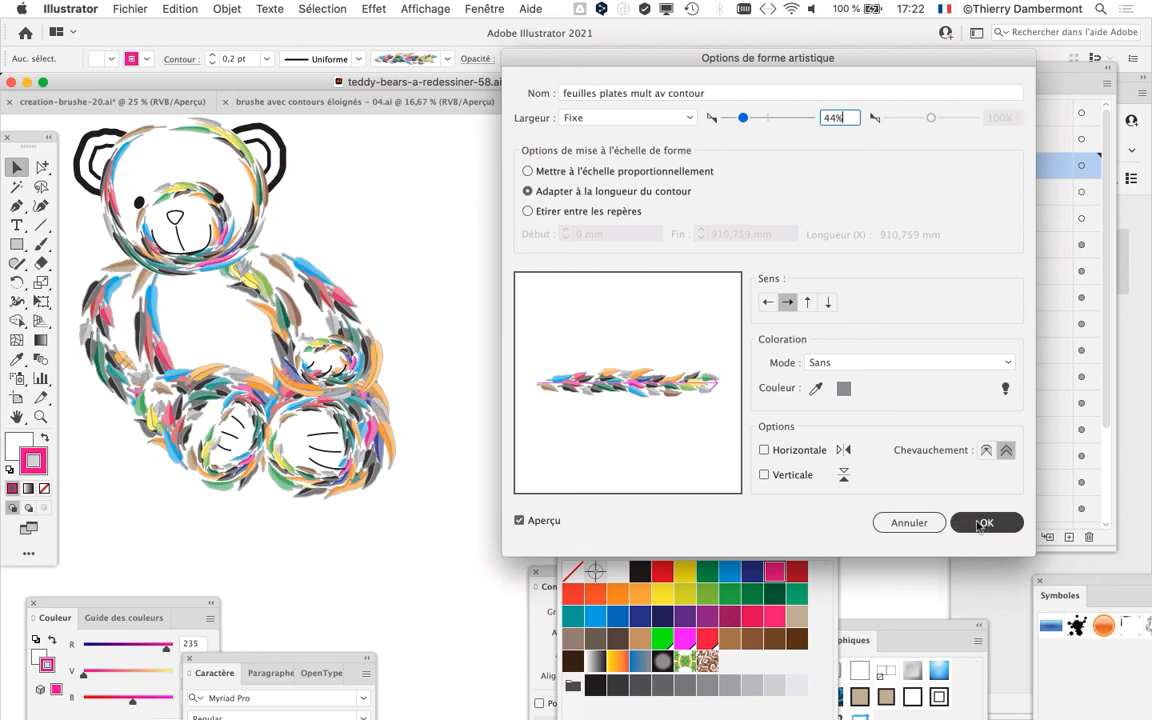